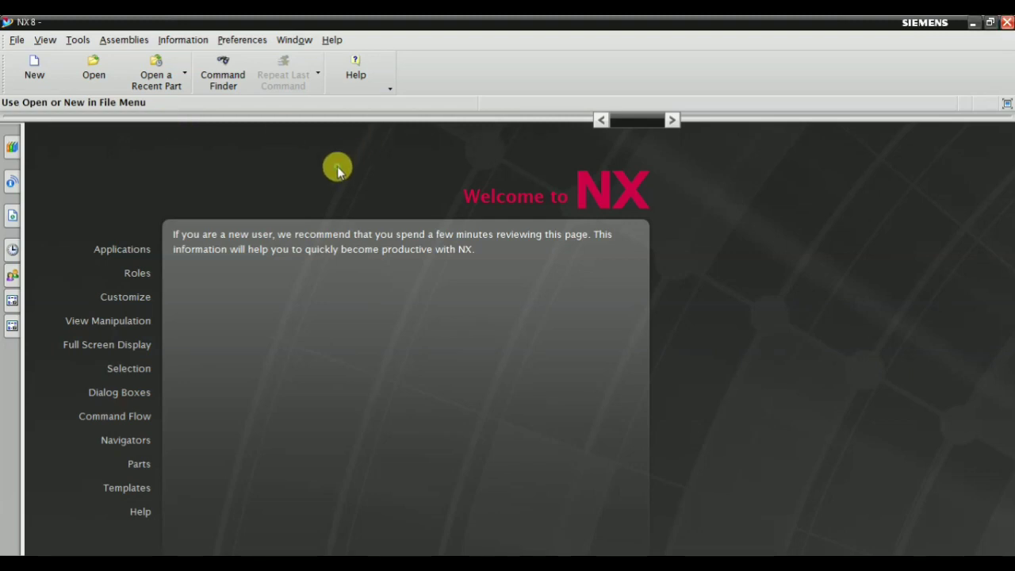
Step: Create a new millimetre Model part named model11.prt in the Desktop folder
click(34, 71)
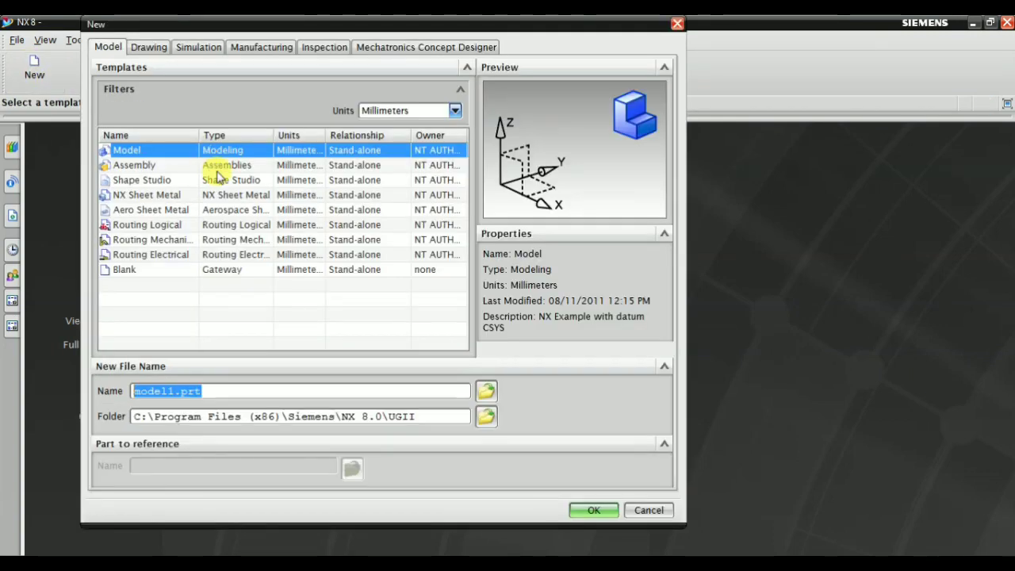
click(486, 418)
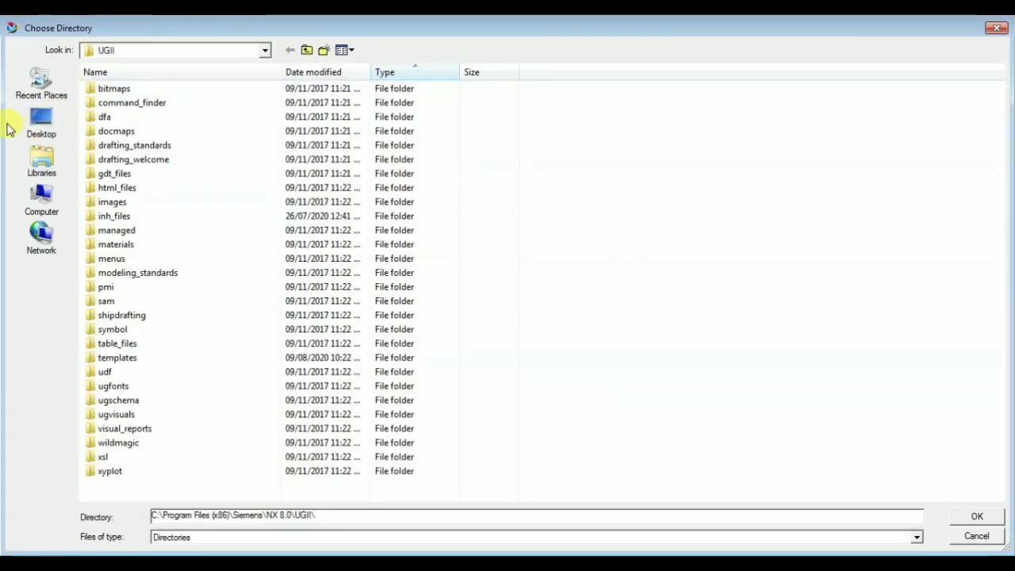
click(12, 127)
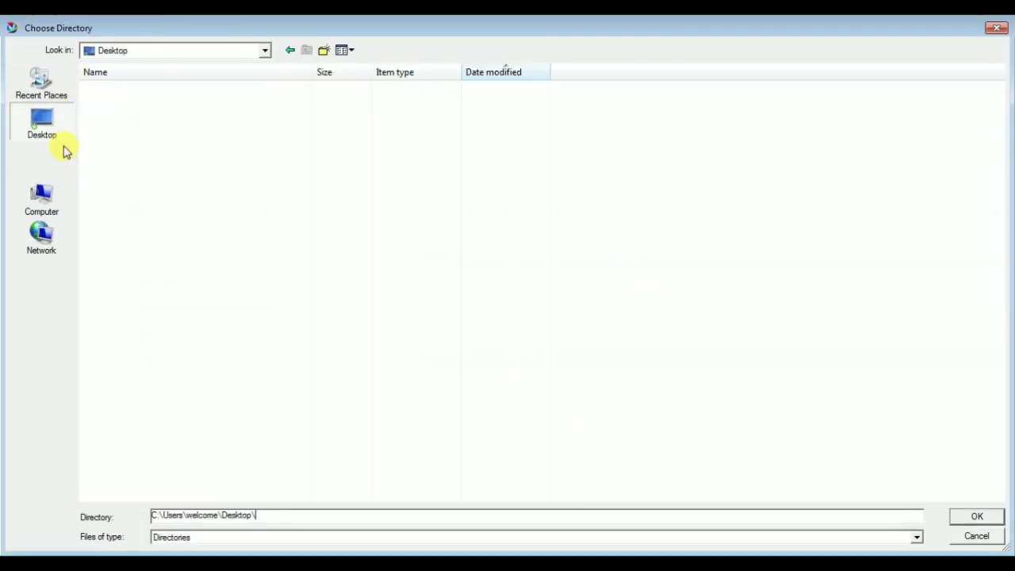
click(977, 520)
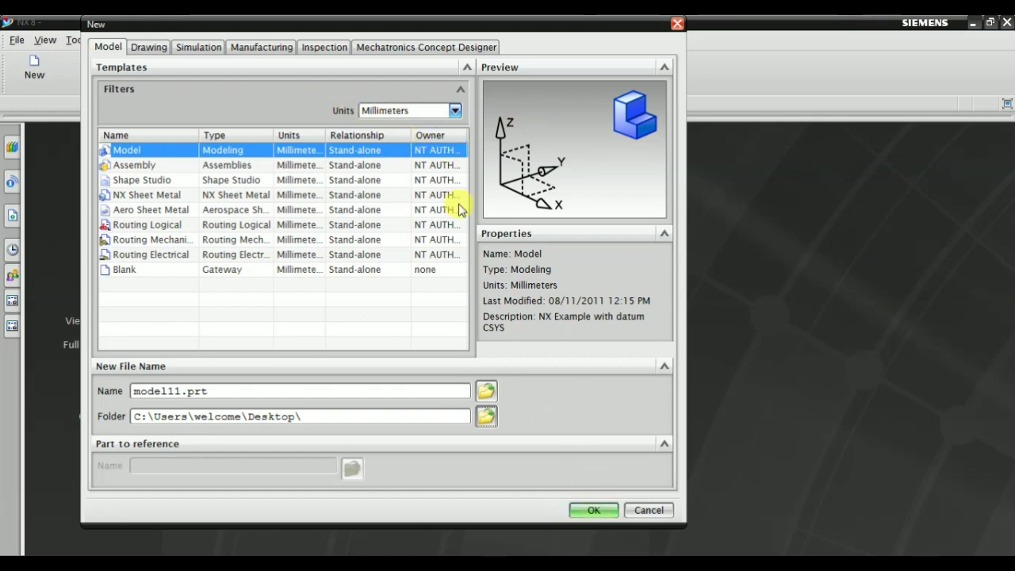
click(591, 508)
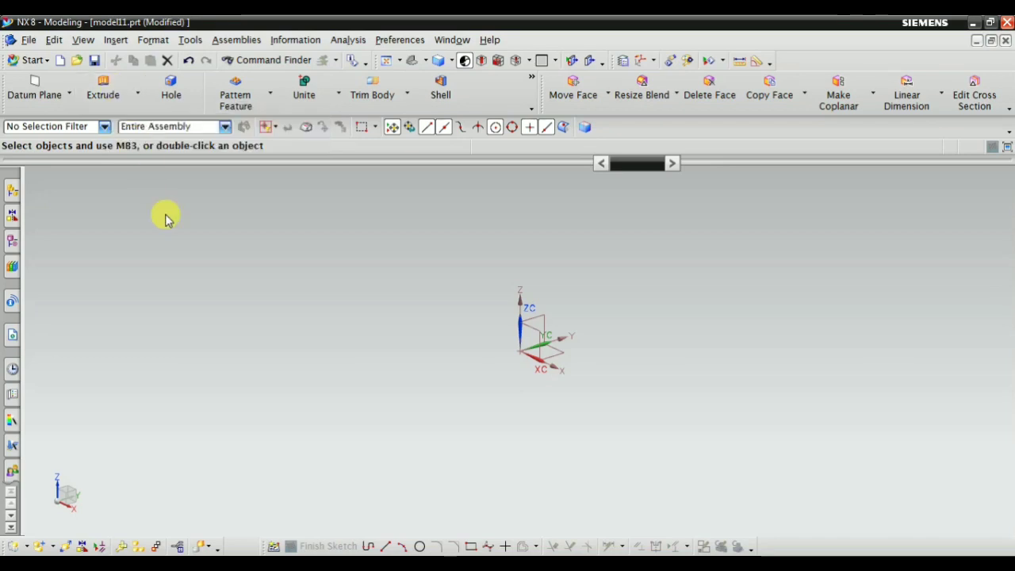
Step: Start SKETCH_000 in the sketch task environment on the XY datum plane
click(115, 41)
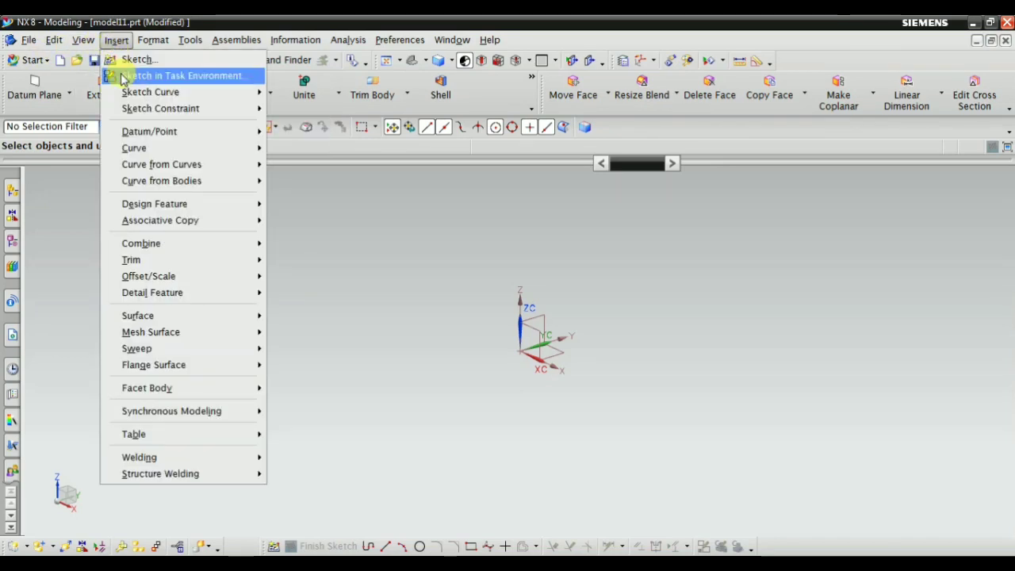
click(232, 78)
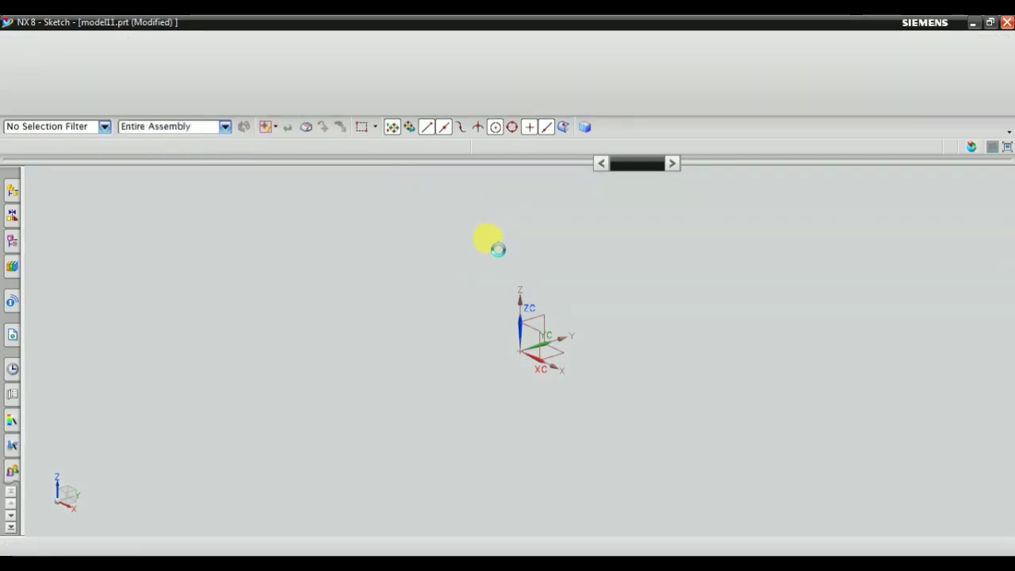
click(516, 166)
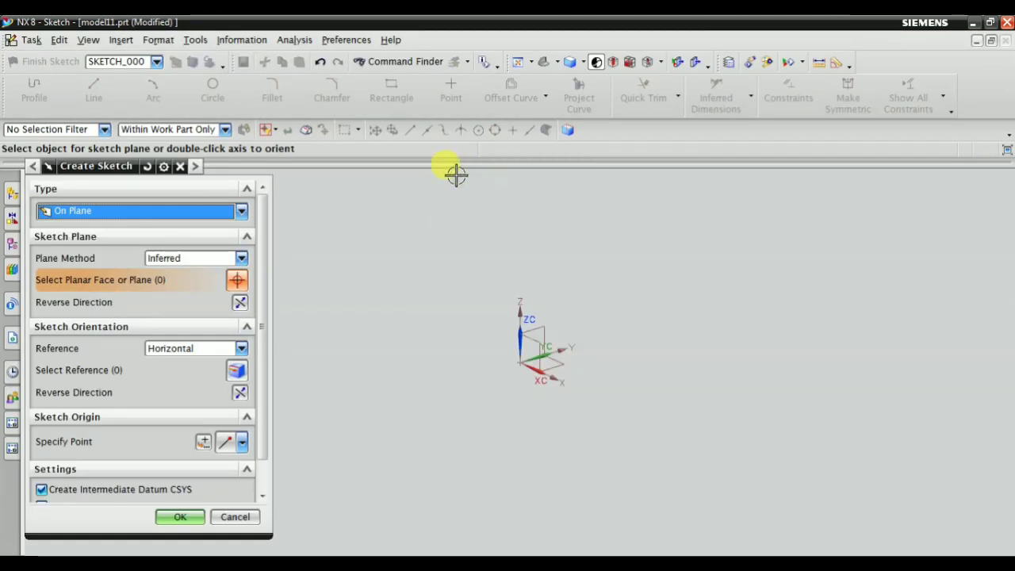
click(33, 167)
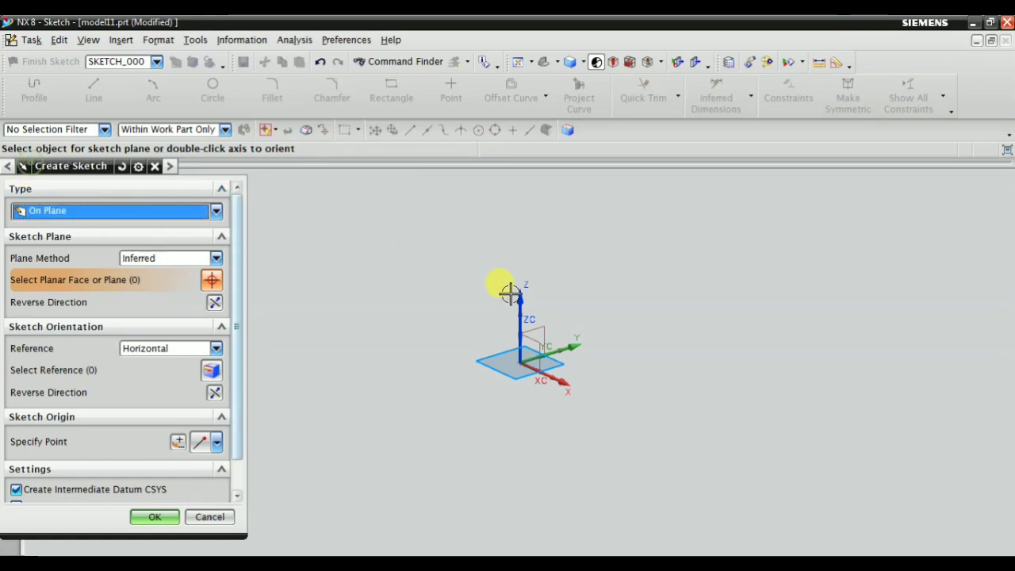
click(559, 357)
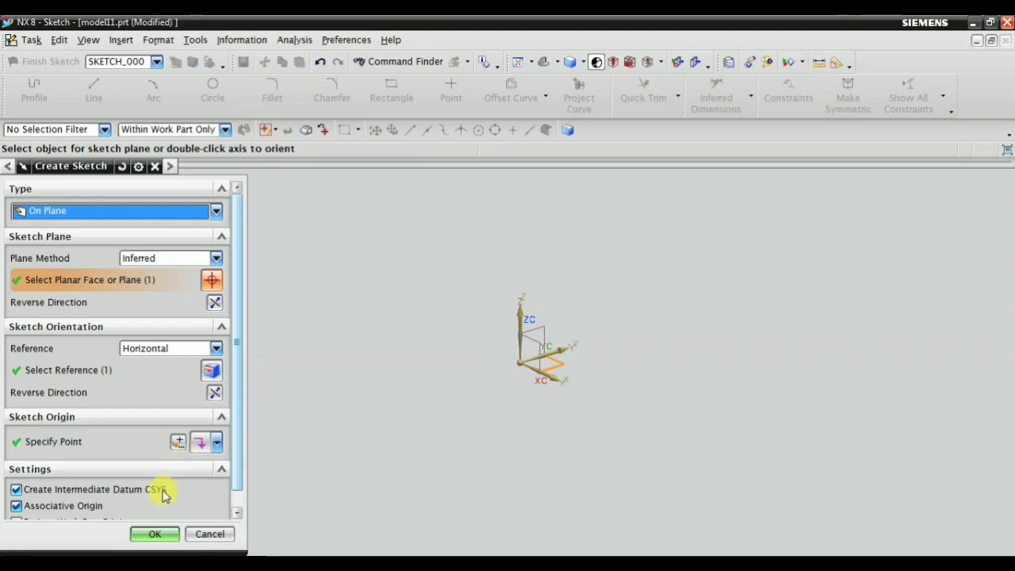
scroll(159, 492, down, 1)
middle_click(384, 371)
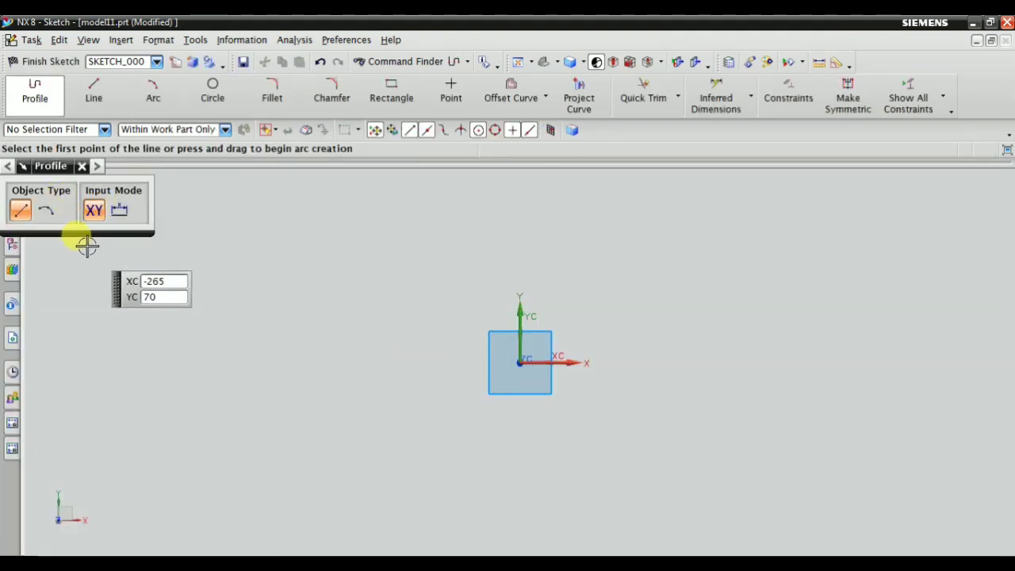
Step: Leave Profile and enable Continuous Auto Dimensioning from the constraint display dropdown
key(Escape)
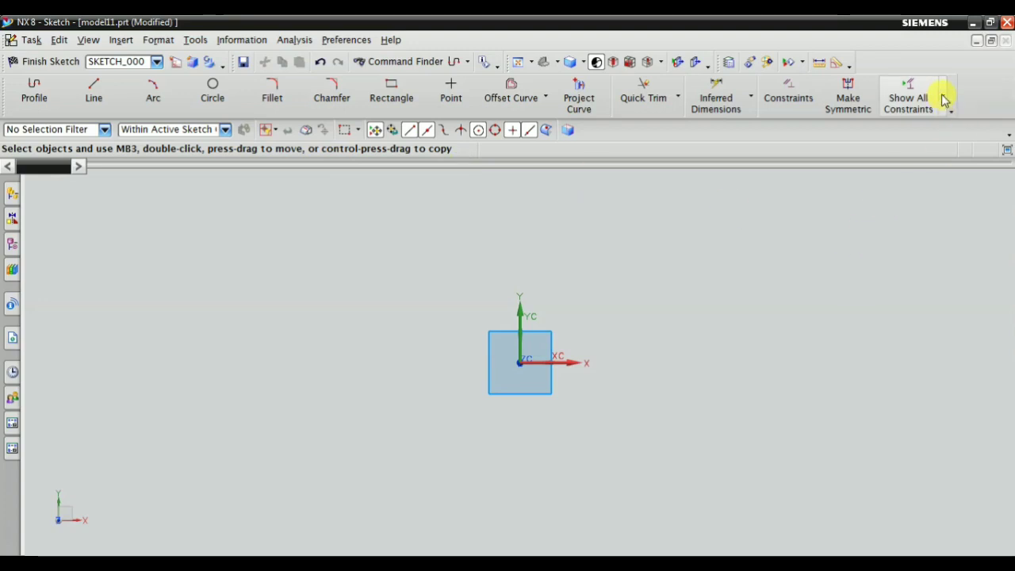
click(943, 97)
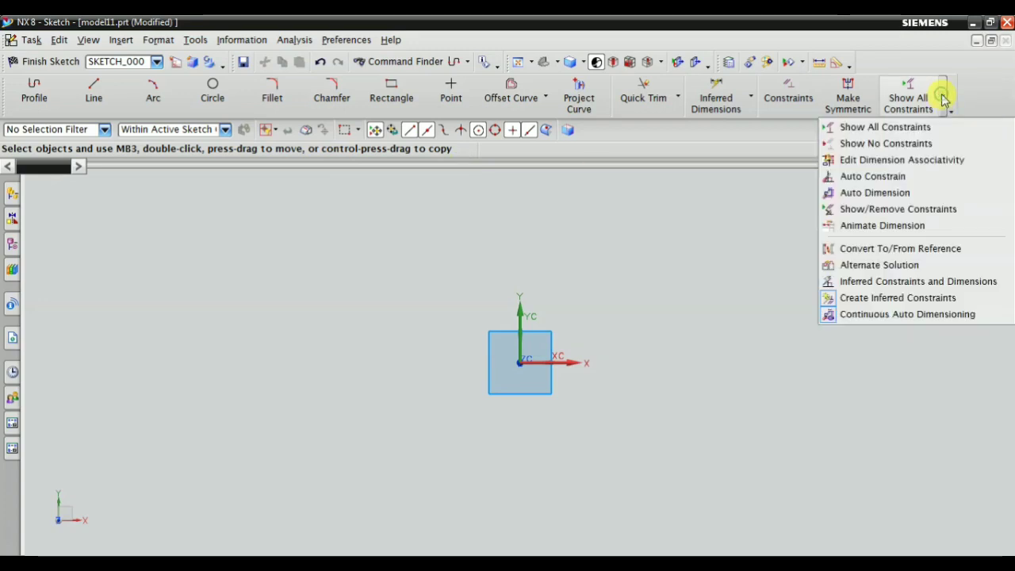
click(935, 317)
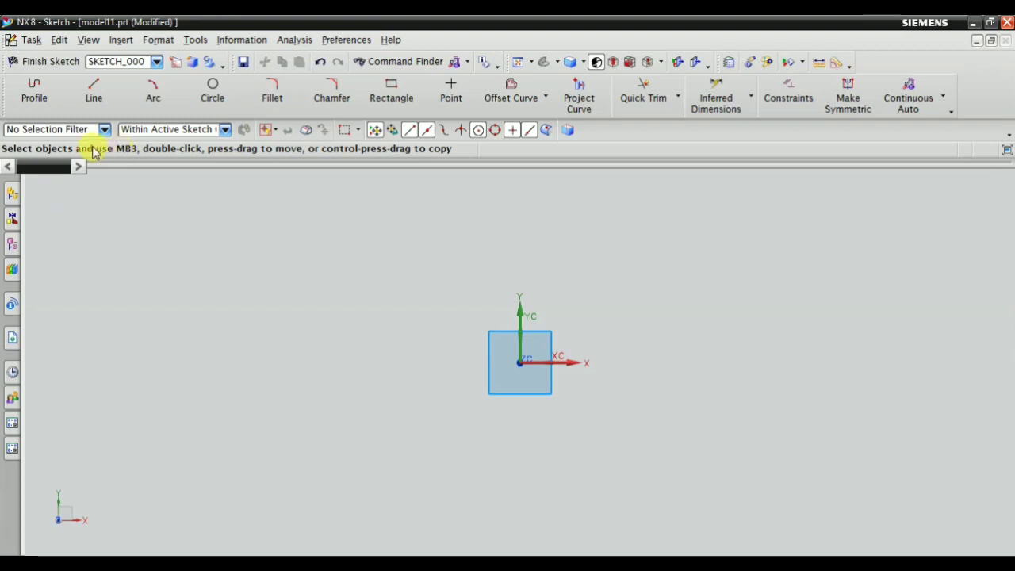
Step: Draw a closed triangle with the Profile tool
click(35, 90)
click(234, 216)
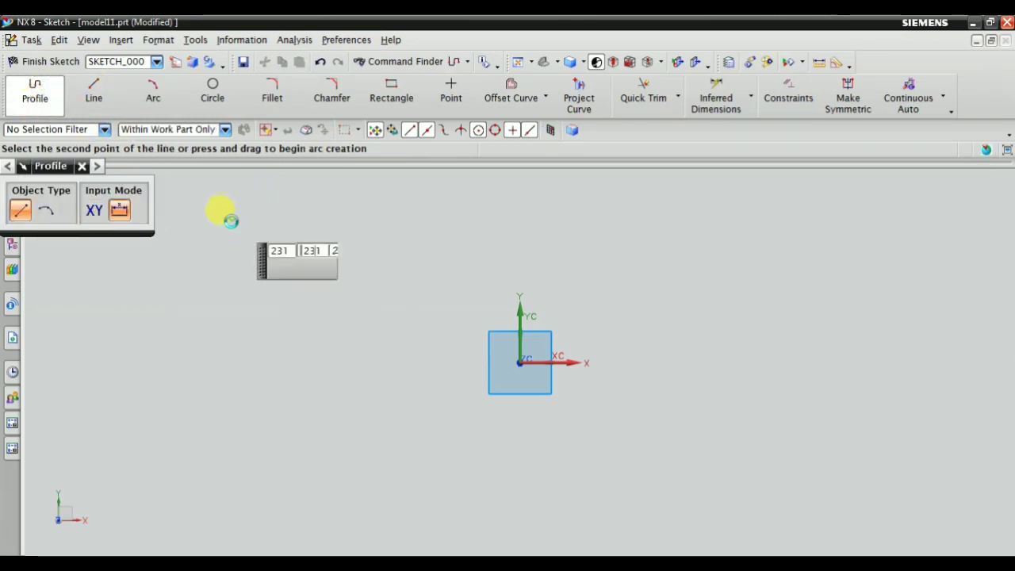
click(135, 321)
click(297, 322)
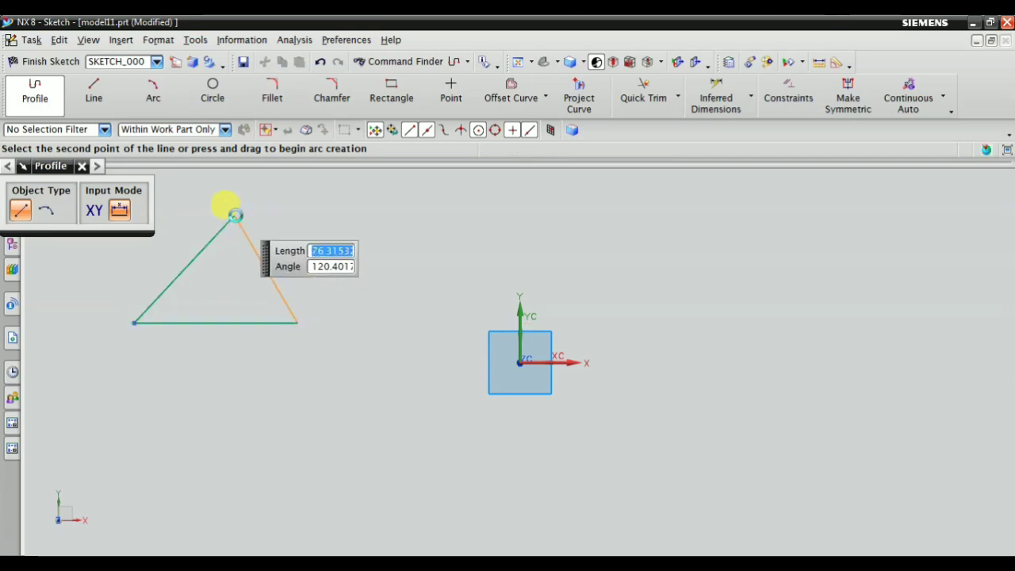
click(234, 216)
right_click(370, 197)
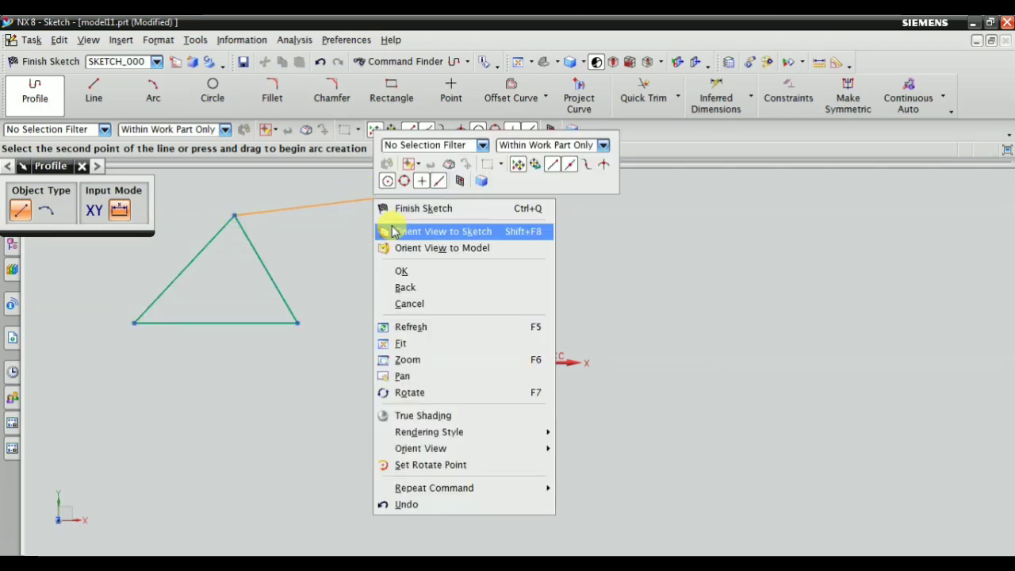
click(403, 306)
Step: Draw a circle right of the triangle and a rectangle below the shapes
click(212, 91)
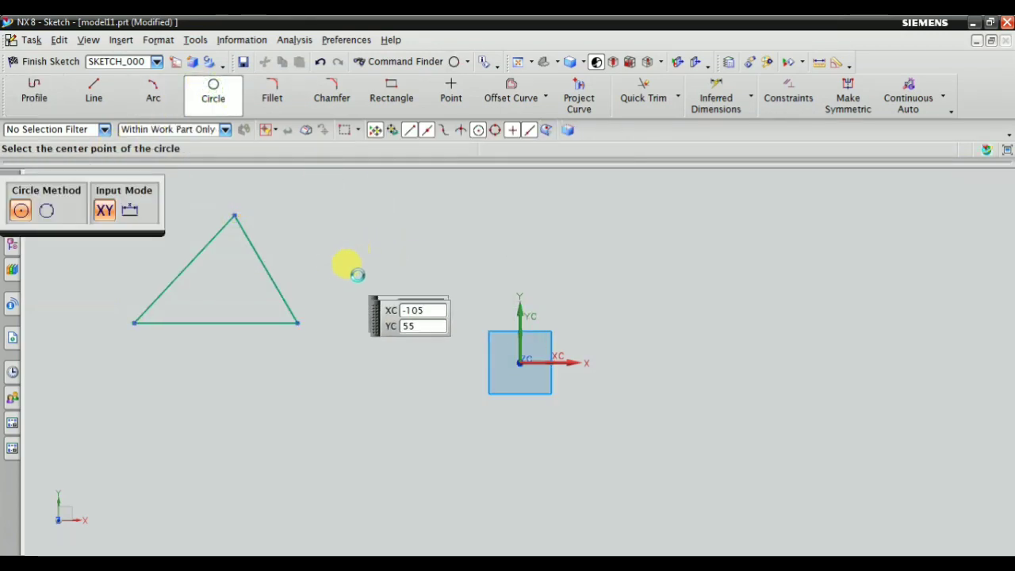
click(366, 252)
click(399, 284)
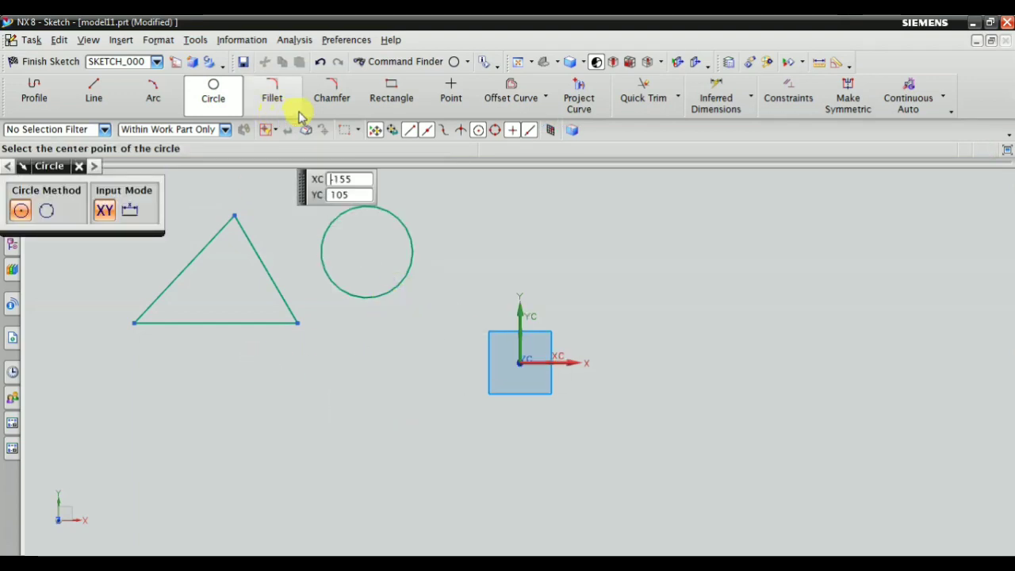
click(392, 91)
click(251, 384)
click(381, 474)
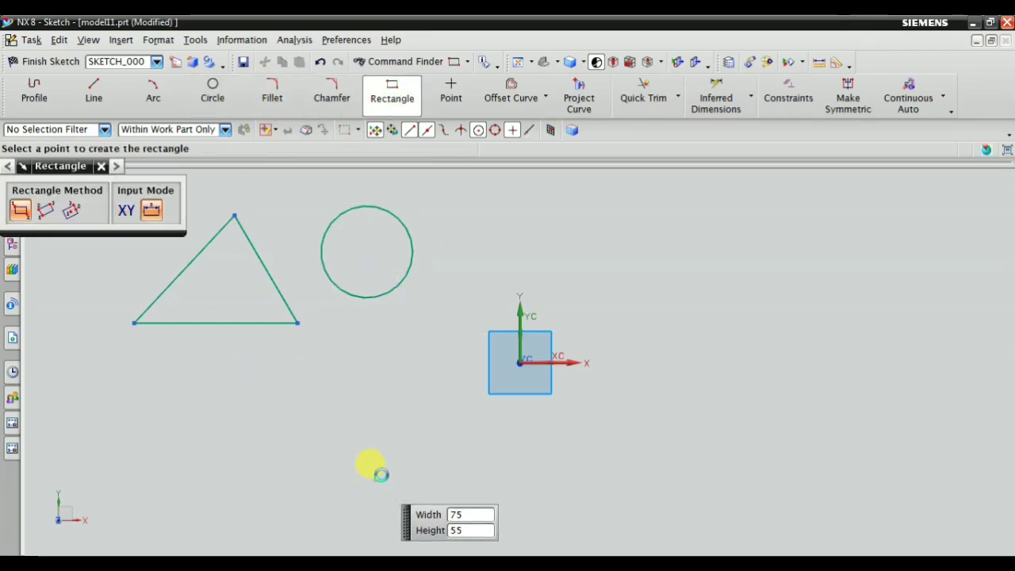
Step: Draw a second triangle with a protruding slanted line right of the origin
click(34, 91)
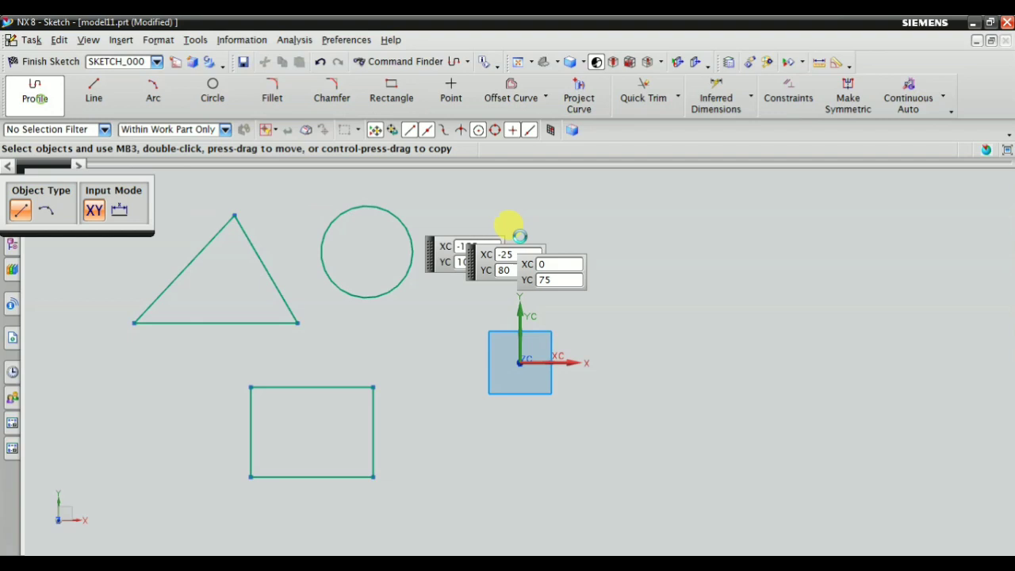
click(725, 232)
click(634, 359)
click(792, 342)
scroll(729, 242, up, 4)
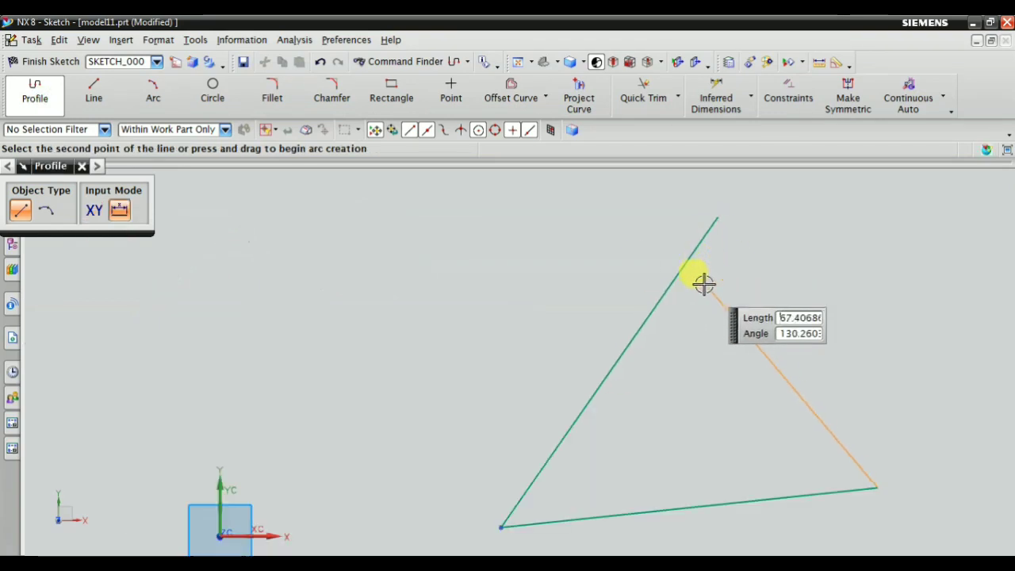
scroll(678, 294, up, 2)
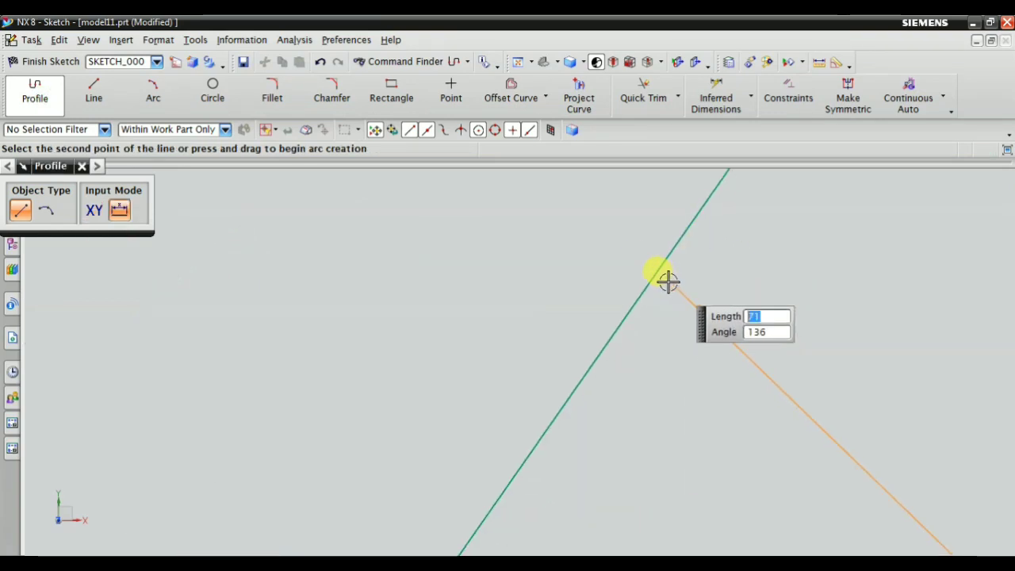
scroll(668, 281, down, 3)
right_click(732, 224)
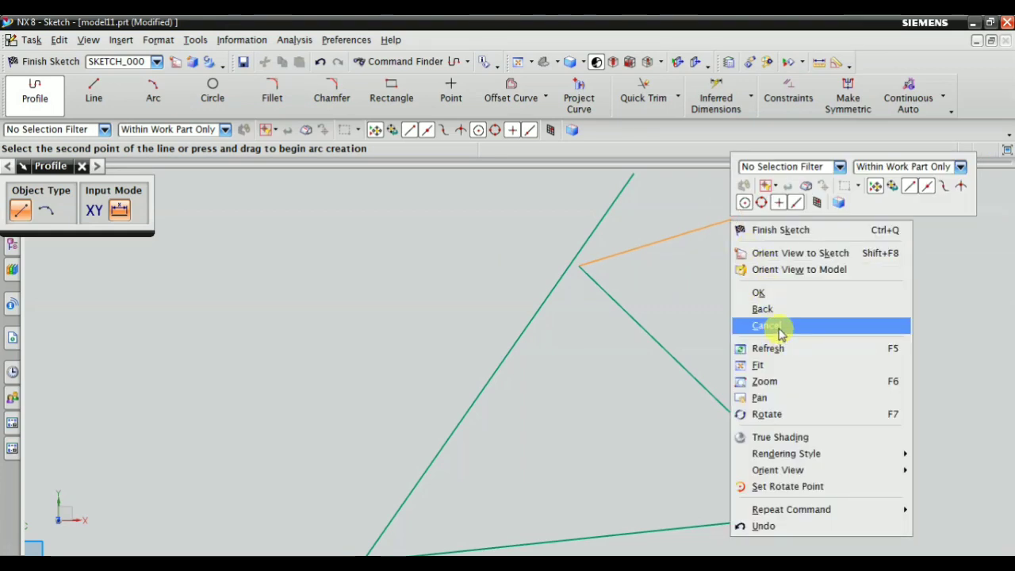
click(765, 326)
scroll(744, 290, down, 3)
scroll(582, 273, down, 2)
scroll(582, 272, up, 2)
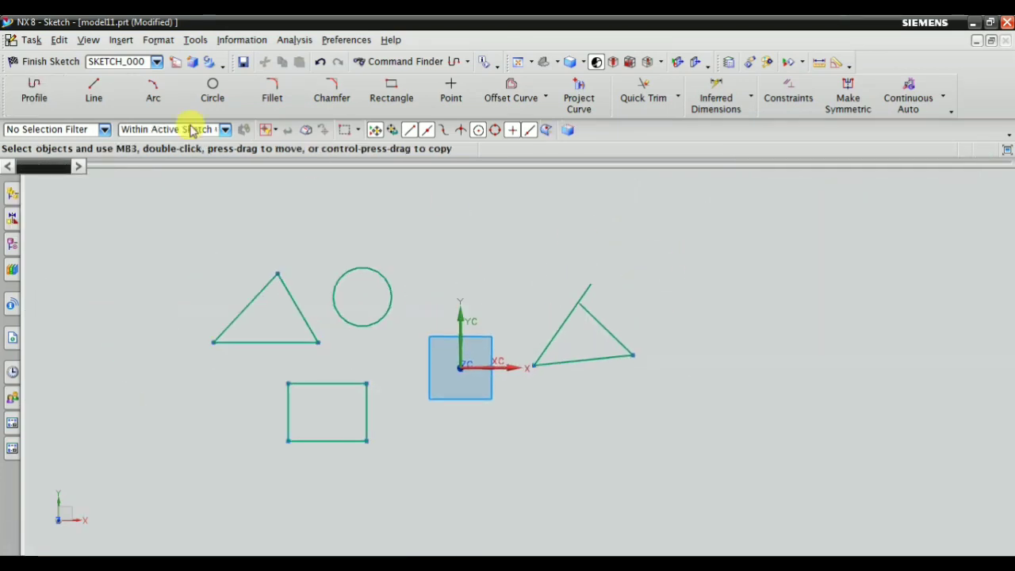
Step: Draw a large rectangle at upper right with a circle inside it
click(391, 89)
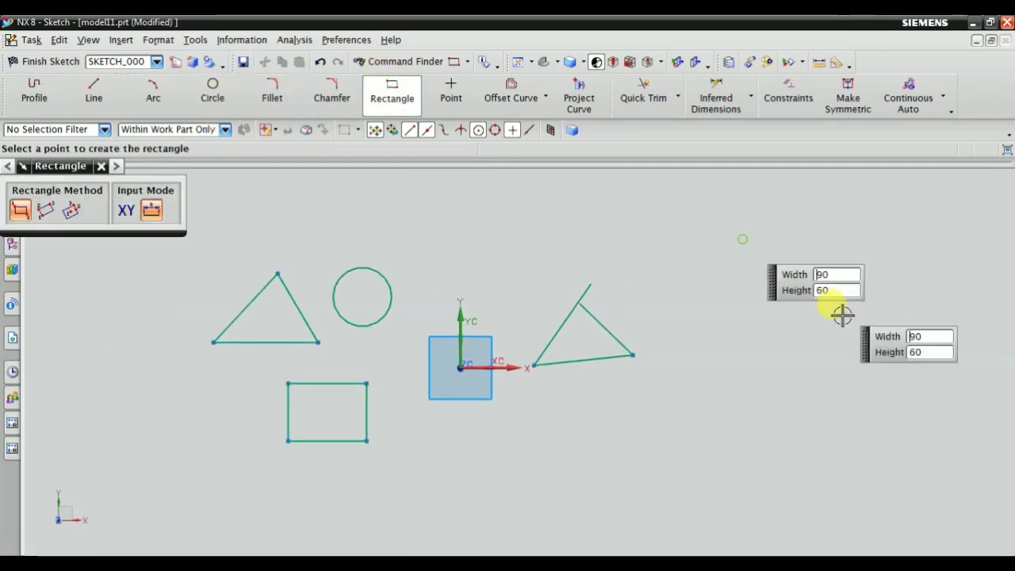
click(925, 352)
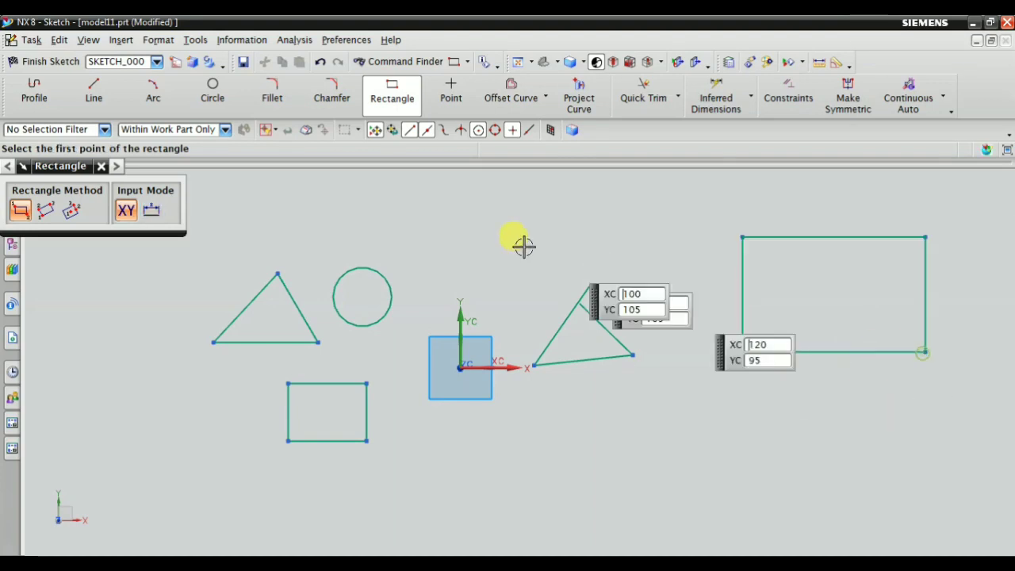
click(213, 86)
scroll(793, 305, up, 4)
scroll(730, 278, down, 2)
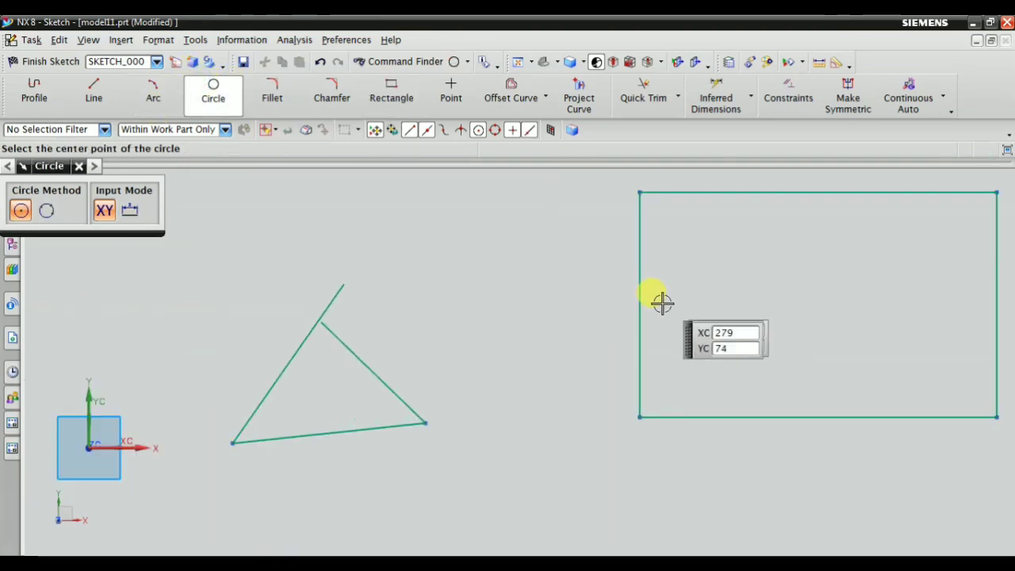
click(729, 286)
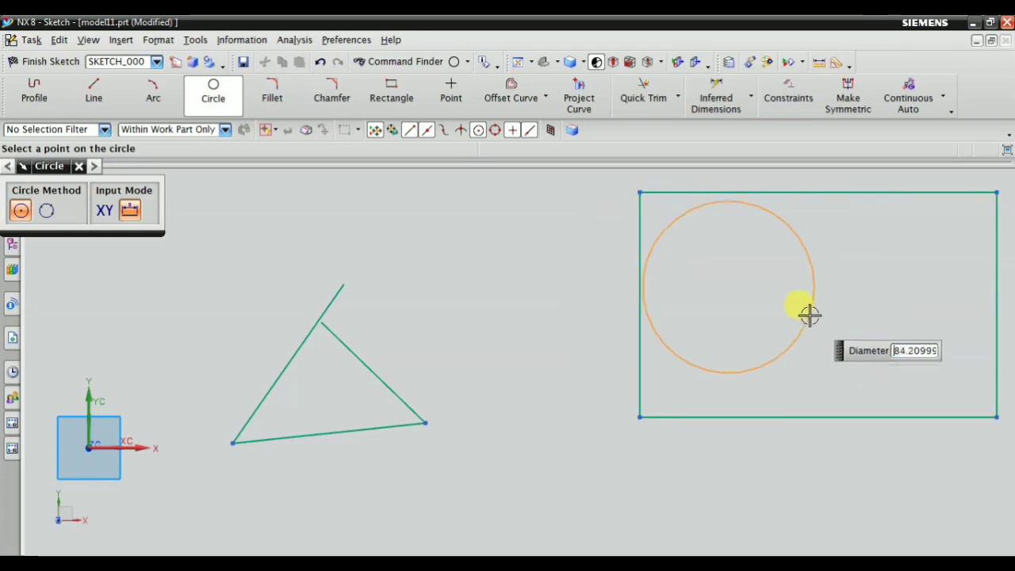
click(795, 295)
key(Escape)
scroll(485, 246, down, 3)
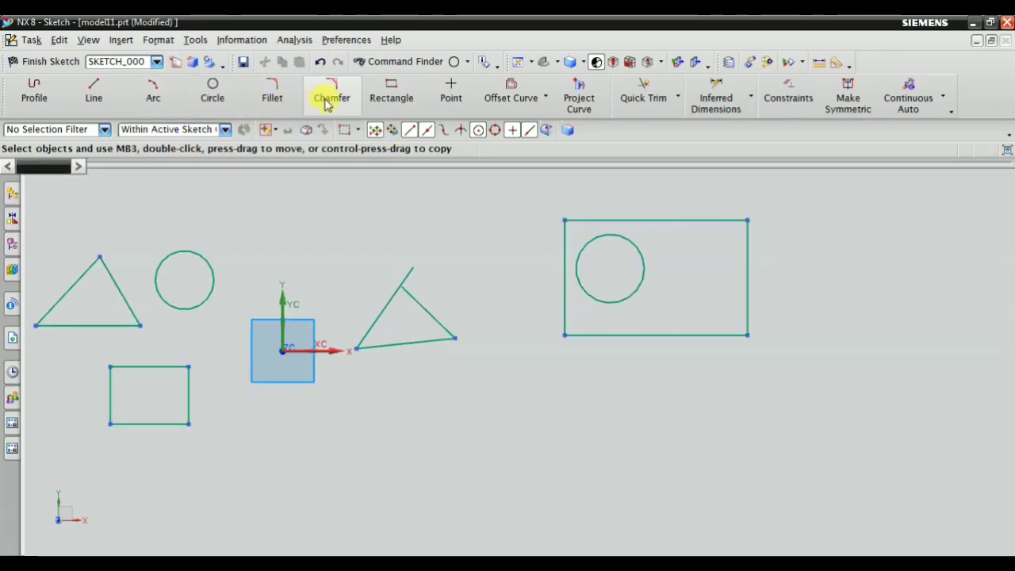
Step: Draw two overlapping rectangles below the origin
click(392, 91)
scroll(545, 419, down, 3)
scroll(478, 331, up, 3)
click(475, 295)
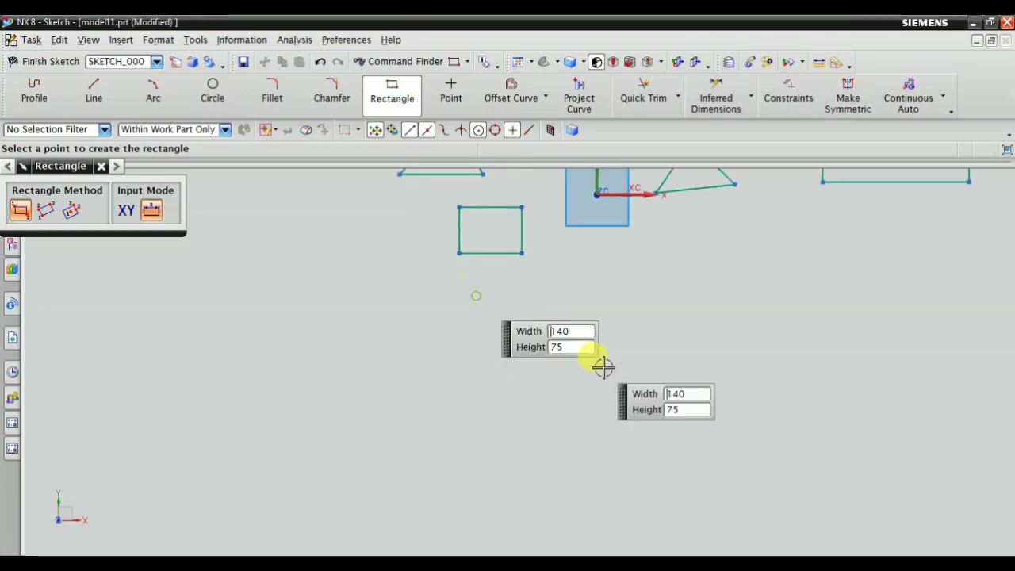
click(636, 408)
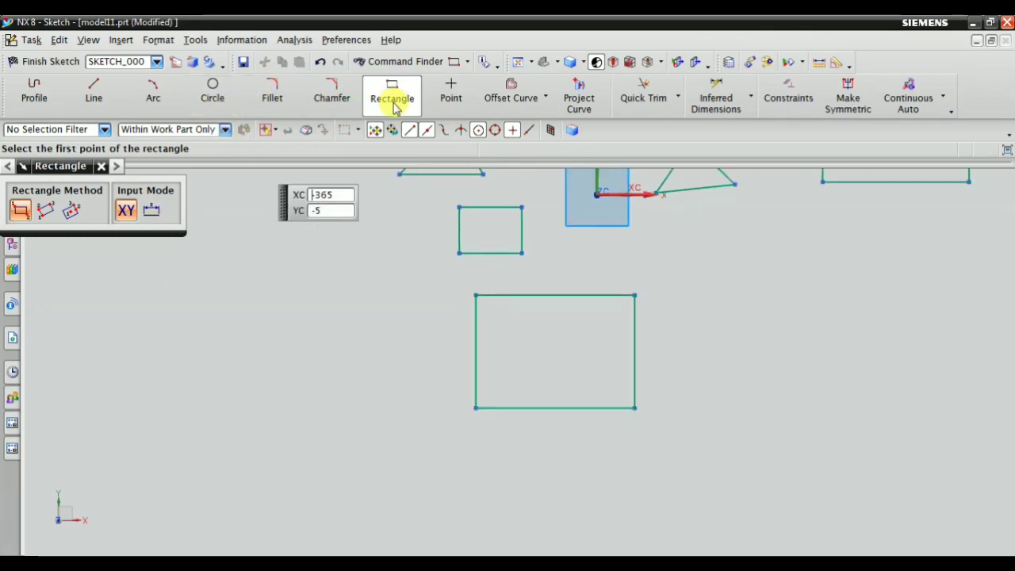
click(560, 345)
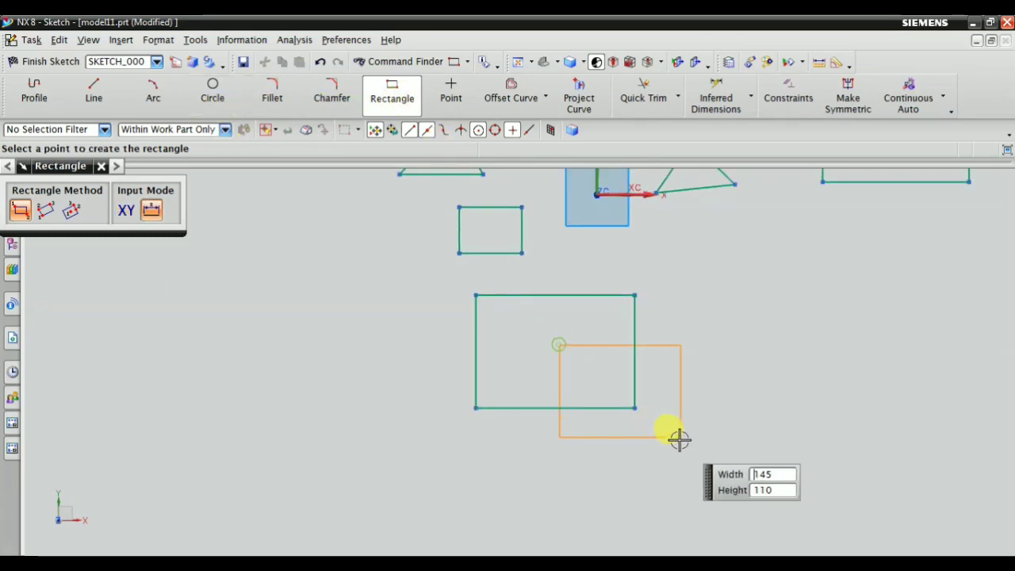
click(706, 475)
scroll(571, 376, down, 3)
scroll(272, 401, up, 3)
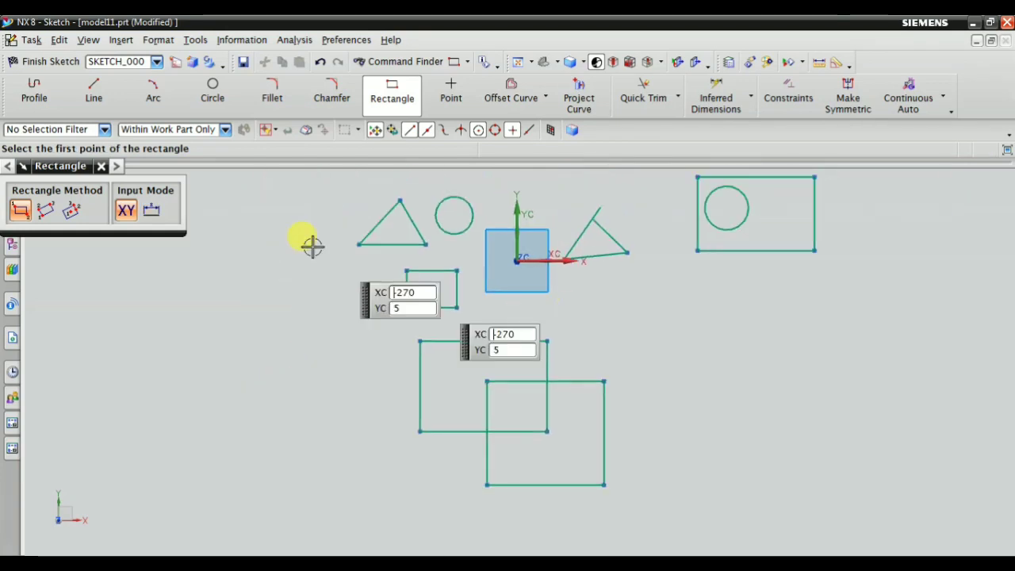
key(Escape)
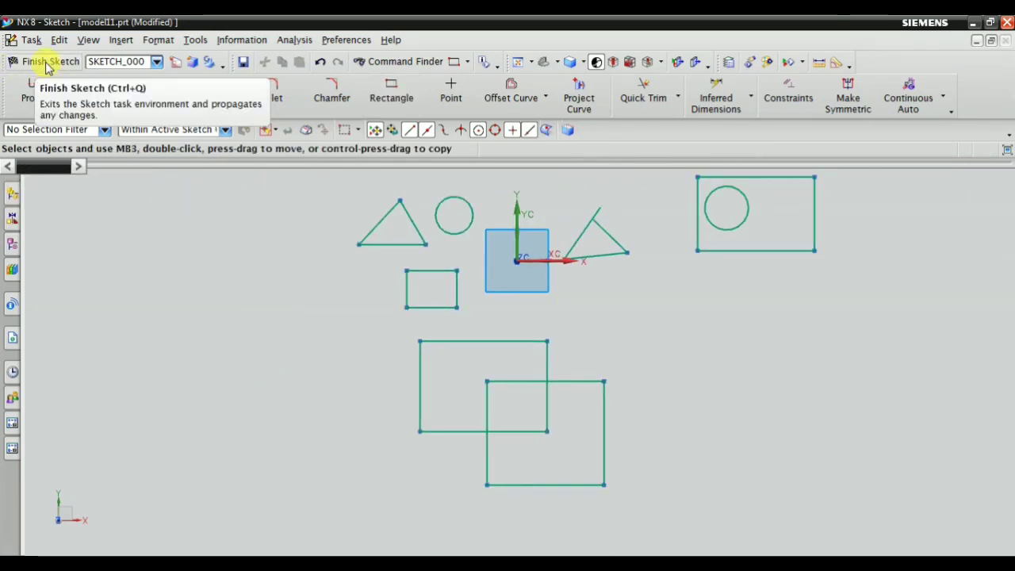
Step: Finish the sketch, fit all shapes into the view, and start Extrude
click(48, 64)
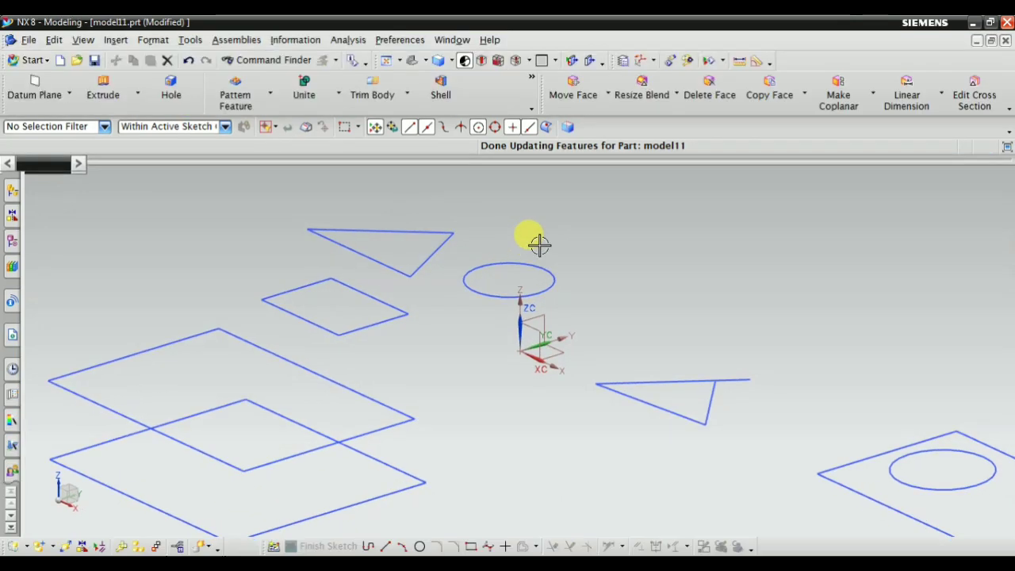
right_click(720, 231)
click(765, 262)
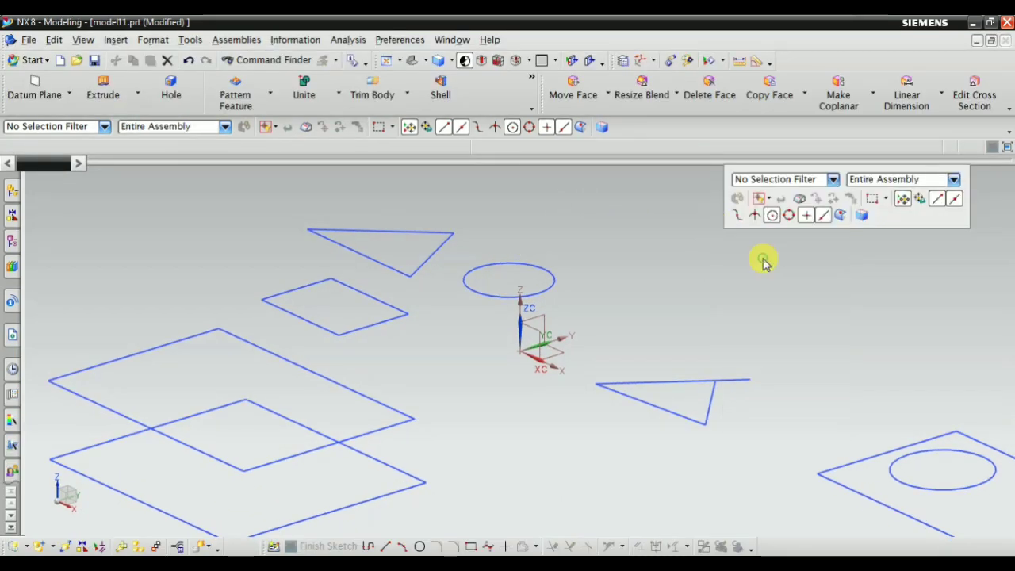
scroll(635, 266, down, 1)
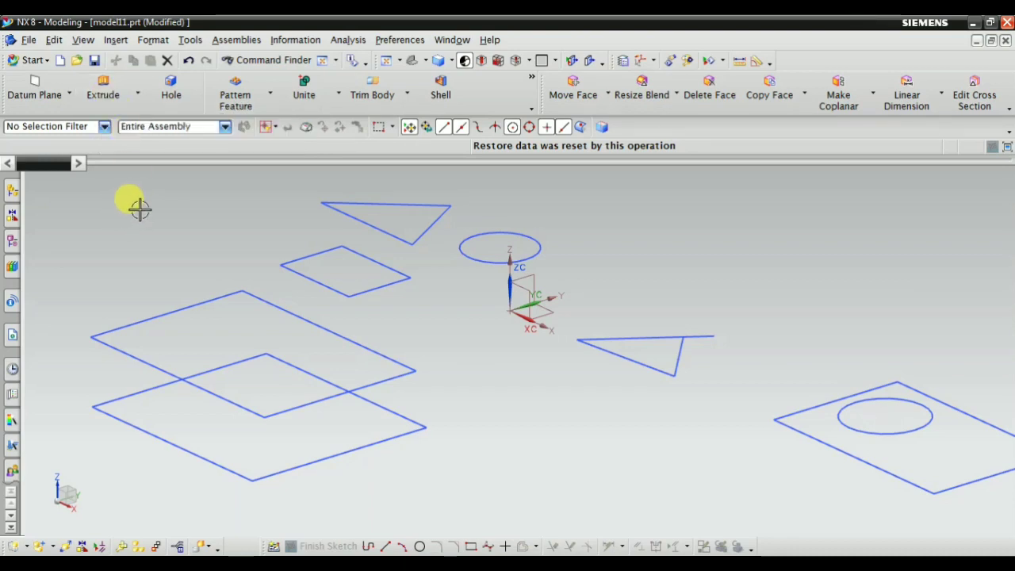
click(103, 93)
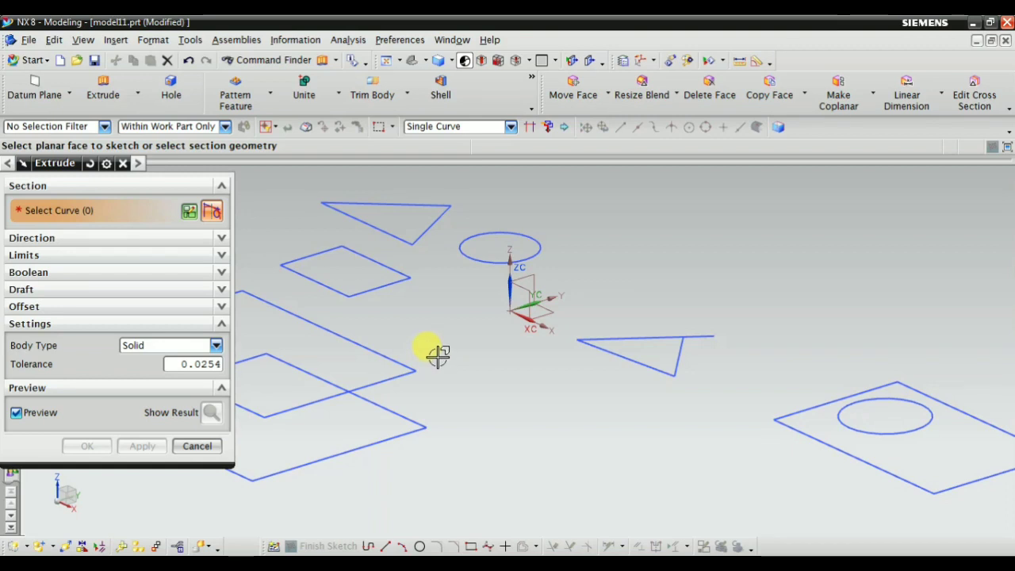
scroll(671, 317, down, 2)
scroll(671, 318, down, 1)
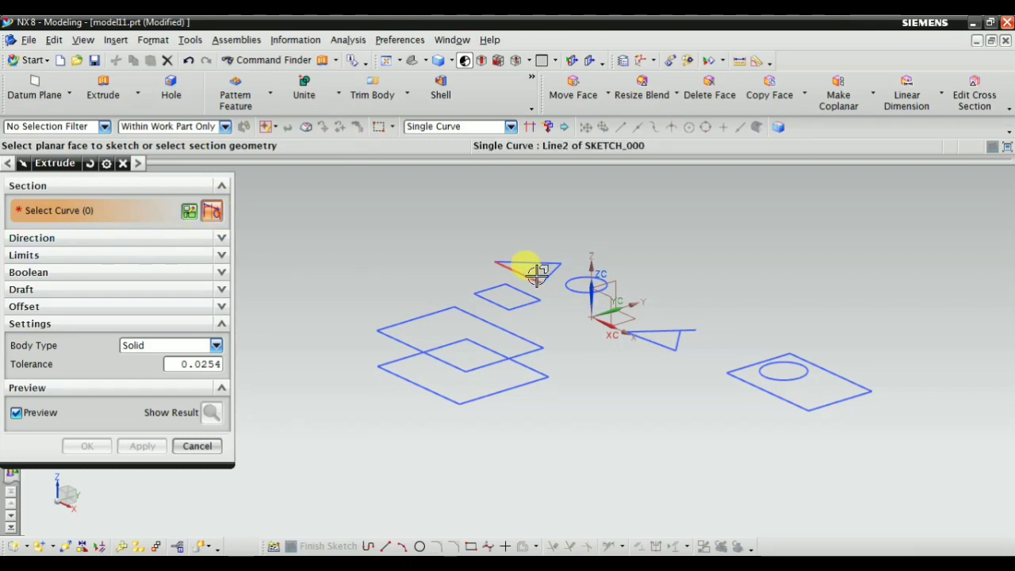
scroll(373, 326, up, 2)
scroll(714, 357, down, 2)
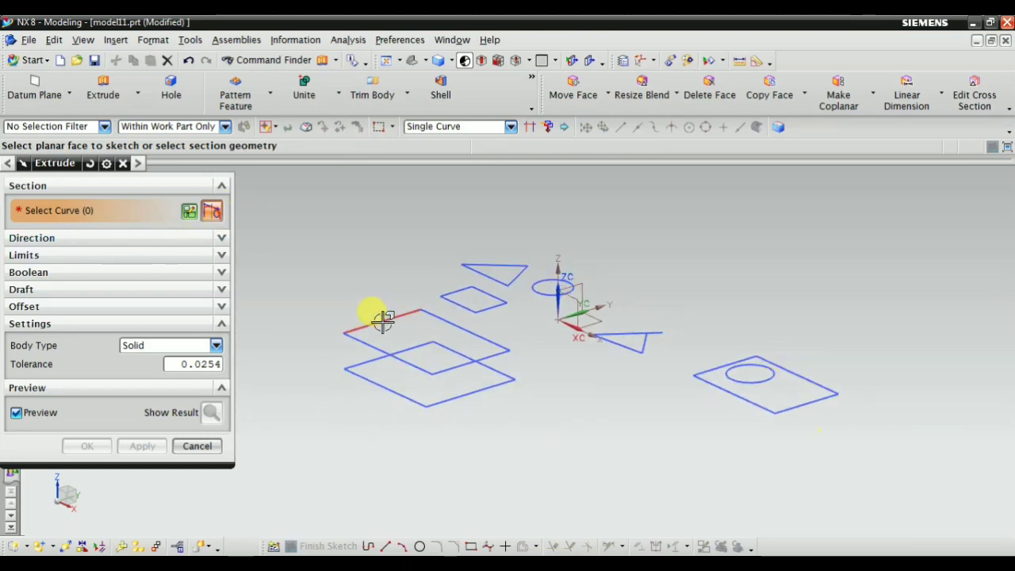
scroll(377, 321, up, 1)
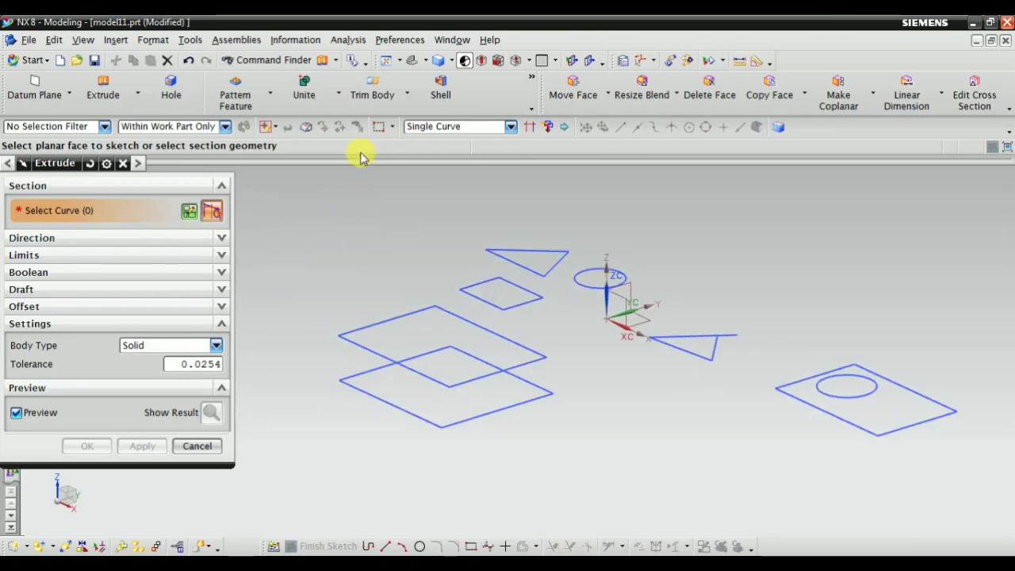
click(427, 127)
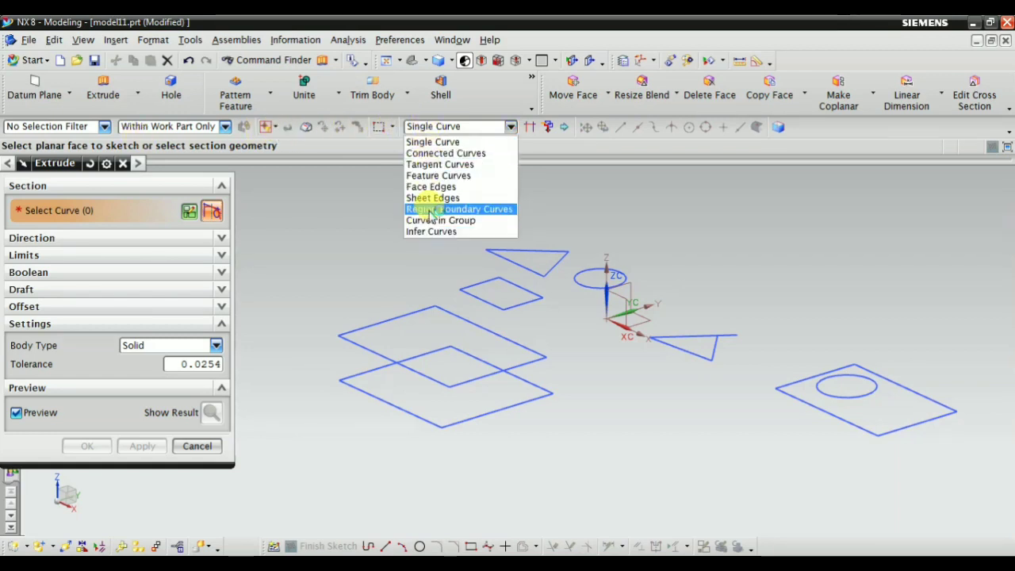
click(433, 141)
shift+middle_drag(468, 245, 544, 303)
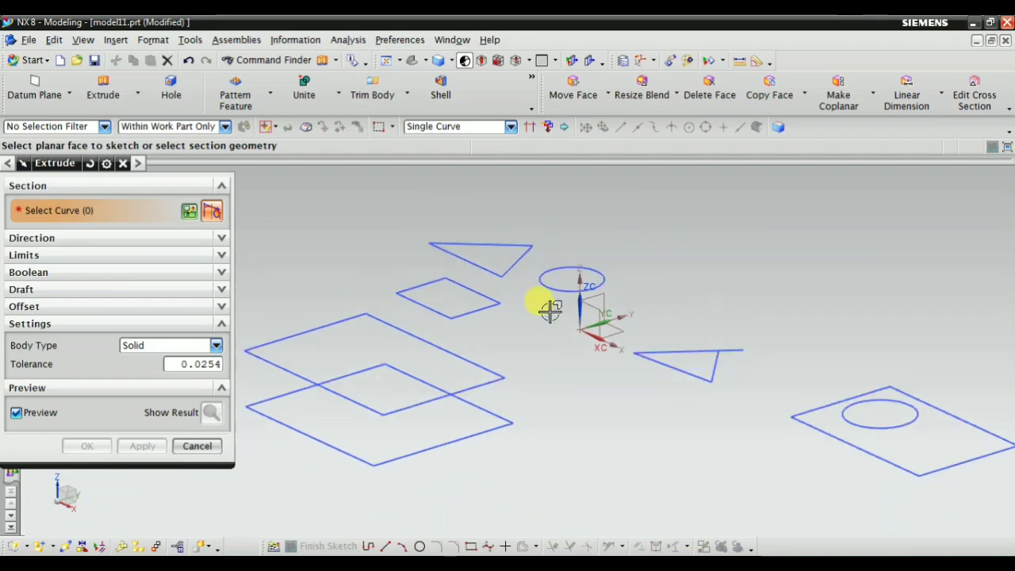
scroll(524, 261, up, 5)
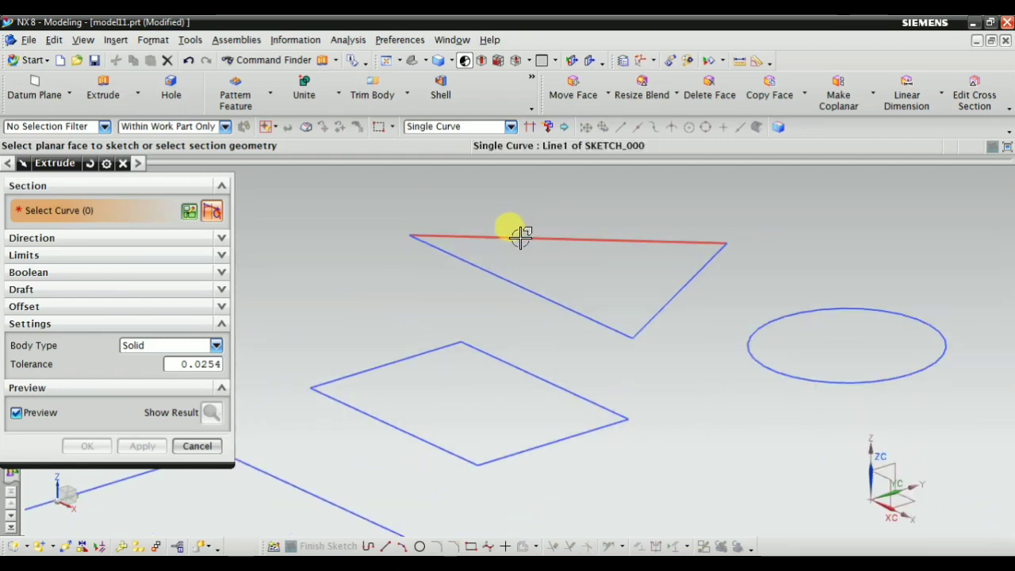
scroll(514, 224, down, 3)
scroll(619, 294, up, 2)
scroll(513, 281, down, 2)
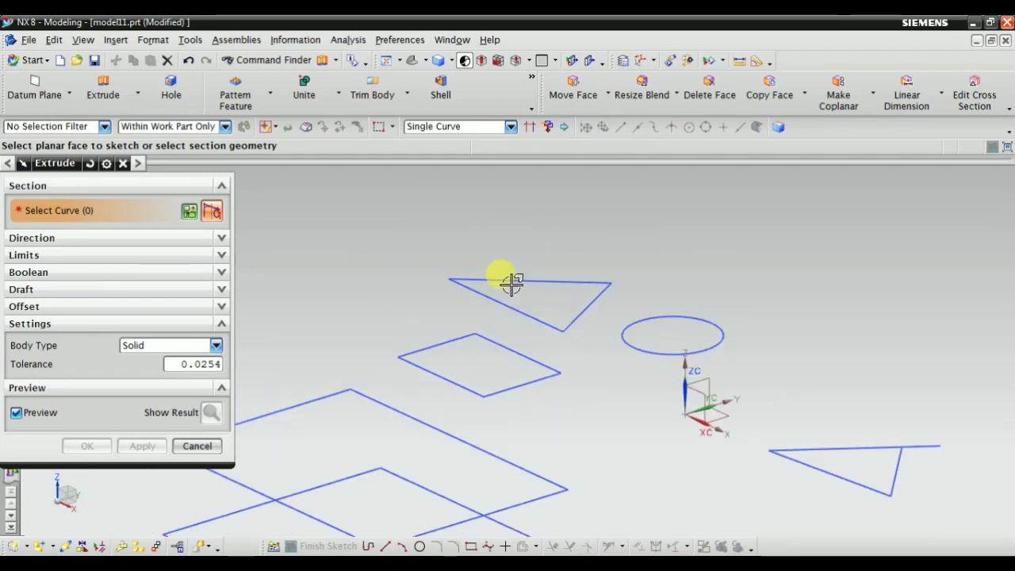
scroll(525, 258, up, 3)
Step: Pick the triangle's edges as the extrude section, previewing a prism with end distance 65
click(526, 258)
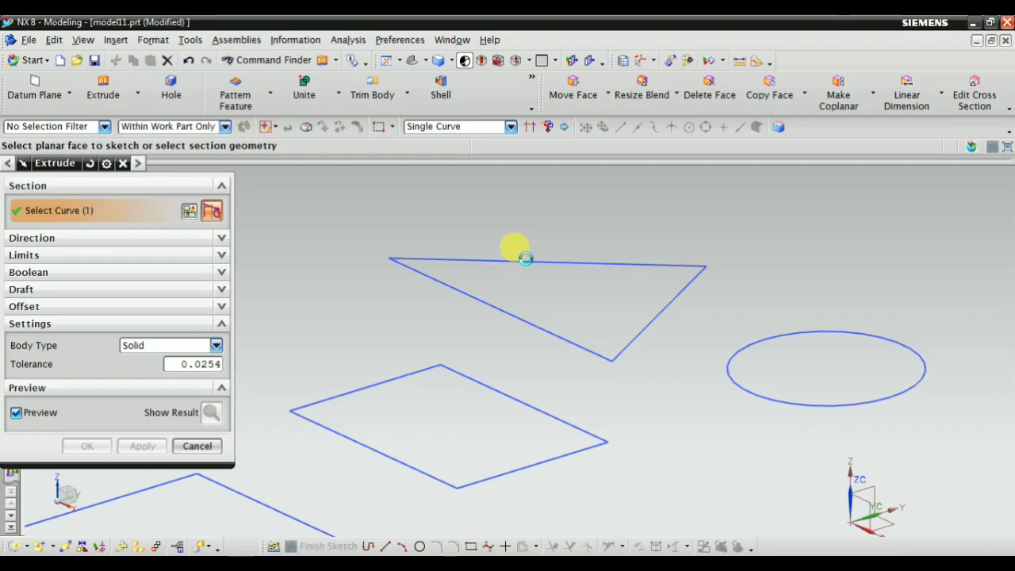
middle_drag(526, 335, 509, 317)
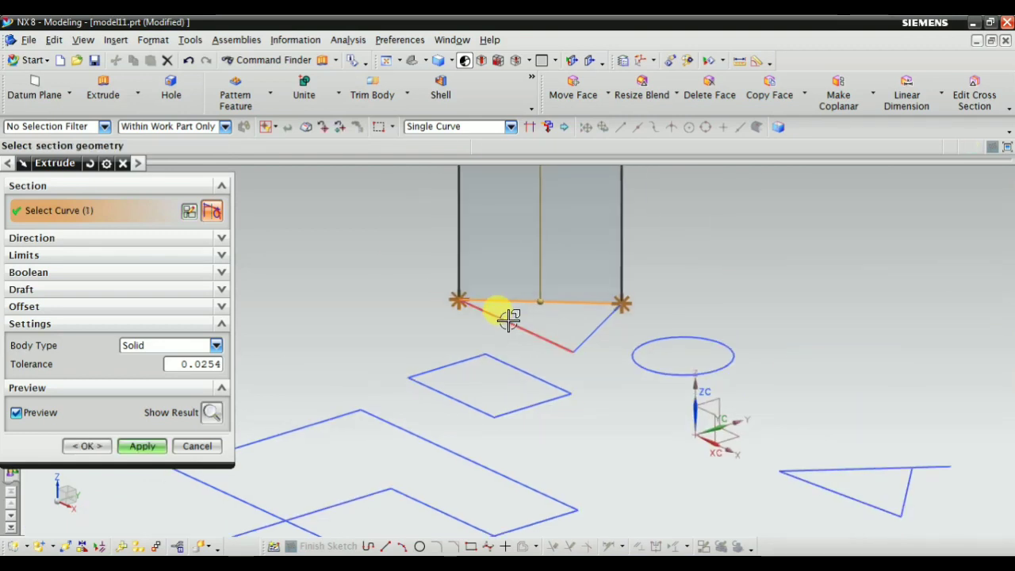
click(594, 324)
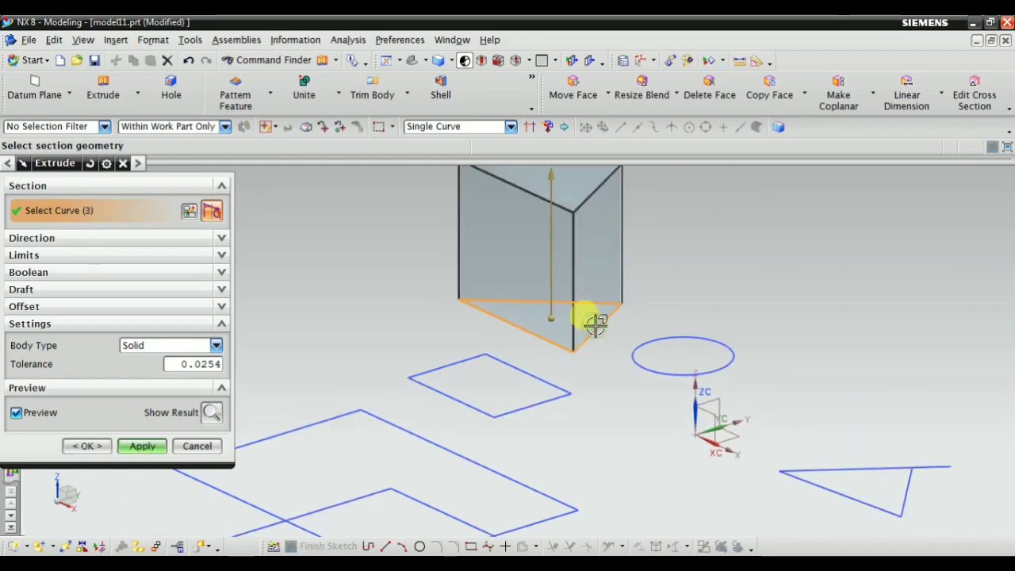
scroll(555, 321, down, 3)
scroll(555, 349, up, 2)
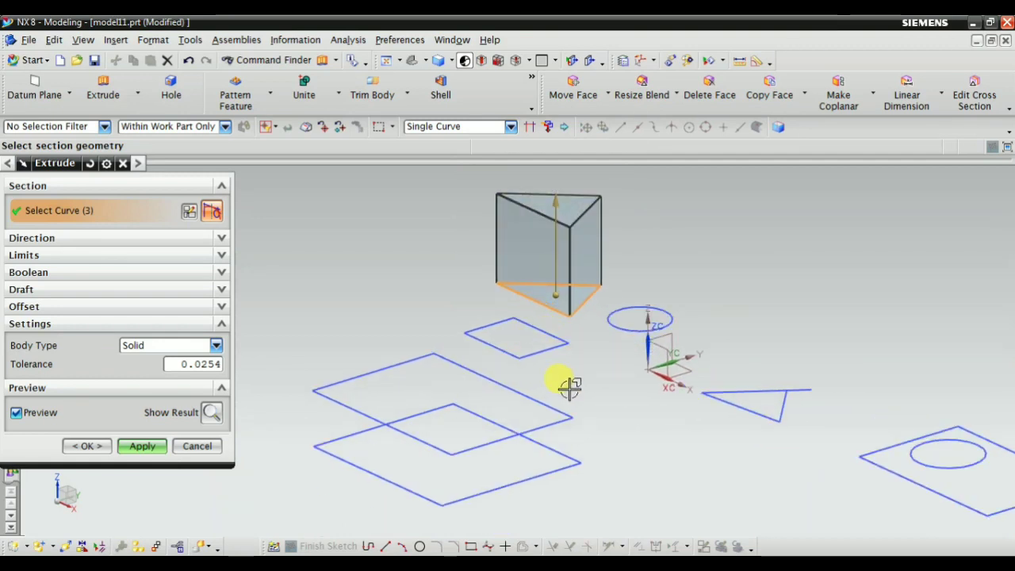
scroll(559, 317, up, 3)
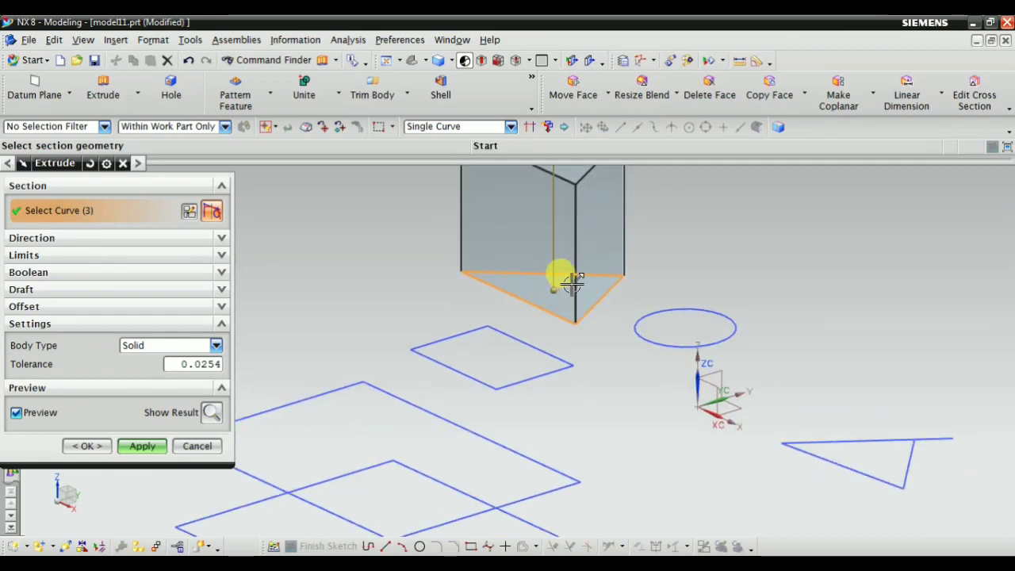
scroll(547, 261, up, 2)
scroll(555, 238, down, 2)
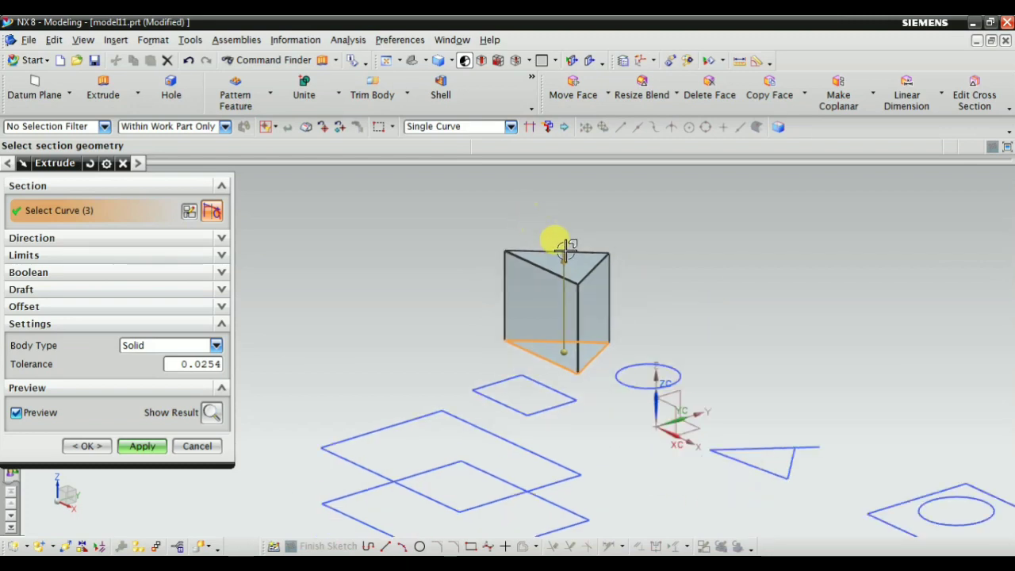
scroll(519, 223, up, 2)
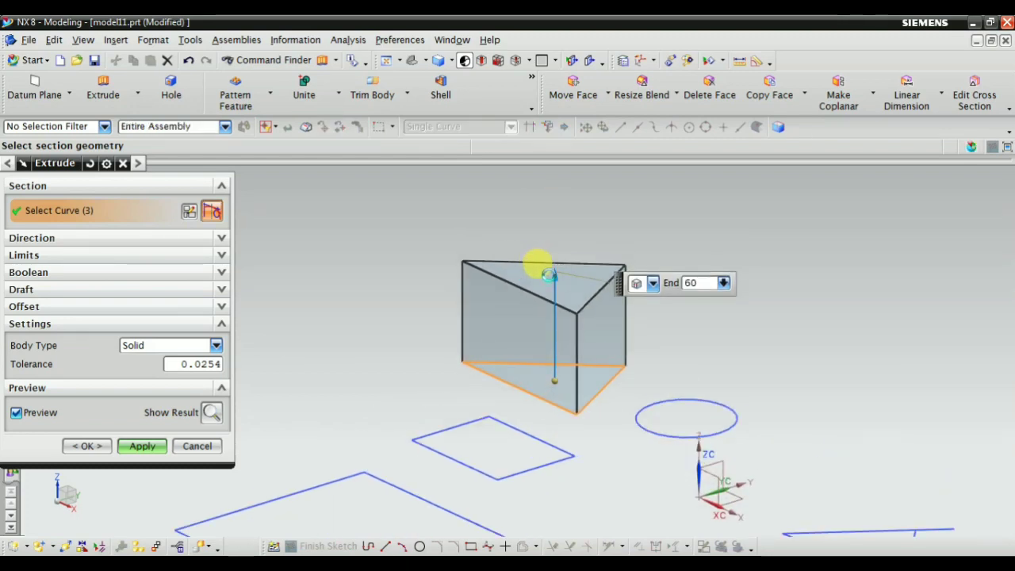
scroll(571, 412, up, 3)
scroll(516, 301, down, 2)
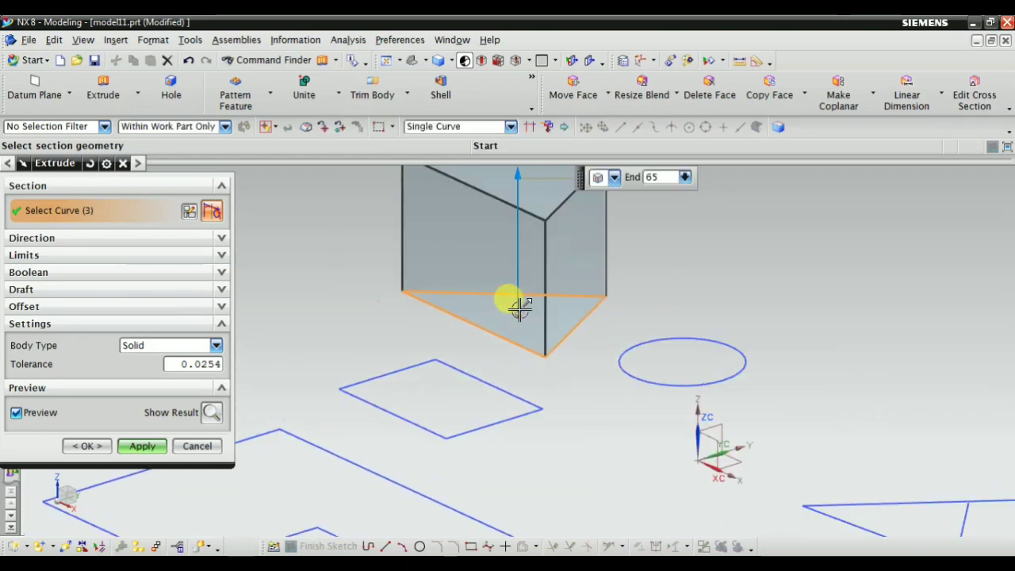
scroll(528, 317, down, 3)
scroll(573, 354, up, 4)
scroll(563, 347, up, 1)
scroll(373, 276, up, 2)
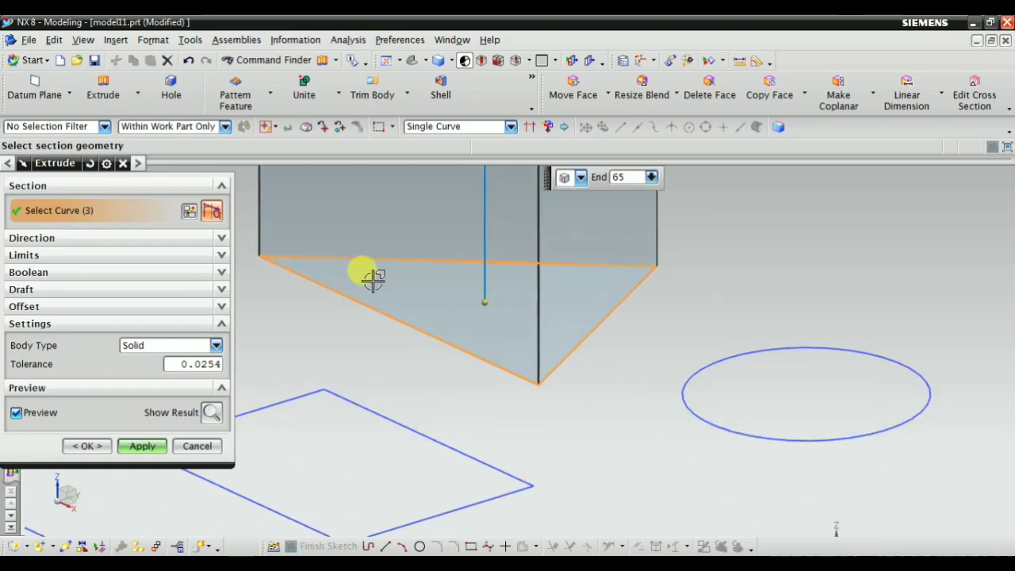
scroll(653, 347, down, 2)
scroll(721, 294, down, 2)
Step: Orbit and zoom to inspect the triangular prism preview from above
mouse_move(722, 294)
middle_down()
mouse_move(749, 341)
mouse_move(725, 294)
mouse_move(764, 344)
mouse_move(578, 265)
middle_up()
scroll(457, 424, up, 2)
scroll(580, 267, down, 3)
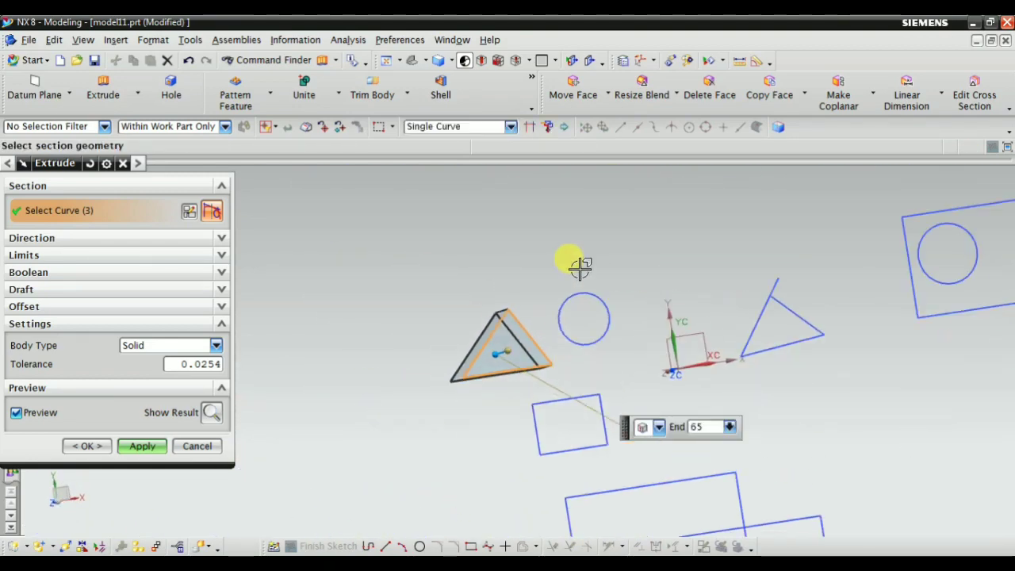
scroll(370, 272, up, 2)
scroll(346, 235, up, 1)
scroll(570, 265, up, 2)
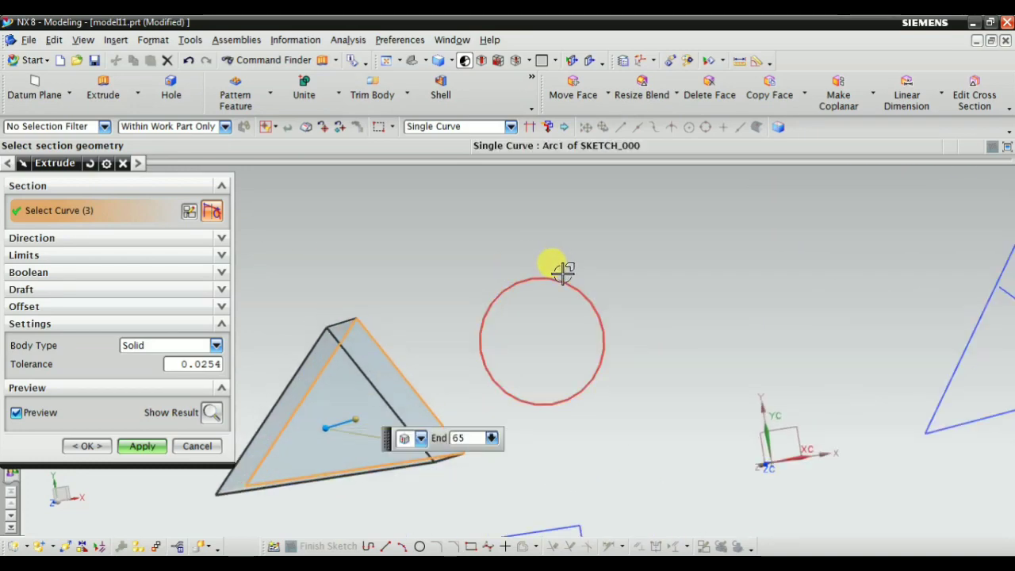
scroll(456, 261, down, 3)
mouse_move(551, 224)
middle_down()
mouse_move(655, 284)
mouse_move(658, 302)
mouse_move(544, 265)
middle_up()
Step: Add the circle to the extrude section
click(589, 246)
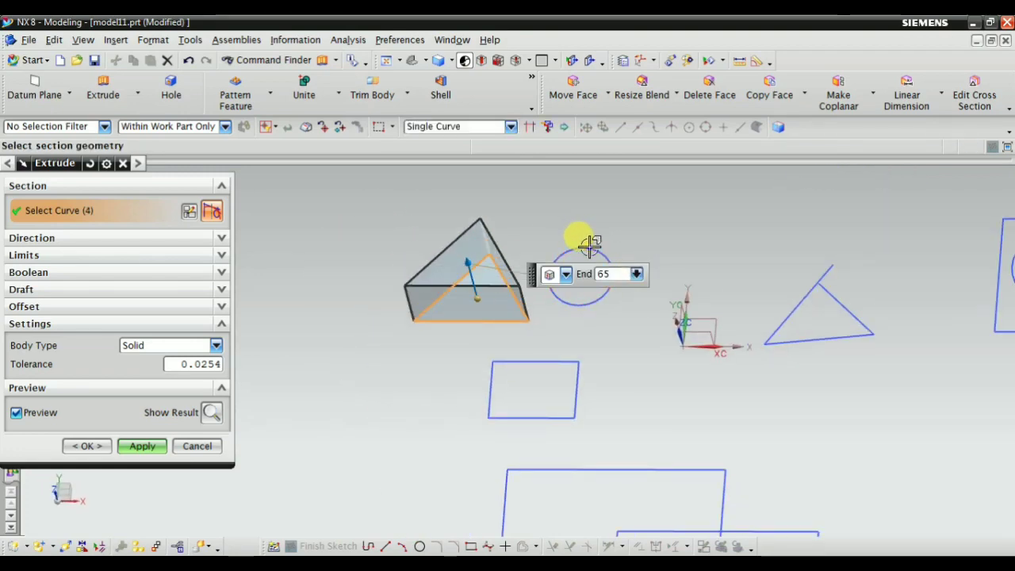
scroll(547, 230, down, 2)
scroll(422, 249, up, 3)
scroll(556, 270, down, 2)
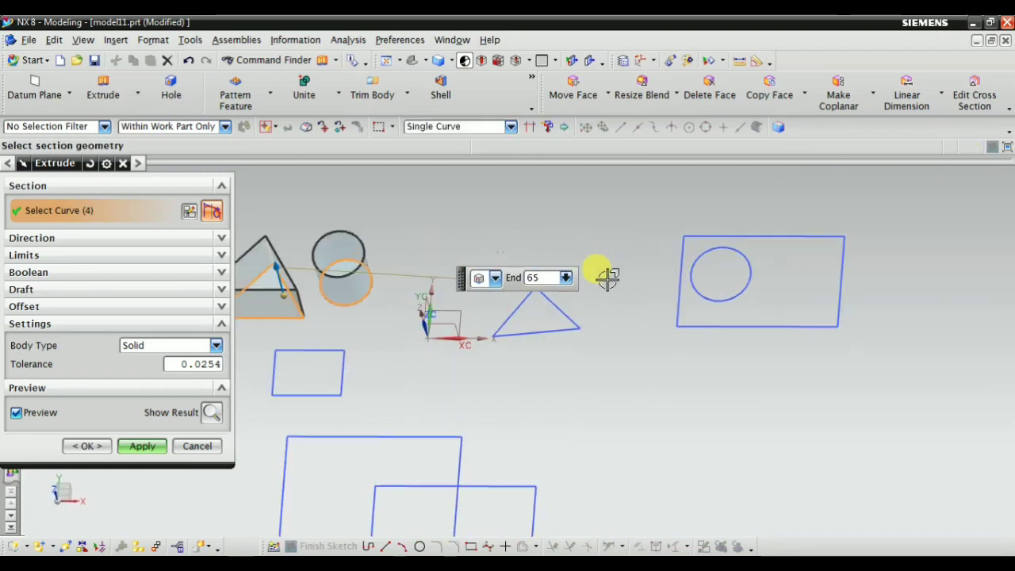
scroll(476, 288, up, 5)
scroll(675, 229, down, 1)
scroll(678, 286, down, 2)
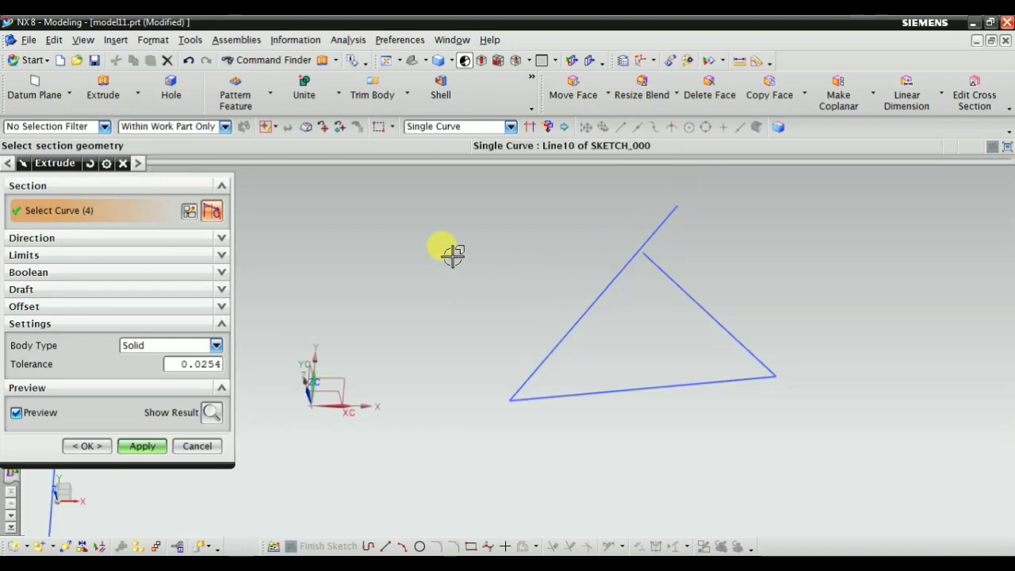
Step: Add the right-hand triangle's edge, bottom edge and diagonal edge to the section
click(697, 293)
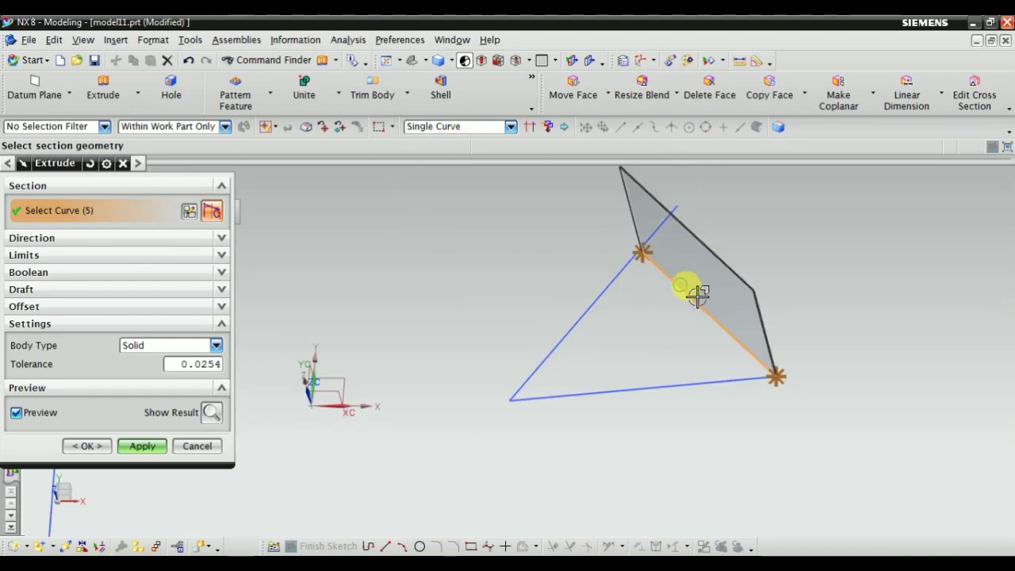
click(662, 387)
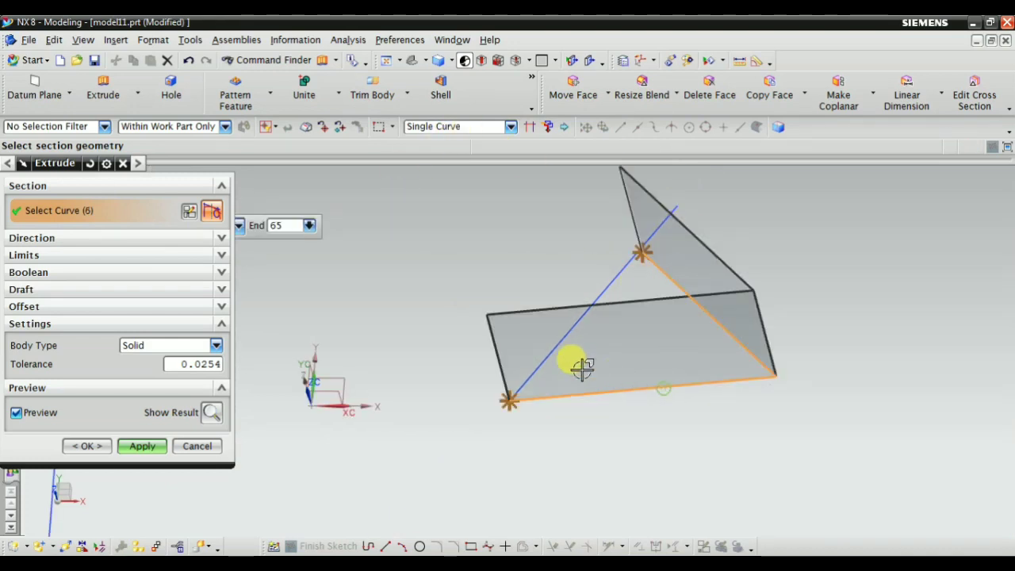
click(609, 277)
scroll(587, 255, up, 2)
scroll(660, 399, up, 5)
scroll(600, 341, down, 1)
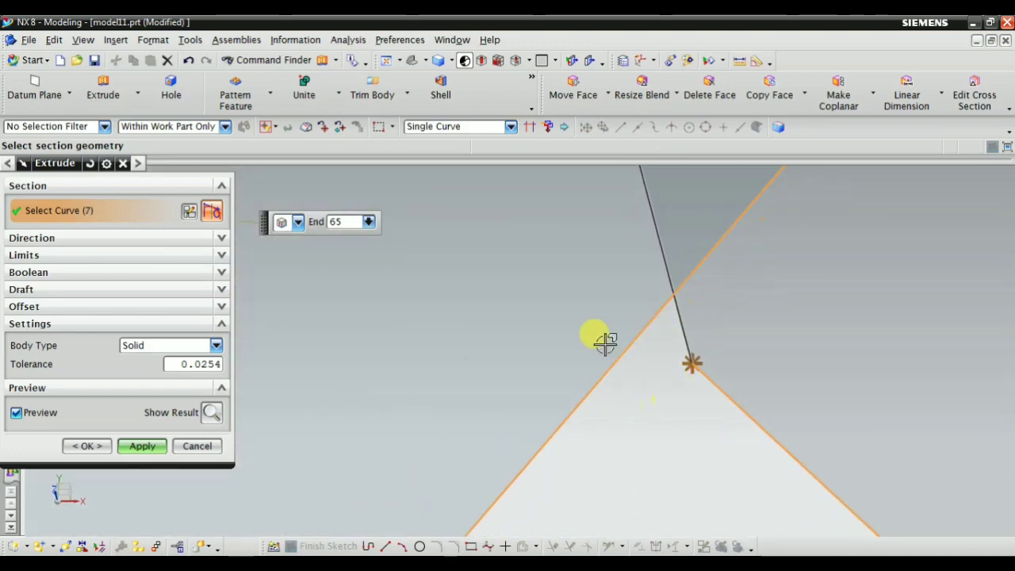
scroll(679, 284, down, 5)
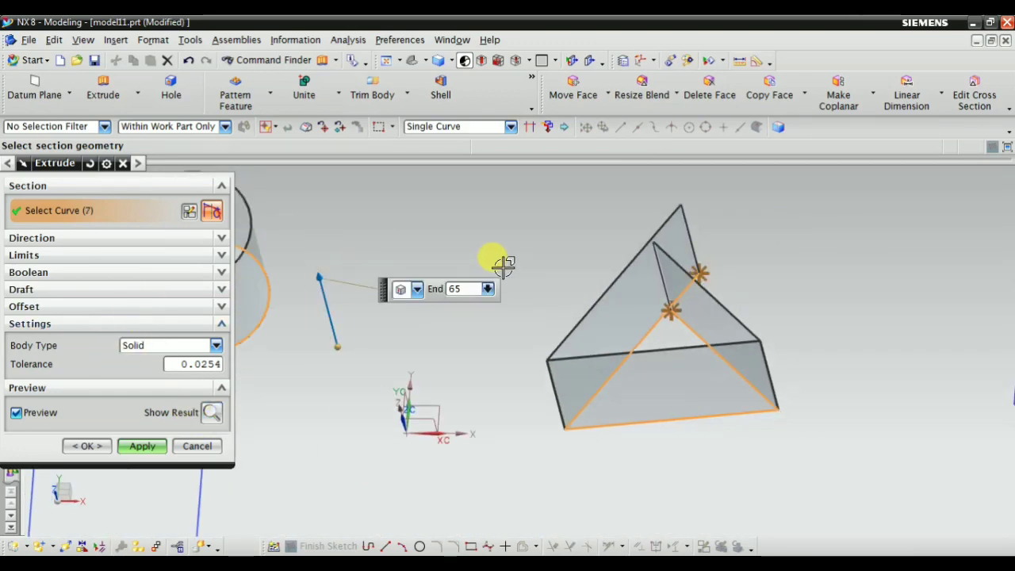
scroll(503, 267, down, 3)
click(141, 447)
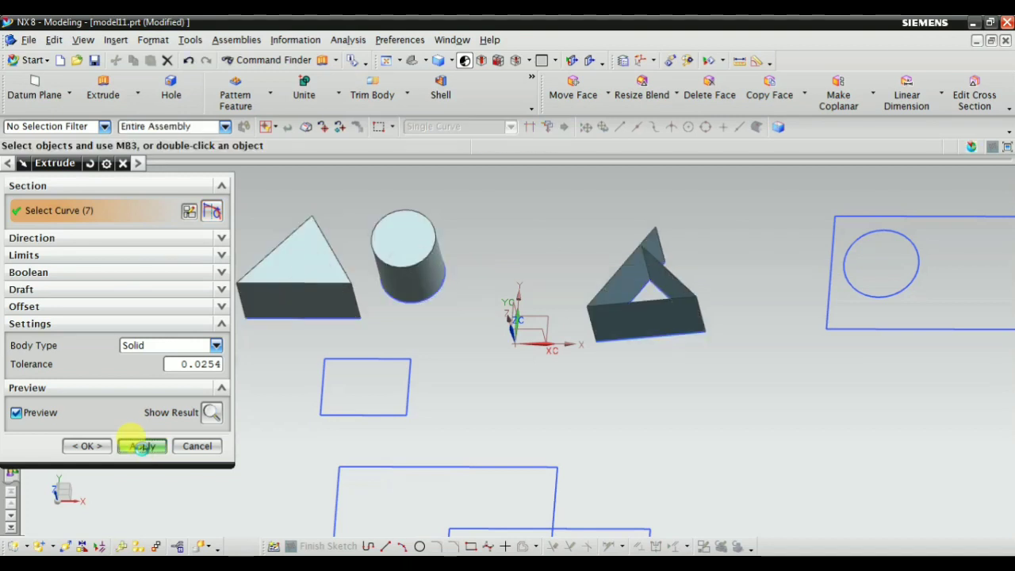
scroll(507, 270, down, 3)
scroll(548, 235, up, 5)
middle_drag(503, 272, 515, 251)
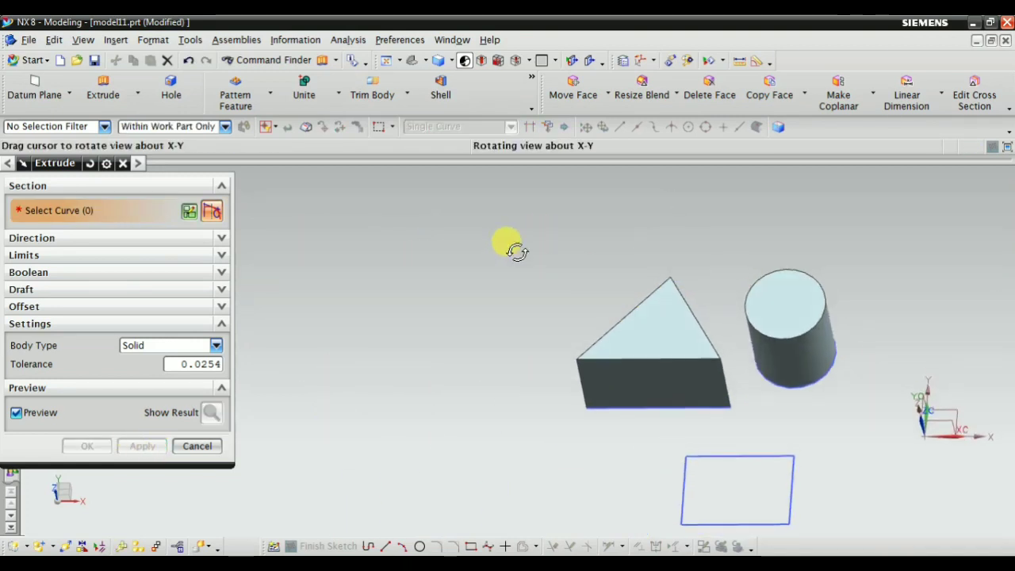
scroll(516, 251, down, 3)
scroll(600, 272, up, 4)
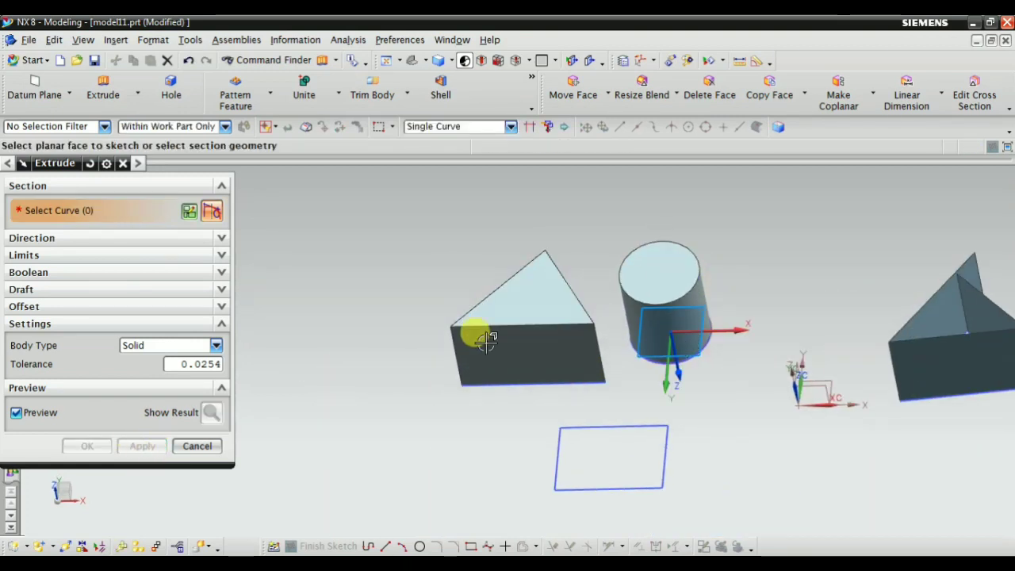
scroll(608, 301, down, 3)
scroll(653, 378, up, 4)
scroll(653, 378, down, 2)
middle_drag(653, 378, 692, 434)
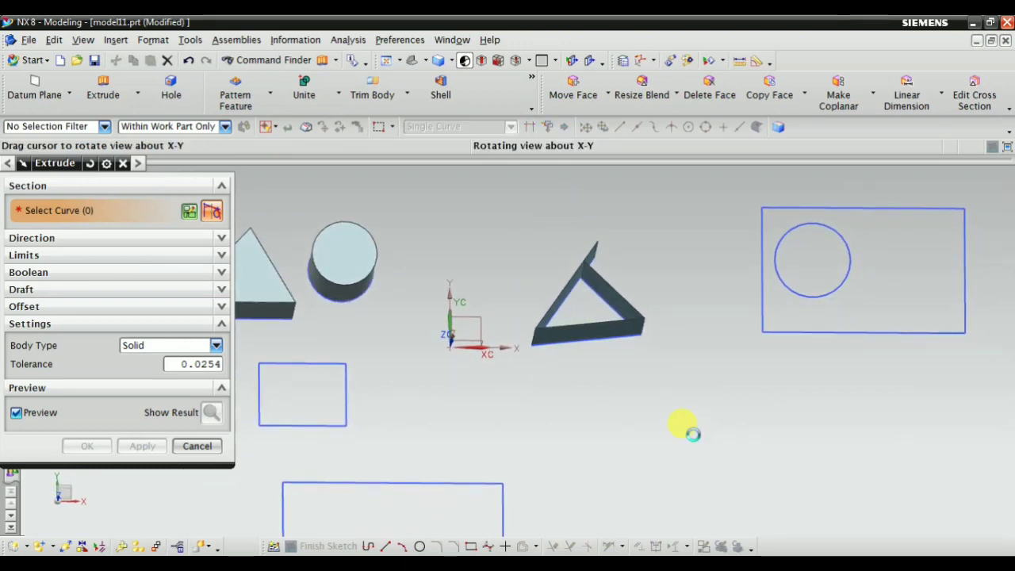
scroll(664, 291, up, 4)
mouse_move(664, 290)
middle_down()
mouse_move(646, 310)
mouse_move(653, 294)
middle_up()
scroll(638, 285, up, 3)
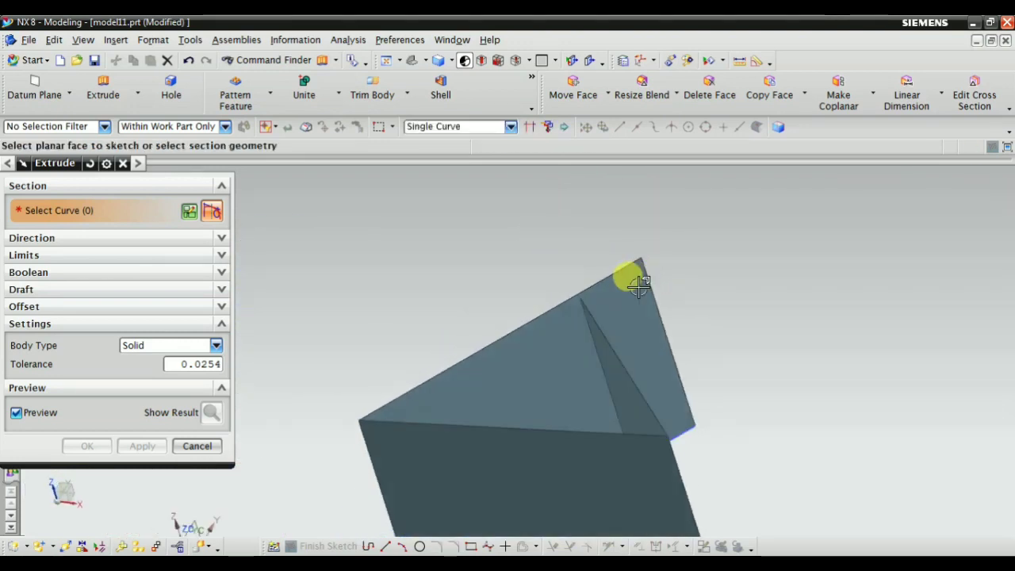
scroll(638, 286, down, 5)
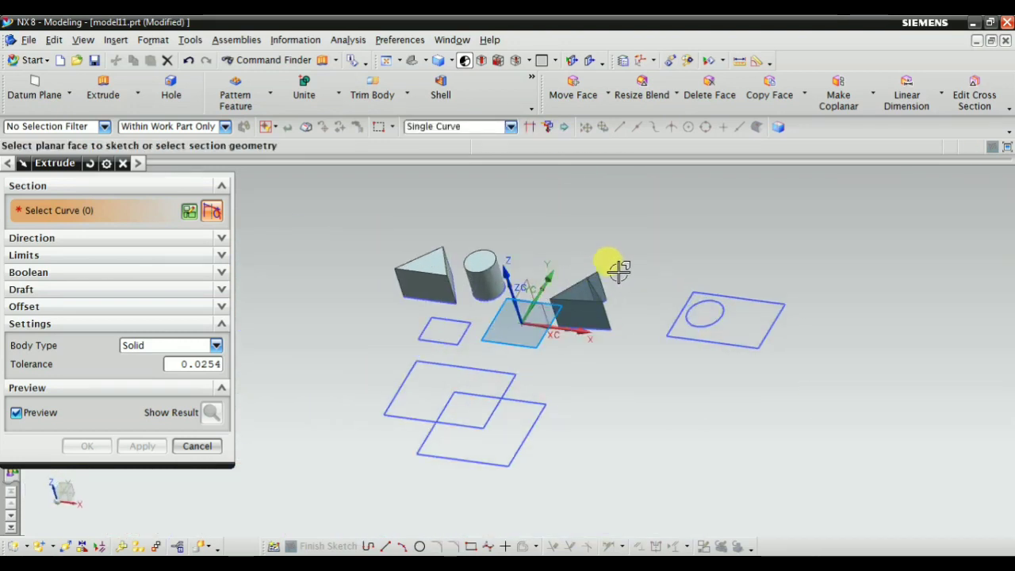
scroll(602, 301, up, 1)
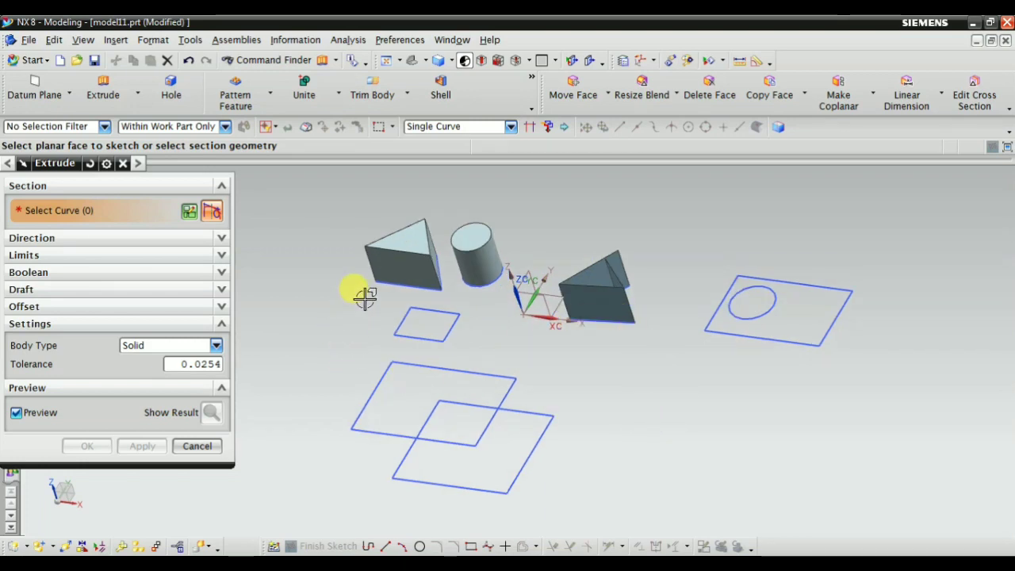
scroll(362, 306, up, 2)
scroll(523, 302, down, 3)
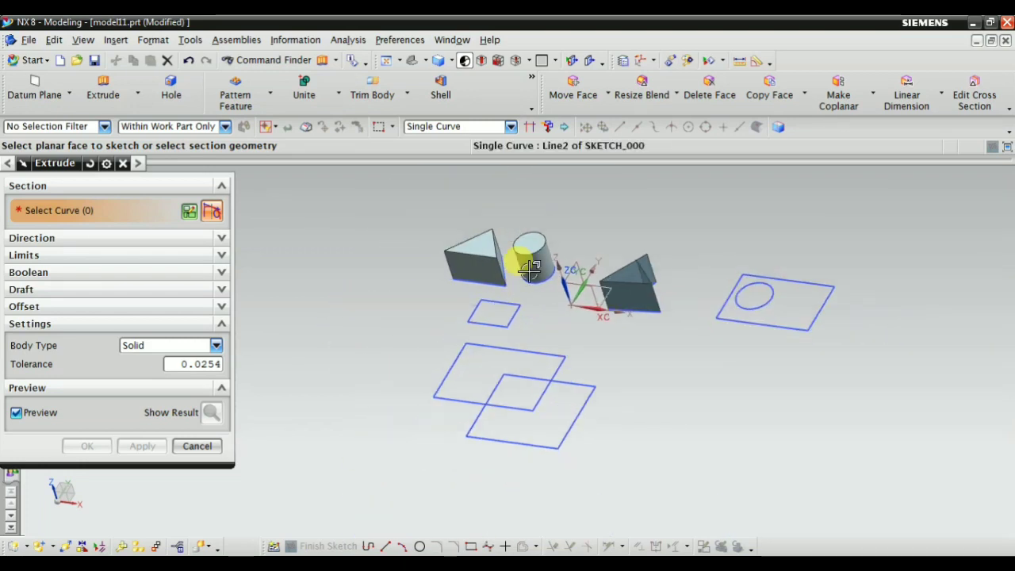
scroll(640, 257, up, 2)
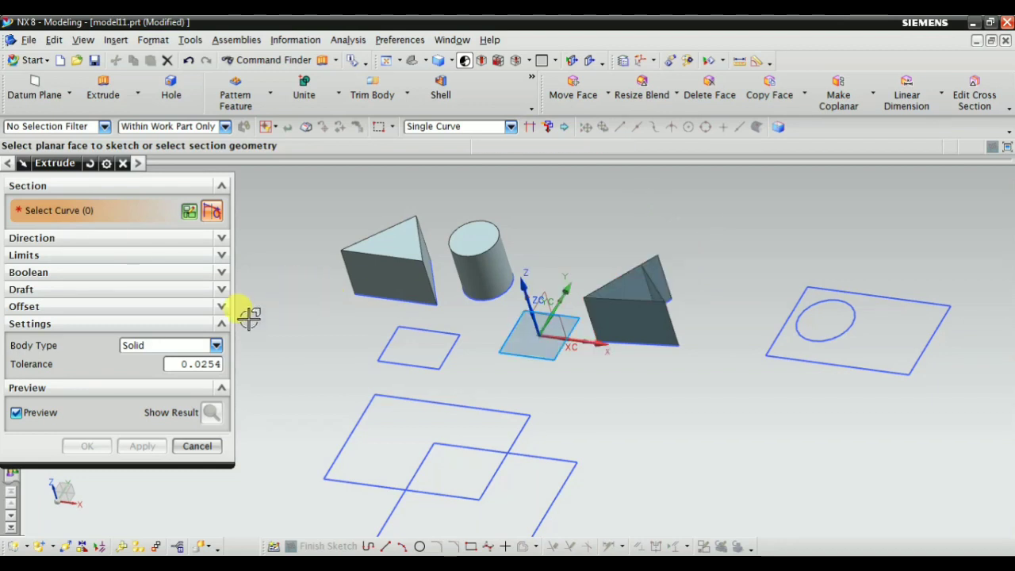
scroll(653, 231, down, 3)
scroll(643, 238, up, 2)
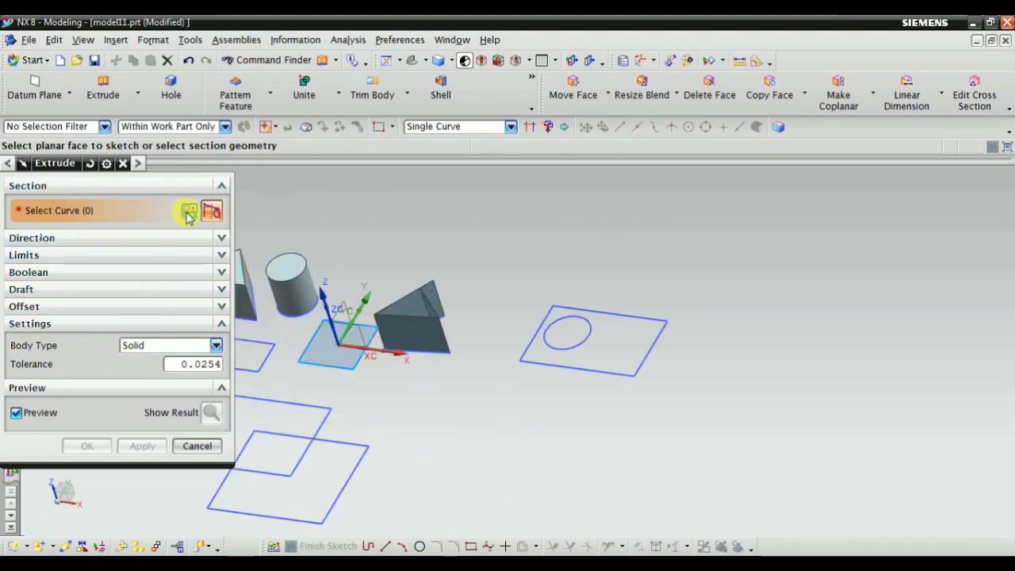
shift+middle_drag(527, 240, 646, 238)
Step: Set the curve selection rule to Connected Curves
click(466, 129)
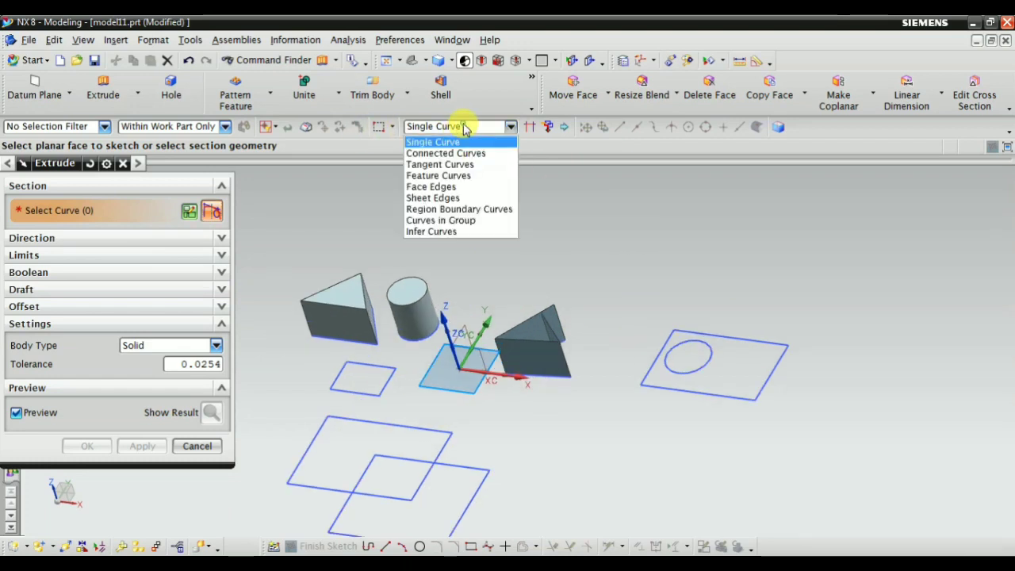
click(465, 130)
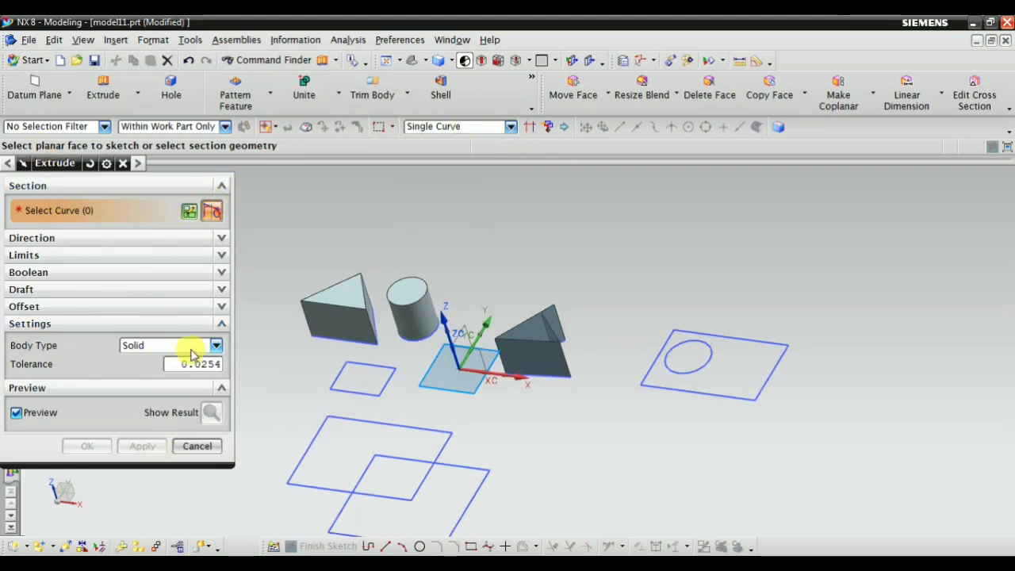
click(460, 130)
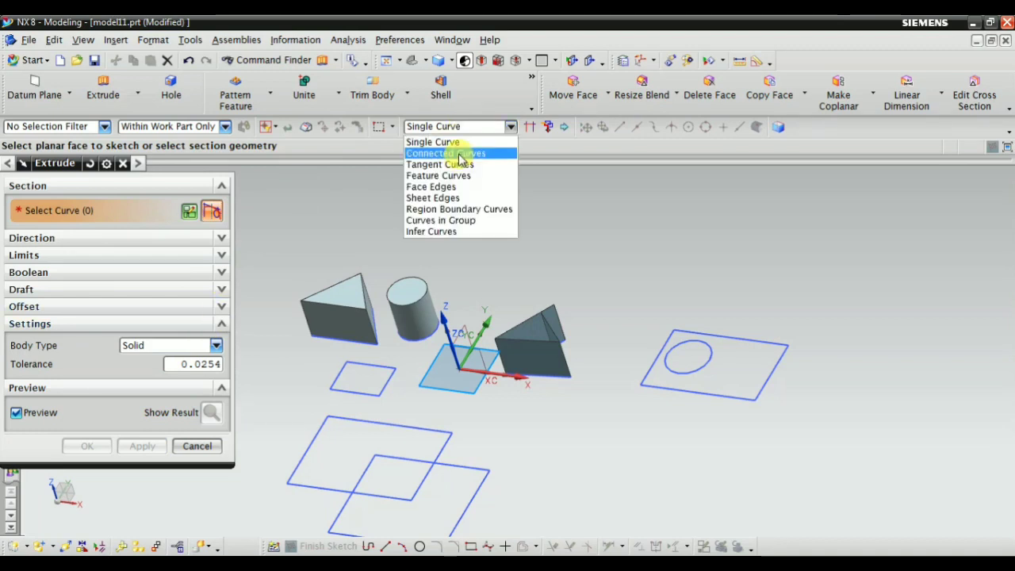
click(462, 155)
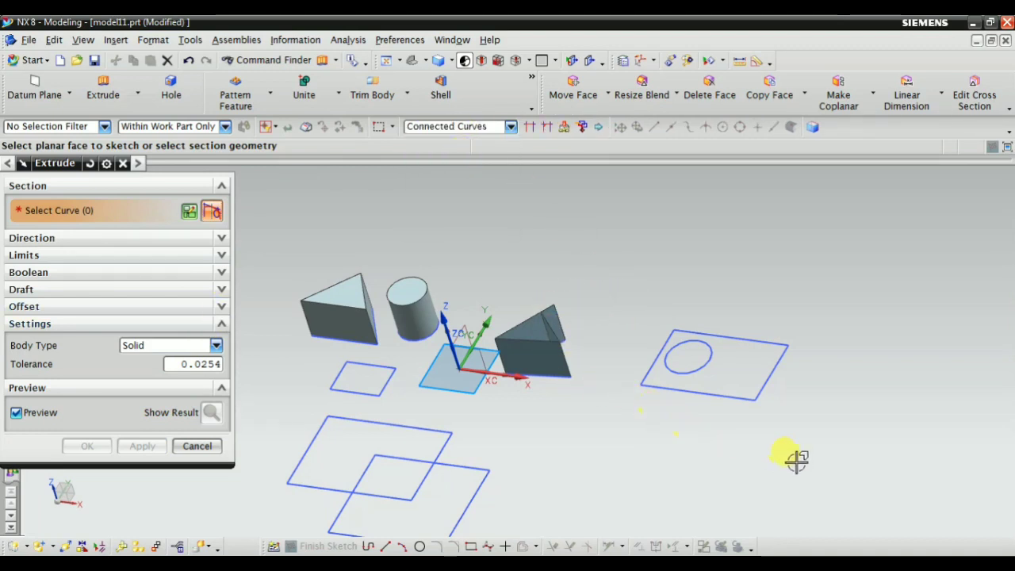
Step: Select the rectangle around the circle as the section and preview the box as a solid
scroll(774, 356, up, 2)
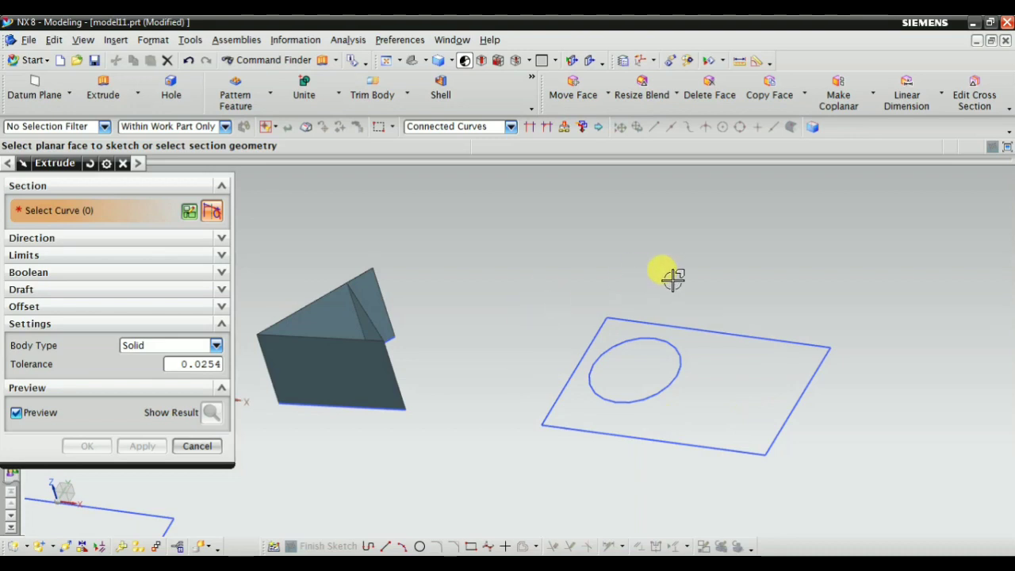
shift+middle_drag(429, 251, 353, 252)
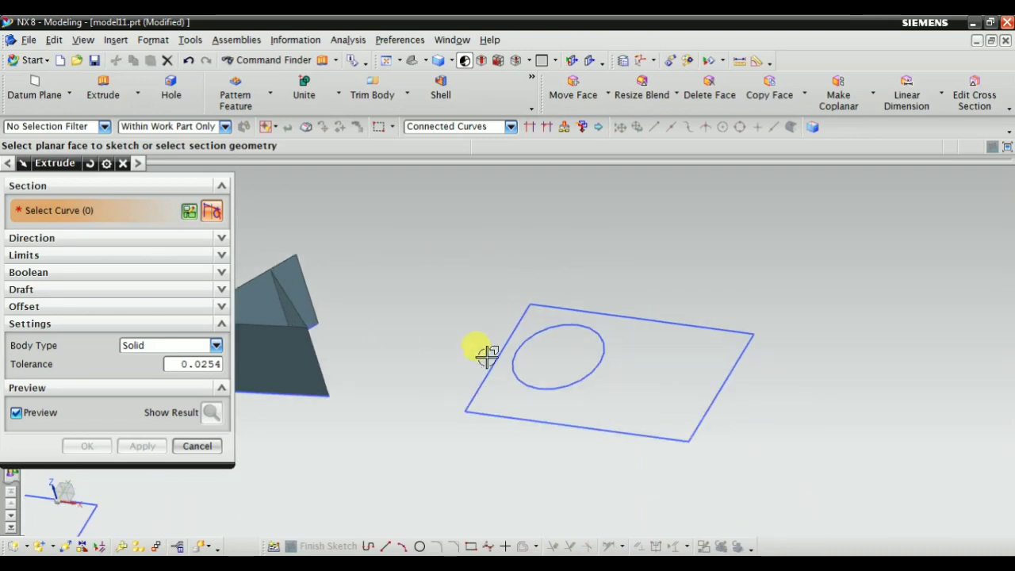
scroll(486, 367, up, 1)
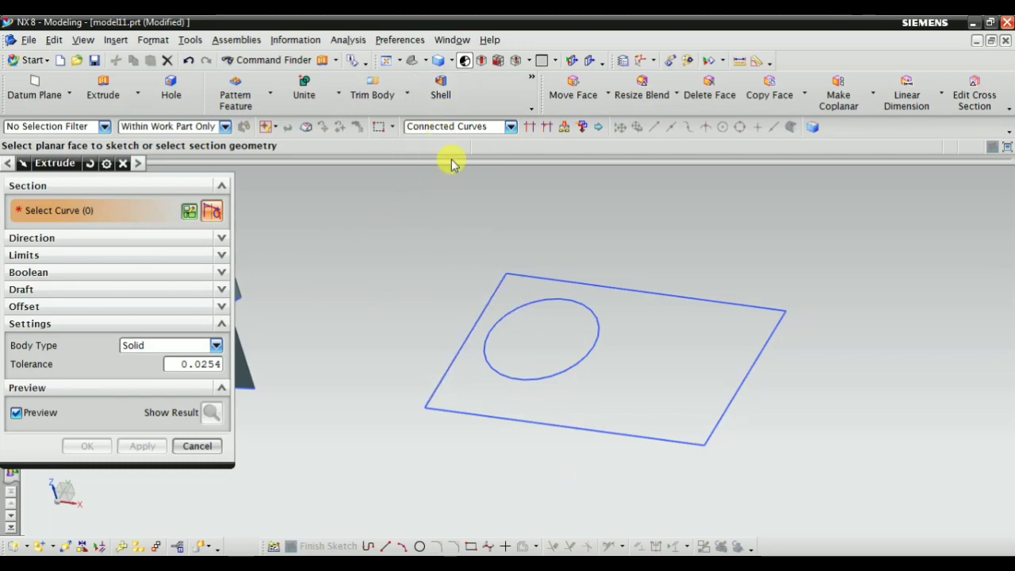
click(471, 321)
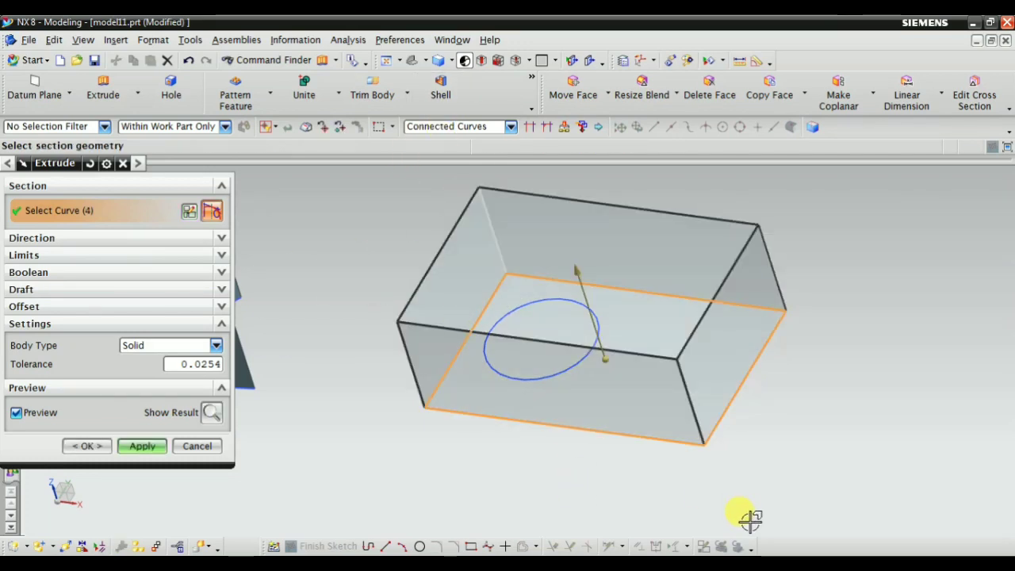
shift+middle_drag(660, 341, 593, 336)
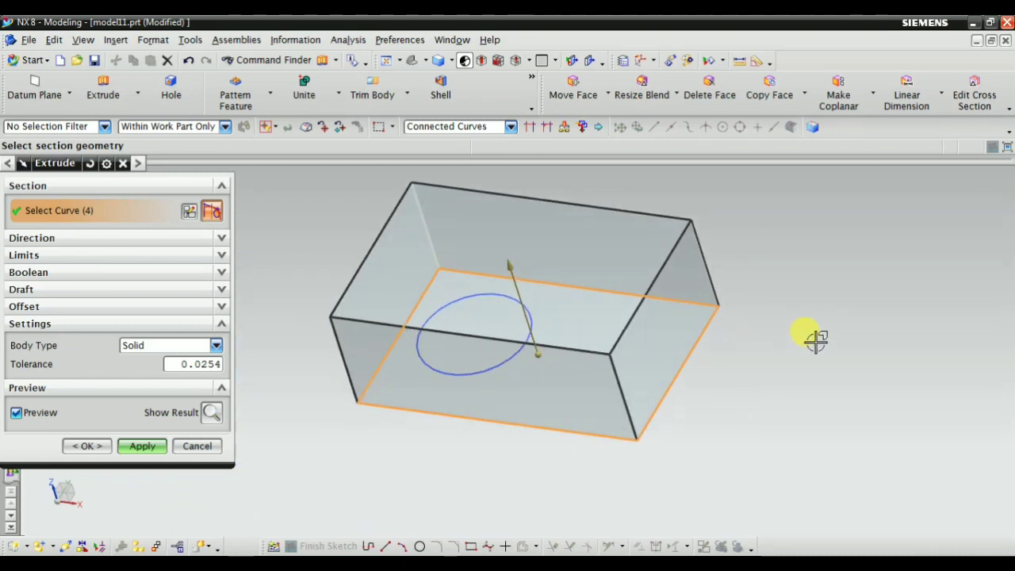
scroll(816, 339, down, 5)
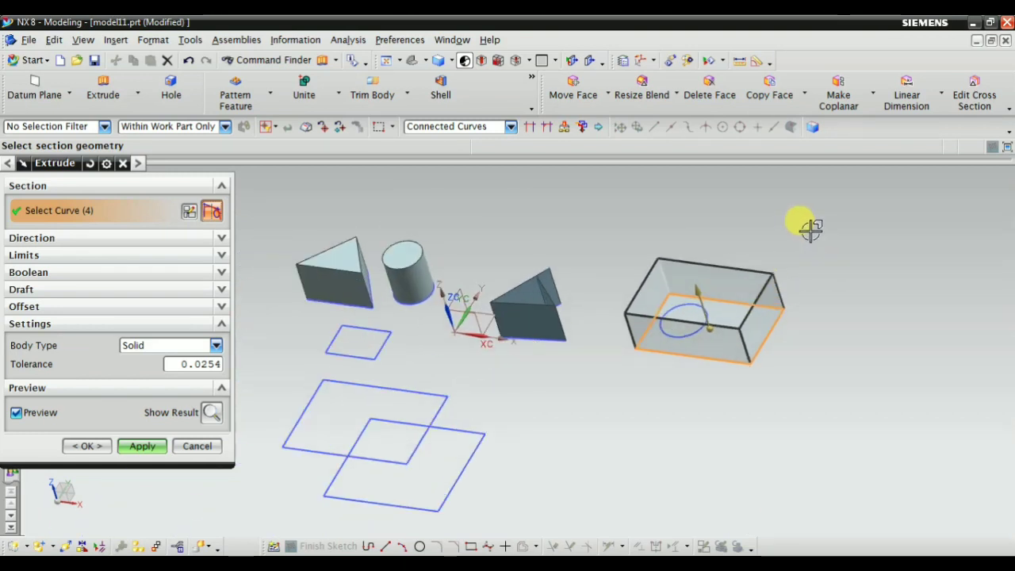
scroll(725, 272, up, 2)
scroll(718, 289, up, 3)
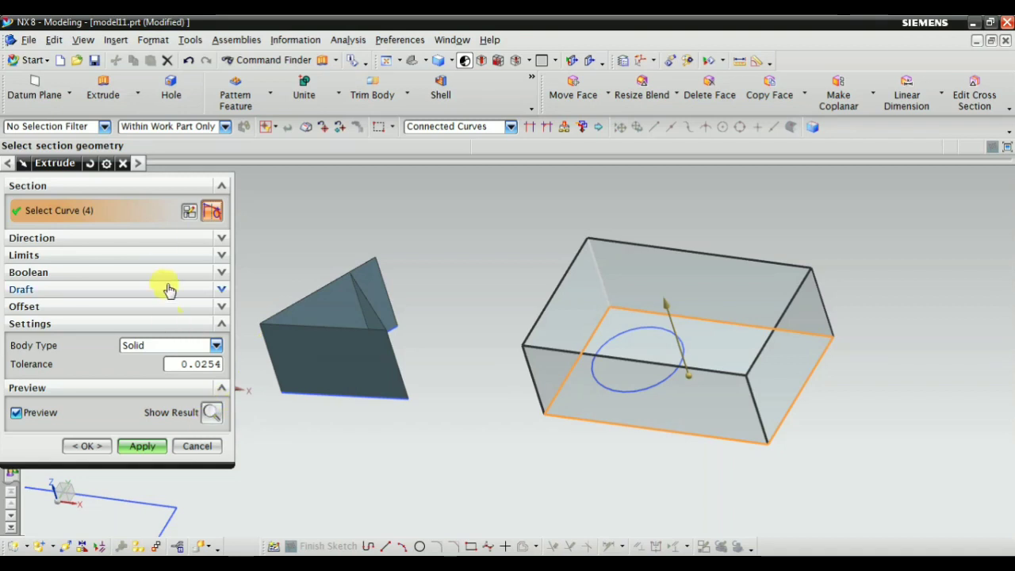
click(210, 412)
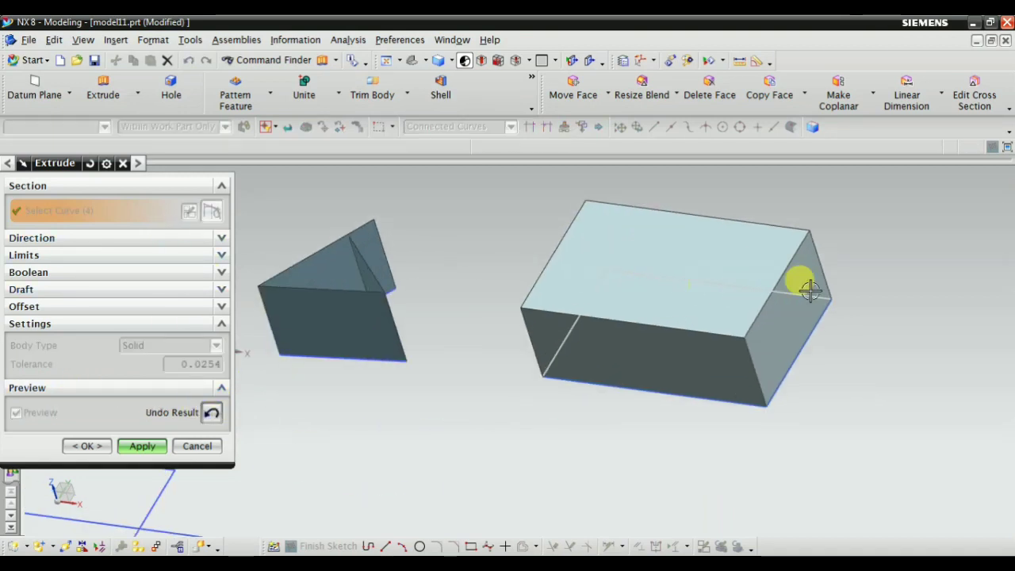
scroll(816, 284, down, 5)
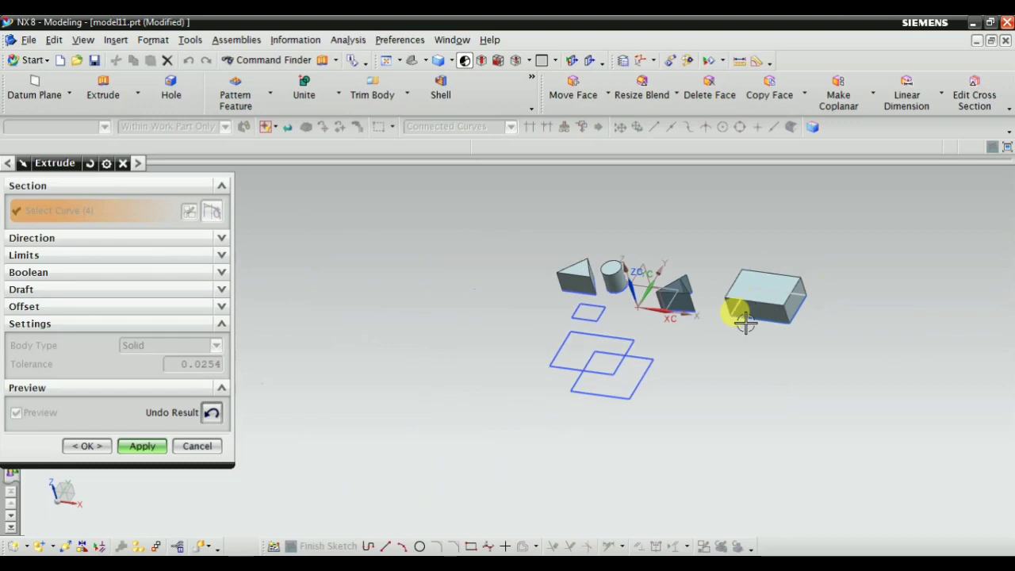
Step: Apply the box extrusion, then extrude the small square into a cube
click(143, 446)
scroll(573, 331, up, 2)
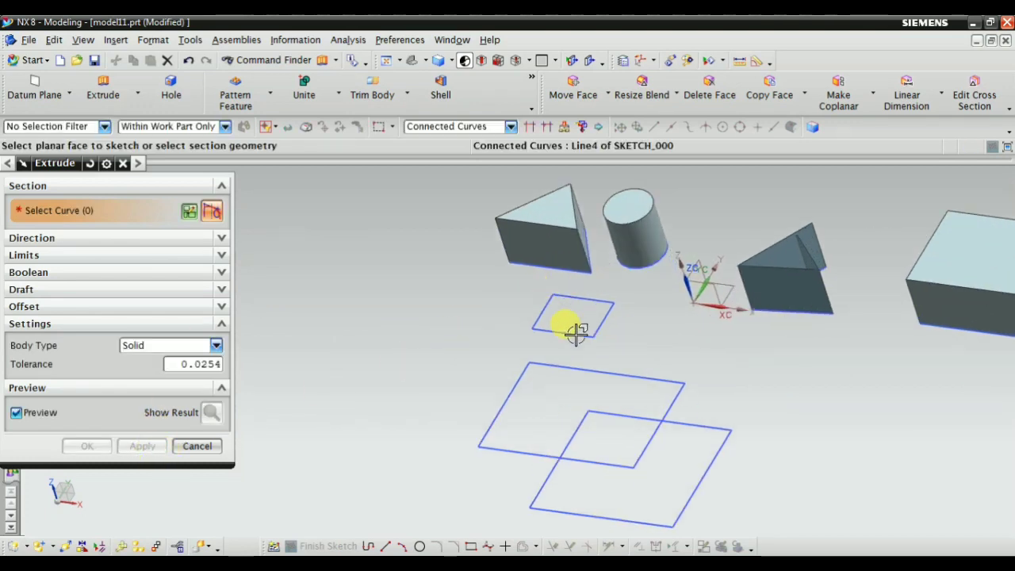
scroll(591, 233, up, 2)
click(549, 329)
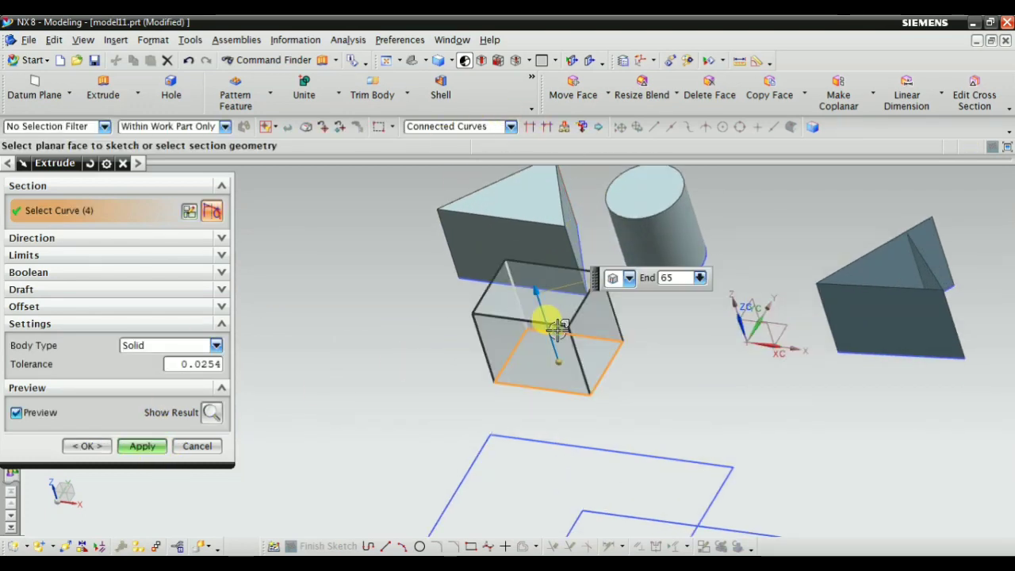
scroll(578, 379, up, 2)
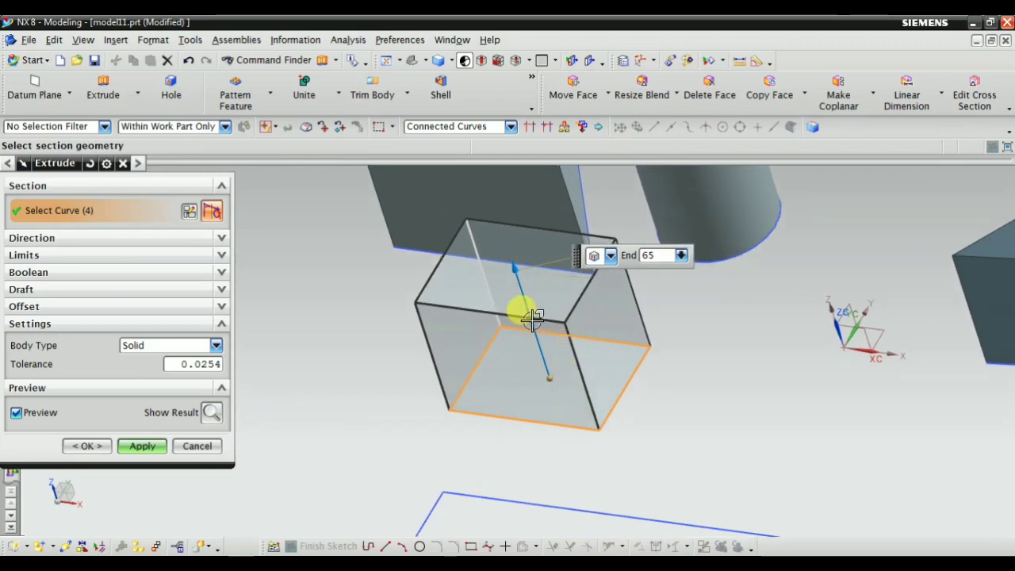
scroll(494, 315, down, 3)
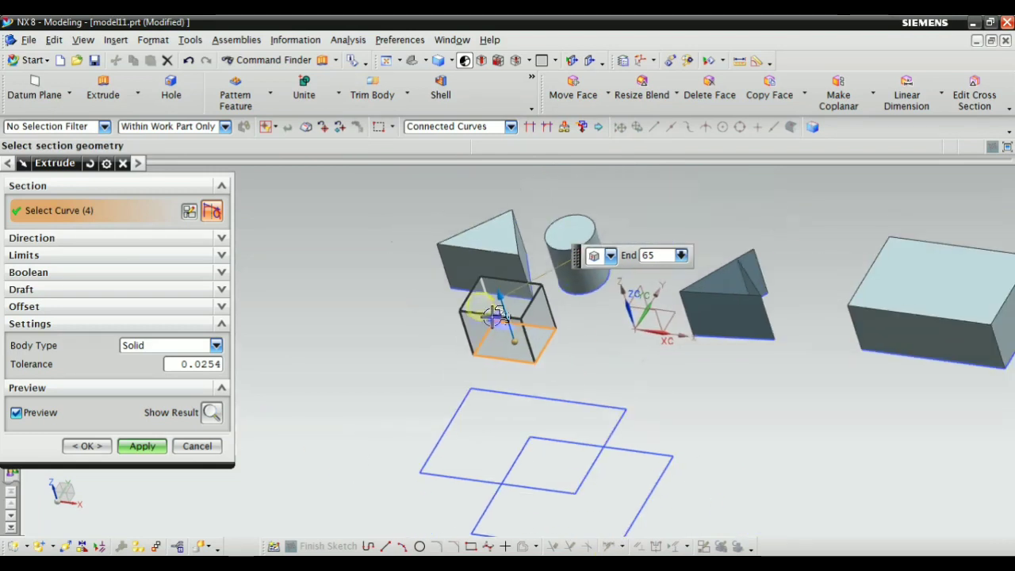
click(154, 454)
scroll(597, 318, down, 3)
scroll(567, 356, up, 2)
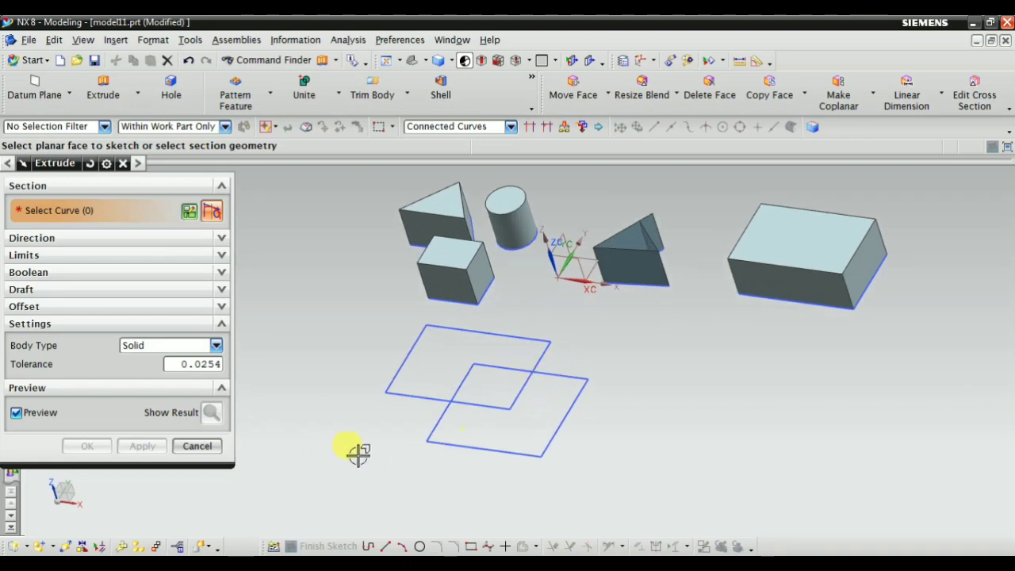
scroll(357, 453, up, 2)
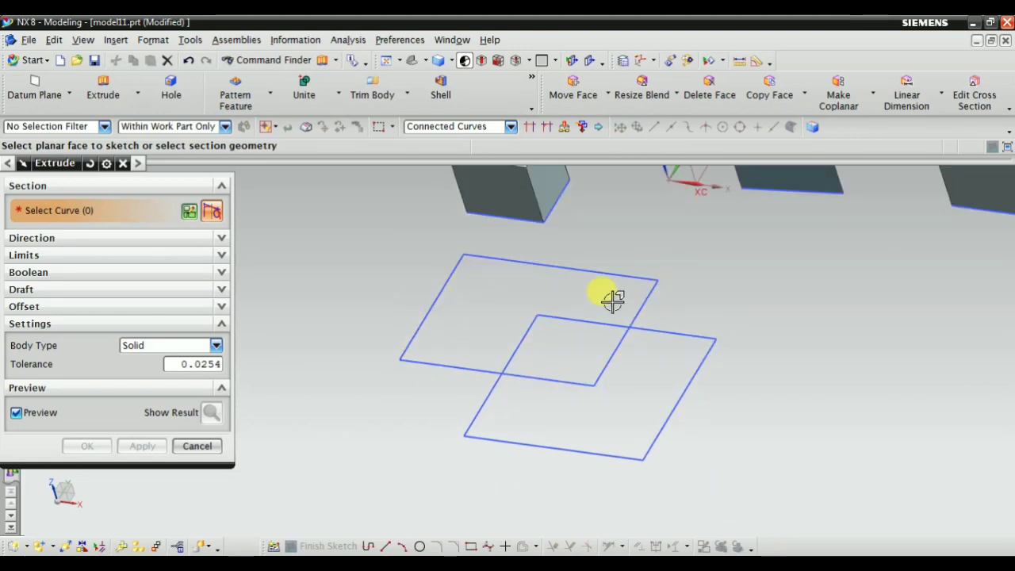
Step: Extrude both overlapping squares together to 65, then close the Extrude dialog
click(496, 252)
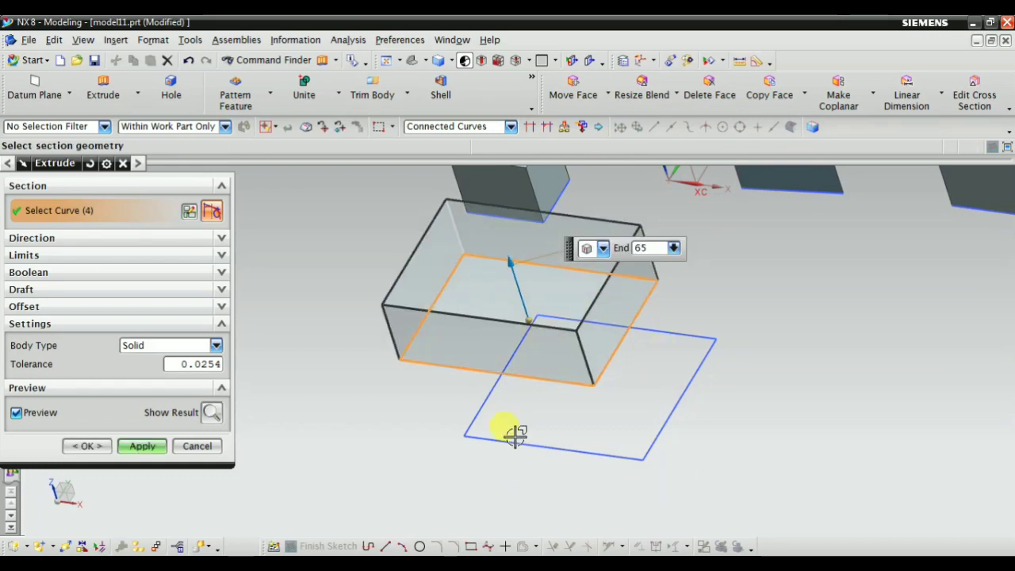
click(483, 399)
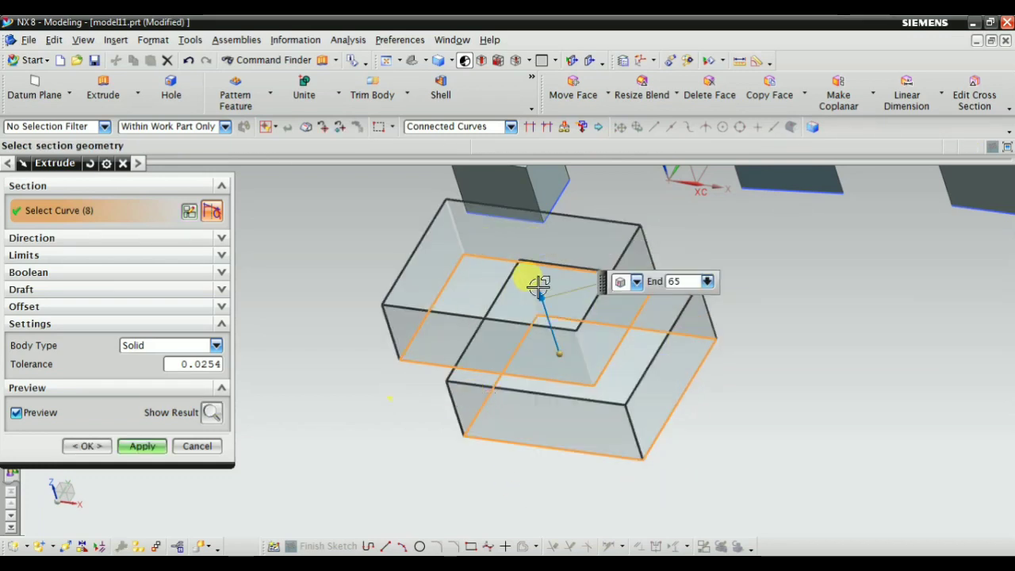
click(212, 414)
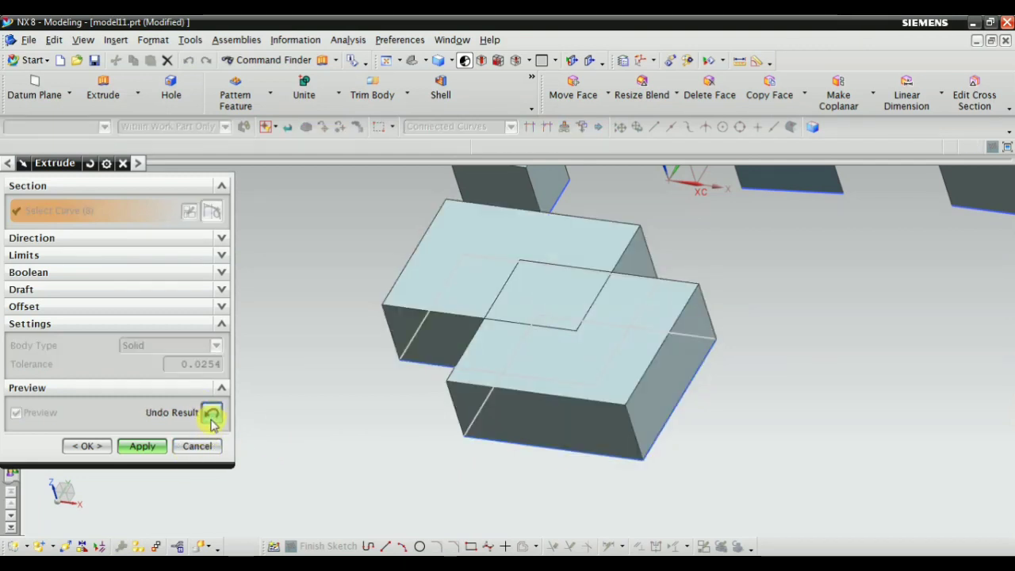
click(142, 447)
scroll(487, 407, down, 3)
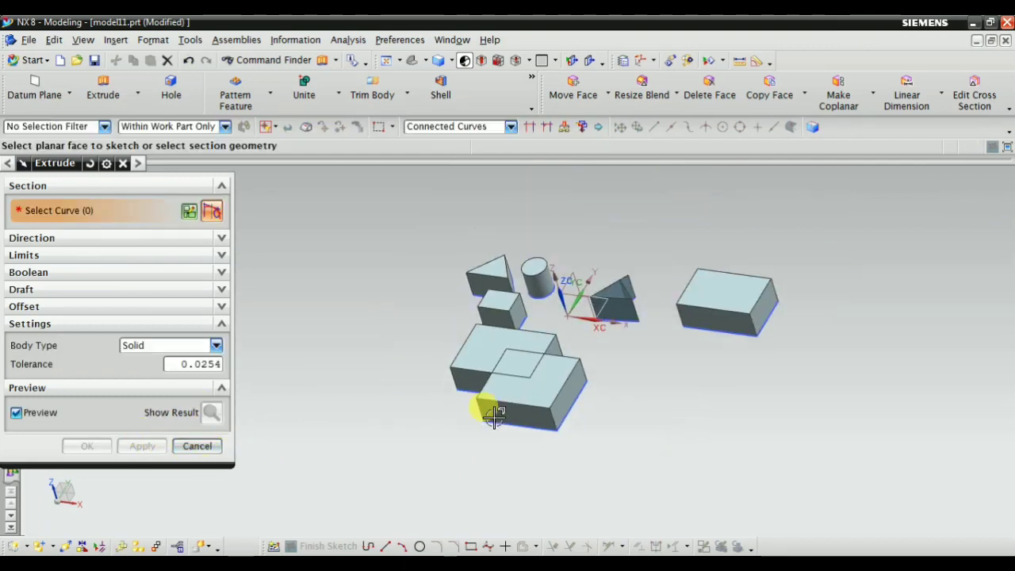
mouse_move(487, 408)
middle_down()
mouse_move(611, 449)
mouse_move(626, 483)
mouse_move(529, 517)
mouse_move(617, 484)
mouse_move(601, 430)
mouse_move(571, 444)
middle_up()
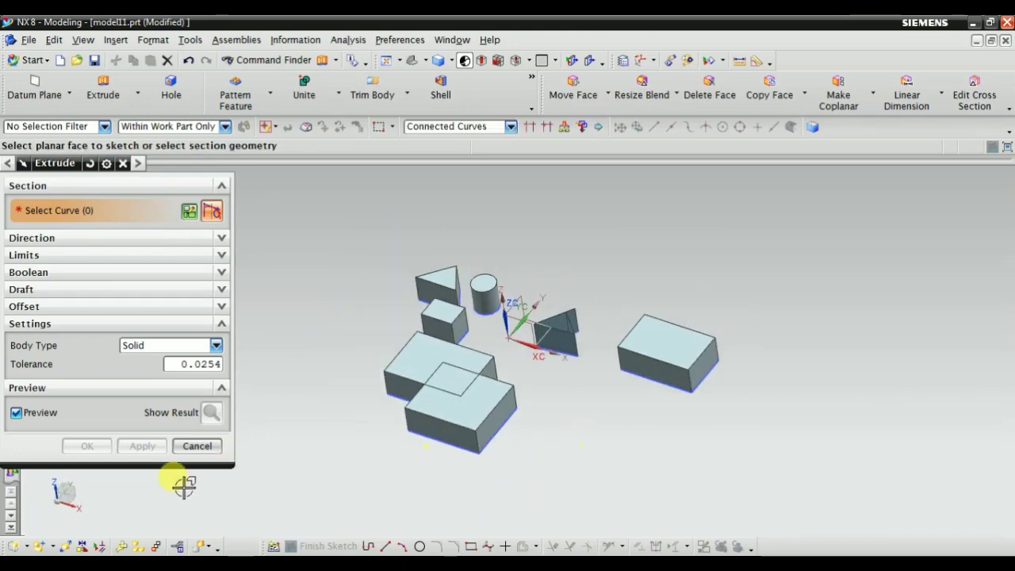
click(197, 446)
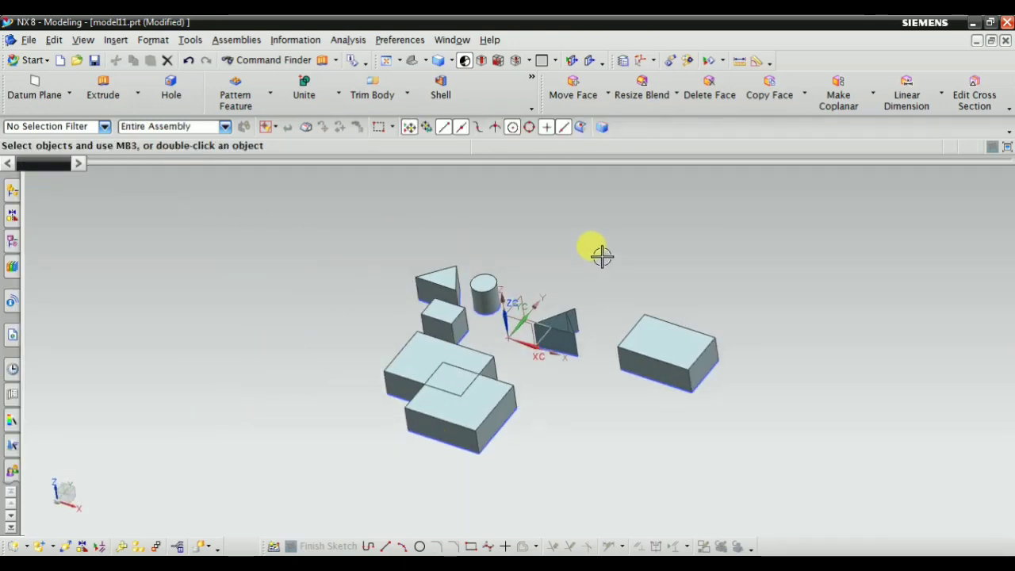
Step: Show the Part Navigator and highlight Extrude (2) through Extrude (5) to review their solids
click(12, 244)
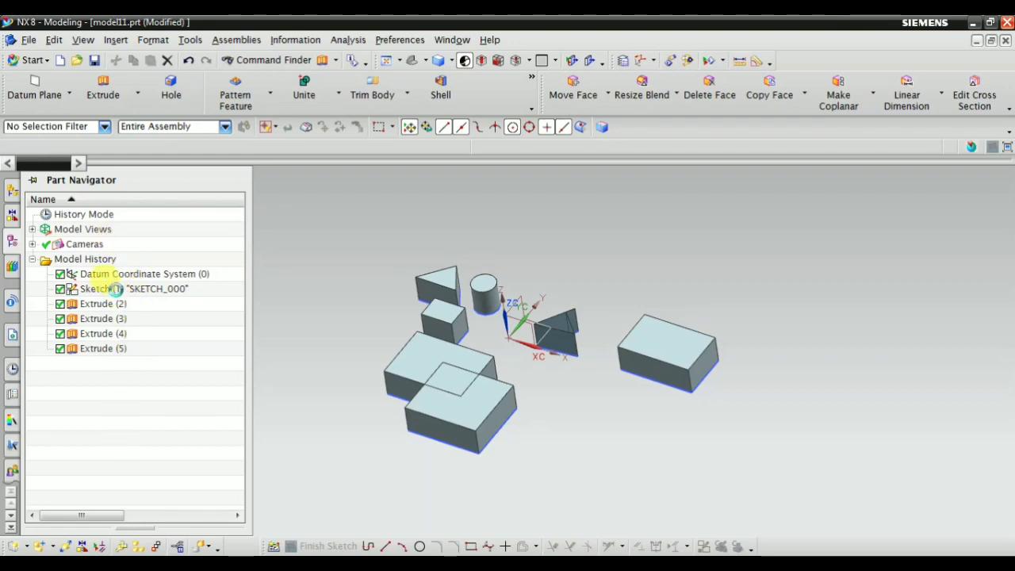
click(116, 289)
middle_drag(346, 288, 633, 409)
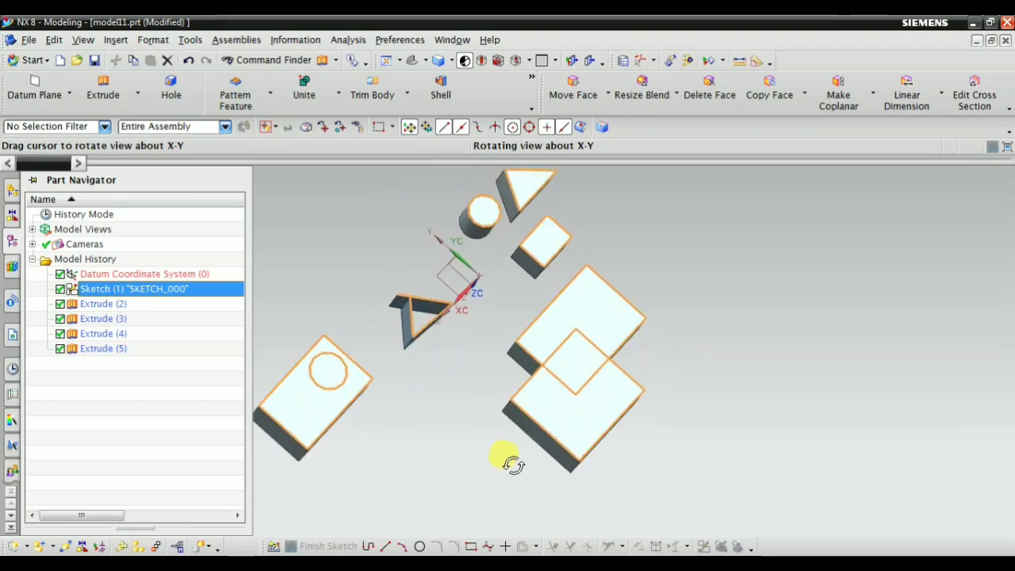
middle_drag(587, 464, 279, 388)
click(97, 309)
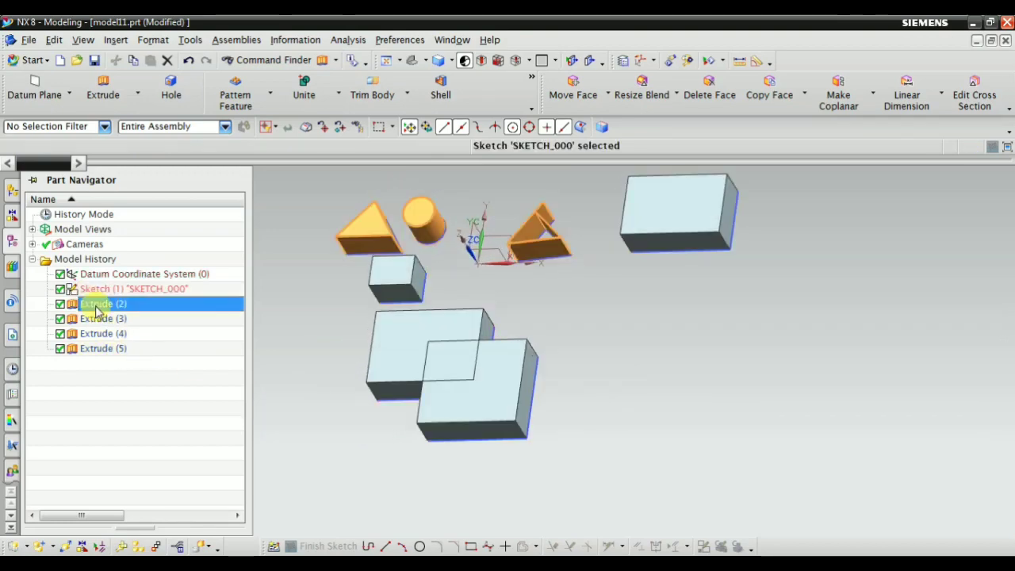
click(99, 319)
click(100, 334)
click(102, 350)
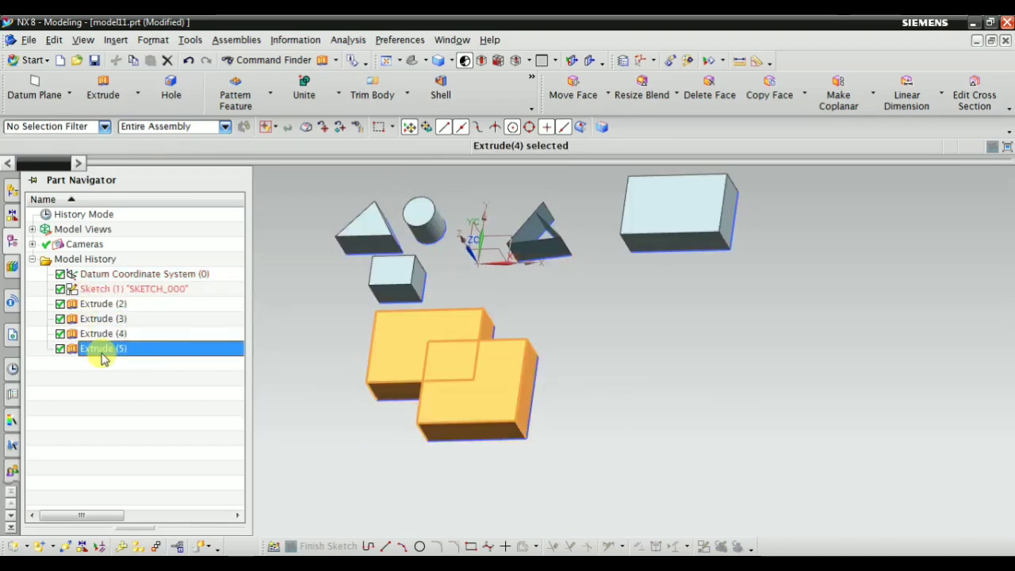
click(336, 310)
shift+middle_drag(335, 310, 335, 279)
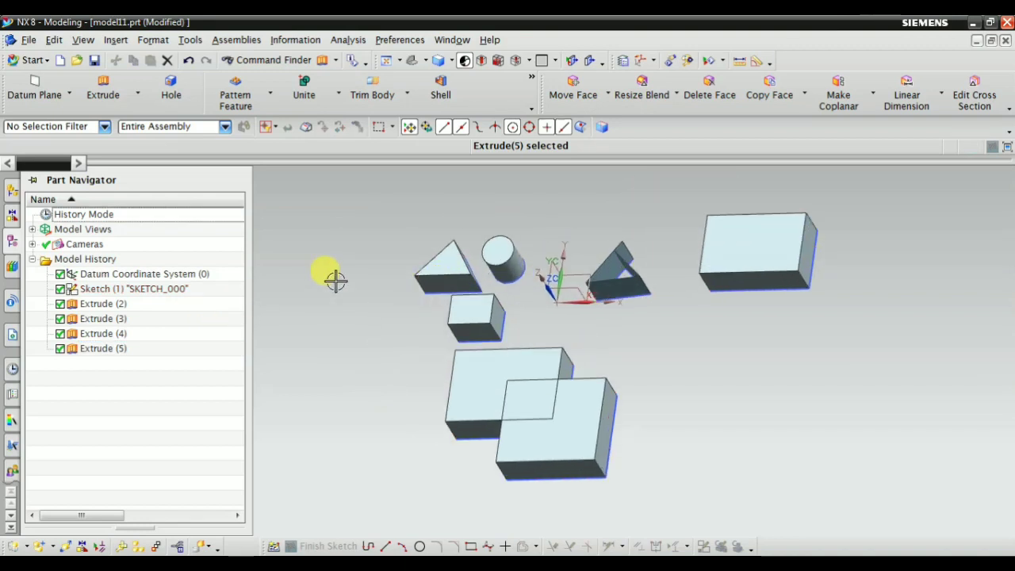
Step: Delete Extrude (2) through Extrude (5) and fit the view to the remaining sketch curves
click(100, 307)
shift+click(99, 355)
right_click(99, 354)
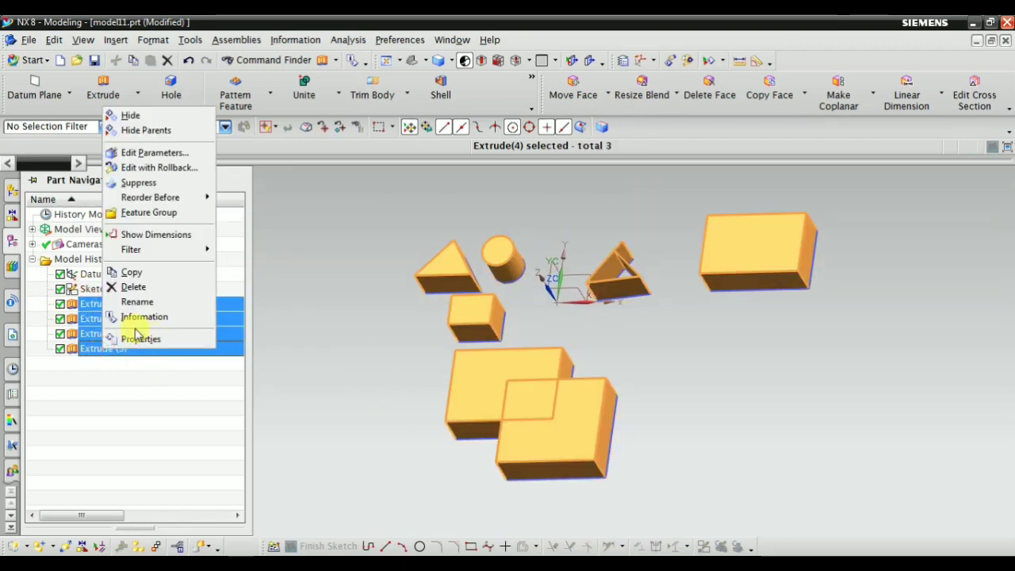
click(131, 290)
right_click(363, 199)
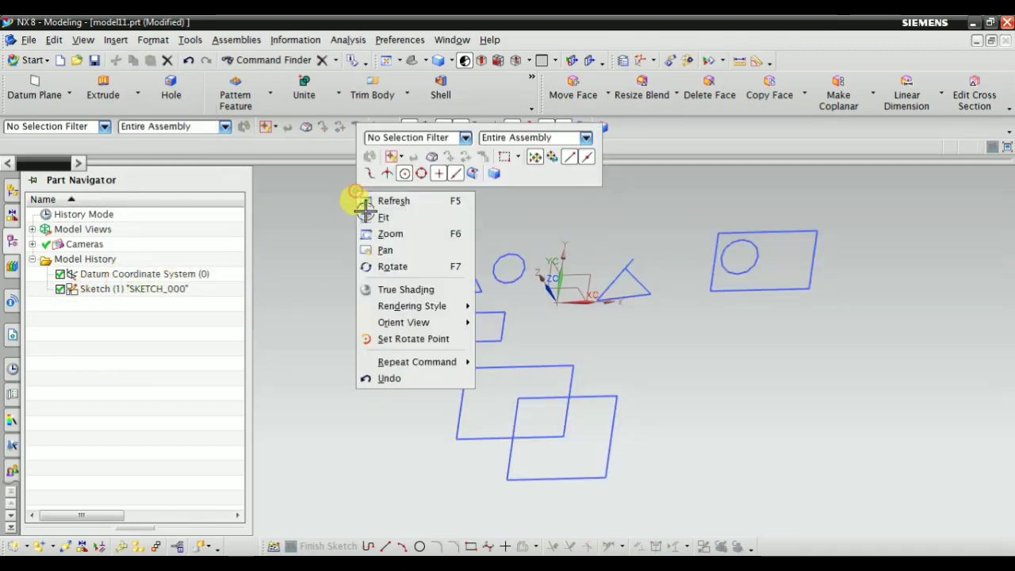
click(369, 216)
middle_drag(537, 337, 613, 325)
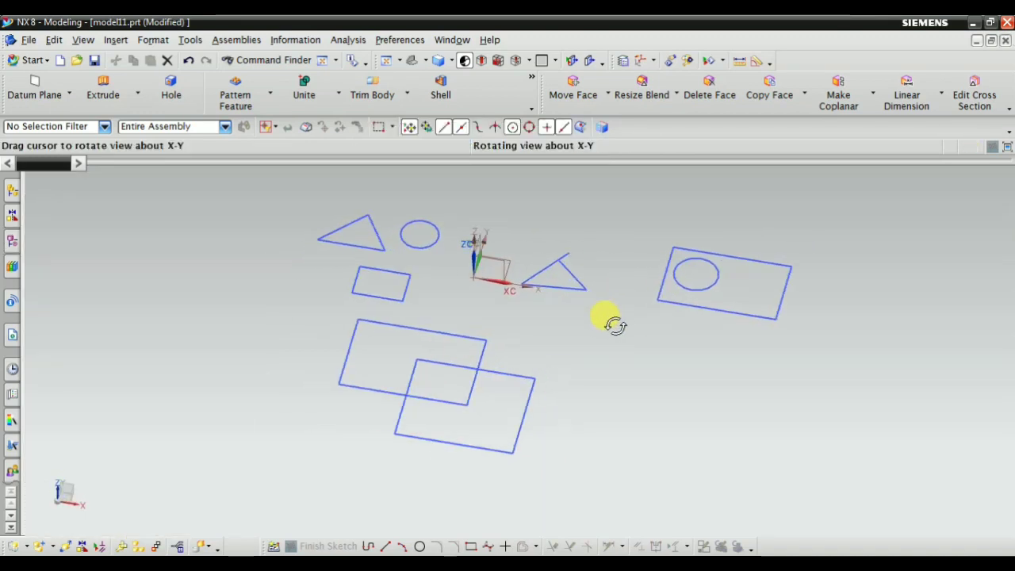
Step: Start a new extrude, try Feature Curves and Infer Curves, then settle on Connected Curves
click(103, 82)
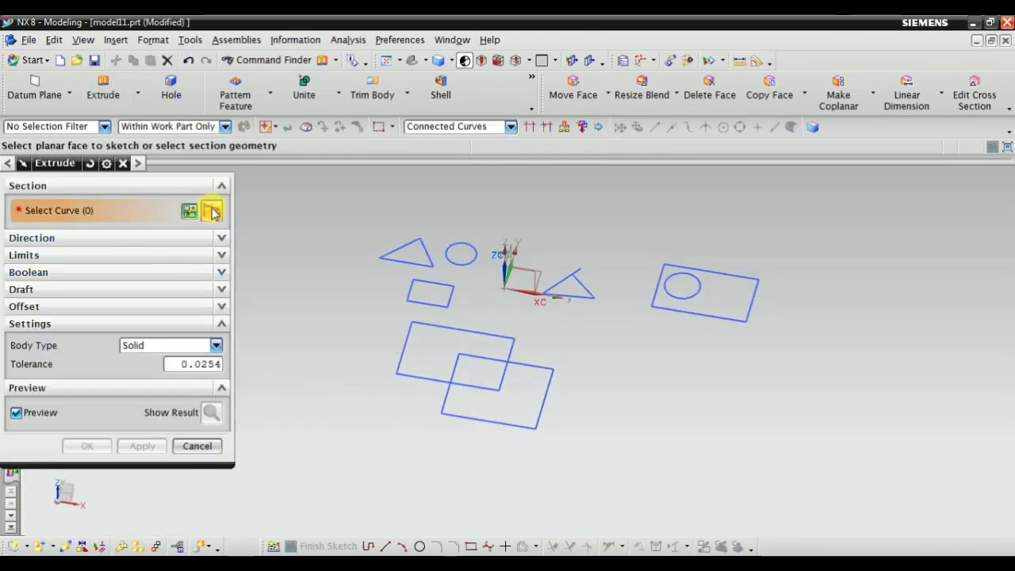
click(435, 129)
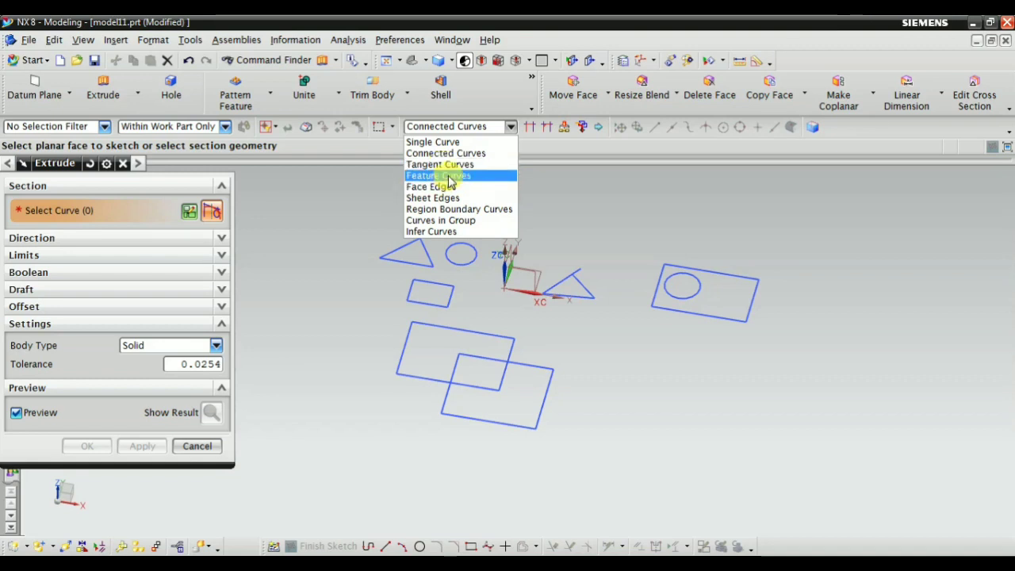
click(449, 177)
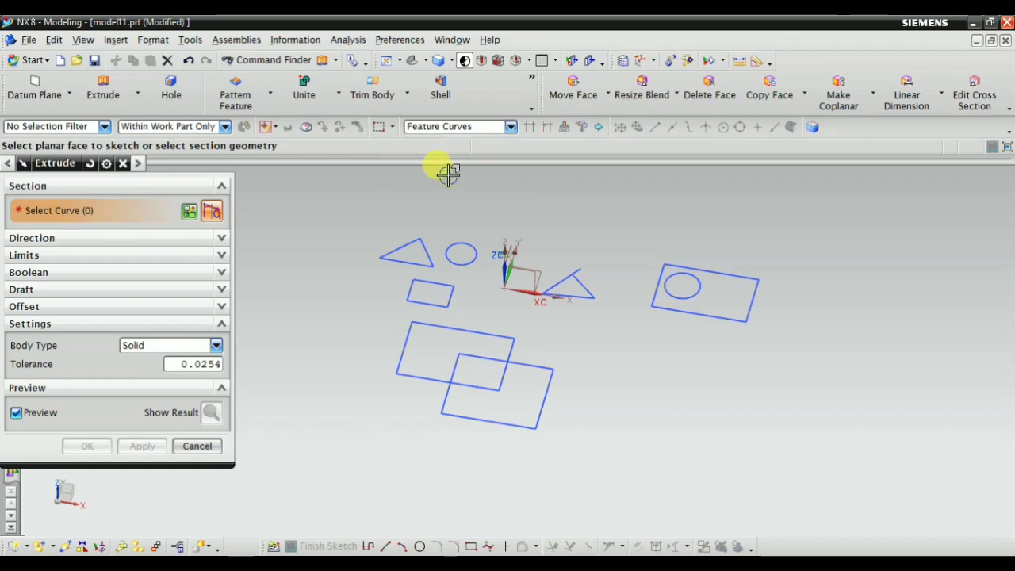
click(458, 126)
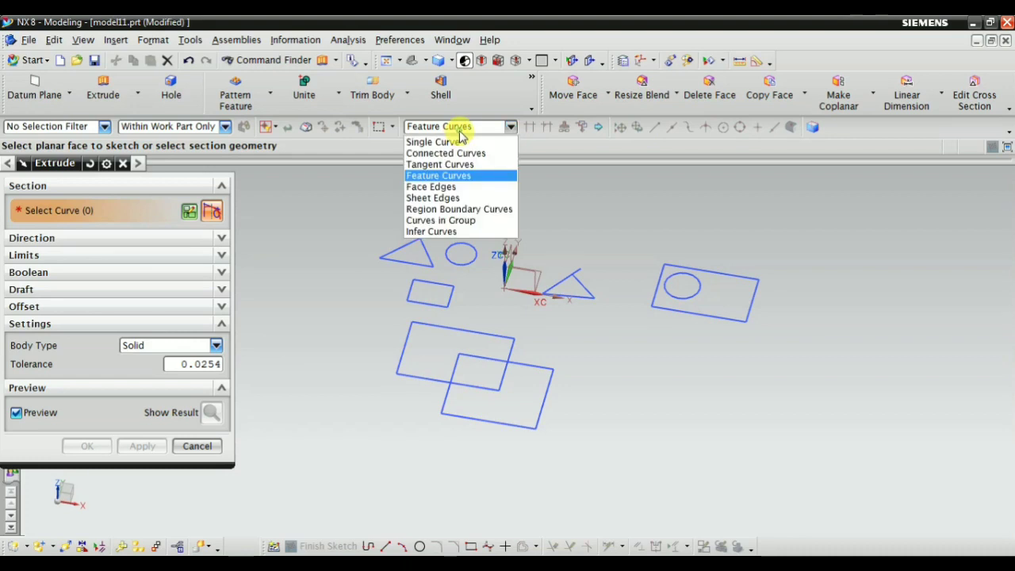
click(435, 233)
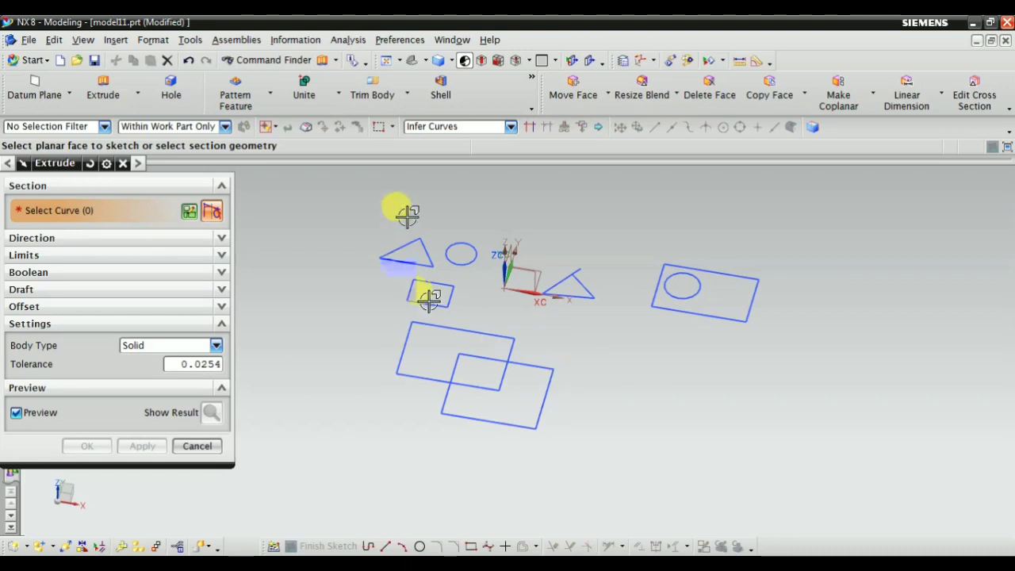
mouse_move(429, 298)
middle_down()
mouse_move(421, 317)
mouse_move(408, 304)
mouse_move(567, 268)
mouse_move(509, 263)
mouse_move(555, 257)
middle_up()
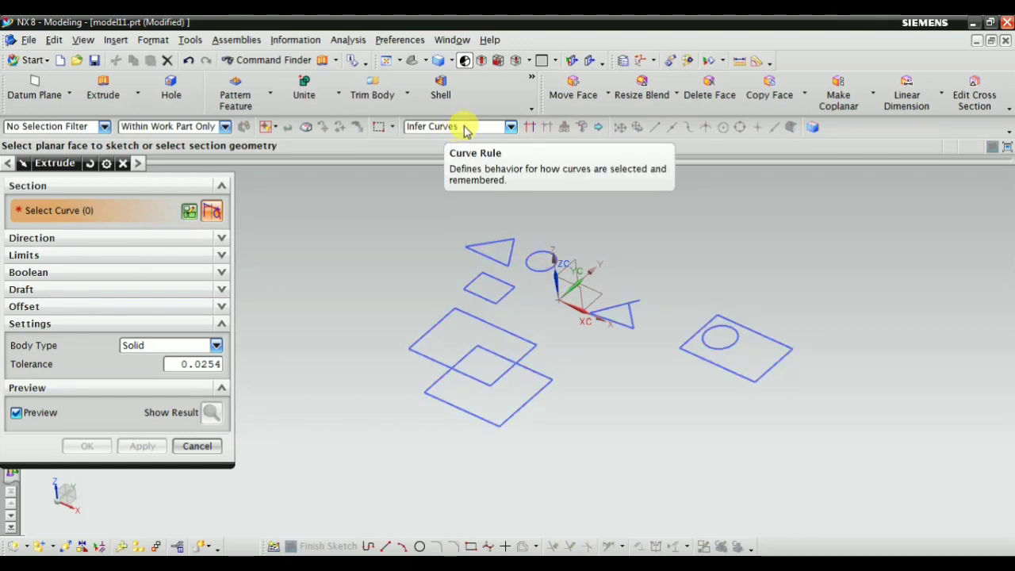
click(432, 129)
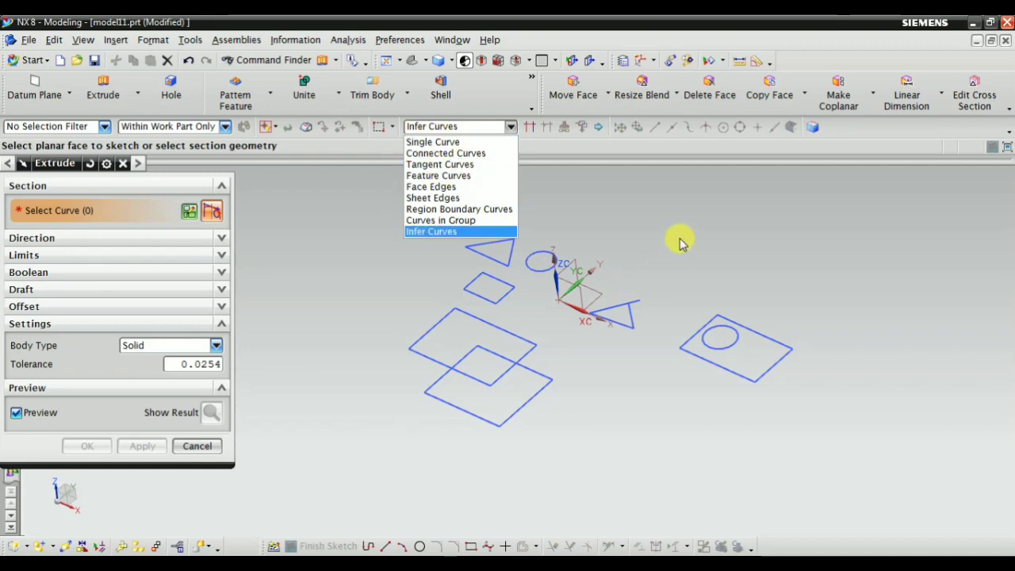
click(441, 153)
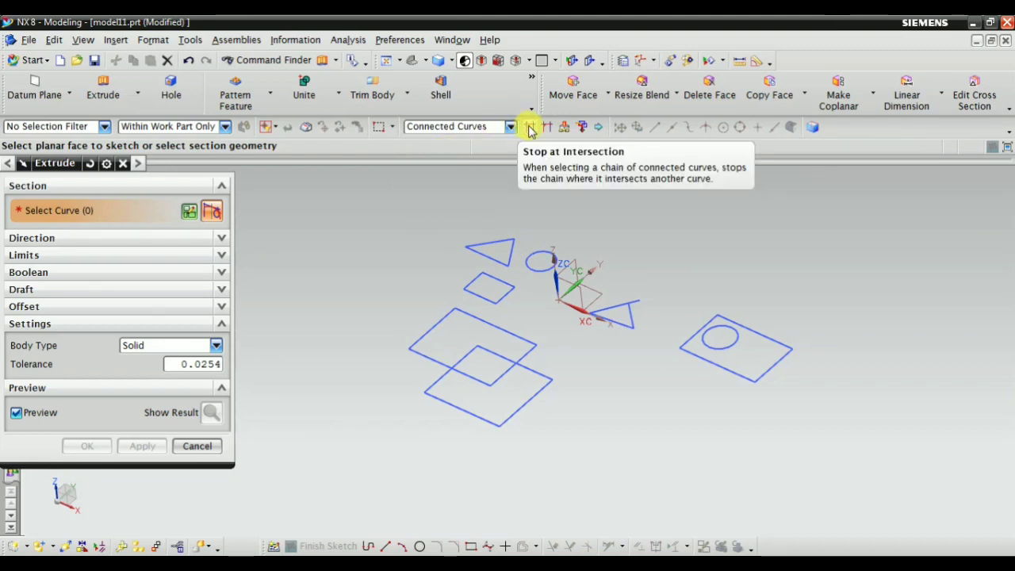
Step: Select the rectangle's connected curves with stop-at-intersection on and inspect the extrude preview
scroll(468, 384, up, 2)
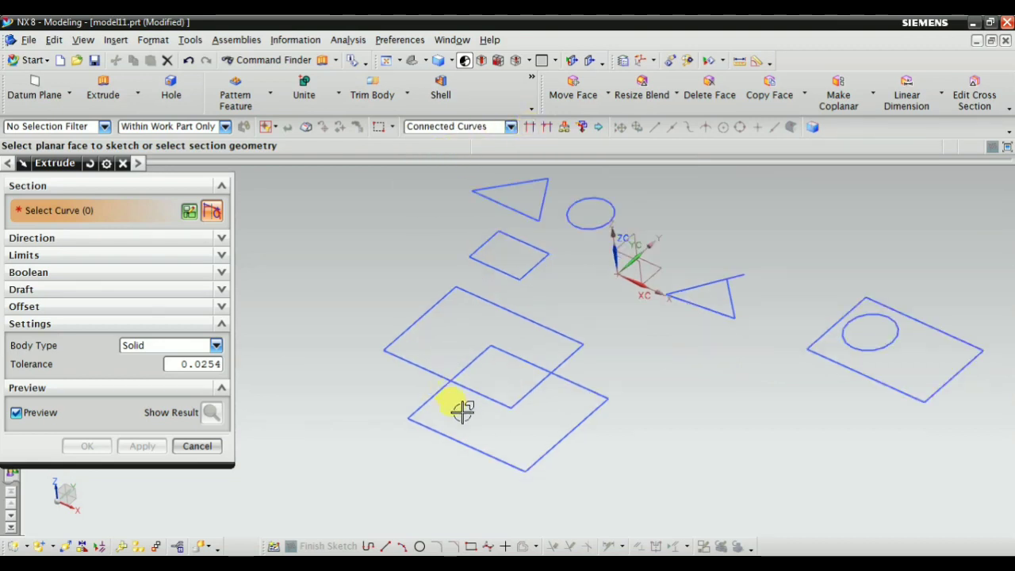
click(433, 298)
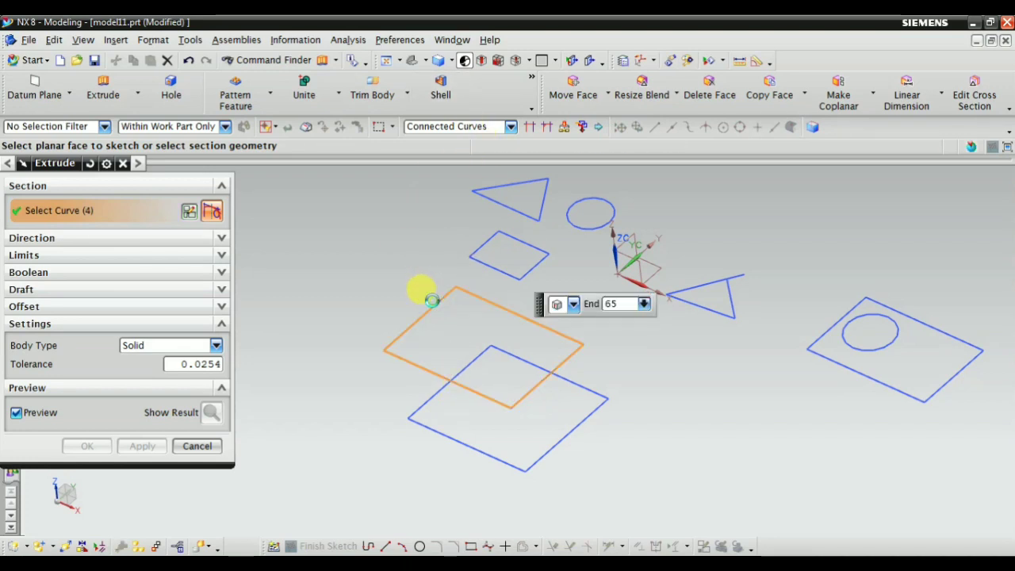
click(530, 129)
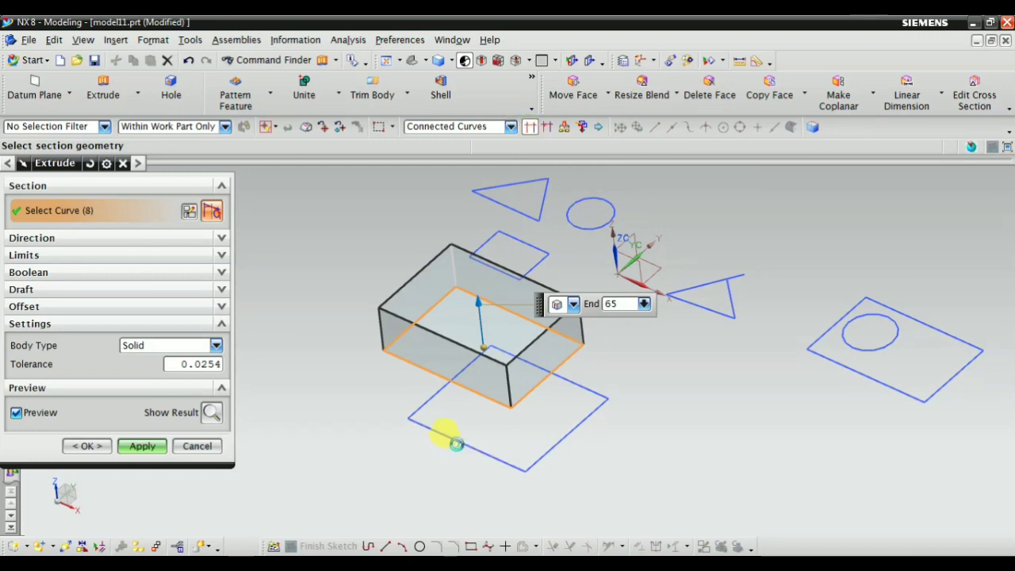
scroll(370, 426, down, 5)
scroll(367, 376, up, 5)
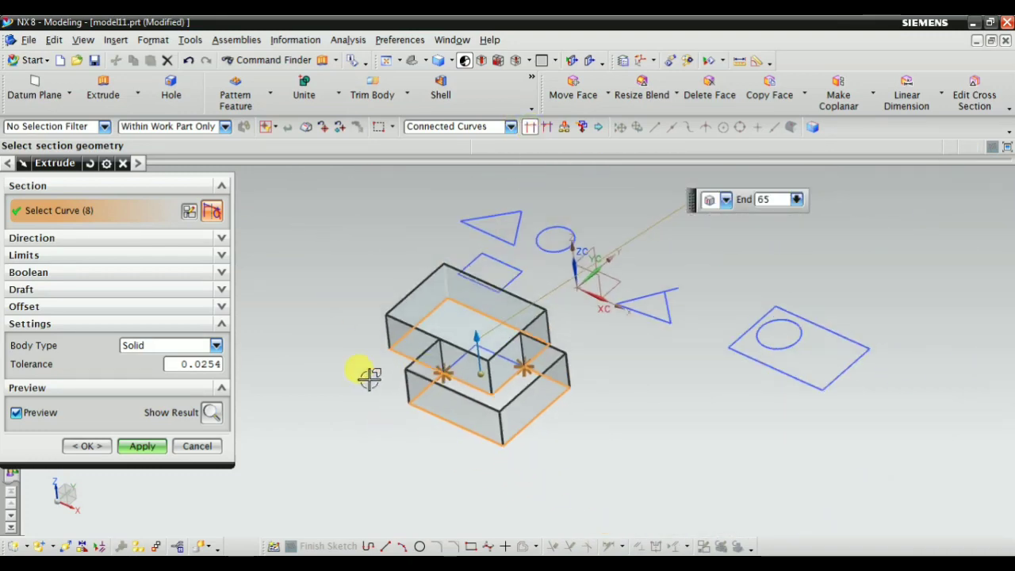
mouse_move(368, 376)
middle_down()
mouse_move(370, 505)
mouse_move(397, 465)
mouse_move(471, 465)
middle_up()
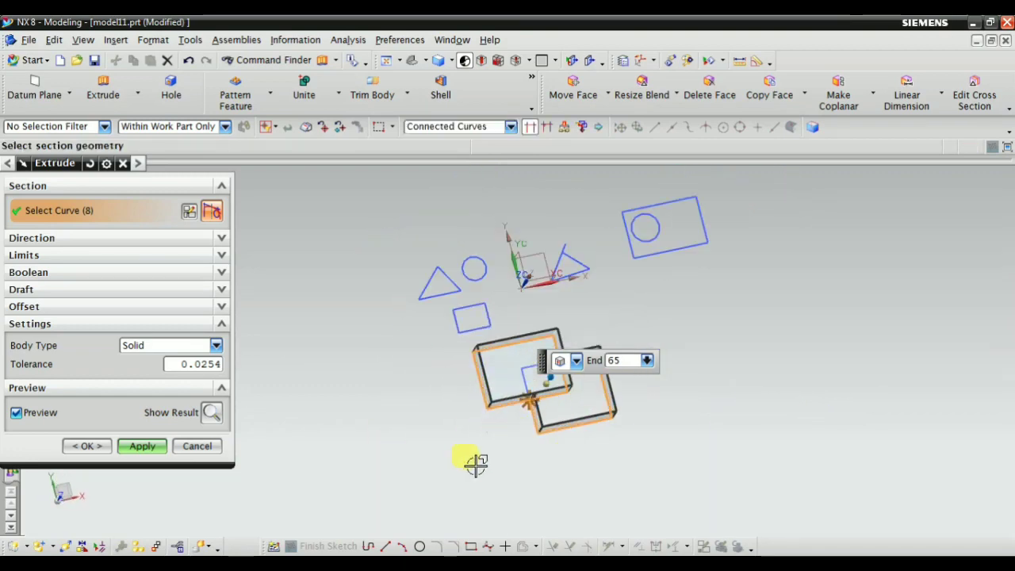
scroll(707, 456, up, 3)
mouse_move(707, 455)
middle_down()
mouse_move(661, 412)
mouse_move(646, 426)
mouse_move(653, 421)
middle_up()
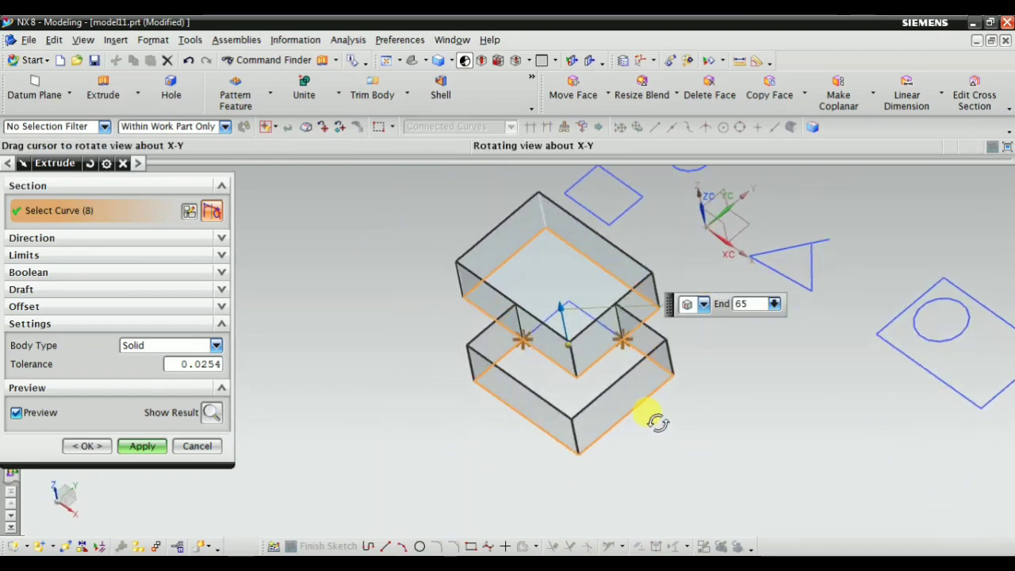
scroll(528, 370, down, 3)
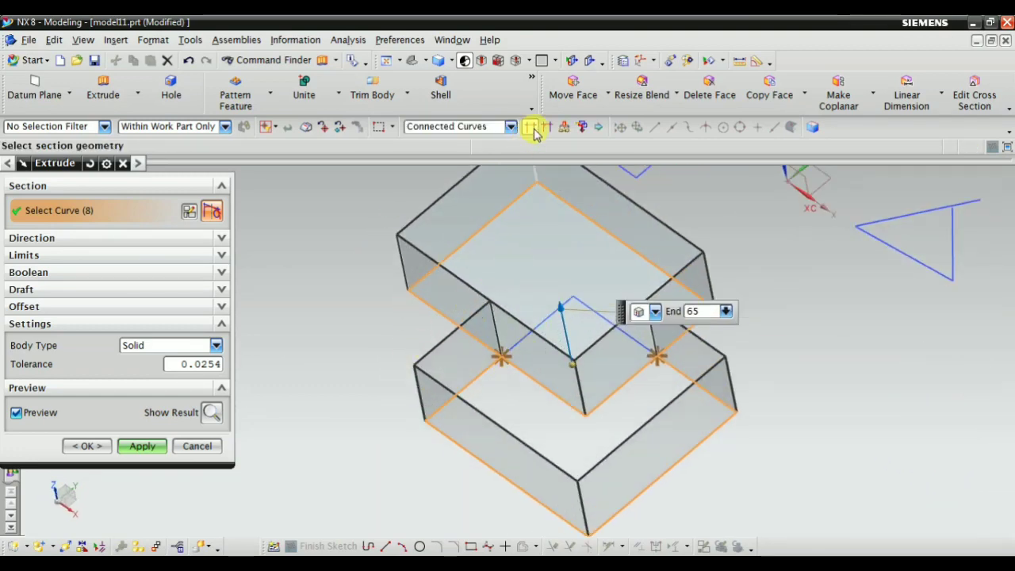
scroll(517, 155, up, 2)
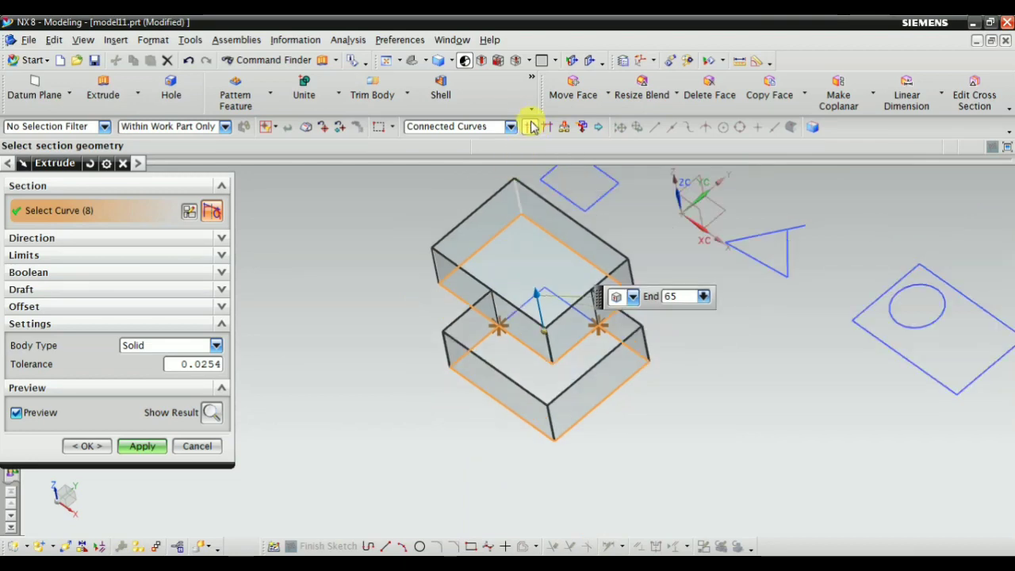
scroll(444, 370, down, 3)
scroll(456, 289, down, 2)
scroll(456, 289, up, 2)
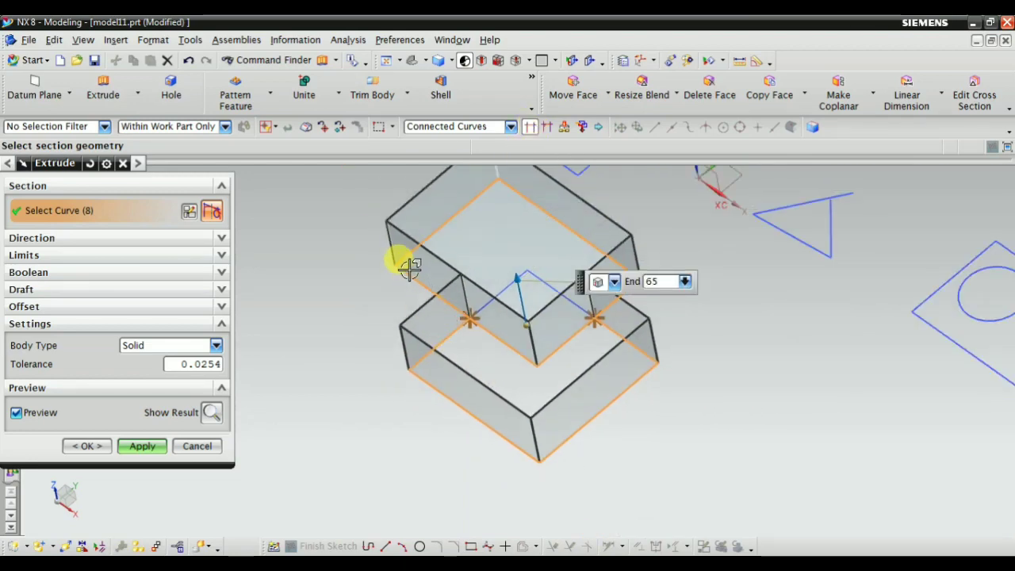
Step: Deselect the left rectangle so only the right square remains, previewed extruded to 65
mouse_move(492, 333)
middle_down()
mouse_move(471, 262)
mouse_move(460, 301)
mouse_move(521, 356)
mouse_move(478, 418)
middle_up()
scroll(479, 418, up, 2)
mouse_move(612, 403)
middle_down()
mouse_move(594, 354)
mouse_move(482, 324)
middle_up()
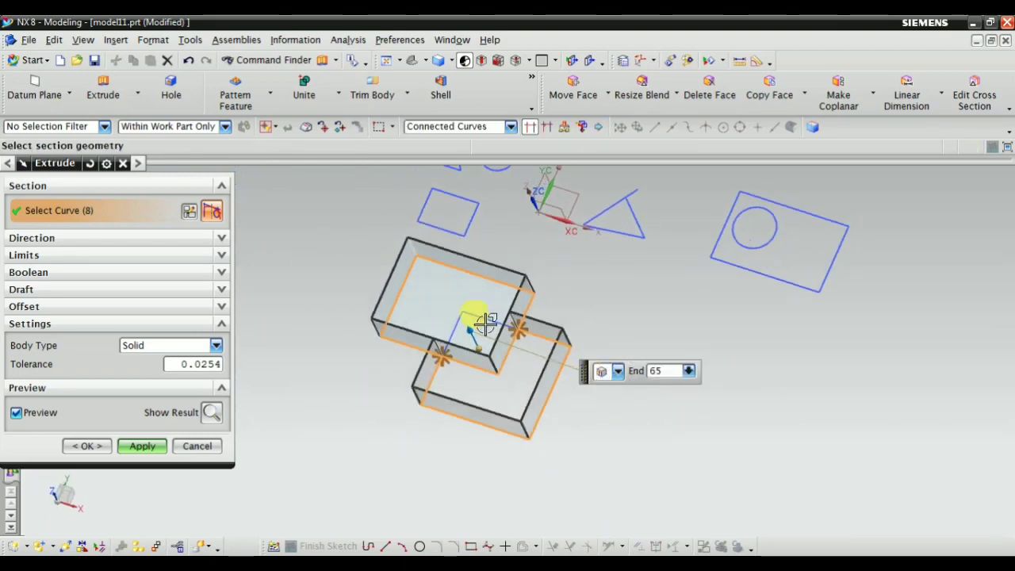
scroll(461, 422, down, 3)
scroll(461, 422, up, 2)
mouse_move(476, 374)
middle_down()
mouse_move(510, 322)
mouse_move(520, 370)
mouse_move(510, 328)
mouse_move(526, 356)
middle_up()
scroll(594, 417, down, 2)
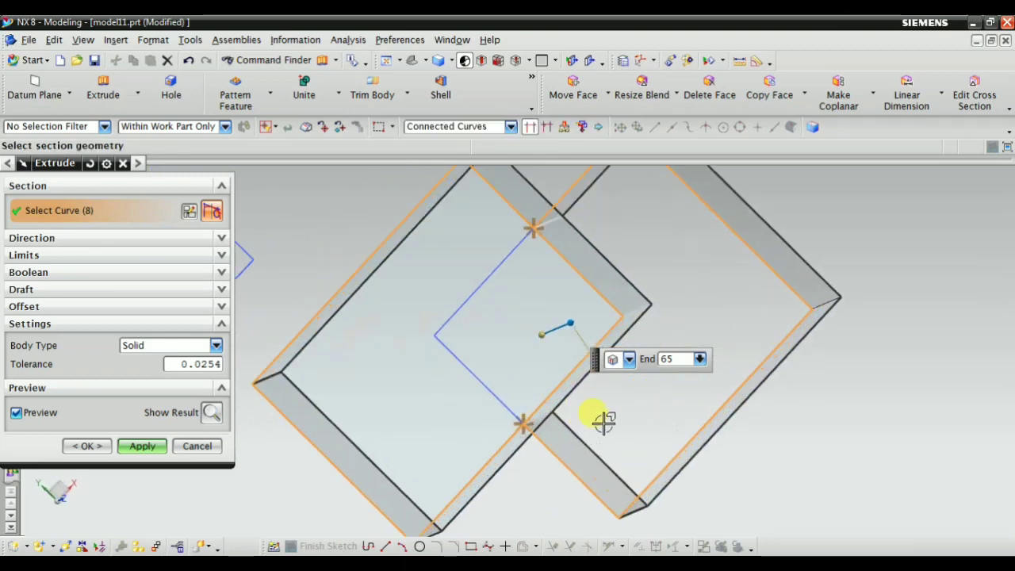
scroll(581, 426, up, 1)
mouse_move(581, 426)
middle_down()
mouse_move(545, 323)
mouse_move(539, 336)
mouse_move(601, 362)
mouse_move(508, 317)
middle_up()
scroll(599, 349, up, 2)
scroll(481, 336, down, 3)
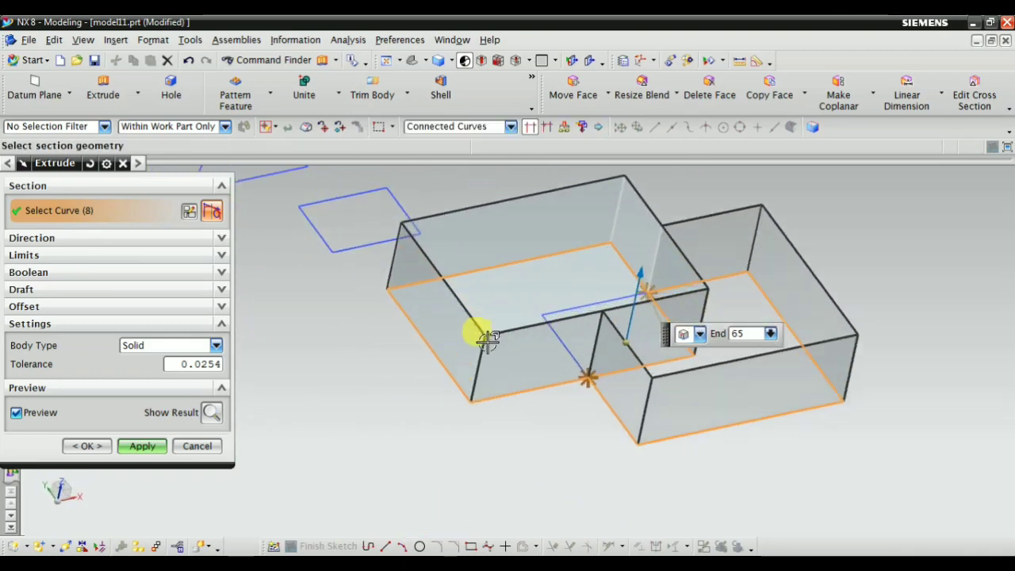
scroll(630, 377, up, 1)
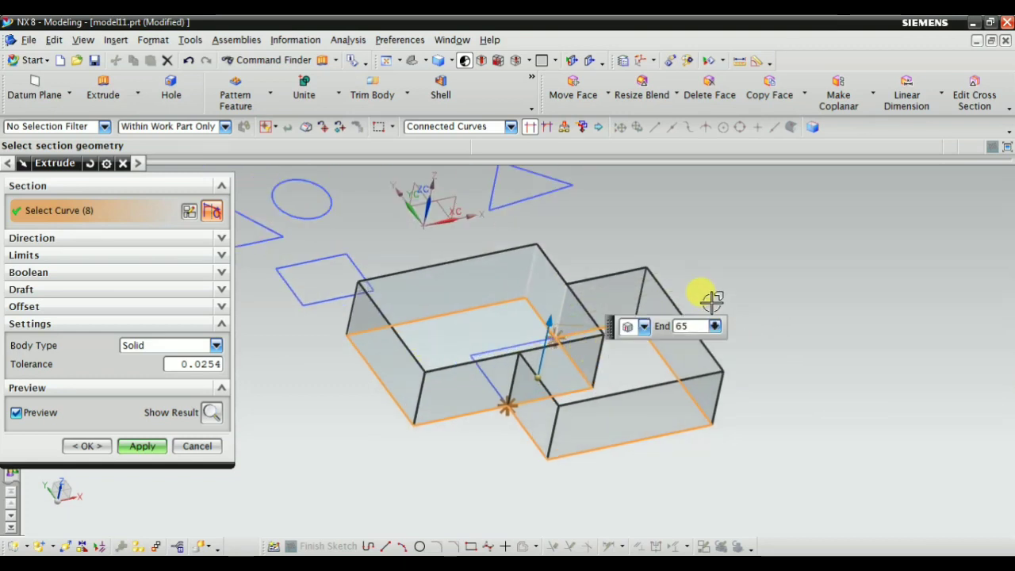
shift+click(460, 415)
mouse_move(454, 496)
middle_down()
mouse_move(510, 352)
mouse_move(487, 362)
mouse_move(506, 305)
middle_up()
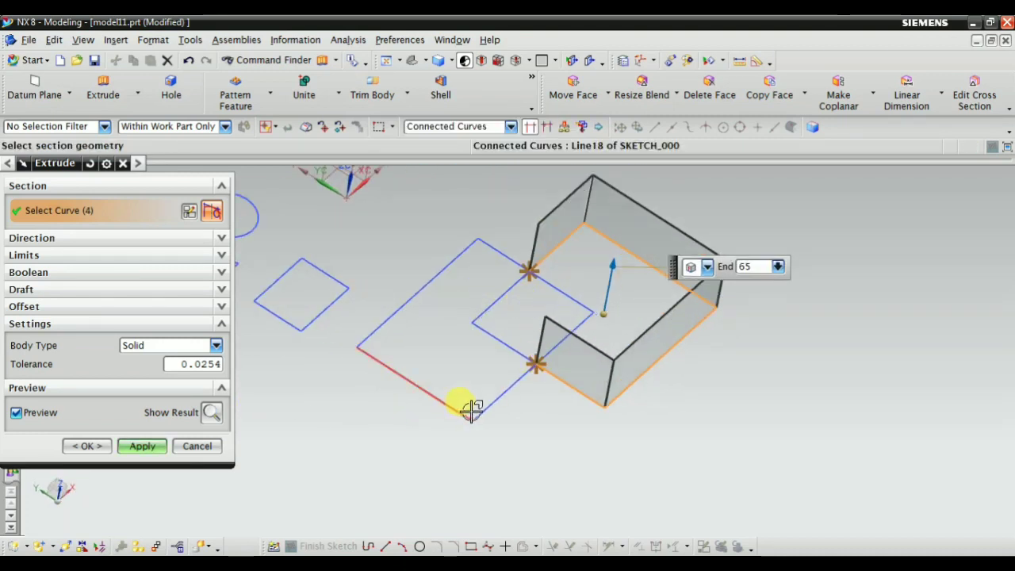
Step: Clear the rectangle from the section and extrude the triangle sketch into a solid prism
shift+click(659, 358)
scroll(794, 418, down, 3)
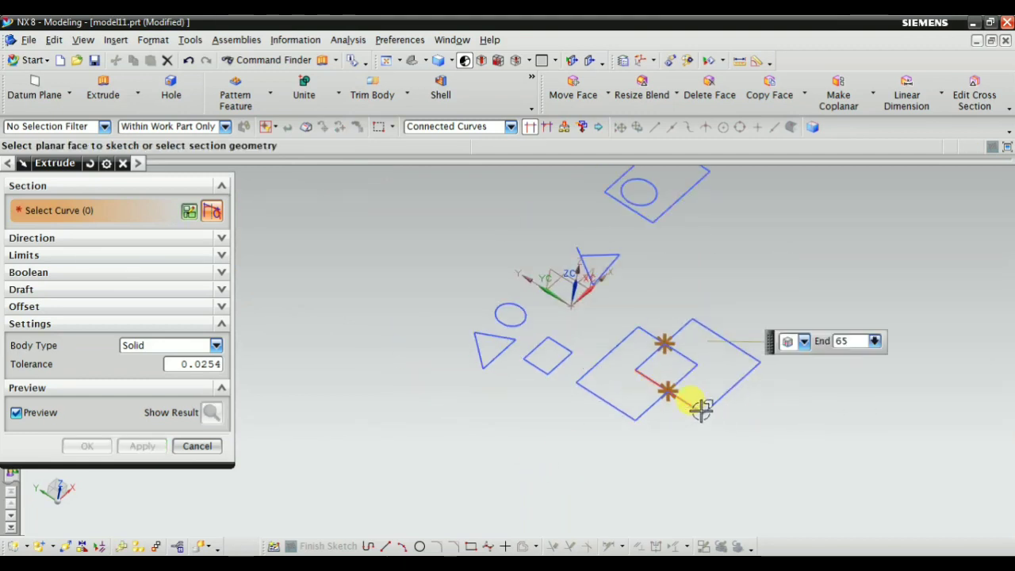
scroll(695, 357, up, 2)
scroll(690, 284, down, 2)
scroll(483, 319, up, 2)
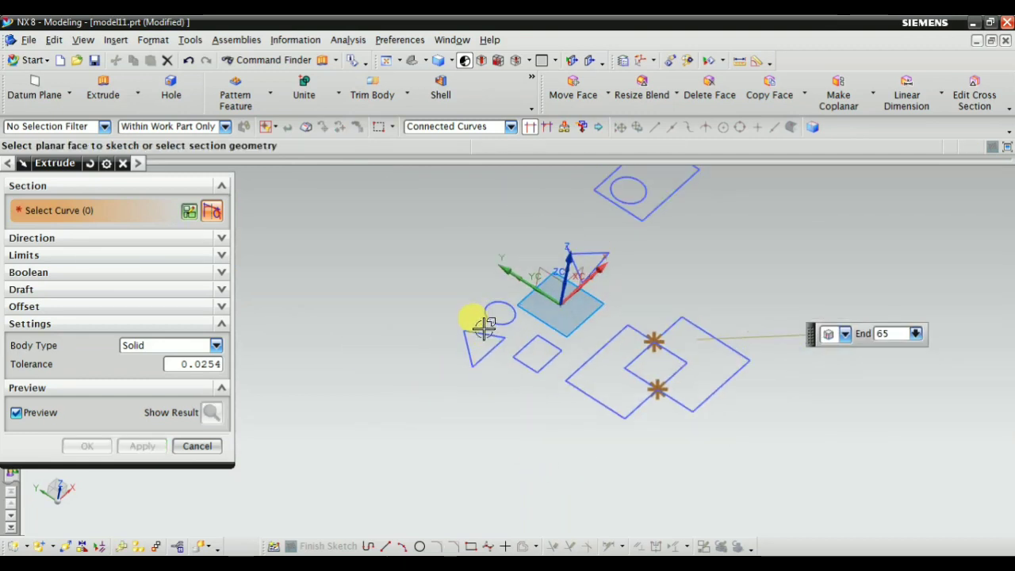
scroll(467, 337, up, 2)
scroll(442, 373, down, 2)
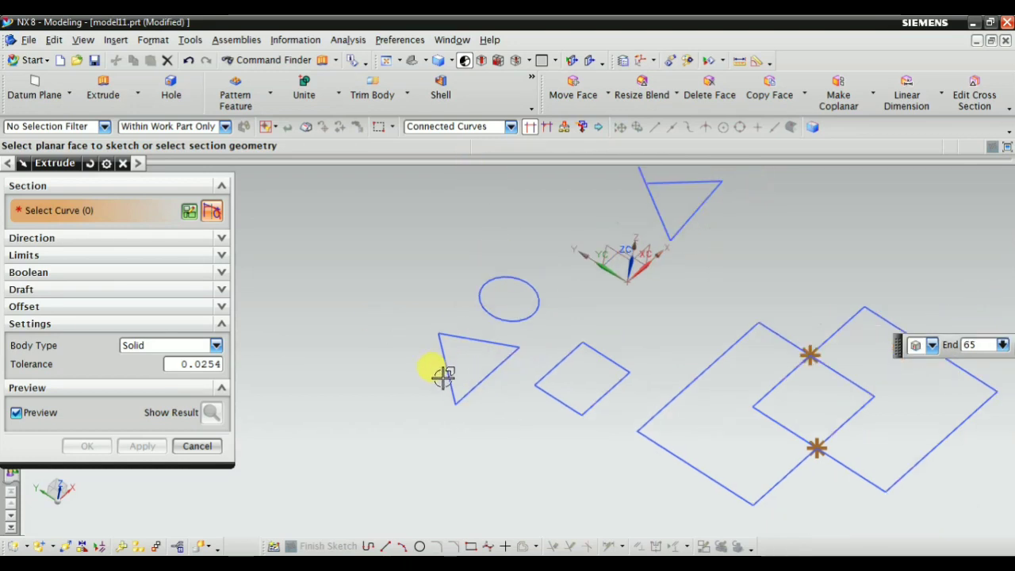
scroll(492, 292, down, 2)
scroll(475, 357, up, 2)
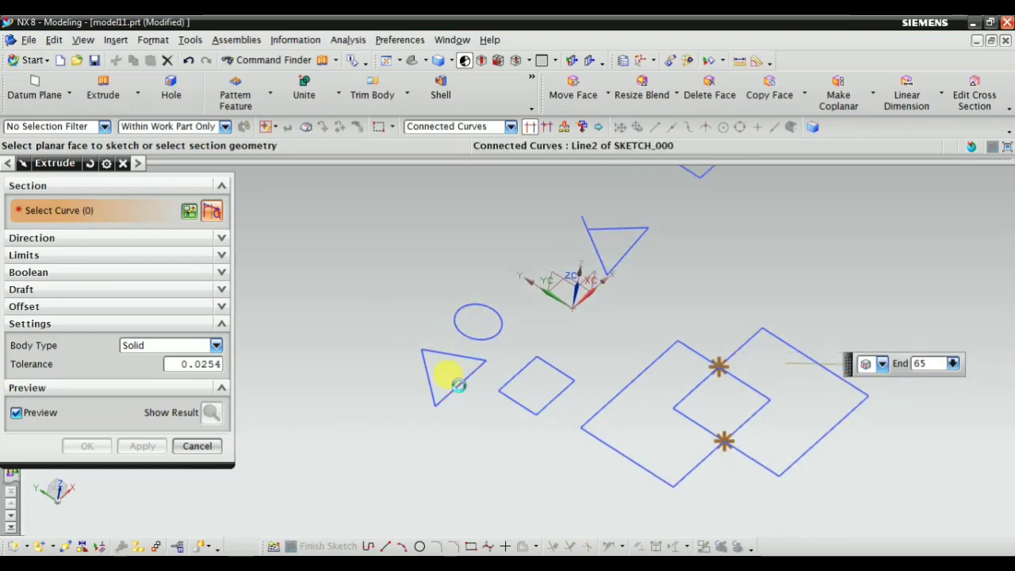
click(453, 382)
scroll(434, 333, up, 3)
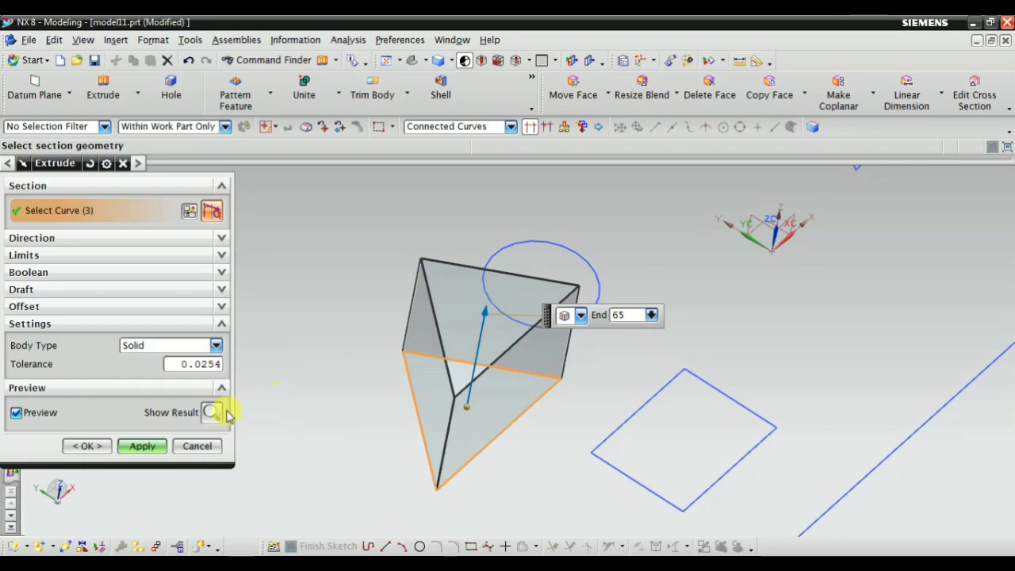
click(142, 447)
scroll(465, 341, down, 3)
Step: Inspect the new prism from several angles and check the curve rule list
mouse_move(465, 340)
middle_down()
mouse_move(620, 238)
mouse_move(529, 272)
mouse_move(596, 369)
mouse_move(703, 320)
mouse_move(643, 313)
mouse_move(650, 233)
middle_up()
scroll(650, 233, up, 2)
click(463, 128)
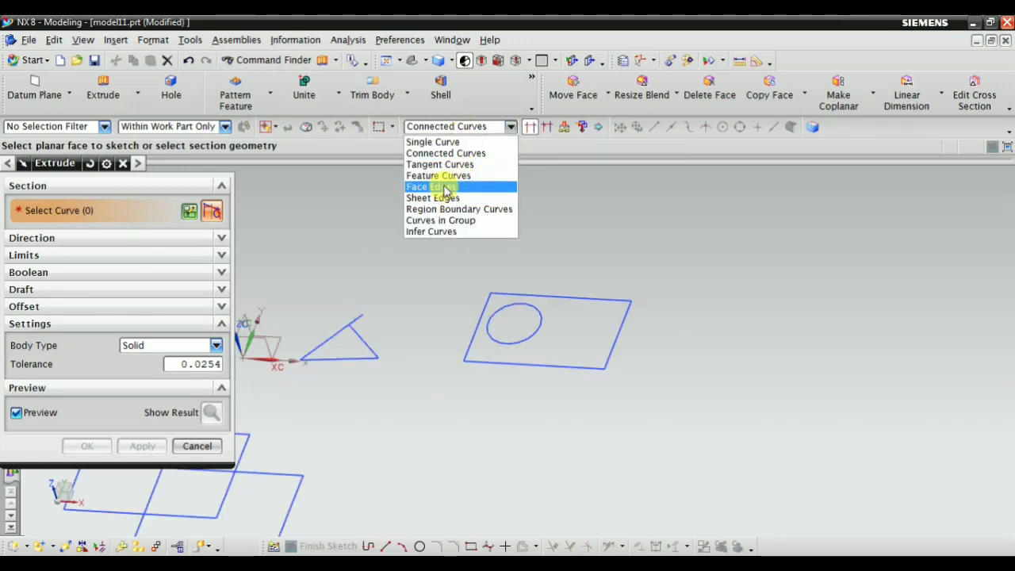
mouse_move(708, 314)
middle_down()
mouse_move(730, 317)
mouse_move(606, 283)
middle_up()
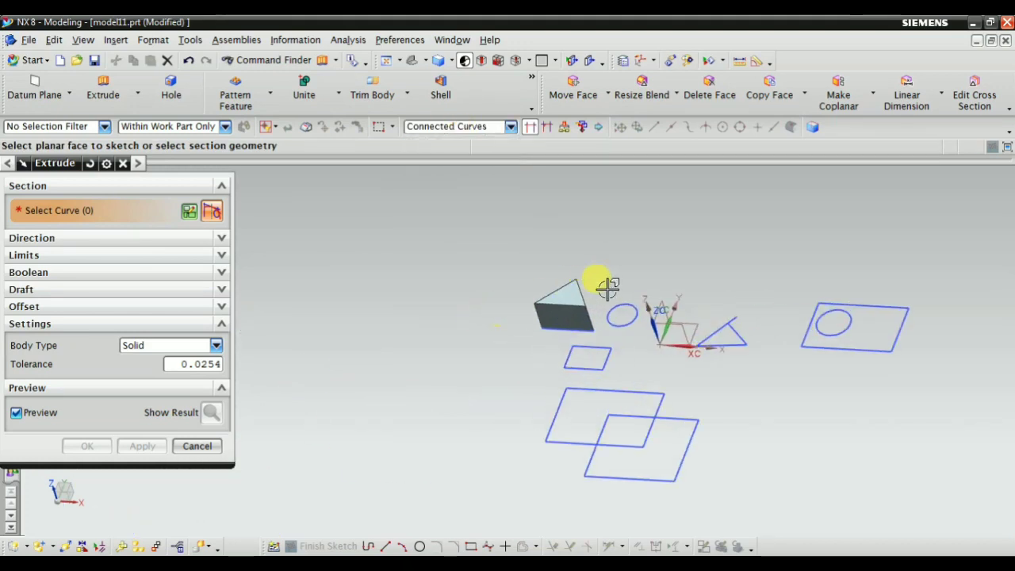
scroll(573, 254, up, 3)
scroll(537, 342, up, 2)
scroll(536, 343, down, 3)
mouse_move(555, 336)
middle_down()
mouse_move(611, 310)
mouse_move(641, 317)
mouse_move(485, 391)
mouse_move(537, 277)
mouse_move(521, 272)
mouse_move(479, 334)
mouse_move(680, 262)
mouse_move(635, 261)
mouse_move(571, 294)
mouse_move(614, 272)
mouse_move(642, 204)
mouse_move(481, 139)
middle_up()
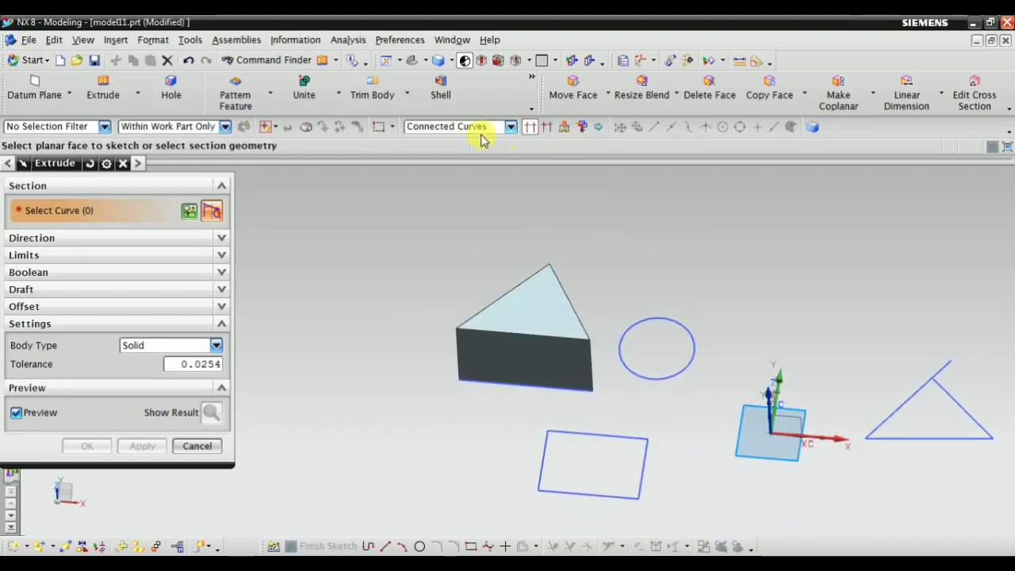
Step: Switch the curve rule to Face Edges and extrude the prism's top face
click(478, 127)
click(468, 187)
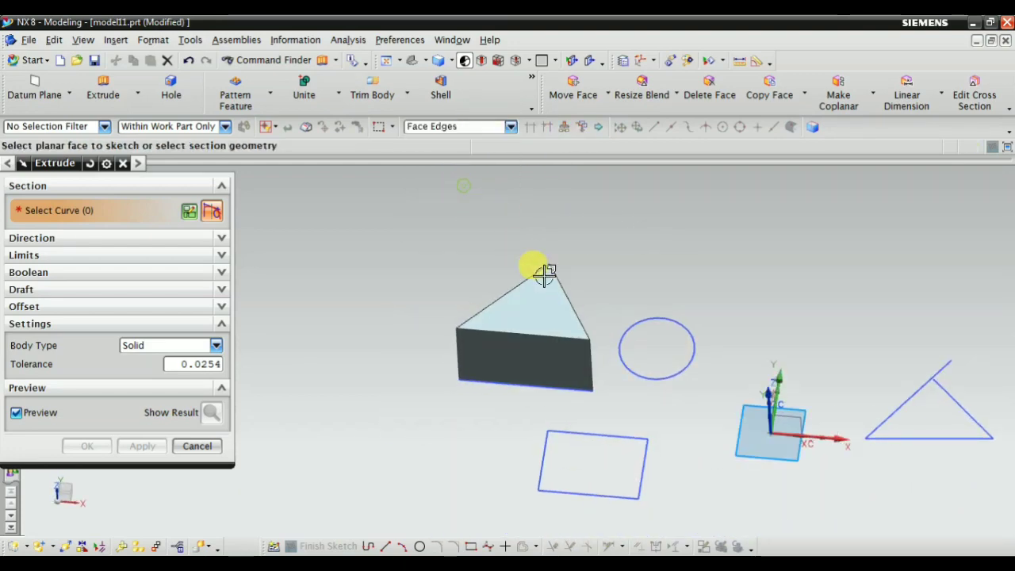
click(552, 308)
mouse_move(550, 301)
middle_down()
mouse_move(494, 290)
mouse_move(587, 280)
mouse_move(516, 307)
mouse_move(483, 335)
mouse_move(594, 291)
middle_up()
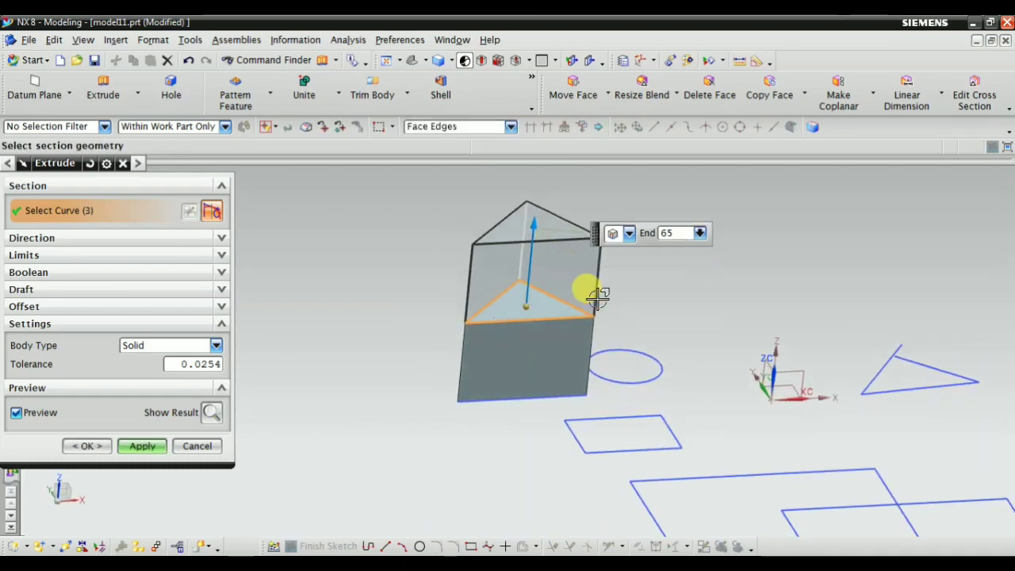
mouse_move(668, 298)
middle_down()
mouse_move(579, 295)
mouse_move(578, 322)
mouse_move(646, 288)
mouse_move(657, 304)
mouse_move(658, 290)
middle_up()
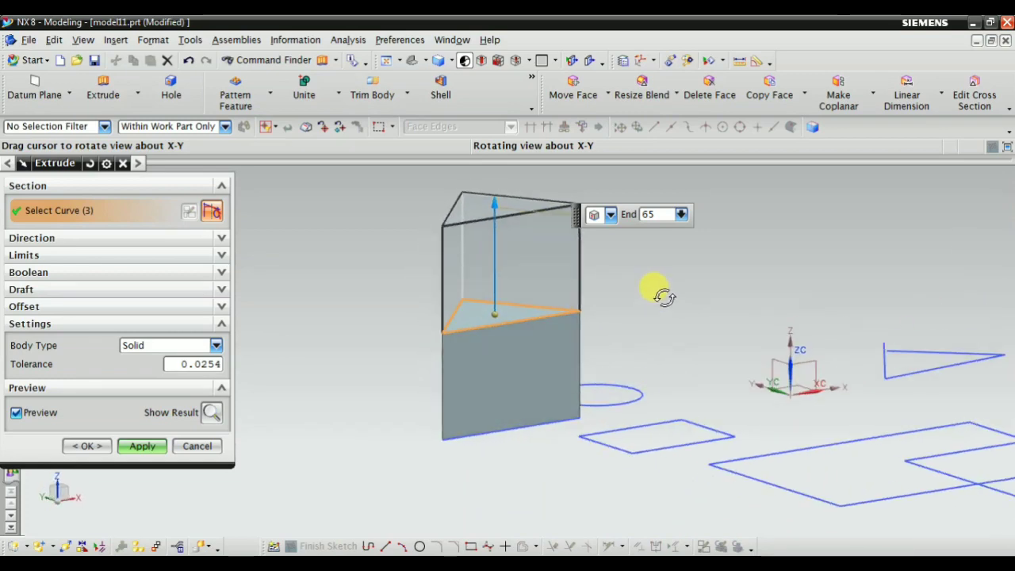
click(142, 447)
Step: Extrude a rectangular face of the prism as another solid
mouse_move(403, 424)
middle_down()
mouse_move(460, 442)
mouse_move(439, 422)
middle_up()
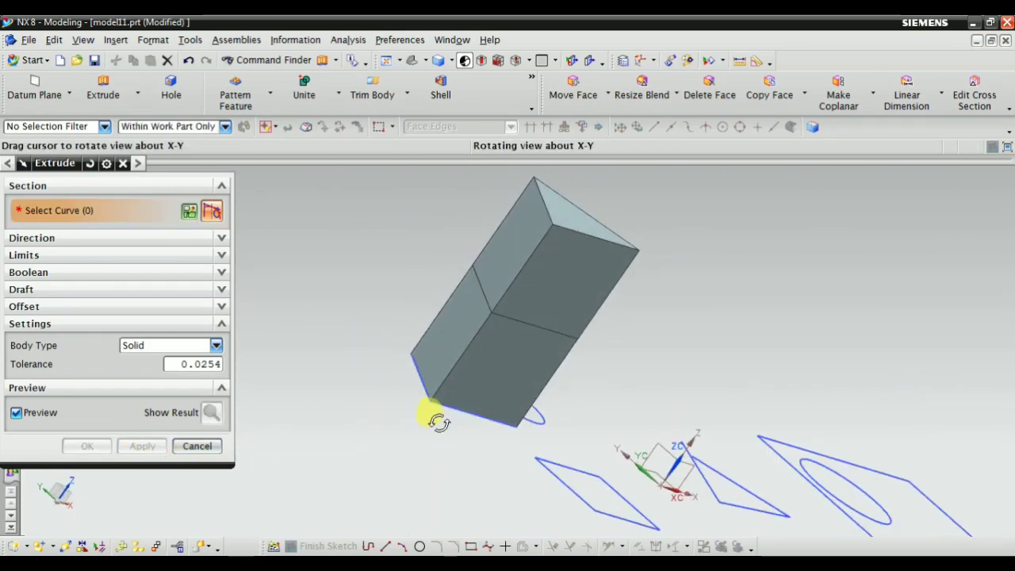
click(431, 326)
mouse_move(431, 328)
middle_down()
mouse_move(476, 407)
mouse_move(458, 390)
mouse_move(476, 336)
mouse_move(465, 369)
mouse_move(401, 414)
mouse_move(328, 447)
mouse_move(394, 408)
mouse_move(403, 351)
mouse_move(403, 394)
middle_up()
click(143, 446)
mouse_move(243, 422)
middle_down()
mouse_move(500, 383)
mouse_move(510, 336)
mouse_move(353, 406)
mouse_move(312, 437)
middle_up()
Step: Extrude a triangular face of the prism to complete the stepped body
click(510, 336)
scroll(437, 281, up, 2)
scroll(475, 321, down, 2)
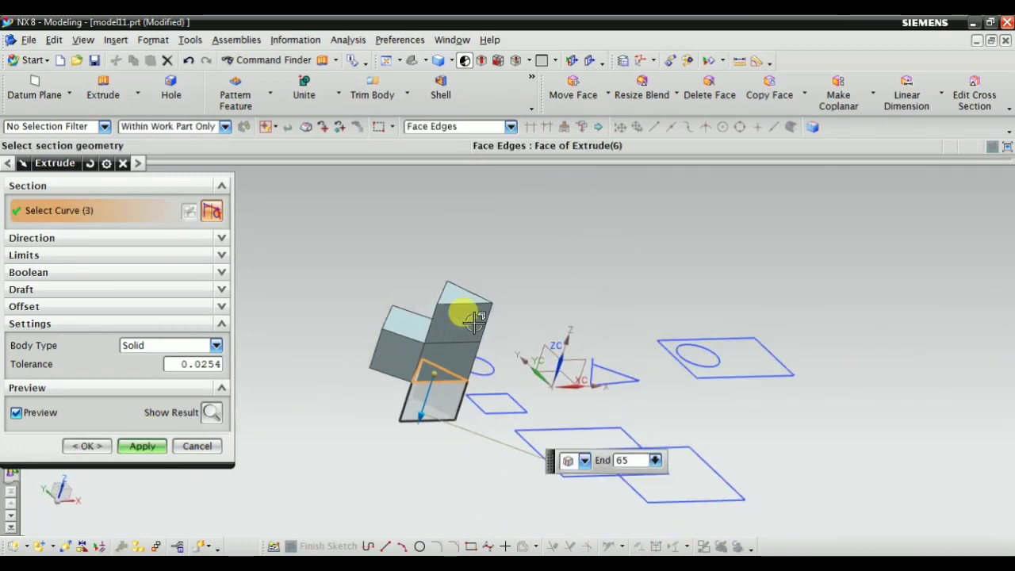
scroll(531, 352, up, 2)
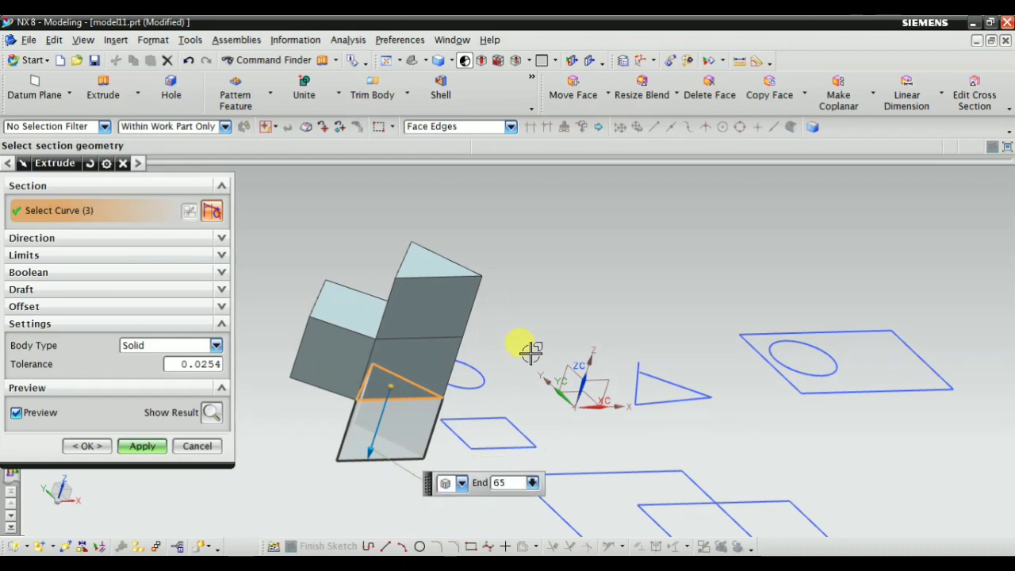
middle_drag(510, 350, 338, 435)
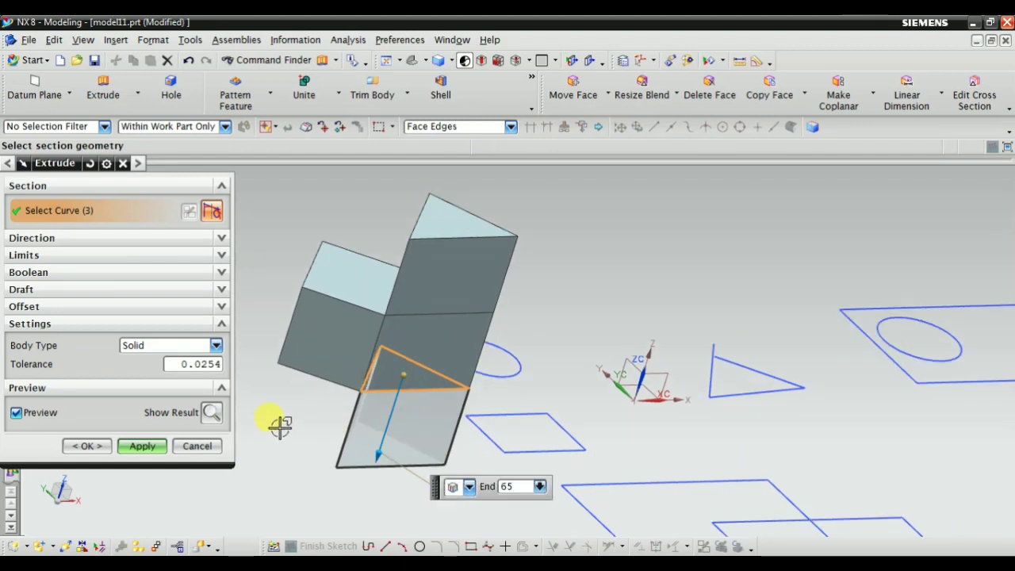
click(143, 447)
mouse_move(344, 397)
middle_down()
mouse_move(322, 468)
mouse_move(363, 408)
mouse_move(304, 413)
middle_up()
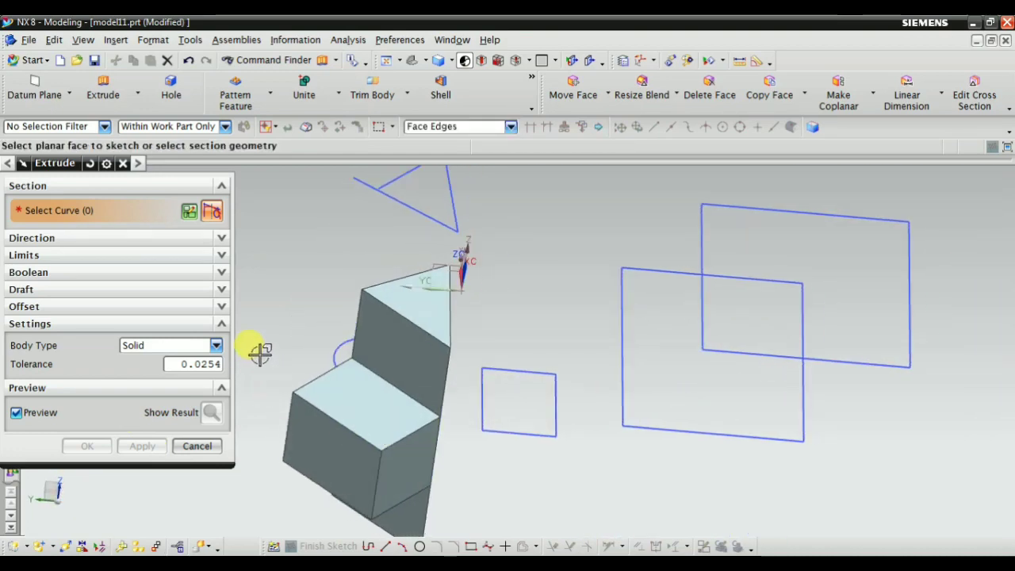
Step: Change the curve rule from Sheet Edges to Region Boundary Curves and view the overlapping squares from above
click(445, 133)
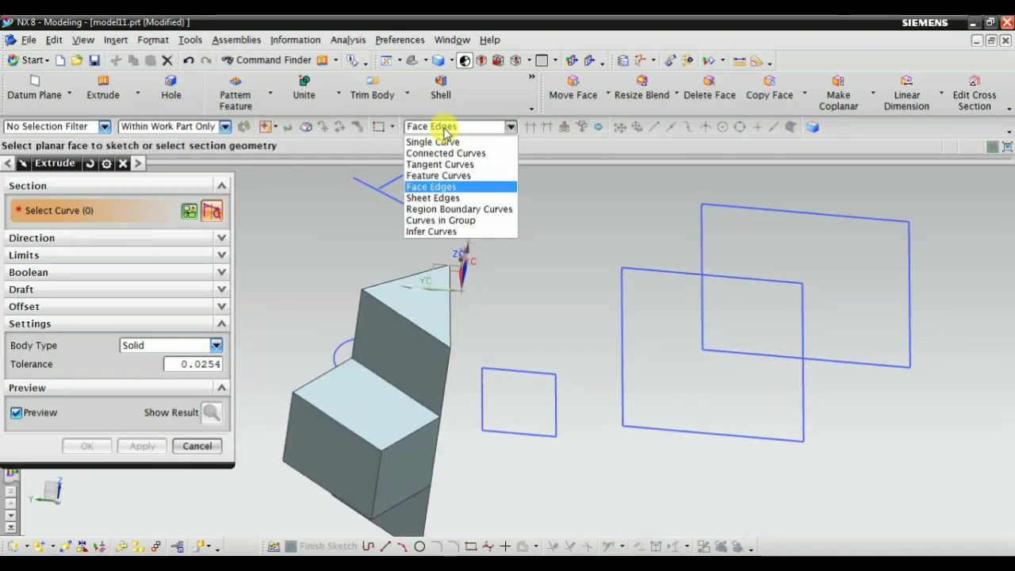
click(433, 197)
scroll(537, 386, down, 3)
scroll(545, 369, up, 4)
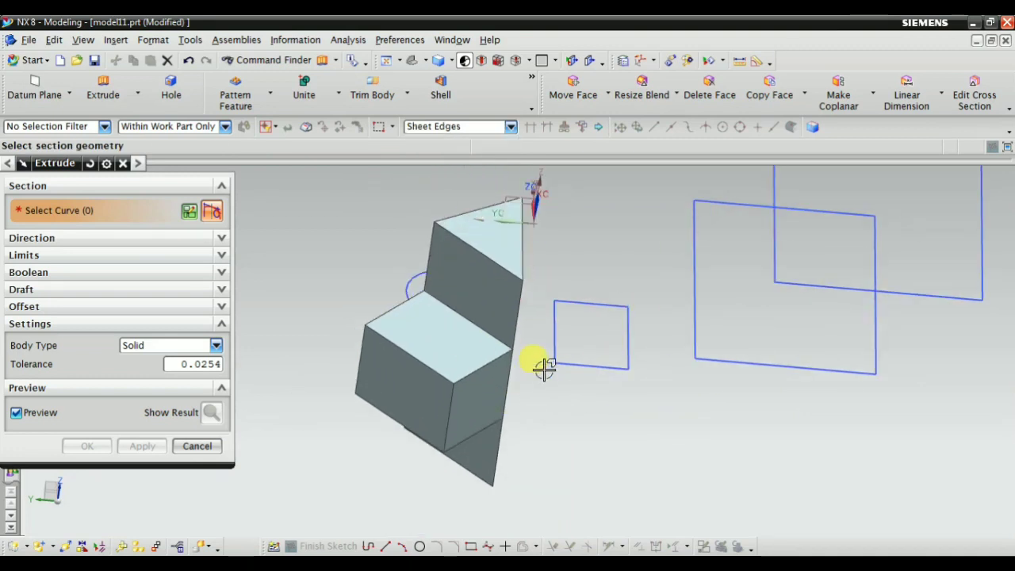
scroll(545, 369, down, 3)
scroll(574, 410, up, 2)
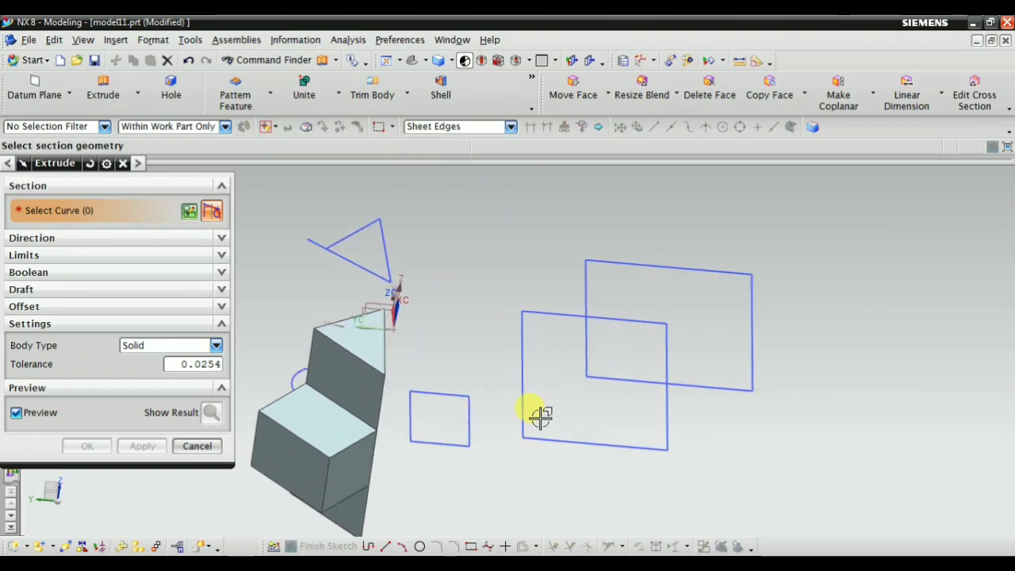
click(458, 132)
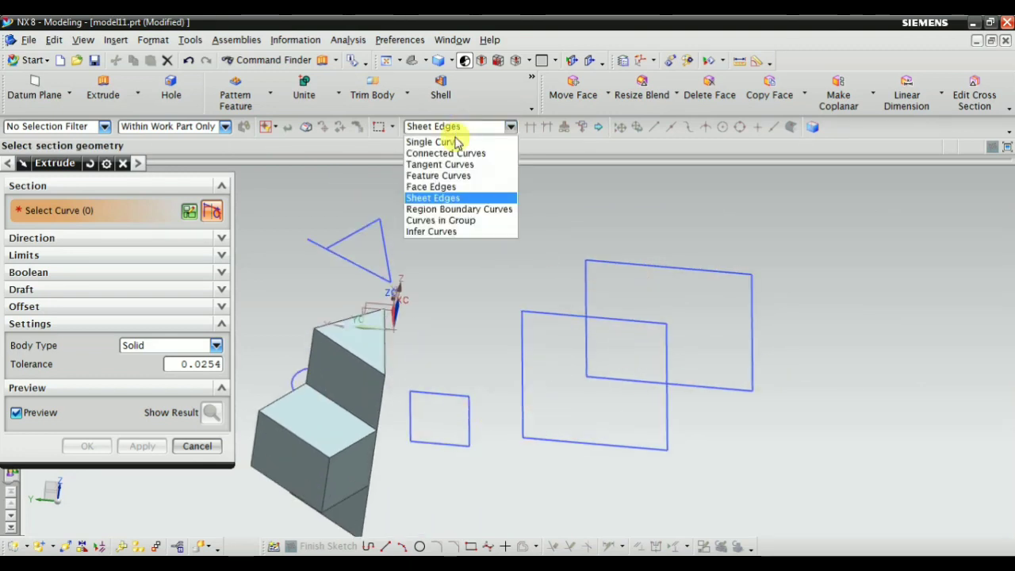
click(460, 209)
scroll(599, 384, up, 1)
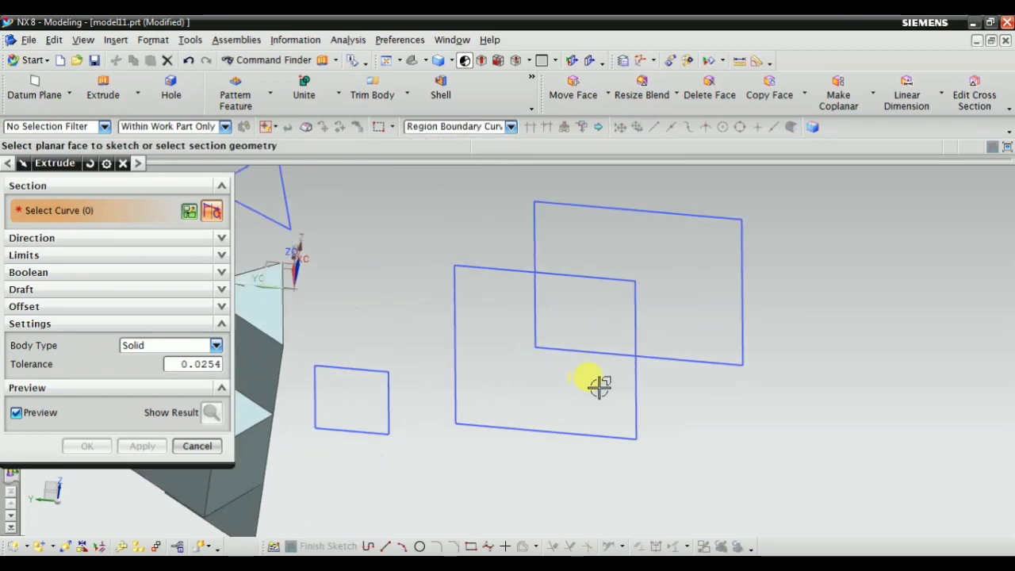
mouse_move(593, 399)
middle_down()
mouse_move(537, 301)
mouse_move(609, 380)
mouse_move(593, 390)
mouse_move(515, 272)
middle_up()
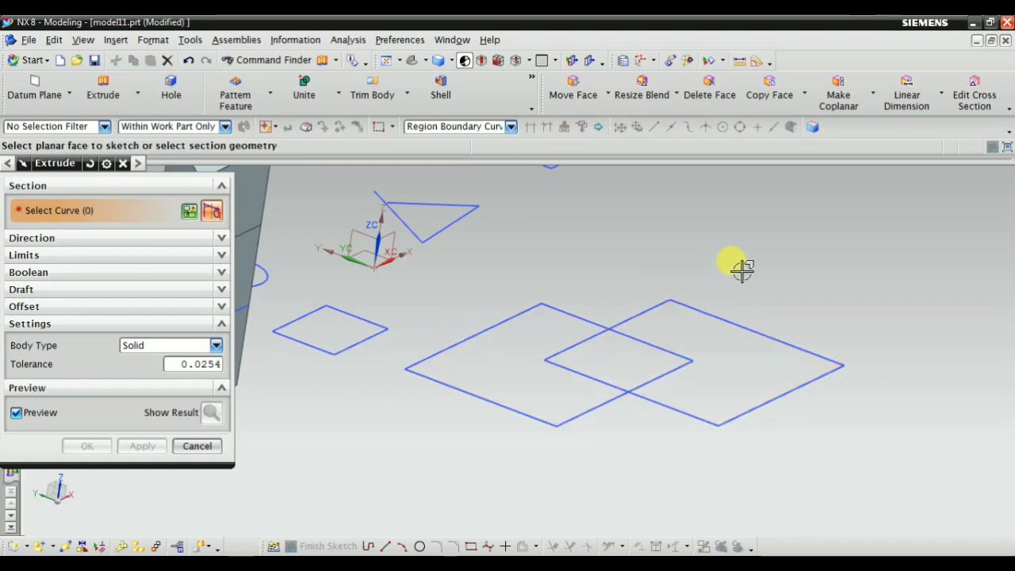
scroll(503, 261, down, 2)
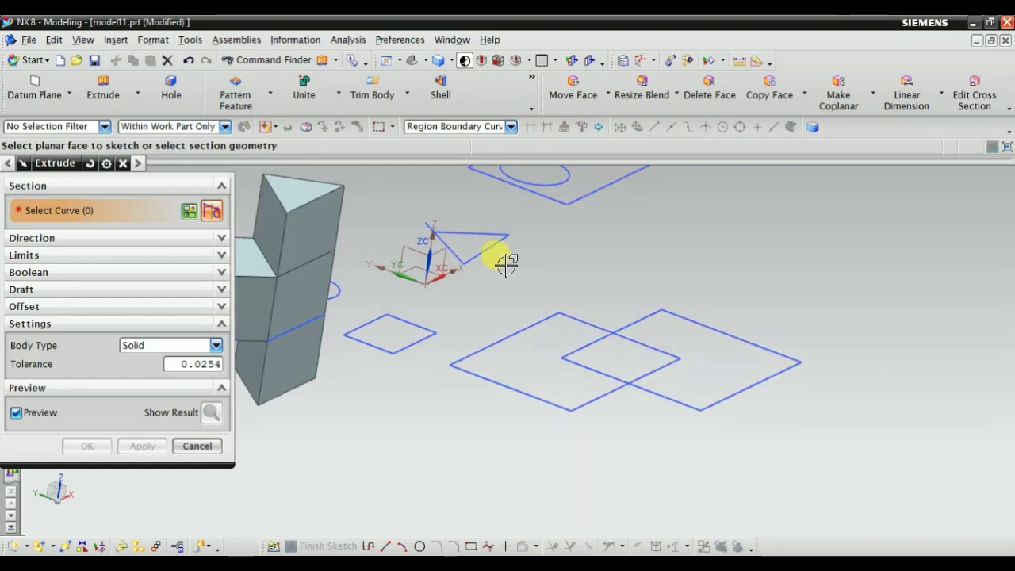
Step: Select the squares' shared region, the left square region and the circle, then extrude them to 65
scroll(619, 323, up, 4)
click(619, 323)
scroll(587, 437, down, 2)
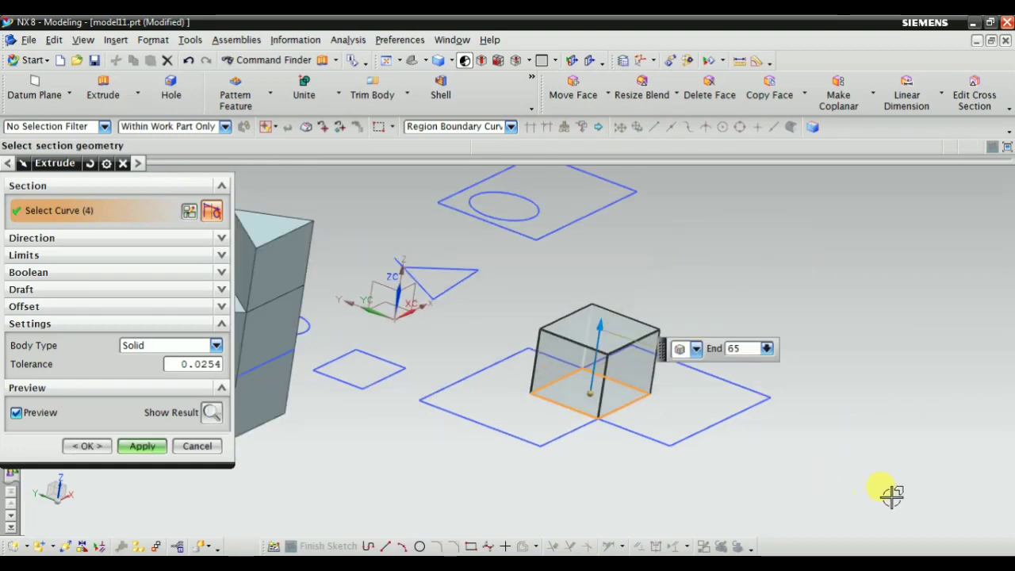
click(491, 398)
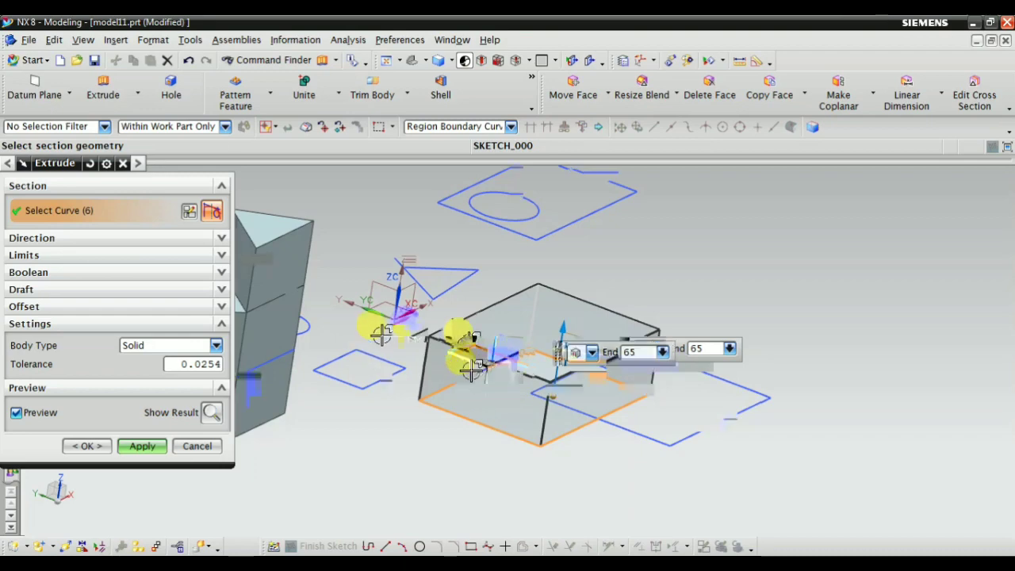
mouse_move(453, 340)
middle_down()
mouse_move(446, 397)
mouse_move(468, 252)
middle_up()
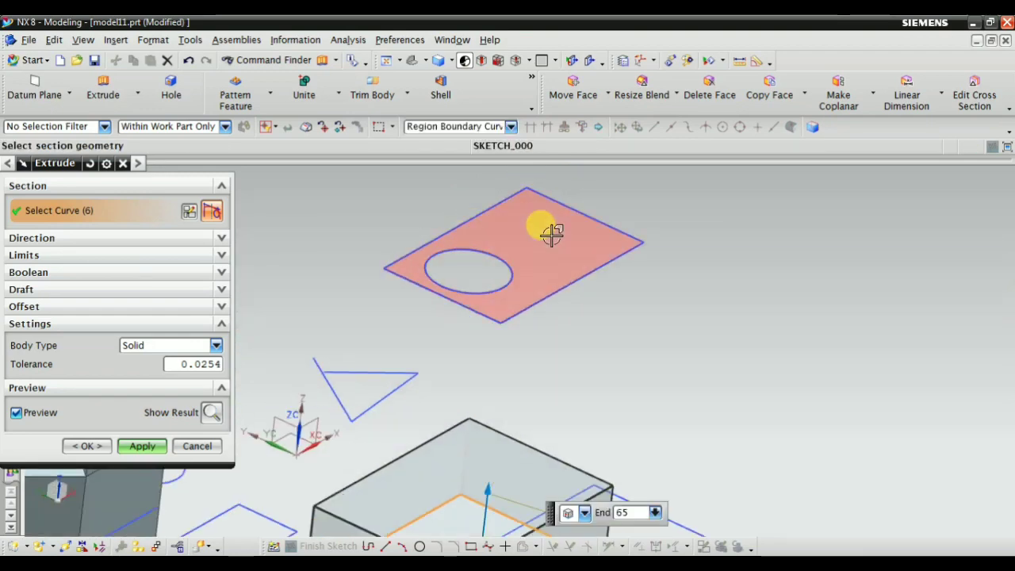
click(484, 264)
scroll(516, 310, down, 3)
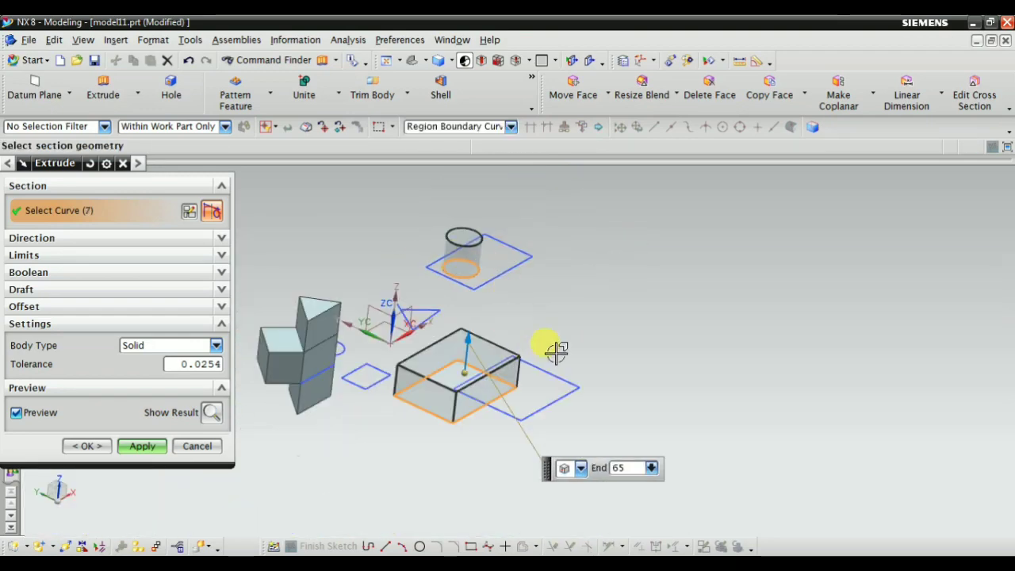
click(144, 446)
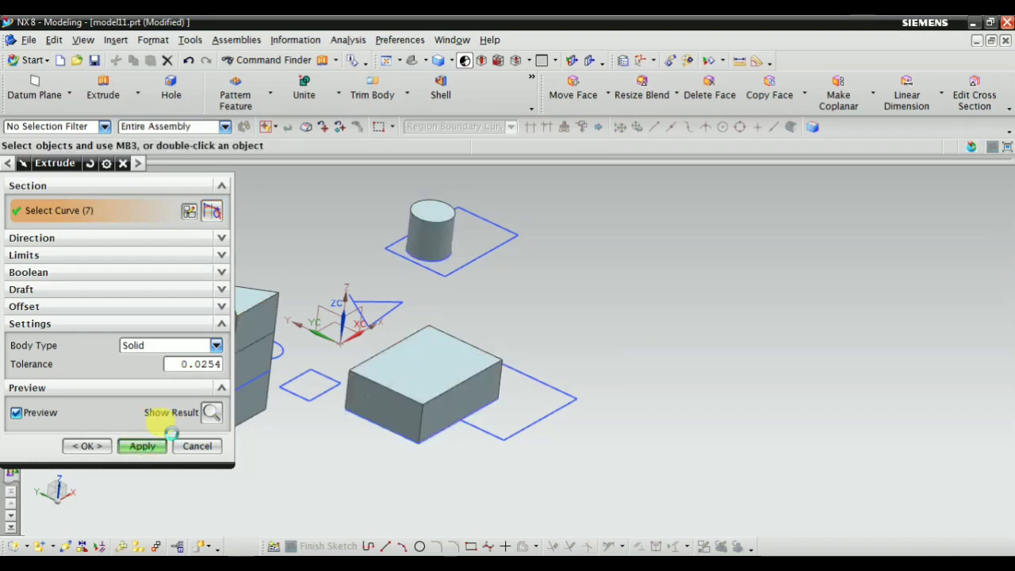
scroll(526, 317, down, 2)
scroll(670, 309, up, 2)
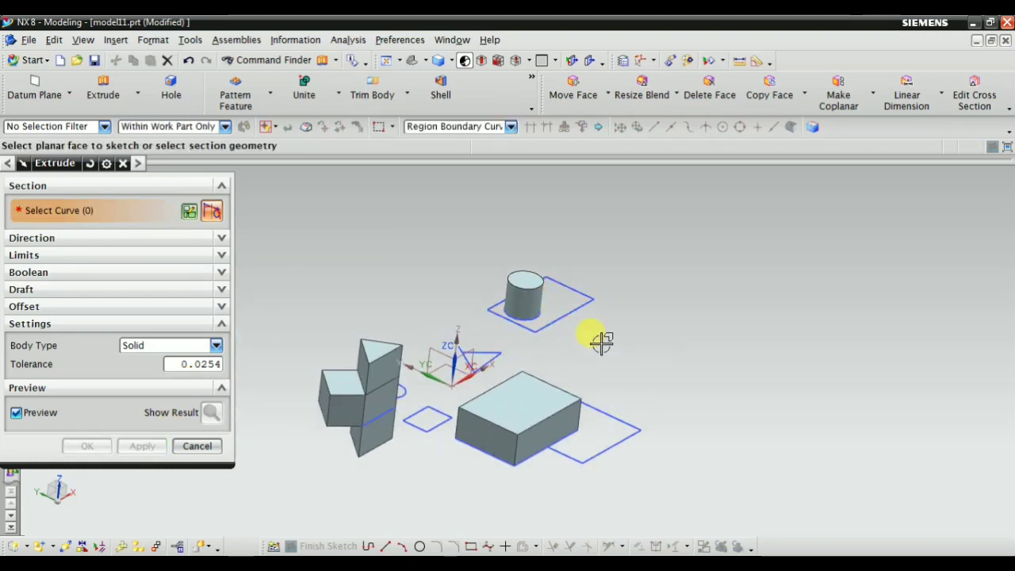
scroll(648, 384, down, 2)
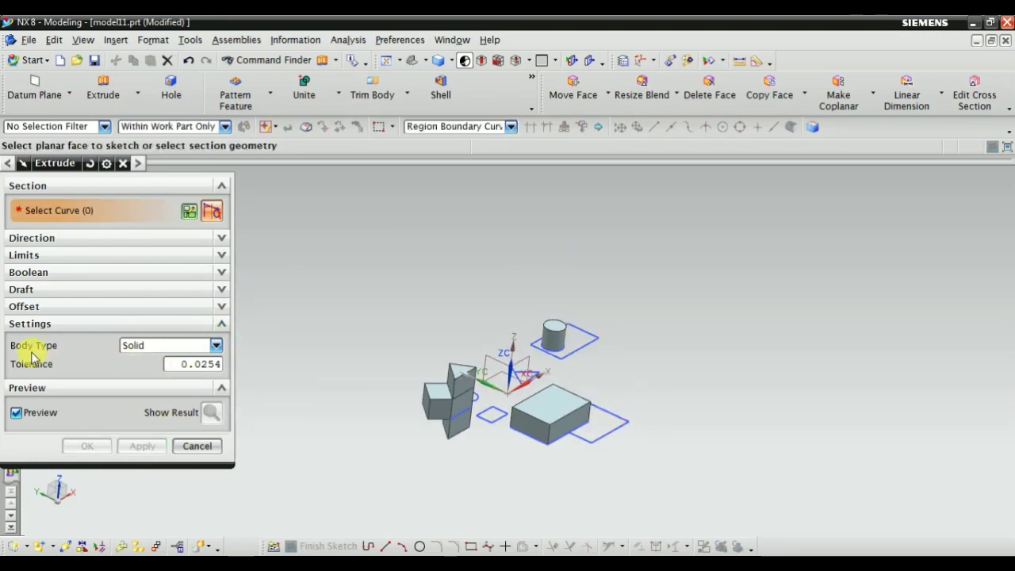
Step: Set Body Type to Sheet and extrude the small square sketch as an open sheet box
click(161, 346)
click(161, 376)
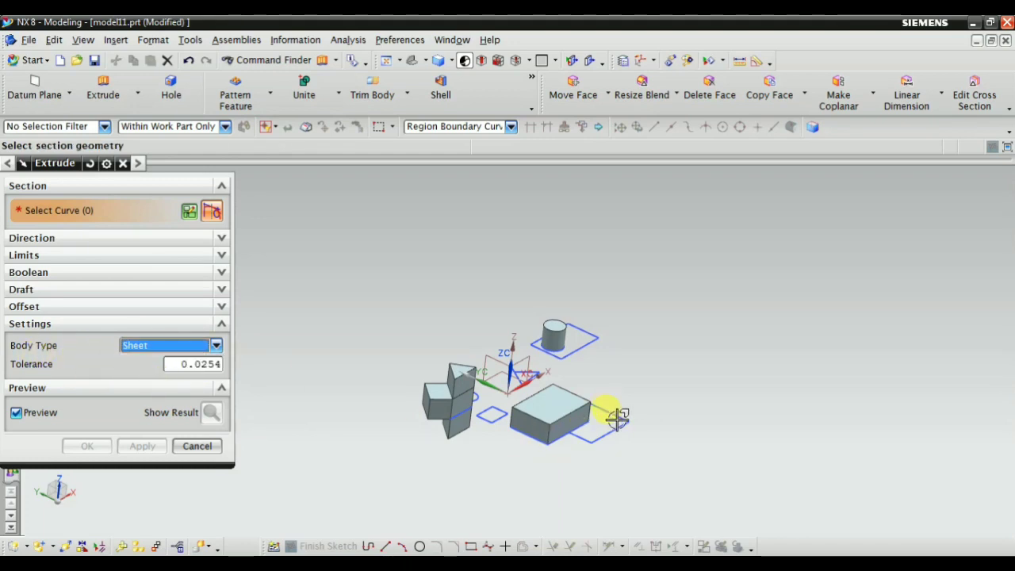
scroll(607, 412, up, 3)
scroll(404, 428, up, 2)
scroll(404, 428, up, 1)
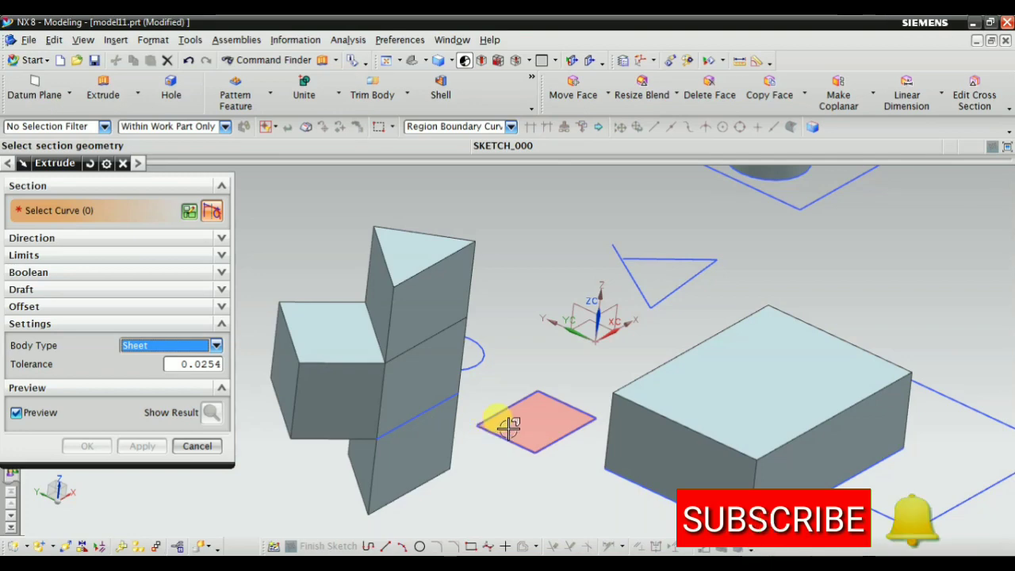
click(486, 422)
scroll(539, 365, down, 3)
scroll(571, 336, down, 1)
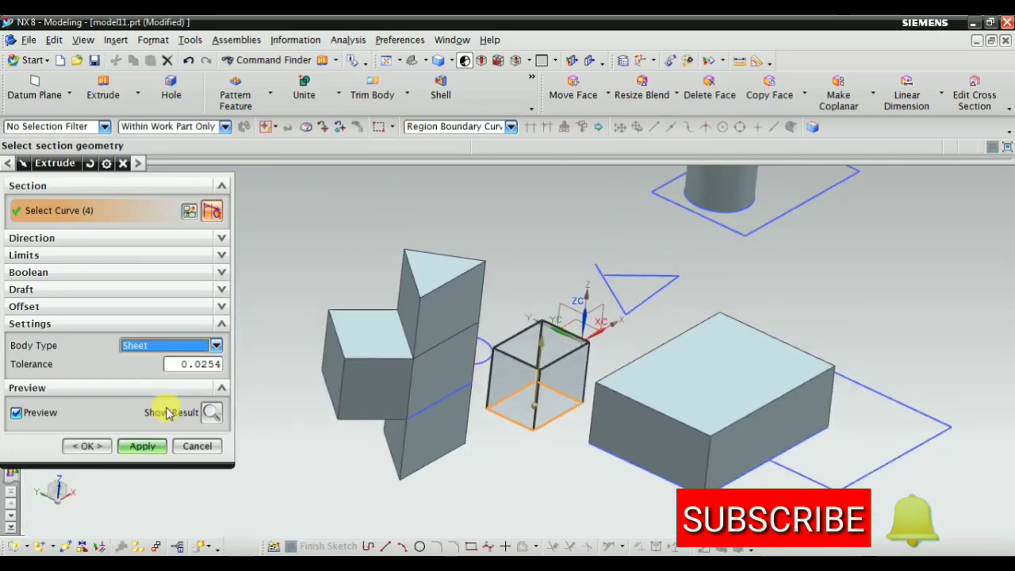
click(143, 446)
mouse_move(404, 422)
middle_down()
mouse_move(535, 462)
mouse_move(566, 259)
mouse_move(537, 288)
mouse_move(619, 321)
mouse_move(656, 290)
mouse_move(555, 351)
mouse_move(646, 524)
mouse_move(706, 487)
mouse_move(494, 510)
middle_up()
scroll(559, 357, down, 2)
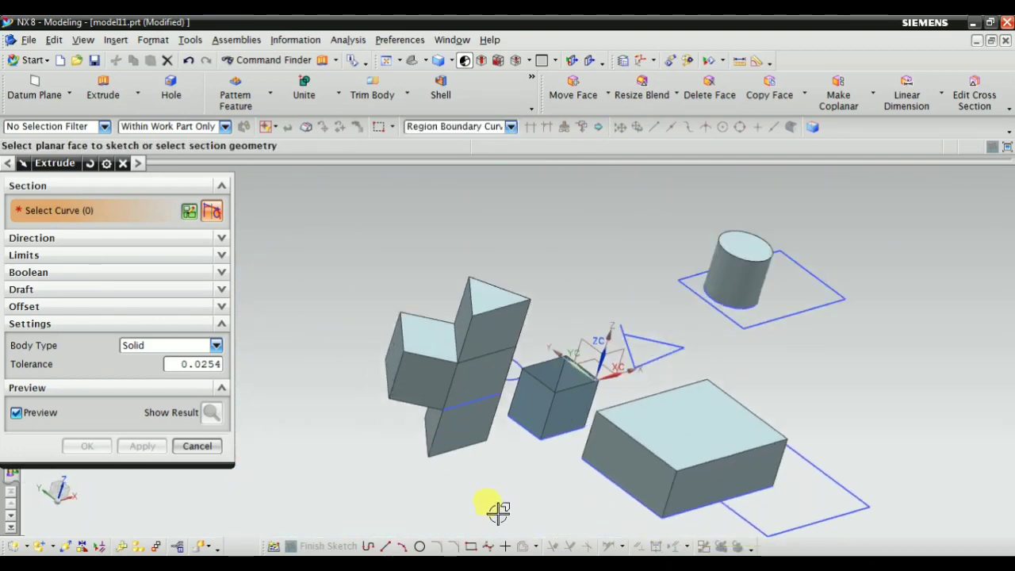
scroll(627, 406, up, 4)
Step: Return Body Type to Solid and close the Extrude dialog without another extrusion
click(133, 351)
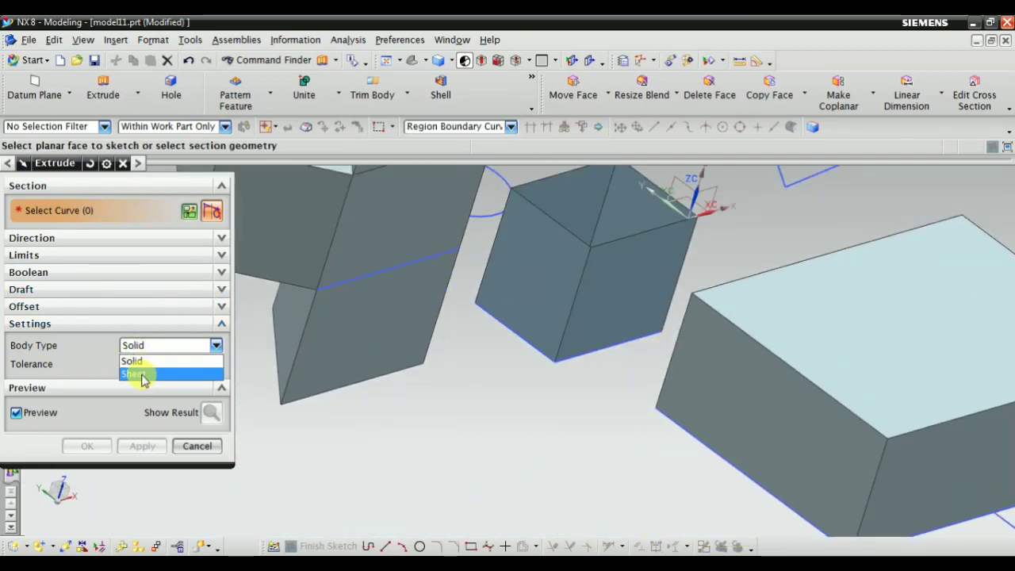
click(140, 372)
click(158, 347)
click(157, 364)
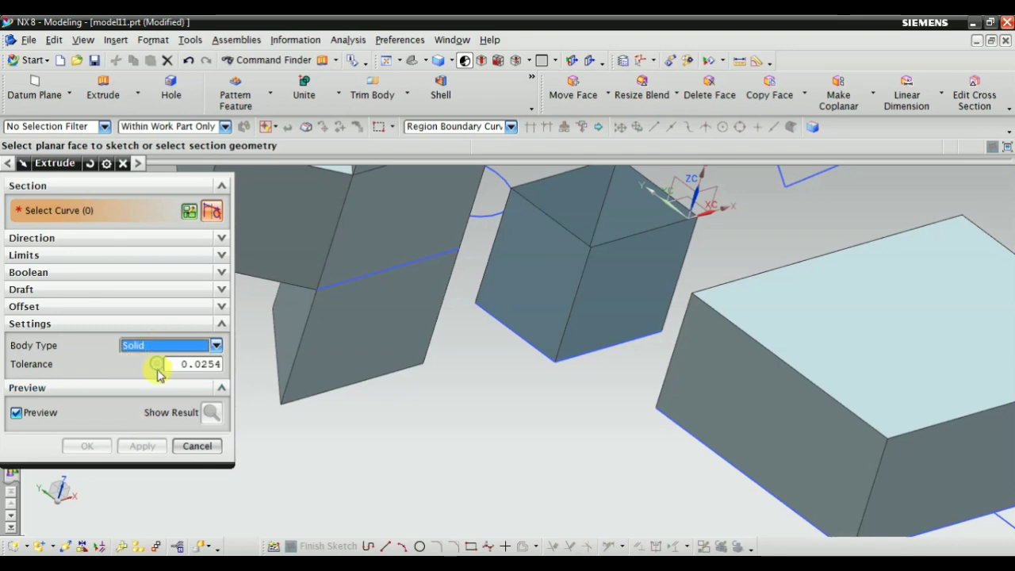
click(198, 447)
scroll(516, 381, down, 3)
scroll(709, 363, down, 2)
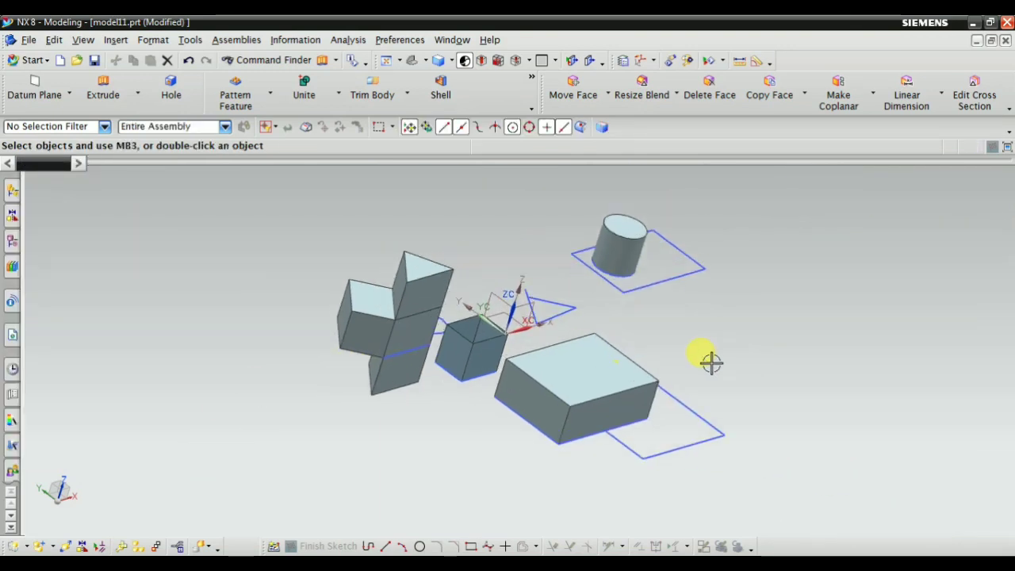
mouse_move(709, 363)
middle_down()
mouse_move(695, 388)
mouse_move(722, 363)
mouse_move(662, 410)
mouse_move(617, 392)
middle_up()
scroll(722, 363, up, 2)
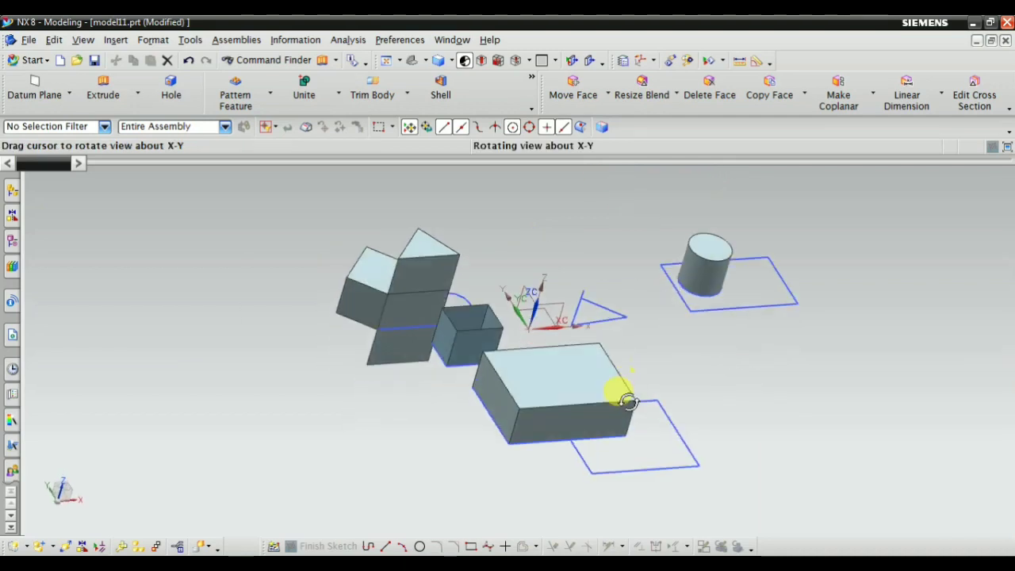
scroll(803, 366, up, 2)
Step: Delete Extrude (6) through Extrude (11) from the Part Navigator
click(11, 236)
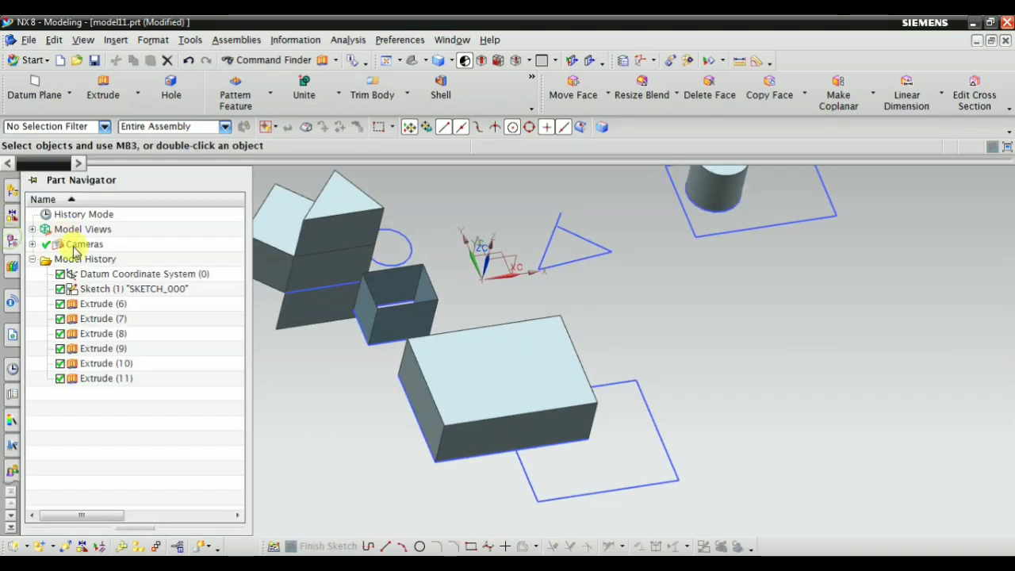
click(98, 305)
shift+click(94, 380)
right_click(93, 377)
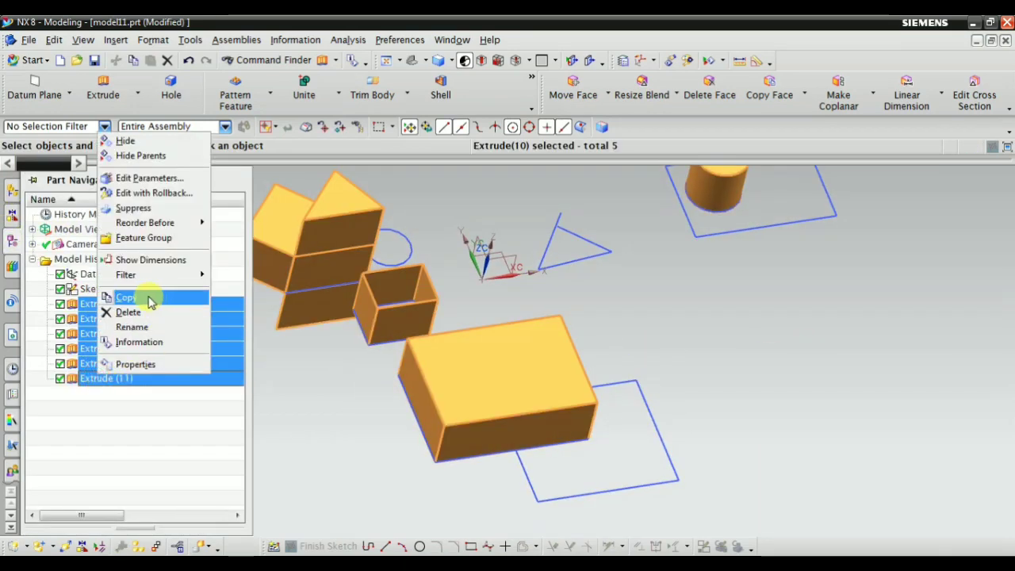
click(135, 310)
Step: Fit the view so all remaining sketch curves are visible
scroll(370, 322, down, 2)
right_click(892, 232)
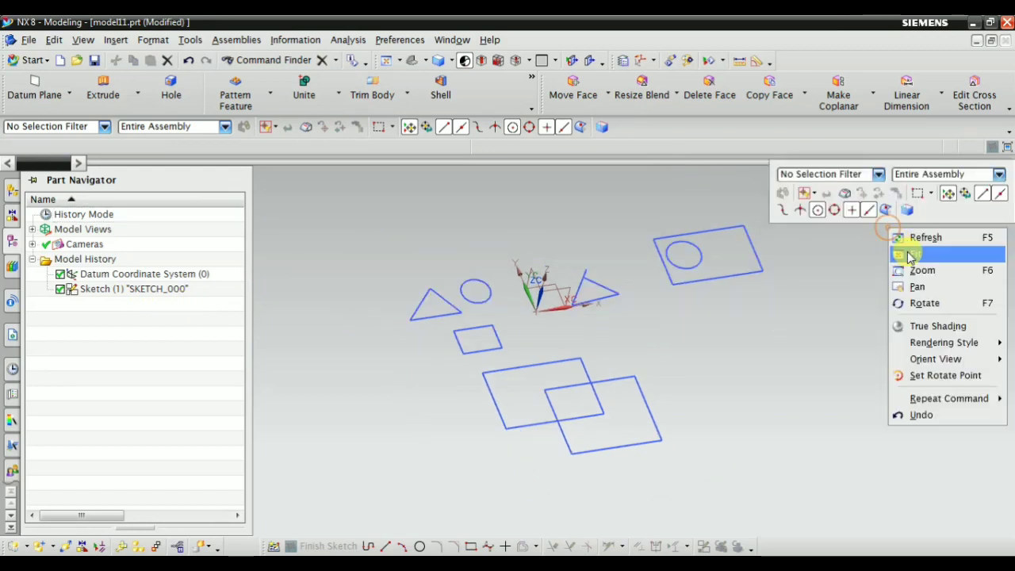
click(900, 249)
scroll(577, 316, down, 2)
scroll(667, 260, up, 2)
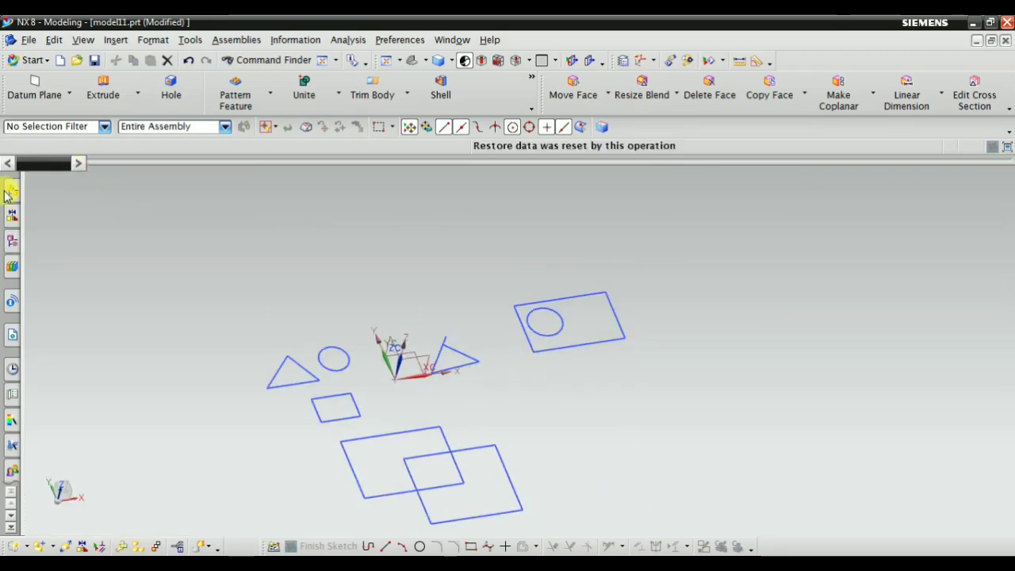
scroll(421, 333, down, 3)
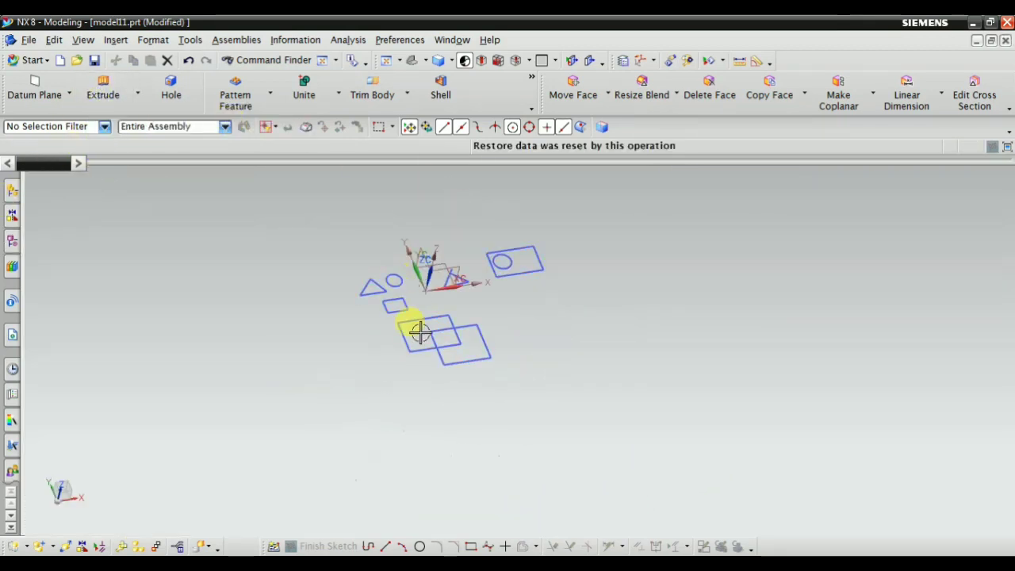
scroll(361, 229, up, 2)
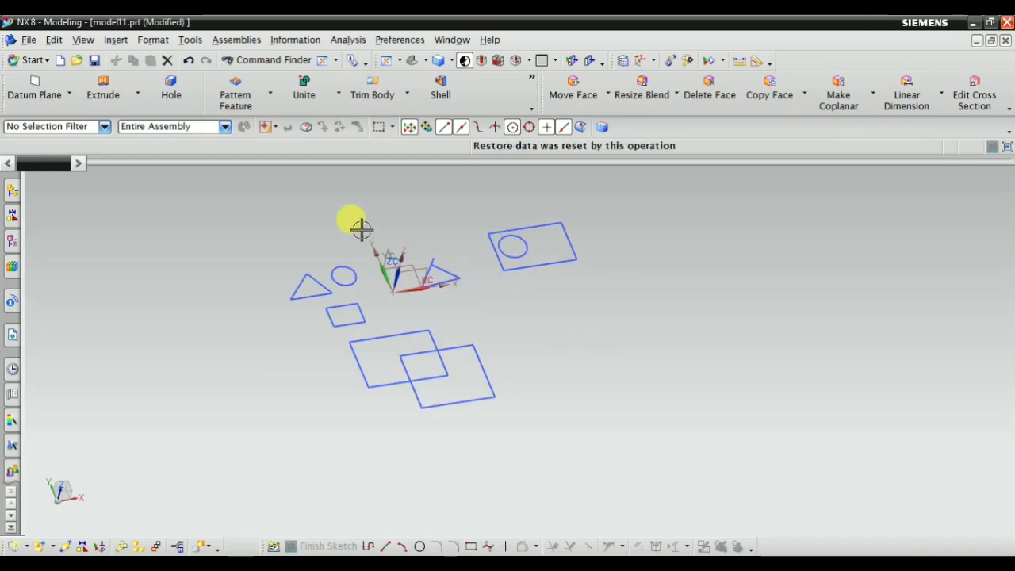
Step: Start a new extrusion using the rectangle's connected curves as the section
click(103, 89)
click(209, 217)
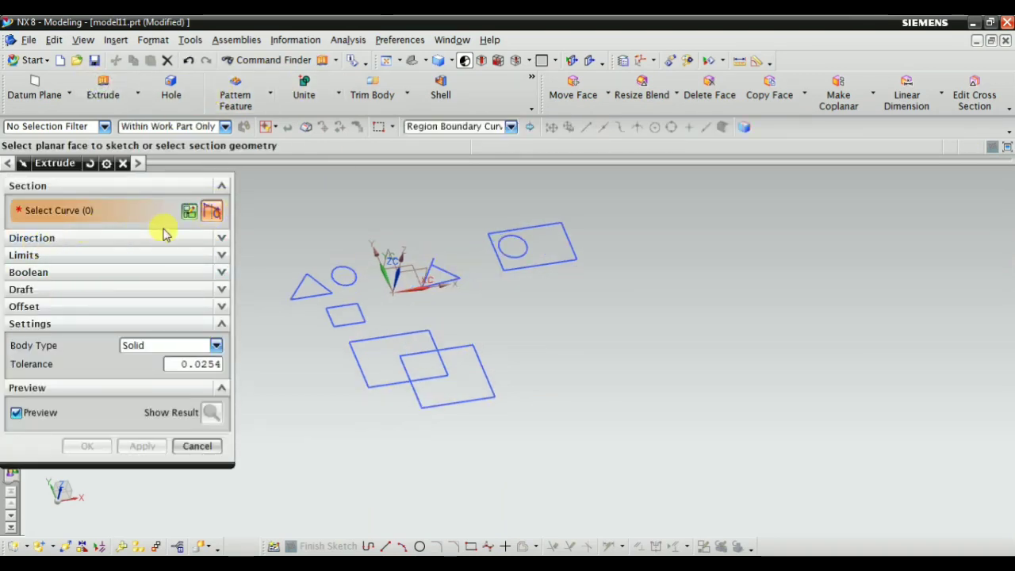
click(56, 242)
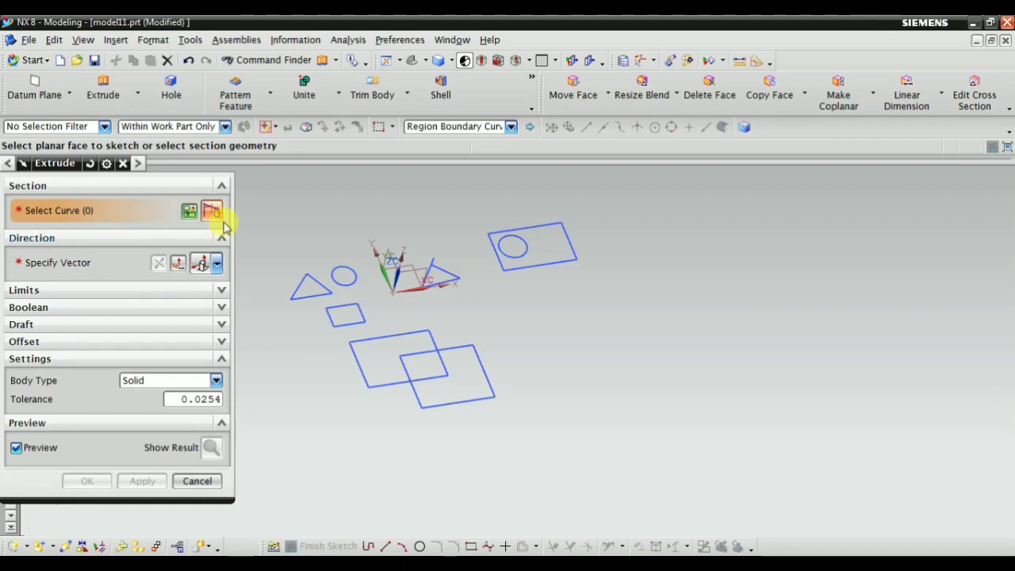
click(453, 127)
click(446, 154)
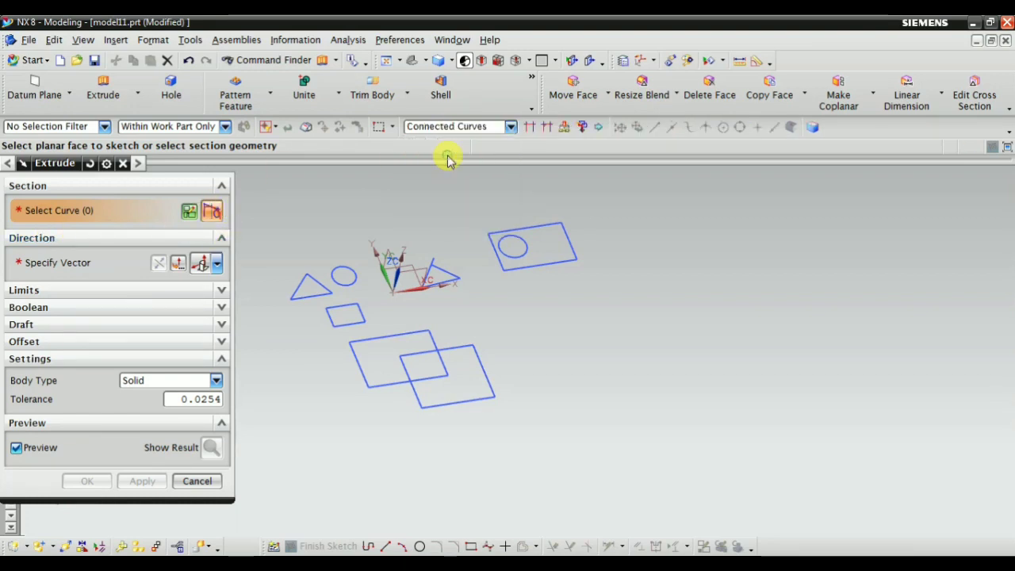
scroll(474, 430, up, 1)
scroll(365, 375, up, 2)
click(382, 363)
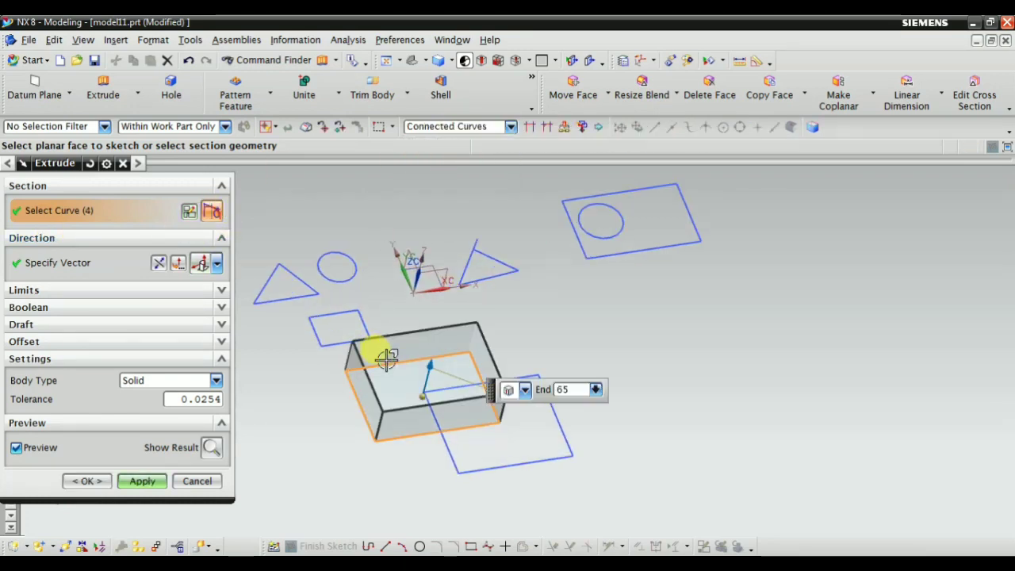
Step: Drag the end distance up to 340 and keep the start limit as Value
mouse_move(426, 351)
mouse_down()
mouse_move(437, 245)
mouse_move(267, 257)
mouse_up()
click(32, 290)
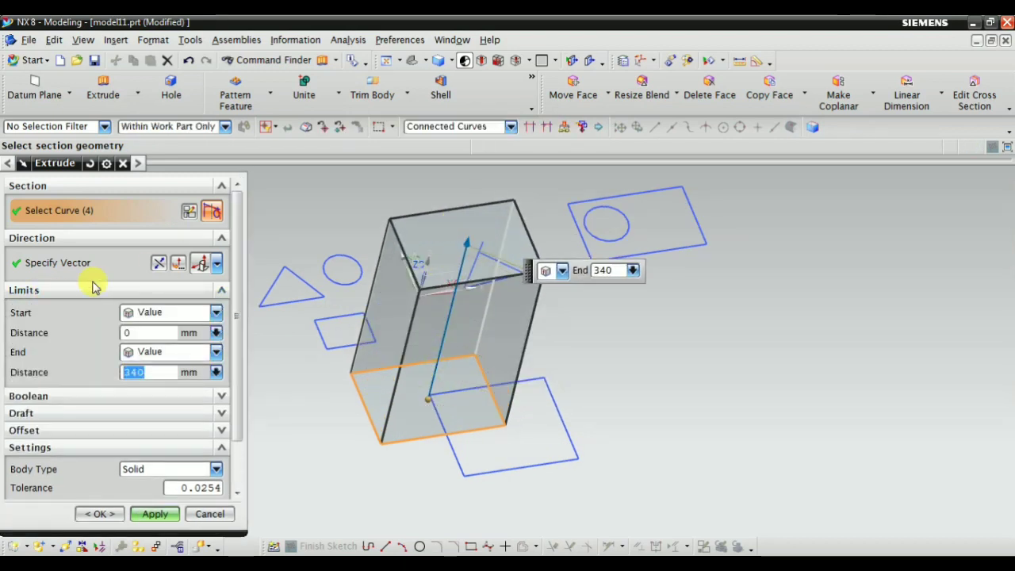
click(149, 313)
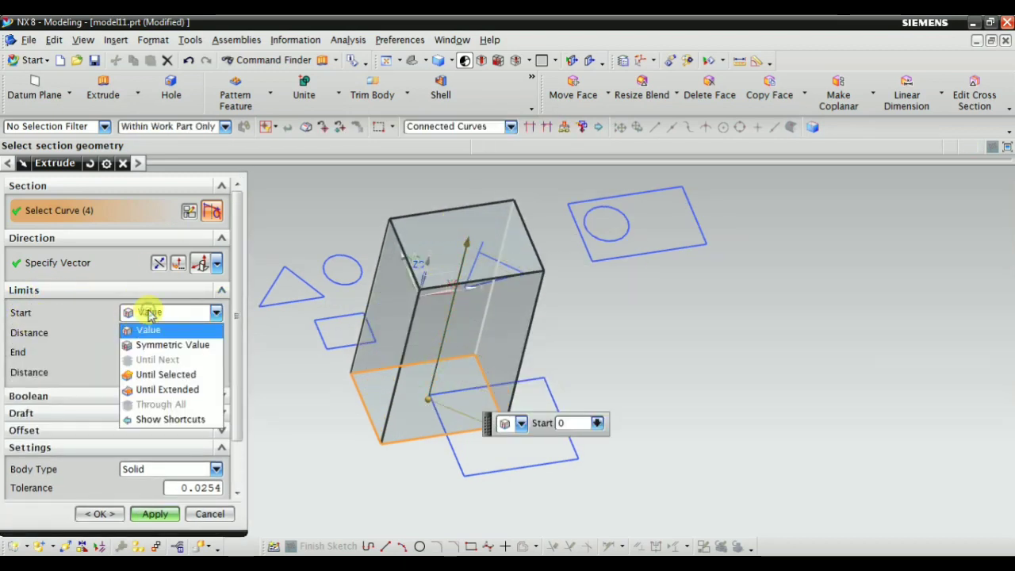
click(148, 330)
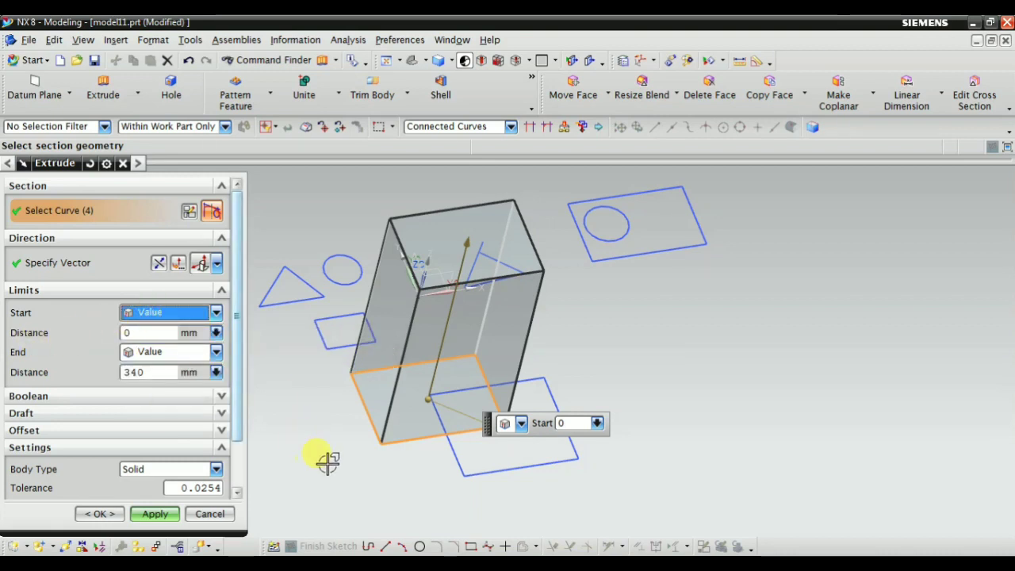
mouse_move(328, 463)
middle_down()
mouse_move(328, 390)
mouse_move(335, 410)
mouse_move(379, 381)
middle_up()
scroll(486, 387, up, 2)
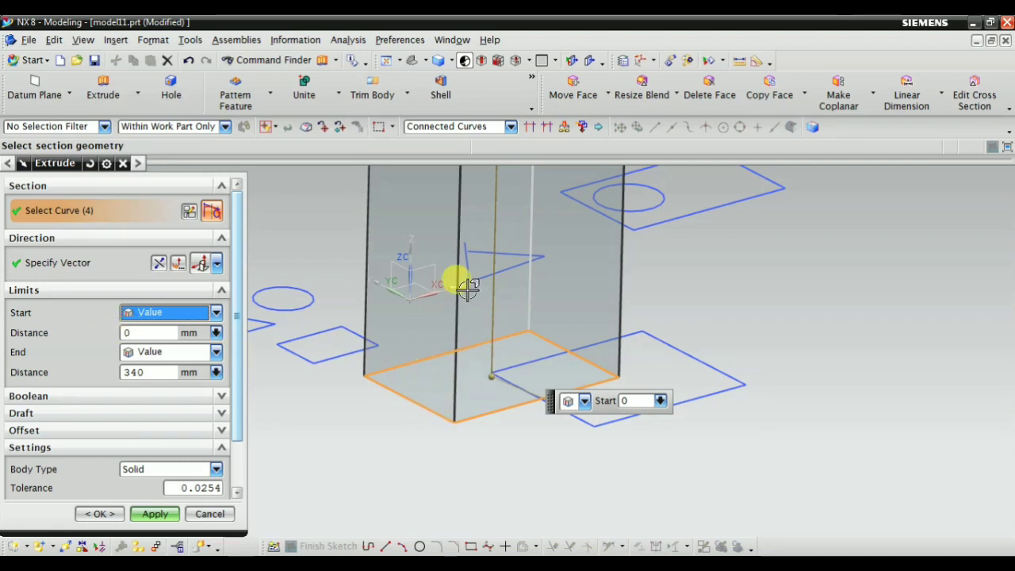
scroll(317, 429, down, 2)
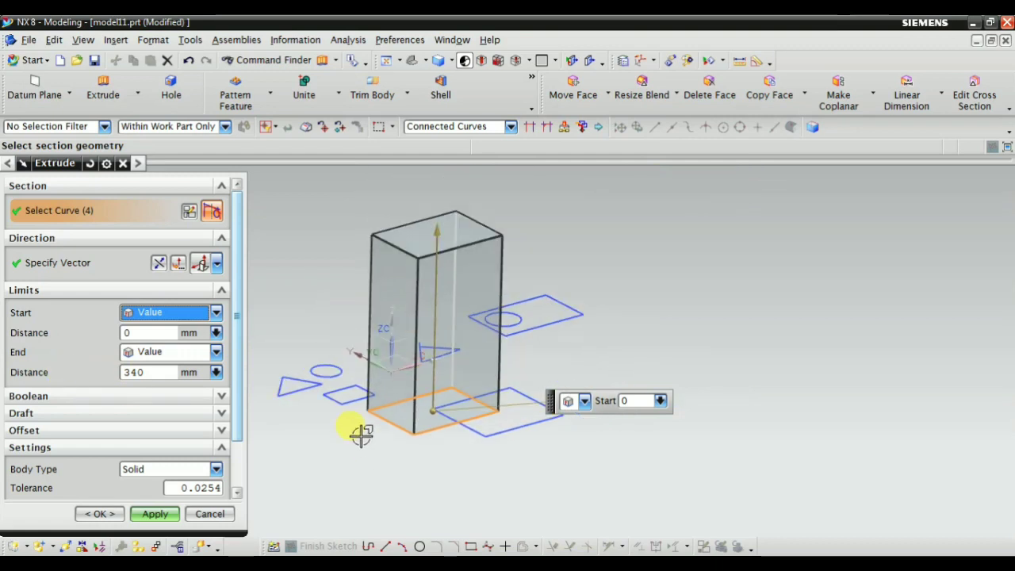
scroll(442, 254, up, 2)
scroll(431, 324, down, 2)
Step: Lower the end distance to 50, then drag it back up to 165 mm
drag(450, 256, 489, 291)
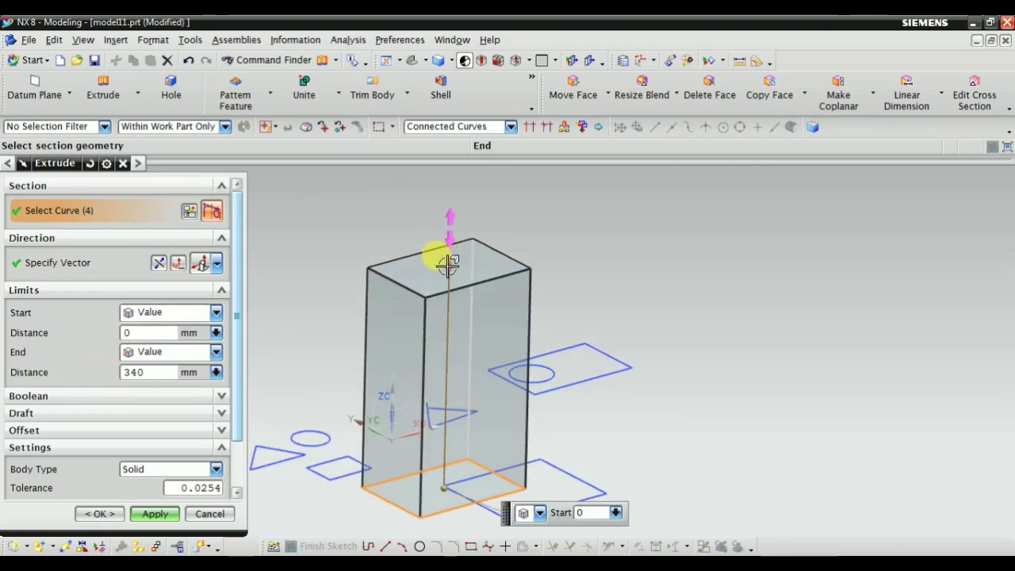
scroll(490, 290, down, 2)
scroll(431, 385, up, 2)
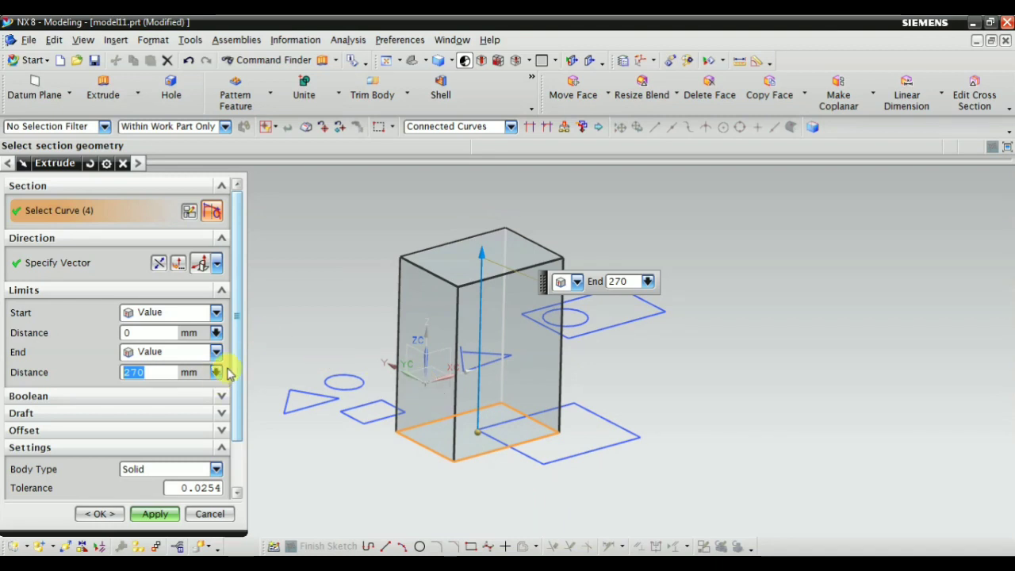
text(50)
key(Return)
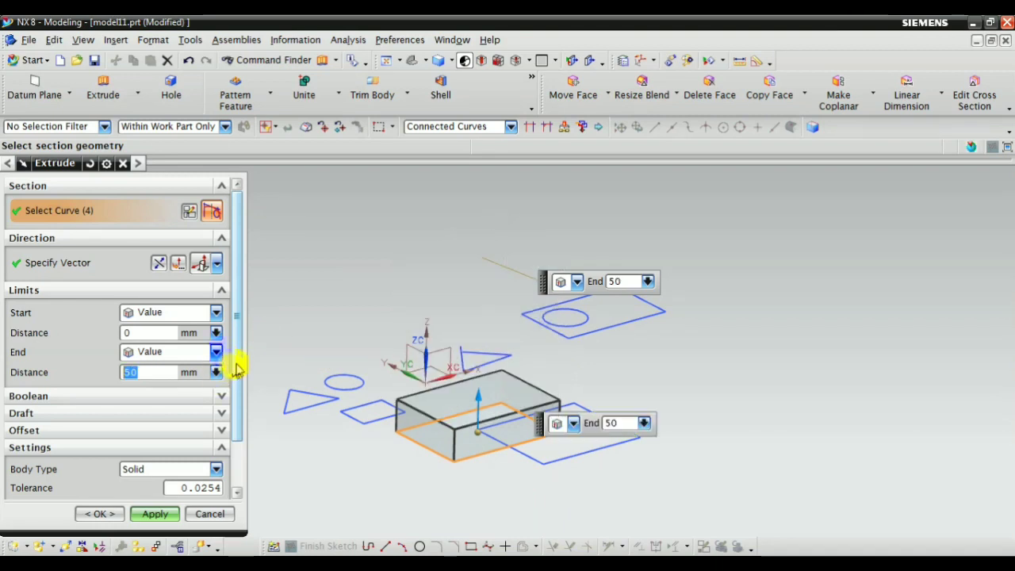
scroll(356, 464, up, 1)
scroll(420, 403, up, 3)
scroll(468, 421, down, 3)
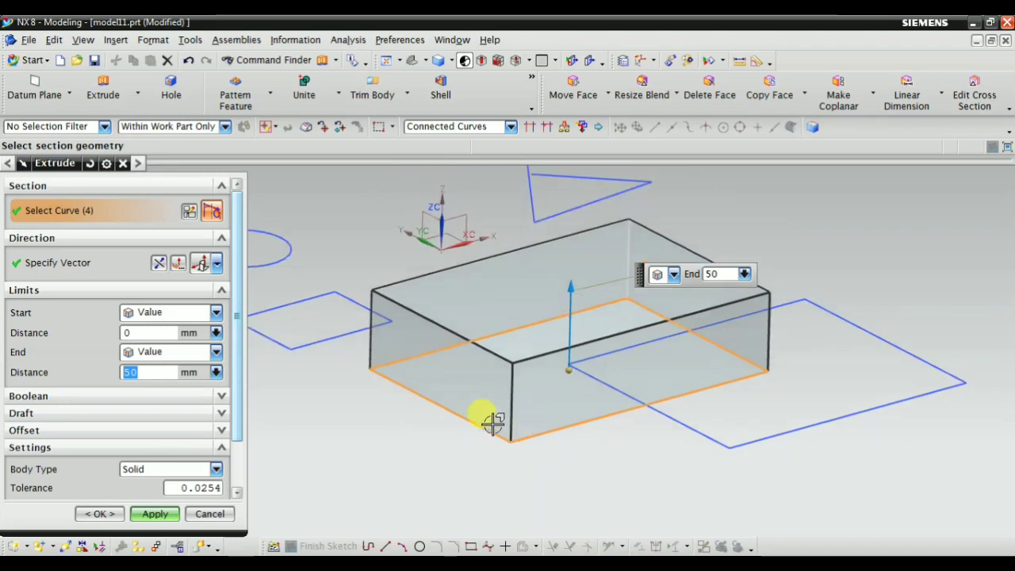
scroll(507, 317, down, 1)
scroll(571, 333, up, 1)
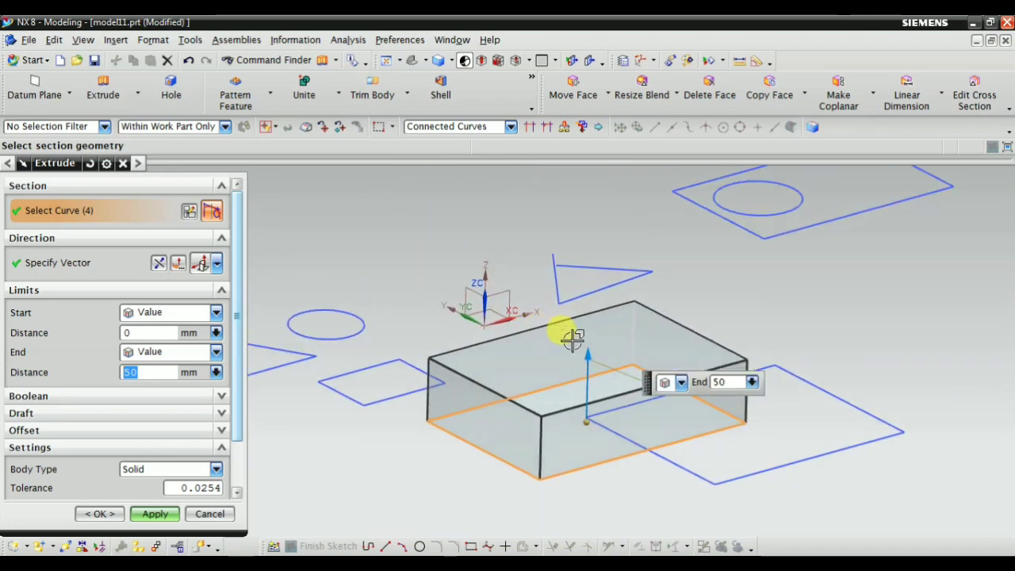
drag(588, 351, 591, 205)
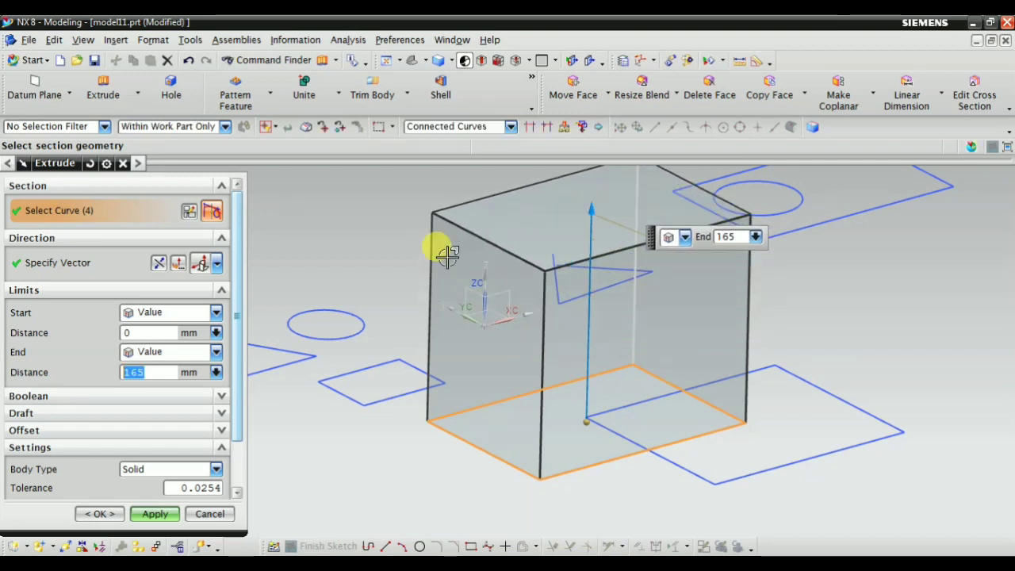
Step: Set the extrusion start distance to 20 mm and inspect the raised box
click(135, 331)
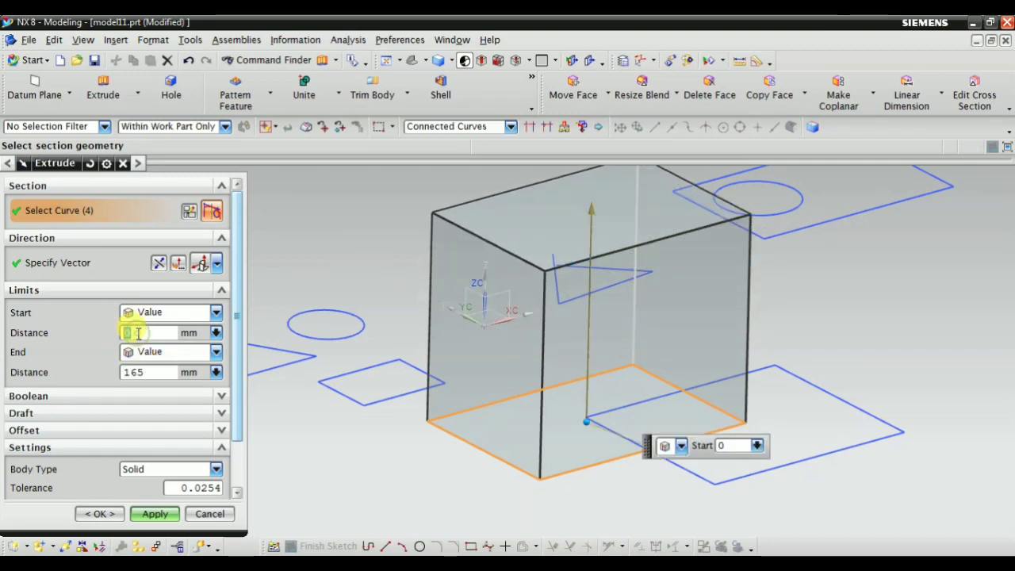
scroll(502, 480, up, 3)
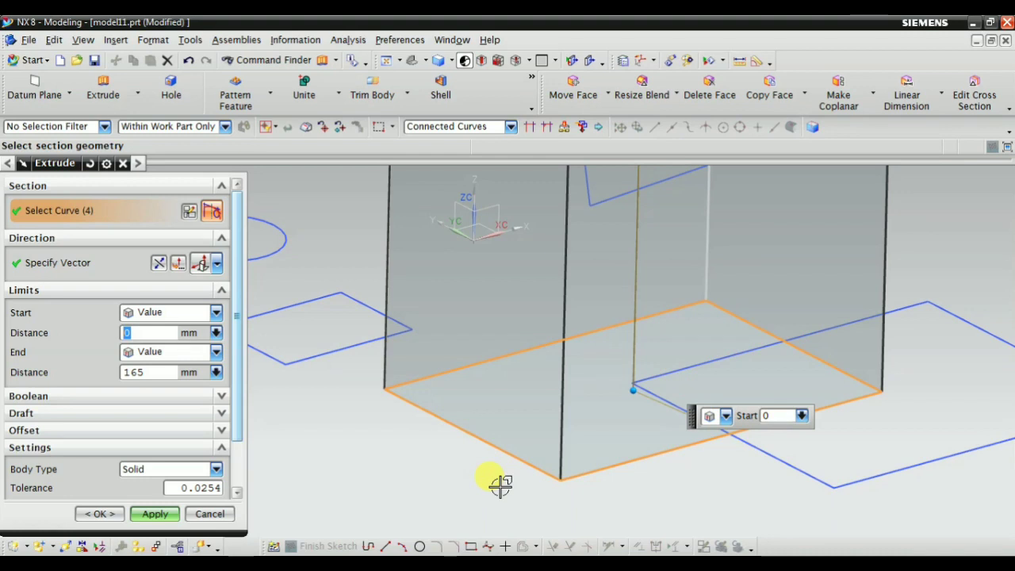
scroll(502, 483, down, 3)
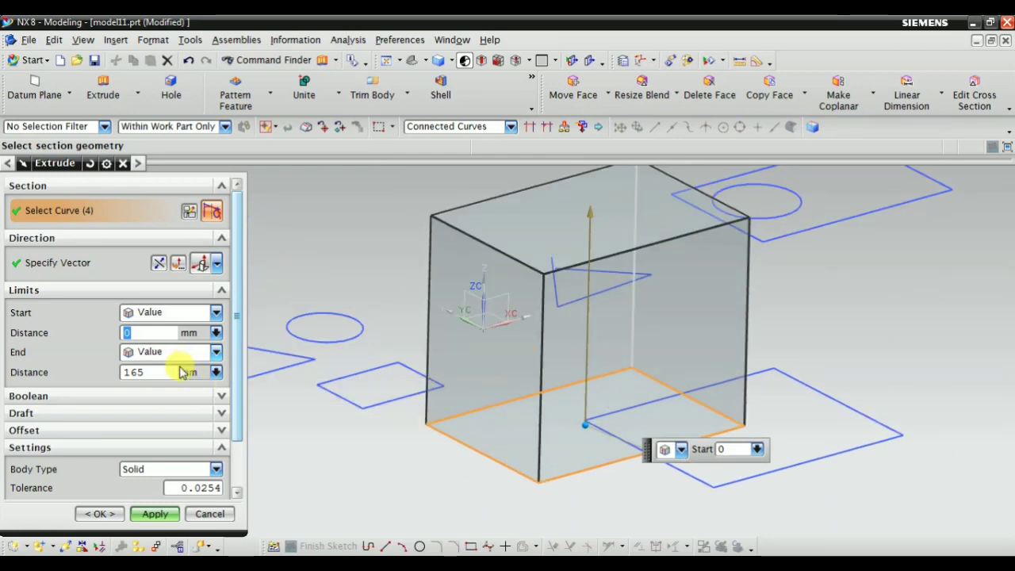
text(20)
key(Return)
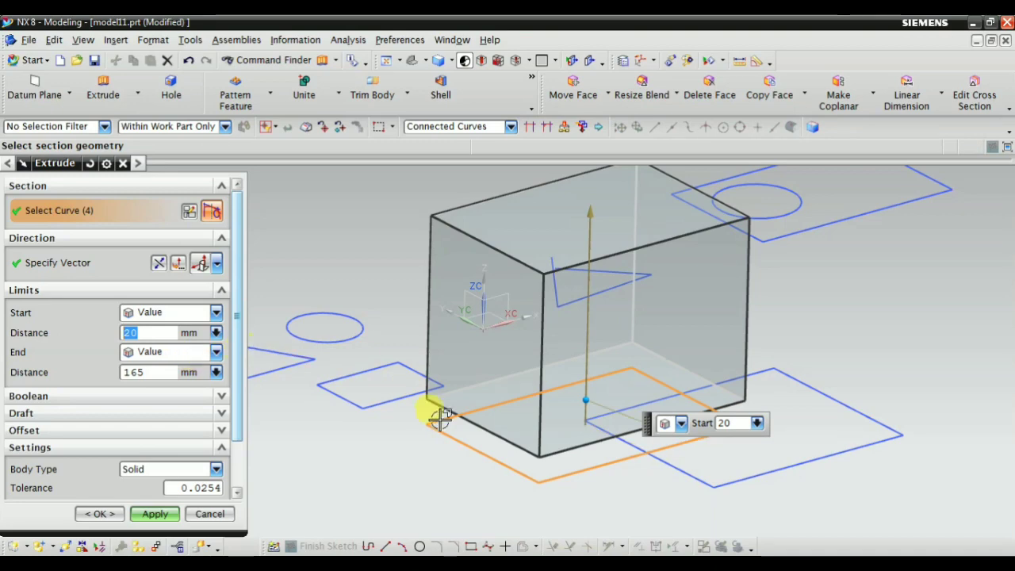
middle_drag(432, 414, 579, 373)
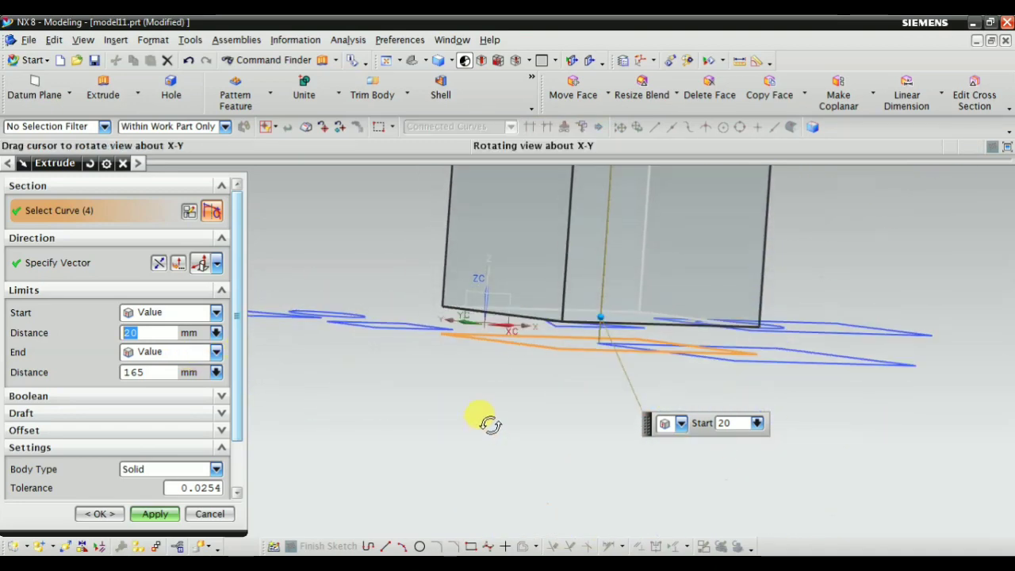
mouse_move(524, 435)
middle_down()
mouse_move(475, 468)
mouse_move(480, 485)
mouse_move(476, 476)
mouse_move(579, 389)
middle_up()
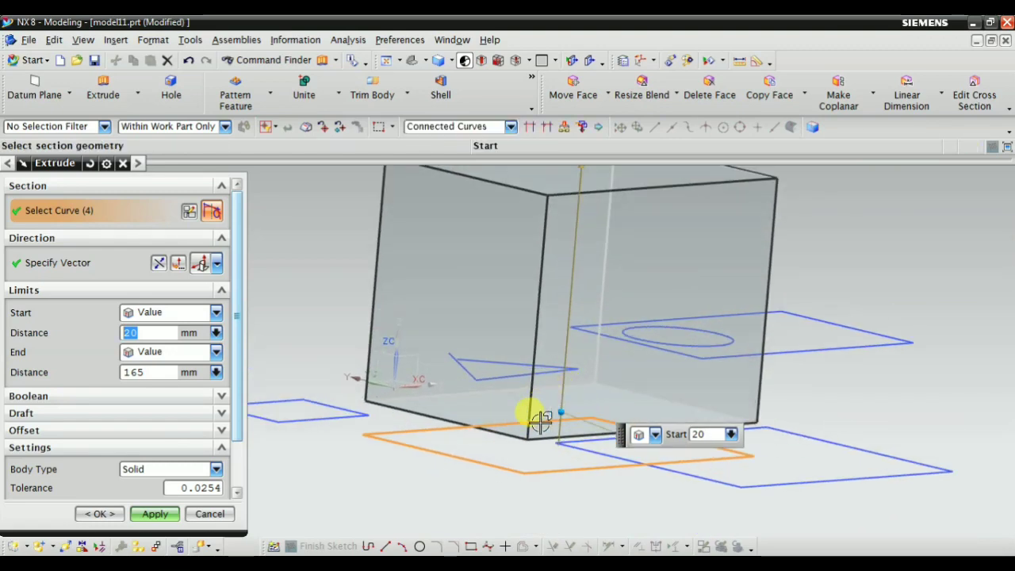
mouse_move(532, 415)
middle_down()
mouse_move(471, 317)
mouse_move(555, 358)
middle_up()
Step: Drag the start below the sketch, then stretch the end up to 335 mm
drag(577, 346, 568, 446)
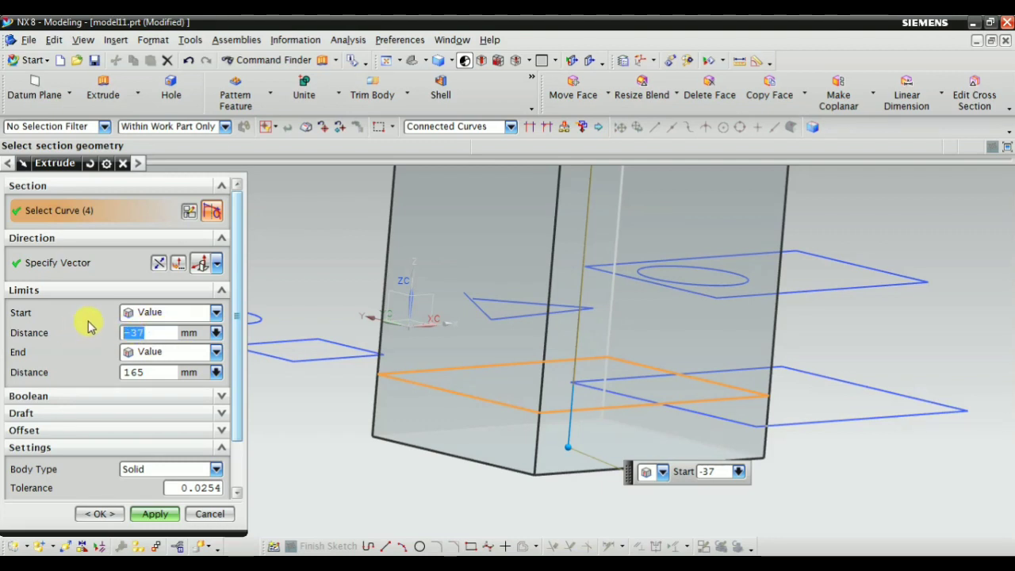
scroll(503, 390, down, 3)
mouse_move(397, 334)
middle_down()
mouse_move(386, 362)
mouse_move(471, 309)
middle_up()
drag(471, 309, 503, 199)
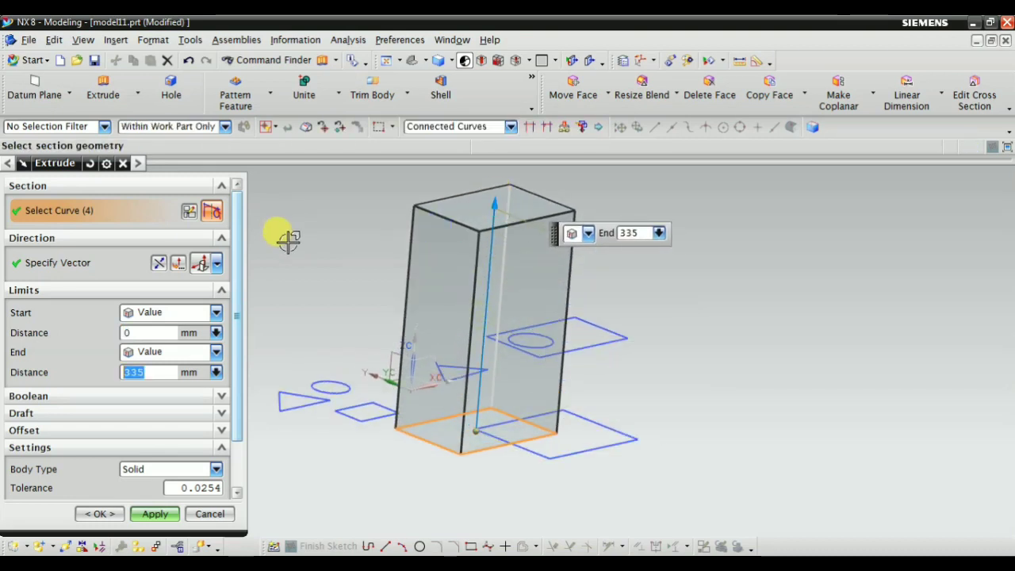
scroll(140, 345, down, 2)
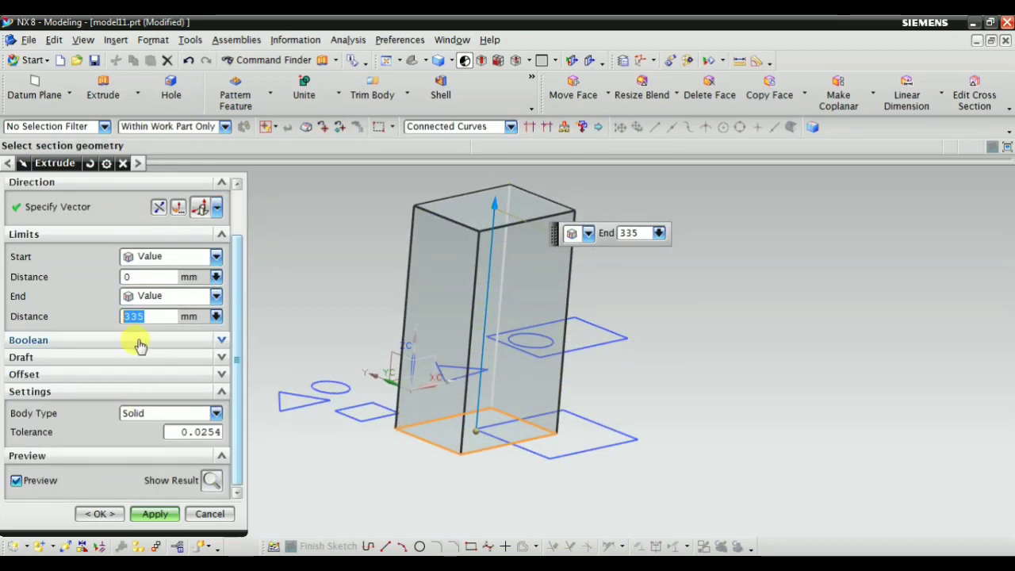
Step: Switch the end limit to Symmetric Value with a 100 mm distance
click(161, 296)
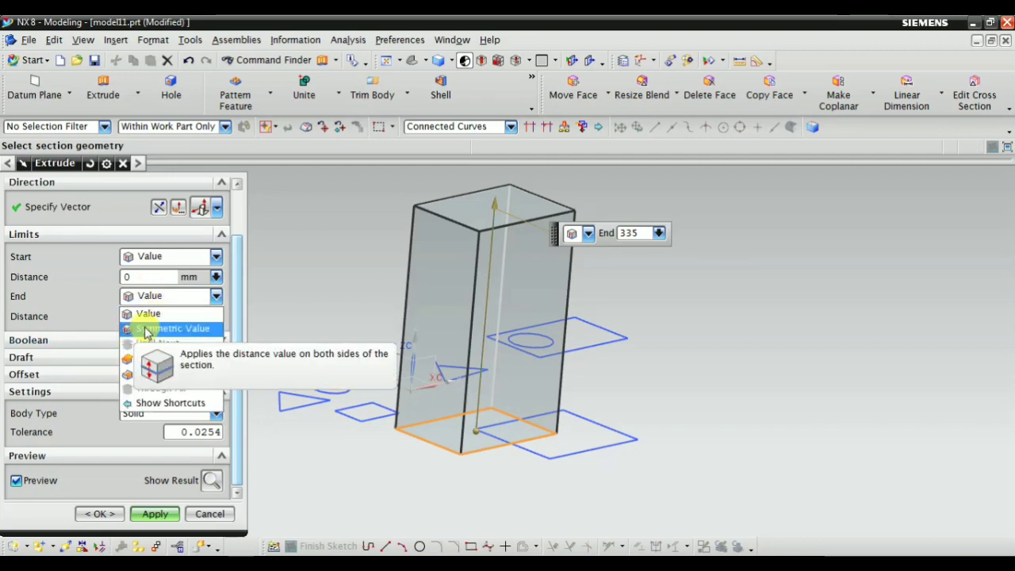
click(145, 330)
scroll(490, 316, down, 2)
scroll(412, 349, up, 1)
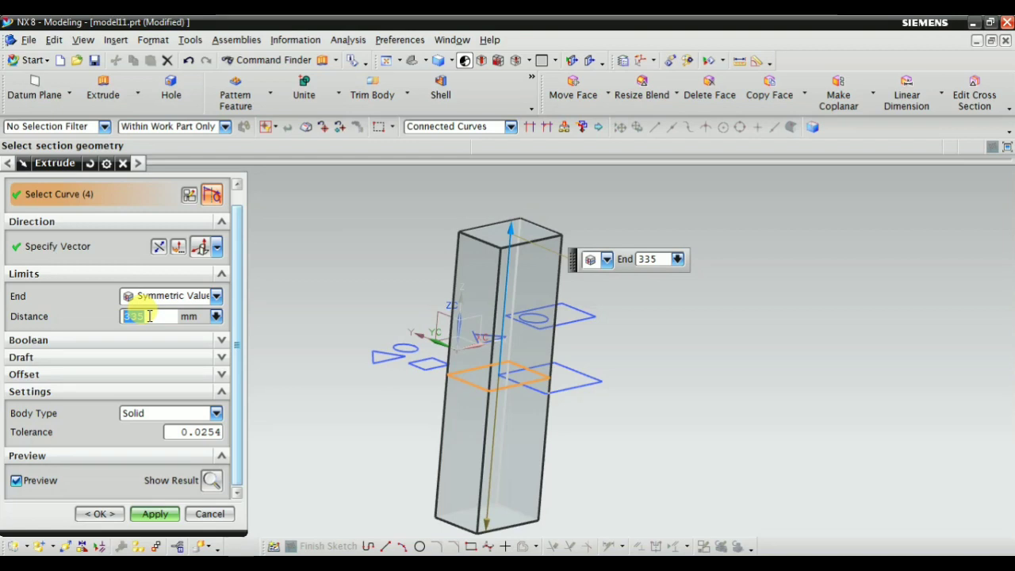
middle_drag(432, 435, 467, 402)
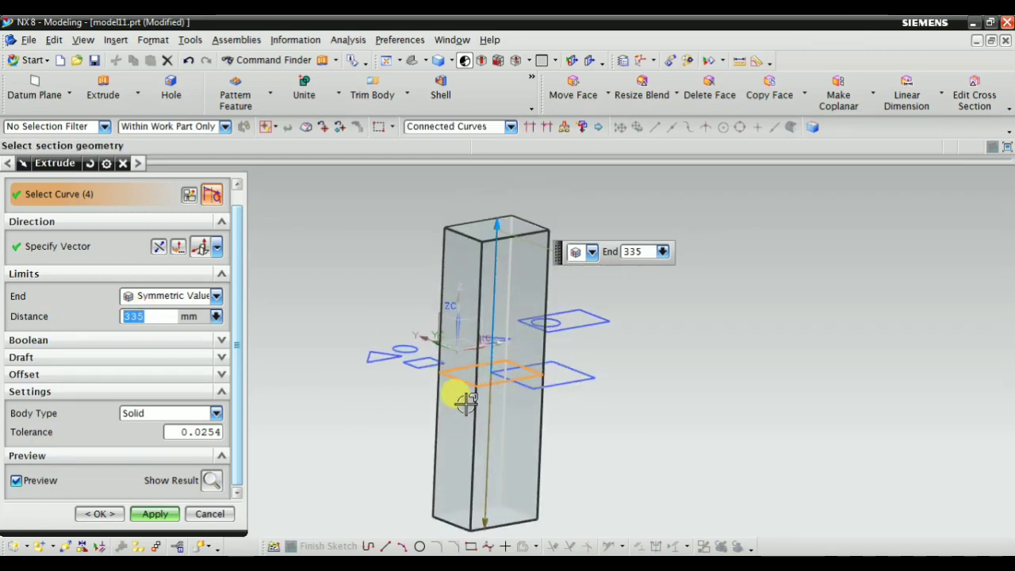
text(100)
key(Return)
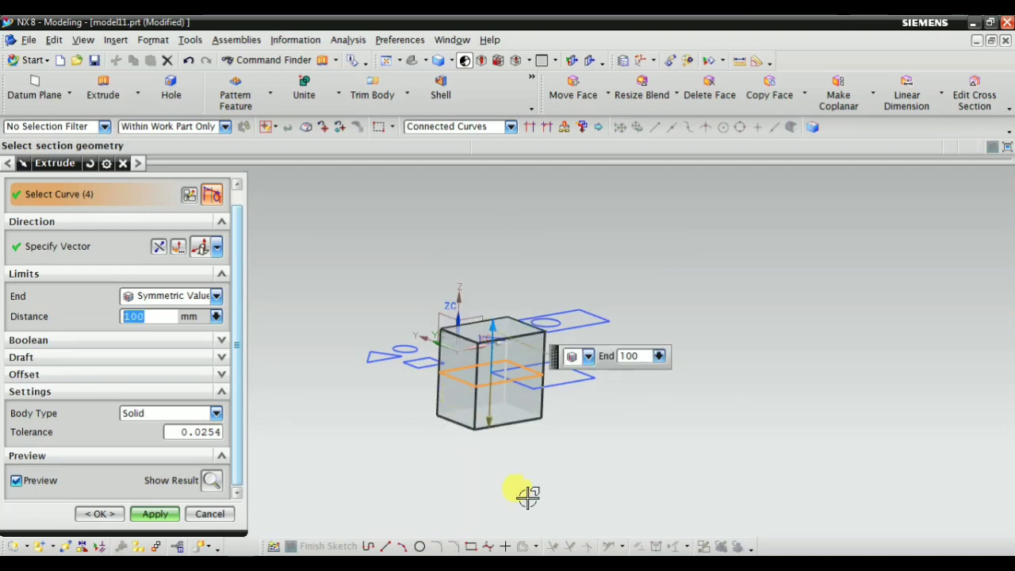
Step: Drag the symmetric distance down to 95 mm on each side
middle_drag(529, 497, 331, 381)
mouse_move(415, 410)
middle_down()
mouse_move(426, 342)
mouse_move(373, 333)
middle_up()
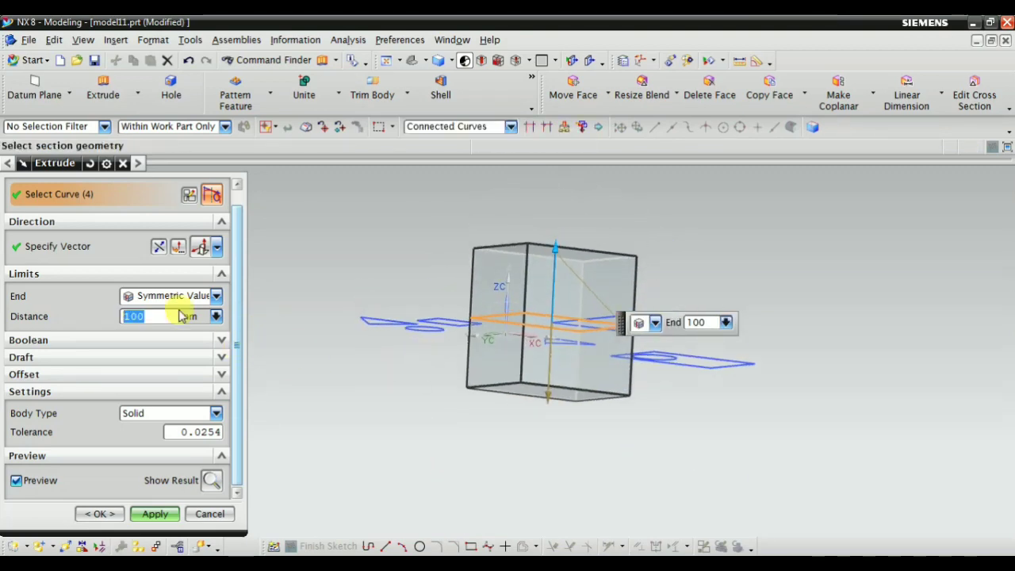
mouse_move(343, 407)
middle_down()
mouse_move(340, 447)
mouse_move(646, 426)
mouse_move(588, 394)
mouse_move(594, 386)
mouse_move(510, 295)
mouse_move(564, 419)
mouse_move(453, 317)
mouse_move(521, 227)
middle_up()
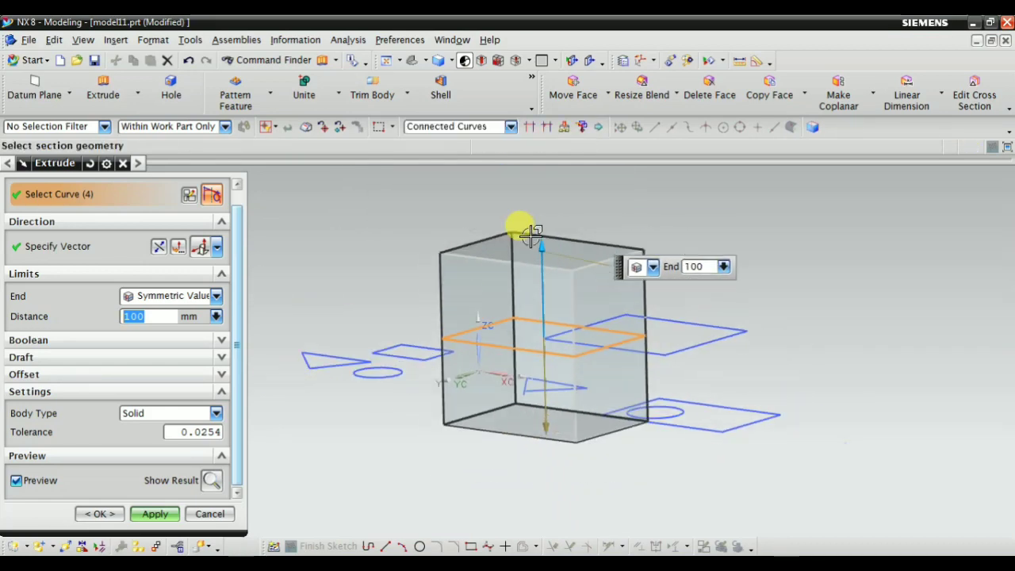
mouse_move(543, 250)
mouse_down()
mouse_move(534, 267)
mouse_move(553, 223)
mouse_move(547, 267)
mouse_move(544, 234)
mouse_up()
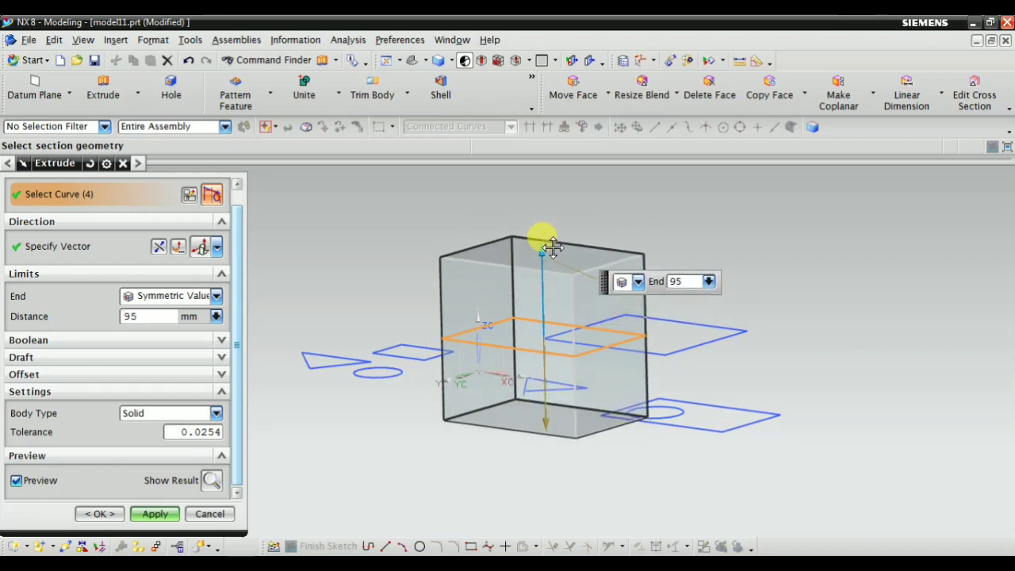
click(190, 295)
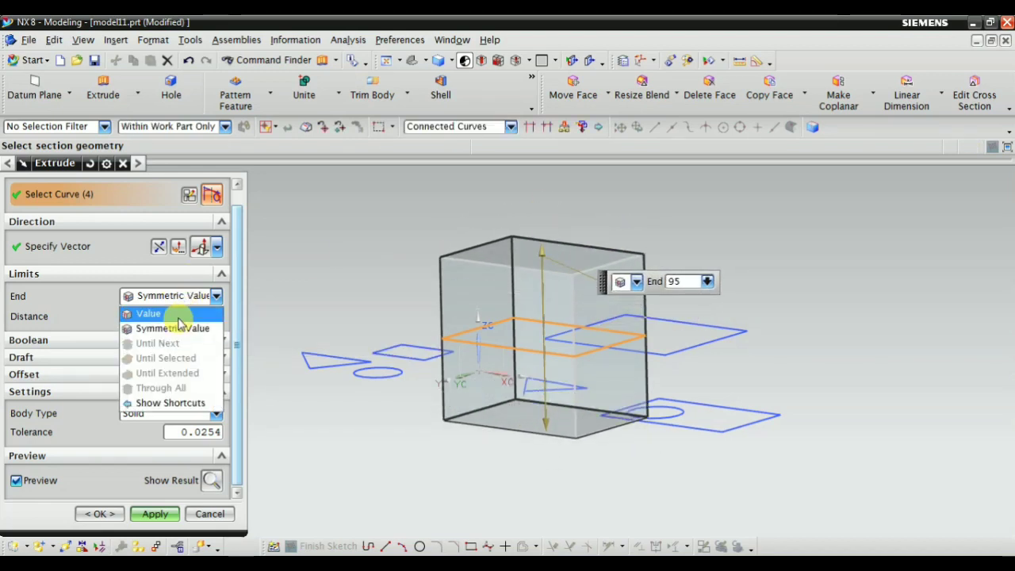
Step: Switch the end limit back to Value and set the start distance to 0
click(178, 316)
click(155, 316)
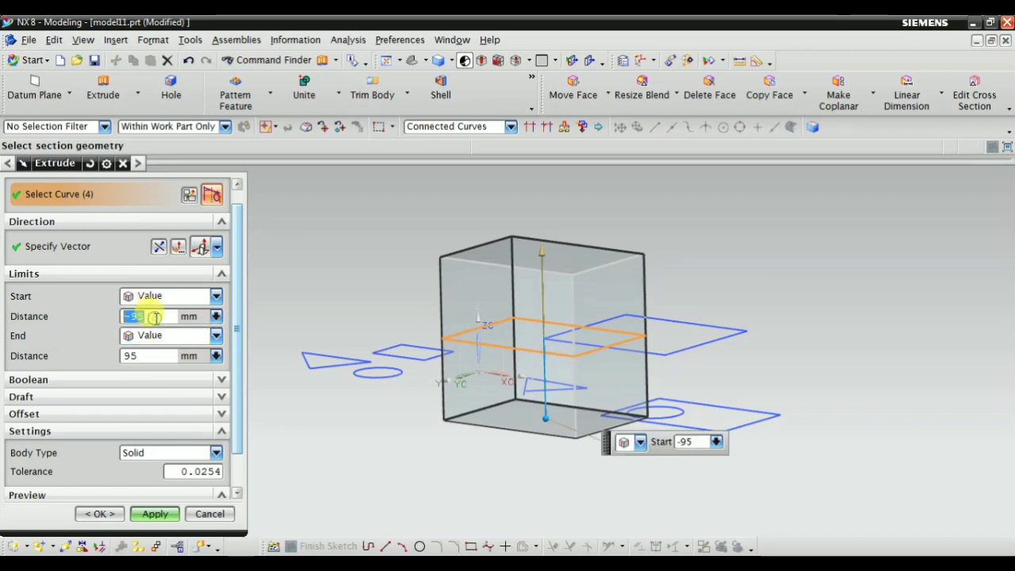
text(0)
key(Return)
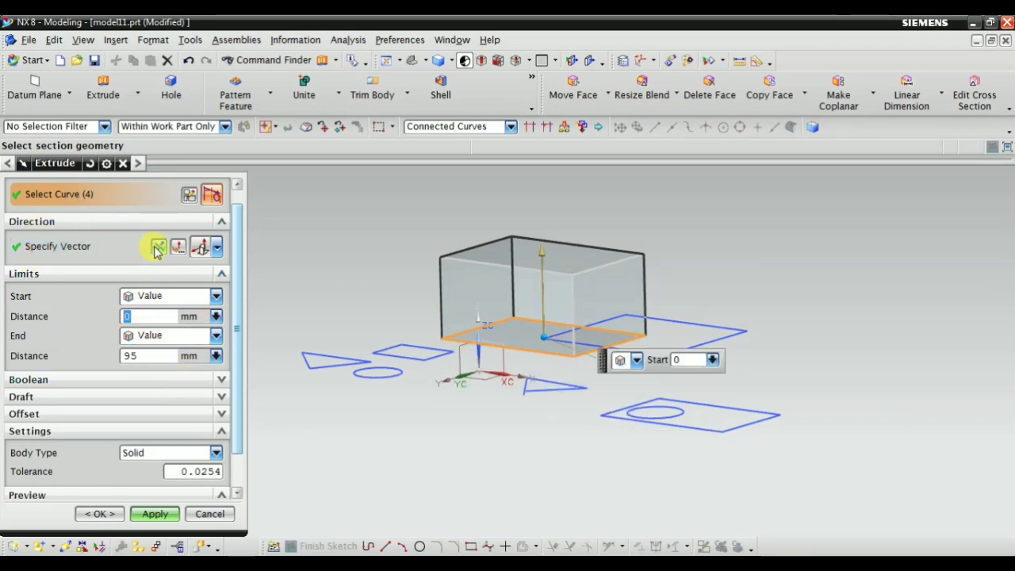
mouse_move(483, 390)
middle_down()
mouse_move(450, 389)
mouse_move(488, 426)
mouse_move(392, 399)
mouse_move(342, 340)
mouse_move(443, 407)
middle_up()
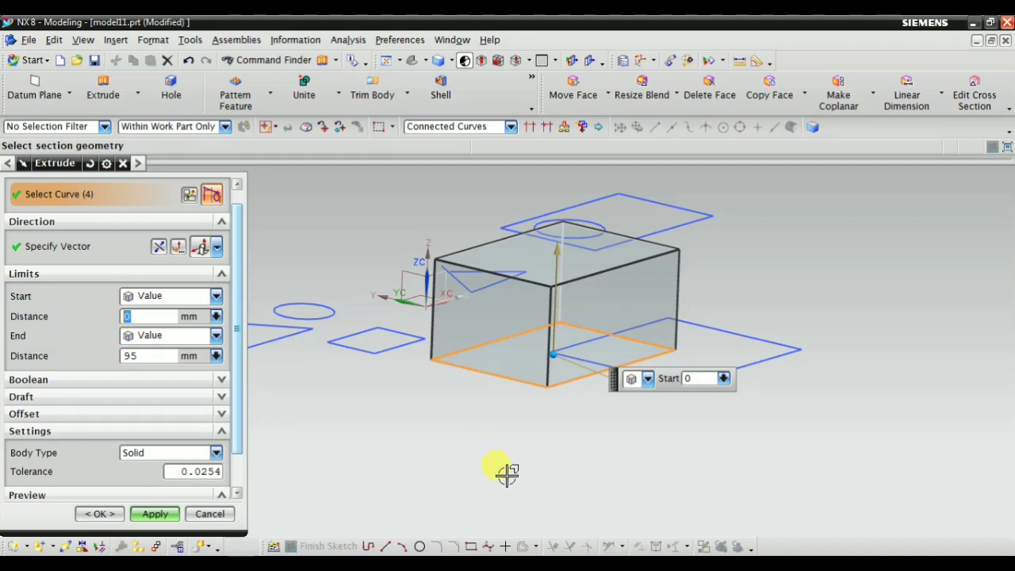
mouse_move(507, 474)
middle_down()
mouse_move(431, 358)
mouse_move(450, 394)
middle_up()
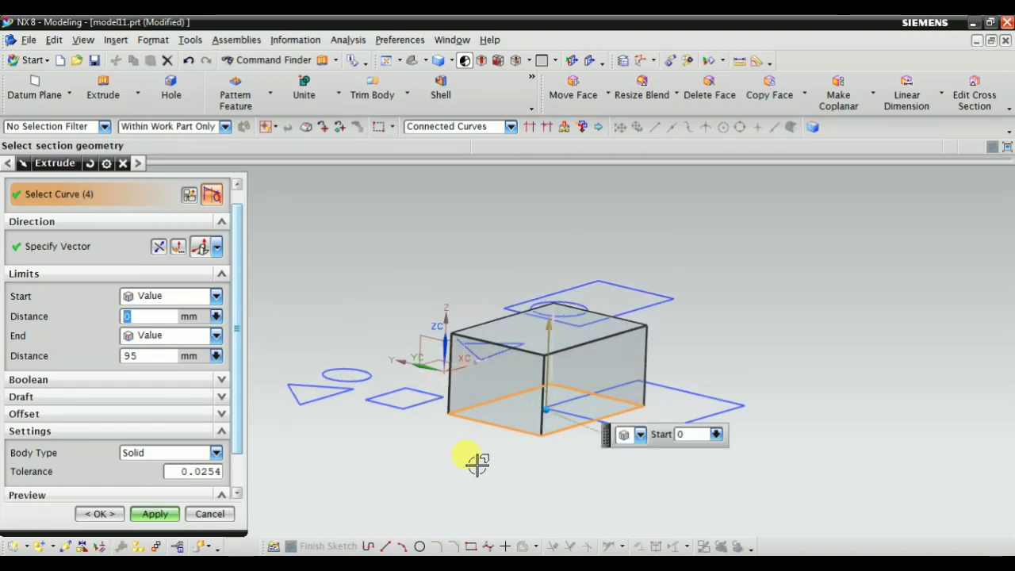
middle_drag(476, 464, 442, 480)
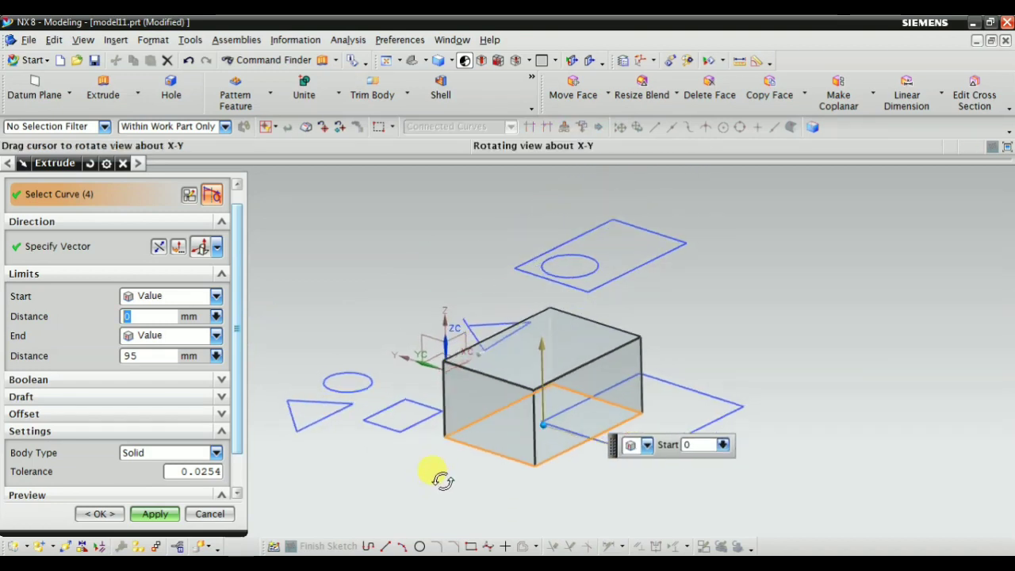
Step: Set the extrusion direction vector type to Inferred
click(217, 247)
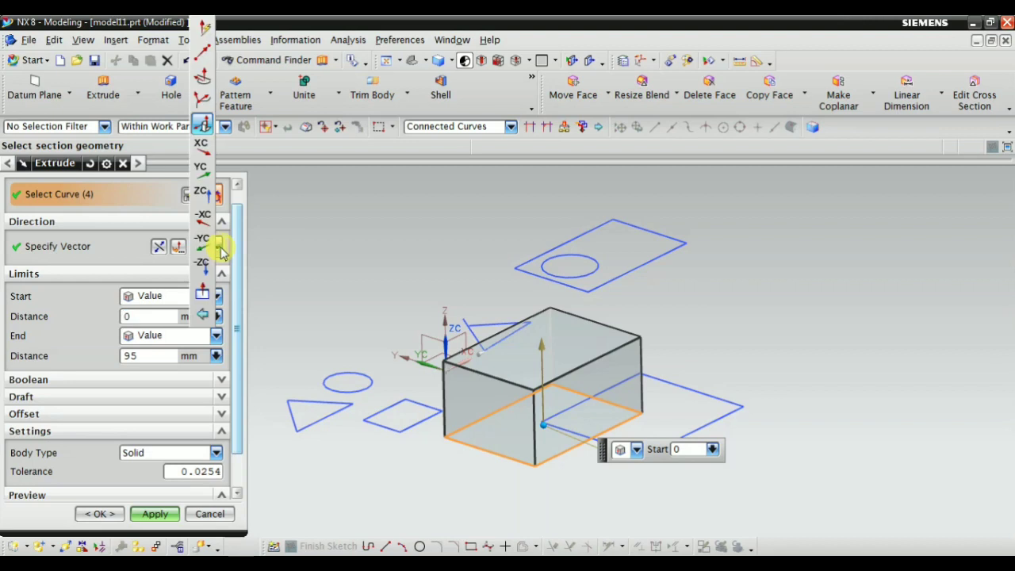
click(203, 29)
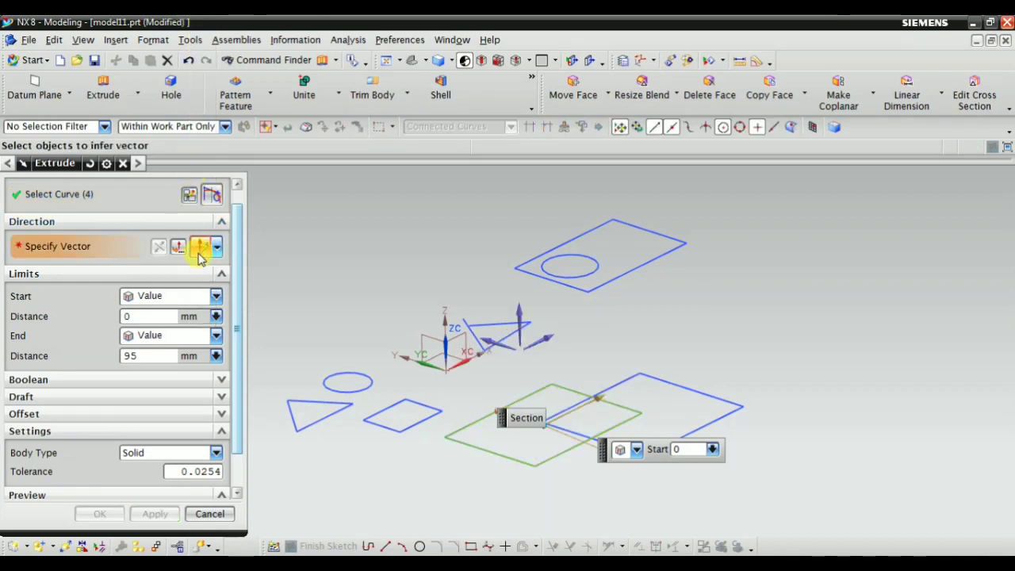
mouse_move(416, 383)
middle_down()
mouse_move(397, 417)
mouse_move(392, 390)
mouse_move(404, 411)
mouse_move(386, 386)
middle_up()
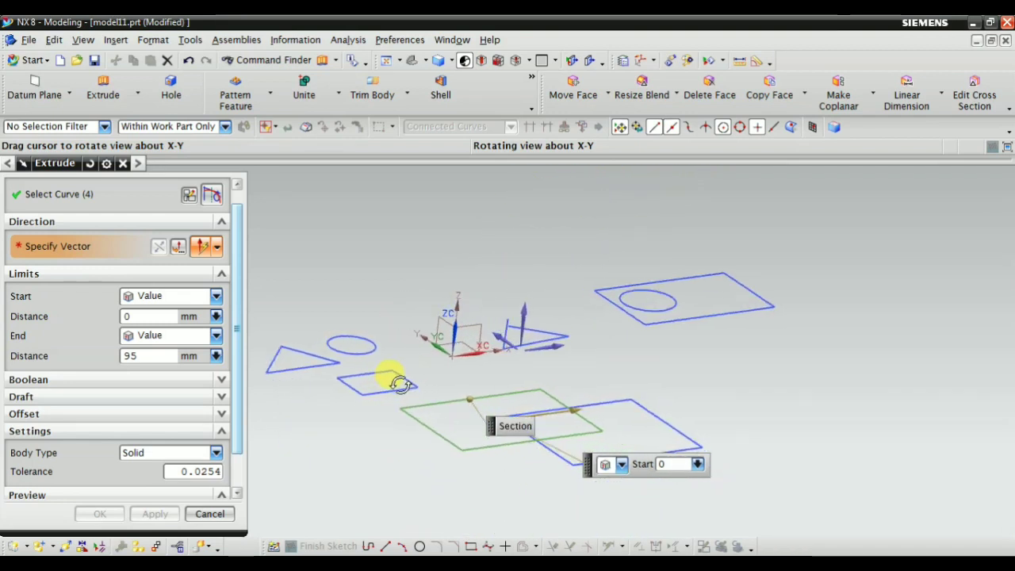
Step: Cancel the extrusion and create a new sketch on the datum plane
click(208, 514)
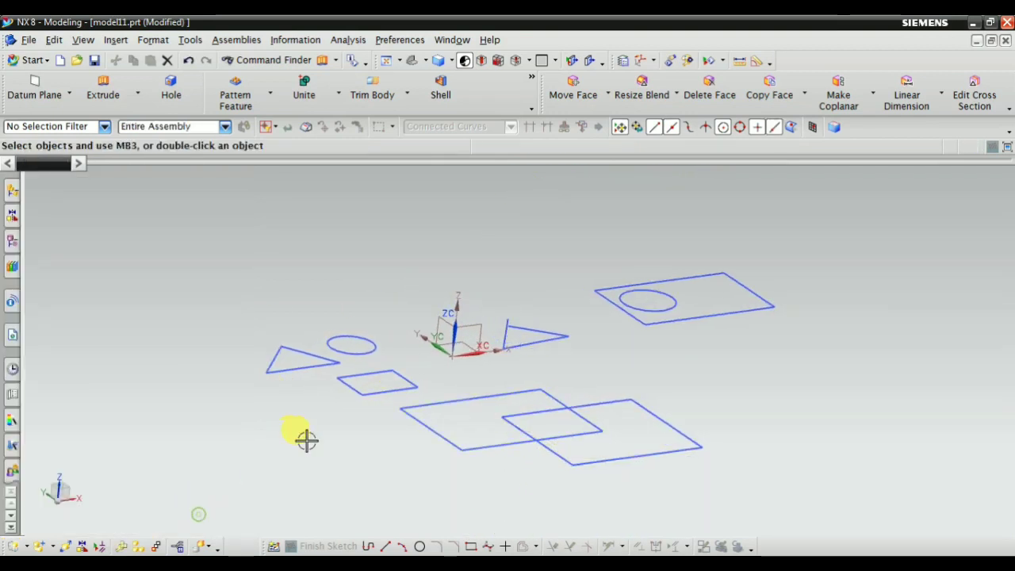
mouse_move(306, 437)
middle_down()
mouse_move(397, 389)
mouse_move(376, 410)
mouse_move(400, 262)
middle_up()
key(Escape)
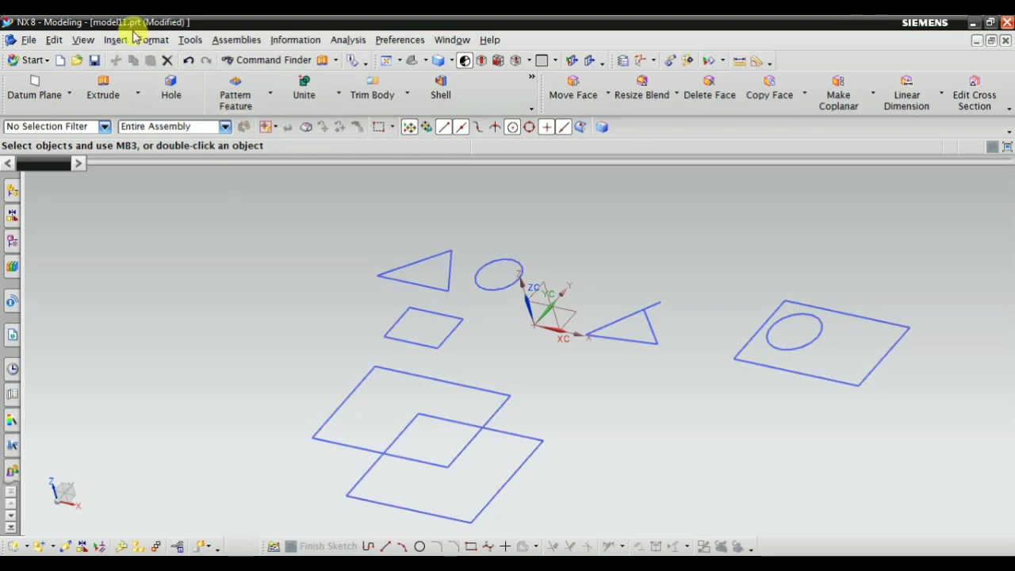
click(115, 40)
click(129, 74)
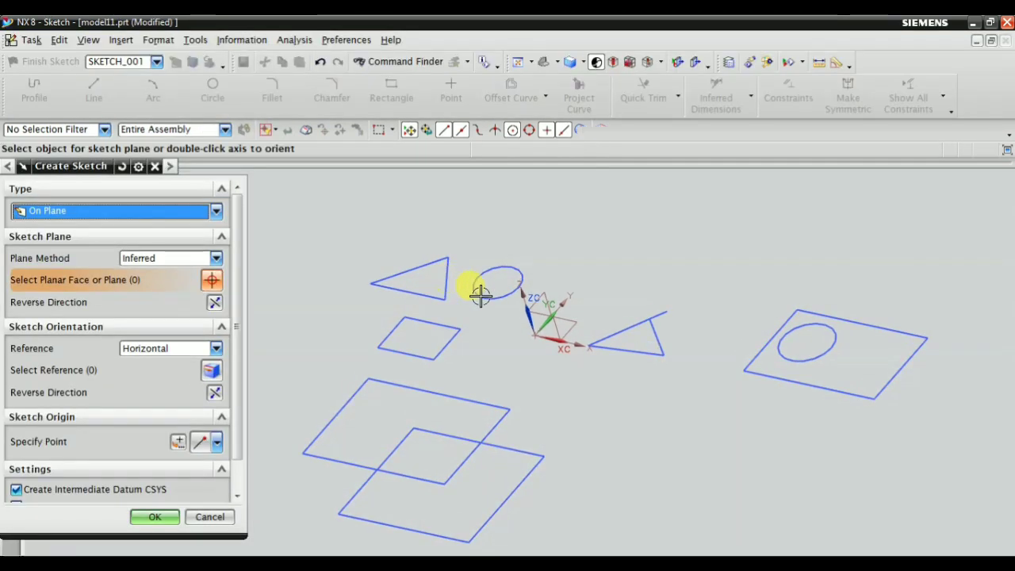
click(546, 331)
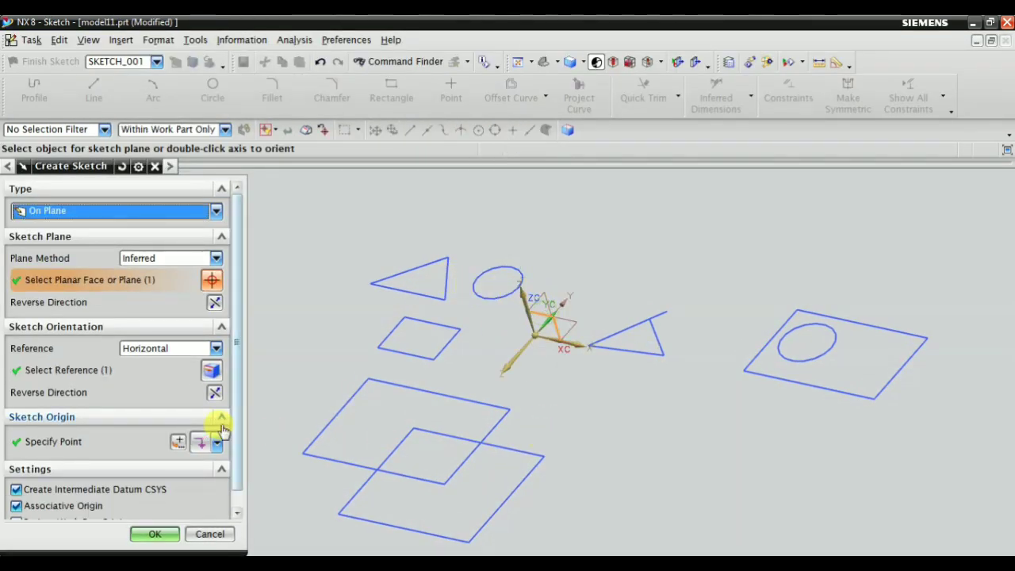
click(124, 531)
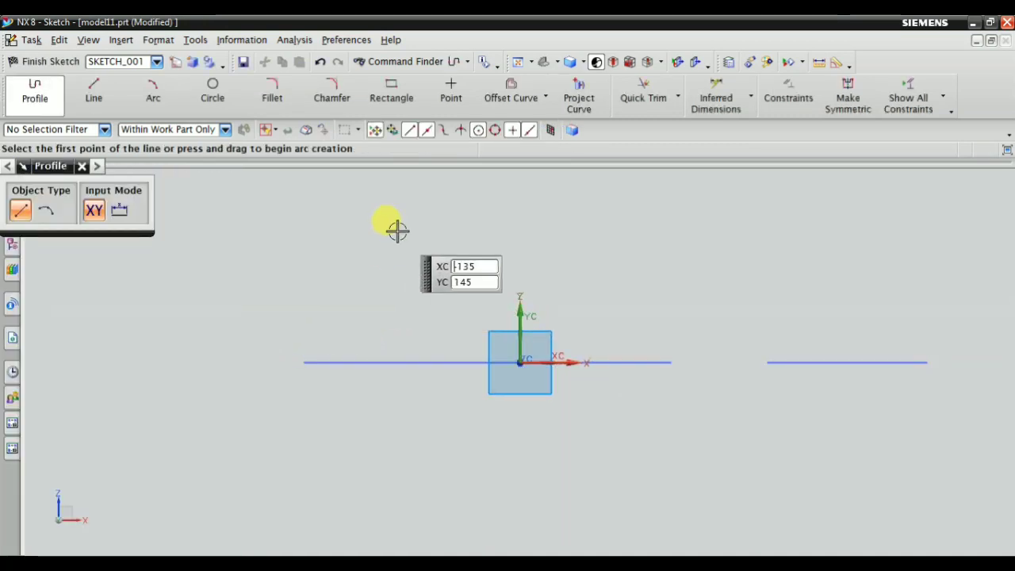
Step: Draw a 345 mm line at 54° from the origin and finish the sketch
click(97, 92)
middle_drag(567, 265, 530, 378)
click(524, 358)
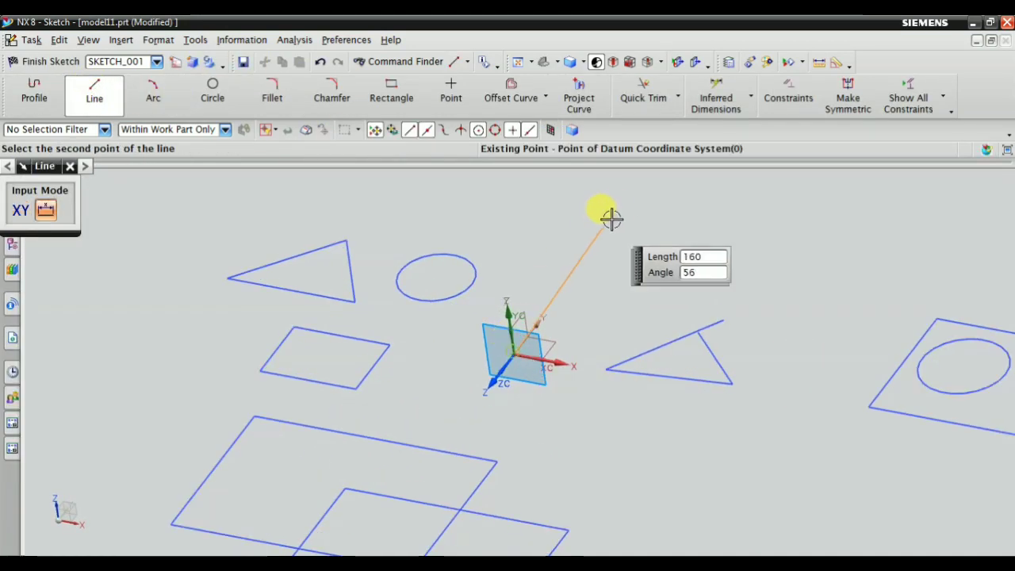
middle_drag(612, 218, 556, 275)
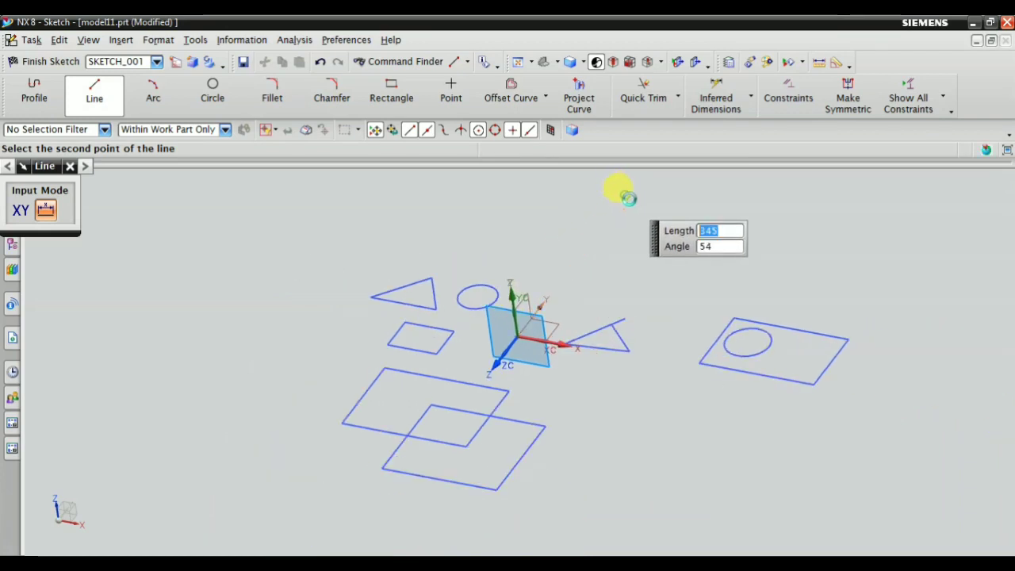
click(627, 197)
key(Escape)
middle_drag(494, 268, 537, 249)
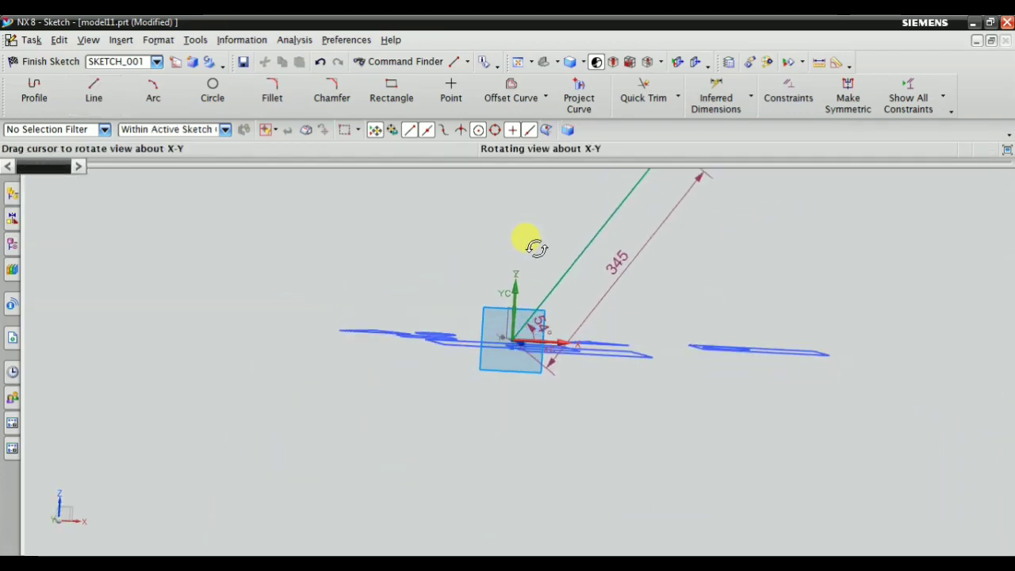
click(39, 61)
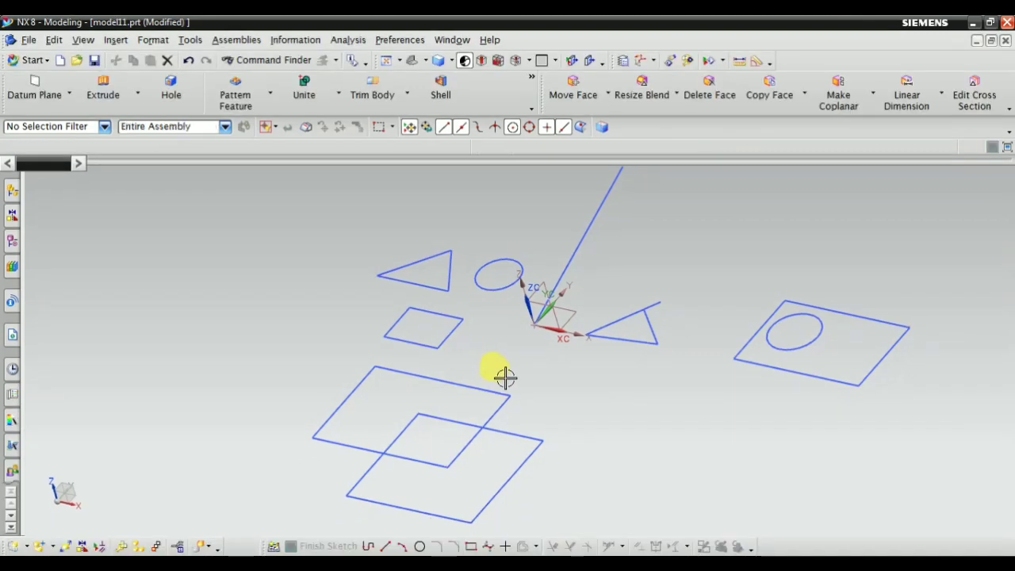
Step: Start an extrusion of the left overlapping rectangle using Connected Curves
middle_drag(506, 379, 595, 395)
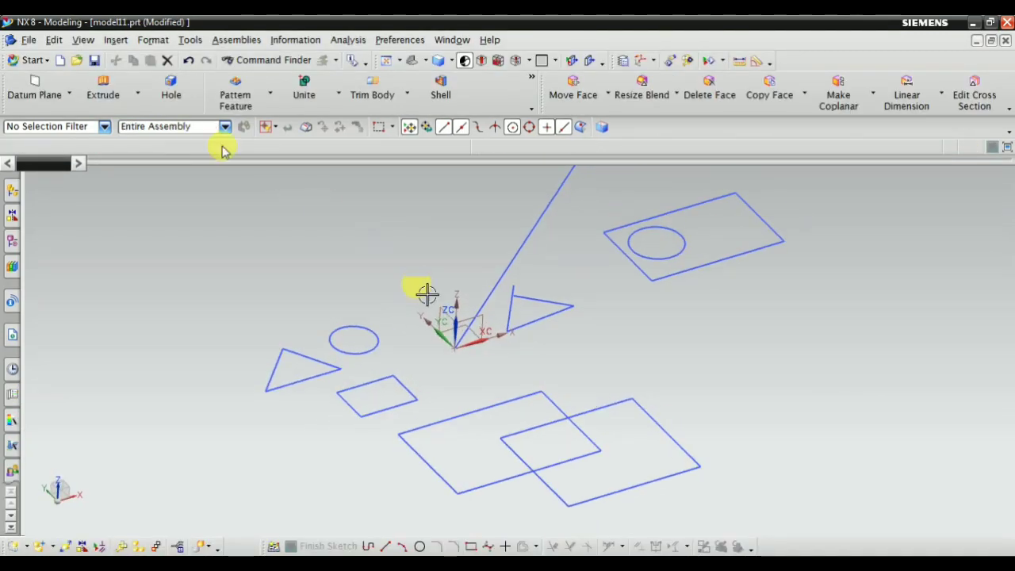
click(101, 87)
click(453, 126)
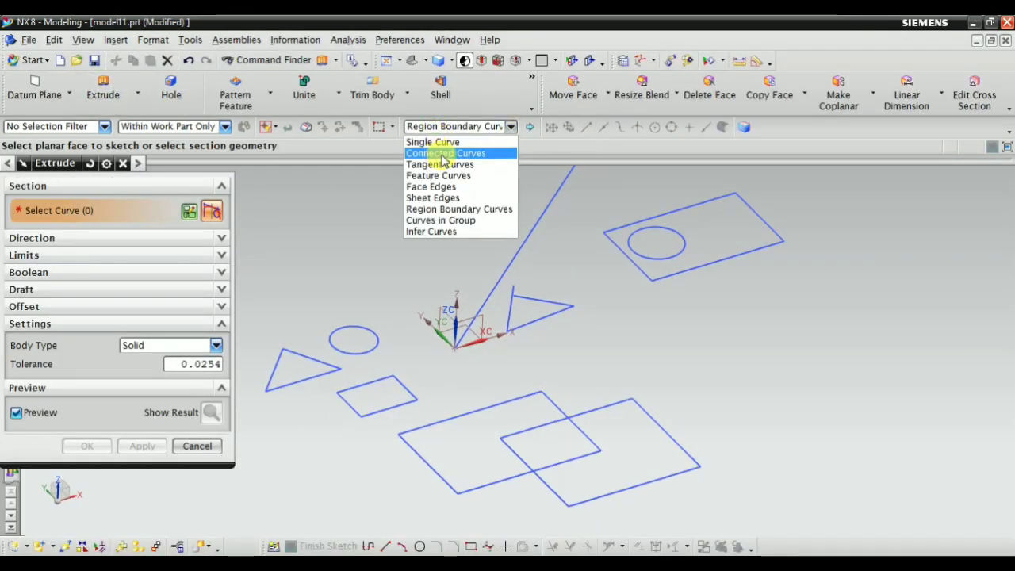
click(445, 153)
click(466, 403)
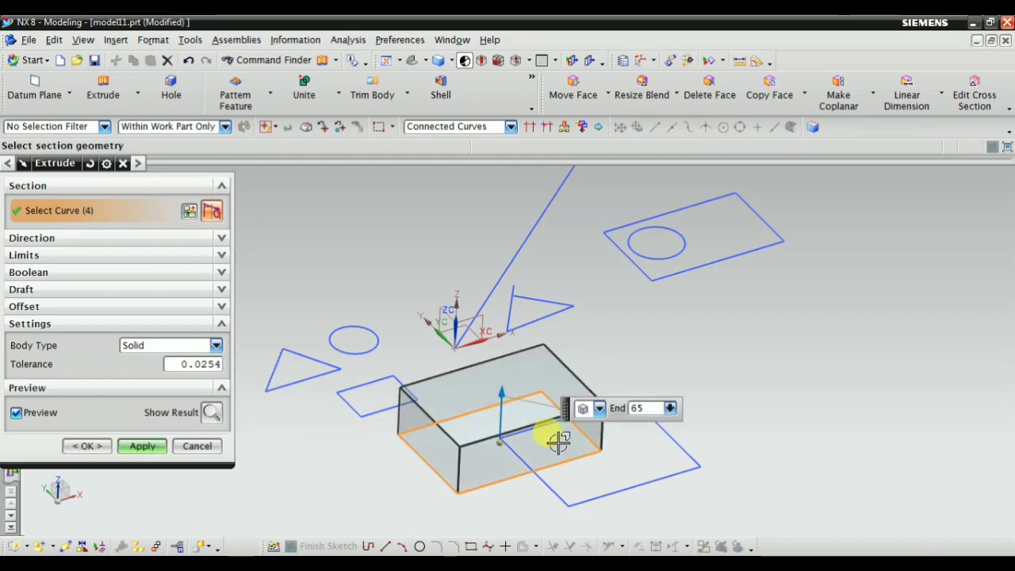
scroll(559, 443, up, 2)
Step: Expand the Direction and Limits settings and choose an Inferred vector
click(71, 241)
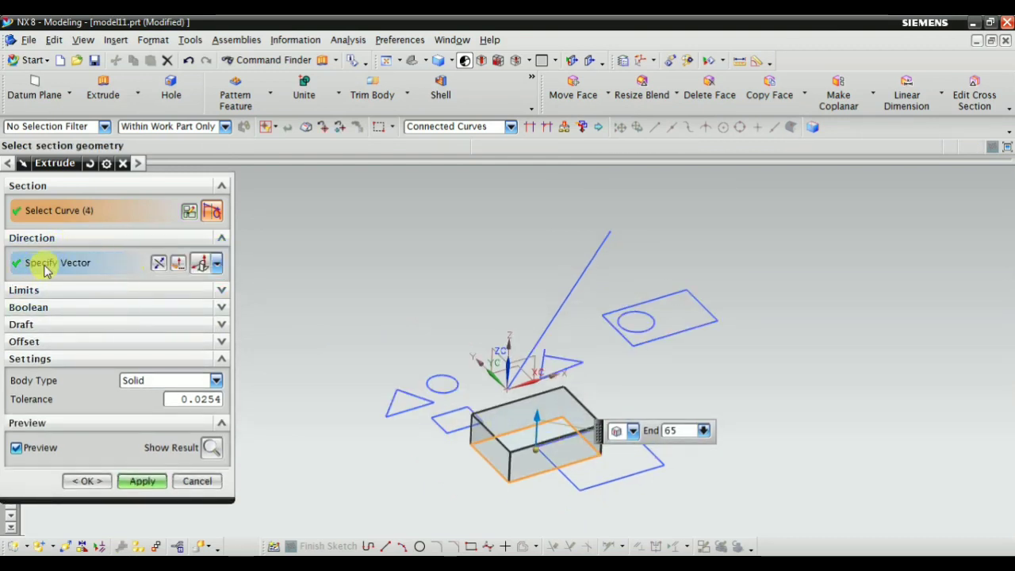
click(82, 290)
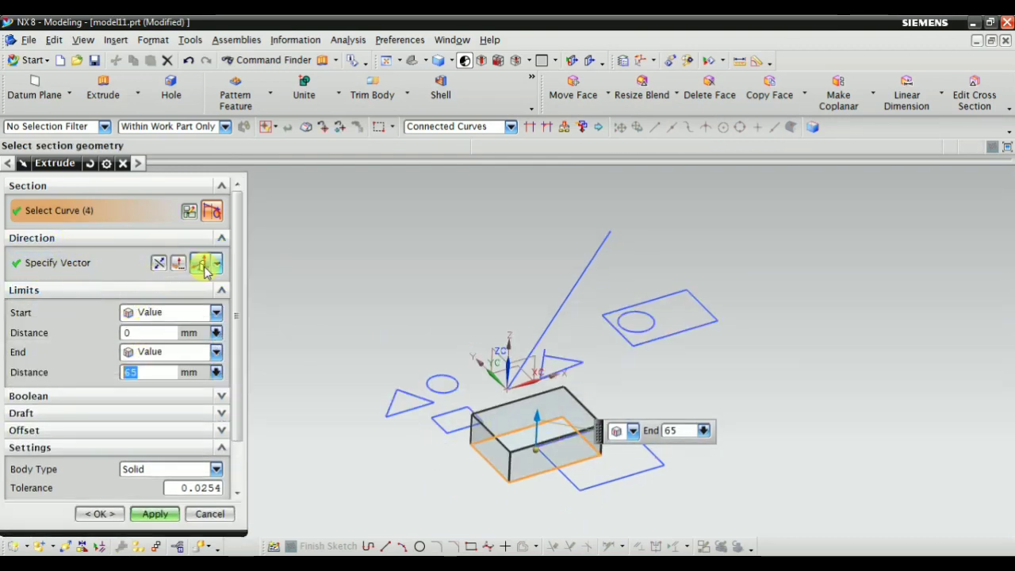
click(208, 263)
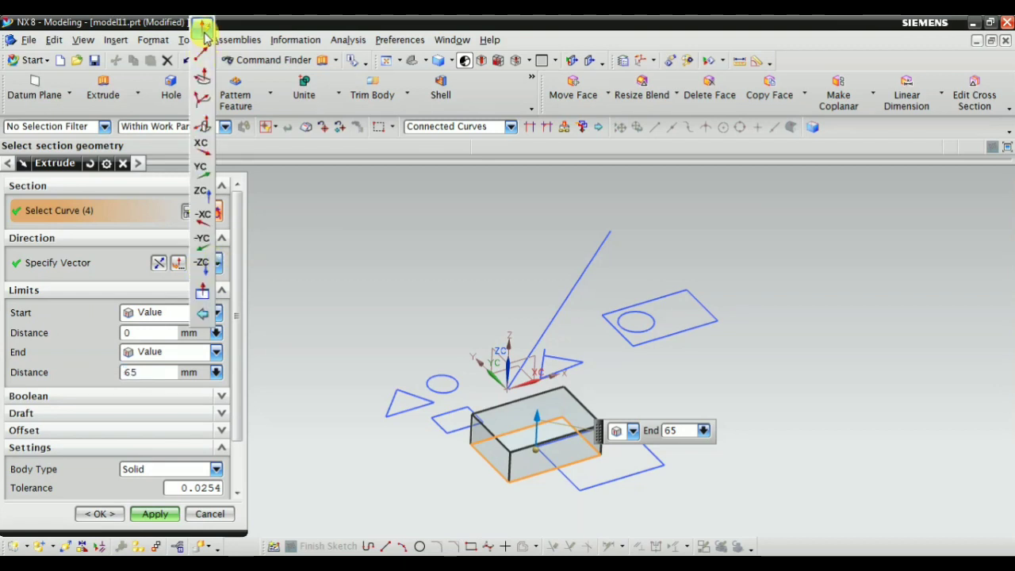
click(204, 31)
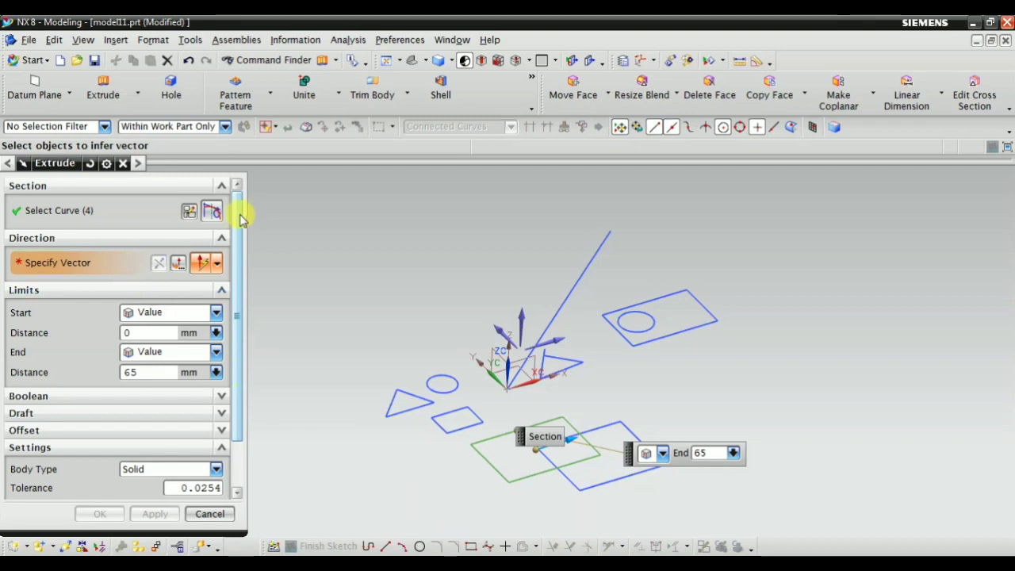
Step: Set the extrusion direction along Z and stretch the end to 120
click(212, 211)
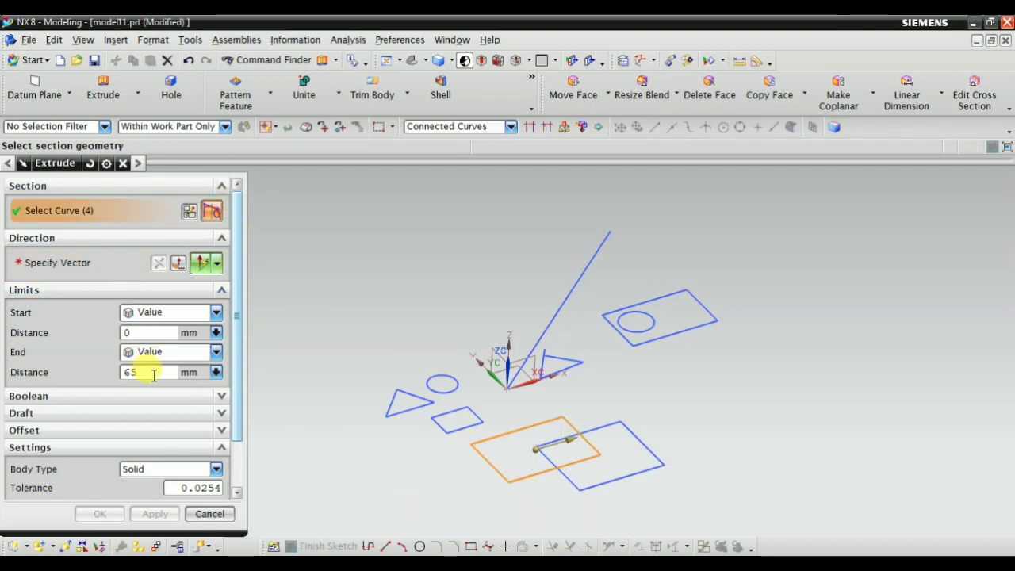
scroll(493, 527, up, 2)
click(214, 268)
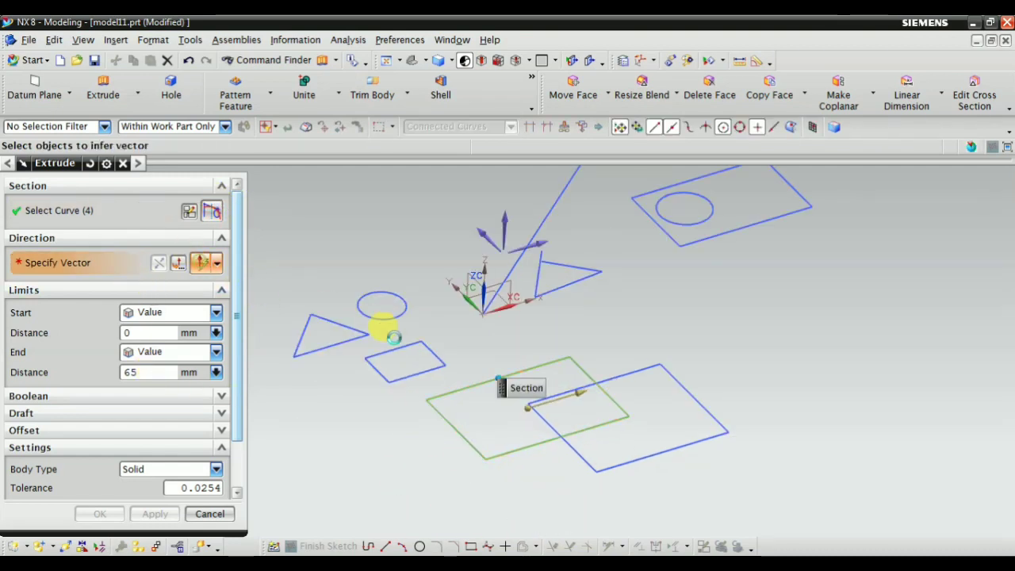
click(504, 224)
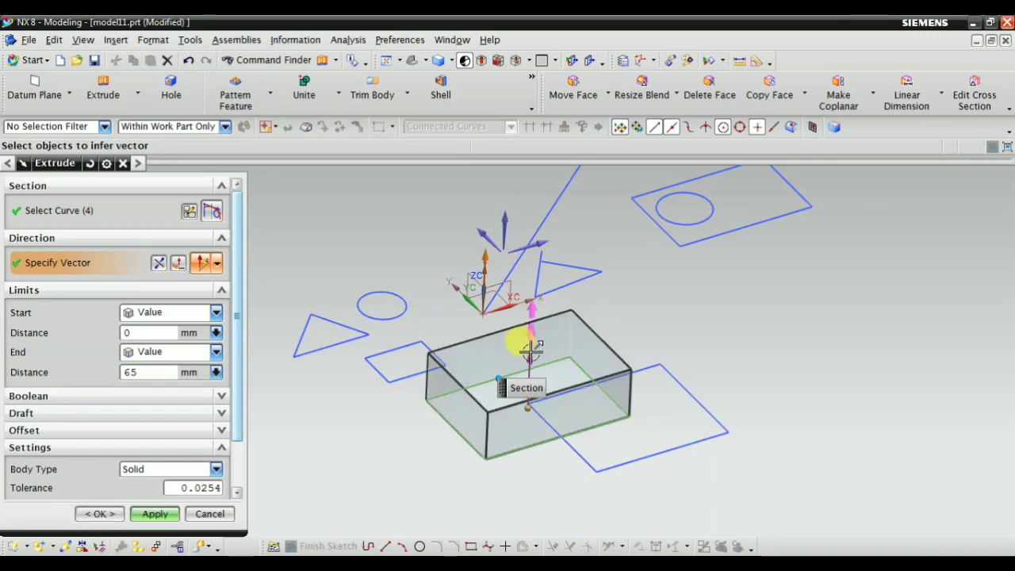
drag(530, 350, 516, 302)
mouse_move(516, 301)
middle_down()
mouse_move(435, 397)
mouse_move(331, 389)
middle_up()
mouse_move(453, 415)
middle_down()
mouse_move(446, 384)
mouse_move(456, 380)
middle_up()
mouse_move(341, 270)
middle_down()
mouse_move(460, 268)
mouse_move(501, 242)
middle_up()
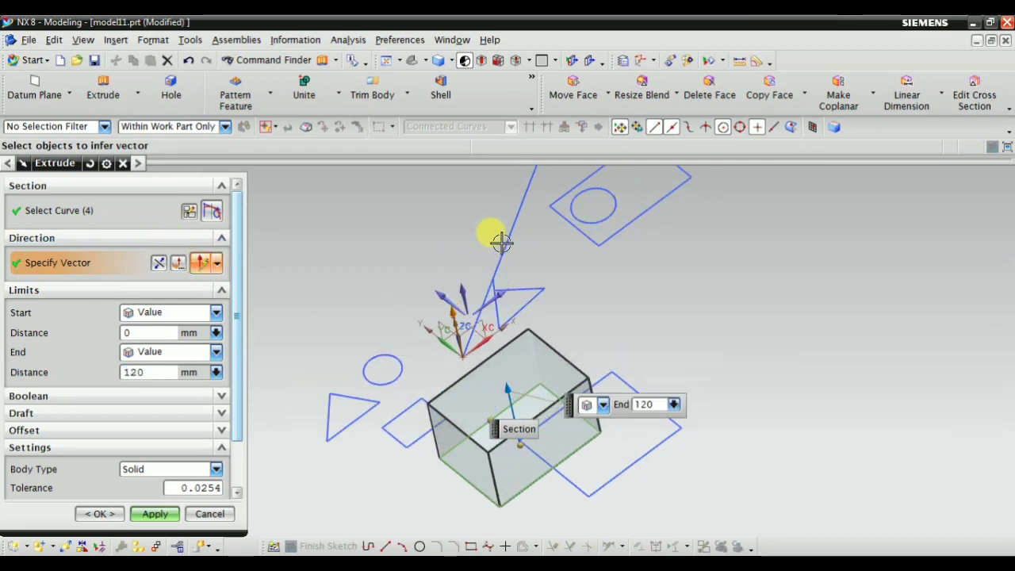
Step: Extrude along the slanted line to an end of 180, then clear that direction
click(513, 228)
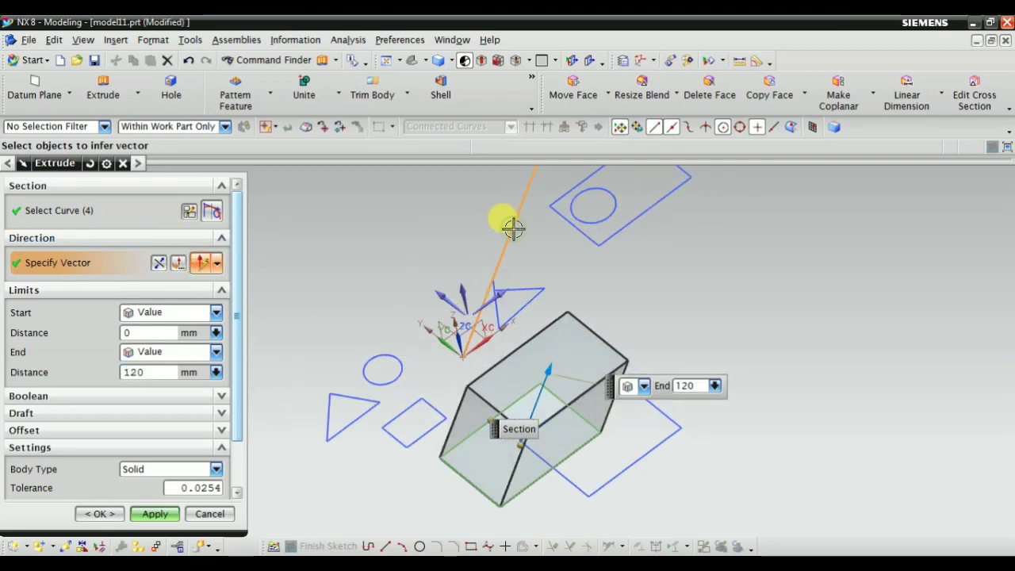
mouse_move(434, 406)
middle_down()
mouse_move(430, 294)
mouse_move(426, 333)
mouse_move(476, 441)
mouse_move(524, 428)
mouse_move(517, 415)
mouse_move(503, 437)
mouse_move(581, 266)
mouse_move(562, 317)
middle_up()
drag(582, 272, 594, 227)
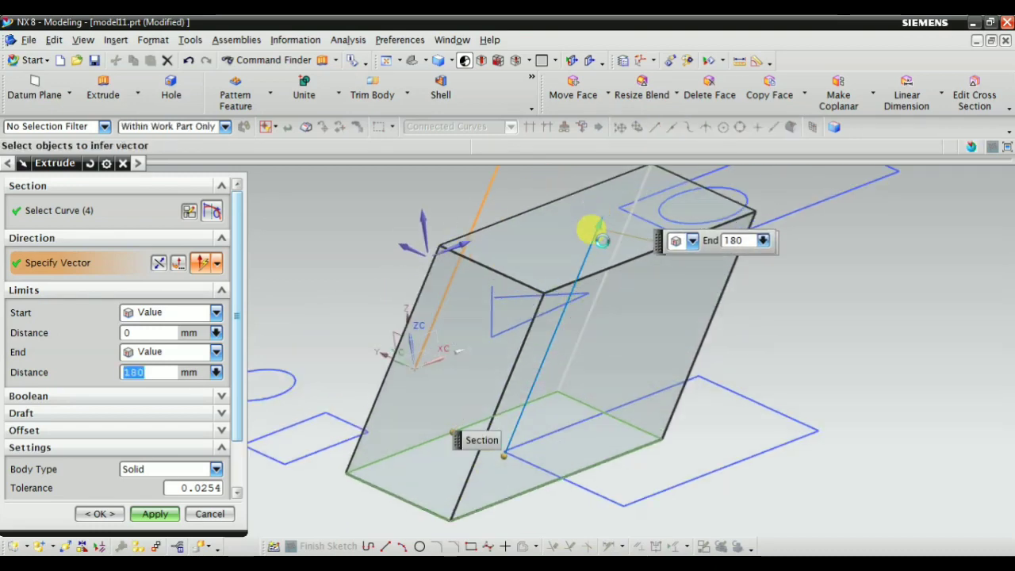
mouse_move(594, 227)
middle_down()
mouse_move(569, 367)
mouse_move(483, 358)
mouse_move(460, 386)
mouse_move(540, 367)
mouse_move(546, 390)
mouse_move(521, 424)
mouse_move(503, 421)
mouse_move(484, 336)
middle_up()
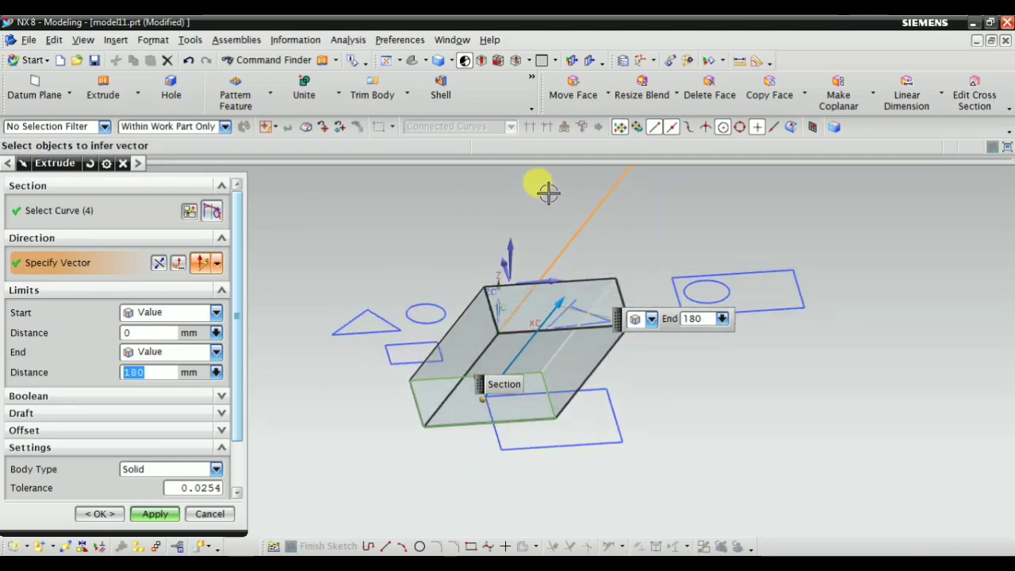
click(583, 227)
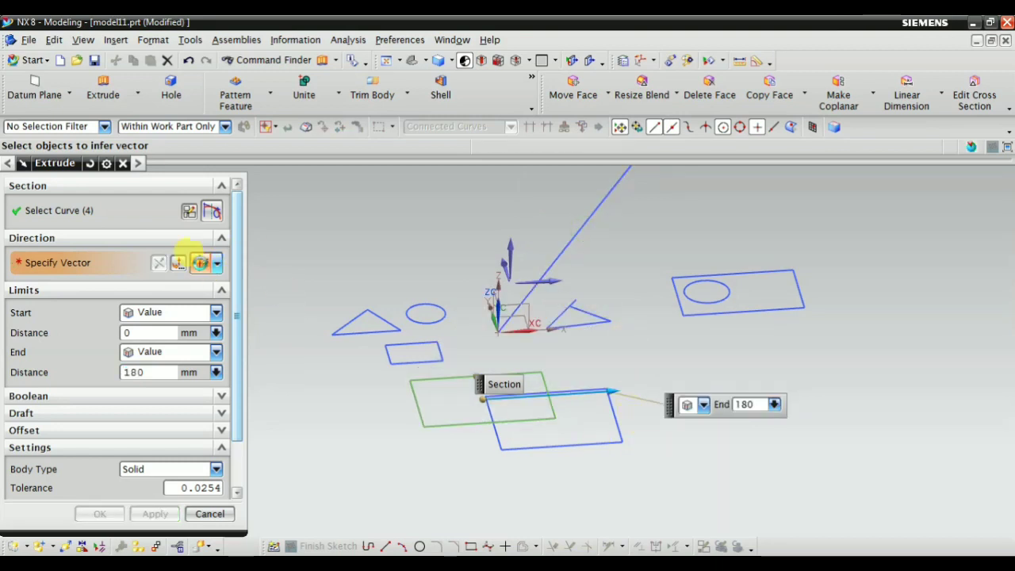
Step: Extrude 180 mm straight up along ZC and display the End limit options
middle_drag(402, 387, 426, 285)
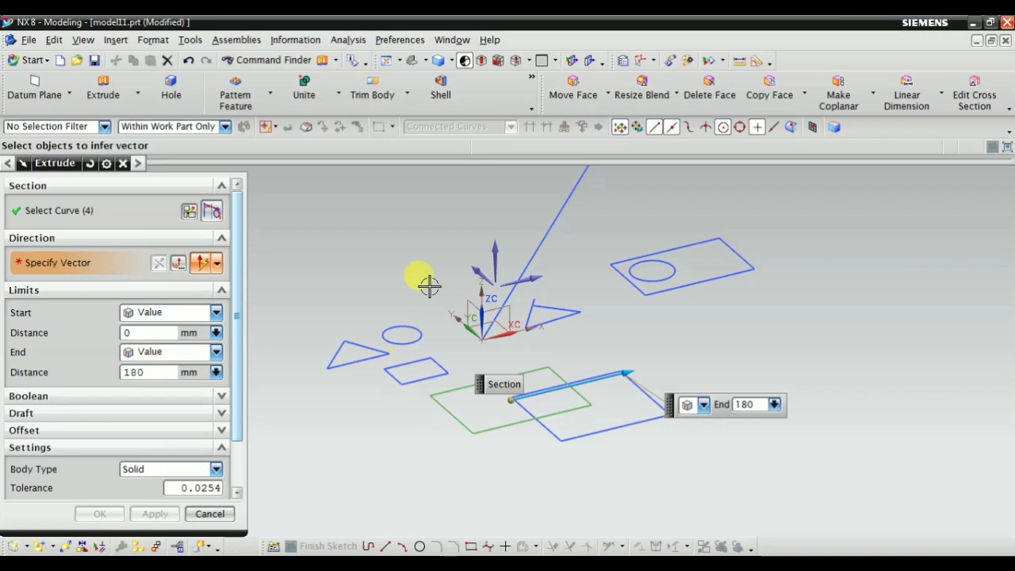
click(494, 248)
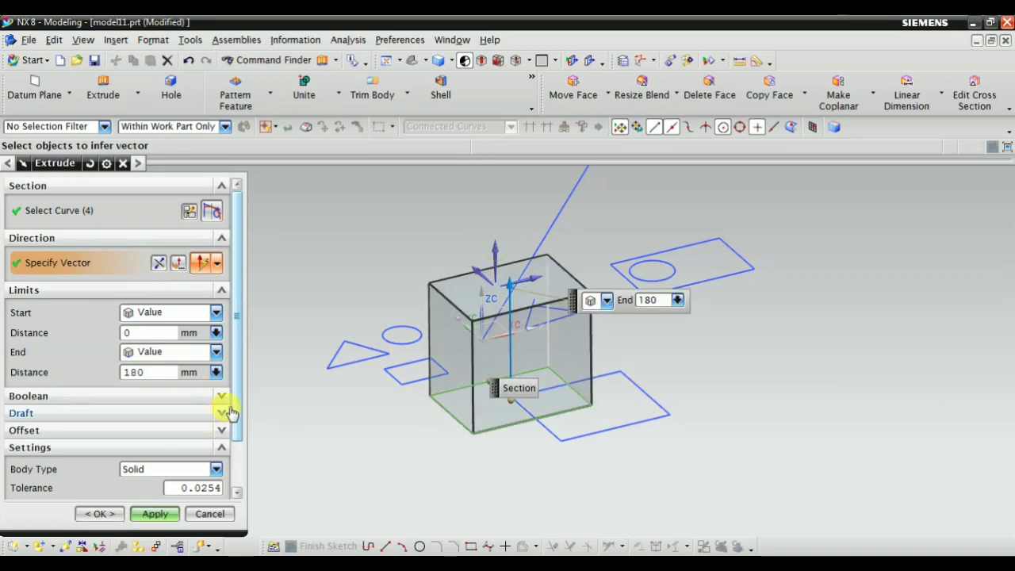
click(145, 355)
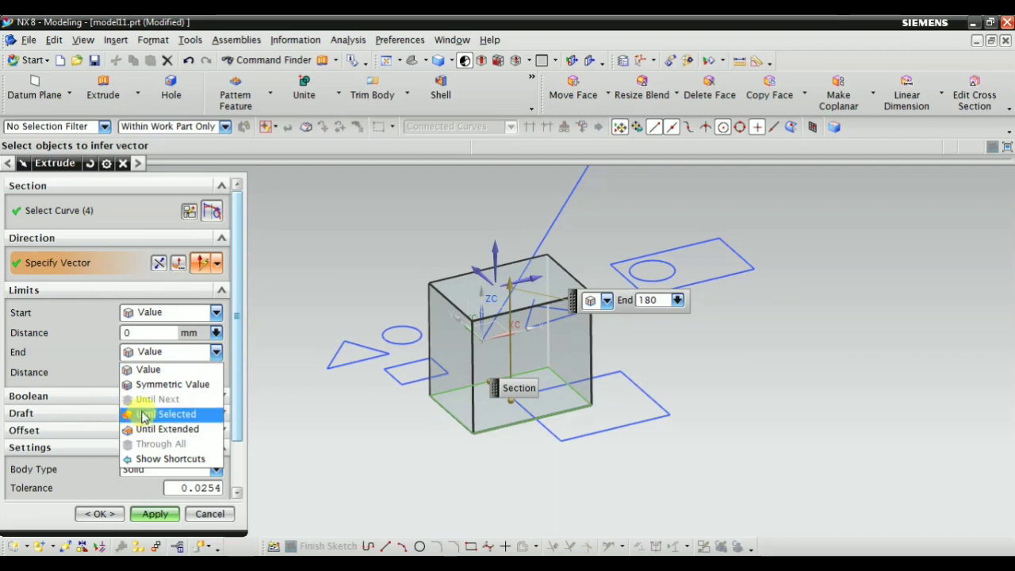
click(86, 355)
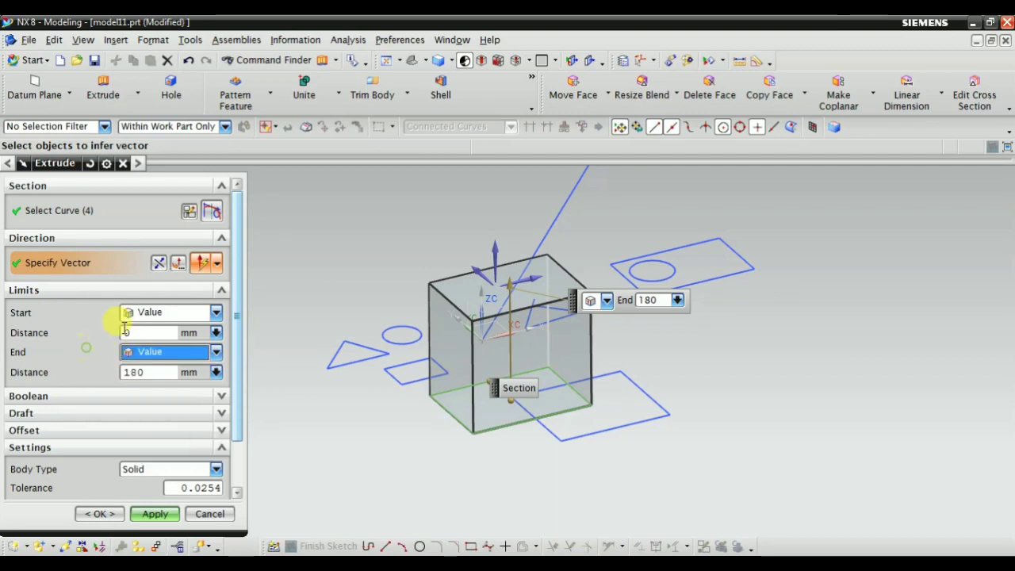
click(162, 355)
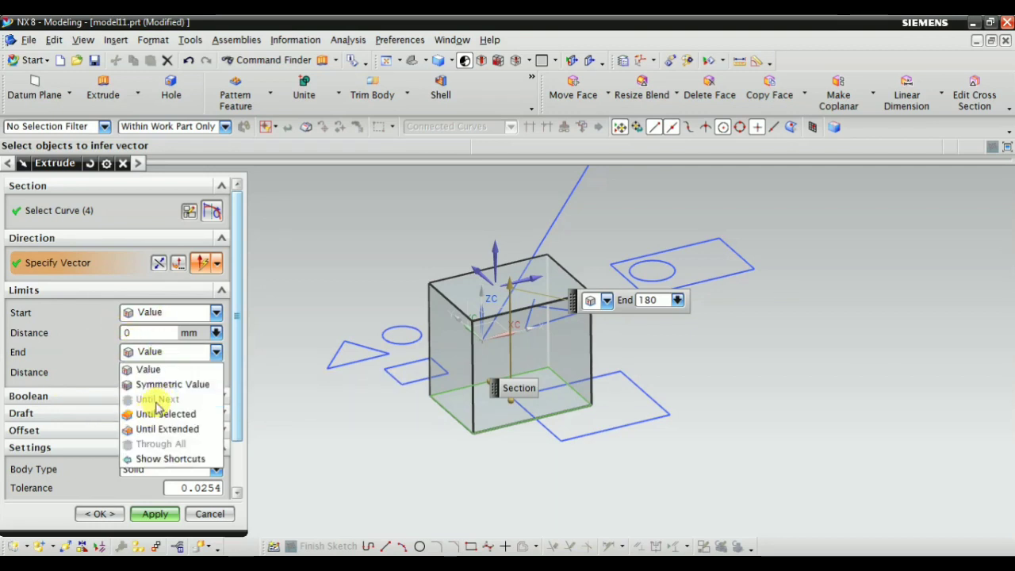
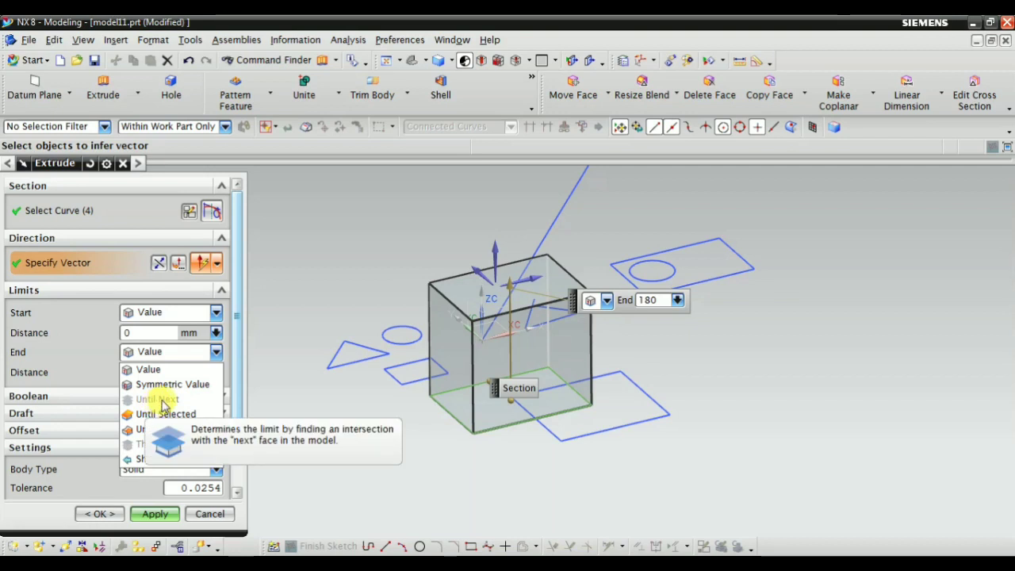
Step: Cancel the previous extrusion, leaving only the sketch curves
click(227, 510)
click(214, 513)
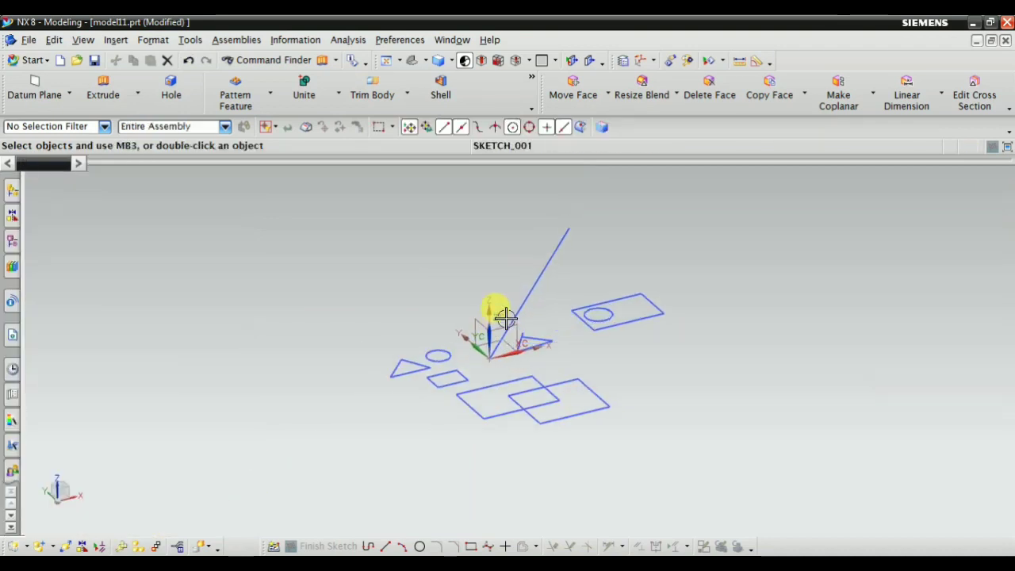
click(117, 41)
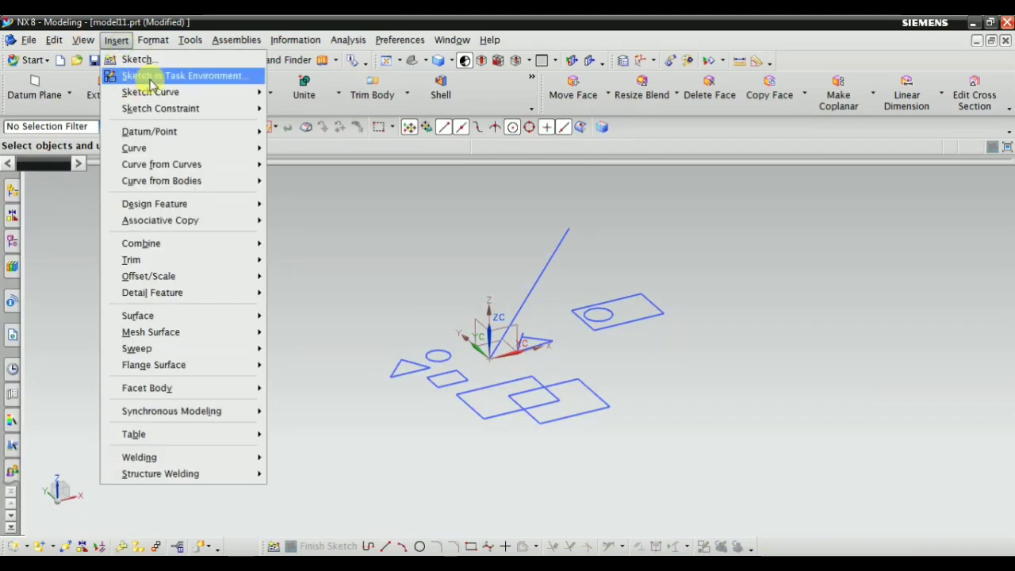
click(483, 298)
Step: Extrude a square with Connected Curves from start 340 to end 490 as a floating block
click(105, 87)
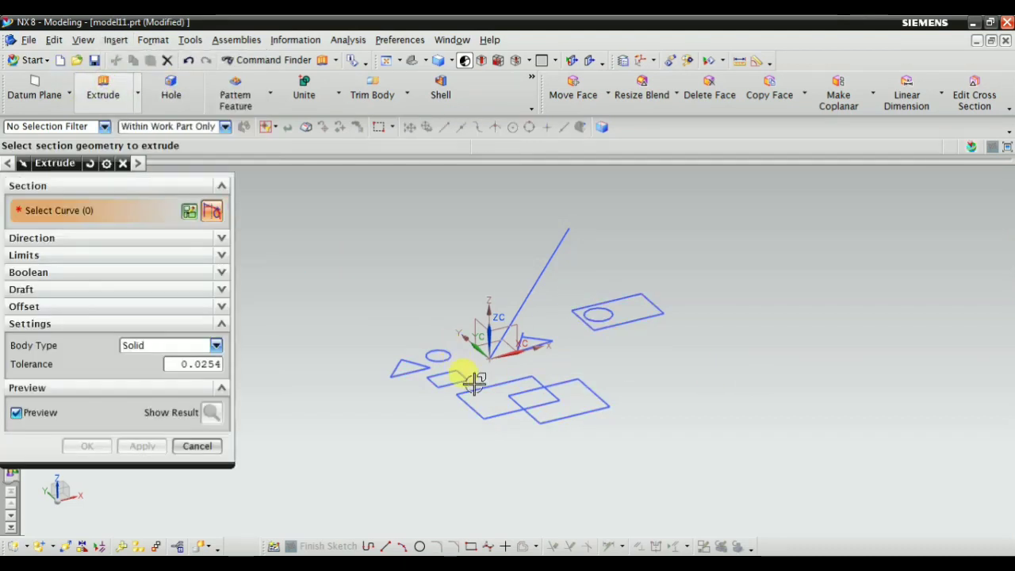
click(457, 128)
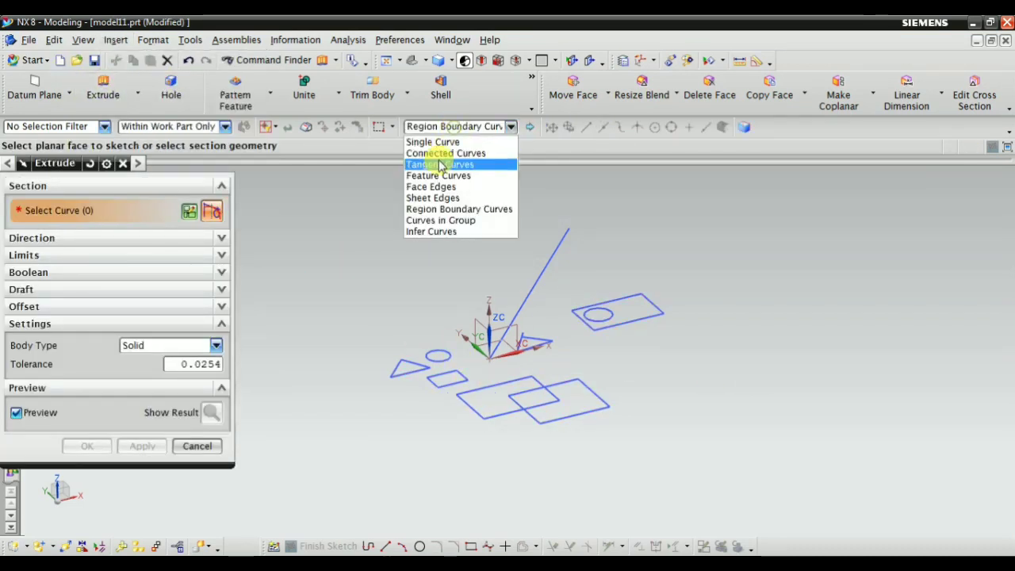
click(445, 155)
click(498, 407)
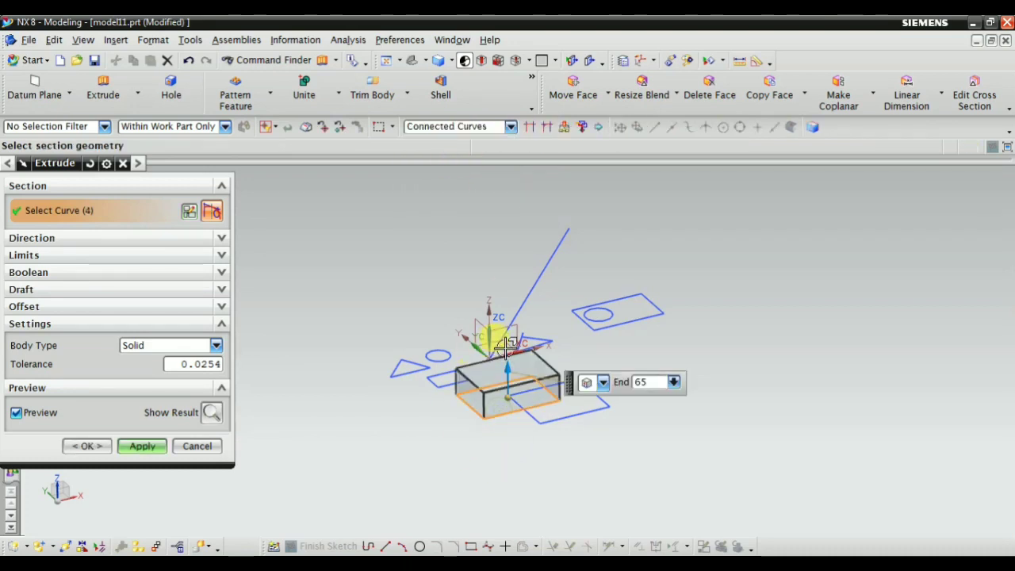
drag(505, 291, 487, 190)
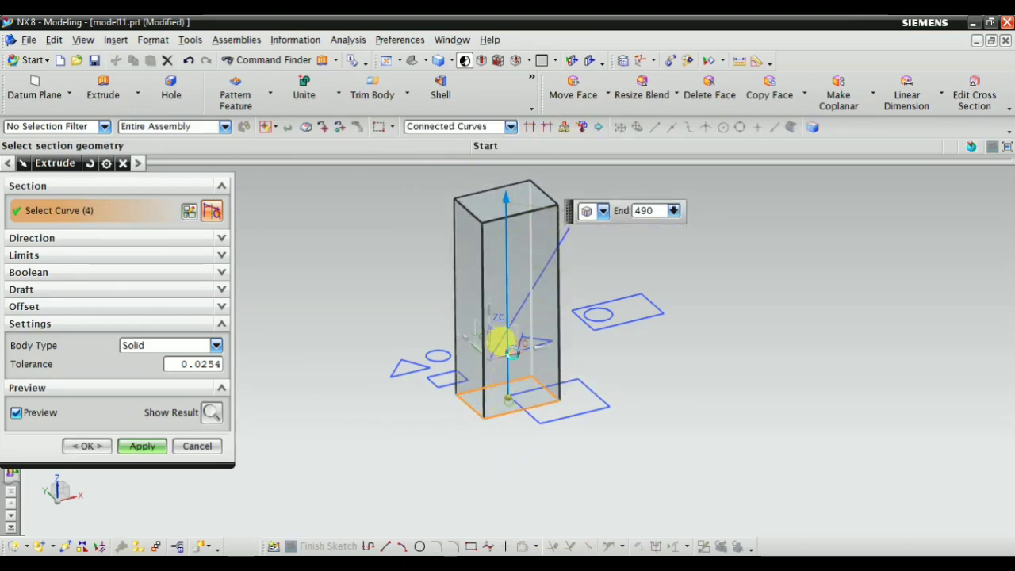
drag(498, 342, 490, 257)
click(142, 446)
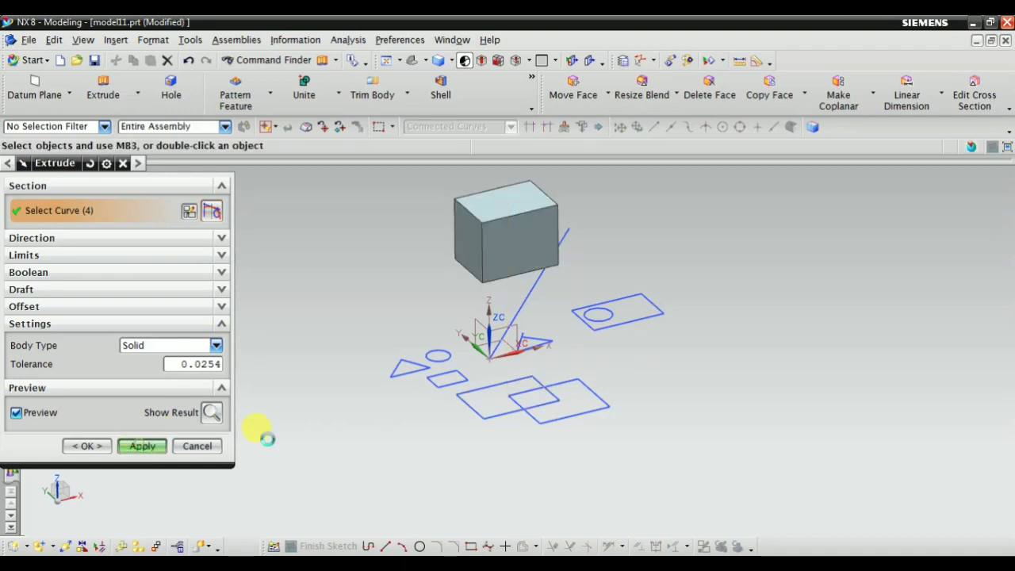
shift+middle_drag(442, 344, 498, 389)
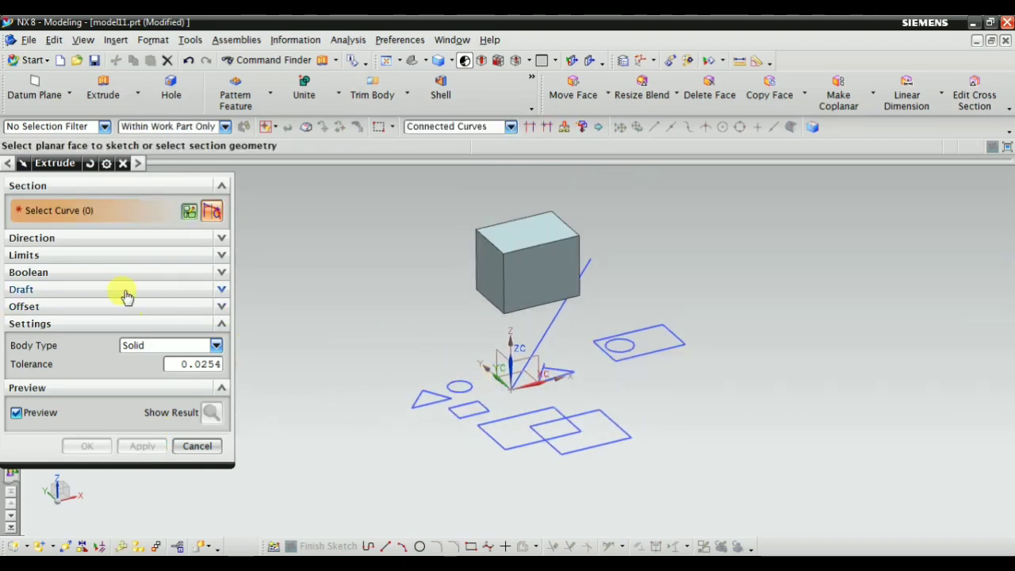
click(199, 446)
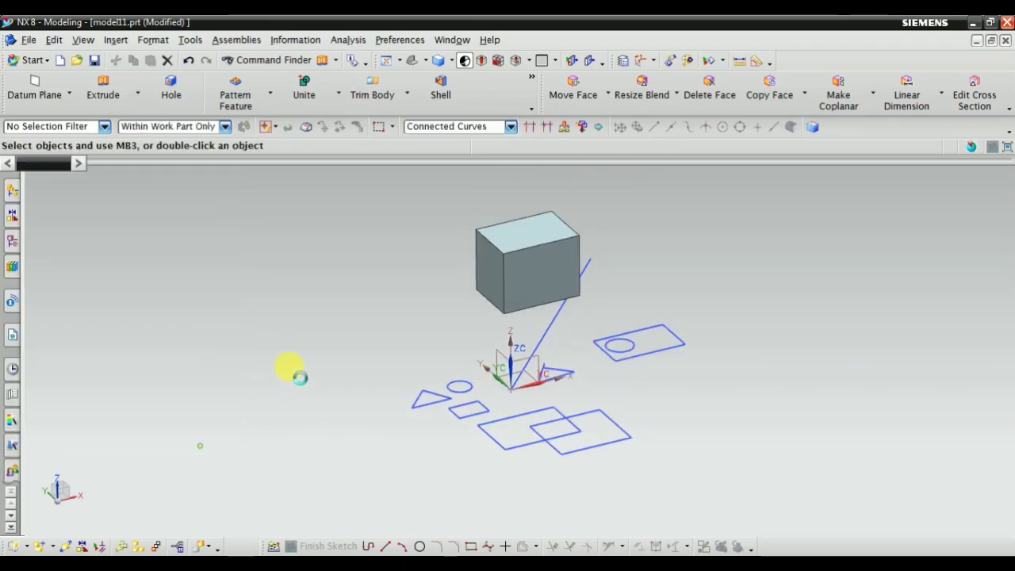
click(103, 89)
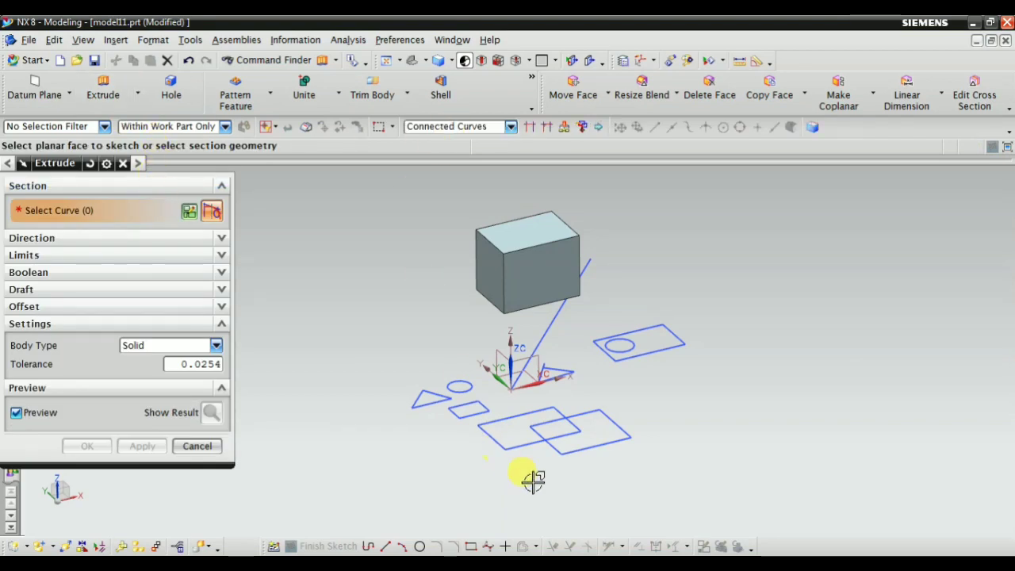
scroll(639, 370, up, 2)
scroll(615, 452, down, 1)
scroll(583, 388, up, 1)
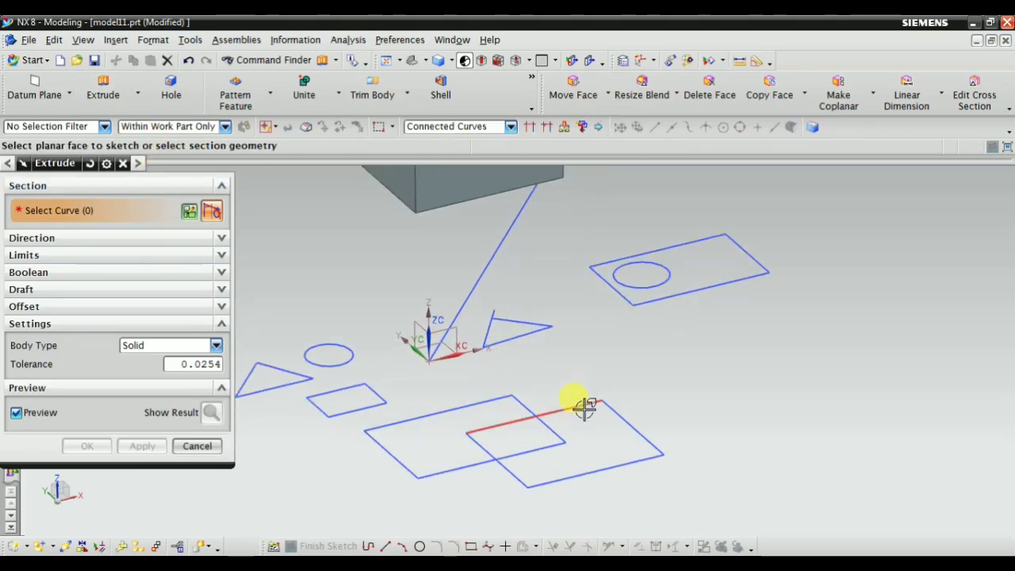
click(584, 405)
scroll(580, 406, down, 2)
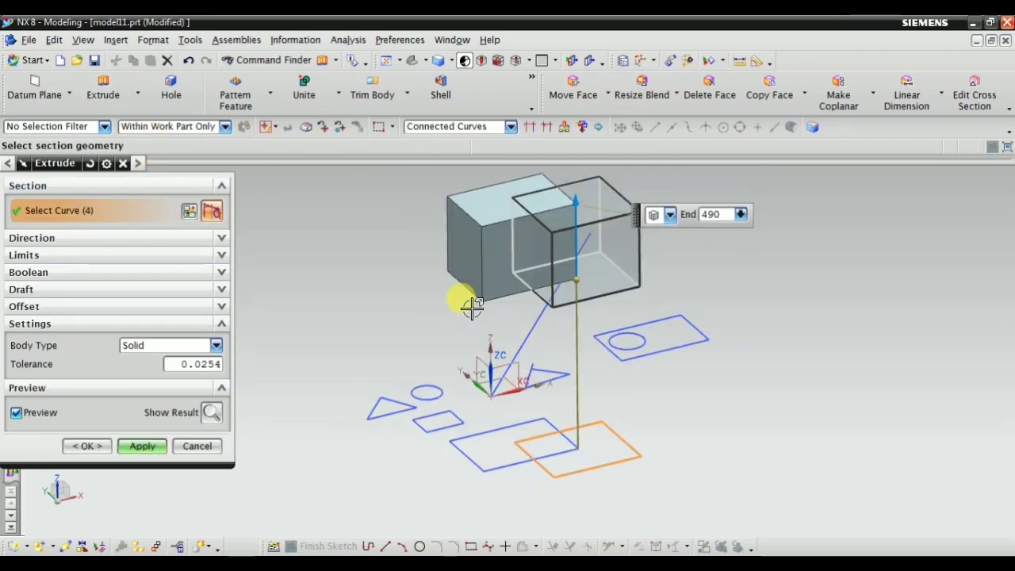
click(65, 240)
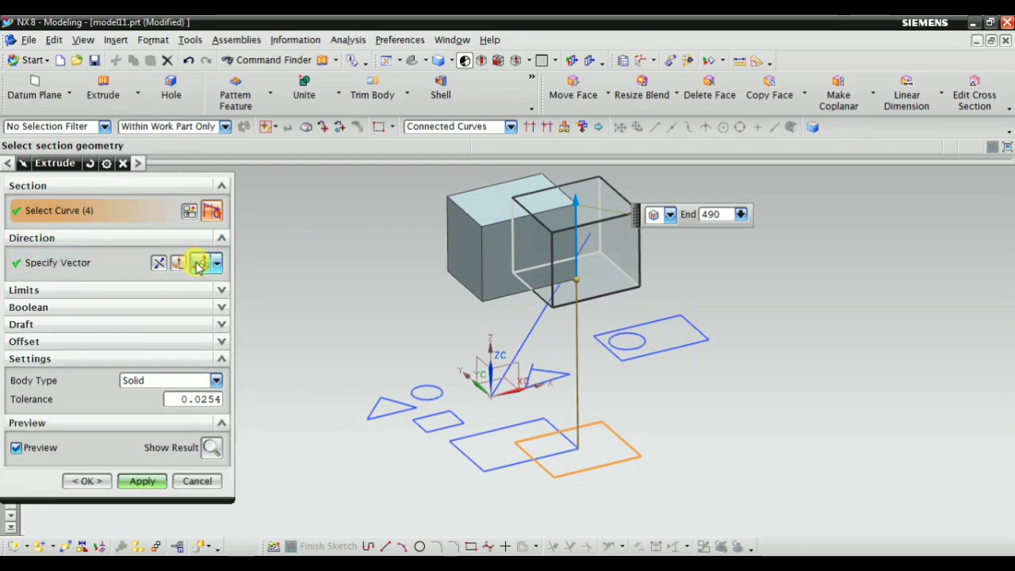
click(80, 291)
click(151, 332)
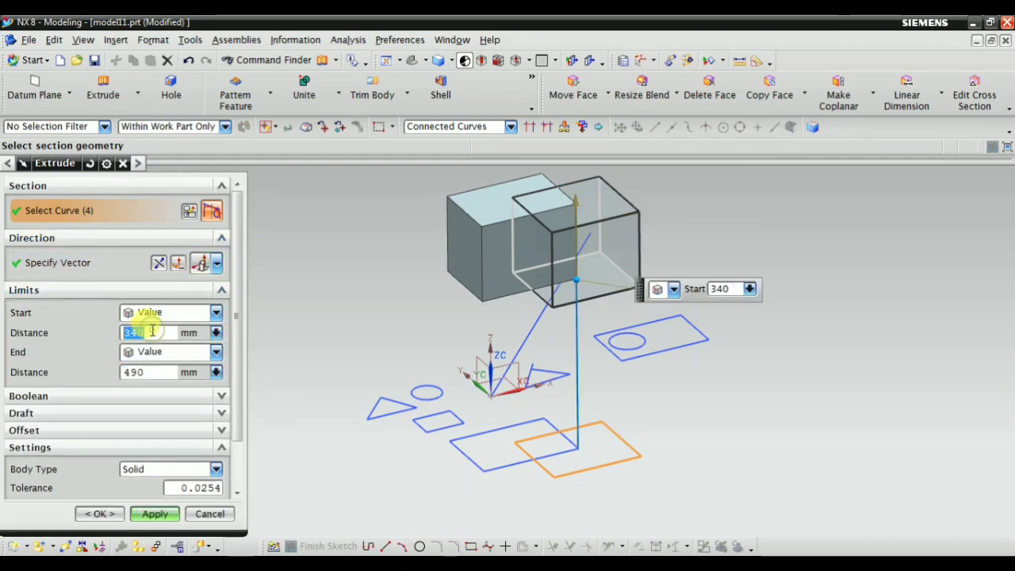
text(0)
key(Return)
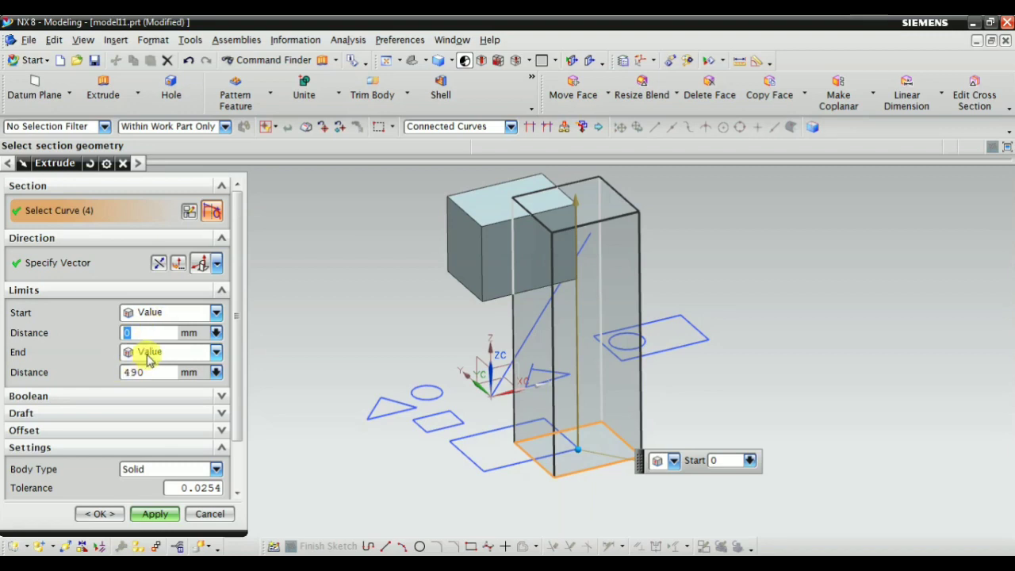
click(149, 359)
click(166, 401)
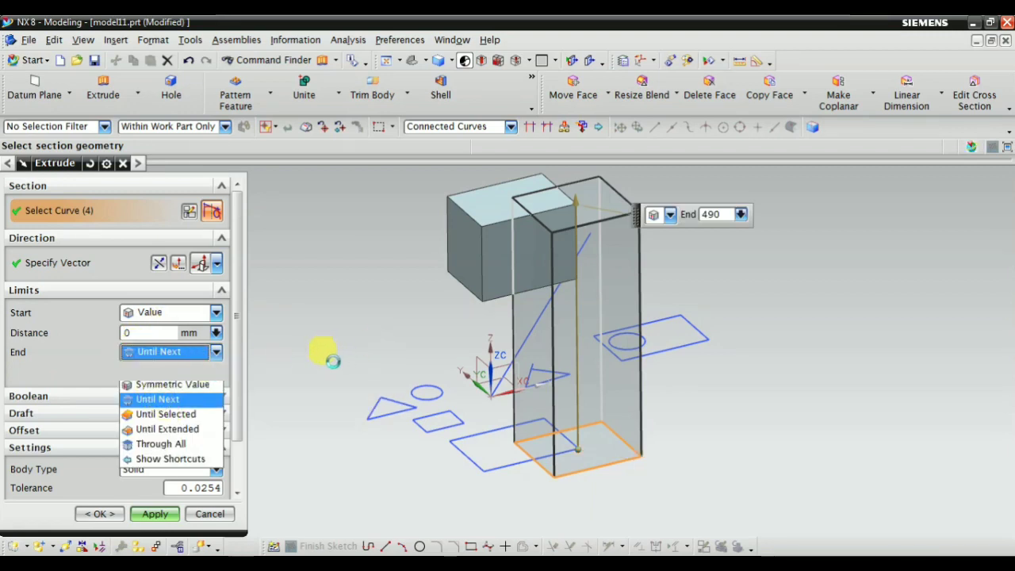
middle_drag(521, 301, 461, 346)
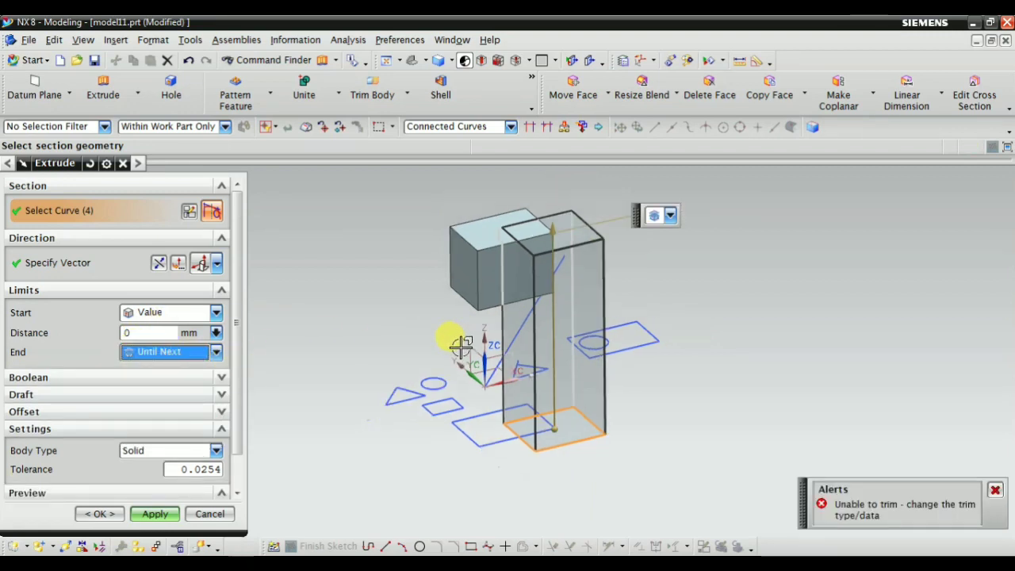
mouse_move(409, 312)
middle_down()
mouse_move(431, 243)
mouse_move(419, 307)
mouse_move(534, 349)
middle_up()
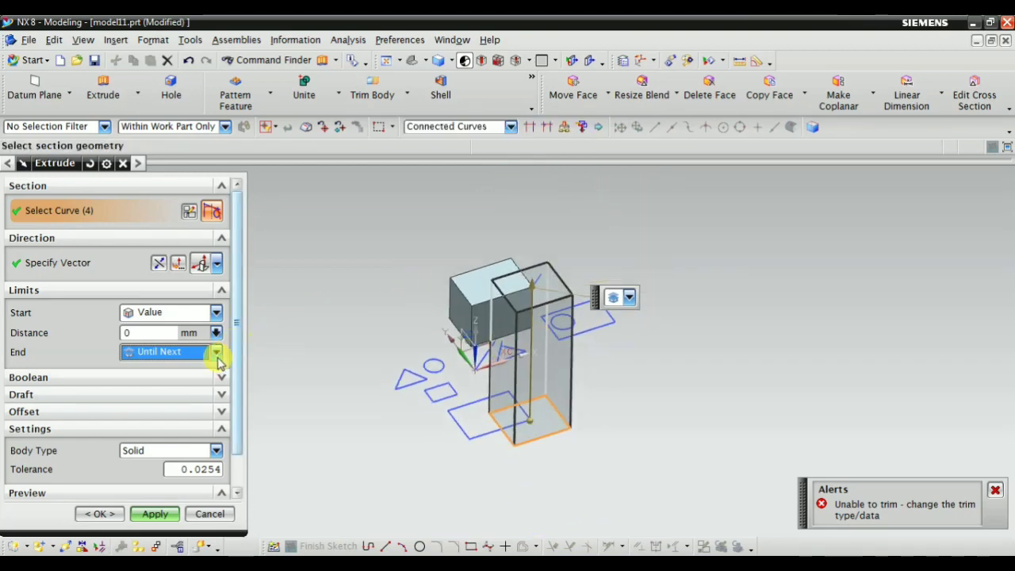
middle_drag(437, 394, 553, 394)
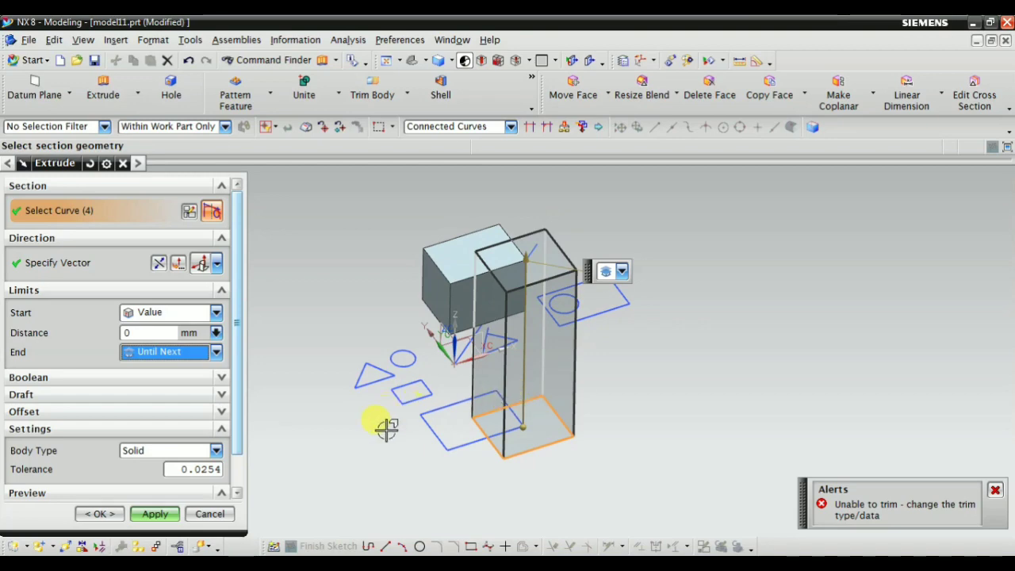
mouse_move(387, 429)
middle_down()
mouse_move(401, 373)
mouse_move(408, 381)
mouse_move(437, 213)
middle_up()
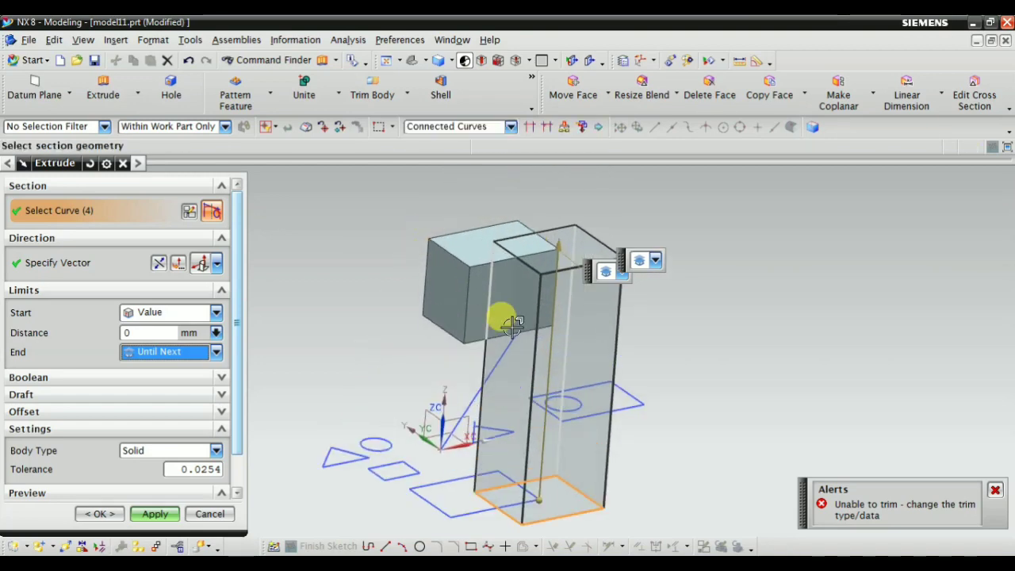
scroll(544, 385, up, 2)
scroll(555, 412, up, 1)
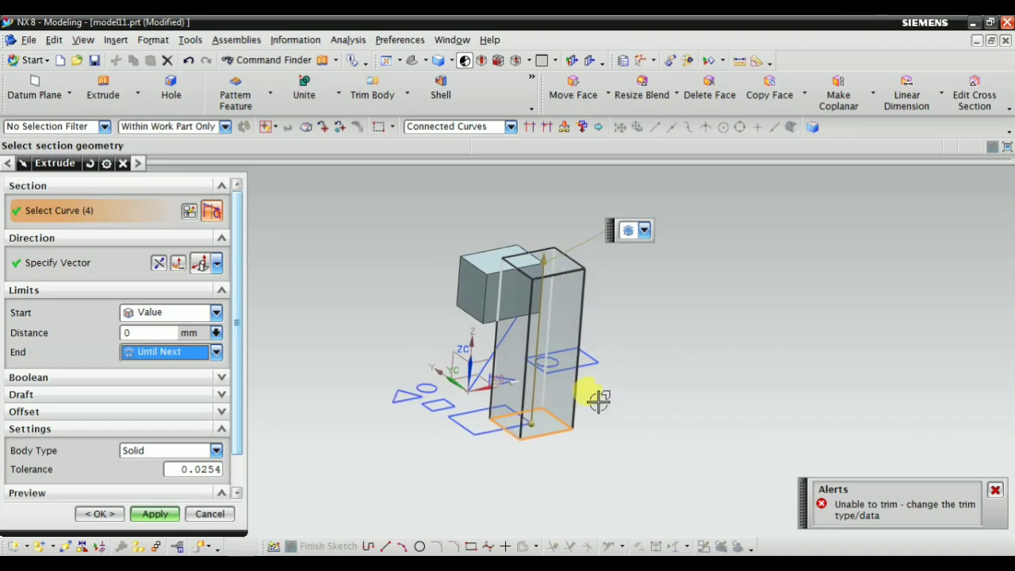
mouse_move(514, 270)
middle_down()
mouse_move(510, 211)
mouse_move(487, 249)
mouse_move(510, 321)
middle_up()
click(206, 513)
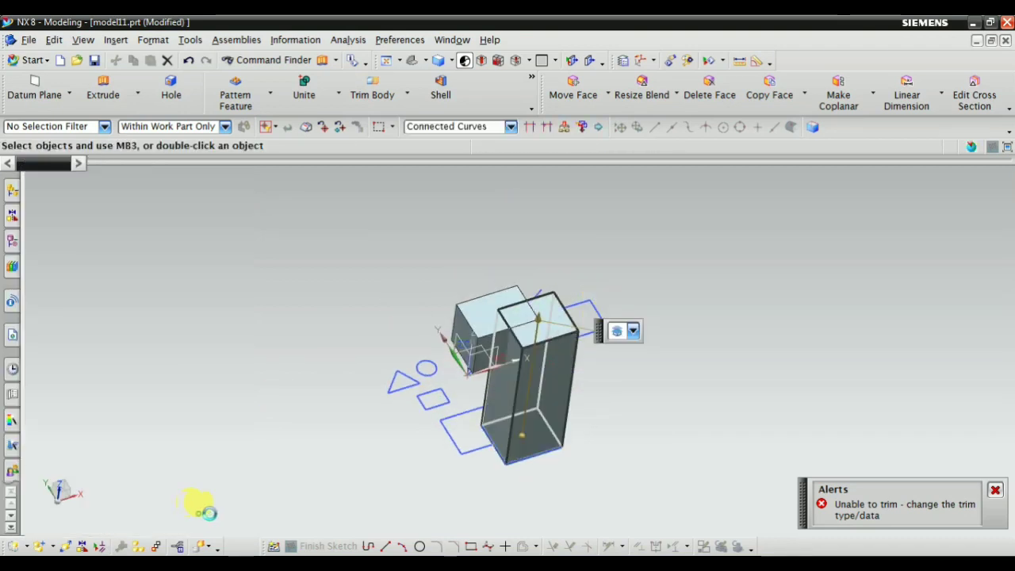
mouse_move(515, 401)
middle_down()
mouse_move(516, 310)
mouse_move(559, 222)
mouse_move(585, 336)
mouse_move(563, 386)
mouse_move(513, 396)
middle_up()
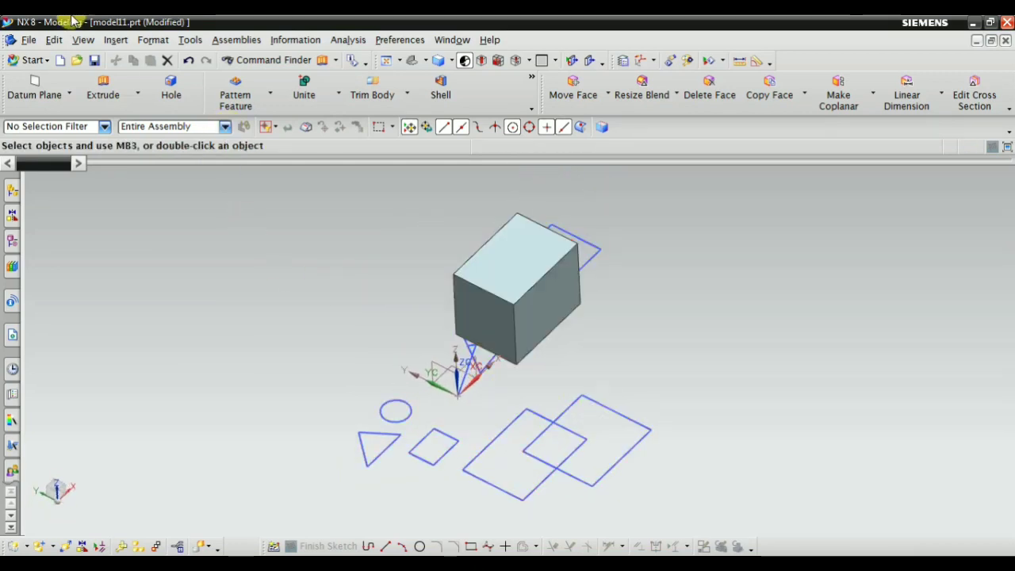
Step: Start a new sketch in the task environment on the datum plane
click(116, 41)
click(143, 75)
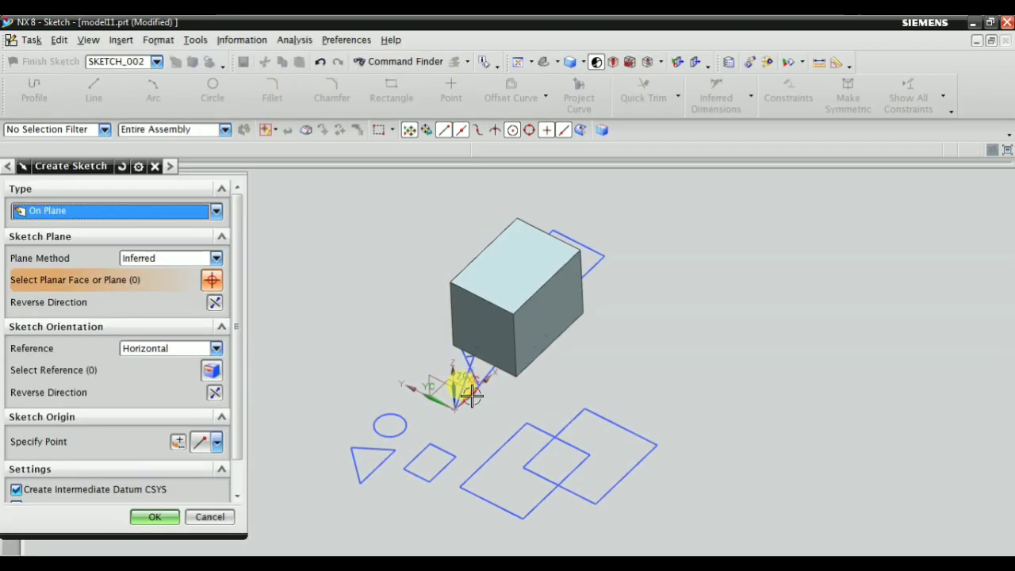
click(441, 397)
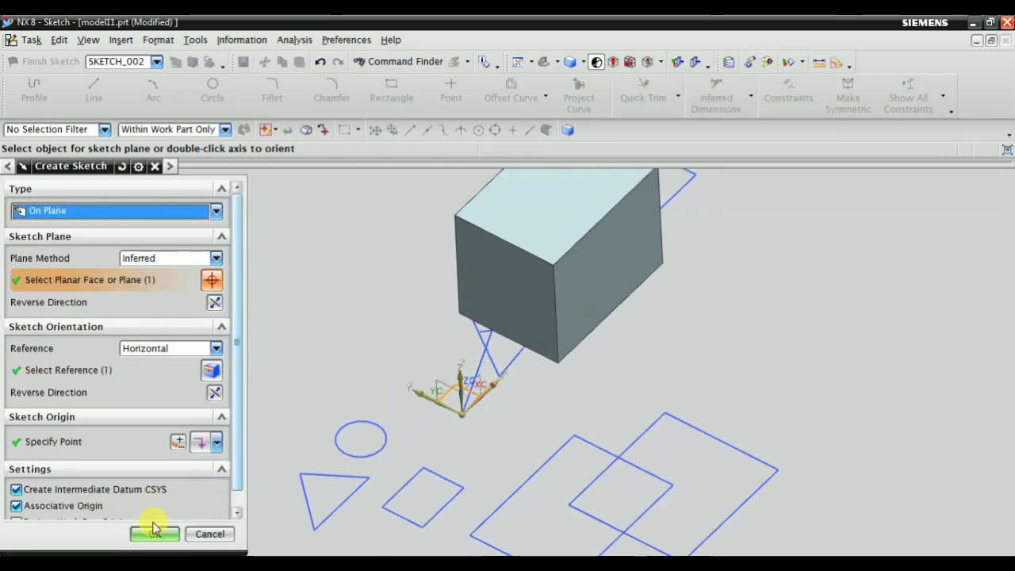
click(141, 533)
Step: Draw a 35 mm diameter circle inside a square and finish the sketch
scroll(392, 392, down, 3)
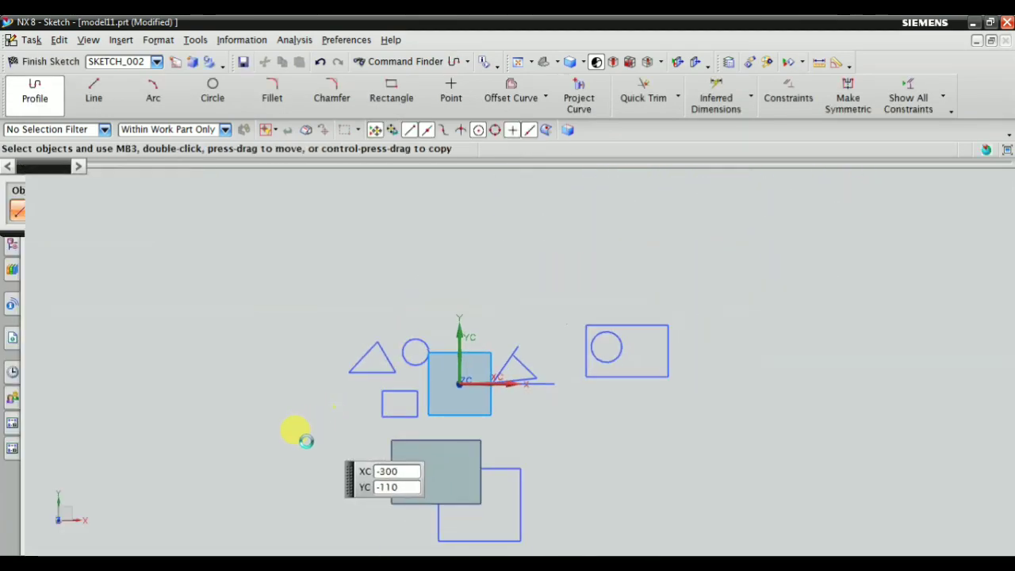
click(212, 99)
mouse_move(249, 336)
middle_down()
mouse_move(341, 325)
mouse_move(363, 272)
mouse_move(356, 317)
mouse_move(408, 386)
middle_up()
scroll(437, 290, up, 2)
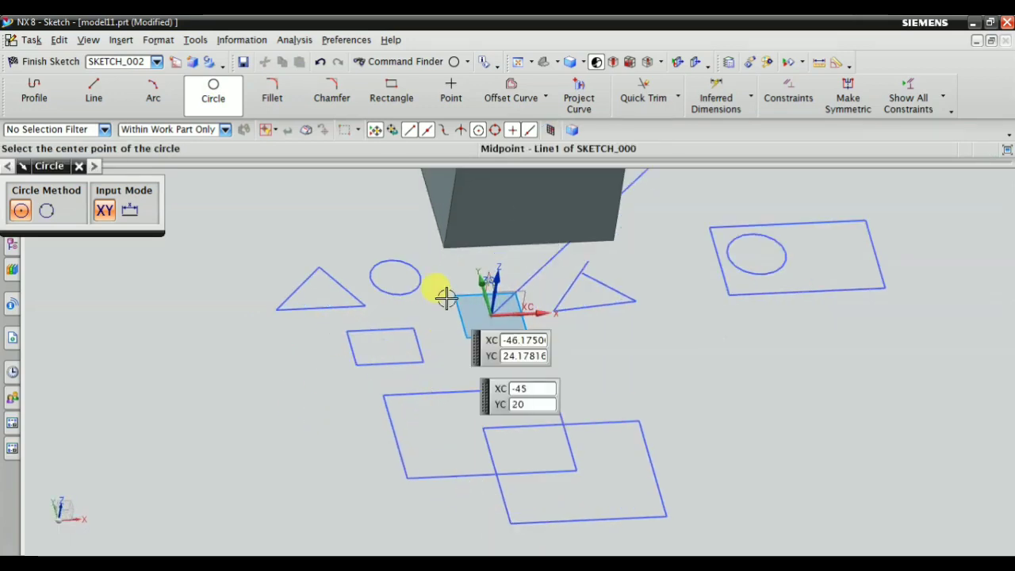
scroll(431, 374, up, 2)
scroll(486, 352, up, 3)
click(466, 320)
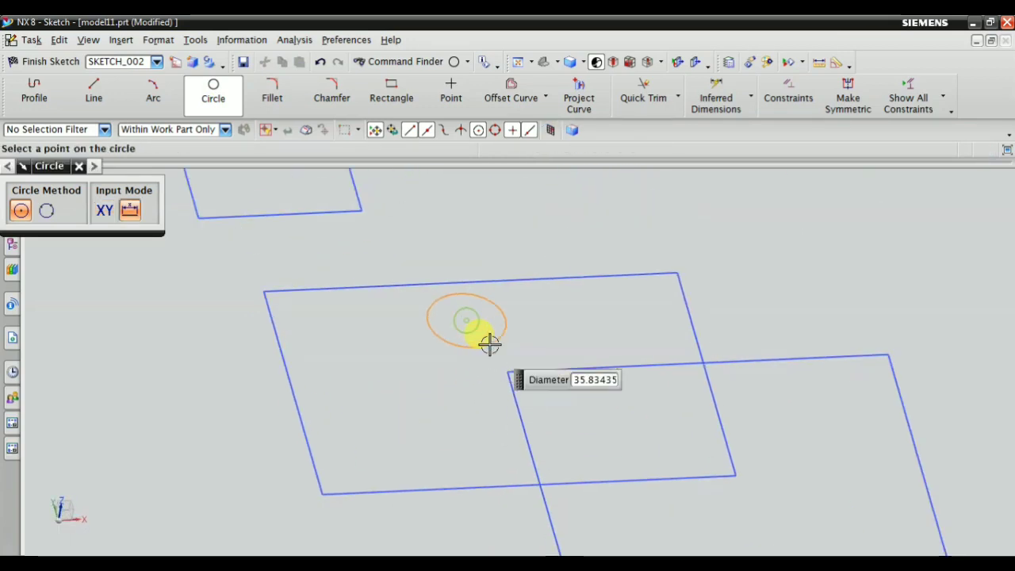
text(35)
key(Return)
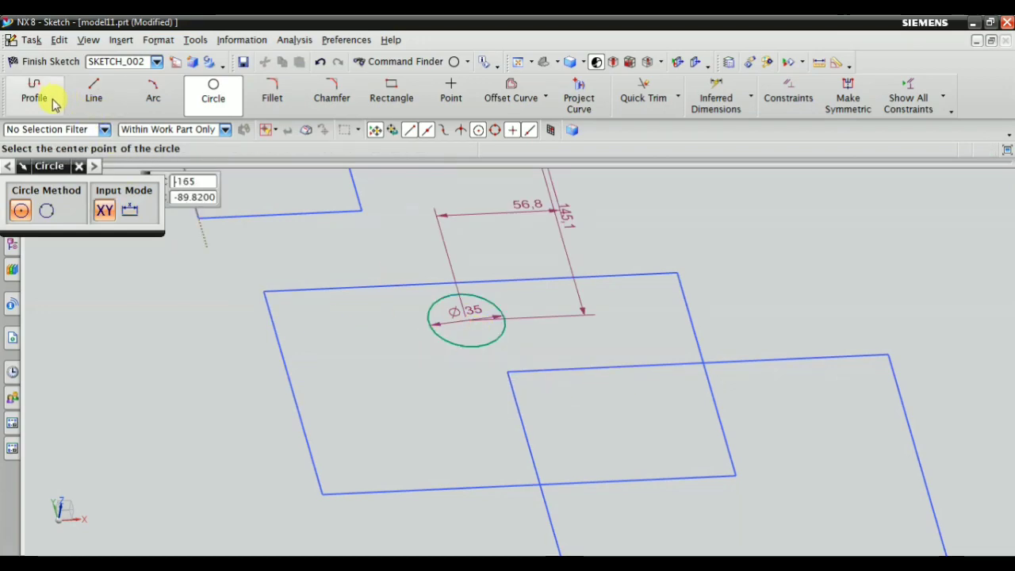
click(50, 63)
mouse_move(426, 245)
middle_down()
mouse_move(594, 412)
mouse_move(585, 452)
mouse_move(605, 378)
mouse_move(582, 356)
middle_up()
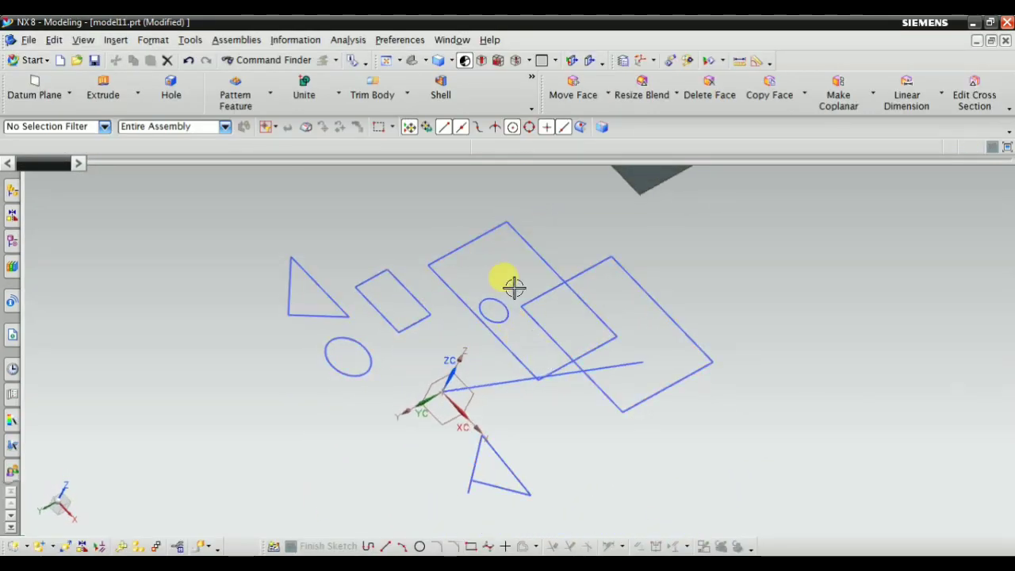
Step: Extrude the small circle from a start of 0 with the end set to Until Next
click(85, 95)
scroll(476, 178, down, 3)
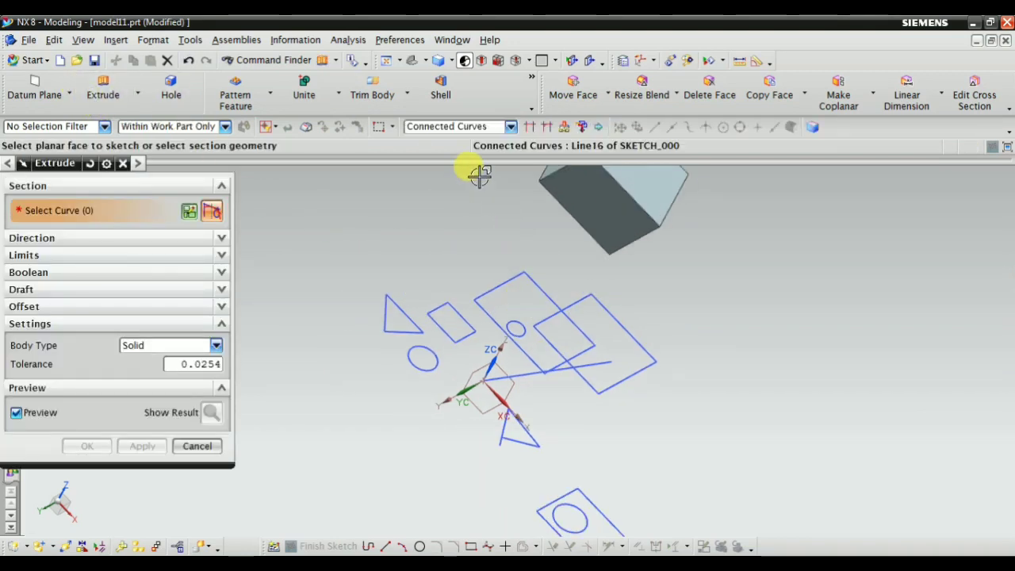
scroll(523, 322, up, 3)
click(515, 306)
scroll(480, 379, down, 3)
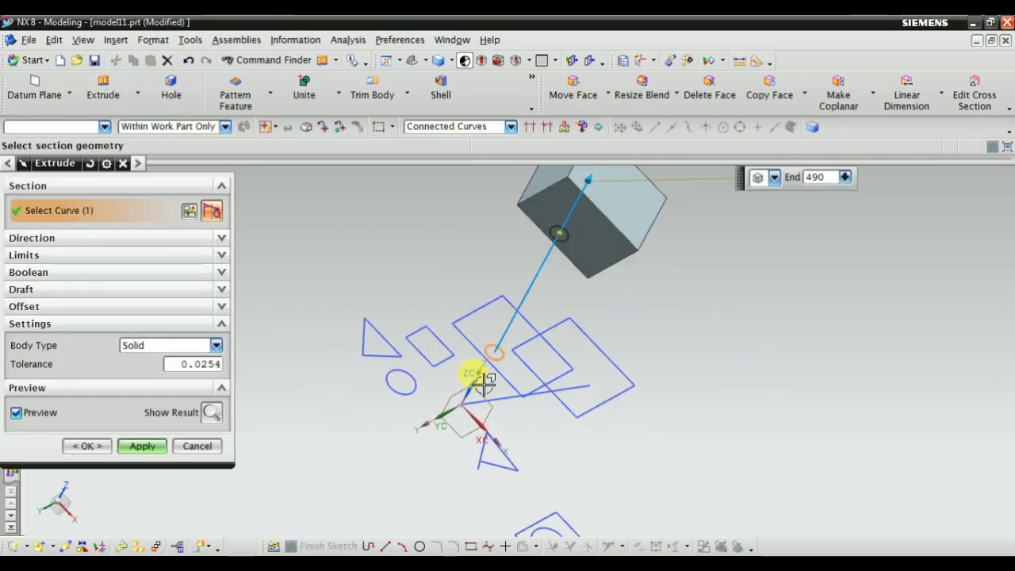
click(77, 256)
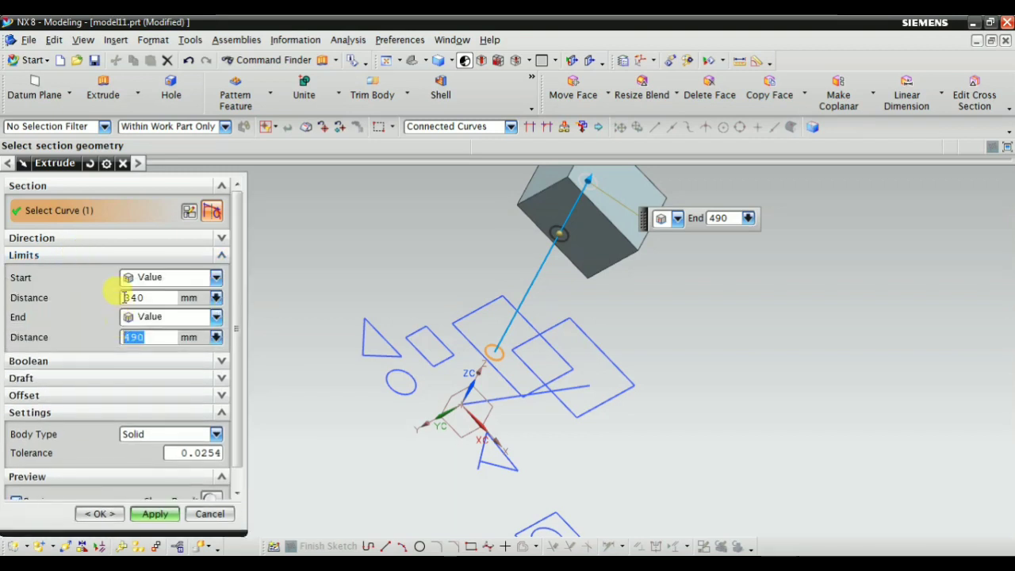
click(150, 299)
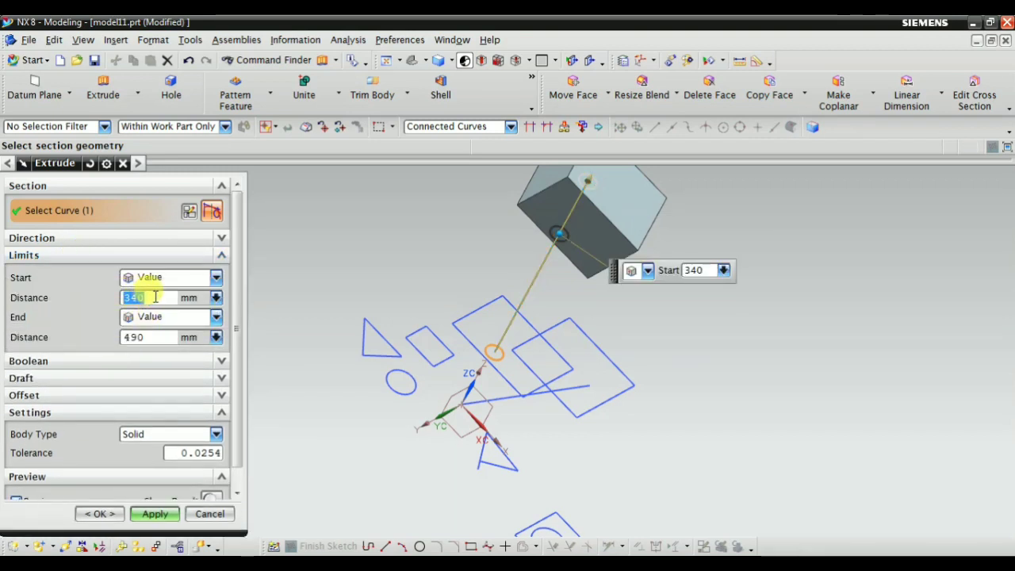
text(0)
key(Return)
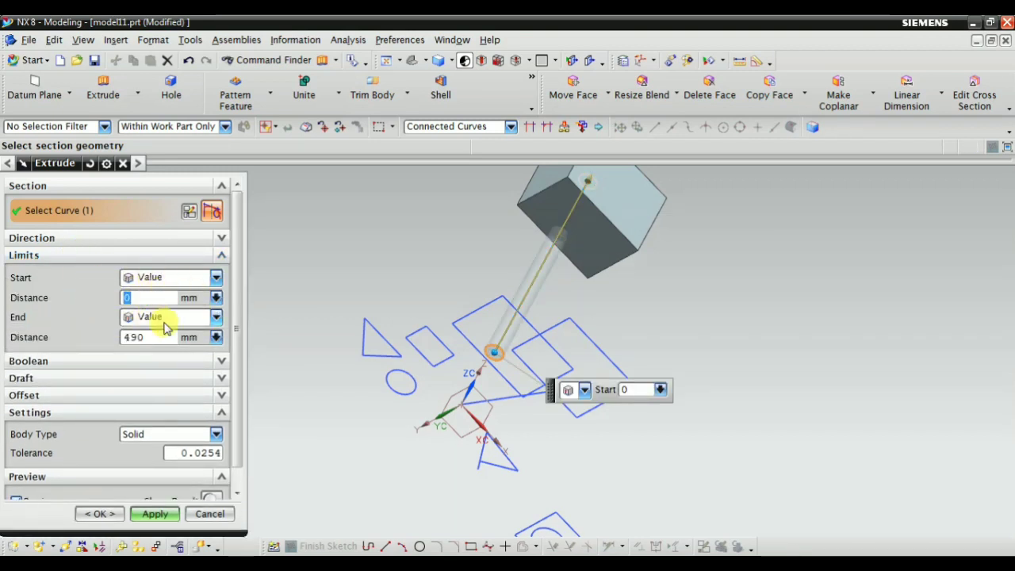
click(165, 322)
click(168, 364)
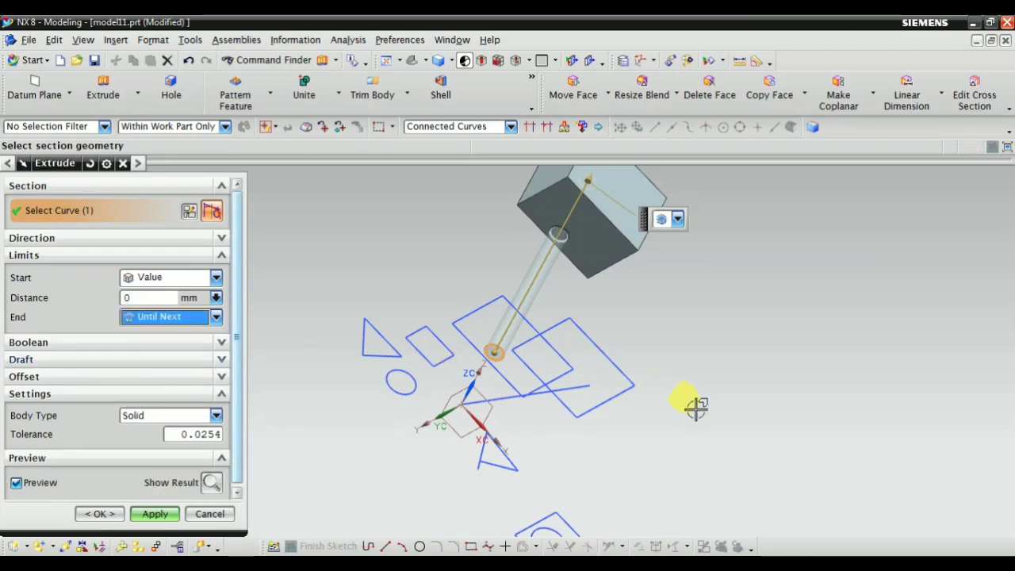
Step: Orbit the model to inspect the Until Next preview against the floating block
middle_drag(696, 407, 695, 487)
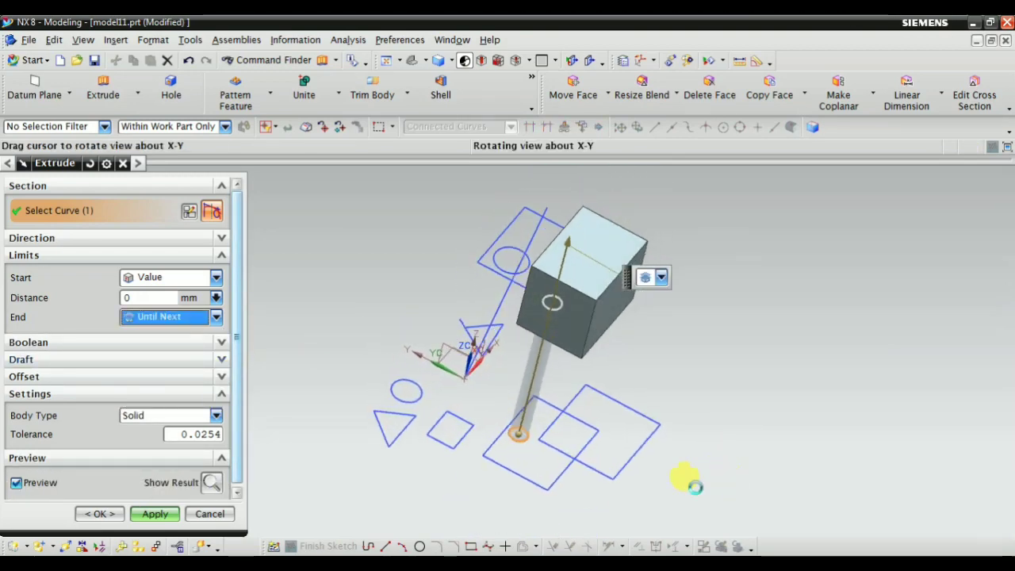
scroll(523, 436, up, 5)
middle_drag(514, 497, 426, 389)
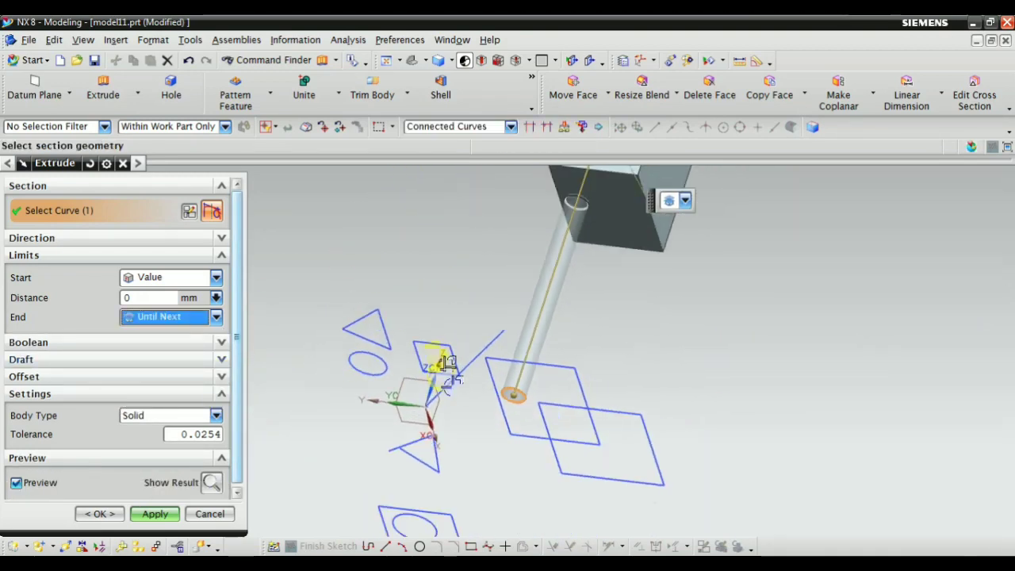
scroll(532, 306, up, 3)
scroll(559, 311, up, 2)
scroll(559, 311, down, 3)
mouse_move(630, 374)
middle_down()
mouse_move(635, 453)
mouse_move(640, 417)
middle_up()
scroll(641, 417, up, 2)
scroll(489, 262, up, 2)
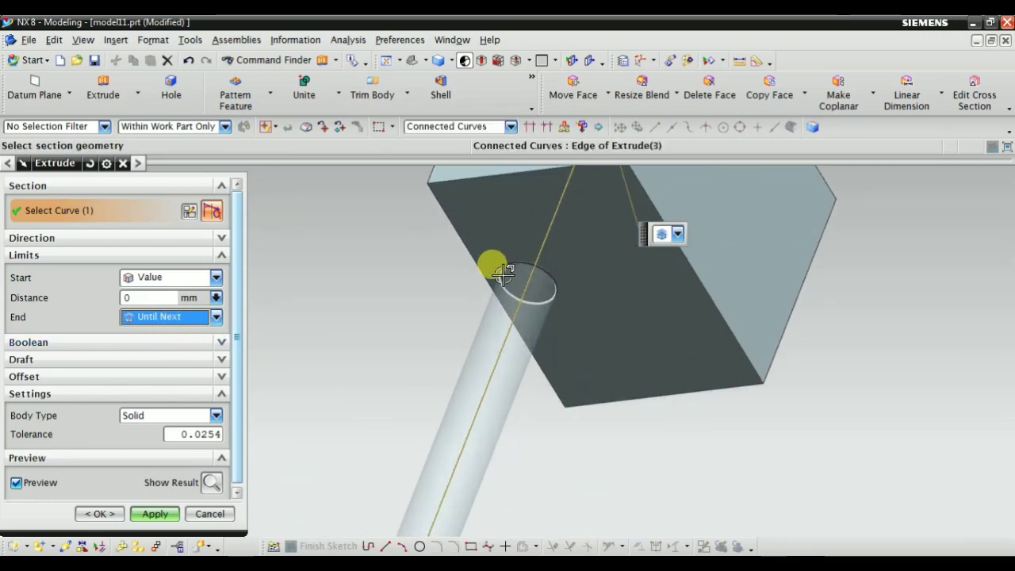
scroll(530, 285, down, 1)
Step: Change the end limit to Until Selected and pick the block's bottom face
click(138, 317)
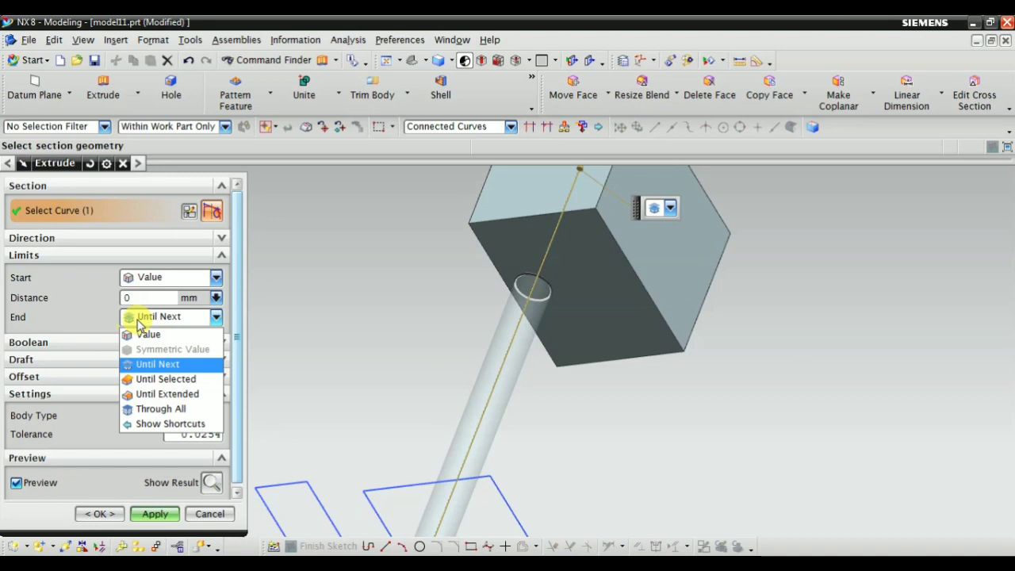
click(151, 379)
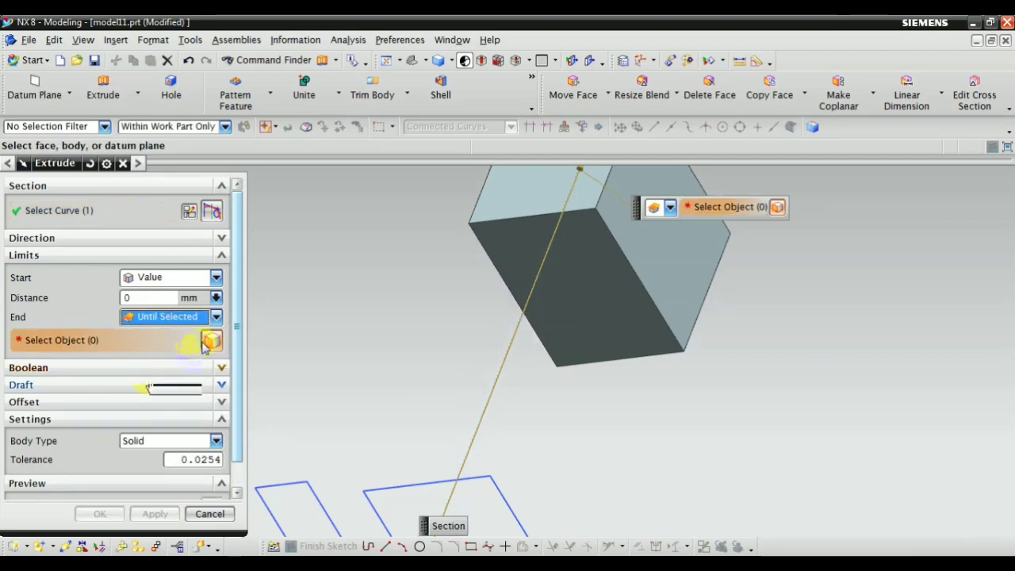
mouse_move(511, 316)
middle_down()
mouse_move(589, 453)
mouse_move(579, 481)
mouse_move(581, 423)
middle_up()
scroll(581, 423, up, 2)
click(530, 238)
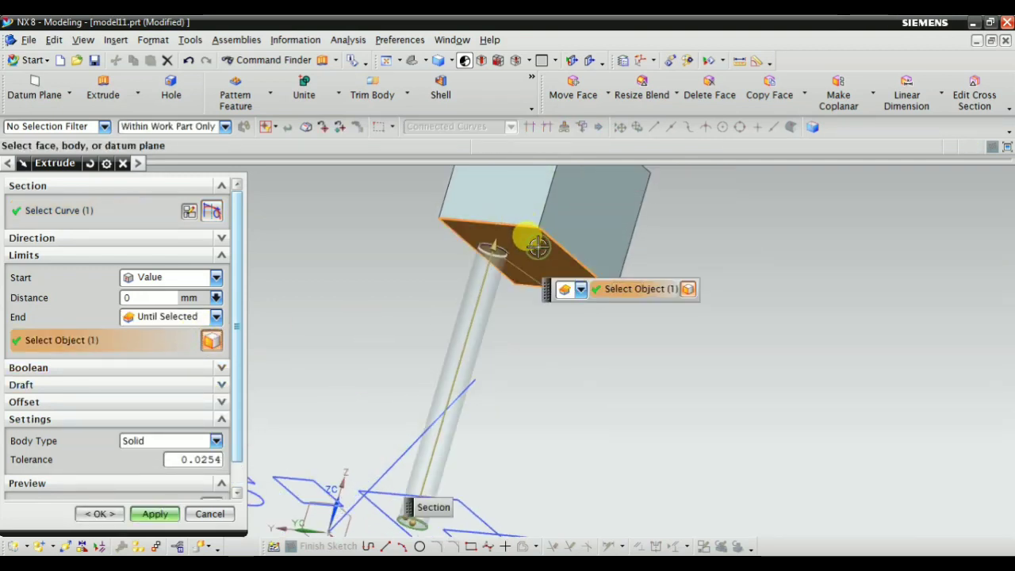
mouse_move(496, 370)
middle_down()
mouse_move(469, 419)
mouse_move(503, 272)
middle_up()
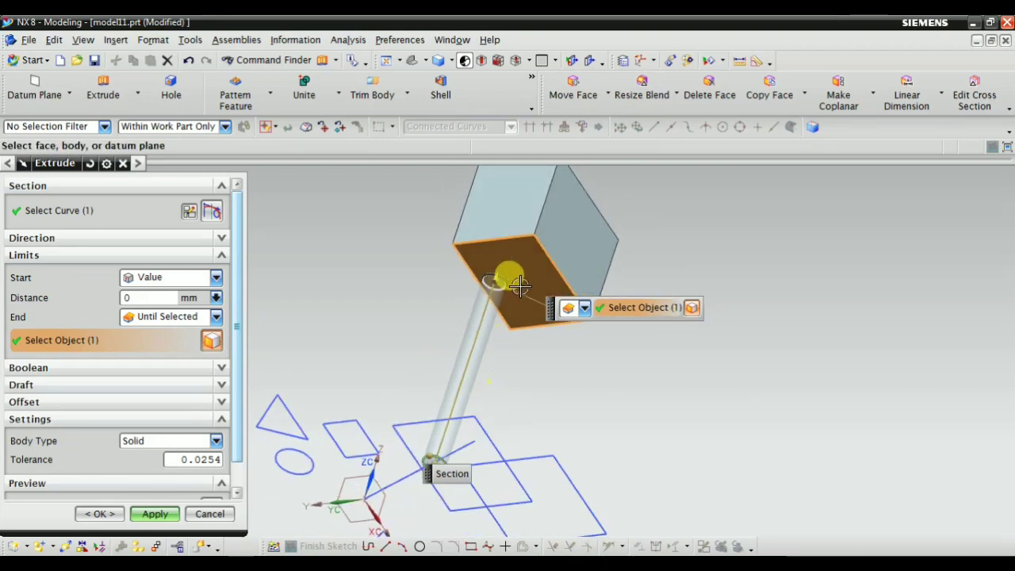
scroll(561, 413, down, 1)
middle_drag(561, 413, 526, 291)
scroll(537, 234, up, 2)
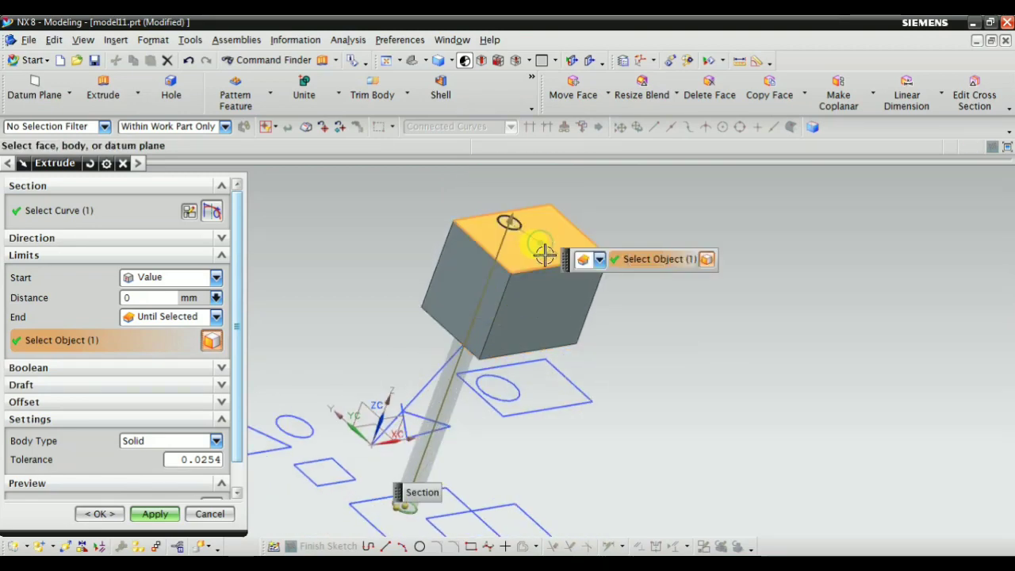
mouse_move(512, 223)
middle_down()
mouse_move(664, 312)
mouse_move(658, 351)
middle_up()
Step: Discard the circle extrusion and begin a new sketch in the task environment
click(211, 514)
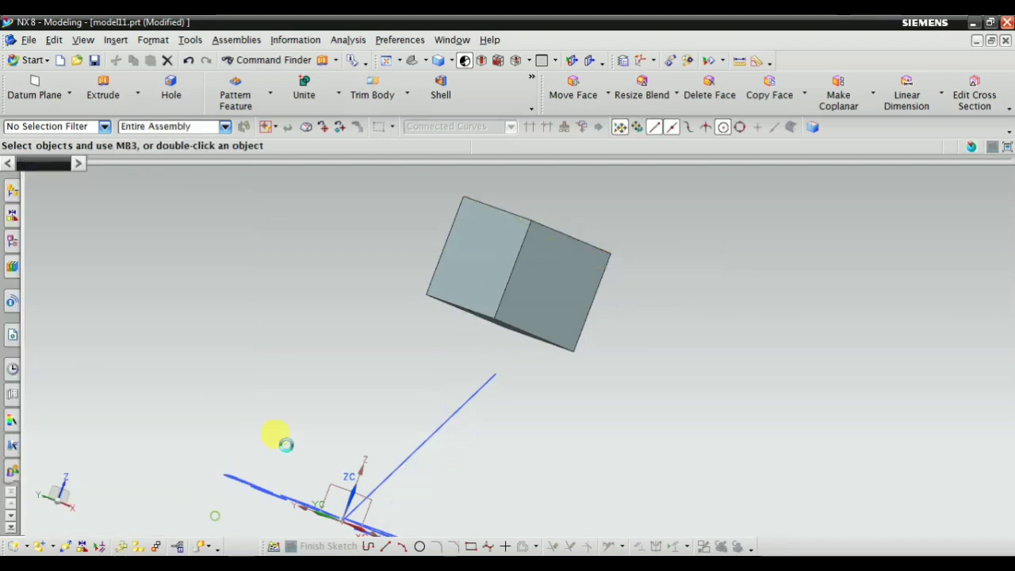
mouse_move(272, 435)
middle_down()
mouse_move(543, 367)
mouse_move(600, 407)
mouse_move(601, 386)
mouse_move(594, 408)
mouse_move(560, 376)
mouse_move(631, 376)
middle_up()
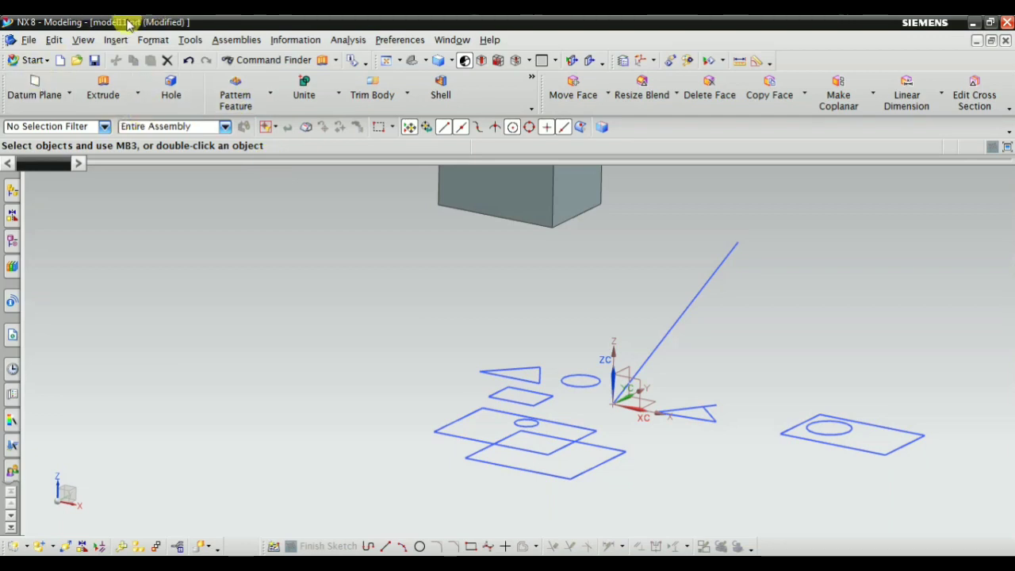
click(116, 40)
click(135, 71)
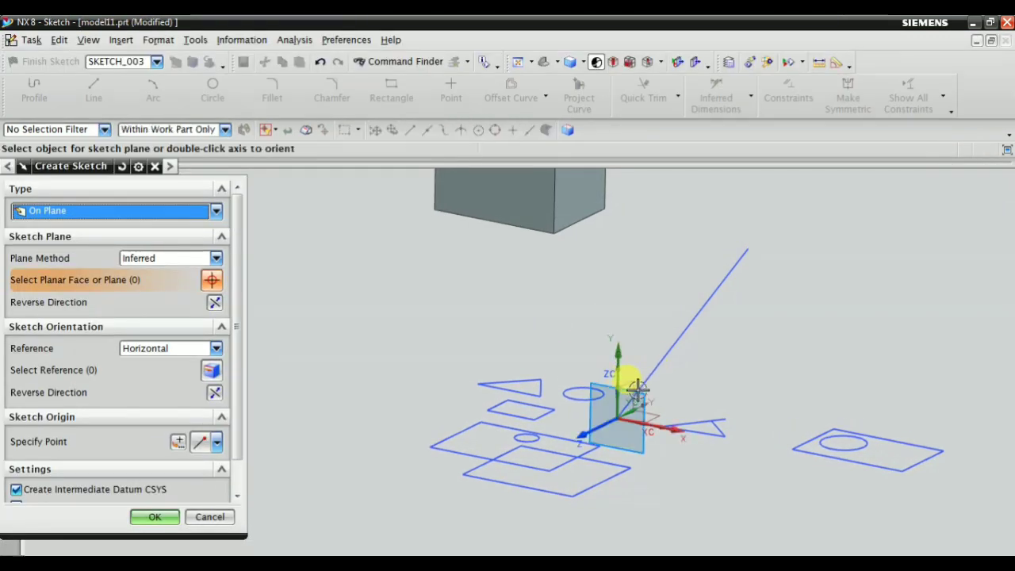
Step: On the origin plane, sketch a wide arc from left to right of the origin, then finish
click(643, 399)
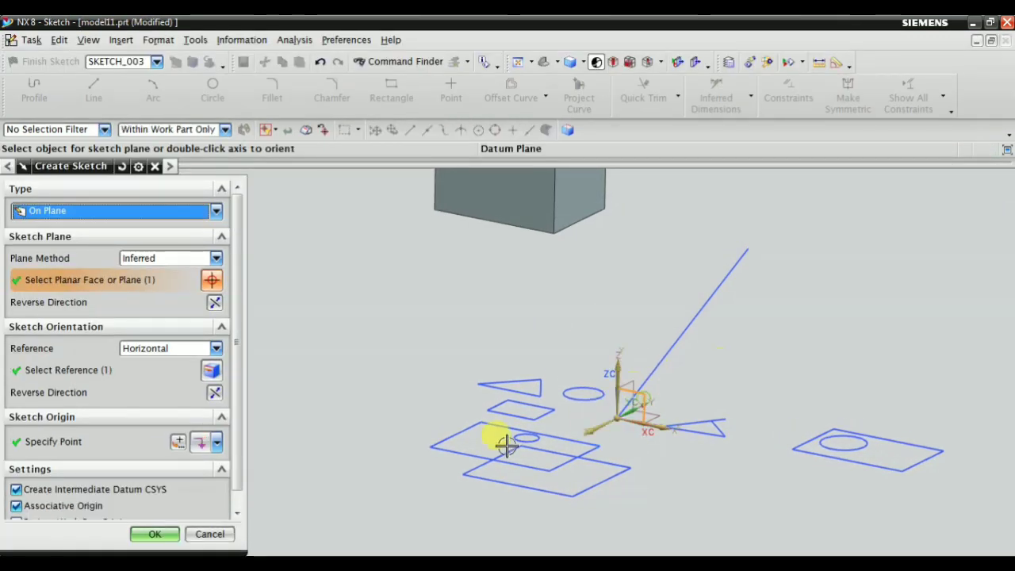
click(165, 533)
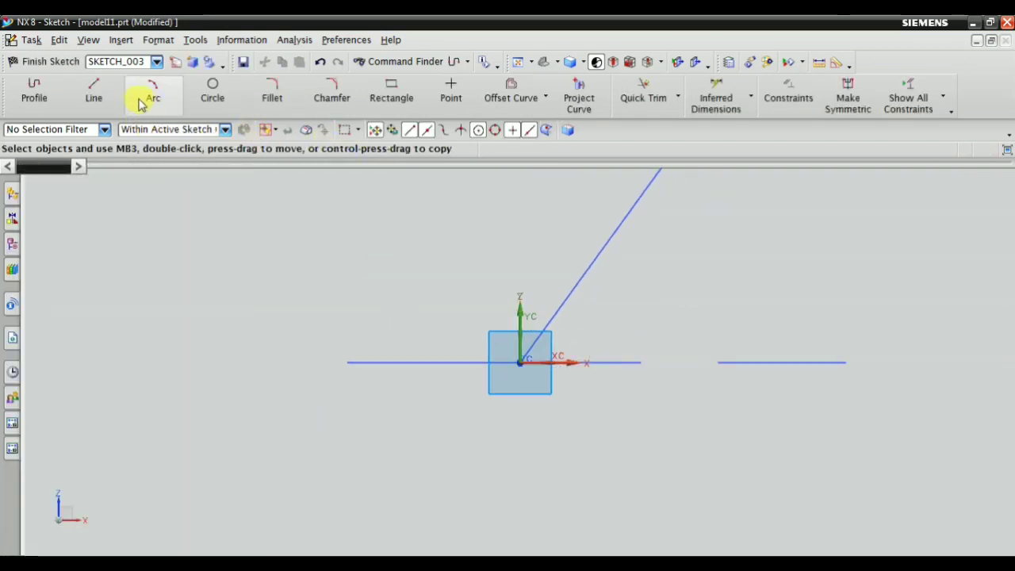
click(140, 103)
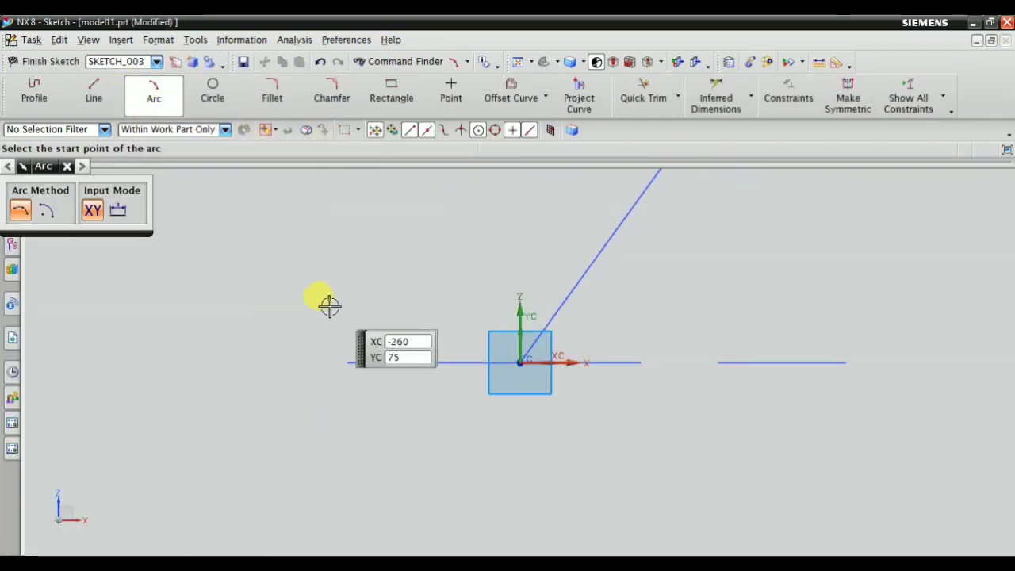
click(380, 289)
click(714, 289)
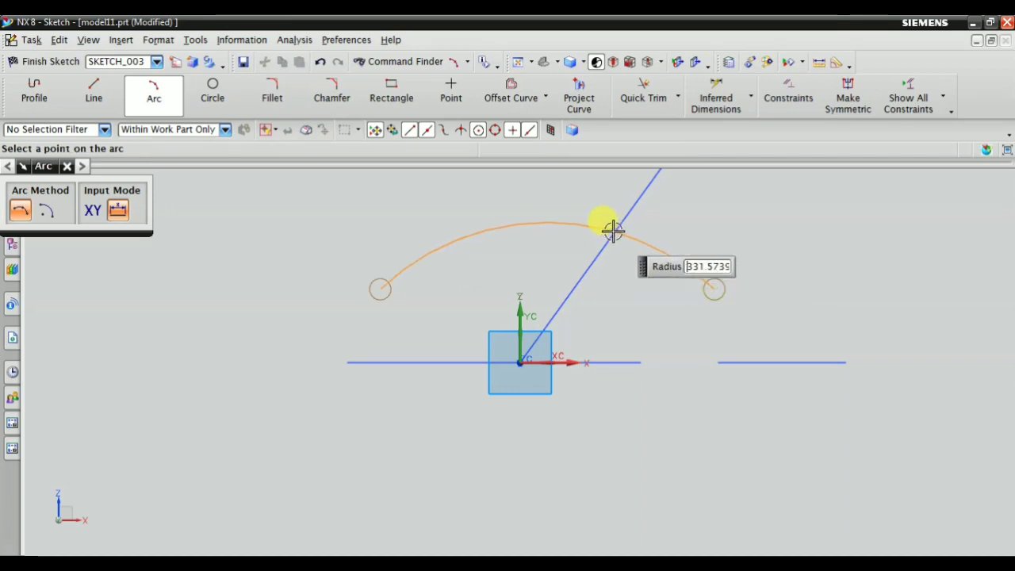
click(611, 230)
key(Escape)
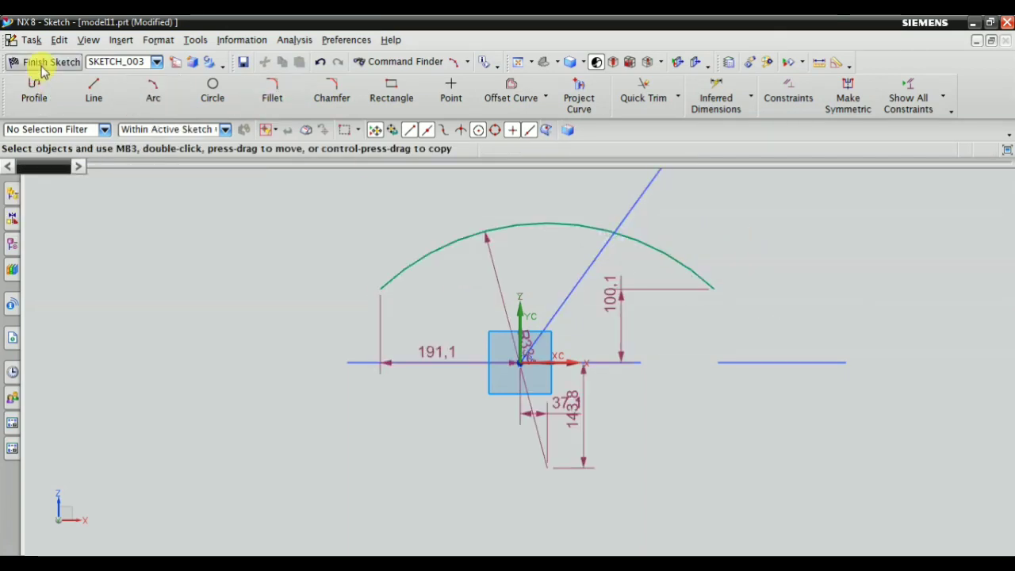
click(44, 61)
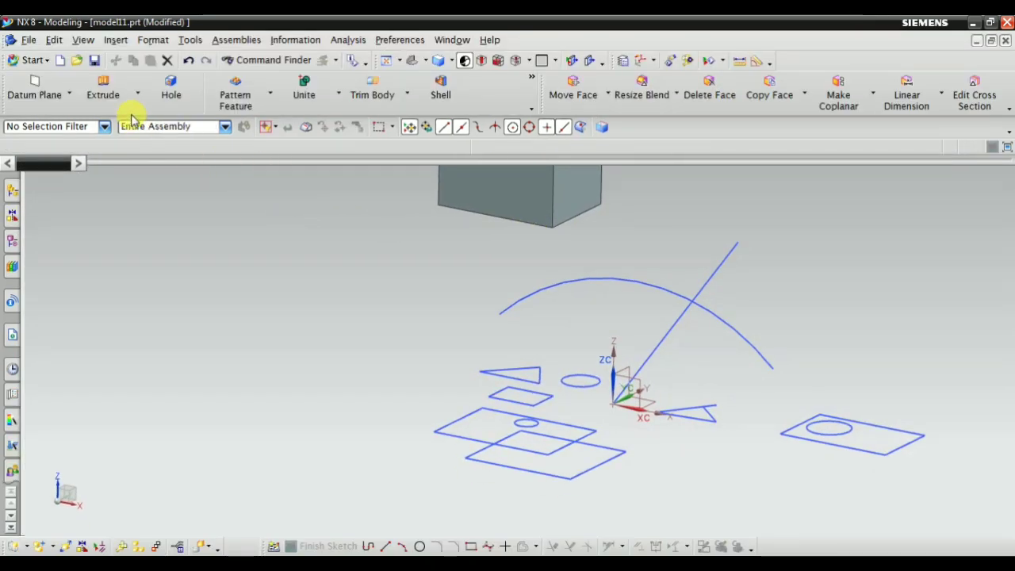
Step: Extrude the arc as a Single Curve from -500 to 490 into a curved sheet
click(103, 95)
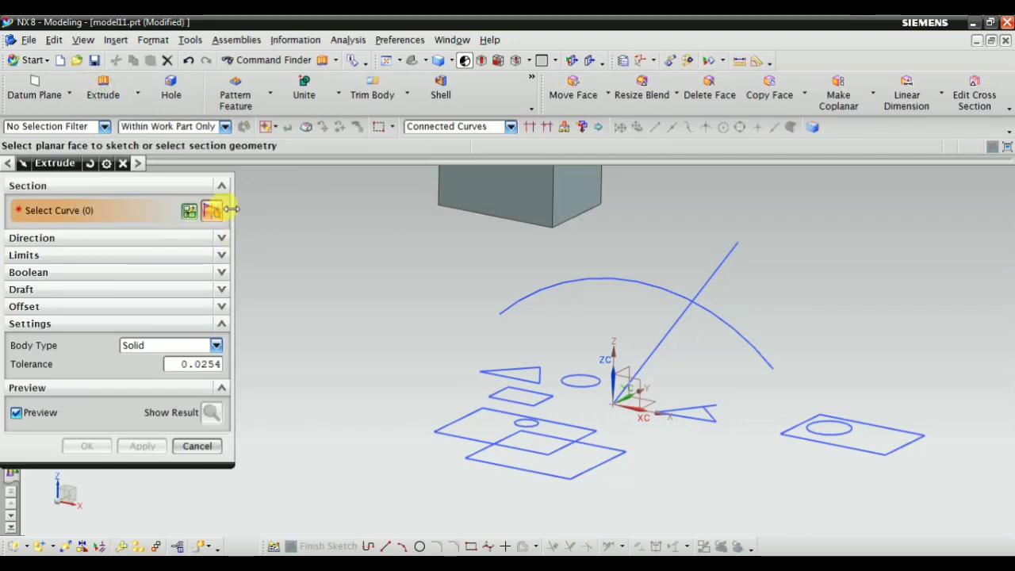
click(452, 127)
click(436, 141)
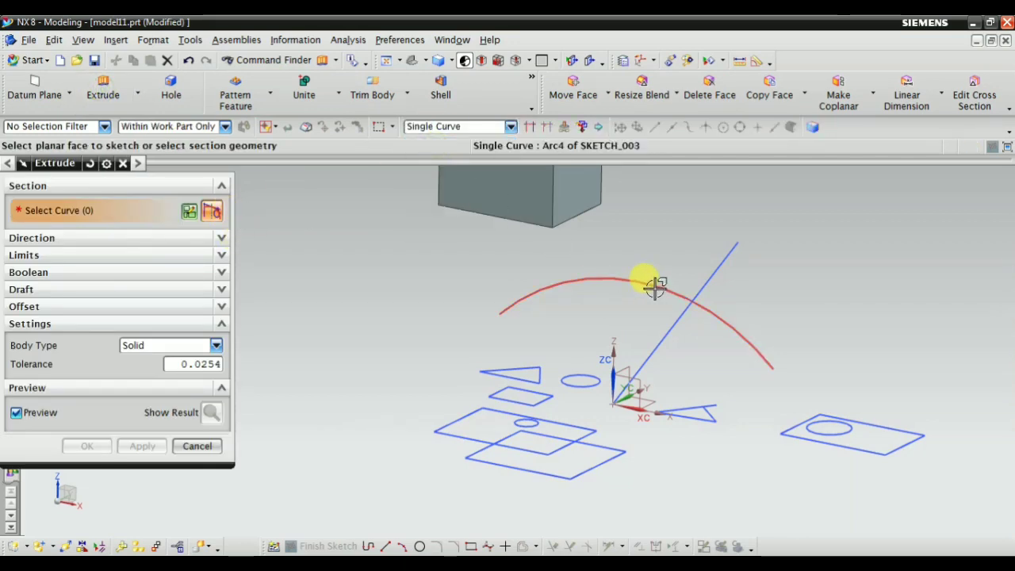
click(654, 287)
click(45, 259)
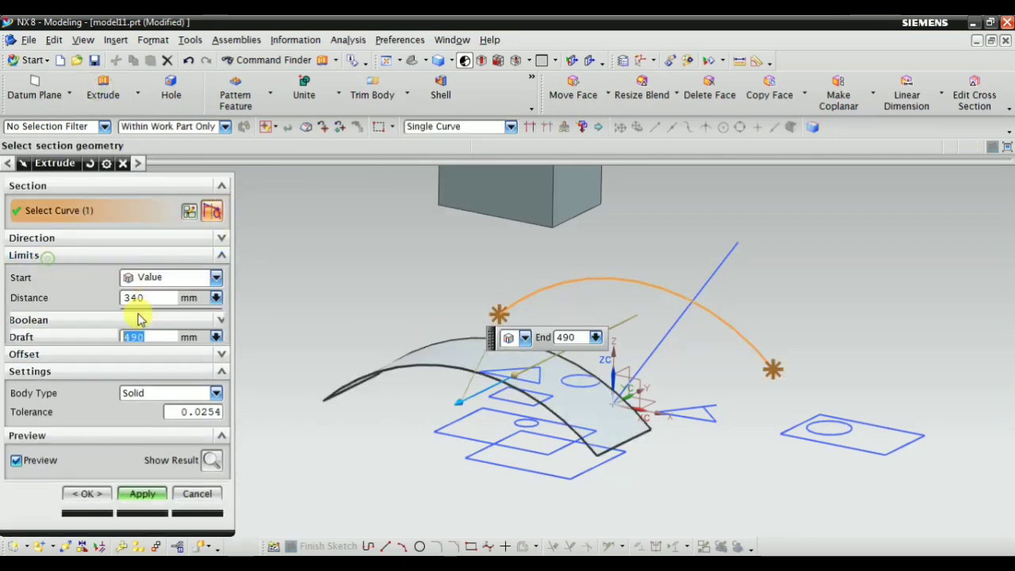
double_click(136, 297)
text(0)
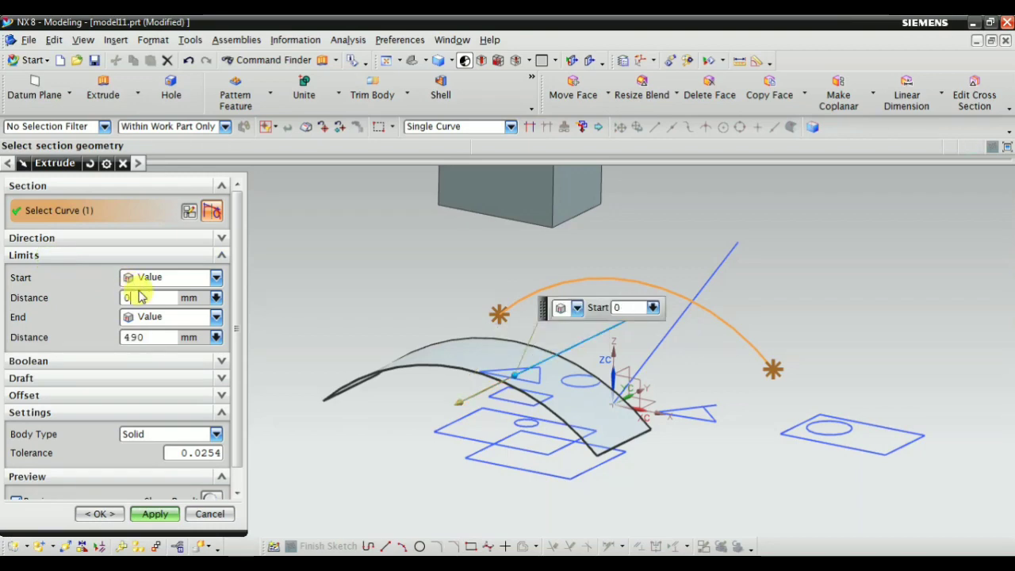
middle_drag(362, 307, 321, 383)
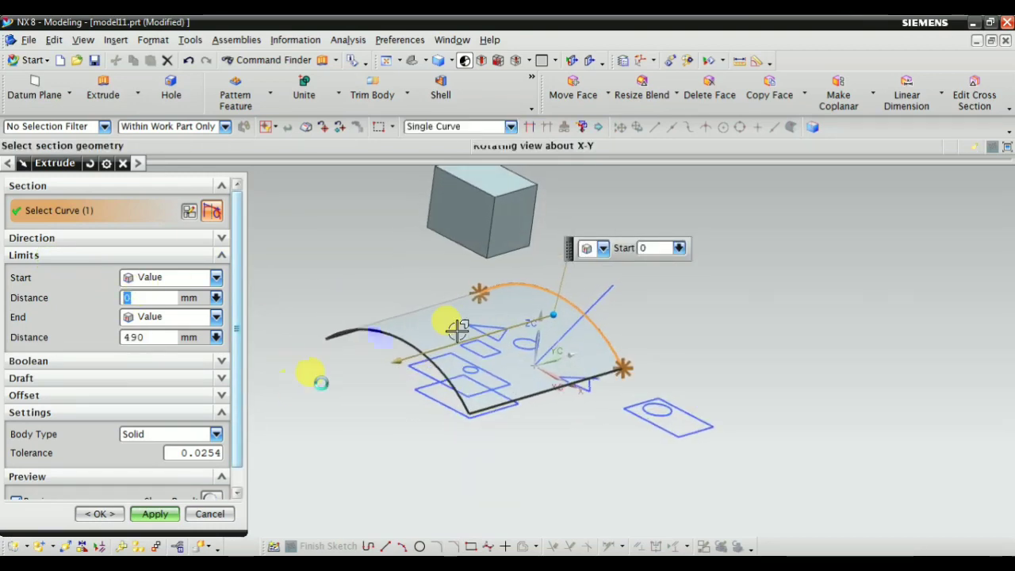
middle_drag(458, 330, 526, 324)
drag(519, 299, 713, 265)
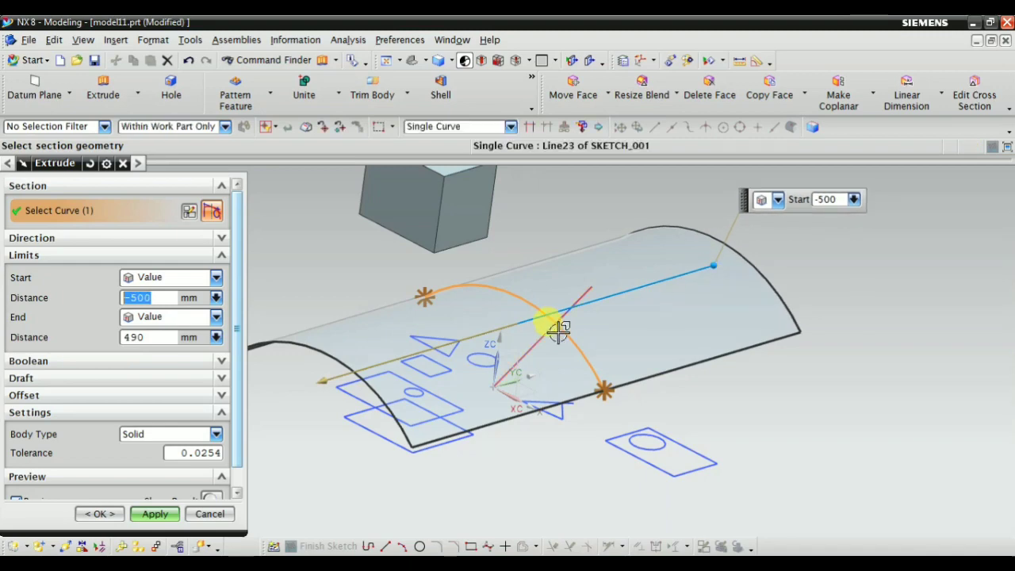
mouse_move(403, 407)
middle_down()
mouse_move(495, 384)
mouse_move(471, 313)
mouse_move(471, 389)
mouse_move(475, 362)
mouse_move(479, 383)
middle_up()
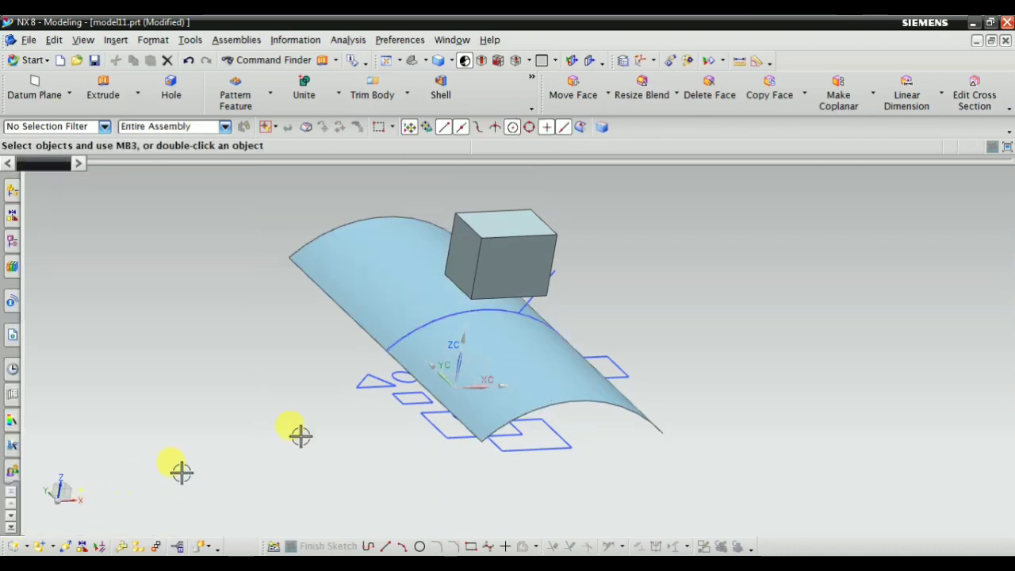
mouse_move(302, 431)
middle_down()
mouse_move(392, 351)
mouse_move(379, 410)
mouse_move(453, 408)
mouse_move(453, 362)
mouse_move(390, 442)
mouse_move(421, 416)
mouse_move(409, 418)
mouse_move(413, 360)
middle_up()
Step: Start an extrusion and select the square sketch using Connected Curves
key(x)
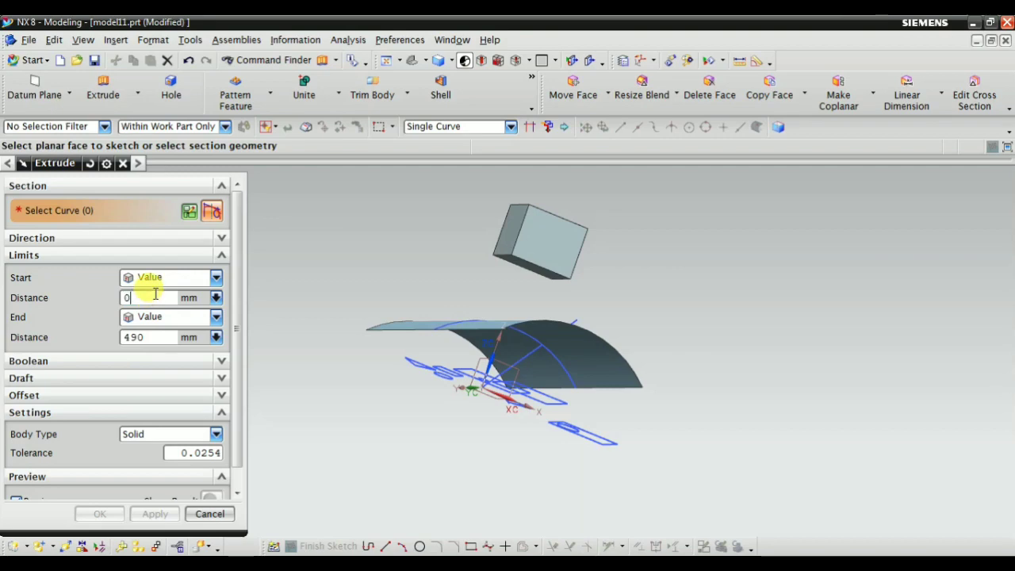
click(137, 321)
click(141, 331)
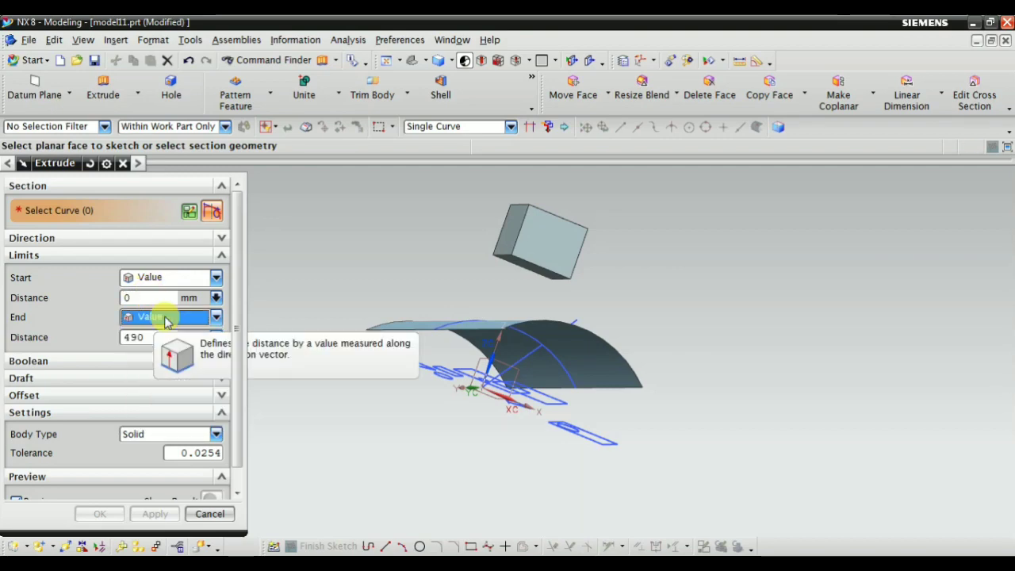
mouse_move(455, 427)
middle_down()
mouse_move(531, 356)
mouse_move(513, 356)
middle_up()
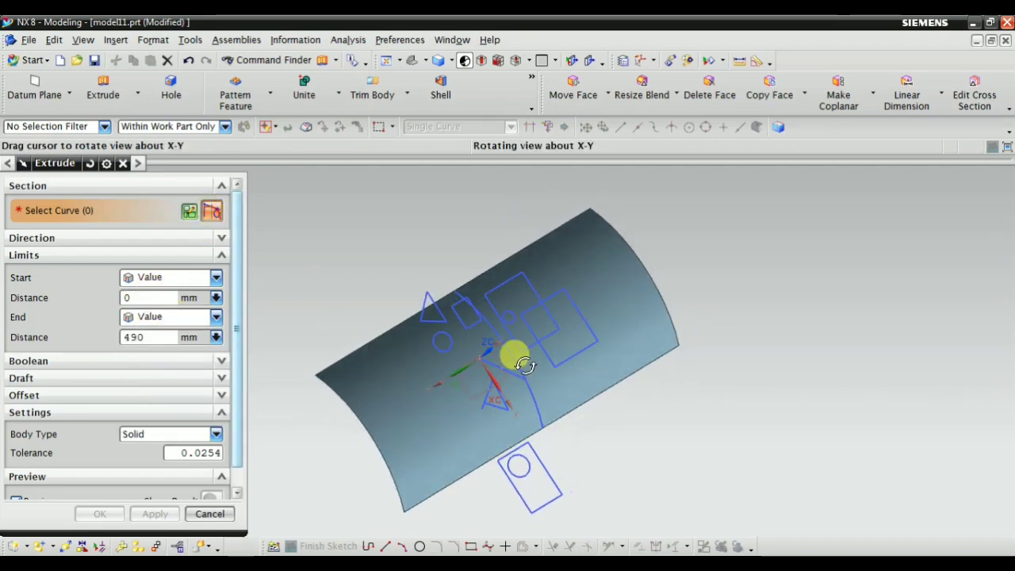
scroll(576, 236, up, 2)
scroll(534, 365, up, 2)
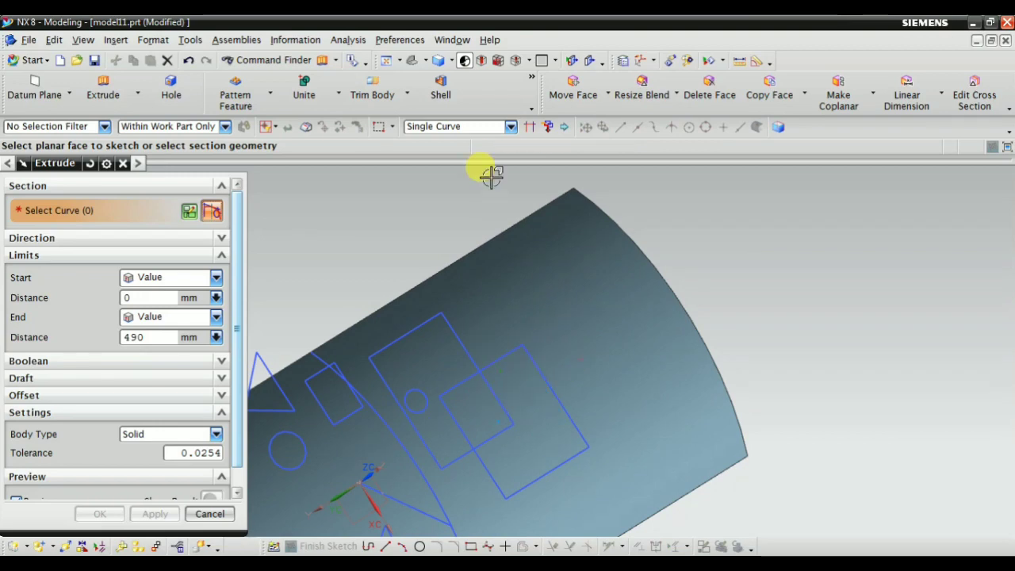
click(437, 129)
click(441, 153)
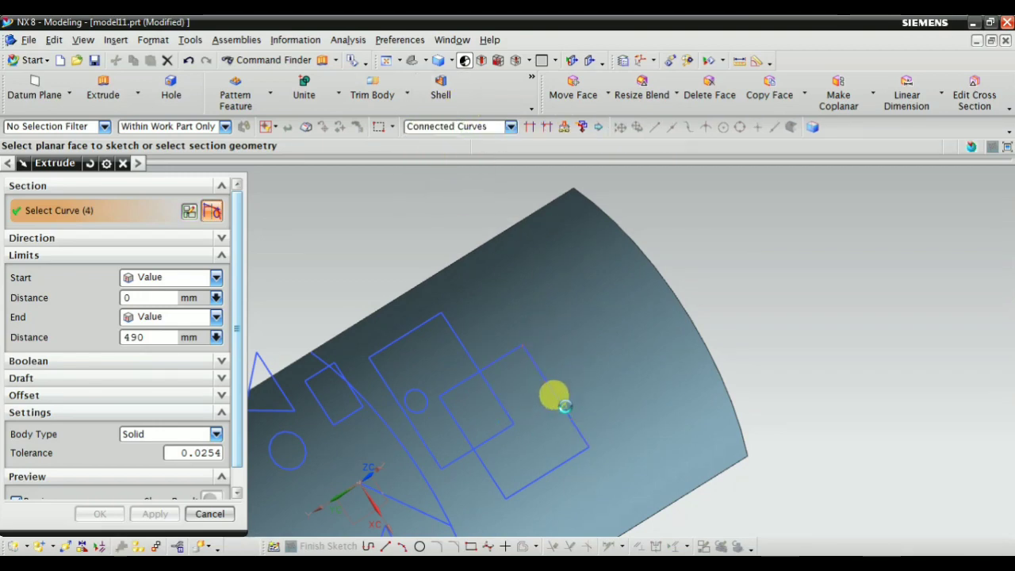
click(563, 406)
Step: Extrude the square up to the curved sheet using Until Selected
scroll(453, 334, down, 2)
middle_drag(453, 334, 431, 401)
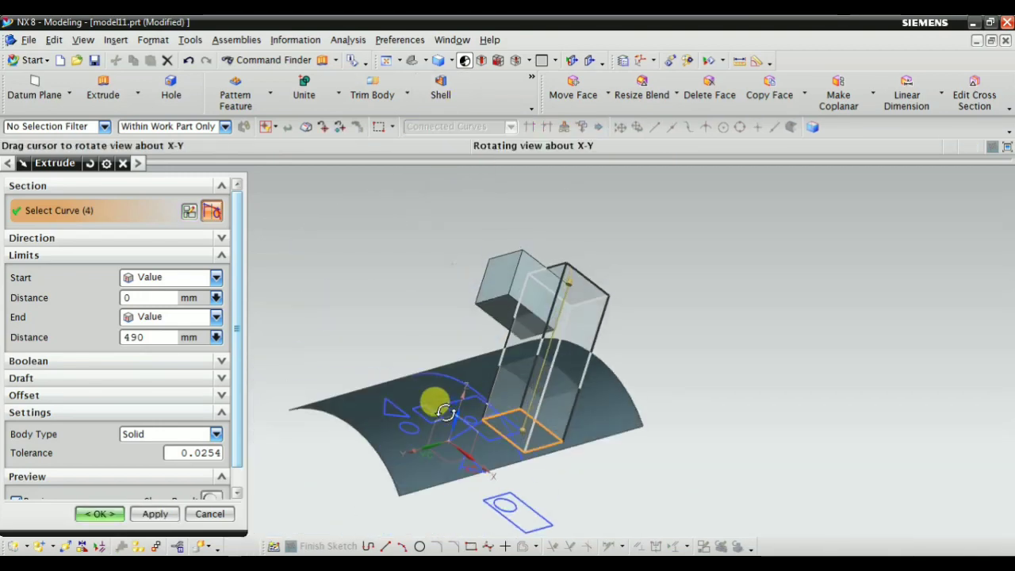
click(151, 318)
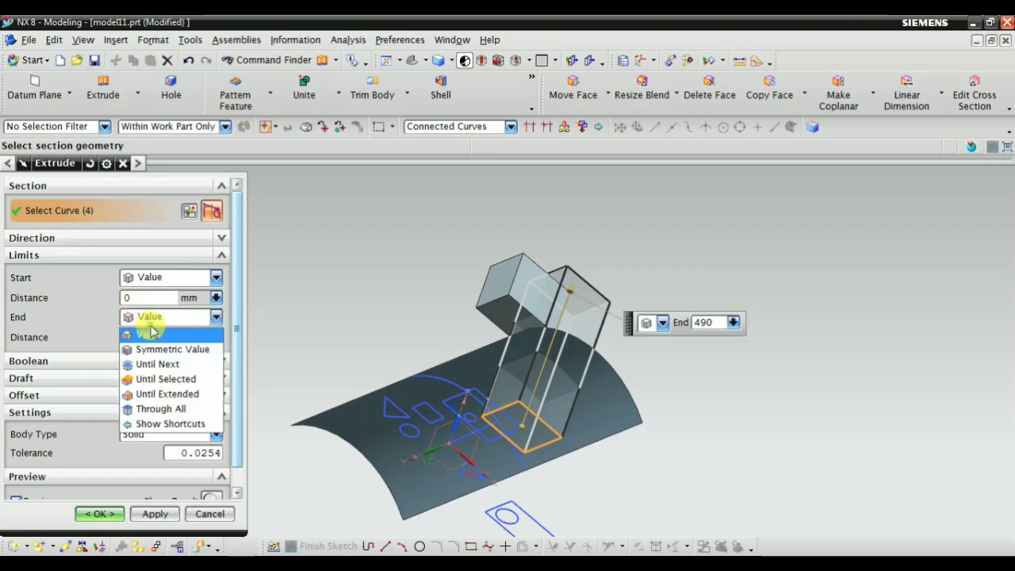
click(158, 381)
middle_drag(684, 459, 616, 467)
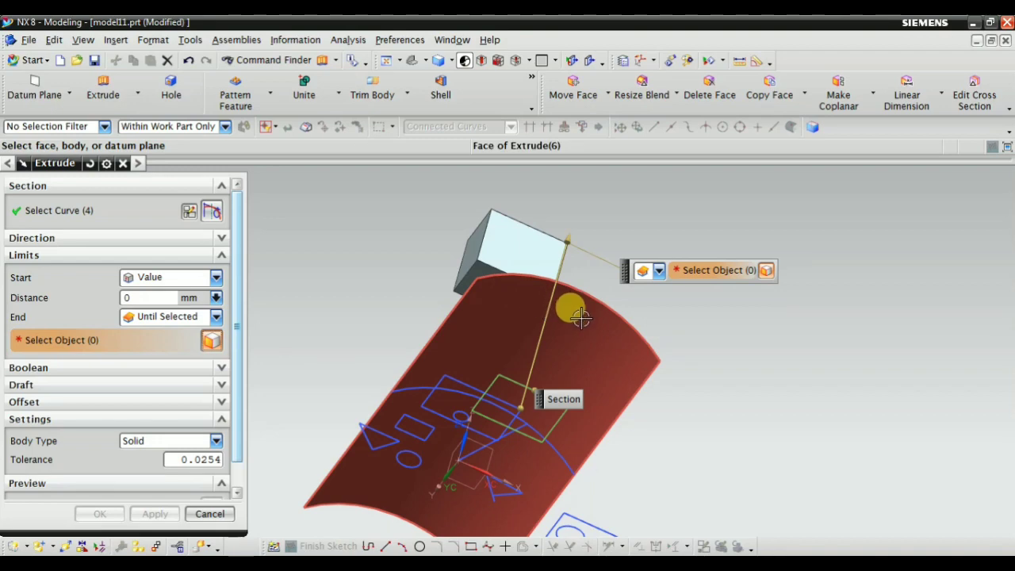
click(596, 341)
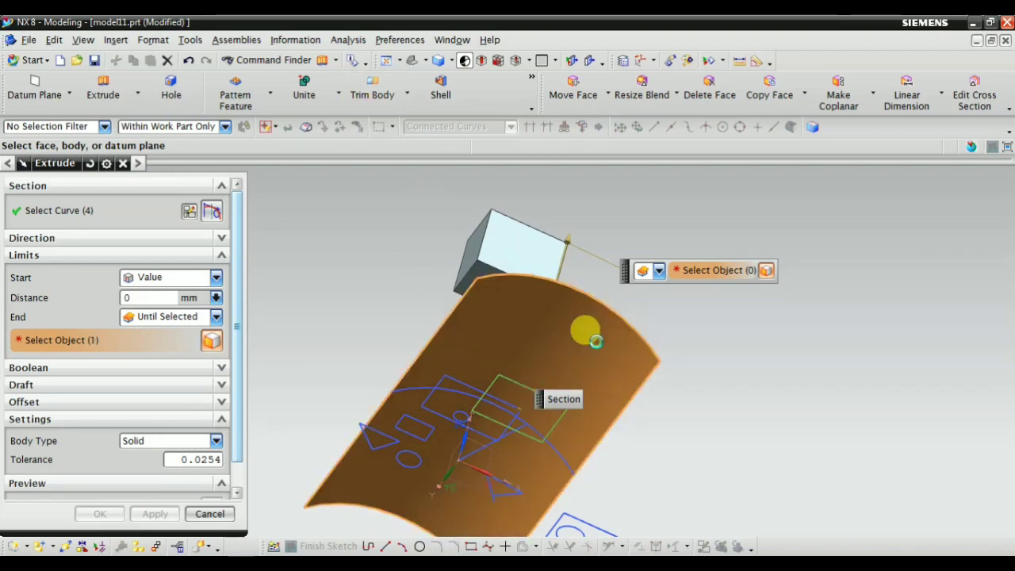
mouse_move(664, 362)
middle_down()
mouse_move(522, 439)
mouse_move(488, 311)
mouse_move(533, 290)
middle_up()
mouse_move(641, 281)
middle_down()
mouse_move(629, 295)
mouse_move(646, 299)
middle_up()
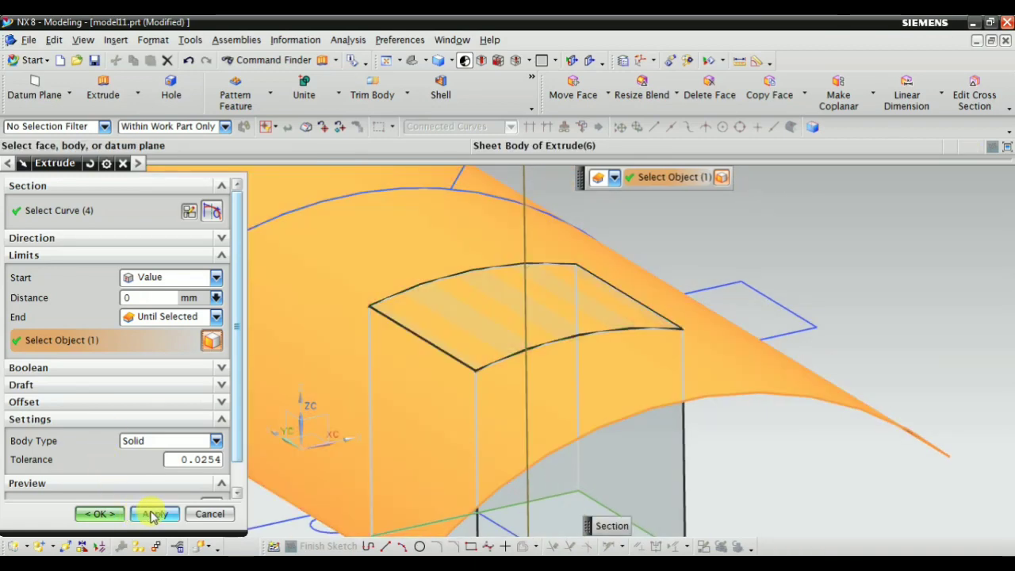
click(153, 515)
click(209, 514)
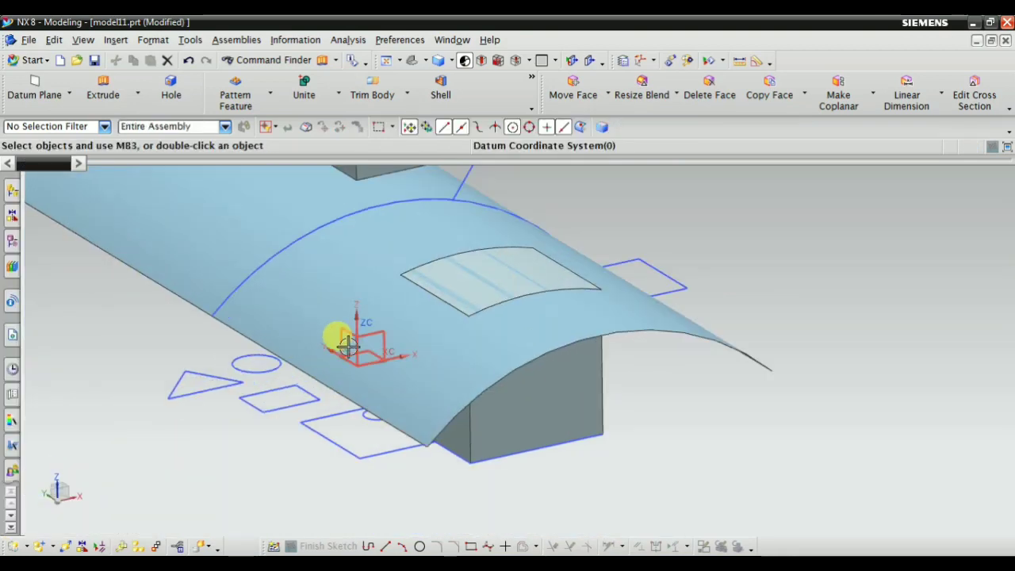
mouse_move(348, 345)
middle_down()
mouse_move(407, 394)
mouse_move(612, 313)
middle_up()
right_click(622, 264)
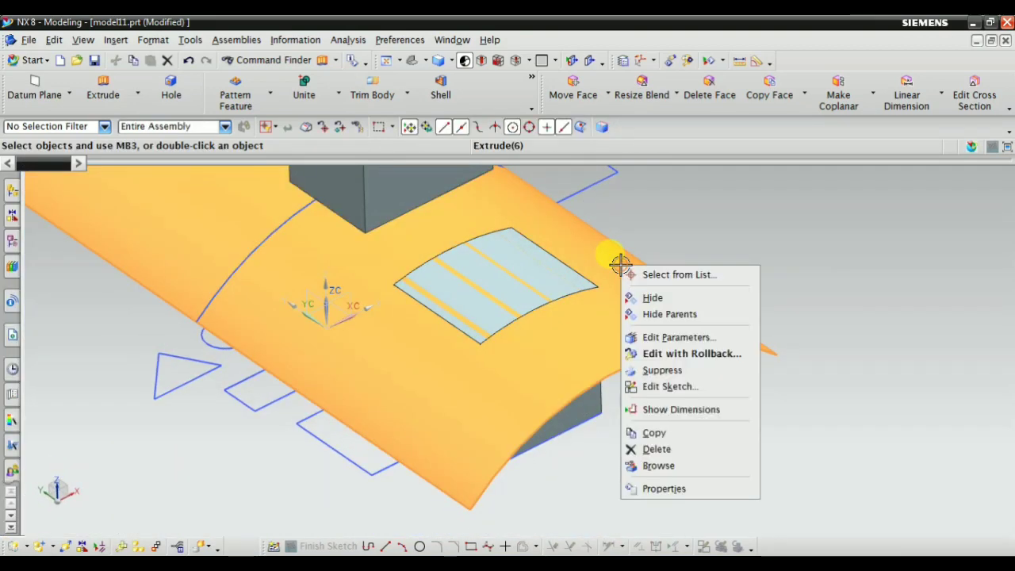
click(665, 299)
mouse_move(630, 264)
middle_down()
mouse_move(650, 289)
mouse_move(645, 329)
mouse_move(687, 281)
mouse_move(725, 268)
mouse_move(701, 278)
mouse_move(725, 294)
middle_up()
scroll(725, 294, down, 1)
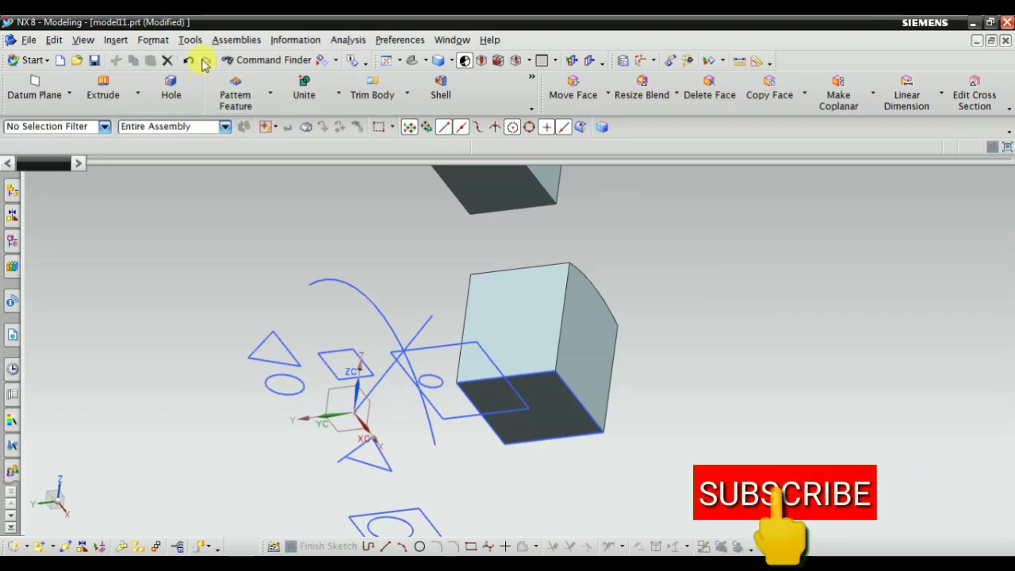
click(188, 61)
mouse_move(531, 291)
middle_down()
mouse_move(626, 381)
mouse_move(618, 331)
mouse_move(341, 311)
mouse_move(465, 294)
mouse_move(460, 284)
mouse_move(426, 367)
mouse_move(514, 332)
mouse_move(476, 344)
mouse_move(357, 278)
middle_up()
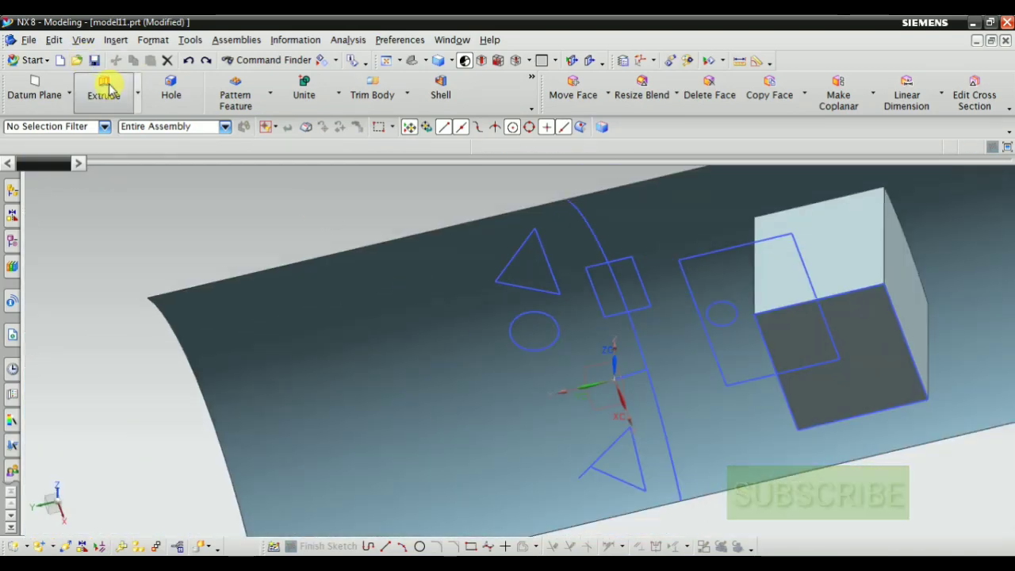
Step: Start an extrusion of the small circle and inspect its cylinder preview
click(103, 87)
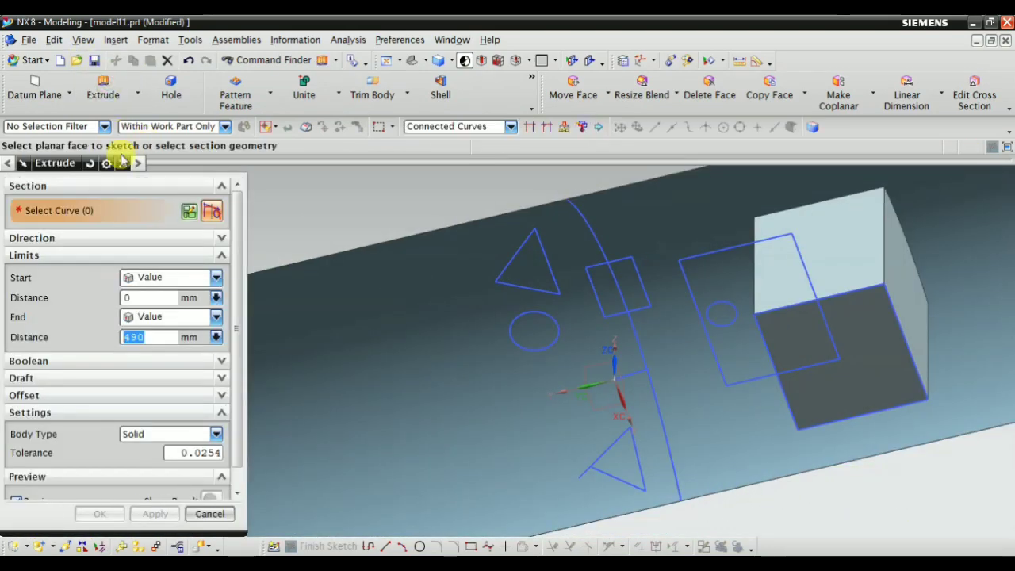
click(516, 349)
mouse_move(363, 345)
middle_down()
mouse_move(265, 288)
mouse_move(352, 381)
mouse_move(356, 409)
middle_up()
mouse_move(408, 317)
middle_down()
mouse_move(362, 333)
mouse_move(453, 218)
middle_up()
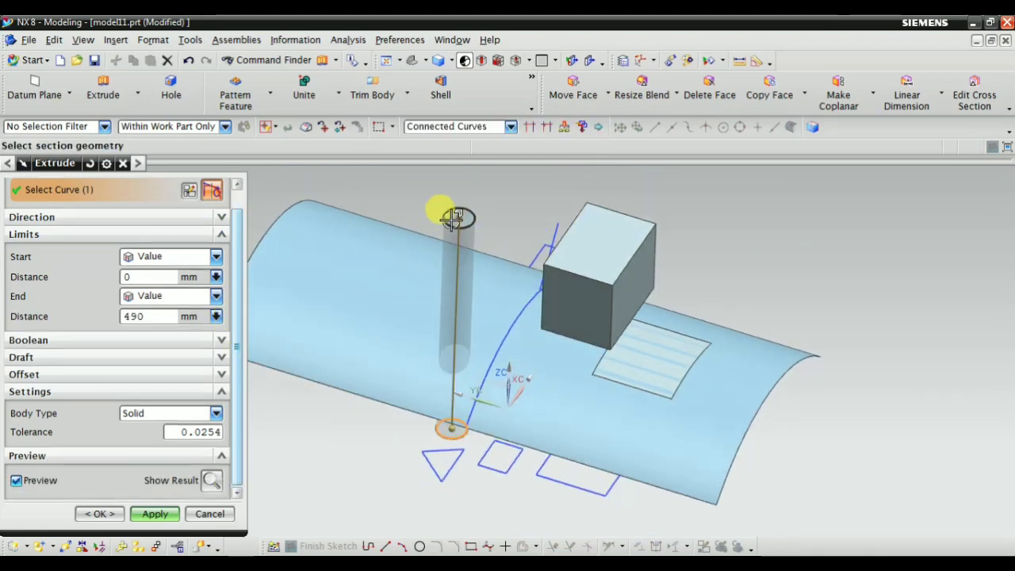
drag(452, 181, 447, 323)
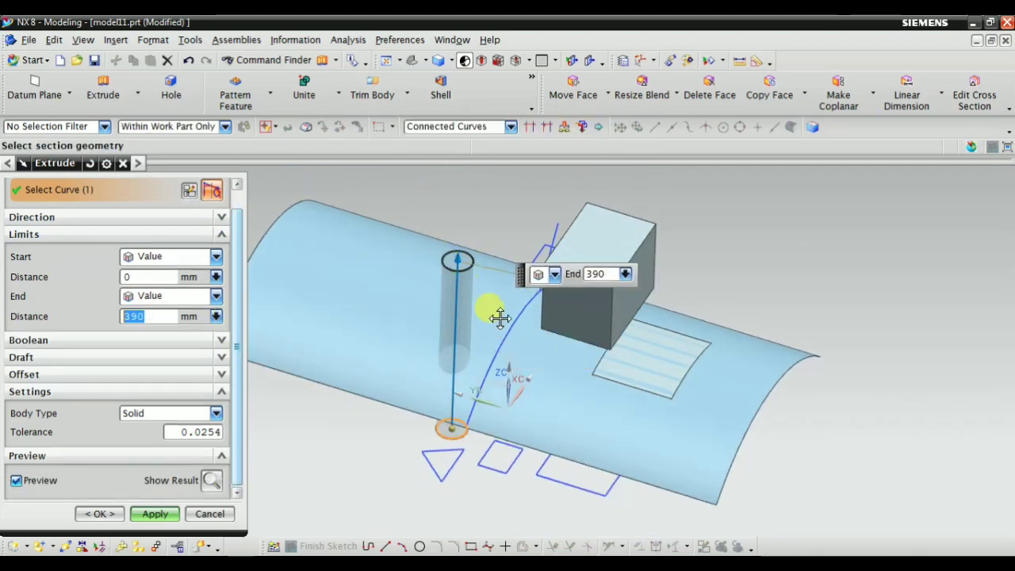
mouse_move(500, 318)
middle_down()
mouse_move(380, 328)
mouse_move(397, 261)
middle_up()
Step: End the cylinder at the curved sheet with Until Selected and create it
click(166, 295)
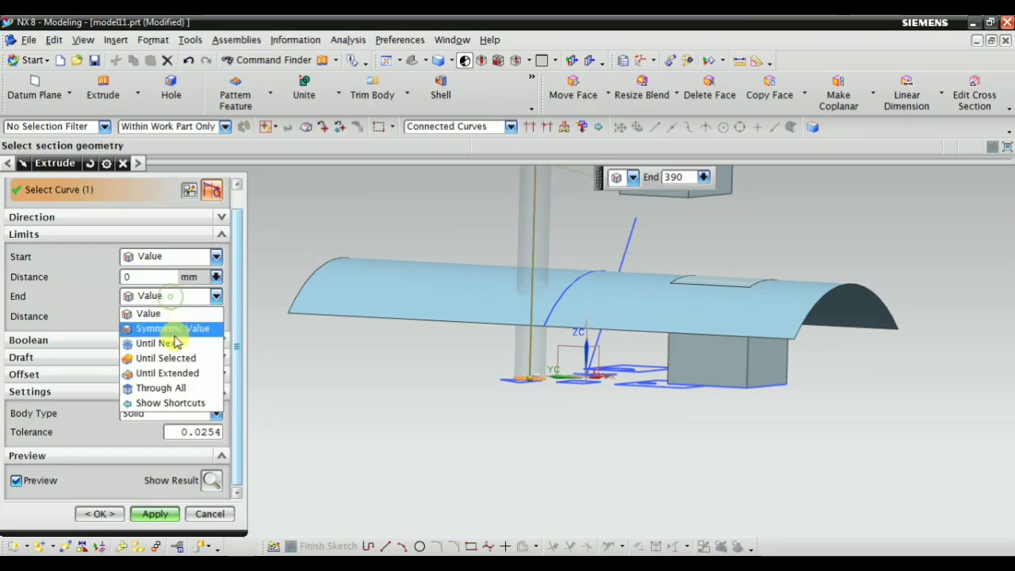
click(173, 358)
mouse_move(363, 389)
middle_down()
mouse_move(431, 290)
mouse_move(536, 310)
mouse_move(521, 367)
mouse_move(404, 399)
mouse_move(399, 423)
mouse_move(439, 334)
middle_up()
click(441, 312)
click(410, 313)
scroll(438, 334, down, 2)
click(156, 516)
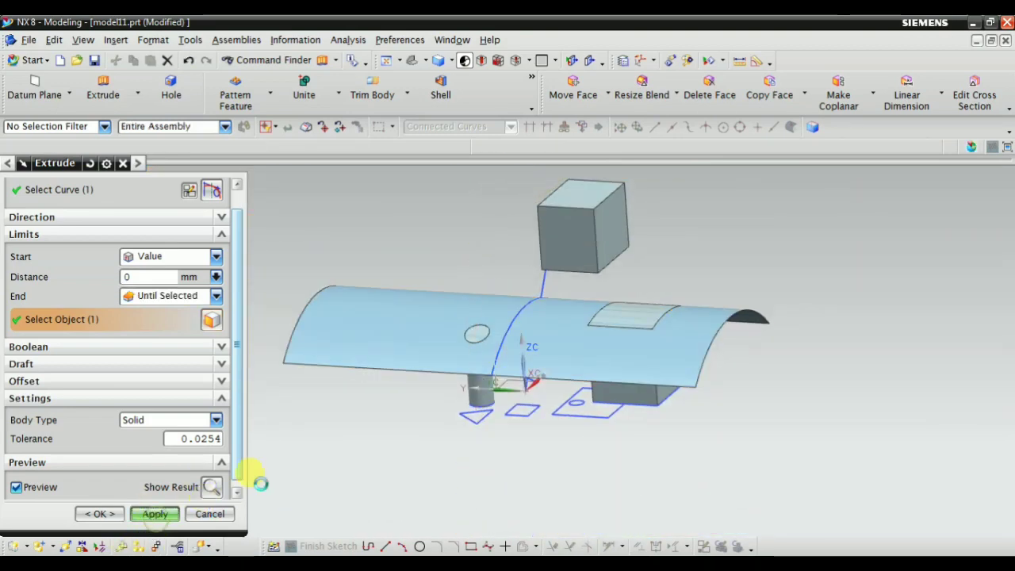
scroll(441, 386, up, 2)
mouse_move(430, 445)
middle_down()
mouse_move(483, 363)
mouse_move(469, 402)
mouse_move(431, 426)
mouse_move(446, 426)
mouse_move(449, 371)
mouse_move(449, 414)
mouse_move(498, 358)
middle_up()
mouse_move(472, 287)
middle_down()
mouse_move(403, 363)
mouse_move(419, 410)
mouse_move(479, 293)
mouse_move(522, 270)
mouse_move(526, 363)
mouse_move(502, 398)
mouse_move(503, 370)
middle_up()
scroll(508, 340, up, 2)
Step: Review the end-limit options, keeping the end at a fixed value
click(173, 321)
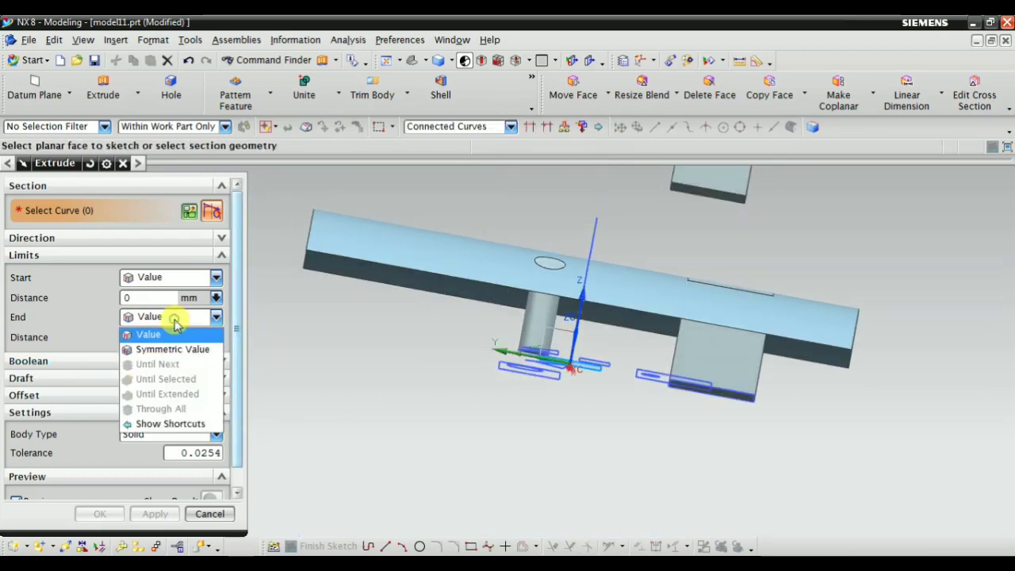
click(176, 325)
click(176, 326)
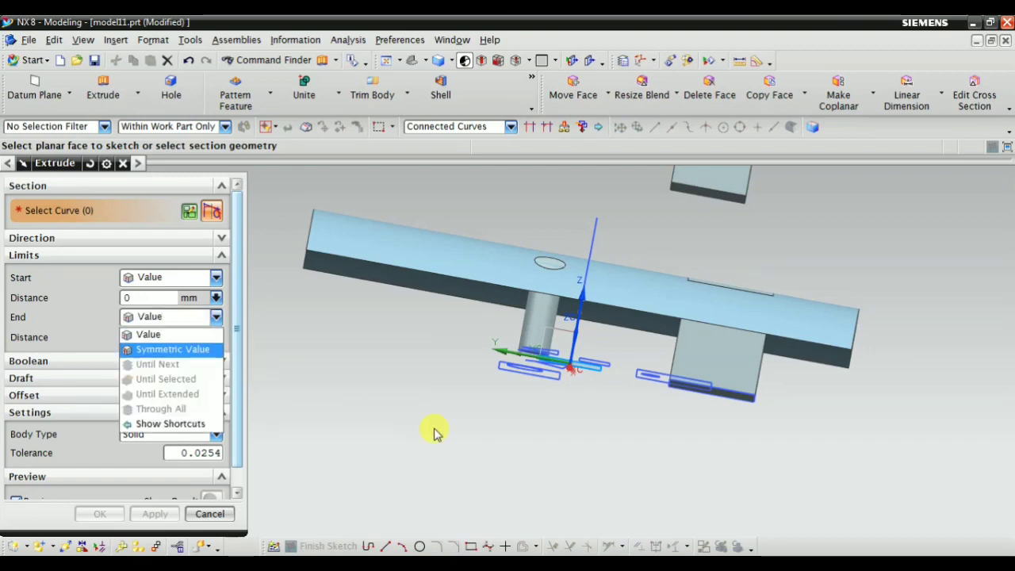
click(393, 339)
mouse_move(492, 428)
middle_down()
mouse_move(533, 340)
mouse_move(525, 318)
mouse_move(631, 276)
middle_up()
Step: Extrude the small square with Until Extended to the curved sheet's top face
click(602, 274)
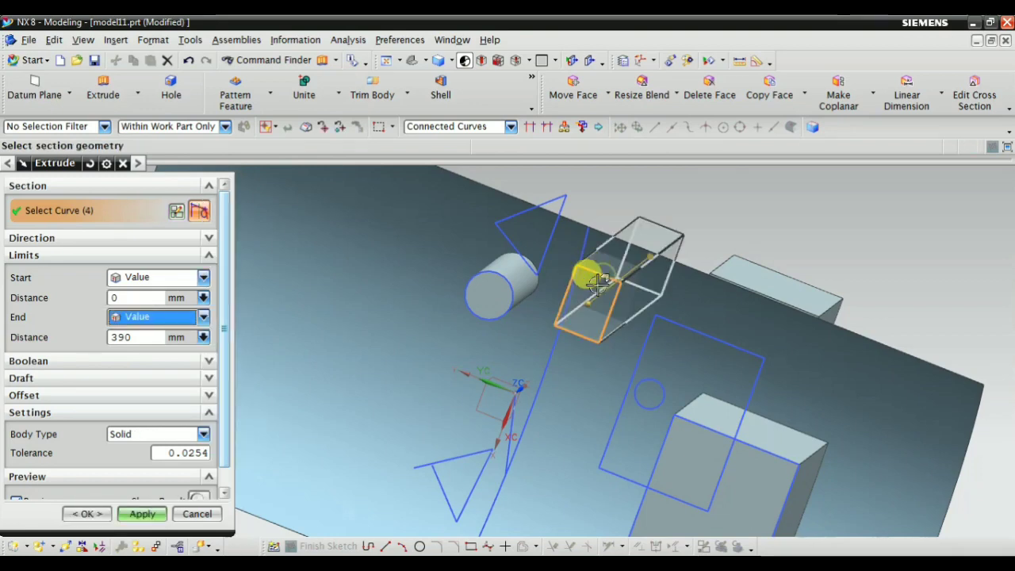
middle_drag(465, 336, 178, 325)
click(173, 319)
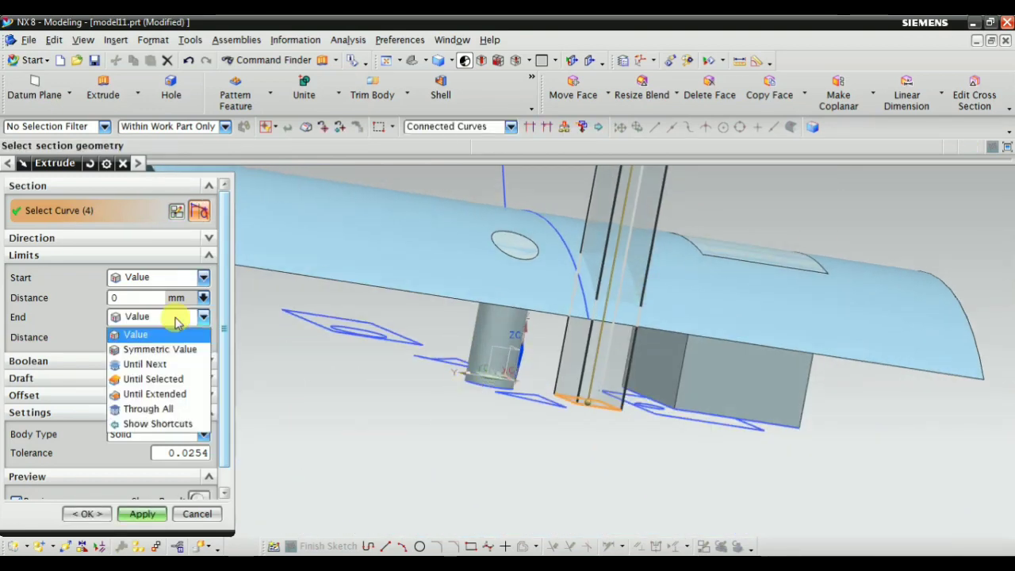
click(163, 395)
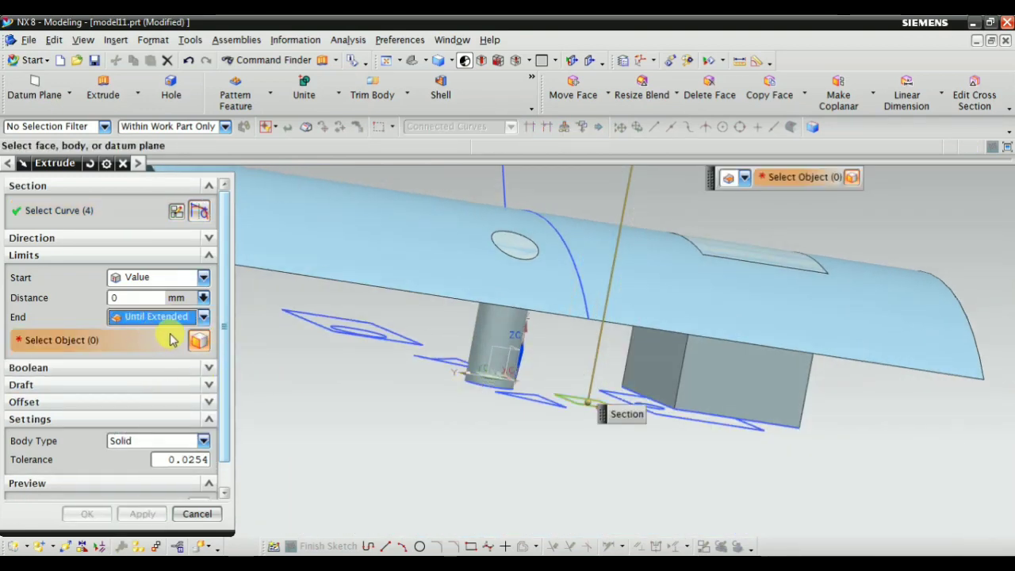
mouse_move(451, 381)
middle_down()
mouse_move(637, 263)
mouse_move(583, 343)
mouse_move(401, 359)
middle_up()
click(637, 263)
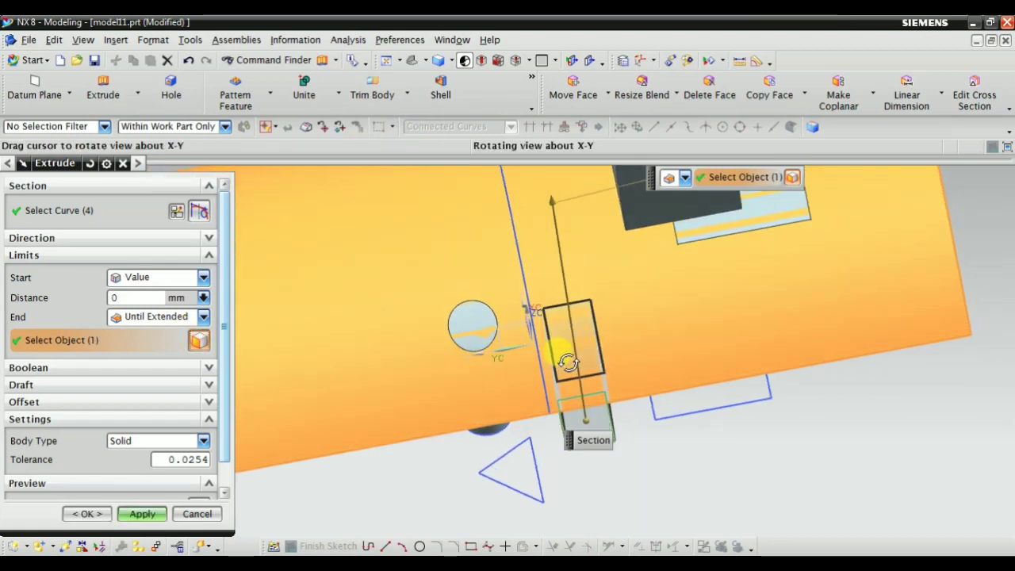
click(138, 515)
click(153, 325)
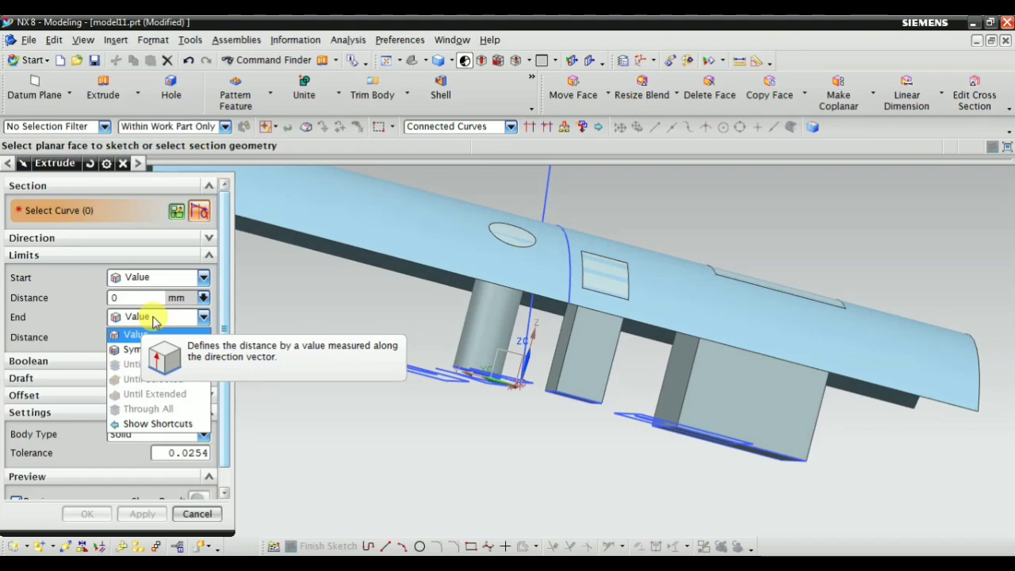
Step: Cancel the previous extrude settings
click(273, 340)
scroll(453, 431, down, 3)
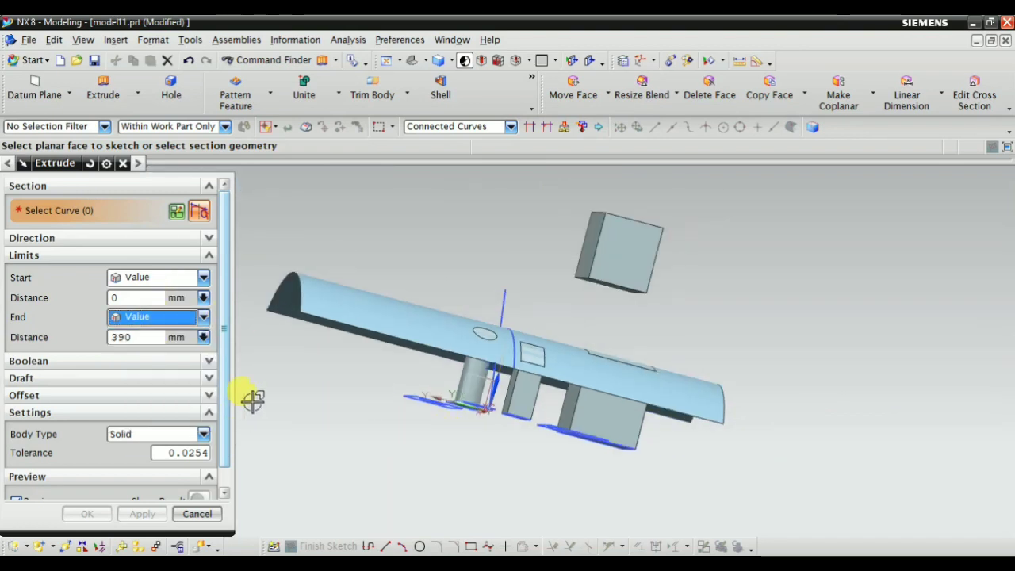
click(196, 515)
mouse_move(268, 489)
middle_down()
mouse_move(389, 494)
mouse_move(412, 445)
middle_up()
Step: Start a new extrusion of the circle with its end limit set to Through All
click(104, 91)
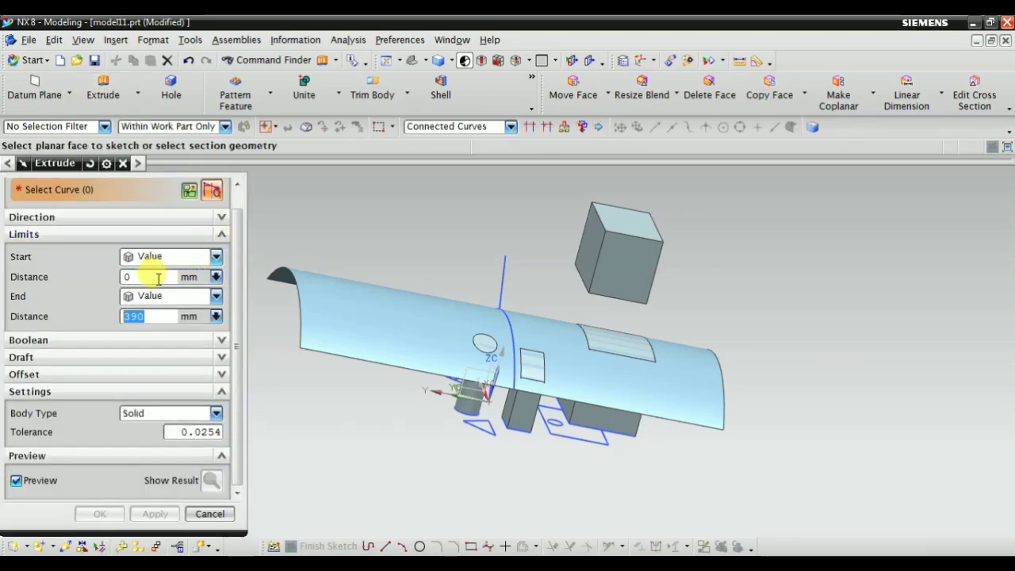
click(179, 298)
click(182, 300)
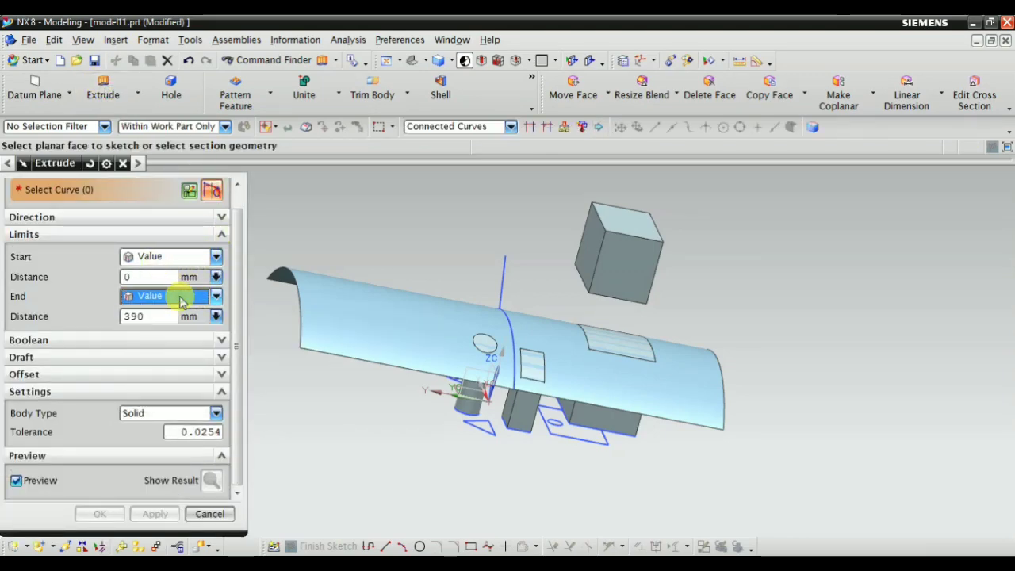
click(182, 301)
mouse_move(374, 471)
middle_down()
mouse_move(482, 444)
mouse_move(495, 421)
mouse_move(492, 396)
mouse_move(577, 379)
mouse_move(594, 435)
mouse_move(585, 465)
mouse_move(635, 437)
mouse_move(516, 336)
middle_up()
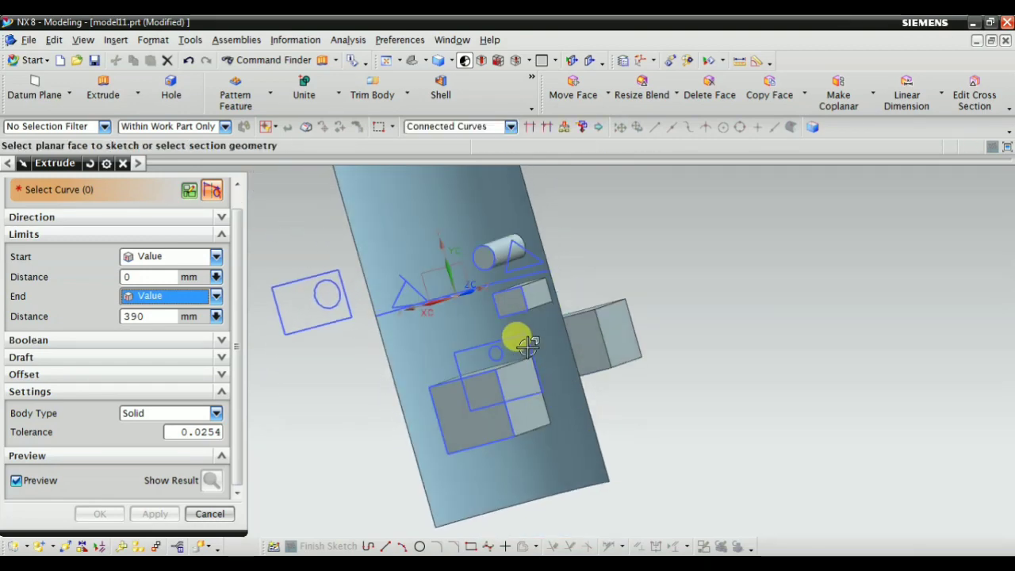
scroll(495, 349, up, 5)
scroll(493, 352, down, 5)
mouse_move(419, 336)
middle_down()
mouse_move(426, 458)
mouse_move(551, 392)
middle_up()
mouse_move(466, 496)
middle_down()
mouse_move(465, 425)
mouse_move(381, 400)
middle_up()
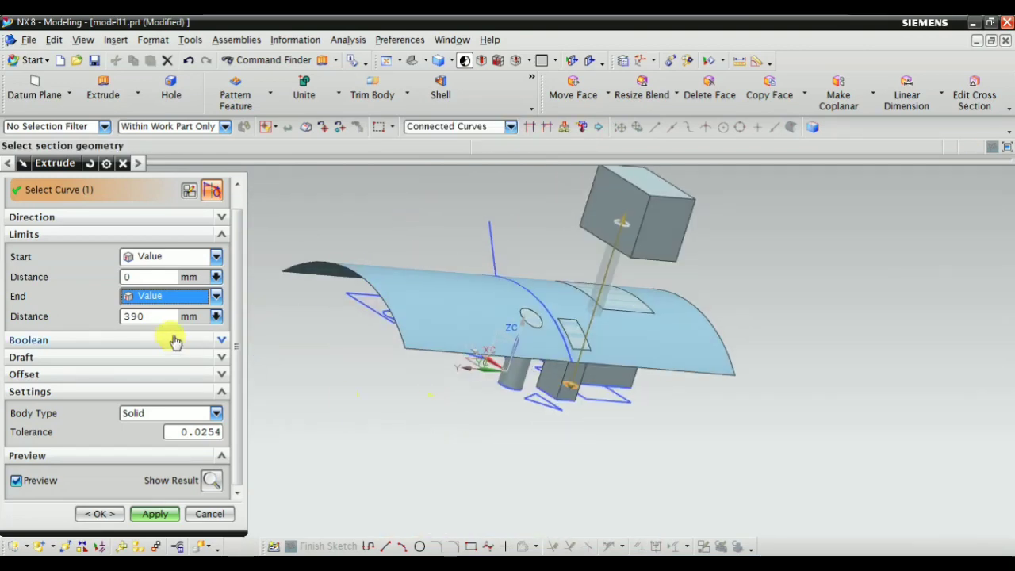
click(182, 295)
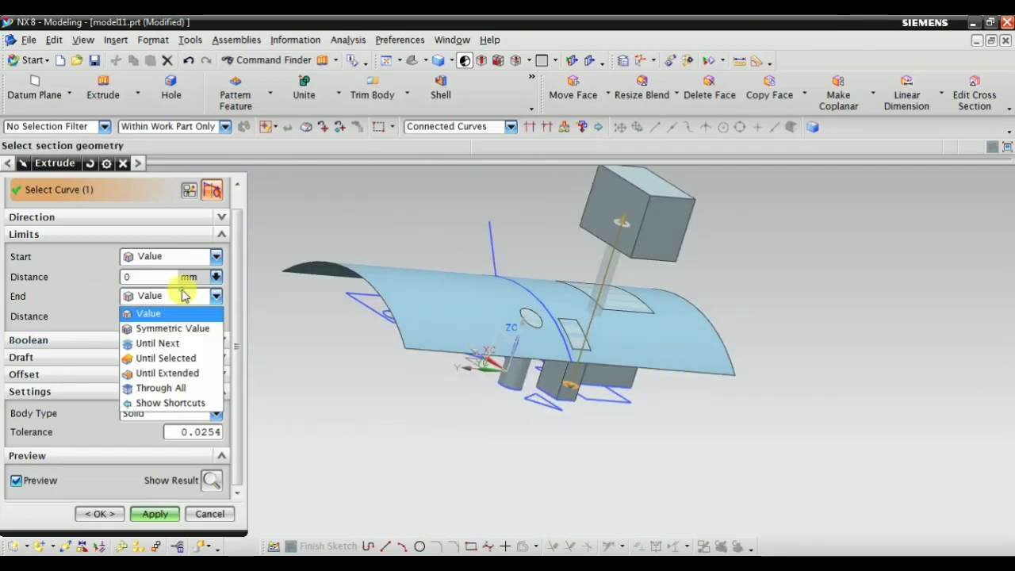
click(177, 388)
Step: Inspect the Through All rod preview reaching the upper box, then apply it
mouse_move(618, 494)
middle_down()
mouse_move(646, 455)
mouse_move(651, 462)
mouse_move(628, 465)
mouse_move(637, 450)
middle_up()
scroll(637, 450, up, 2)
scroll(550, 439, up, 2)
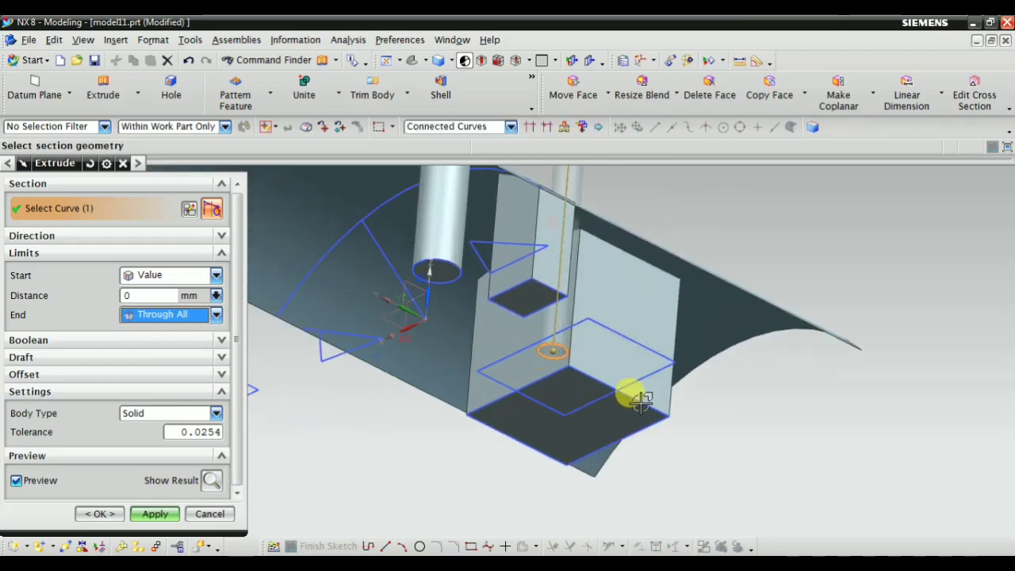
mouse_move(622, 296)
middle_down()
mouse_move(634, 274)
mouse_move(567, 363)
mouse_move(553, 352)
mouse_move(458, 450)
middle_up()
scroll(459, 450, down, 2)
scroll(494, 337, down, 2)
mouse_move(494, 337)
middle_down()
mouse_move(573, 373)
mouse_move(581, 301)
middle_up()
scroll(581, 301, up, 3)
middle_drag(514, 353, 524, 395)
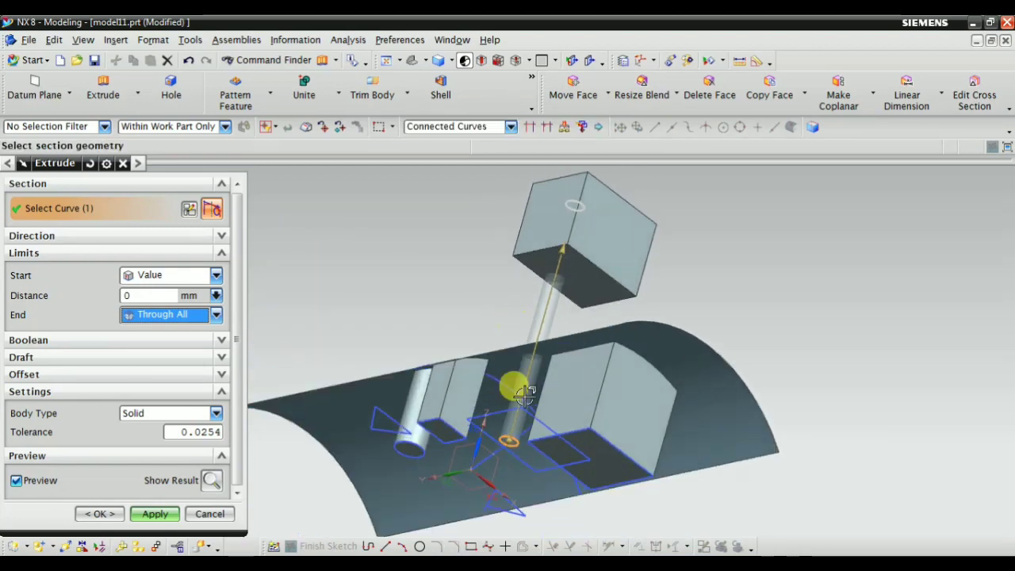
middle_drag(504, 337, 487, 389)
scroll(589, 313, up, 3)
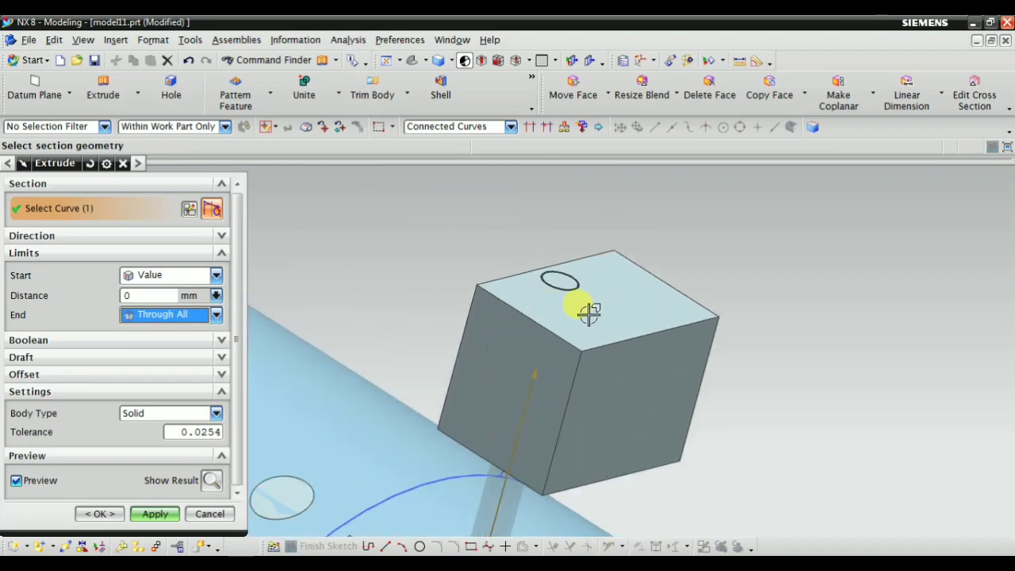
scroll(595, 252, down, 2)
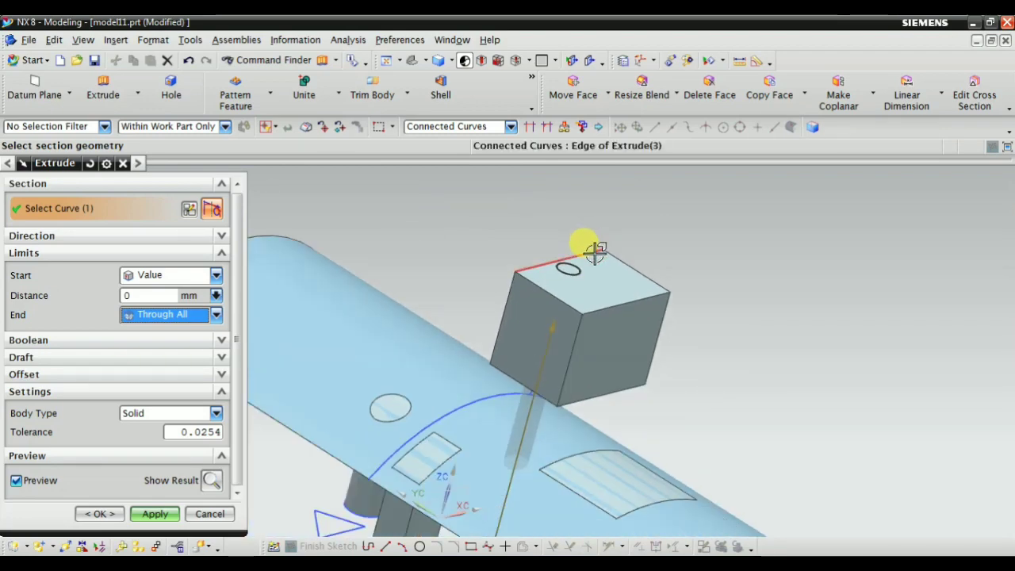
scroll(555, 231, up, 2)
scroll(657, 399, down, 5)
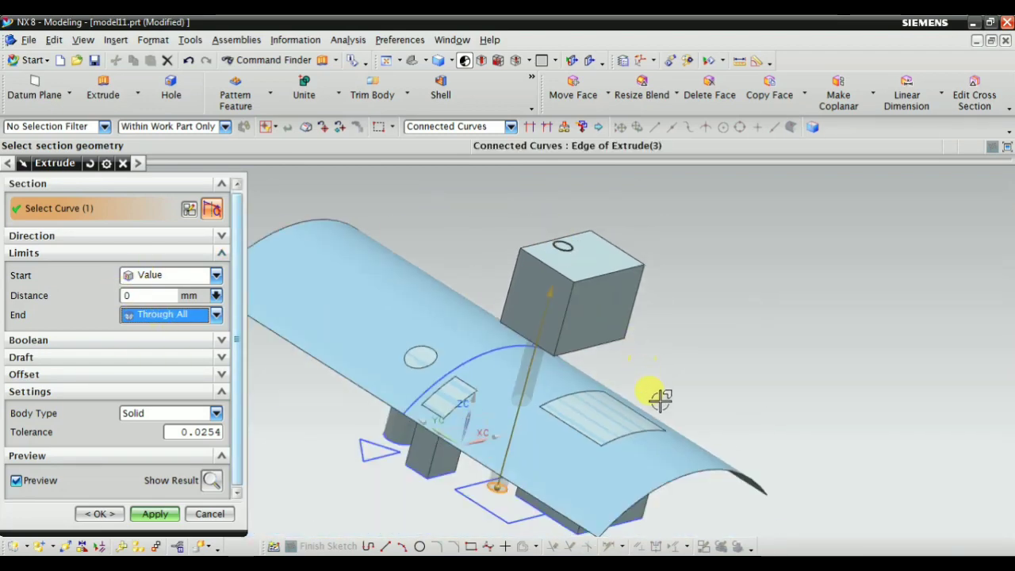
middle_drag(658, 399, 651, 399)
scroll(560, 291, down, 3)
scroll(547, 309, up, 3)
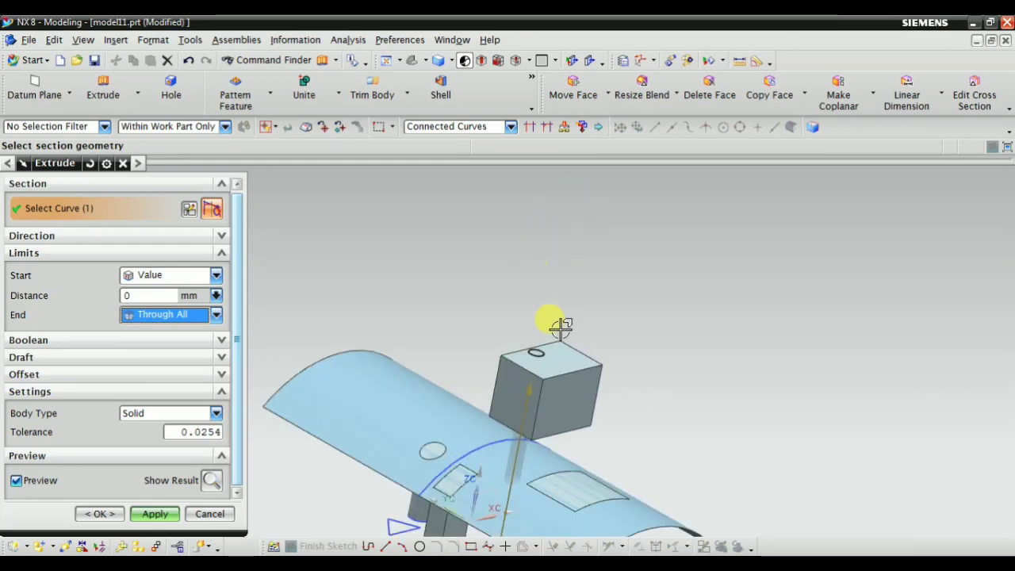
scroll(561, 271, up, 5)
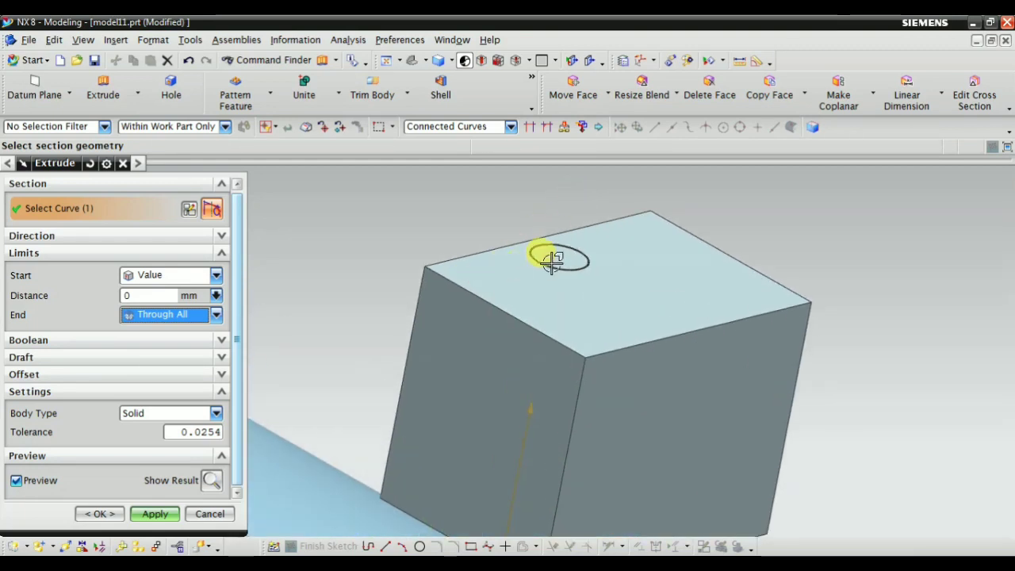
scroll(553, 261, down, 3)
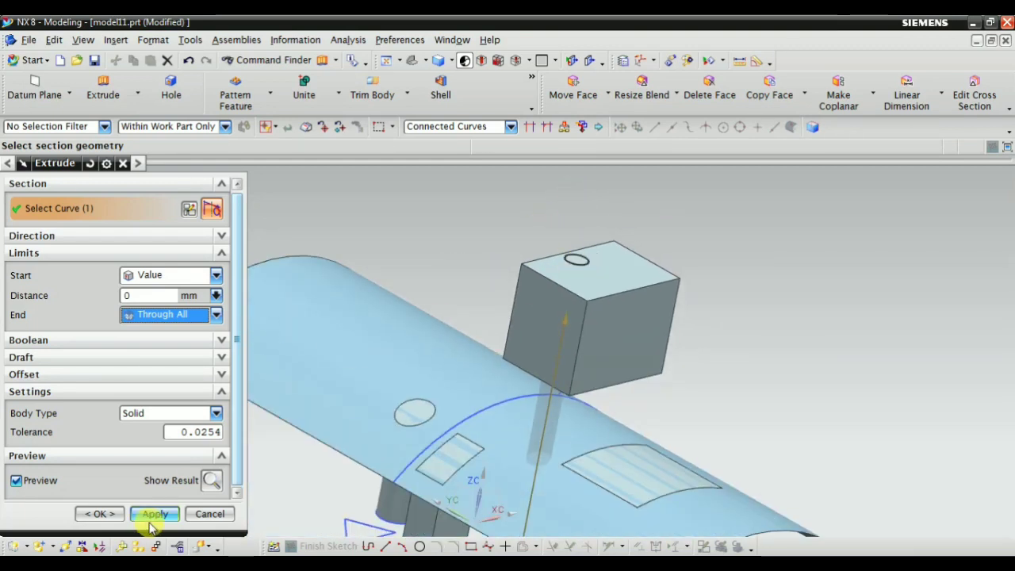
click(154, 514)
Step: Expand the new 0–390 mm extrusion's Boolean settings and leave Boolean at None
scroll(555, 306, down, 3)
middle_drag(555, 306, 627, 352)
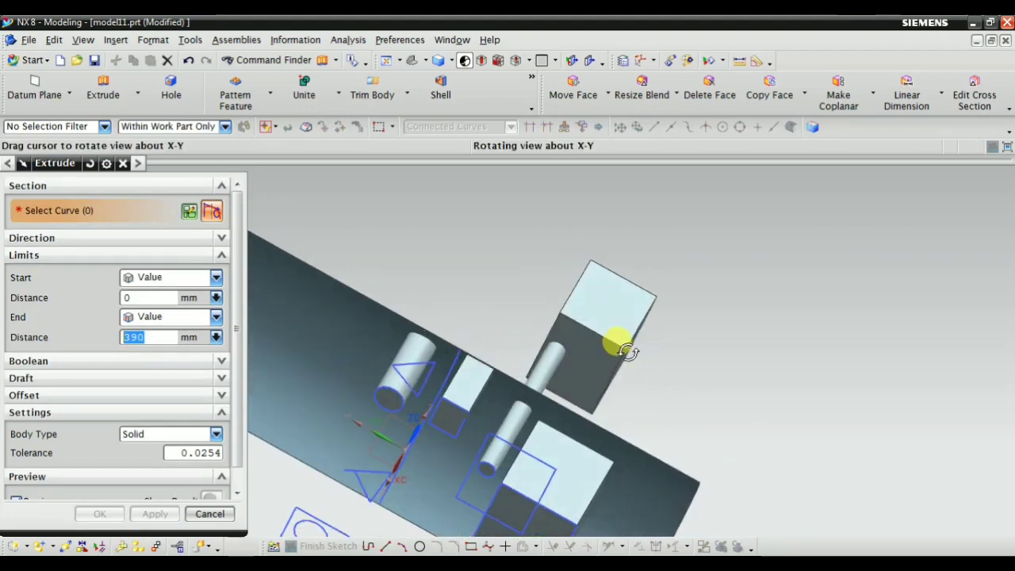
scroll(274, 337, down, 2)
scroll(453, 410, up, 2)
scroll(452, 410, up, 2)
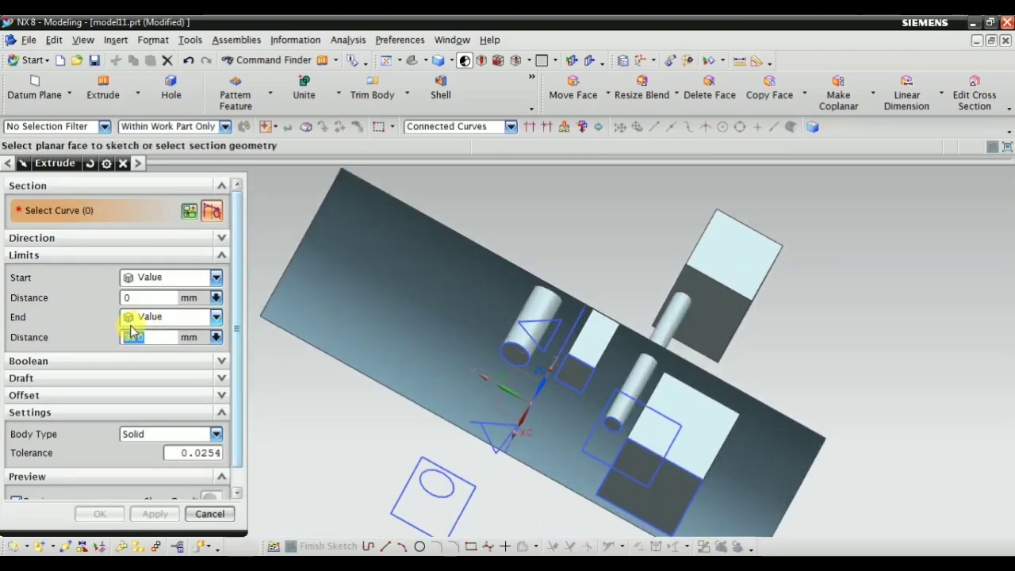
scroll(533, 345, down, 3)
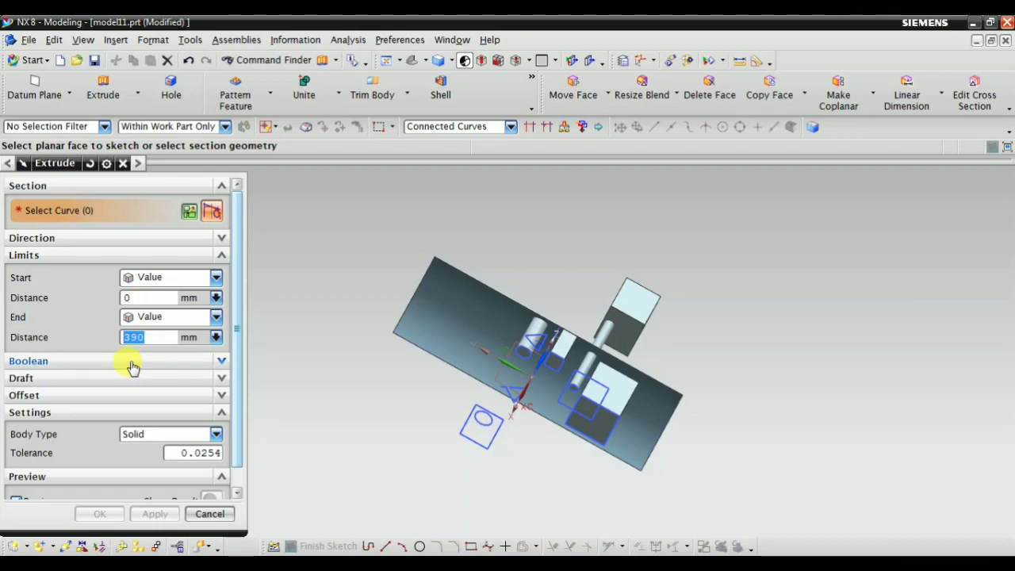
click(132, 363)
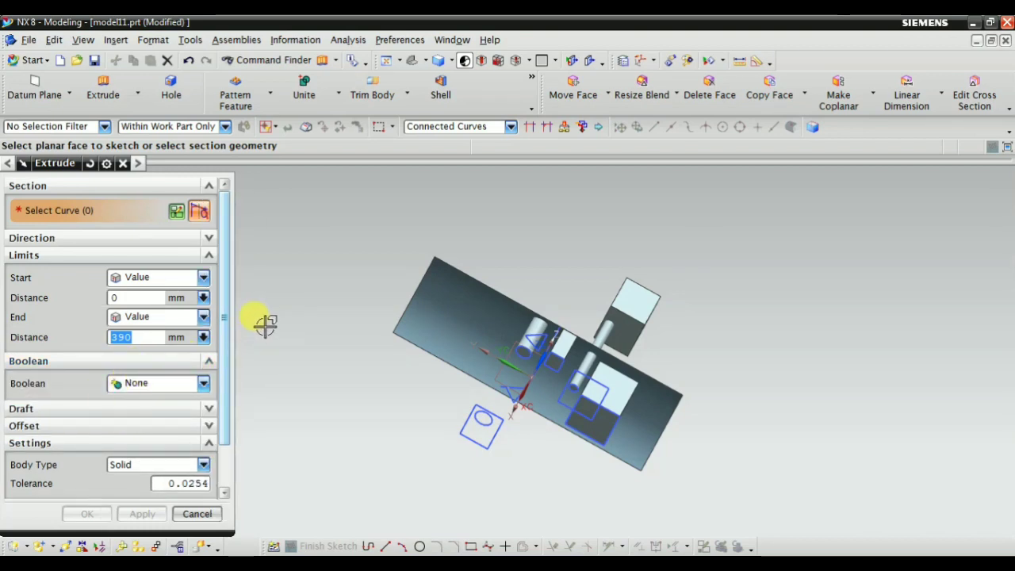
click(136, 381)
click(140, 394)
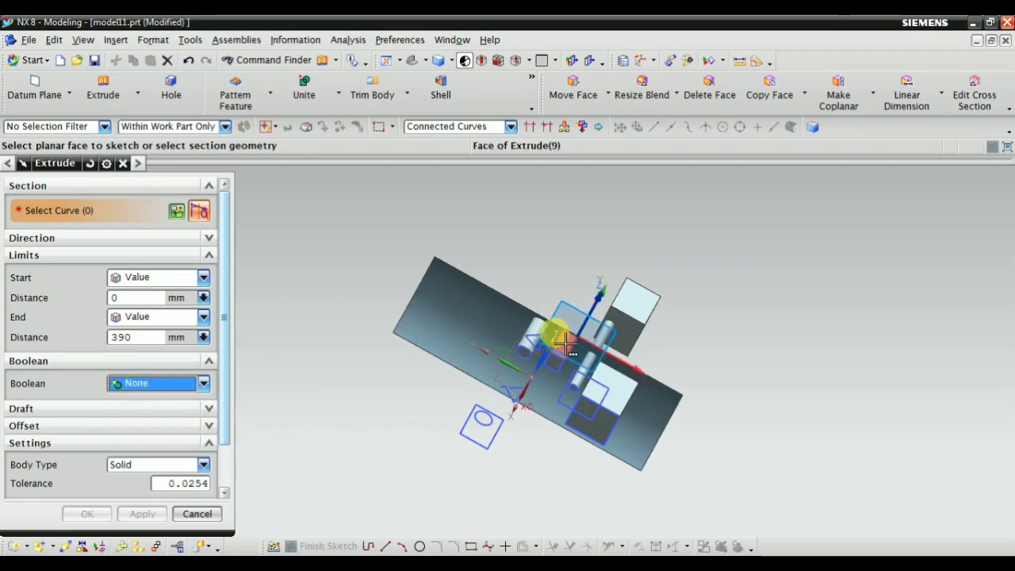
click(162, 385)
click(163, 385)
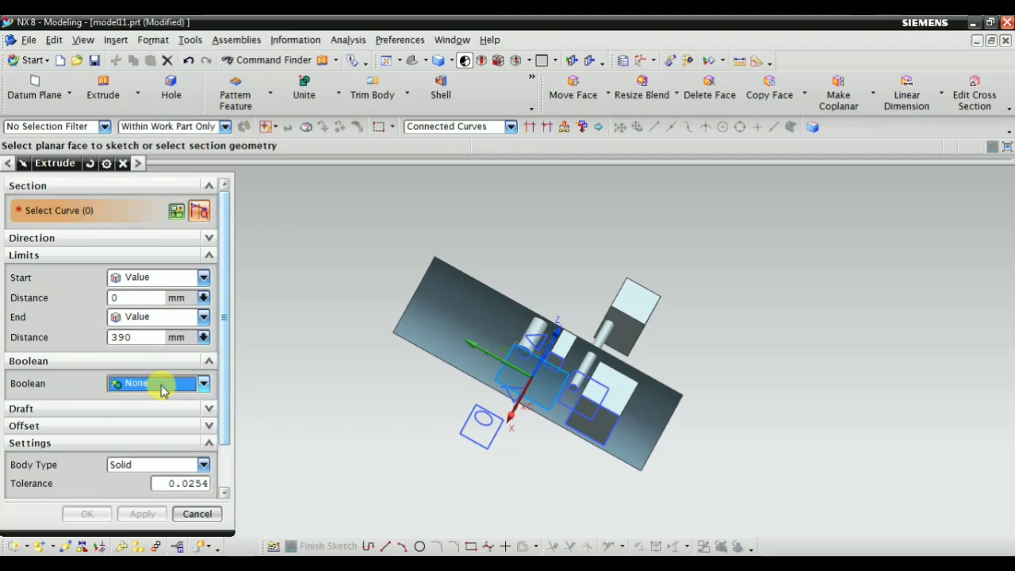
mouse_move(474, 451)
middle_down()
mouse_move(424, 424)
mouse_move(415, 467)
mouse_move(469, 408)
mouse_move(440, 418)
mouse_move(553, 454)
middle_up()
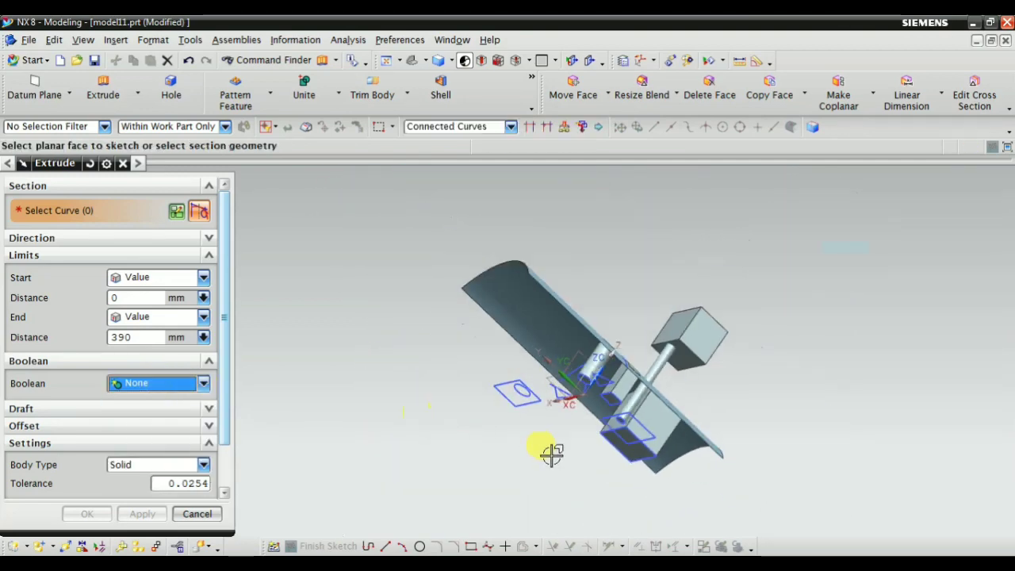
Step: Cancel Extrude and delete Extrude (6) through Extrude (10) in the Part Navigator
click(197, 514)
click(12, 243)
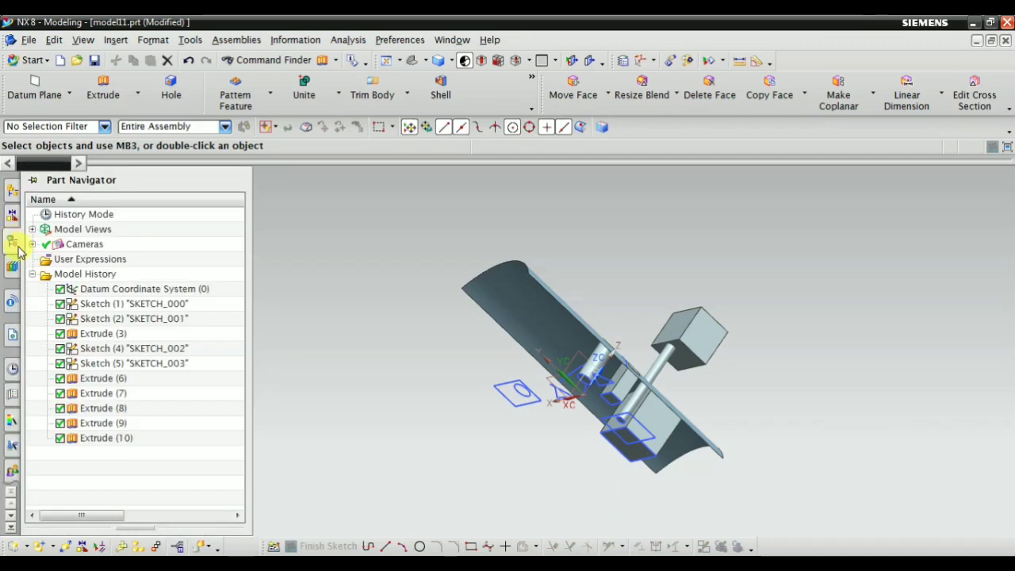
click(100, 385)
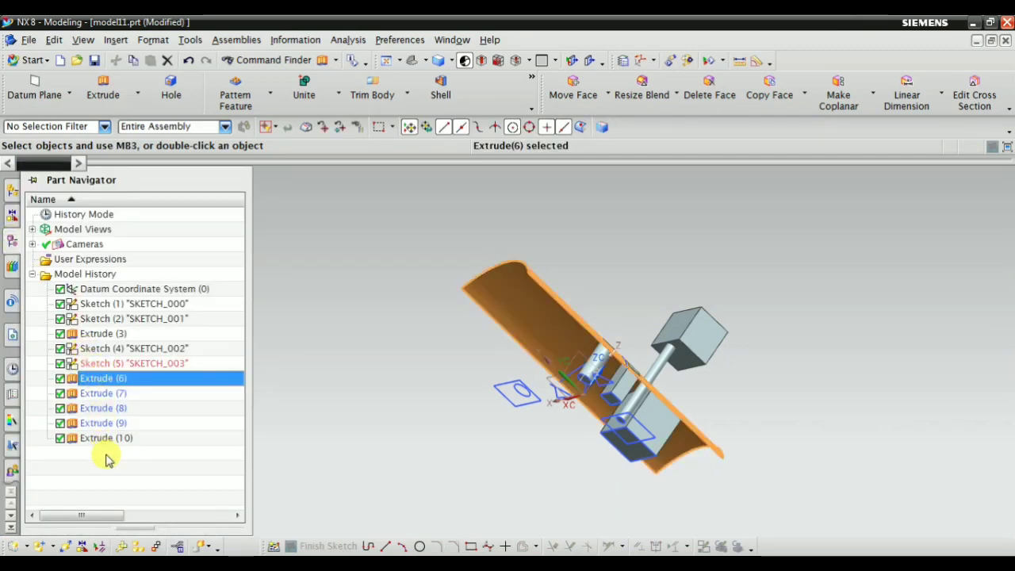
shift+click(103, 443)
right_click(105, 444)
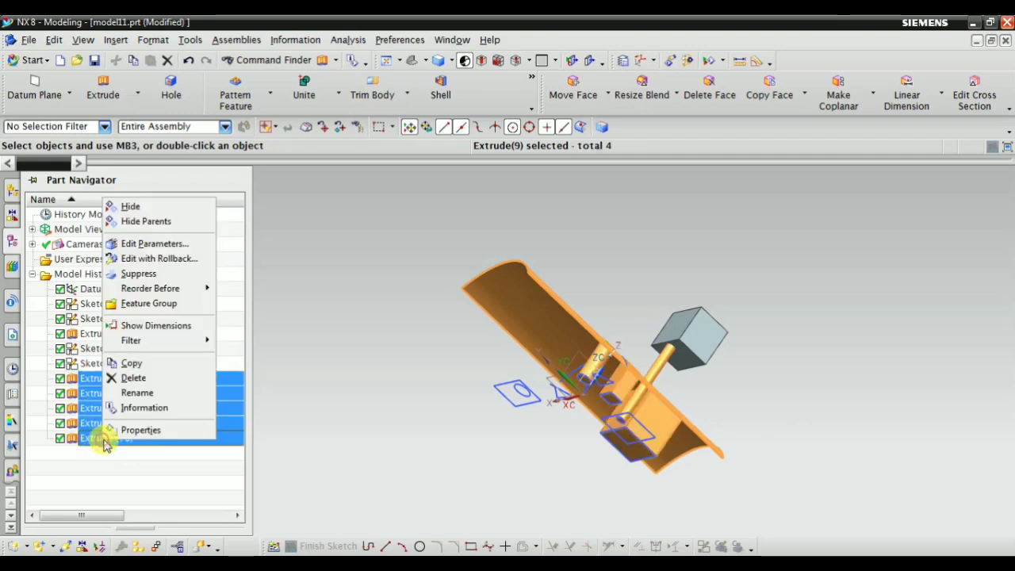
click(136, 380)
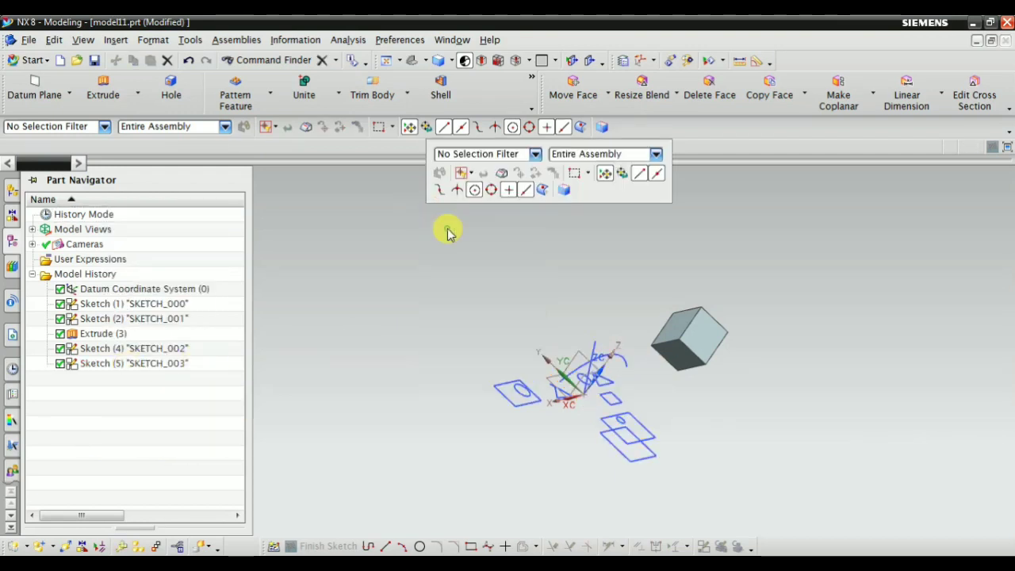
middle_drag(449, 229, 627, 335)
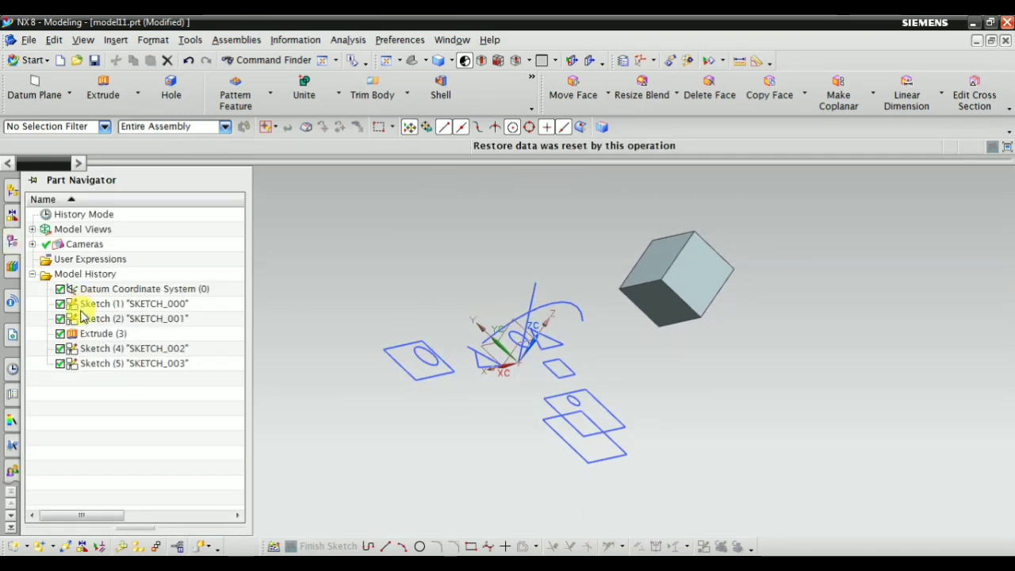
Step: Delete the Extrude (3) cube and fit the remaining sketch curves in view
click(79, 334)
right_click(83, 334)
click(111, 480)
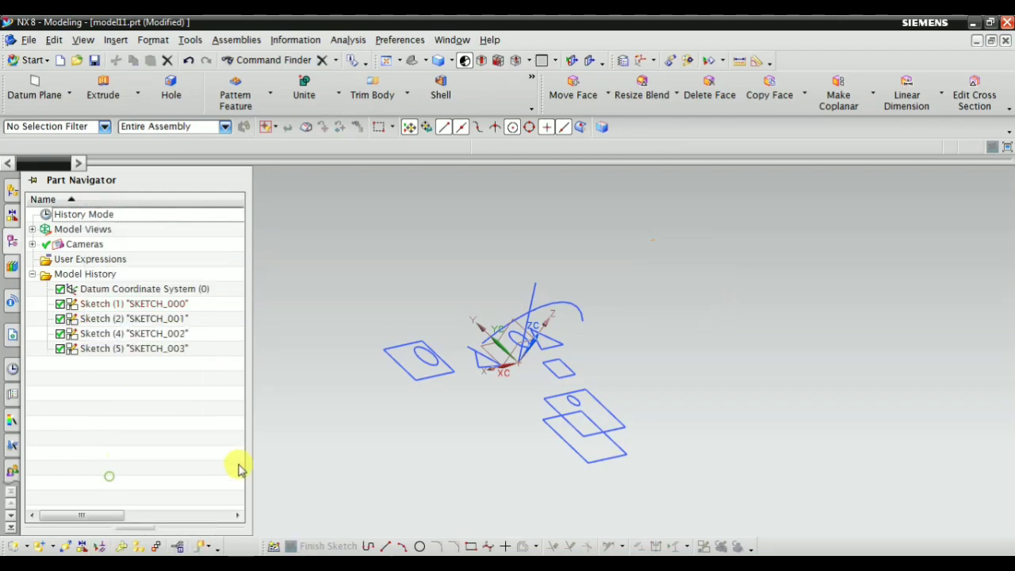
mouse_move(492, 461)
middle_down()
mouse_move(521, 462)
mouse_move(526, 526)
mouse_move(459, 458)
mouse_move(579, 483)
mouse_move(637, 426)
mouse_move(499, 325)
mouse_move(464, 256)
middle_up()
right_click(464, 256)
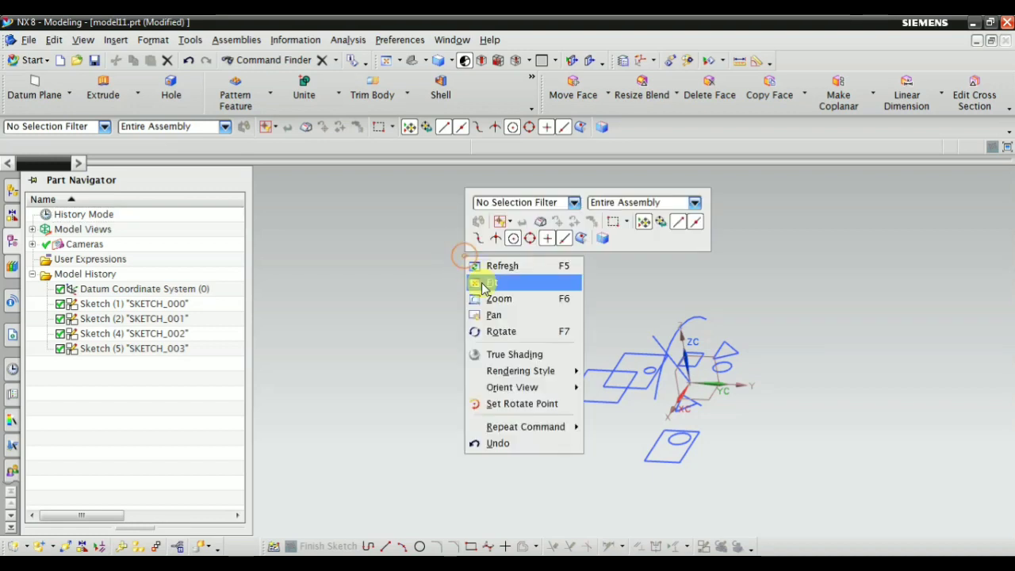
click(495, 283)
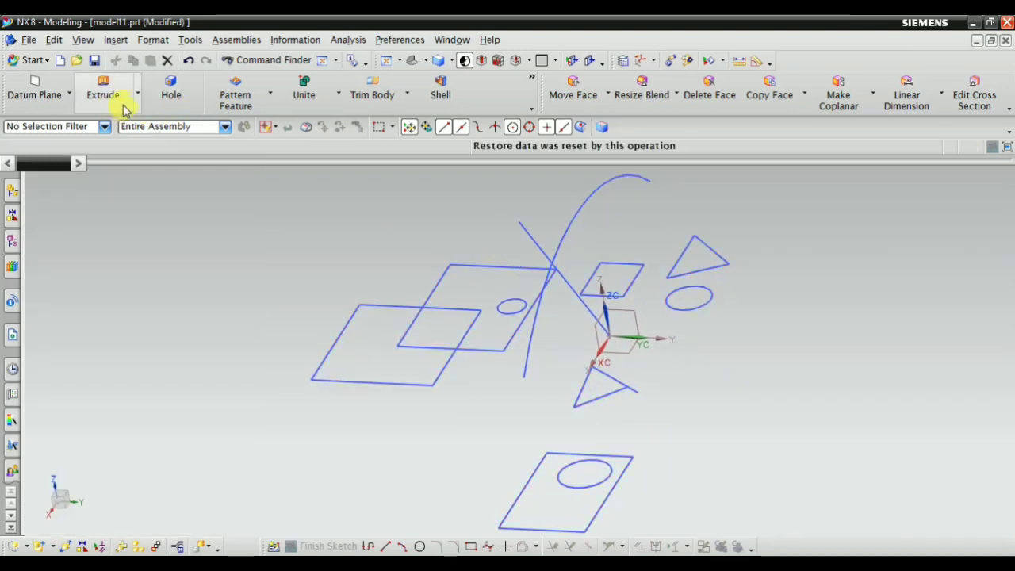
Step: Extrude the left square 150 mm as the first block
click(119, 99)
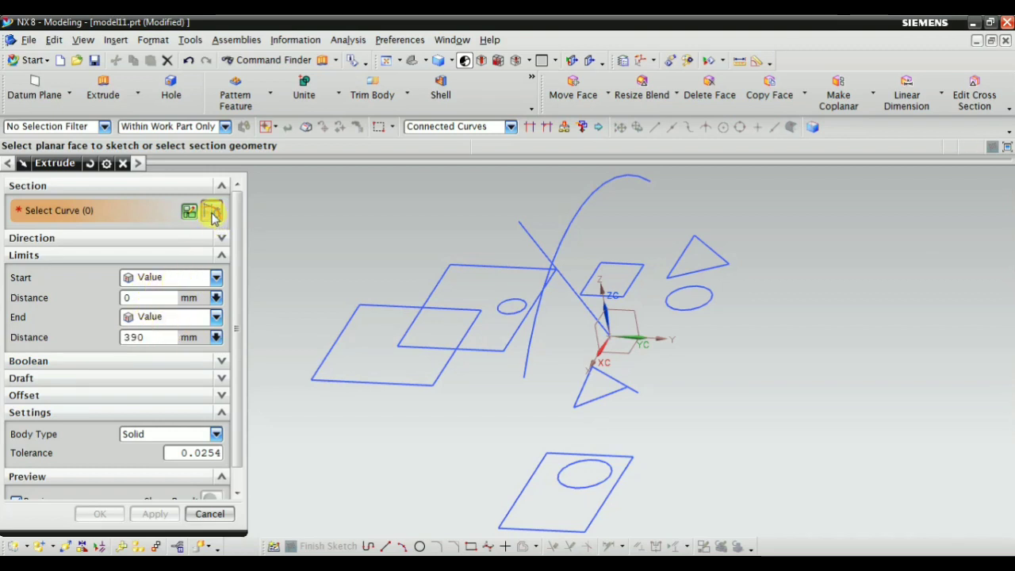
shift+middle_drag(542, 416, 466, 411)
click(483, 406)
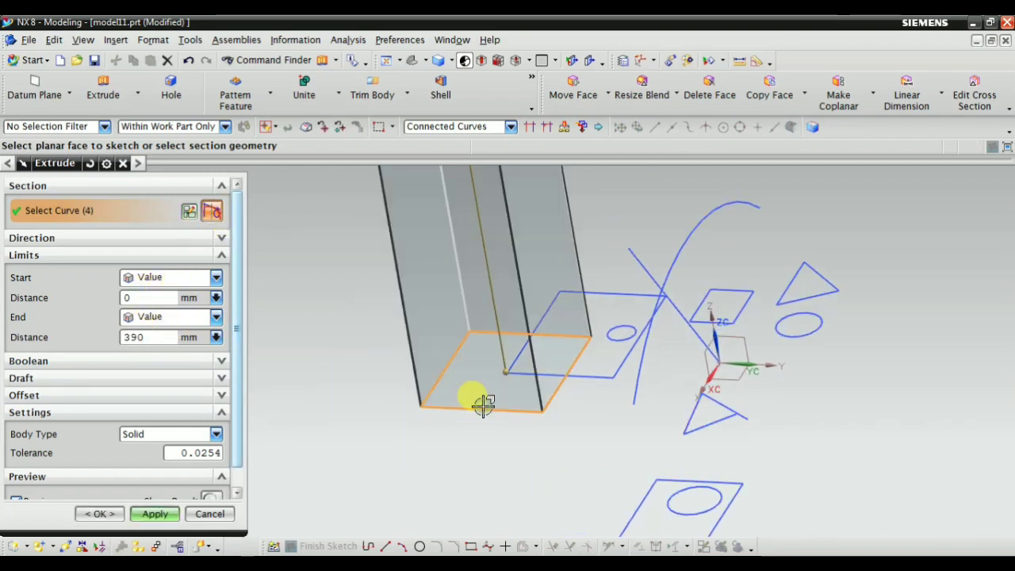
scroll(516, 349, down, 3)
drag(492, 284, 503, 358)
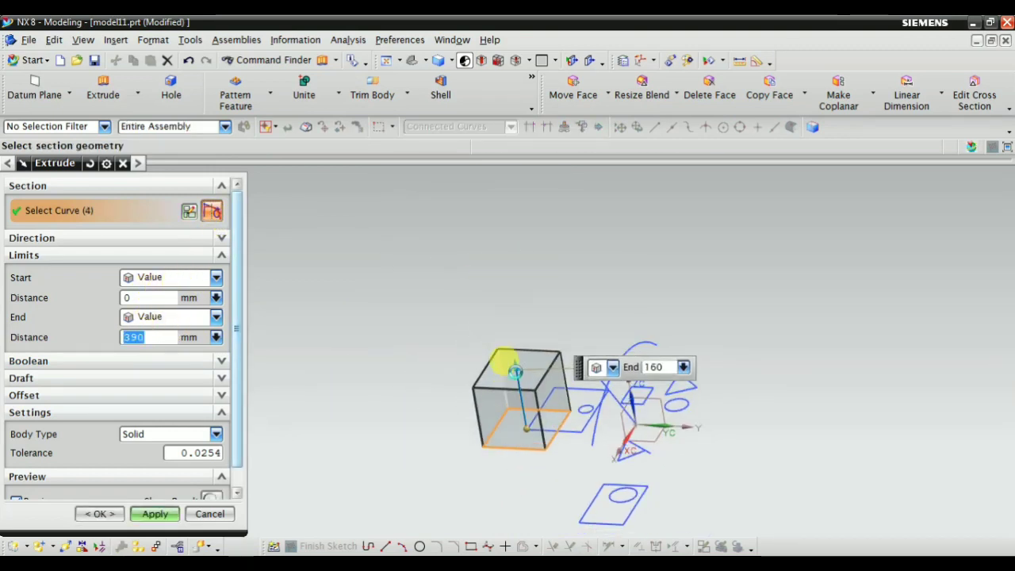
scroll(580, 439, up, 2)
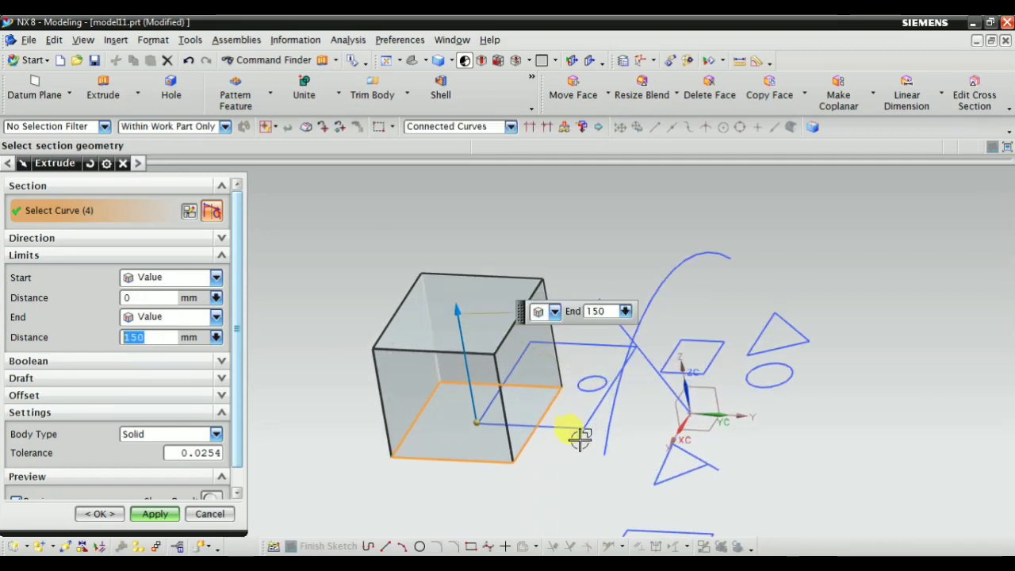
click(143, 520)
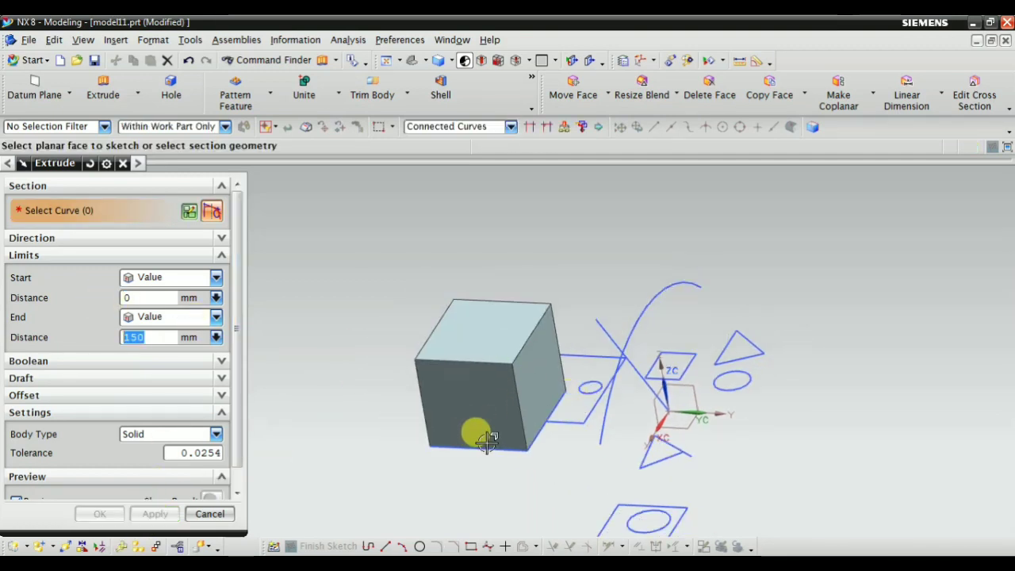
Step: Extrude the overlapping square 150 mm as a separate body with Boolean None
middle_drag(476, 431, 558, 341)
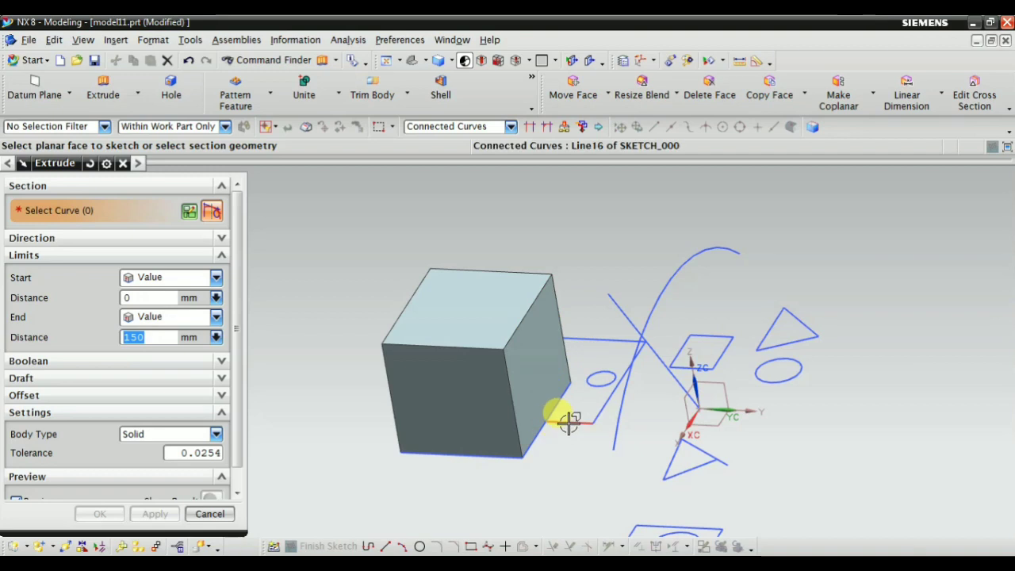
click(570, 422)
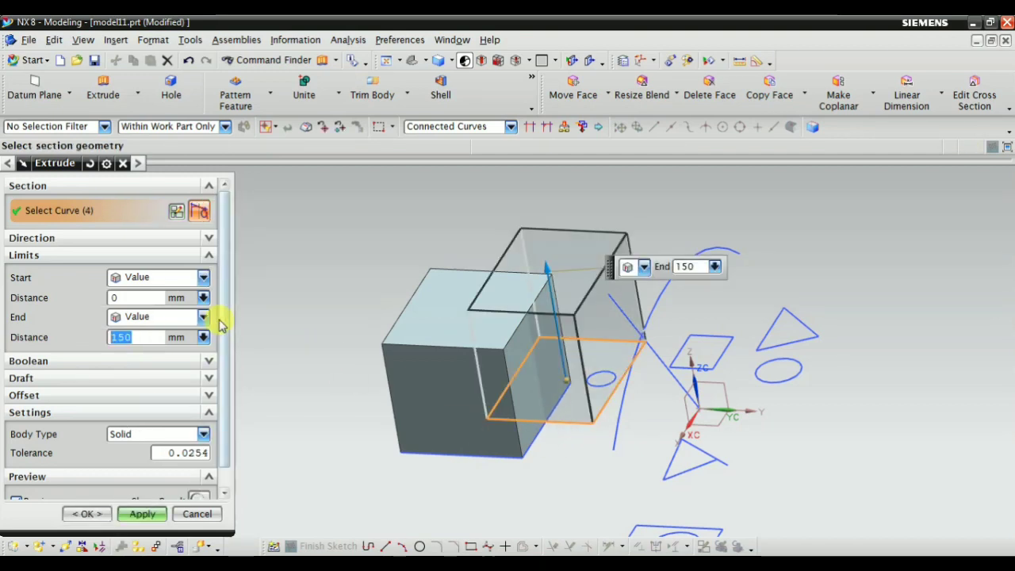
click(95, 361)
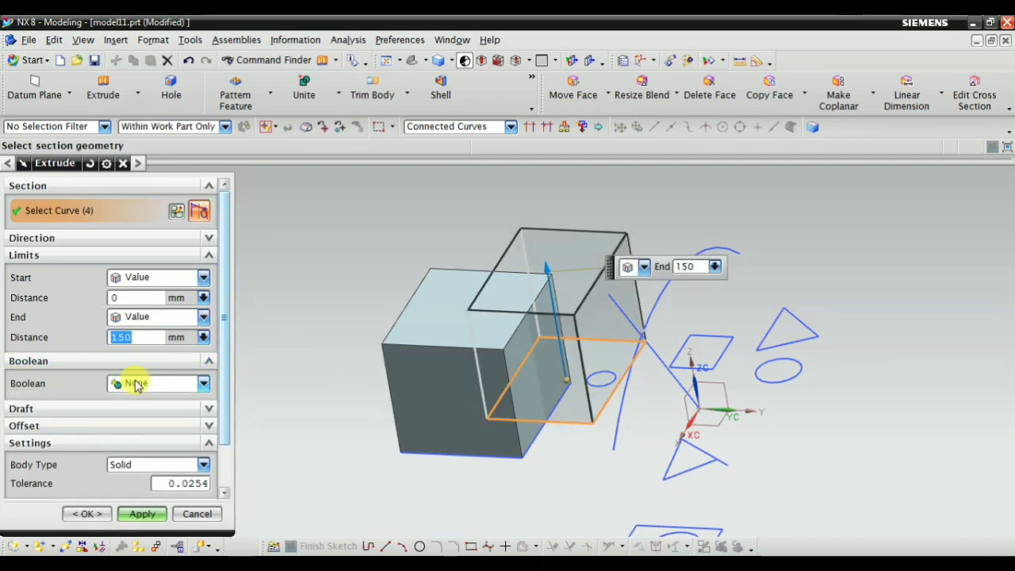
click(143, 514)
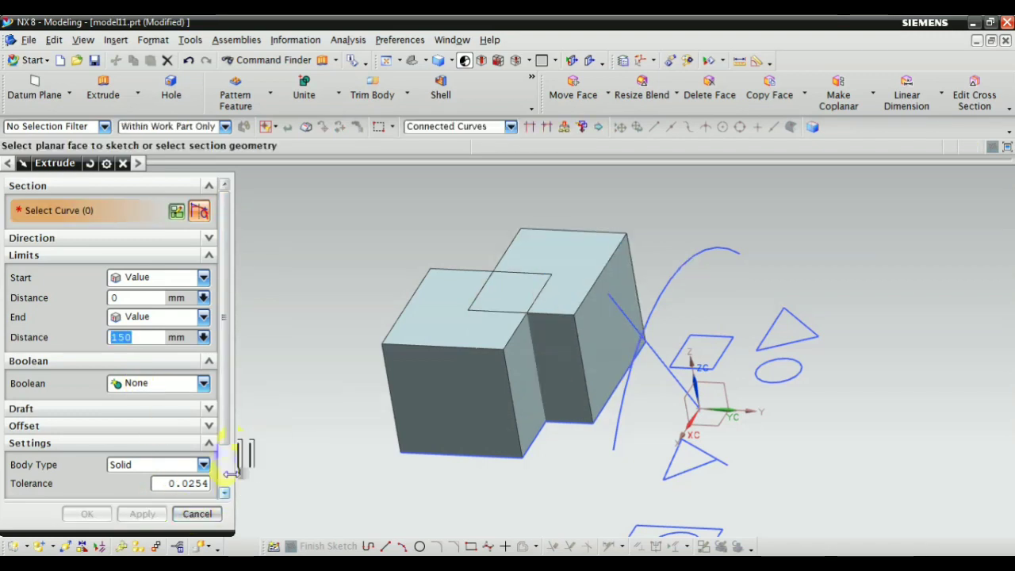
click(197, 513)
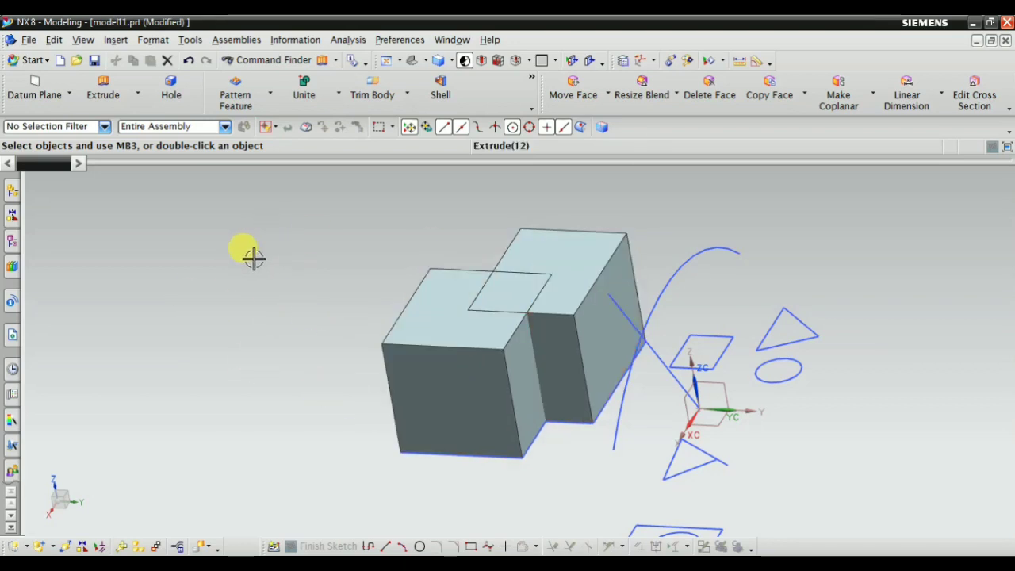
Step: Reopen the overlapping block's extrude feature for editing
scroll(423, 322, up, 2)
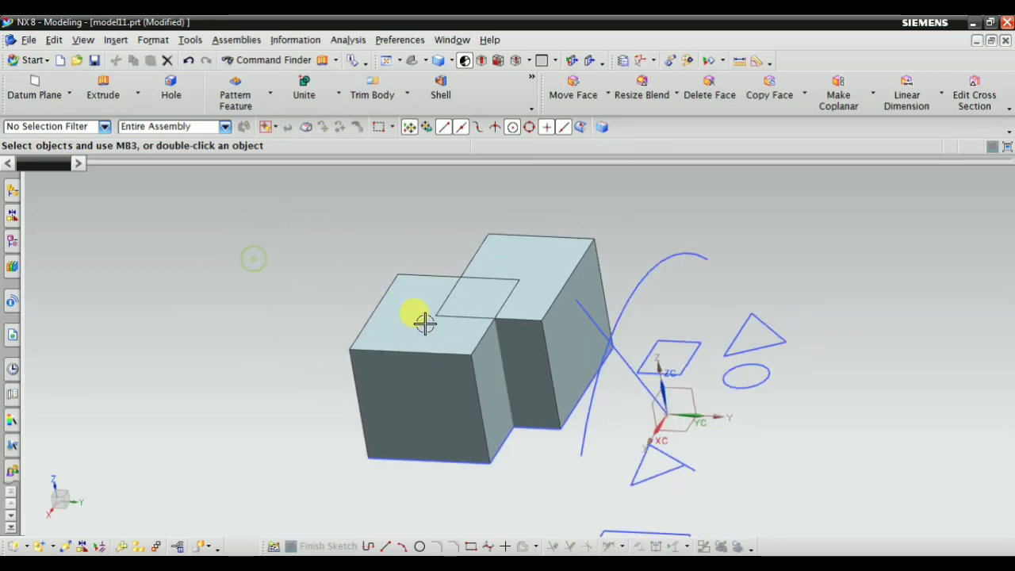
double_click(565, 242)
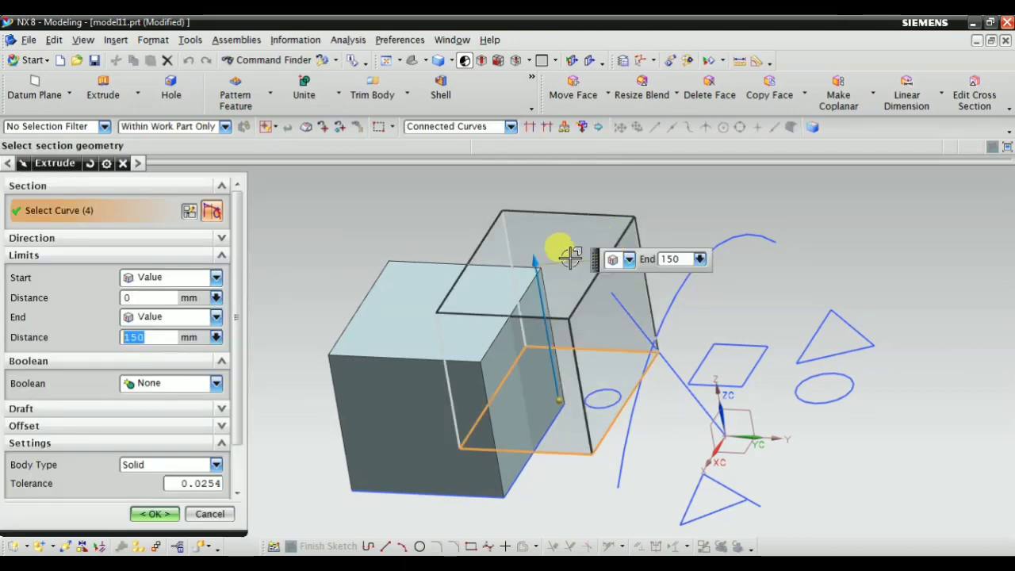
middle_click(397, 266)
right_click(576, 230)
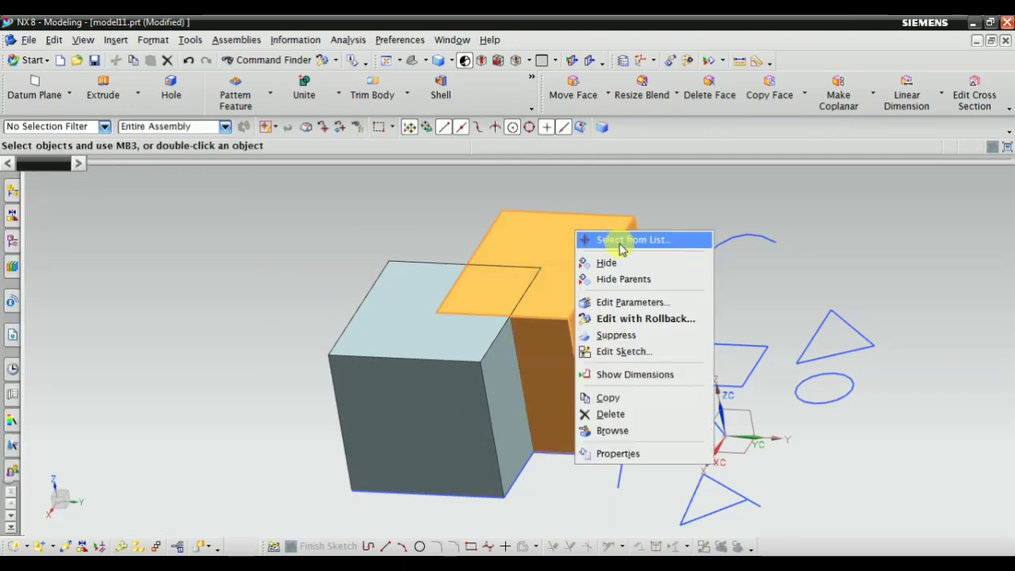
click(610, 304)
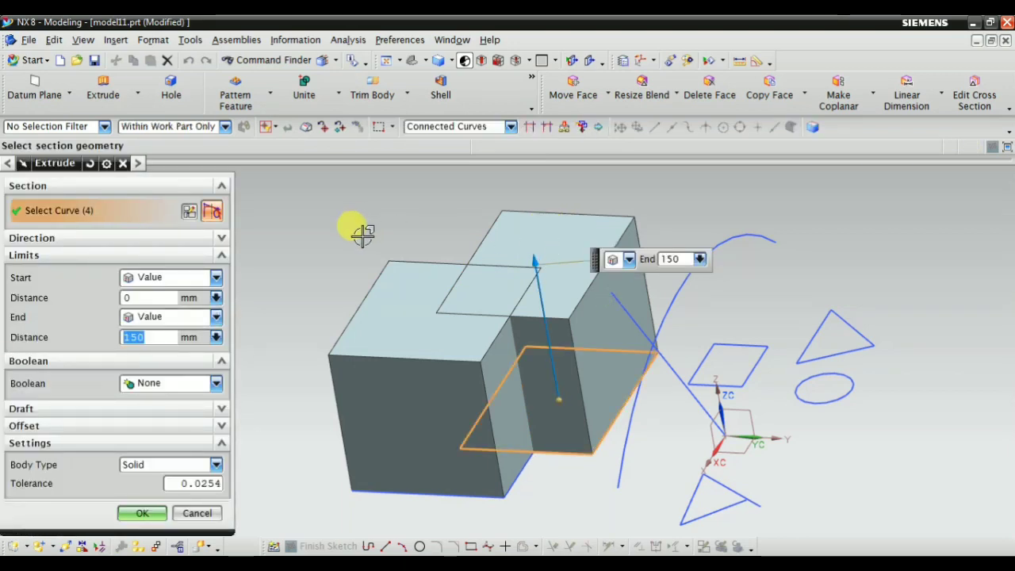
middle_click(361, 236)
double_click(562, 223)
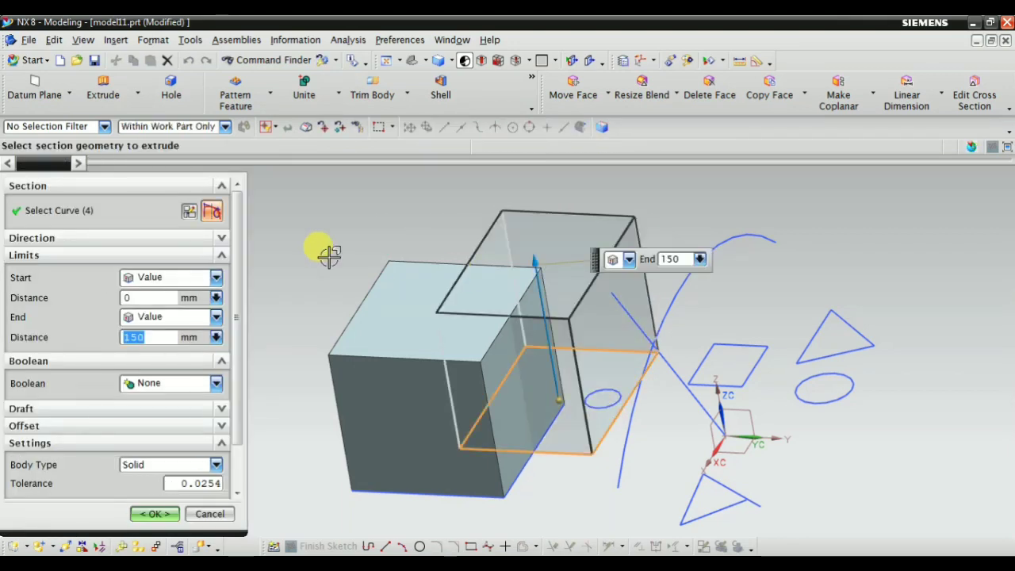
Step: Set its Boolean to Unite to merge both blocks, then reopen the feature
click(161, 384)
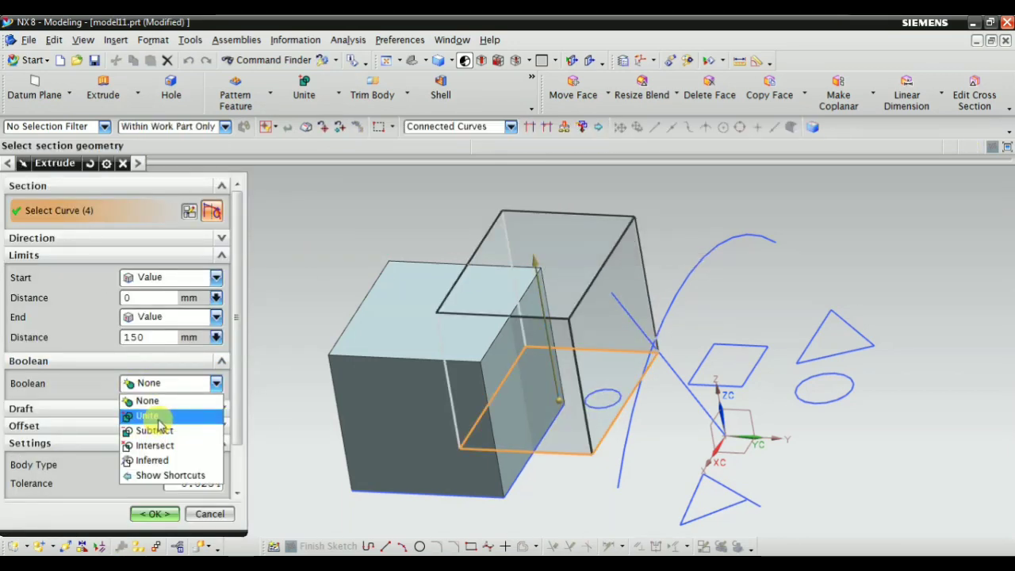
click(157, 418)
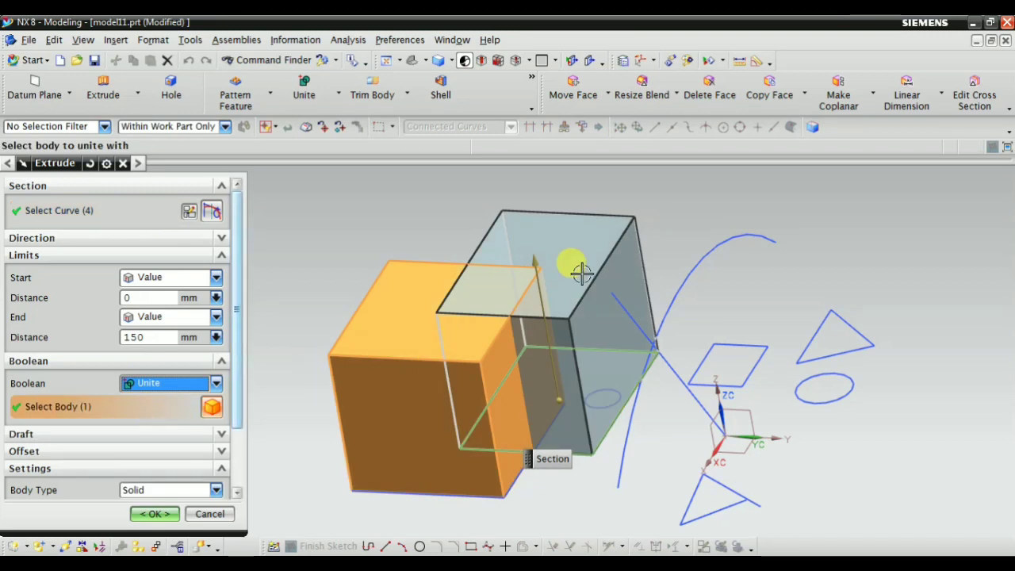
click(149, 515)
mouse_move(336, 442)
middle_down()
mouse_move(405, 293)
mouse_move(431, 340)
mouse_move(389, 471)
mouse_move(415, 453)
mouse_move(395, 406)
mouse_move(494, 275)
middle_up()
middle_drag(584, 410, 494, 351)
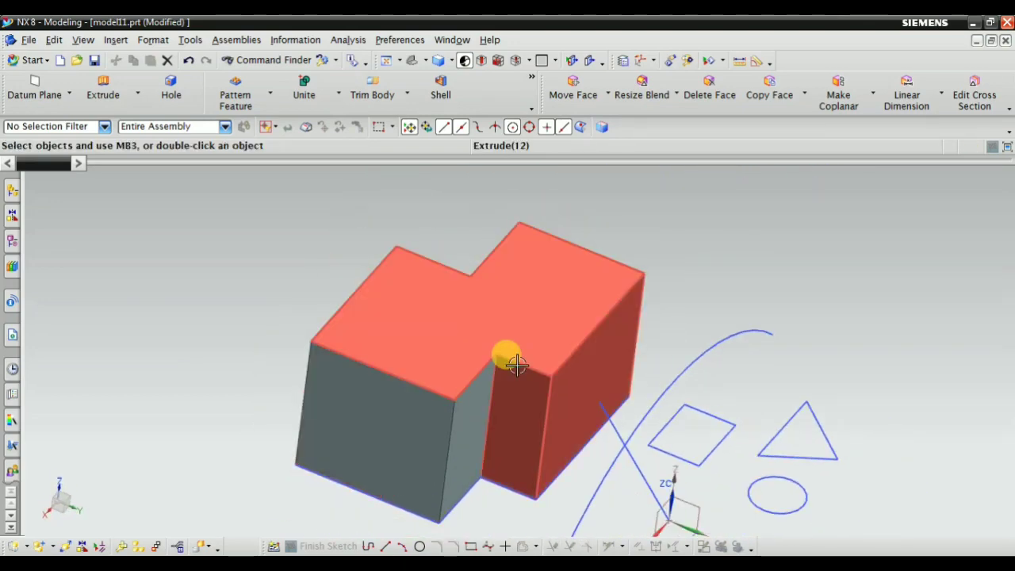
double_click(594, 365)
click(175, 383)
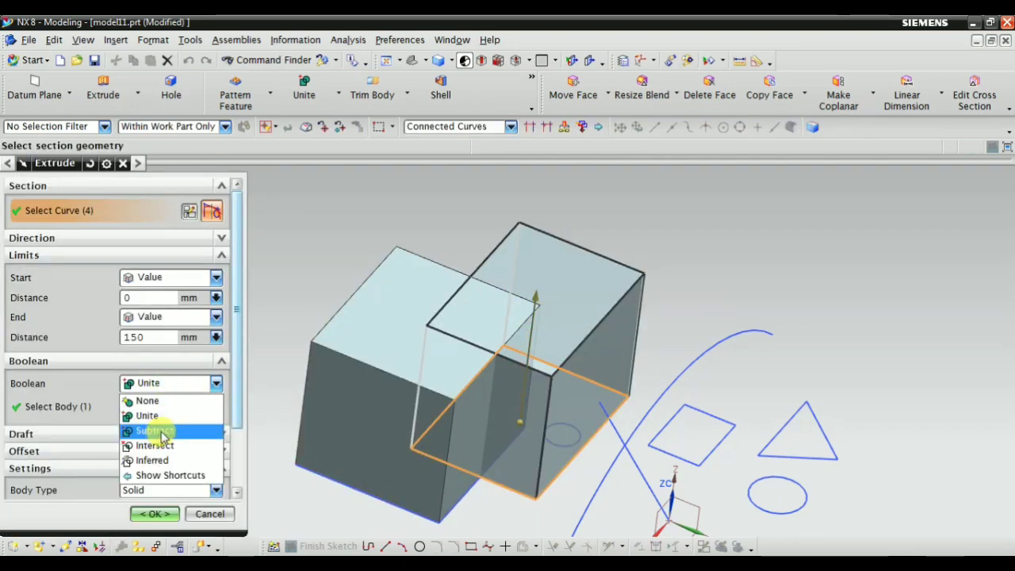
Step: Switch the Boolean to Subtract, preview the corner notch, and confirm the edit
click(161, 433)
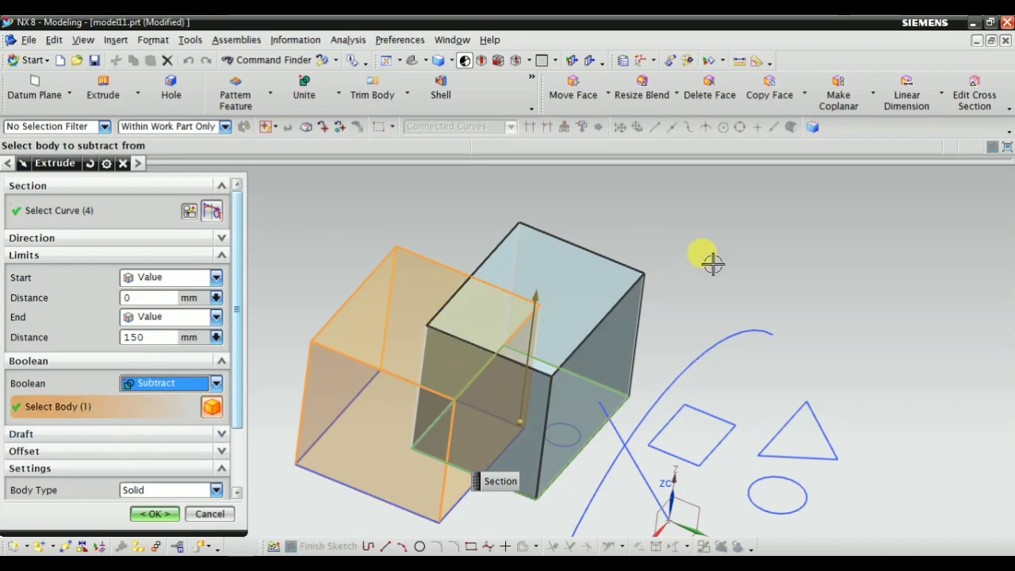
shift+middle_drag(523, 269, 621, 220)
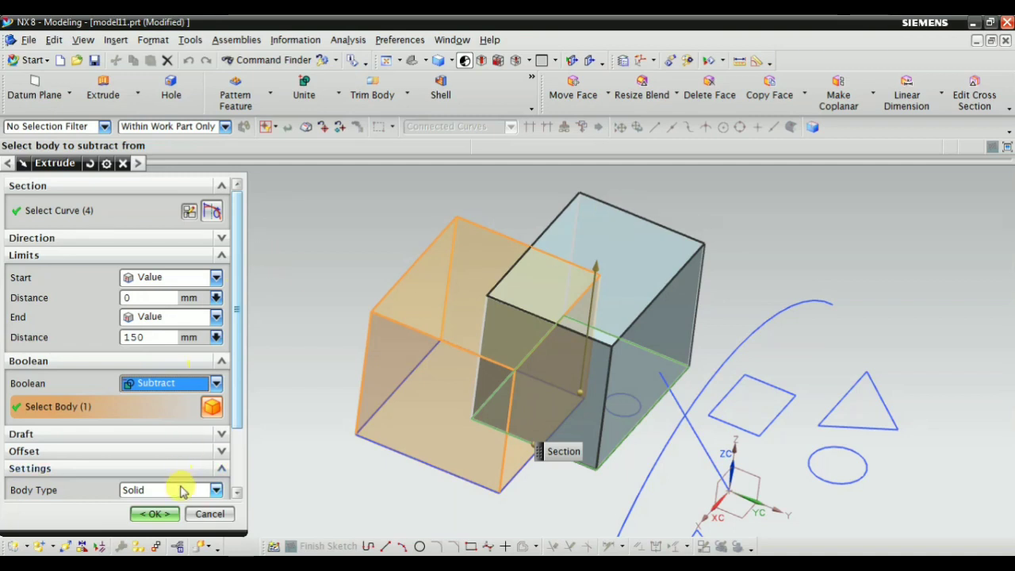
scroll(181, 490, down, 3)
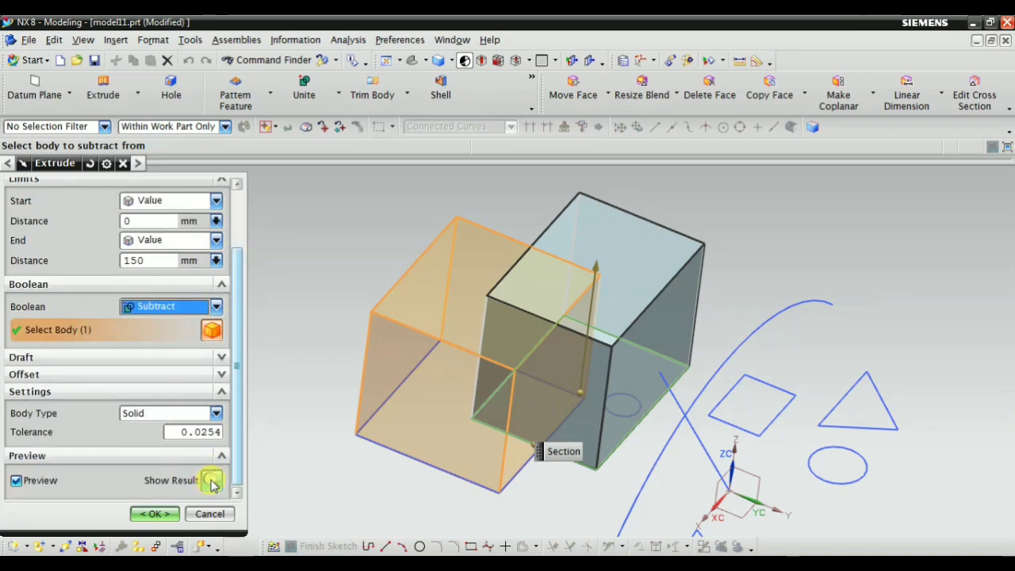
click(212, 482)
mouse_move(419, 396)
middle_down()
mouse_move(391, 438)
mouse_move(397, 420)
mouse_move(435, 399)
mouse_move(406, 411)
mouse_move(524, 299)
middle_up()
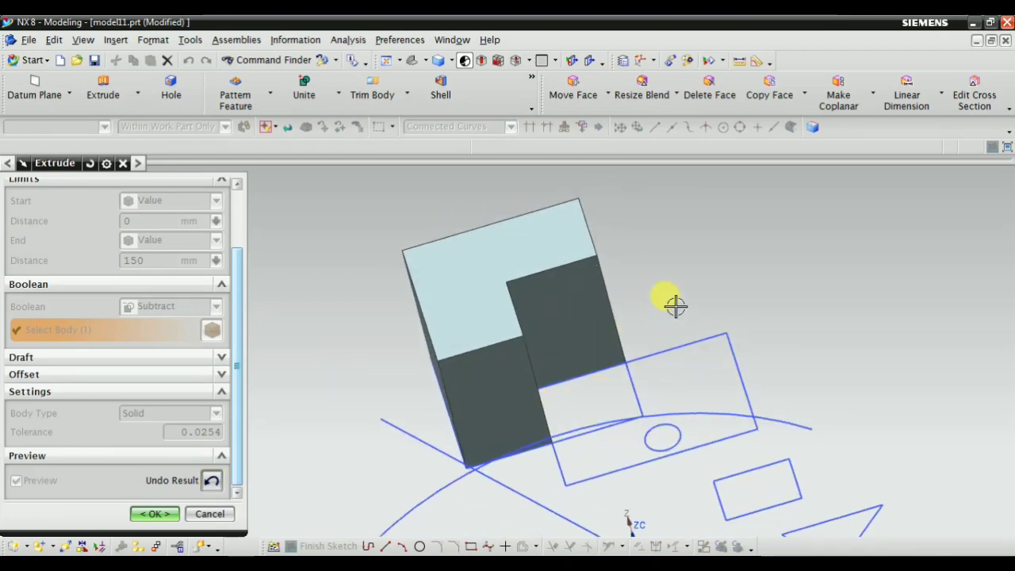
mouse_move(429, 370)
middle_down()
mouse_move(390, 452)
mouse_move(349, 462)
middle_up()
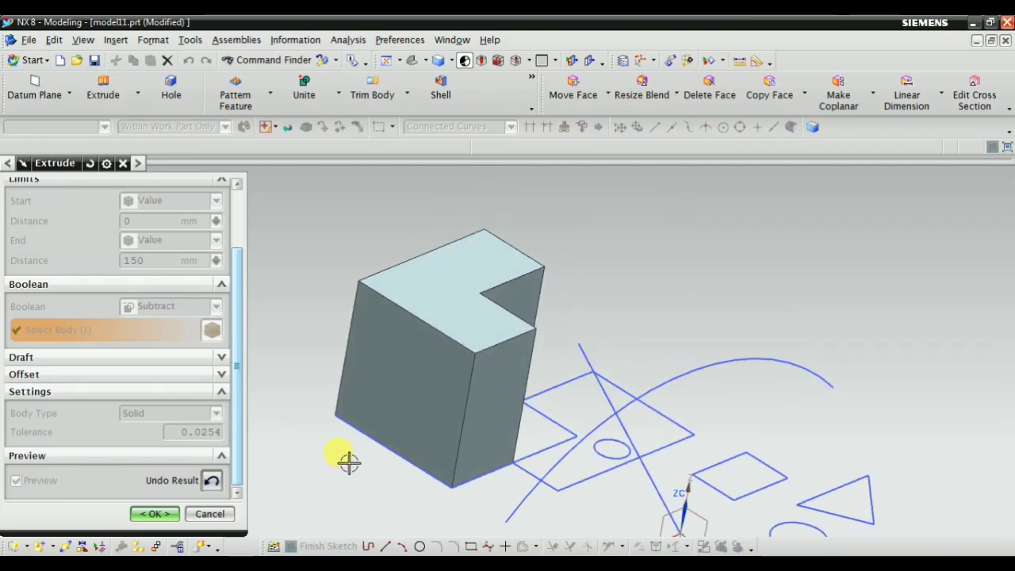
click(154, 514)
scroll(555, 293, down, 2)
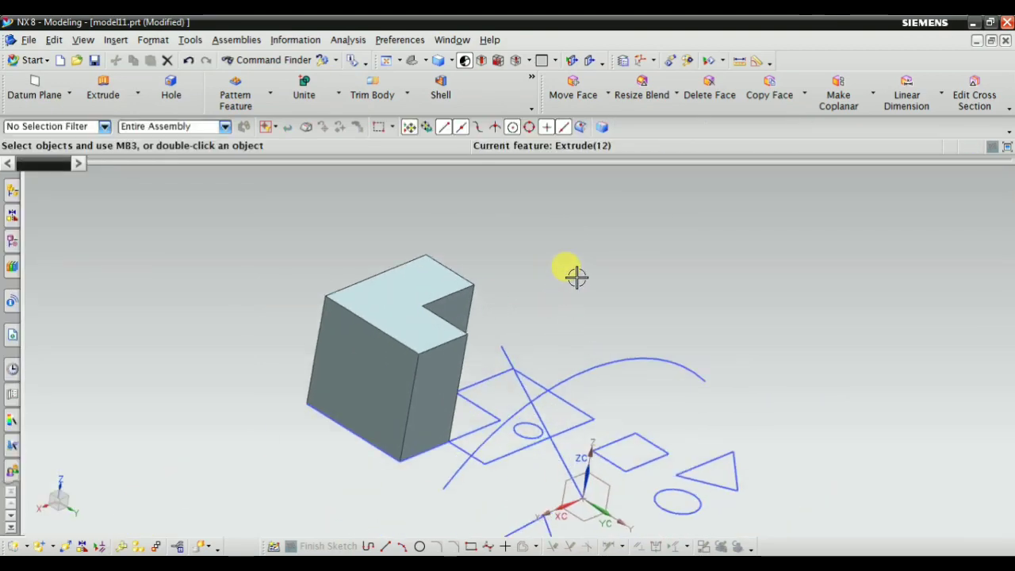
scroll(471, 334, down, 2)
mouse_move(471, 335)
middle_down()
mouse_move(460, 358)
mouse_move(471, 344)
mouse_move(473, 247)
mouse_move(545, 274)
mouse_move(508, 288)
middle_up()
scroll(508, 288, down, 2)
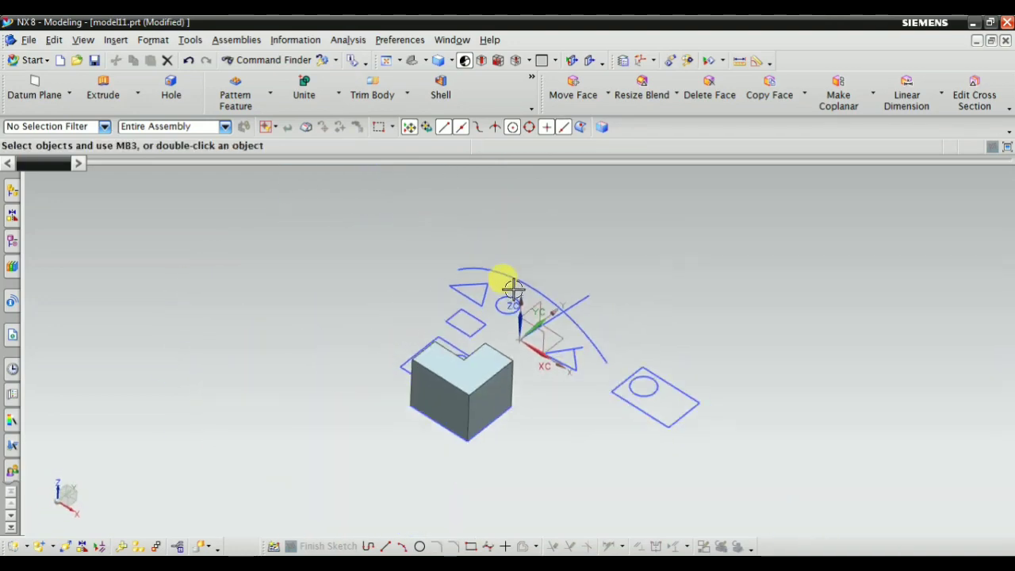
scroll(391, 301, up, 3)
mouse_move(391, 302)
middle_down()
mouse_move(503, 265)
mouse_move(483, 272)
mouse_move(484, 286)
mouse_move(626, 340)
mouse_move(584, 340)
mouse_move(674, 351)
mouse_move(521, 250)
middle_up()
Step: Extrude the overlapping square sketch 300 mm as a new solid filling the notch
scroll(521, 250, up, 1)
click(103, 88)
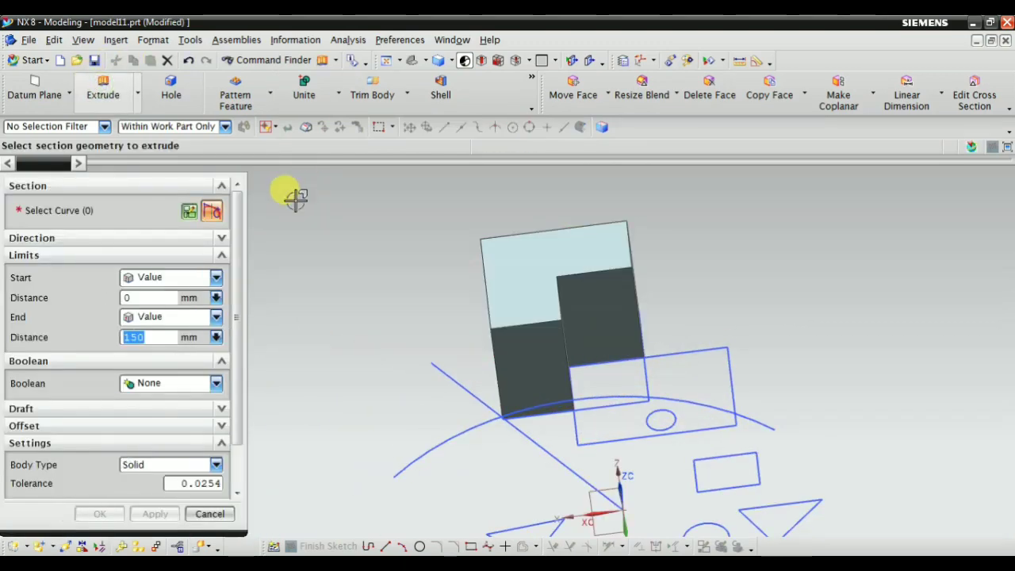
shift+middle_drag(600, 362, 723, 292)
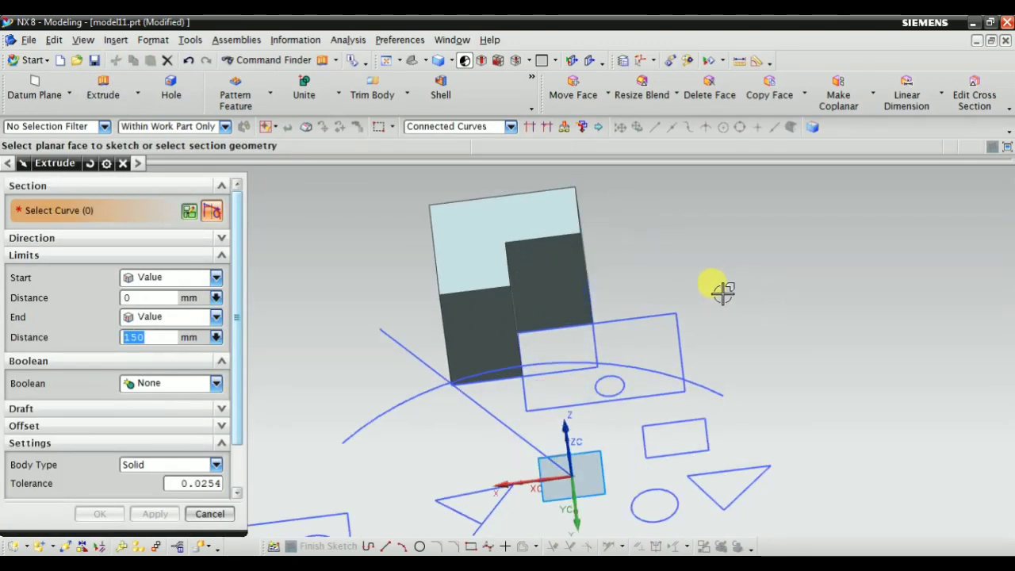
middle_drag(655, 390, 634, 401)
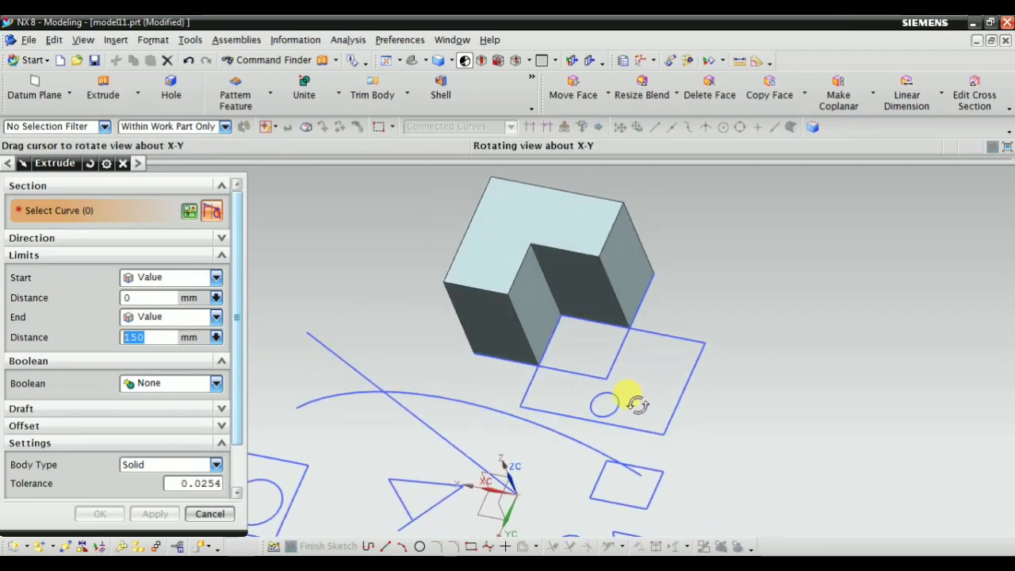
click(680, 337)
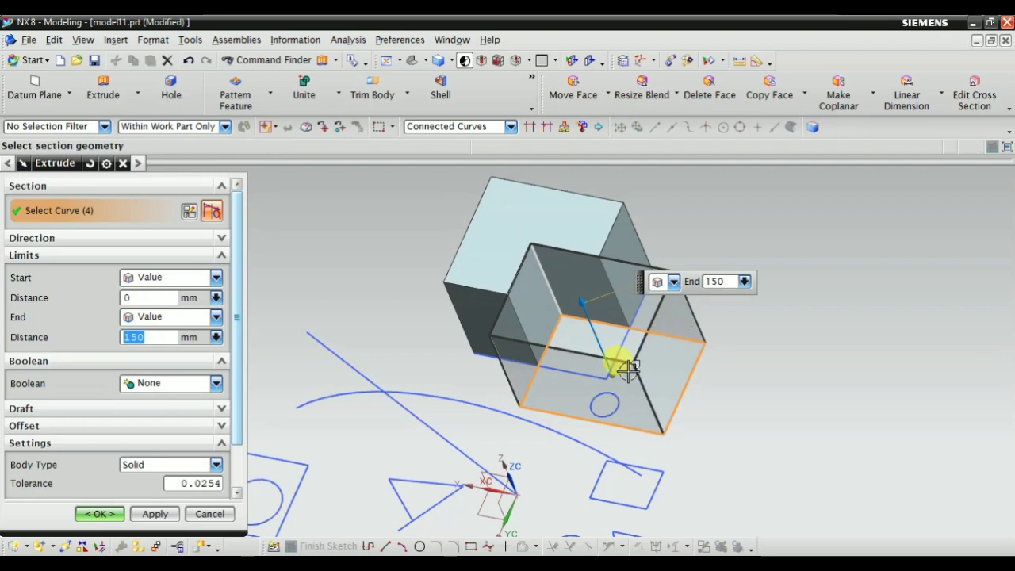
drag(585, 305, 532, 226)
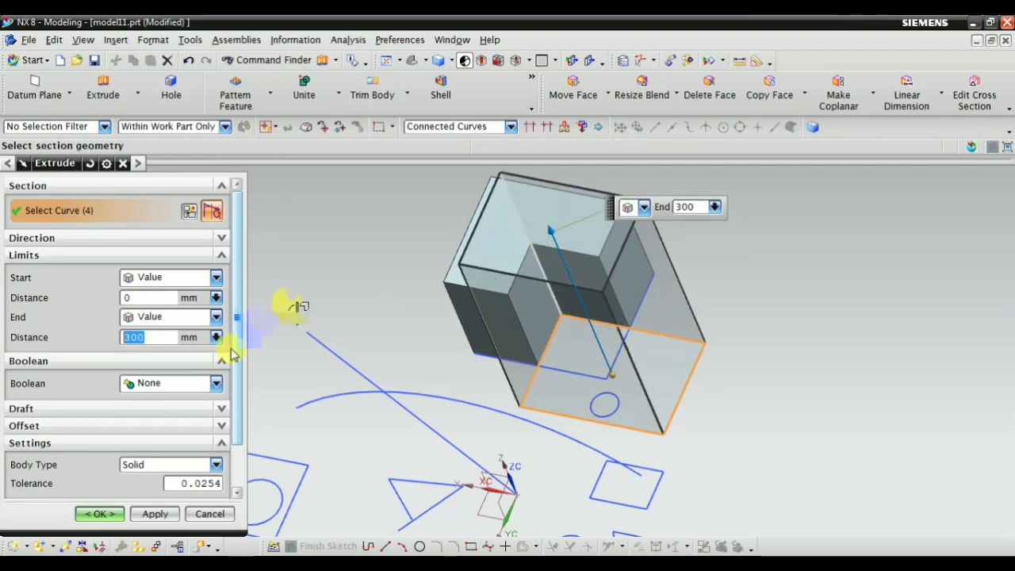
click(101, 509)
mouse_move(482, 423)
middle_down()
mouse_move(629, 407)
mouse_move(602, 386)
middle_up()
mouse_move(408, 317)
middle_down()
mouse_move(483, 325)
mouse_move(461, 329)
mouse_move(431, 295)
mouse_move(437, 254)
mouse_move(509, 325)
mouse_move(544, 336)
mouse_move(483, 333)
middle_up()
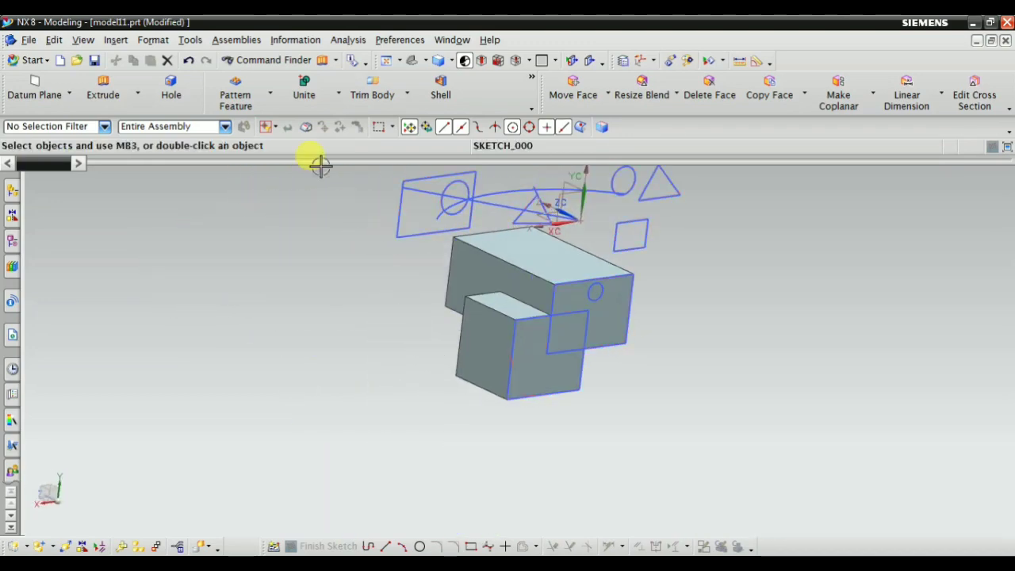
Step: Using Region Boundary Curves, extrude the square region 410 mm with reversed direction
click(102, 88)
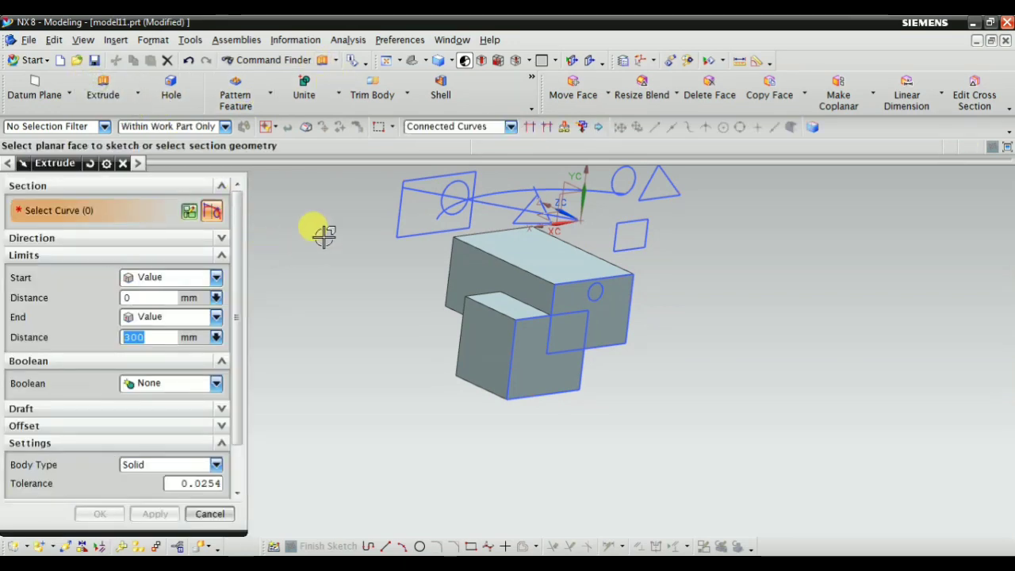
click(420, 127)
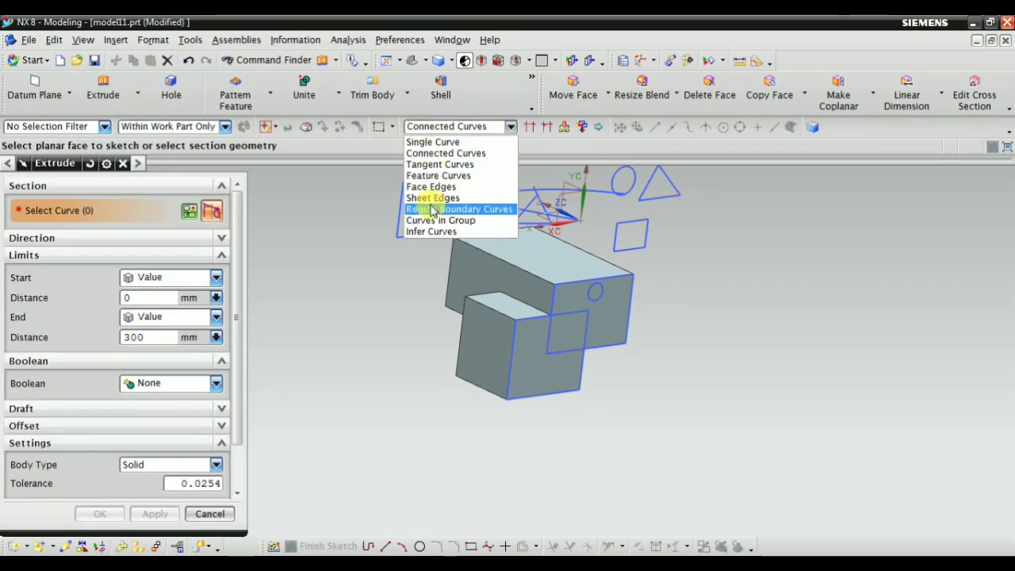
click(432, 210)
scroll(551, 290, up, 3)
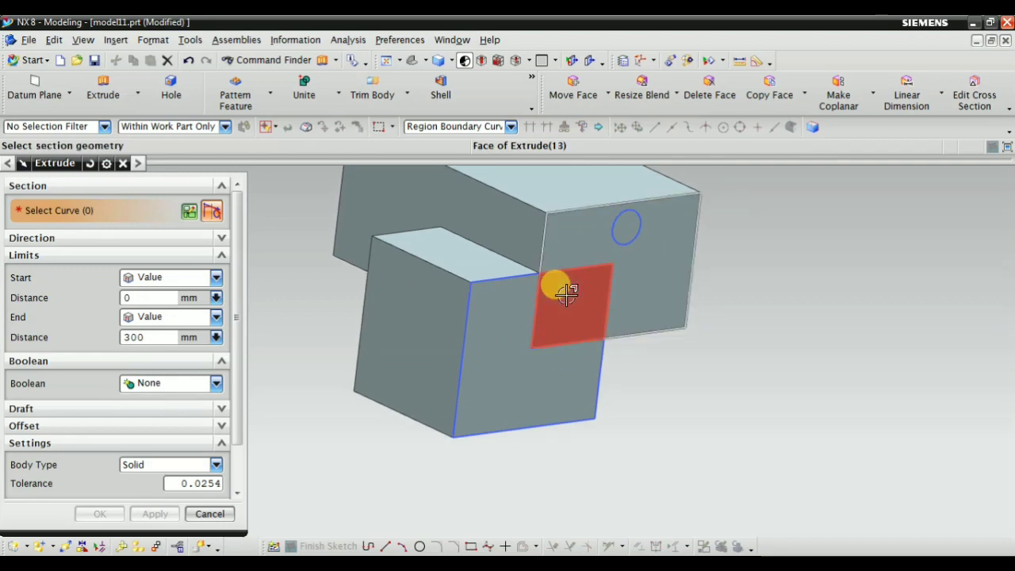
click(566, 294)
scroll(567, 306, down, 2)
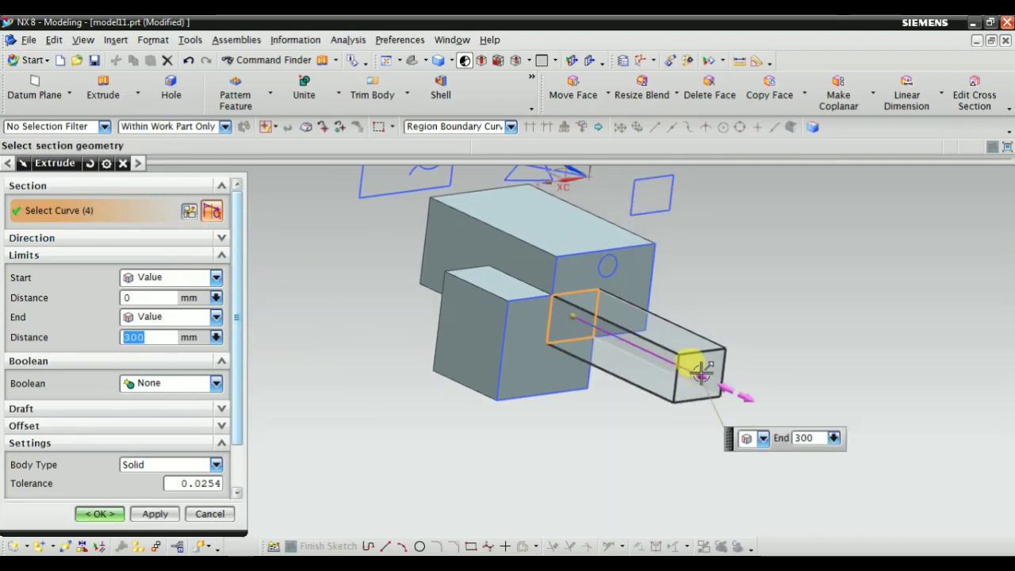
drag(701, 373, 740, 412)
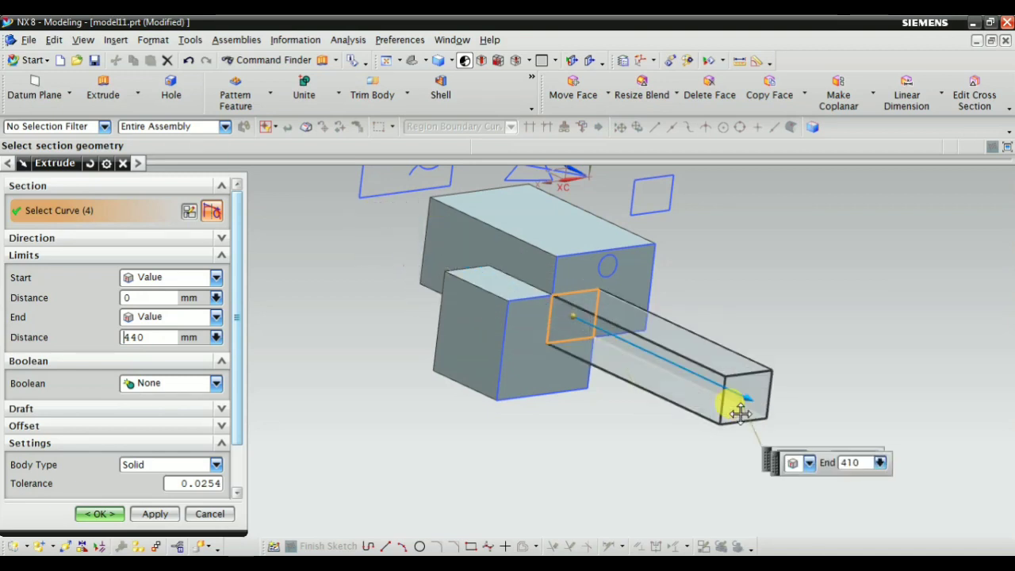
click(127, 238)
click(158, 264)
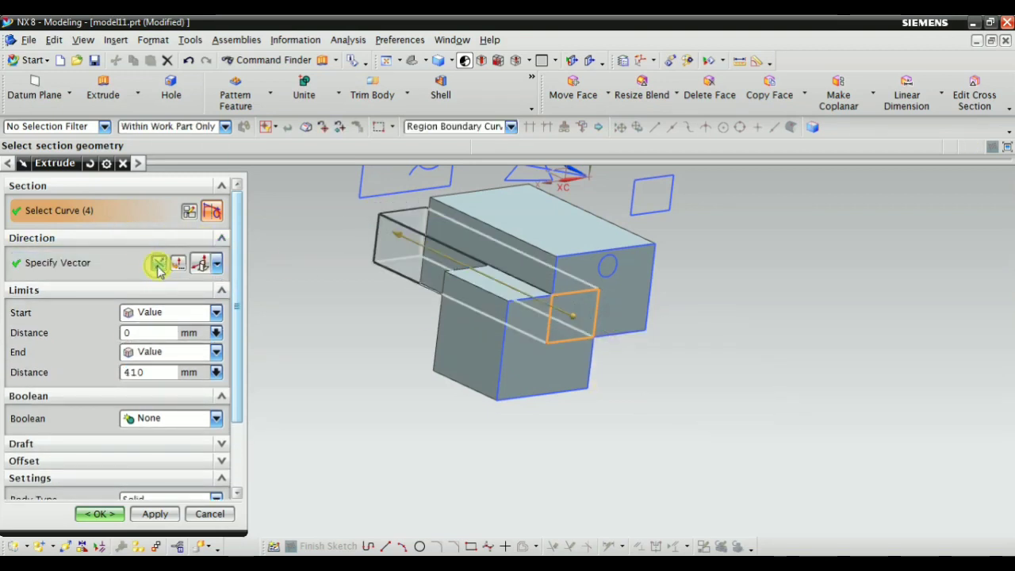
click(149, 418)
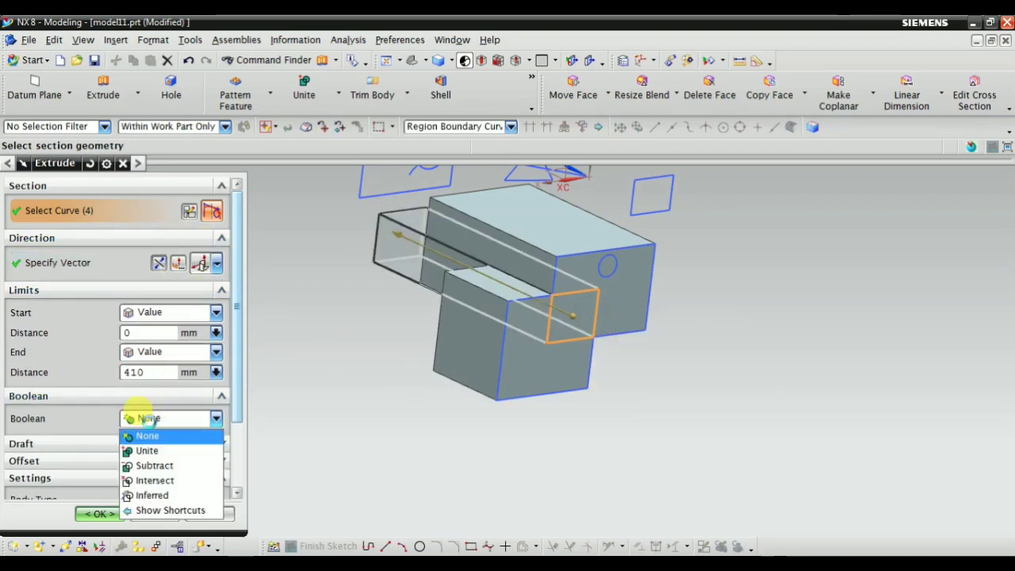
Step: Subtract the 410 mm prism from the correct block, replacing the wrongly picked target body
click(148, 462)
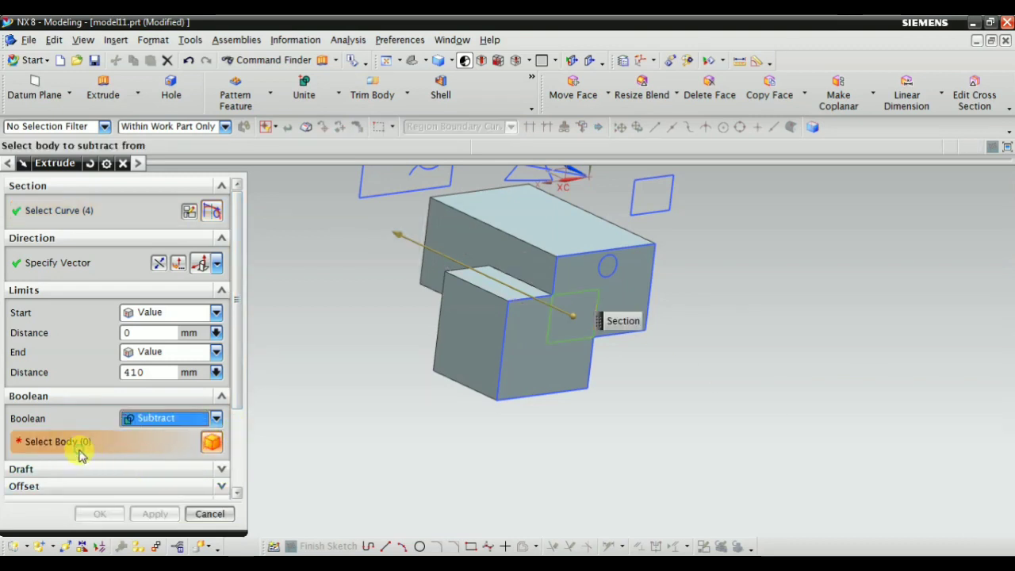
middle_drag(532, 390, 605, 260)
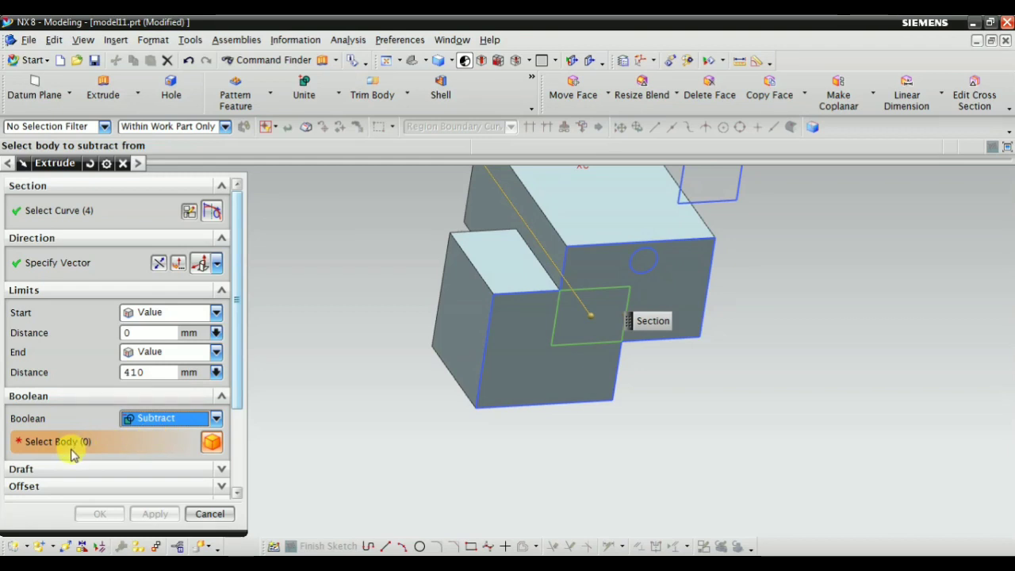
click(527, 330)
scroll(190, 452, down, 3)
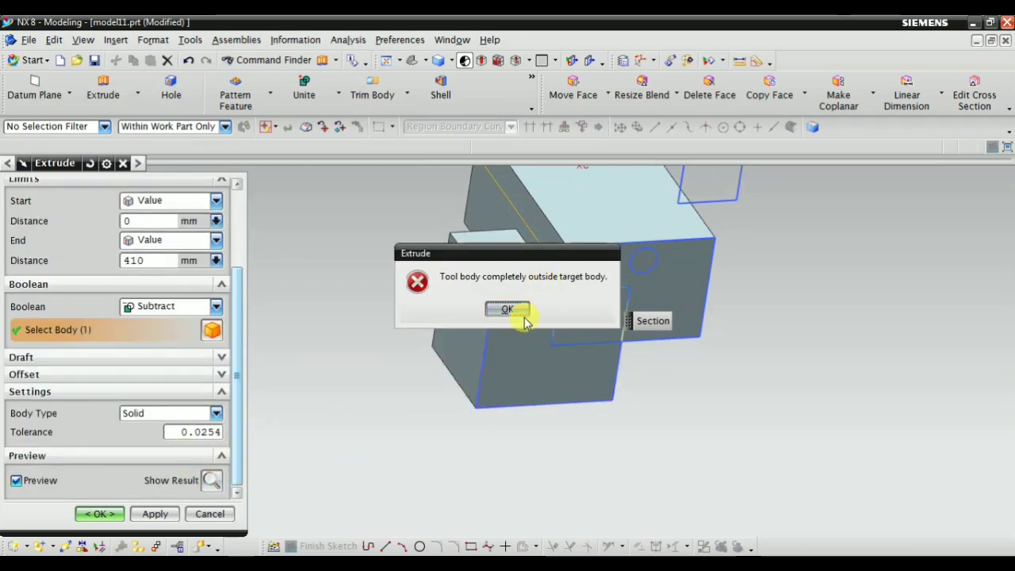
click(523, 313)
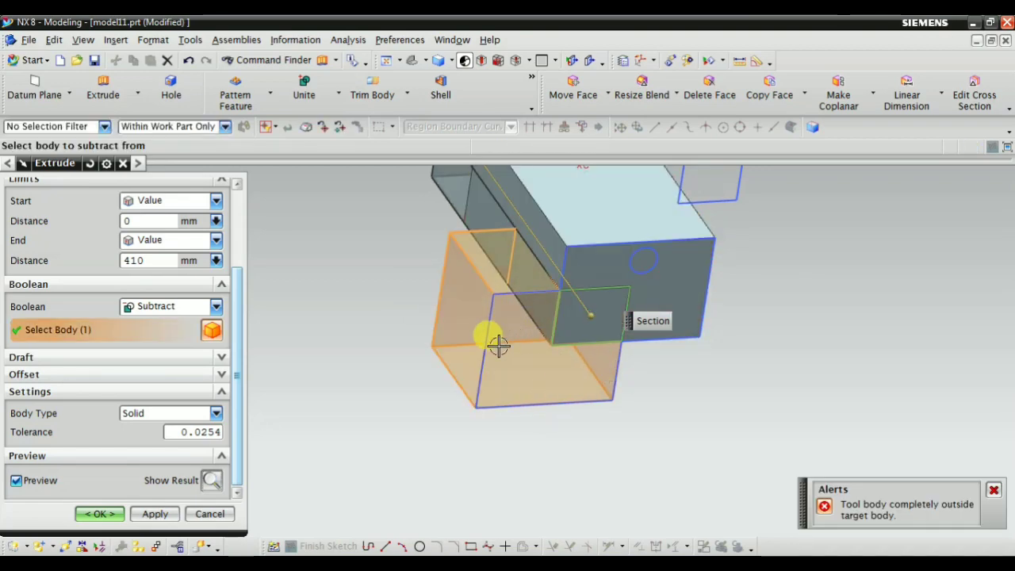
mouse_move(494, 339)
middle_down()
mouse_move(460, 471)
mouse_move(498, 487)
mouse_move(503, 413)
mouse_move(630, 320)
middle_up()
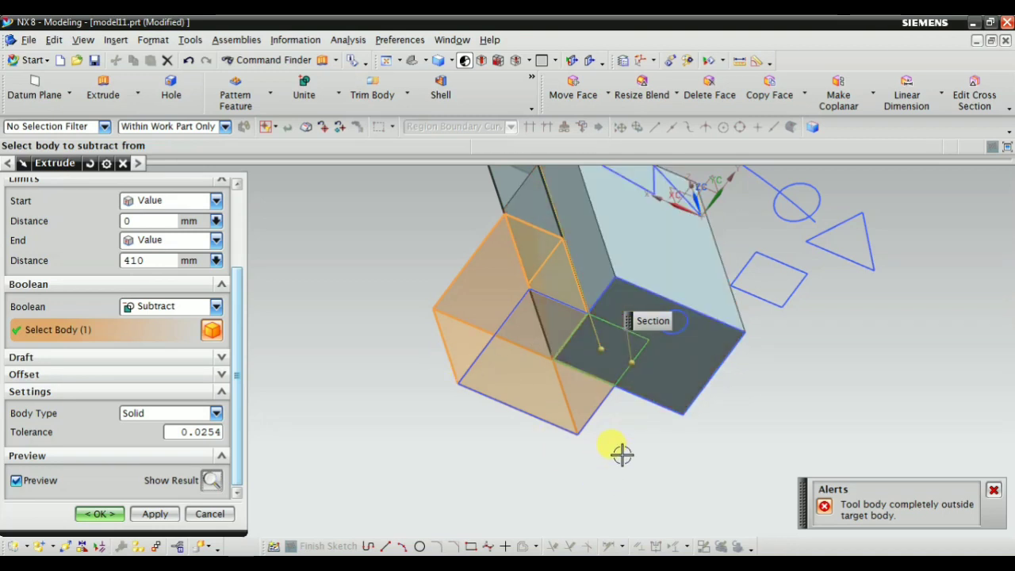
shift+click(510, 366)
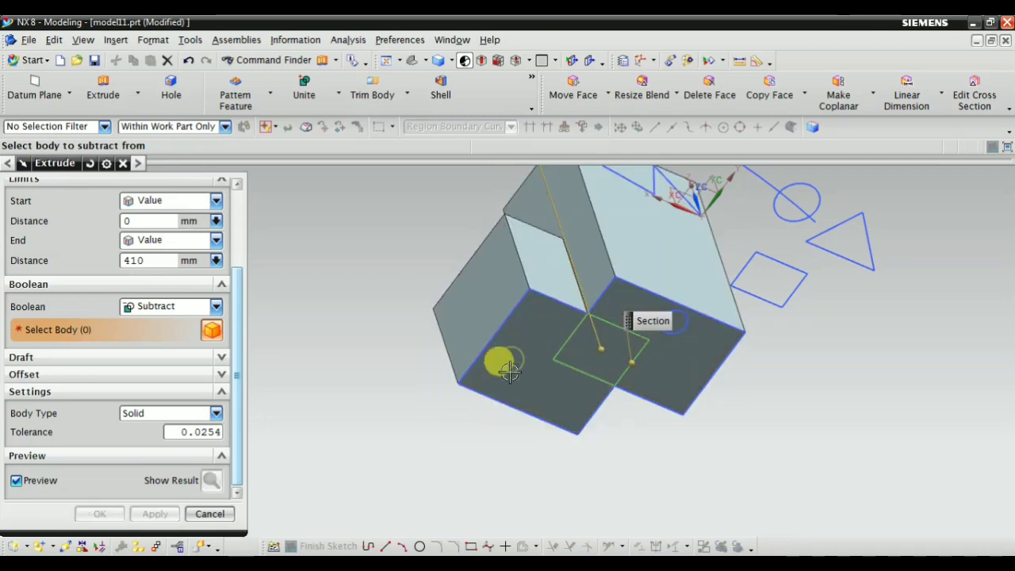
click(689, 356)
mouse_move(607, 431)
middle_down()
mouse_move(471, 390)
mouse_move(473, 471)
mouse_move(398, 435)
middle_up()
click(105, 516)
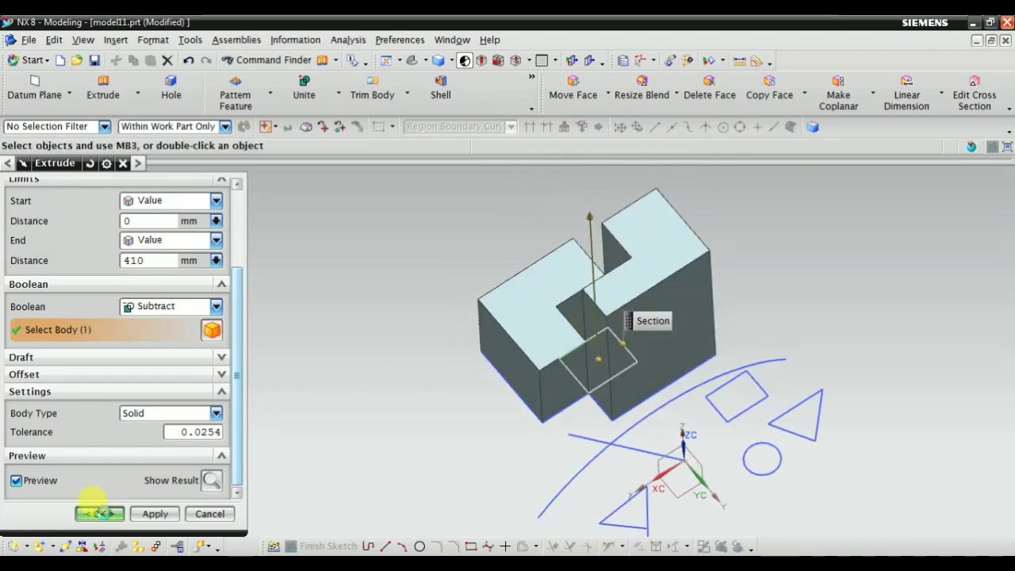
mouse_move(464, 401)
middle_down()
mouse_move(521, 333)
mouse_move(584, 385)
mouse_move(537, 362)
mouse_move(595, 419)
middle_up()
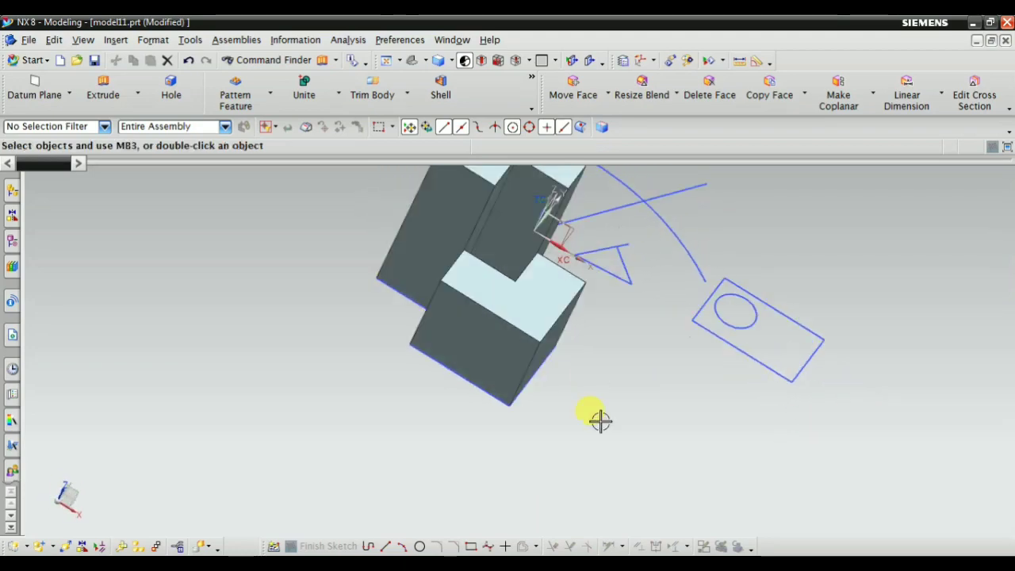
Step: Start an extrude on the pocket's square edges and drag its length to 520 mm
click(107, 93)
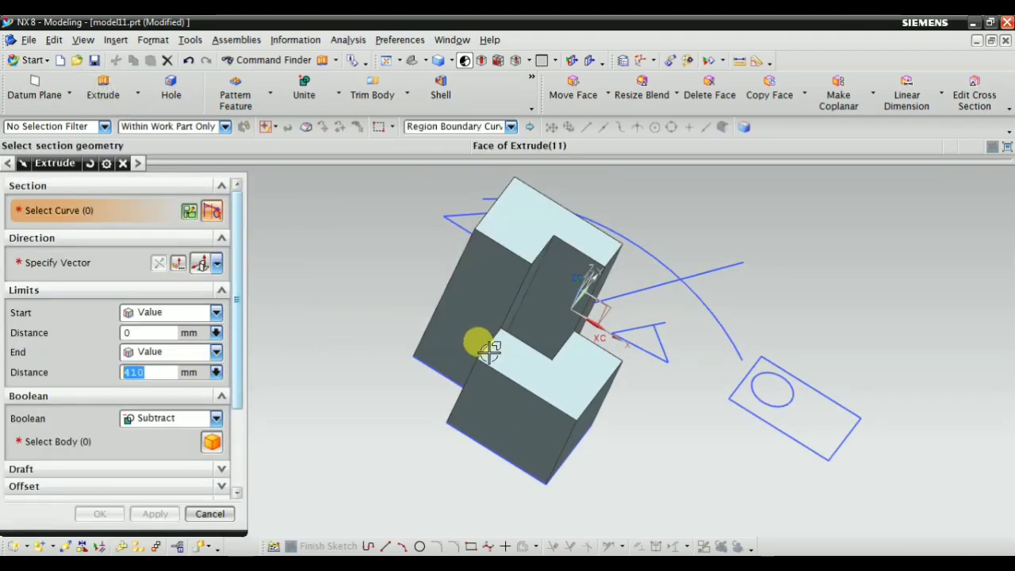
mouse_move(476, 344)
middle_down()
mouse_move(478, 256)
mouse_move(465, 310)
mouse_move(351, 341)
mouse_move(347, 238)
mouse_move(389, 182)
mouse_move(397, 151)
middle_up()
scroll(453, 267, up, 5)
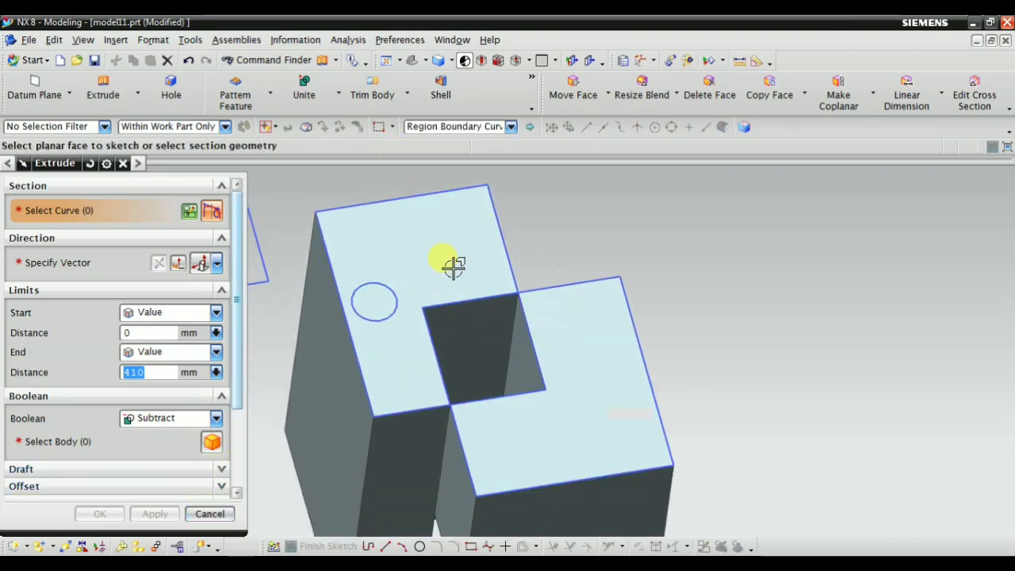
scroll(487, 295, up, 1)
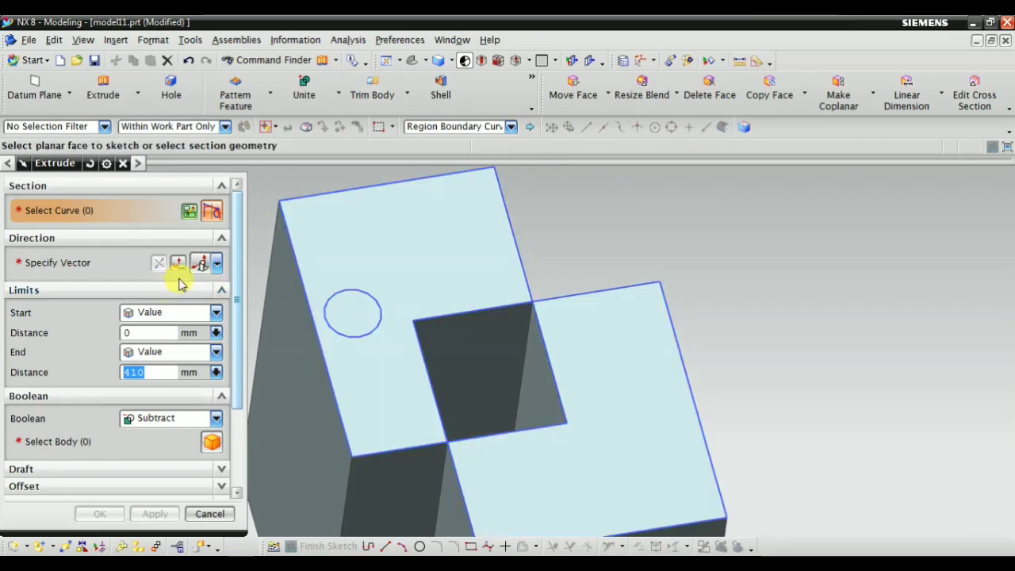
click(484, 390)
scroll(479, 389, down, 3)
mouse_move(478, 389)
middle_down()
mouse_move(547, 436)
mouse_move(520, 507)
mouse_move(502, 307)
middle_up()
mouse_move(502, 306)
mouse_down()
mouse_move(471, 235)
mouse_move(474, 179)
mouse_up()
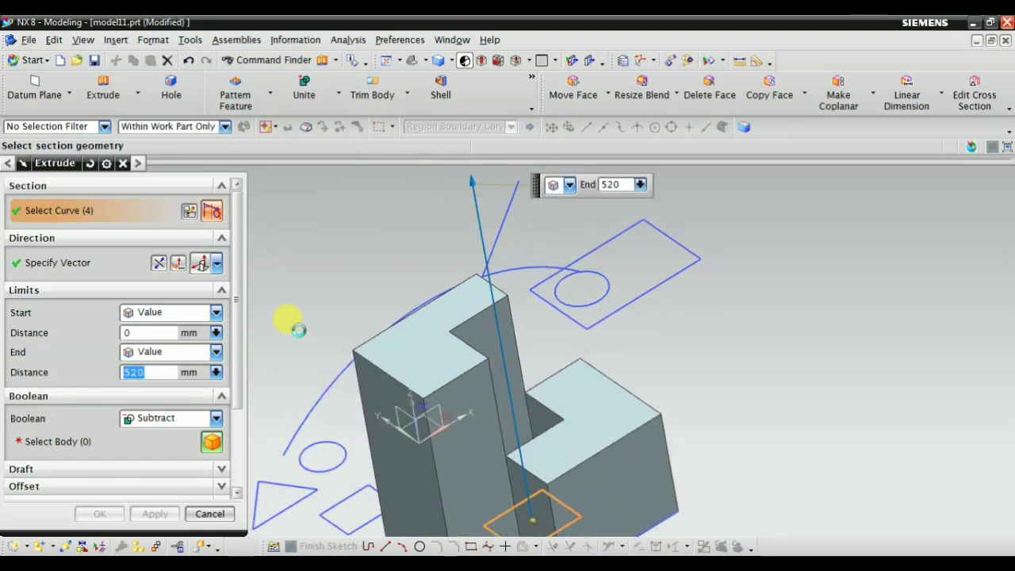
Step: Set Boolean to None and create the separate 520 mm square column
click(181, 425)
click(171, 438)
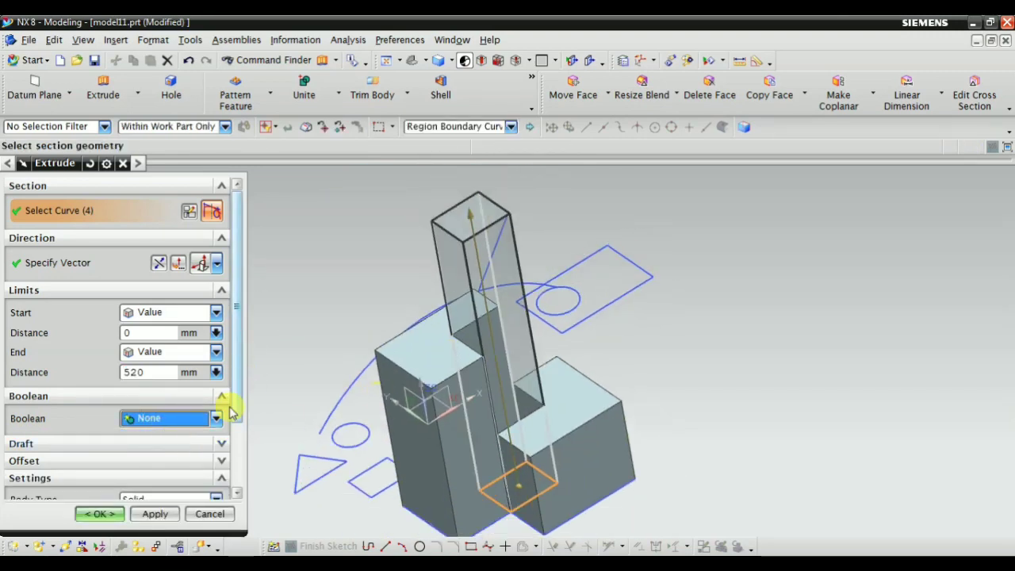
click(151, 515)
mouse_move(645, 328)
middle_down()
mouse_move(521, 328)
mouse_move(466, 345)
mouse_move(619, 296)
mouse_move(386, 334)
middle_up()
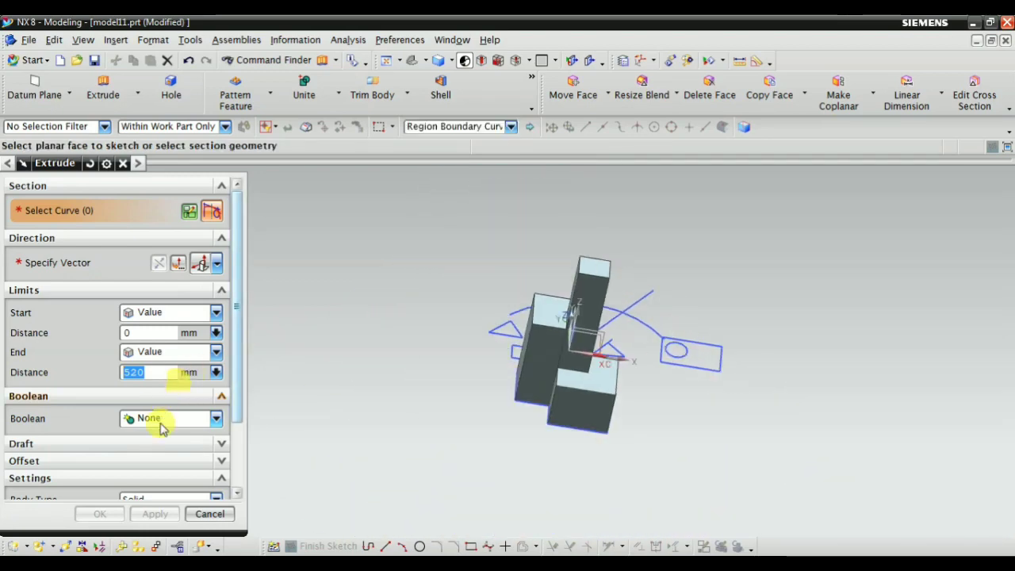
click(200, 515)
mouse_move(192, 517)
middle_down()
mouse_move(503, 363)
mouse_move(517, 344)
mouse_move(539, 369)
mouse_move(483, 460)
mouse_move(555, 340)
mouse_move(526, 220)
middle_up()
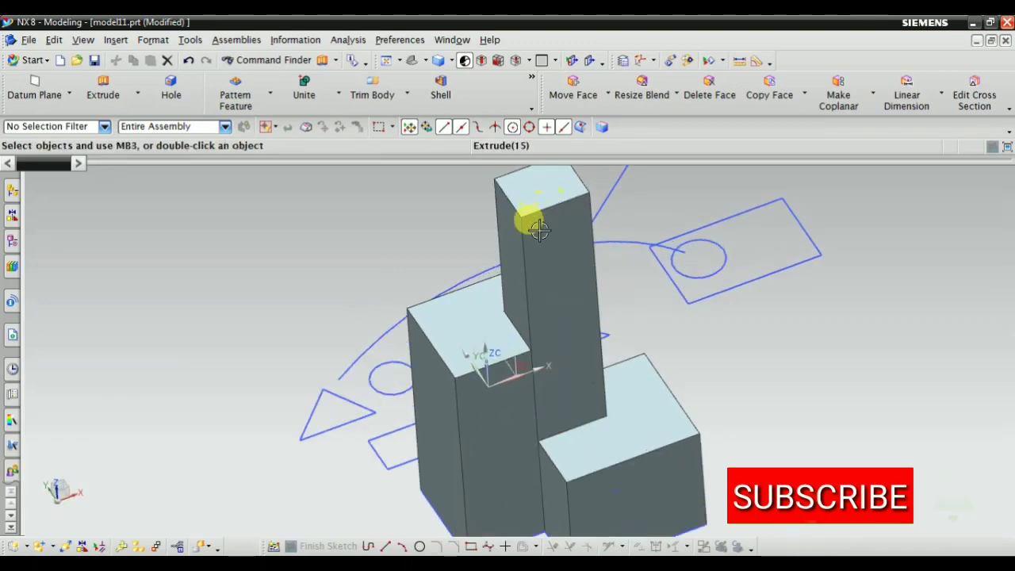
Step: Hide the tall square column
right_click(542, 238)
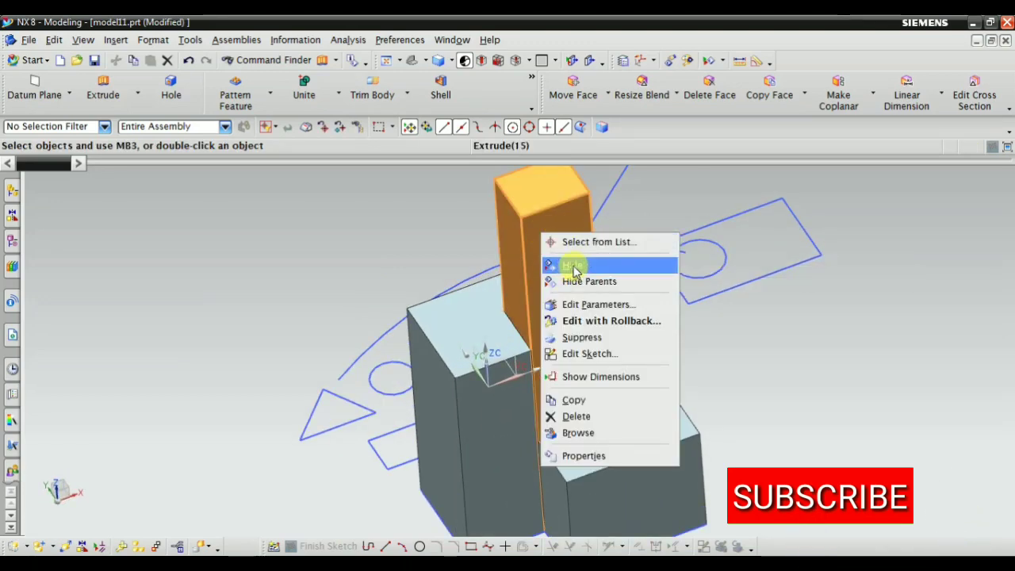
click(560, 265)
mouse_move(529, 242)
middle_down()
mouse_move(532, 389)
mouse_move(555, 424)
middle_up()
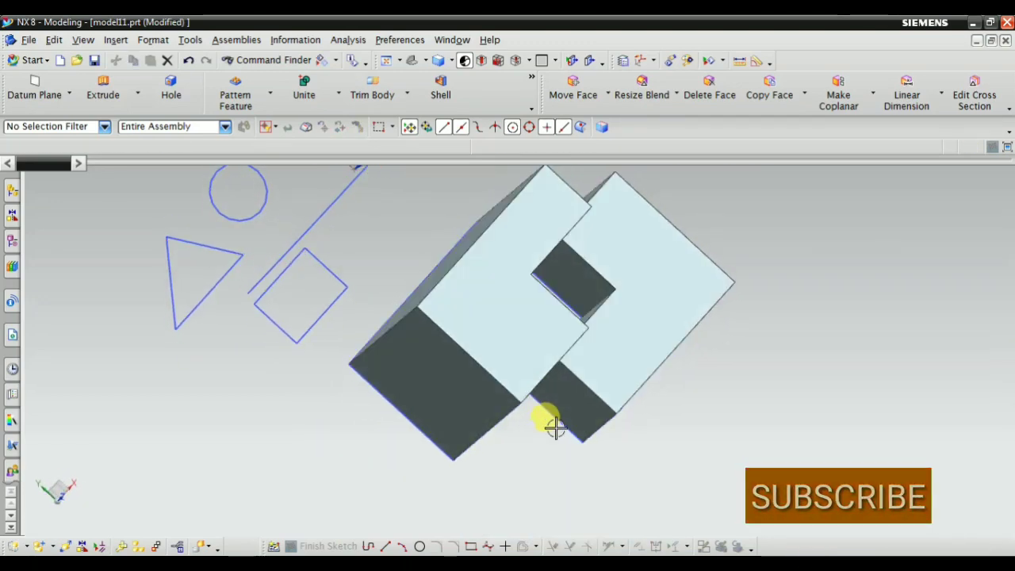
Step: Delete Extrude (11) through (15) in the Part Navigator, leaving only the sketches
click(12, 240)
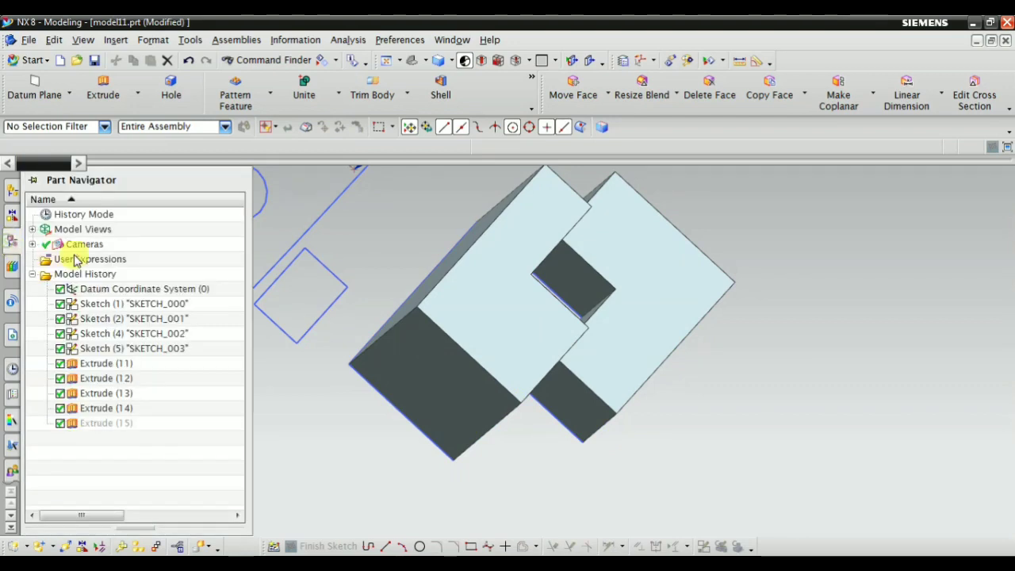
click(97, 365)
click(101, 380)
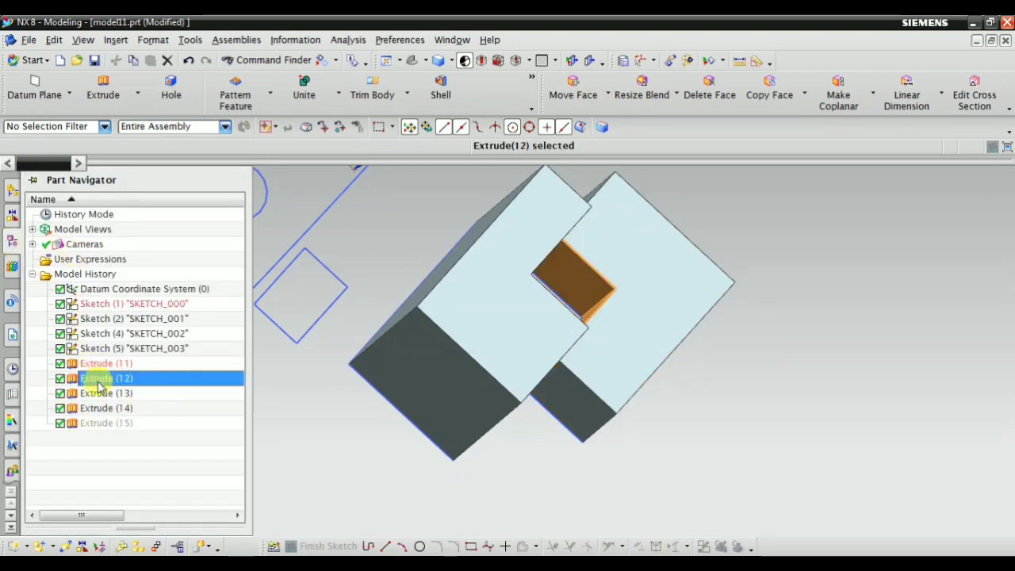
click(87, 365)
shift+click(87, 421)
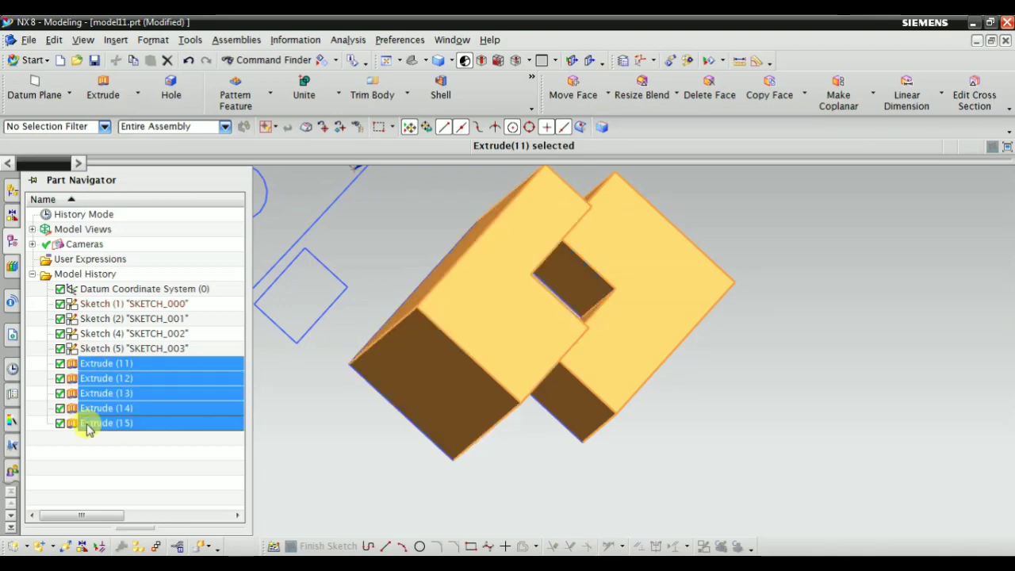
right_click(95, 427)
click(111, 363)
mouse_move(259, 370)
middle_down()
mouse_move(494, 357)
mouse_move(471, 433)
mouse_move(474, 410)
middle_up()
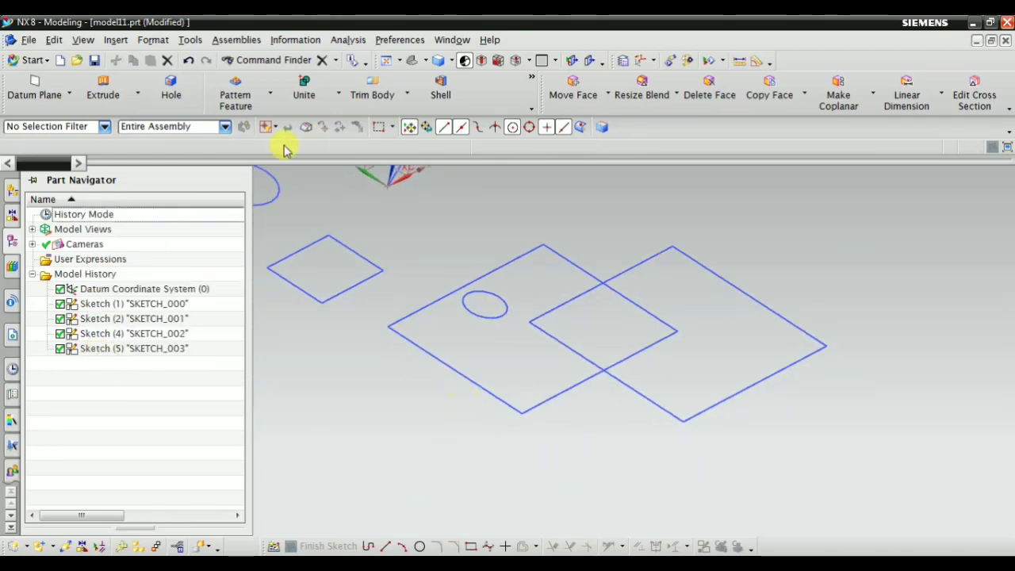
click(103, 87)
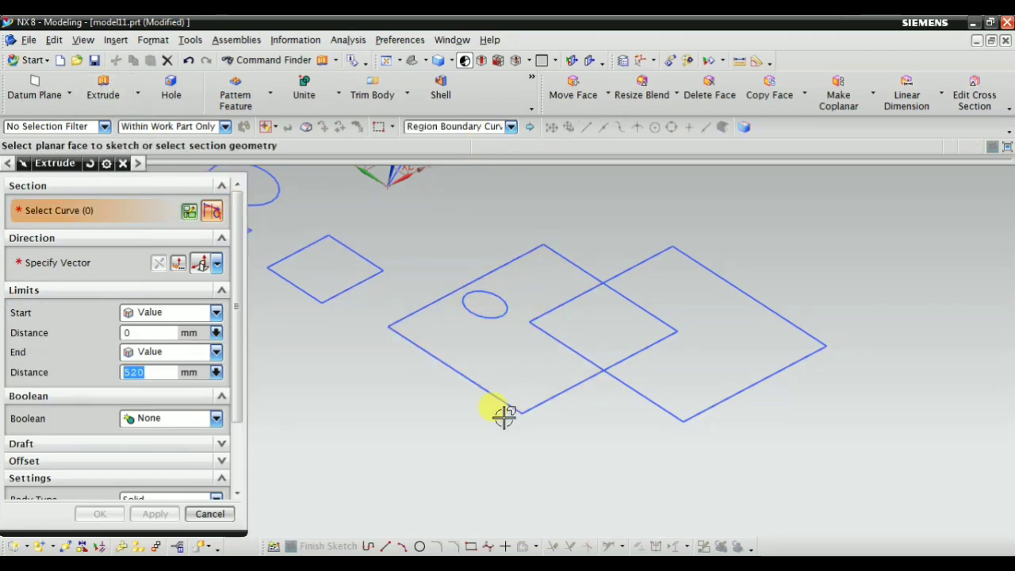
Step: Switch the curve rule to Connected Curves and extrude the first square into a 520 mm block
click(436, 127)
click(432, 152)
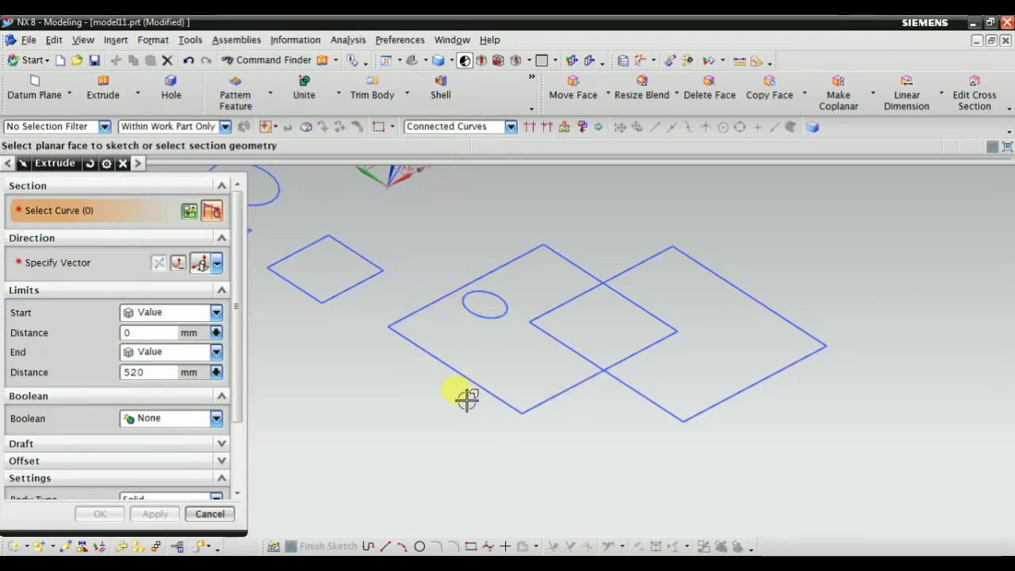
click(476, 384)
middle_drag(476, 386, 480, 431)
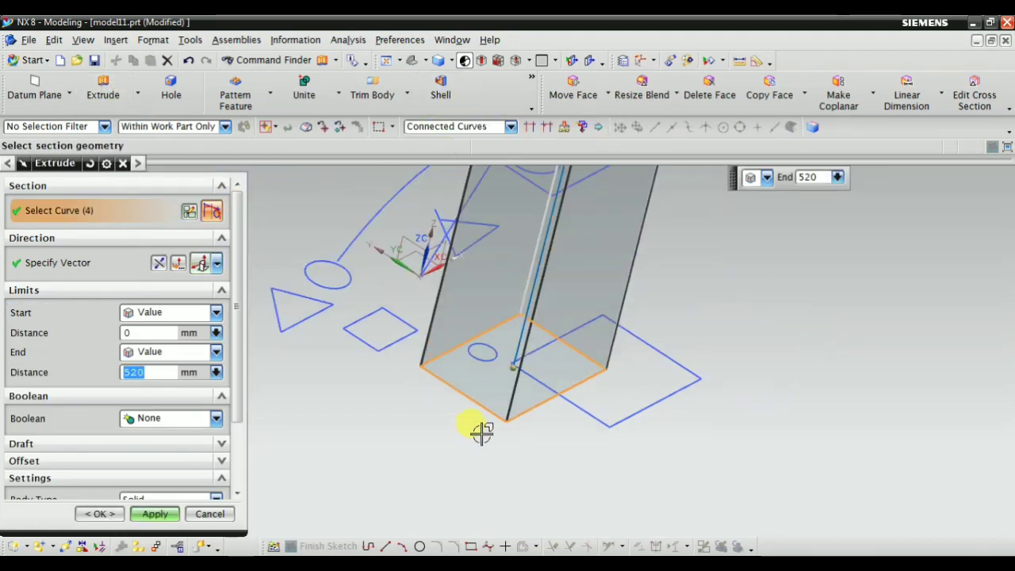
click(153, 517)
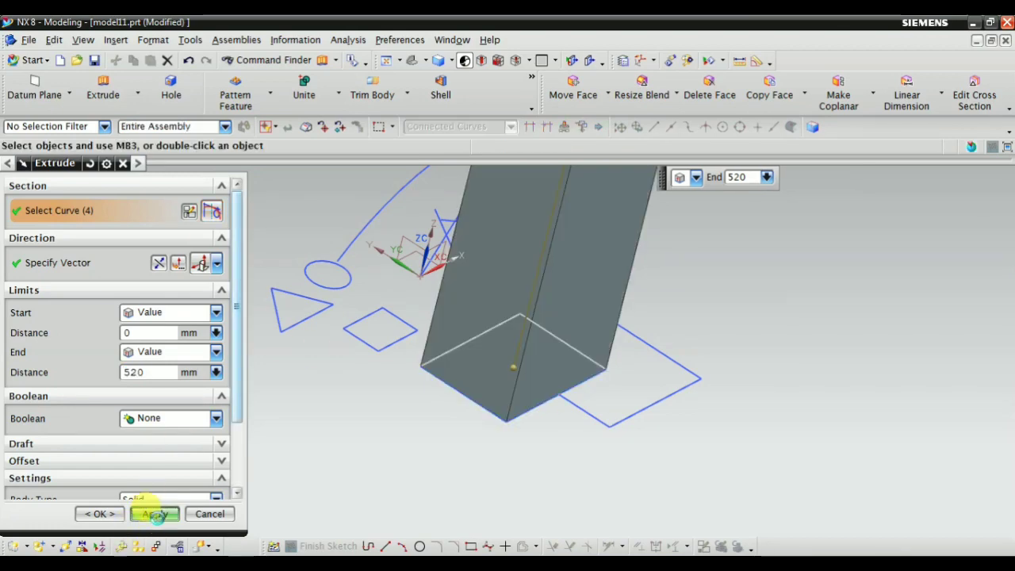
Step: Select the second, overlapping square as the next extrusion section
click(588, 415)
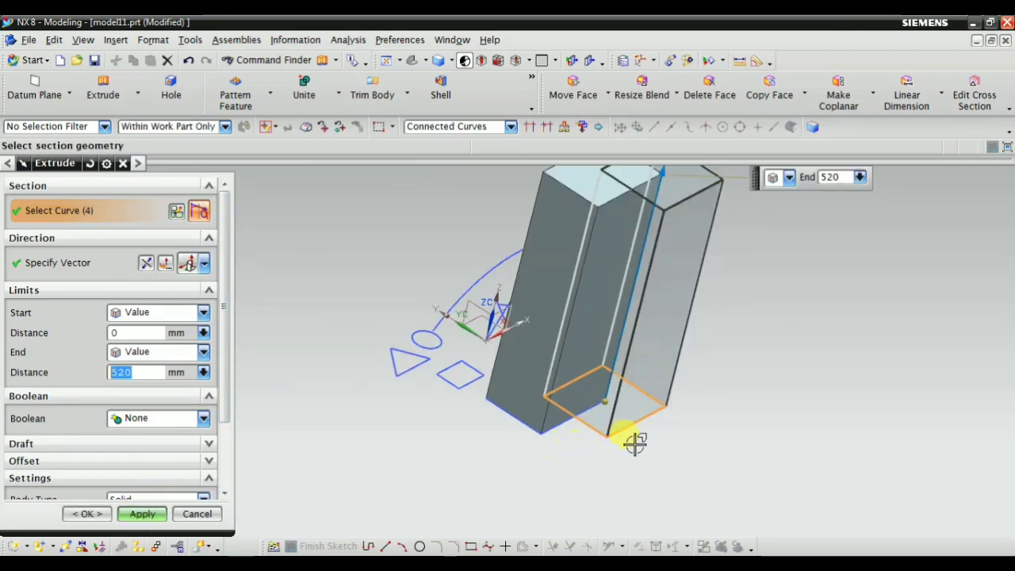
middle_drag(635, 442, 566, 386)
click(147, 419)
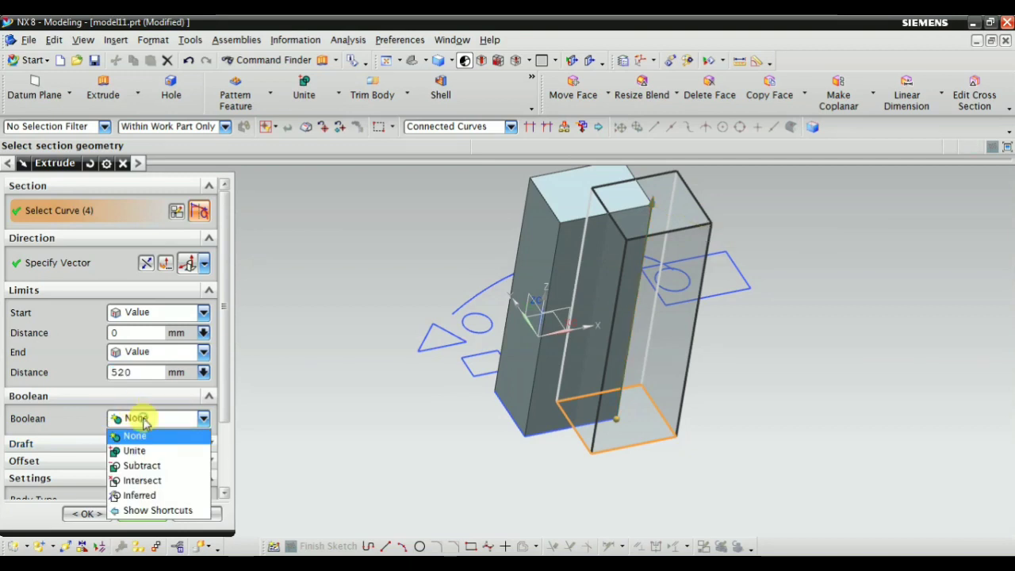
Step: Try an Intersect extrusion on the second square, then undo it
click(143, 481)
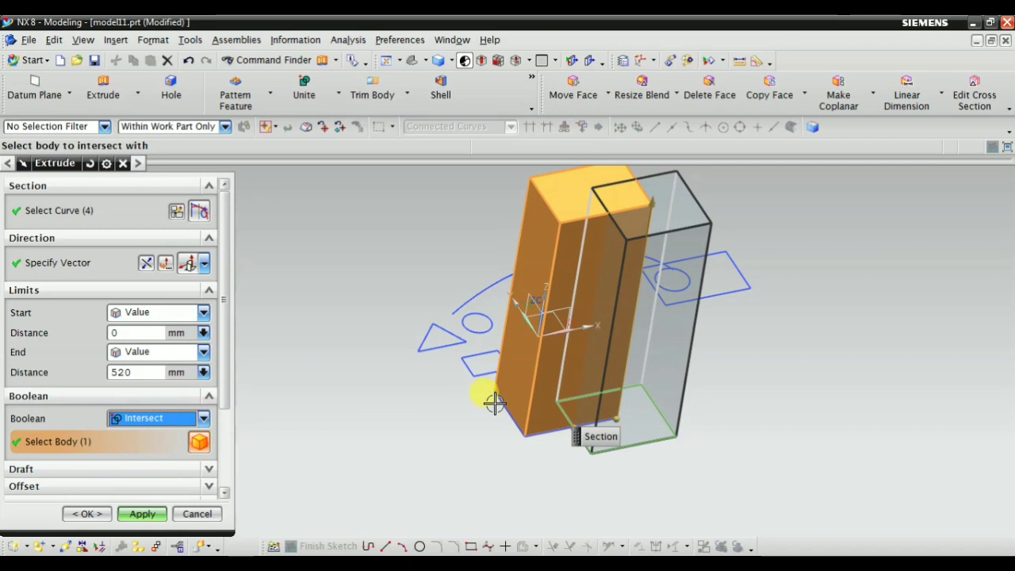
scroll(135, 475, down, 3)
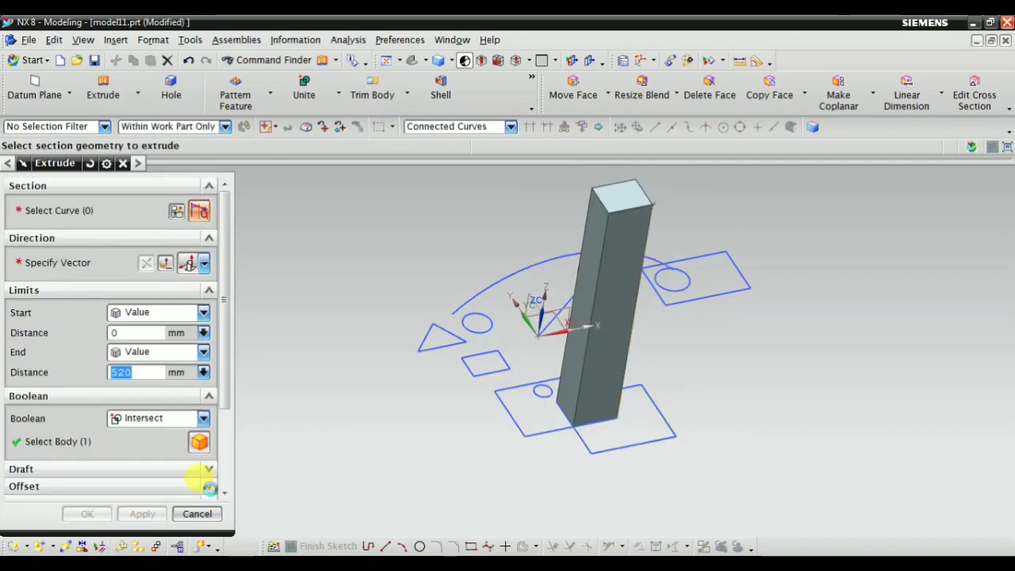
mouse_move(476, 432)
middle_down()
mouse_move(457, 495)
mouse_move(452, 476)
middle_up()
click(195, 514)
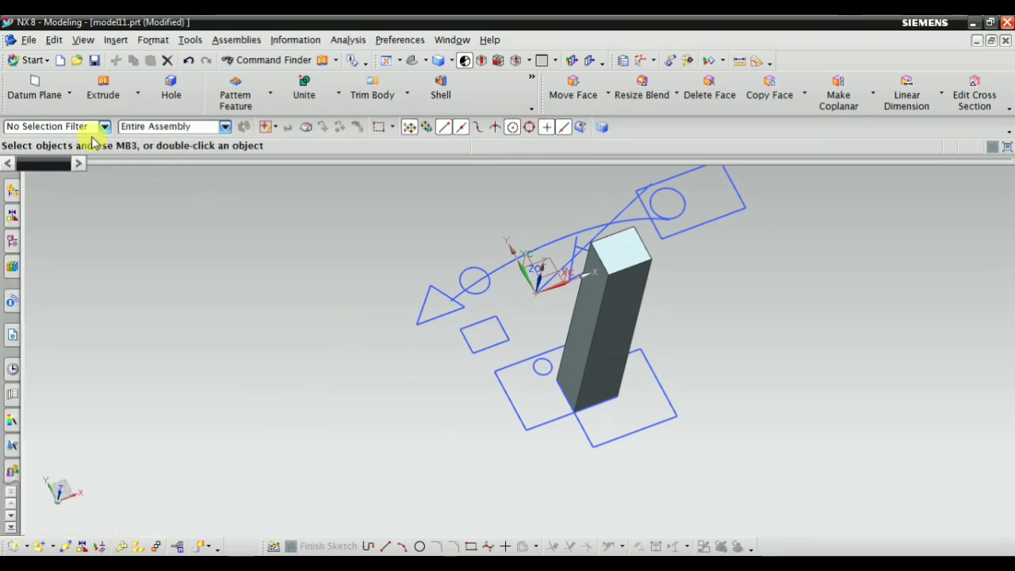
click(189, 61)
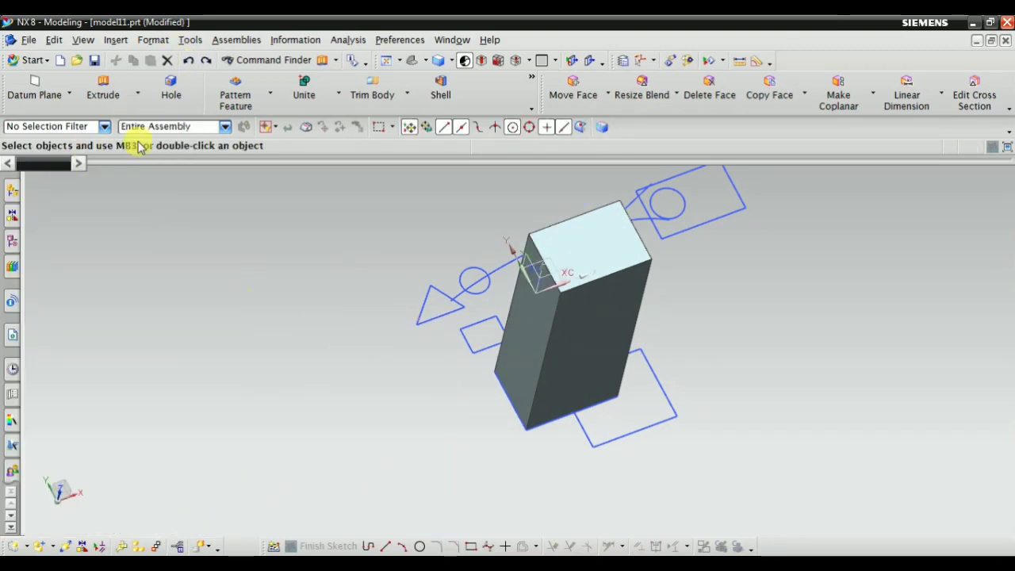
Step: Start a new extrude on the square outline and inspect the Intersect preview
click(103, 86)
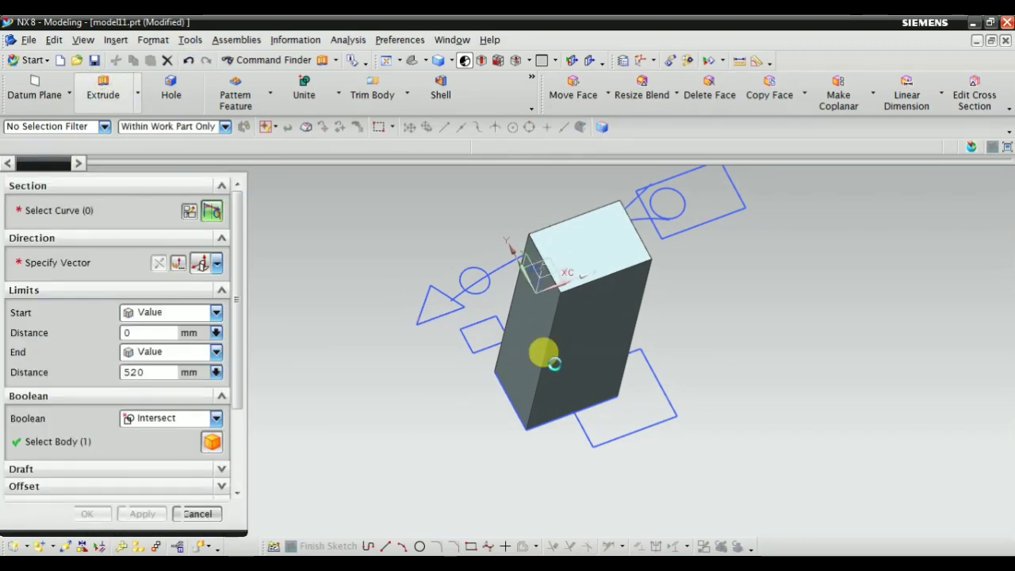
click(629, 435)
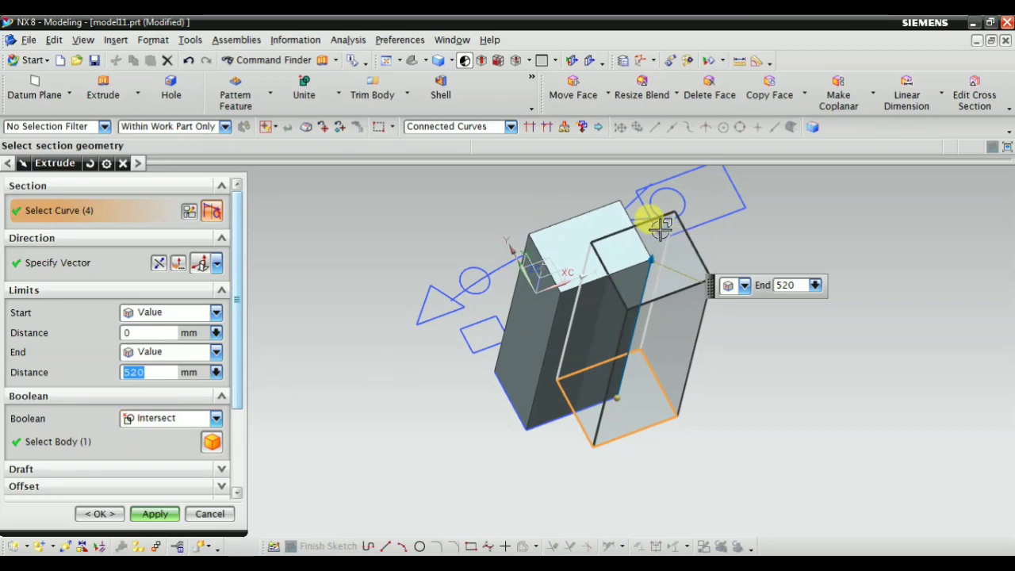
middle_drag(660, 228, 495, 288)
mouse_move(593, 385)
middle_down()
mouse_move(594, 421)
mouse_move(517, 417)
middle_up()
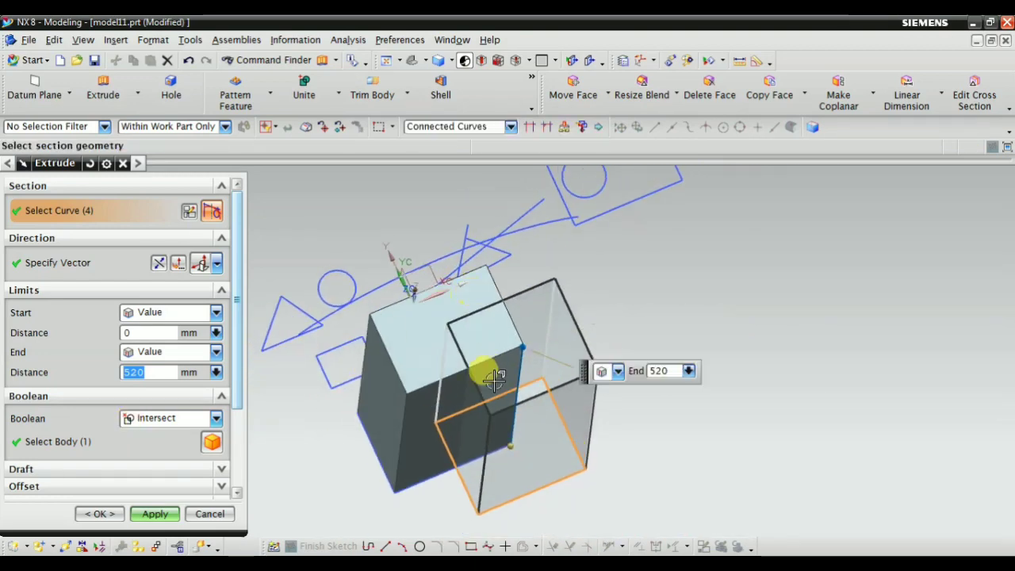
scroll(494, 380, down, 3)
scroll(492, 474, up, 1)
middle_drag(595, 315, 521, 277)
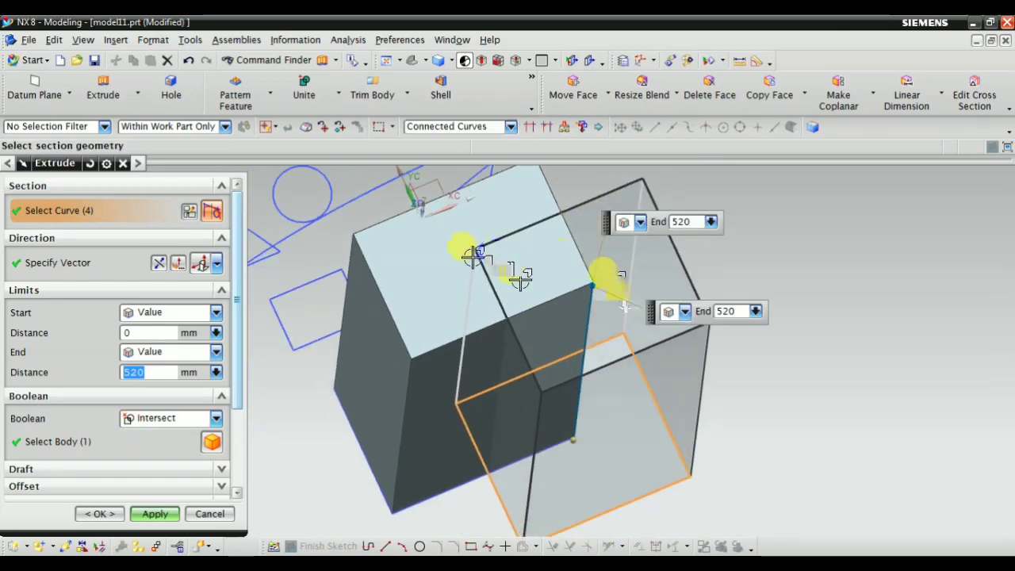
mouse_move(625, 308)
middle_down()
mouse_move(537, 347)
mouse_move(594, 336)
mouse_move(567, 401)
mouse_move(581, 397)
mouse_move(572, 339)
middle_up()
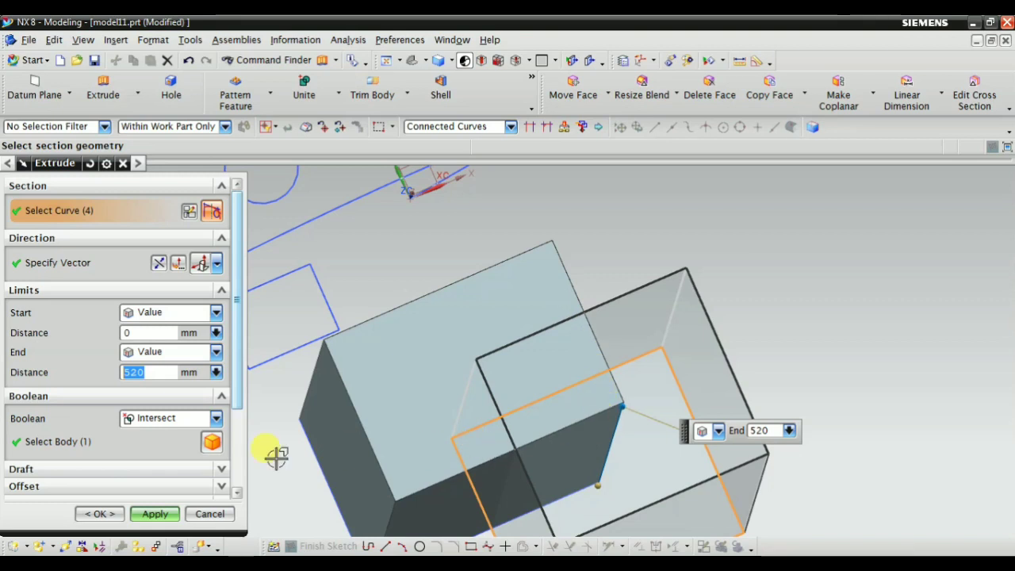
scroll(179, 437, down, 3)
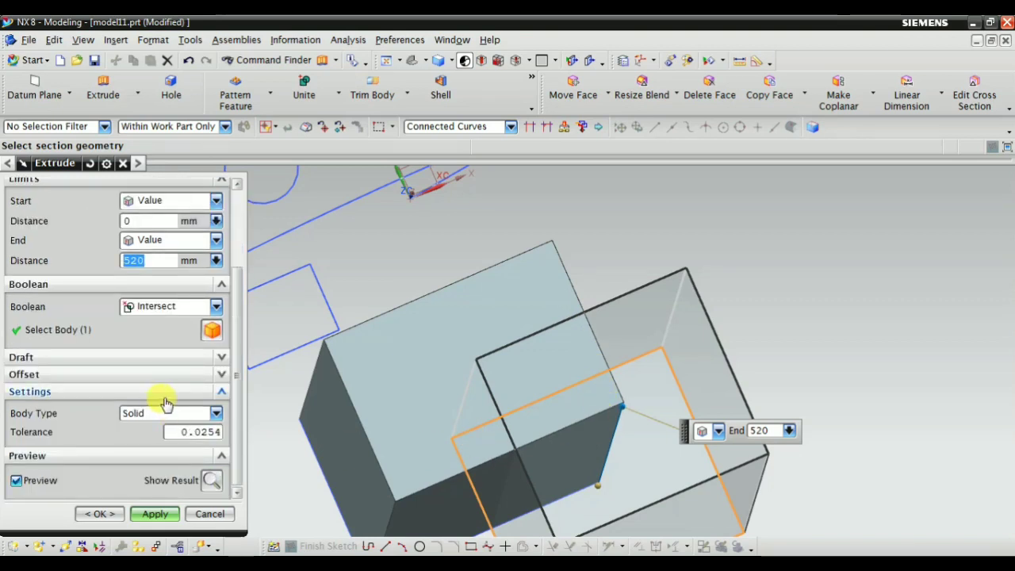
Step: Show the Intersect result and apply it, leaving a 520 mm column over the overlap
click(212, 482)
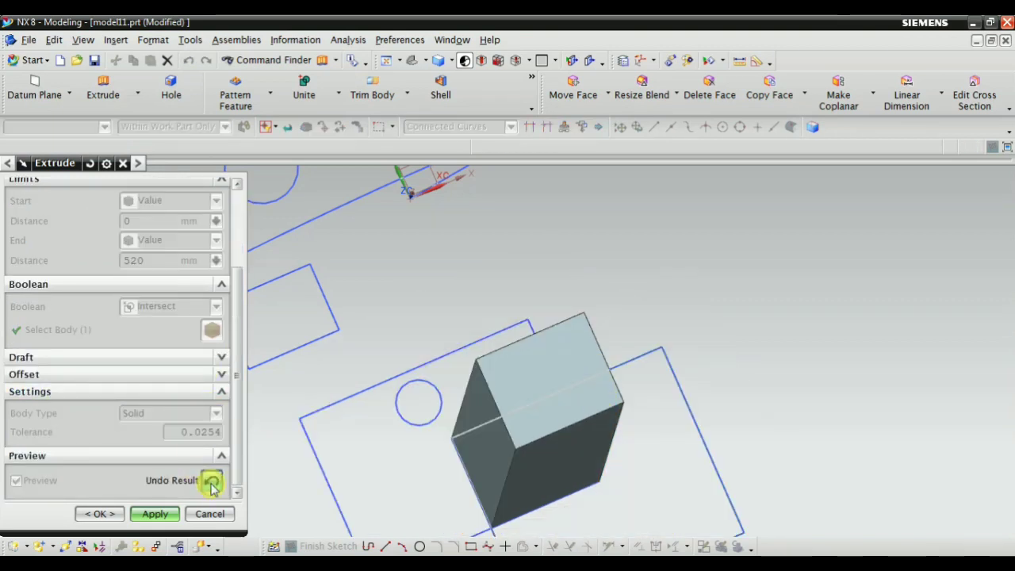
scroll(629, 309, down, 2)
middle_drag(630, 309, 555, 340)
scroll(555, 341, up, 2)
scroll(537, 373, down, 2)
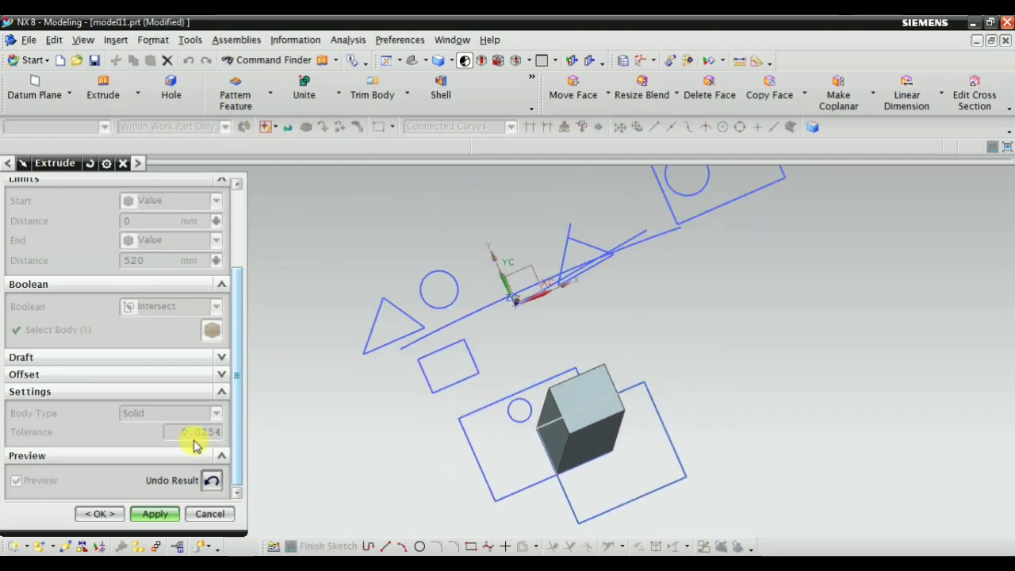
click(144, 515)
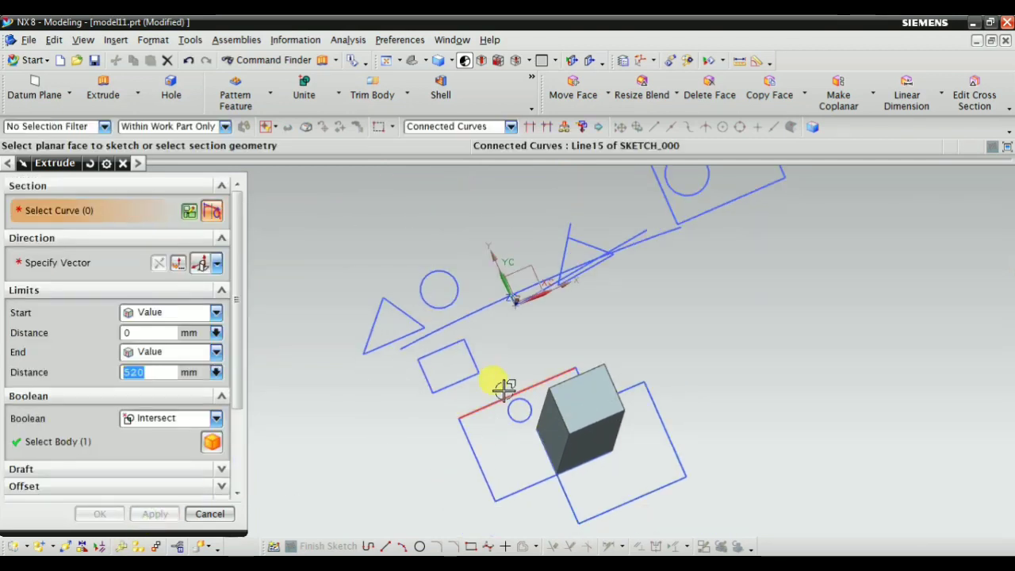
Step: Review the End limit and Boolean options, keeping Intersect, and close the Extrude dialog
mouse_move(505, 387)
middle_down()
mouse_move(442, 362)
mouse_move(465, 281)
middle_up()
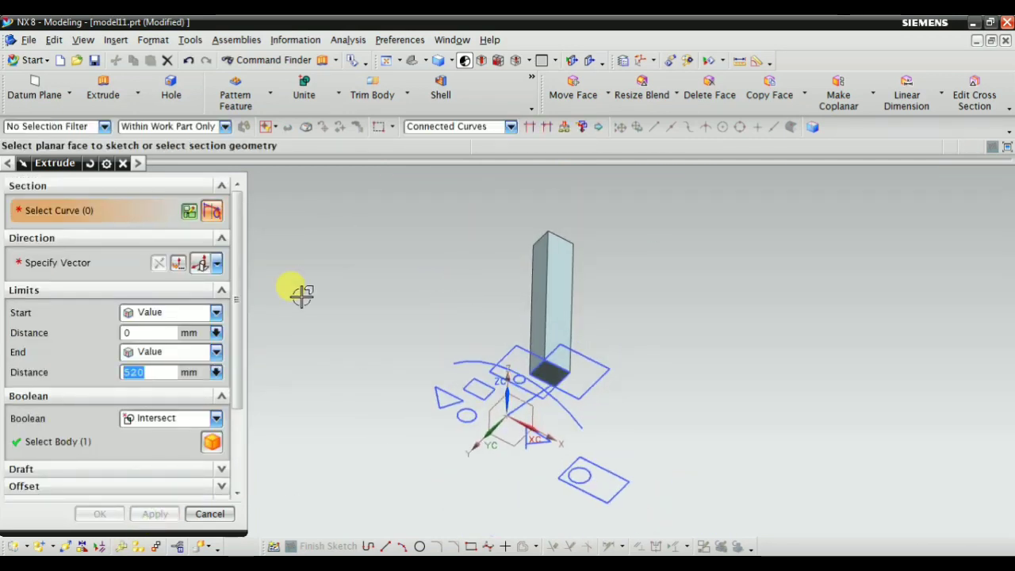
click(156, 352)
click(158, 351)
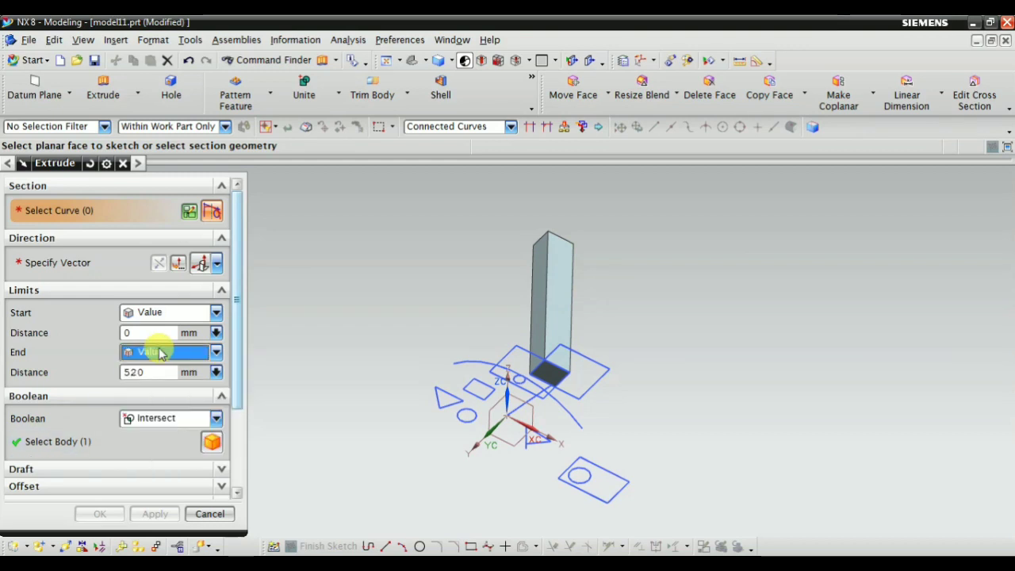
click(163, 420)
click(162, 424)
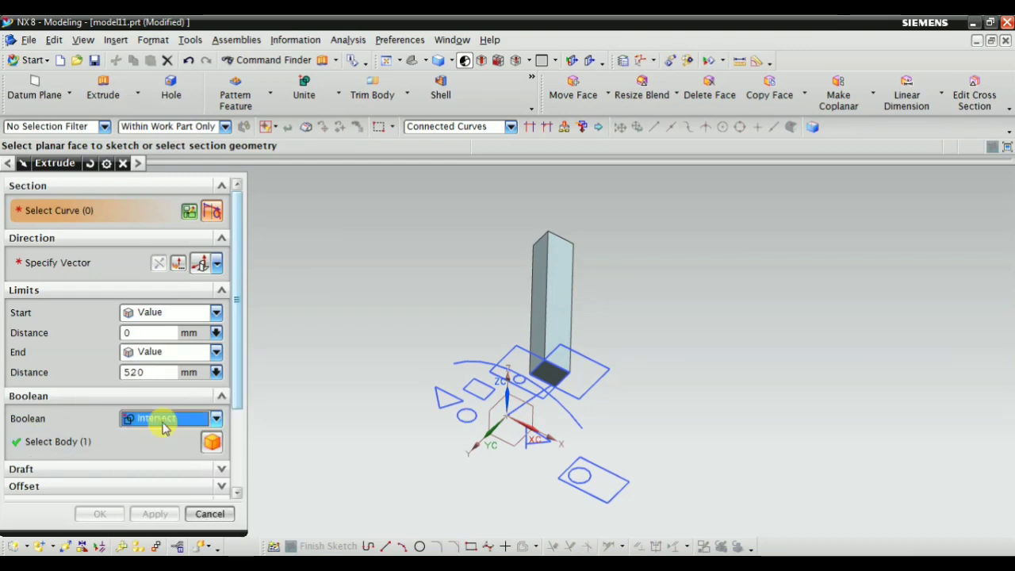
click(211, 514)
right_click(317, 273)
click(347, 315)
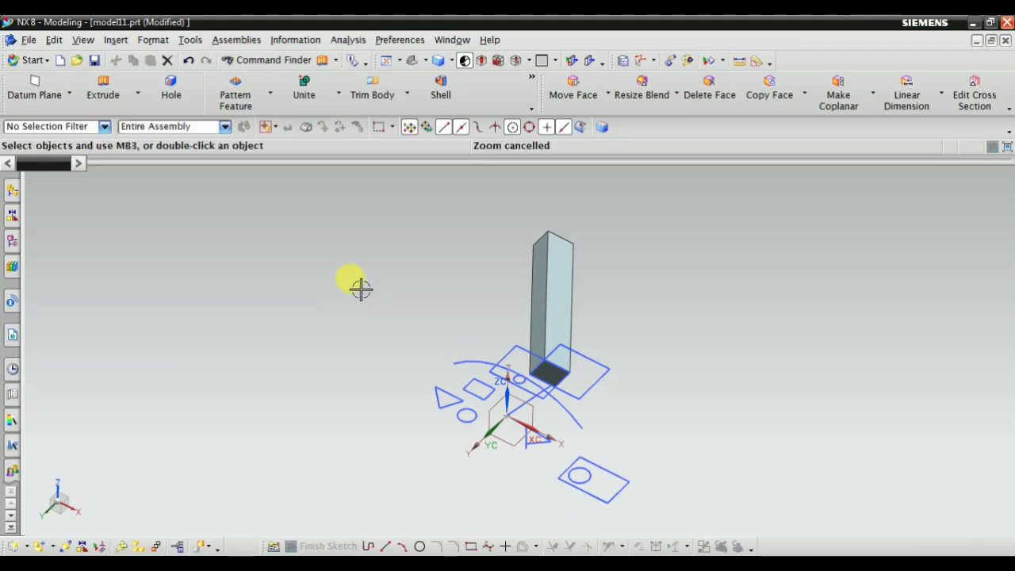
Step: Inspect the extruded body from another angle
mouse_move(370, 261)
middle_down()
mouse_move(377, 392)
mouse_move(452, 422)
middle_up()
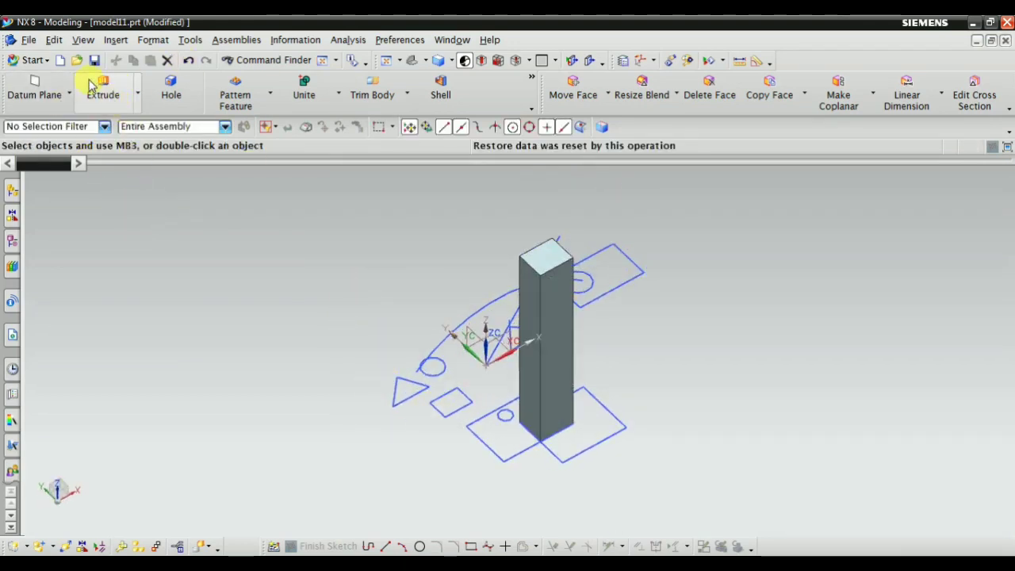
scroll(494, 340, up, 2)
scroll(556, 290, up, 1)
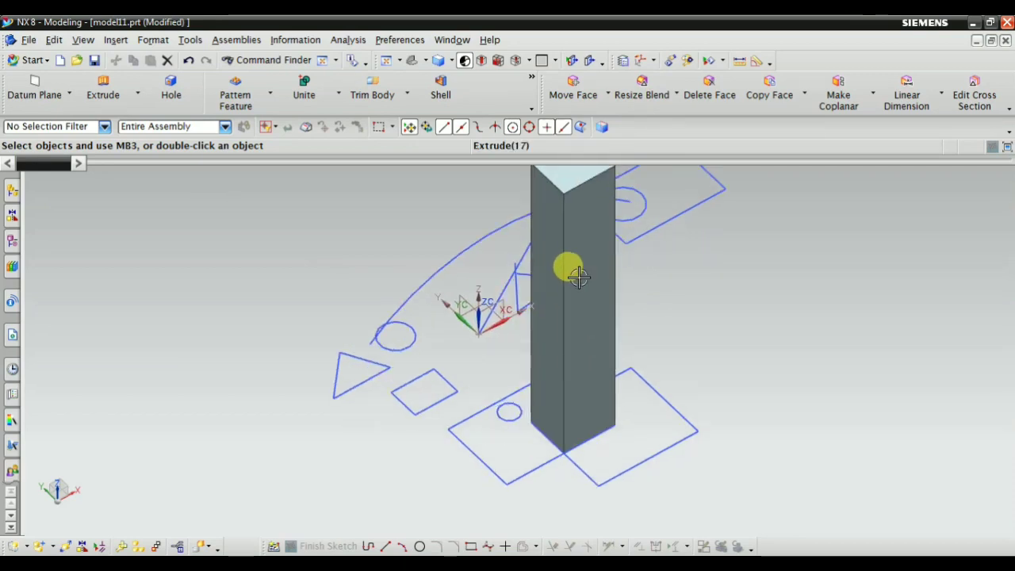
right_click(579, 273)
click(100, 234)
Step: Delete Extrude (16) and Extrude (17) in the Part Navigator, leaving only sketch curves
click(12, 216)
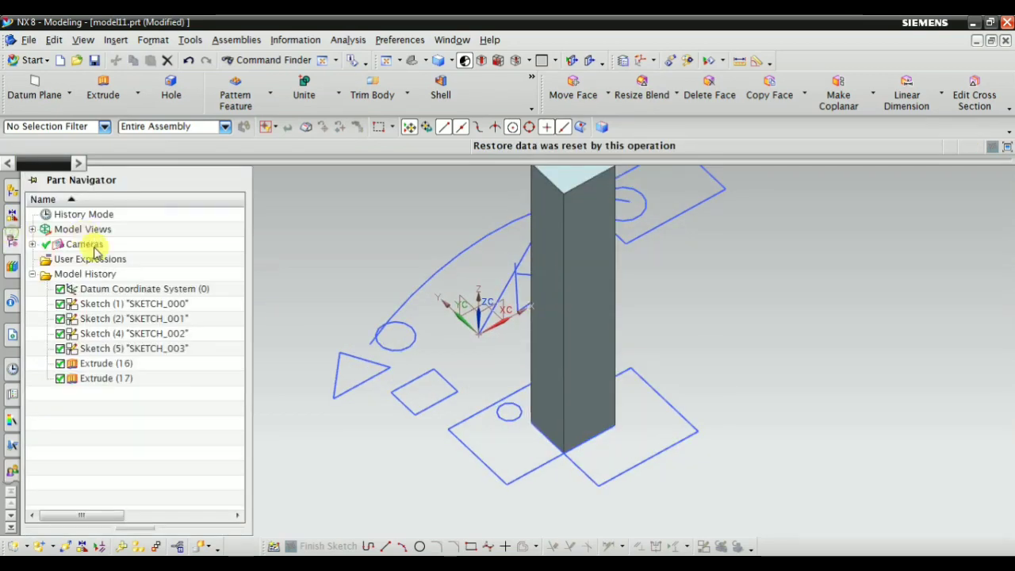
click(104, 363)
ctrl+click(94, 378)
right_click(94, 379)
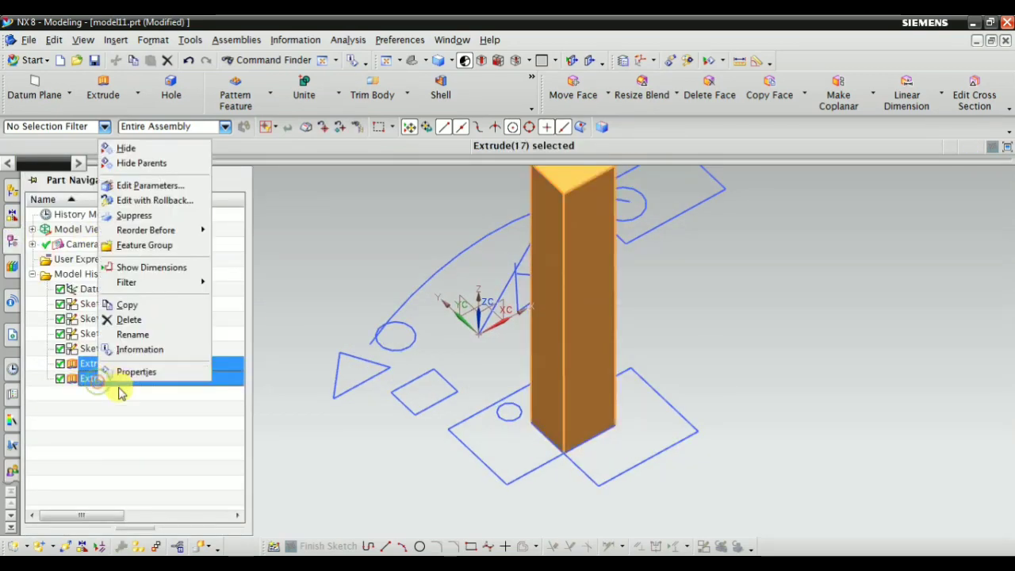
click(119, 320)
shift+middle_drag(541, 391, 470, 350)
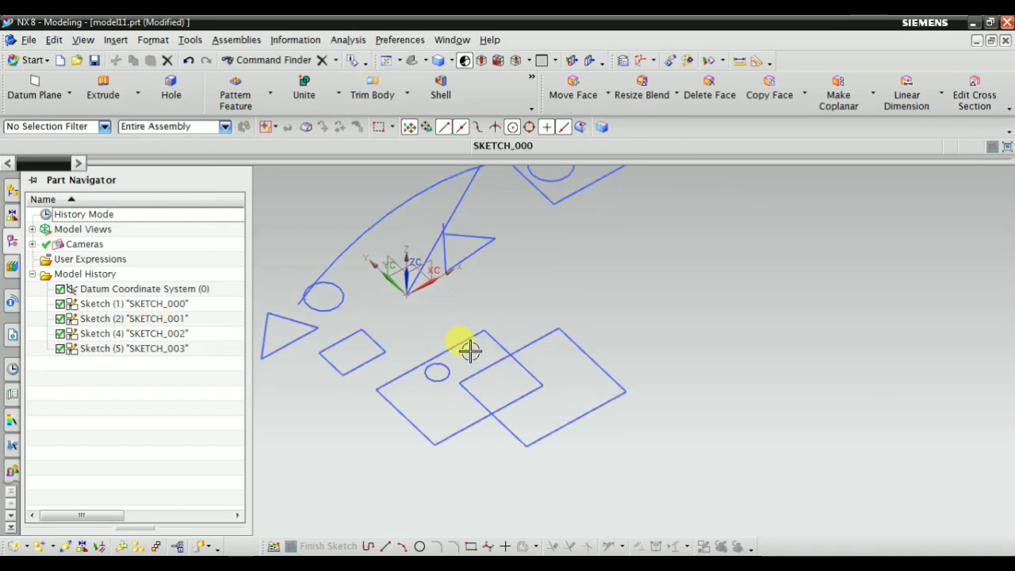
click(105, 94)
Step: Expand the Boolean and Draft option groups in the Extrude dialog
click(151, 421)
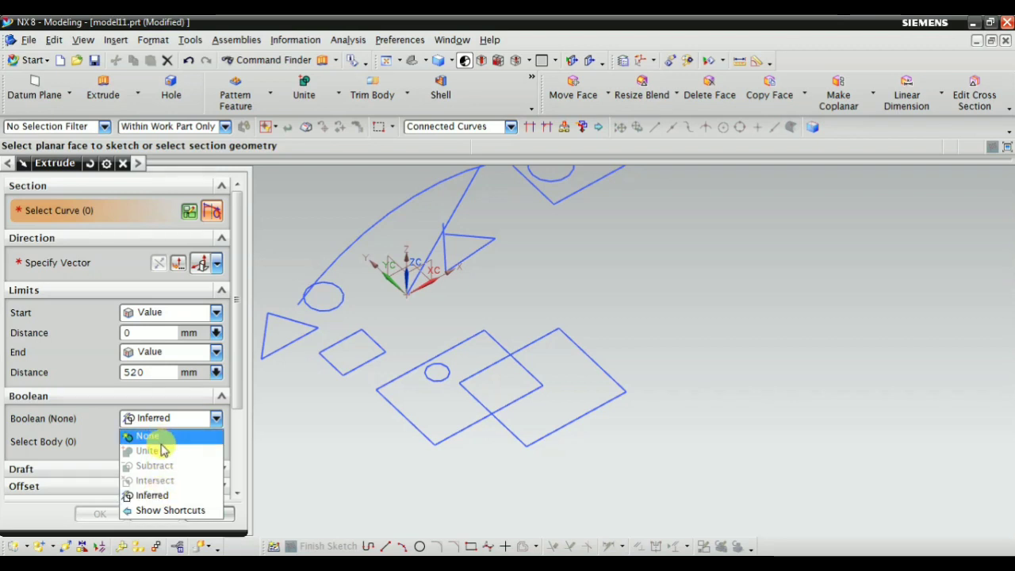
click(92, 379)
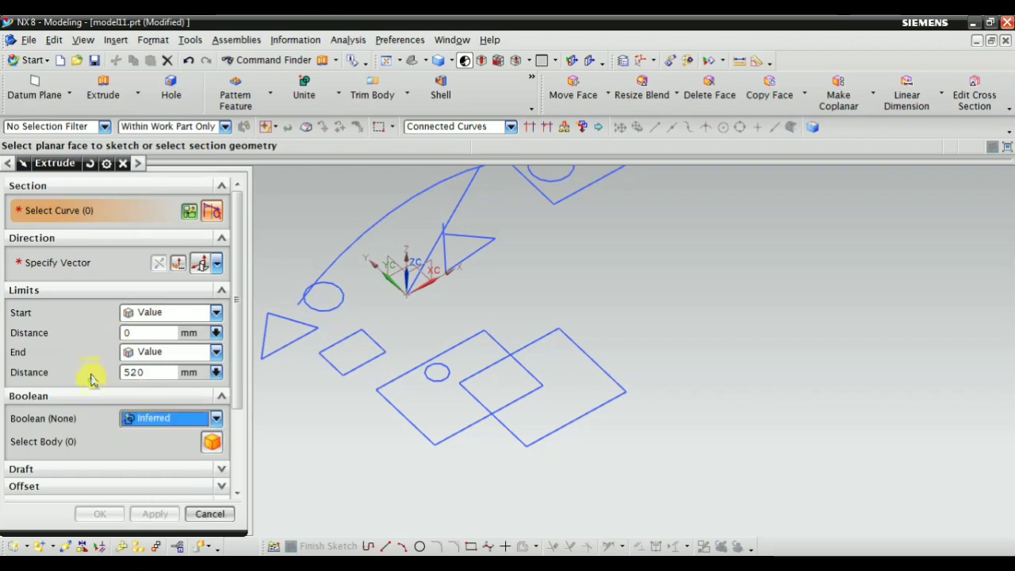
click(97, 397)
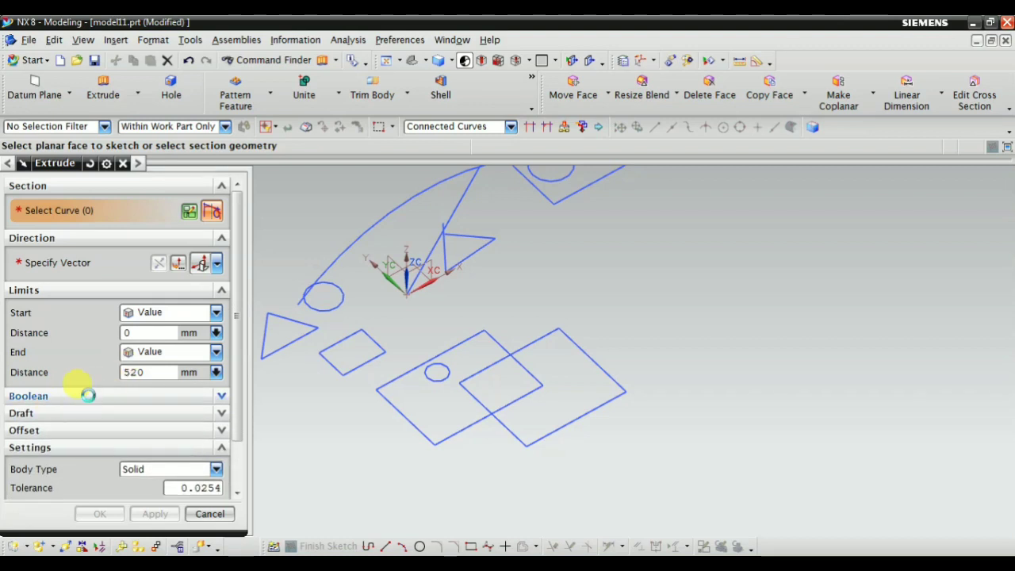
click(88, 395)
click(100, 471)
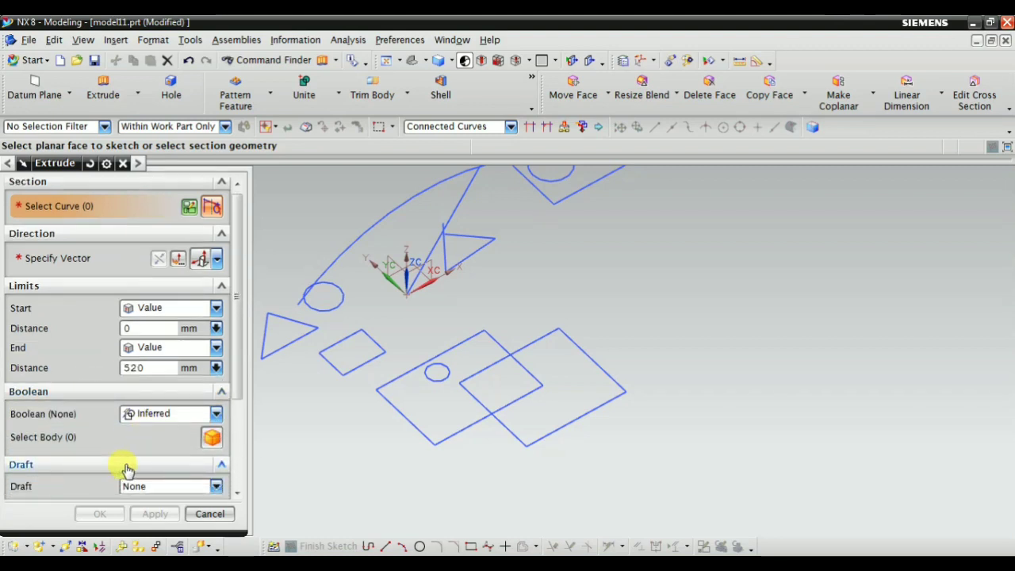
scroll(119, 476, down, 3)
mouse_move(444, 349)
middle_down()
mouse_move(635, 350)
mouse_move(508, 238)
middle_up()
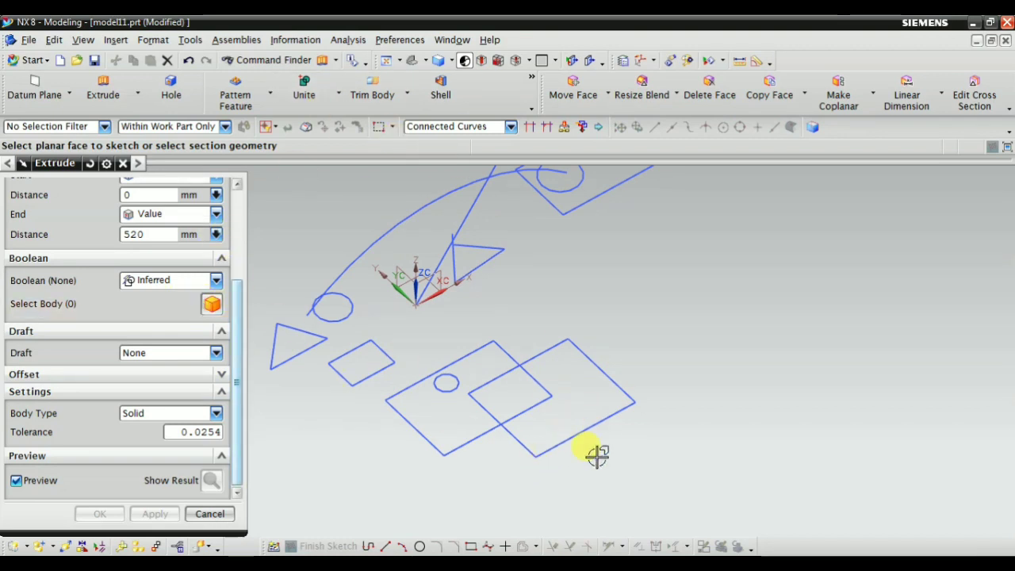
Step: Select the right-hand square and set its end distance to 240 mm
click(593, 422)
shift+middle_drag(587, 423, 595, 503)
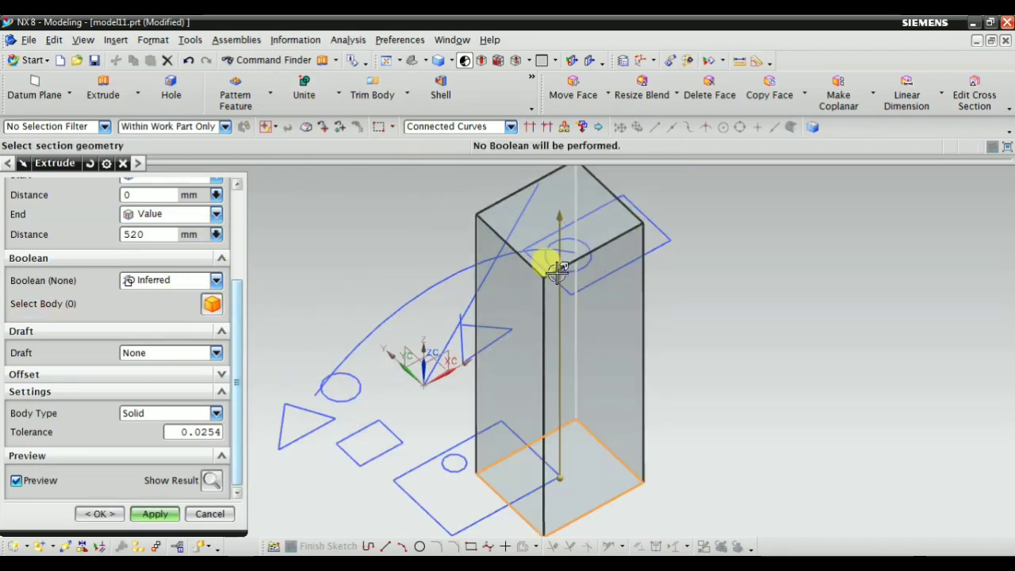
drag(555, 210, 555, 346)
mouse_move(556, 347)
middle_down()
mouse_move(522, 403)
mouse_move(517, 386)
middle_up()
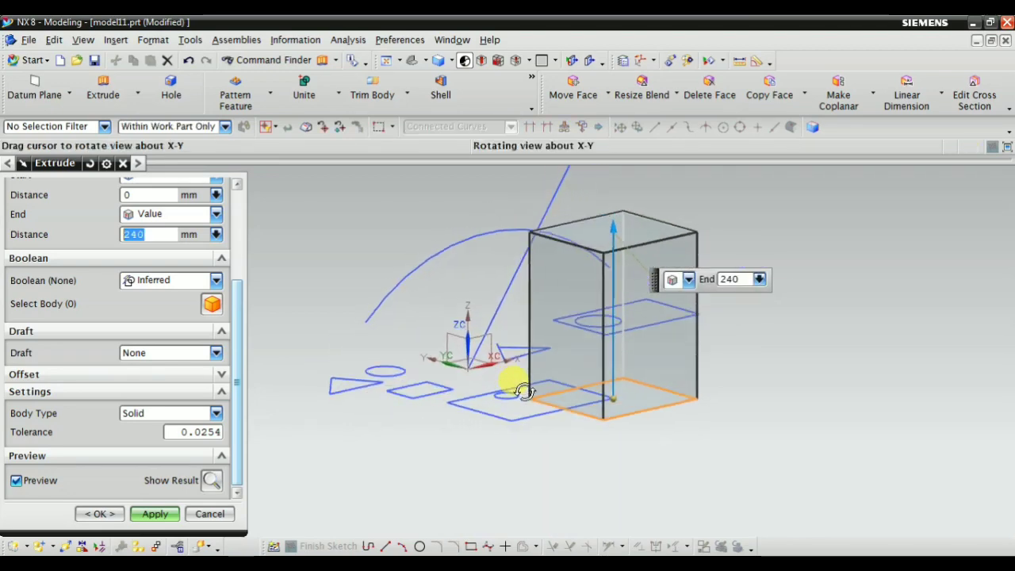
Step: Set Boolean to None, keep Draft at None, and inspect the box preview
click(135, 282)
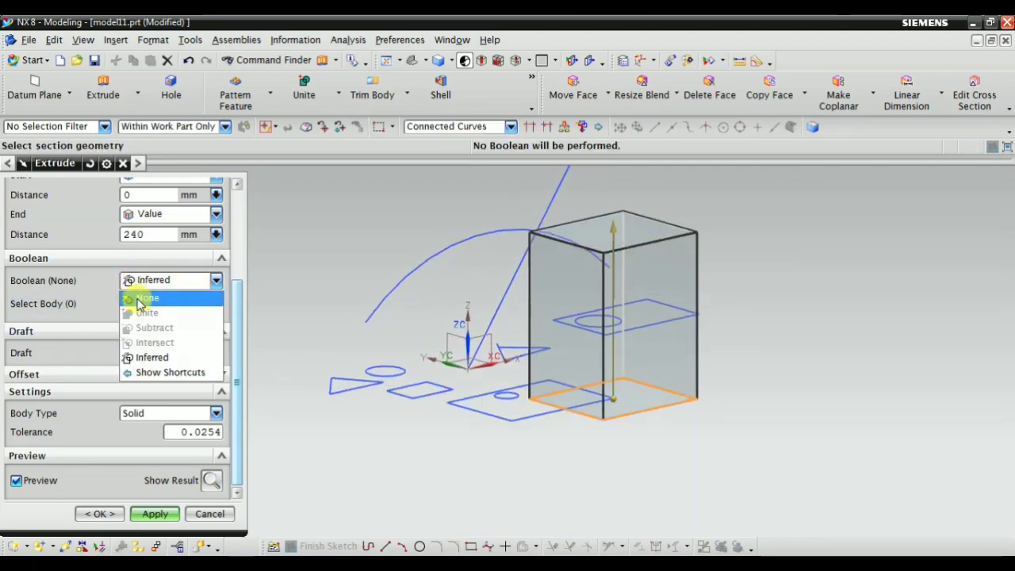
click(147, 296)
click(147, 353)
click(149, 358)
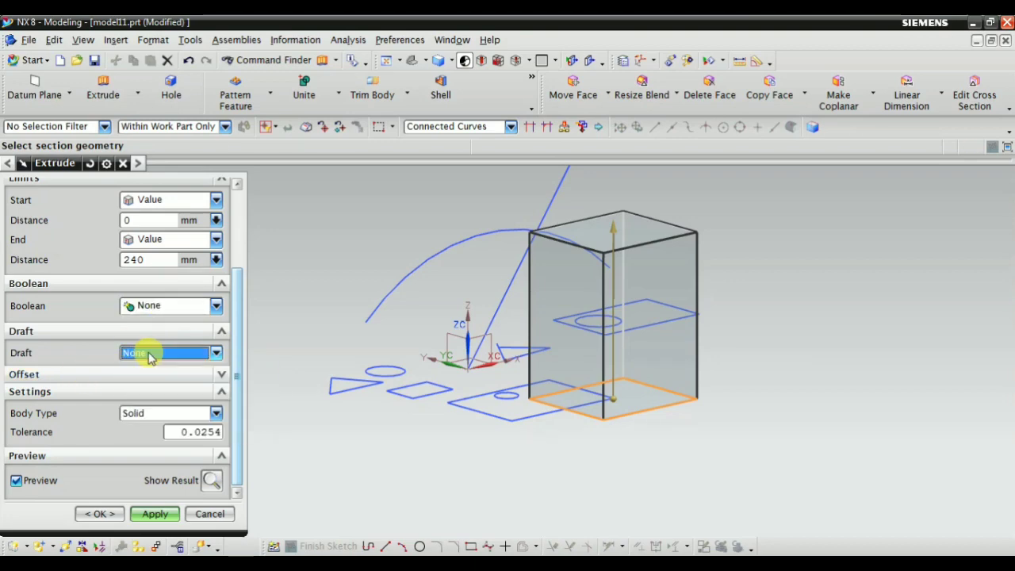
scroll(637, 444, up, 2)
mouse_move(646, 460)
middle_down()
mouse_move(607, 430)
mouse_move(636, 460)
mouse_move(548, 306)
middle_up()
scroll(637, 460, down, 3)
scroll(608, 465, up, 1)
scroll(548, 305, up, 1)
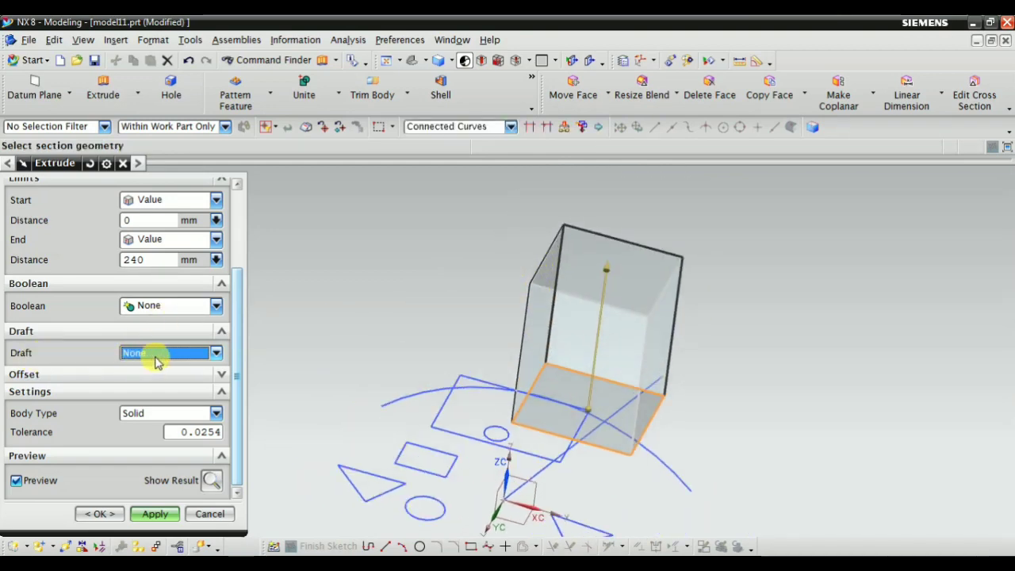
Step: Apply a From Start Limit draft with a 10° angle to the extrusion
click(156, 356)
click(154, 381)
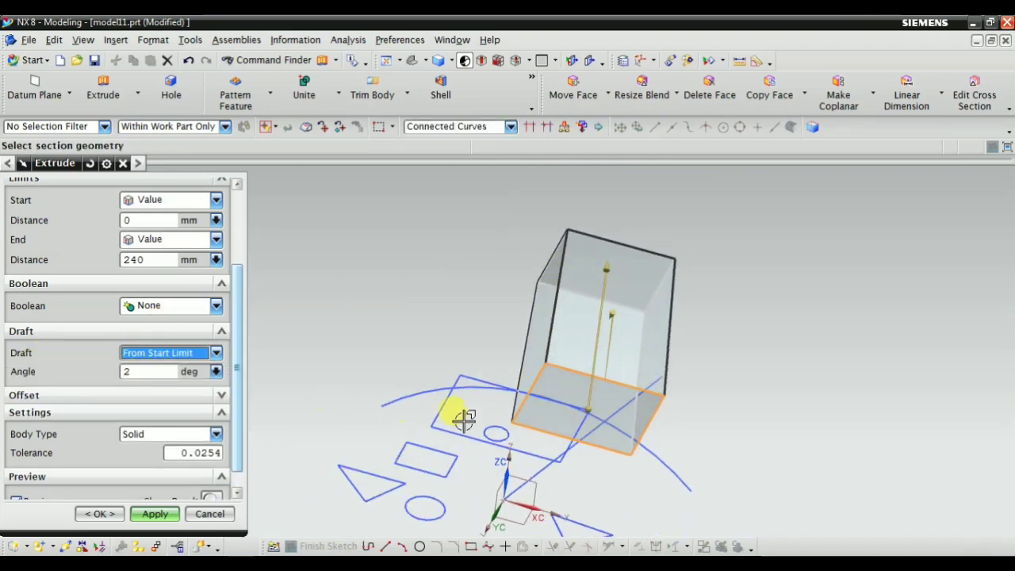
mouse_move(464, 420)
middle_down()
mouse_move(465, 481)
mouse_move(468, 456)
middle_up()
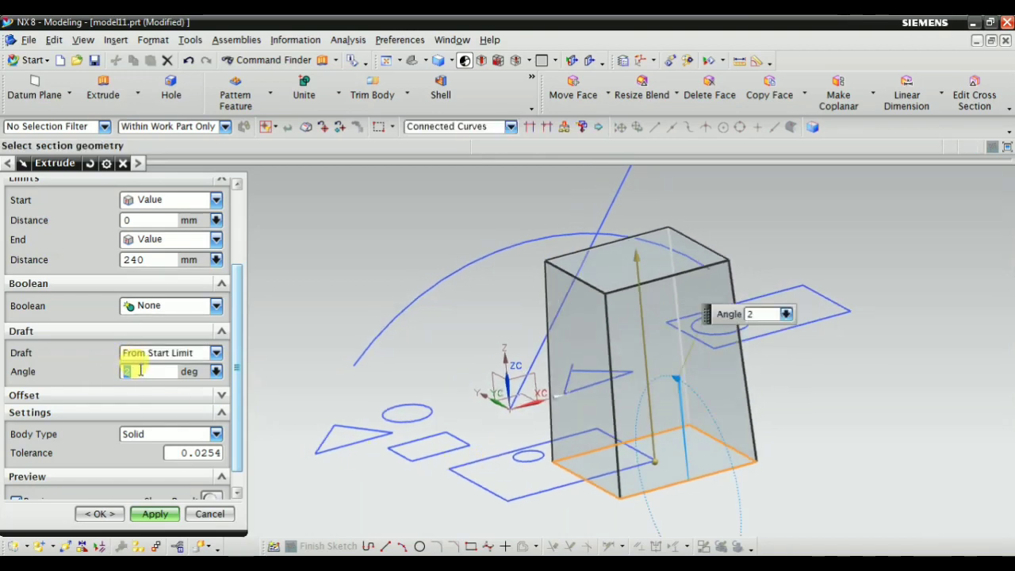
click(150, 372)
text(10)
key(Return)
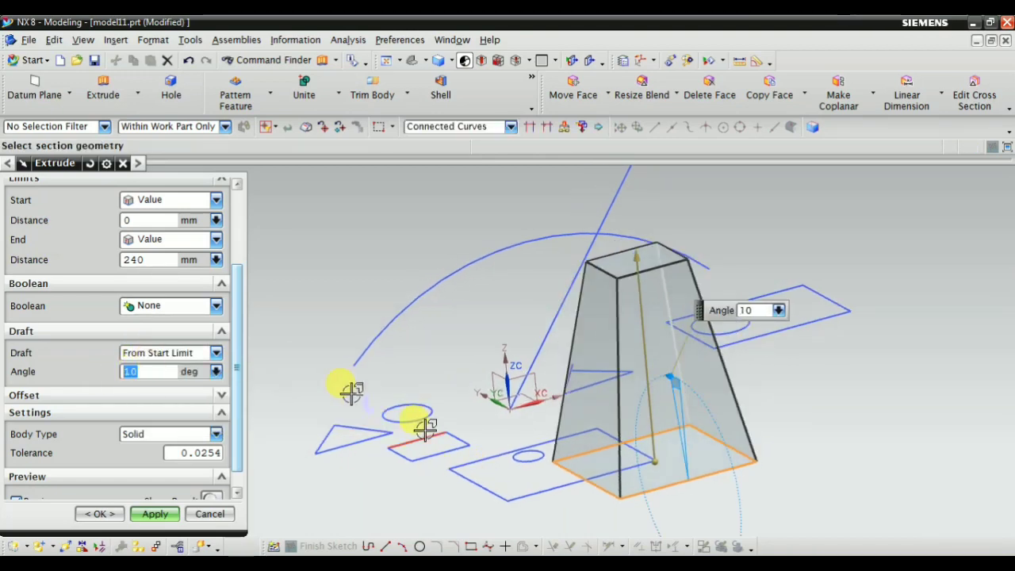
mouse_move(426, 428)
middle_down()
mouse_move(437, 385)
mouse_move(808, 403)
middle_up()
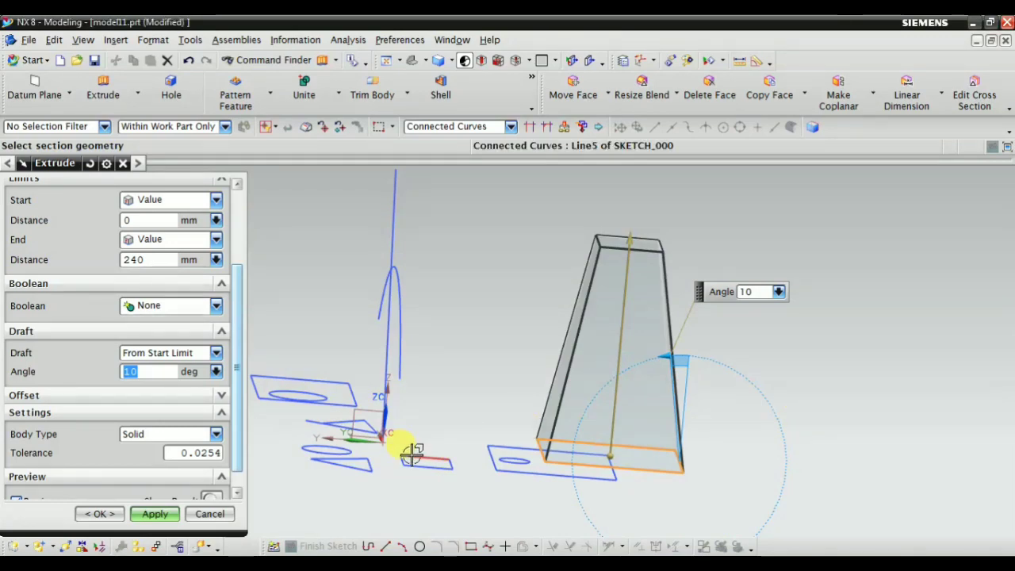
mouse_move(695, 496)
middle_down()
mouse_move(766, 437)
mouse_move(770, 447)
middle_up()
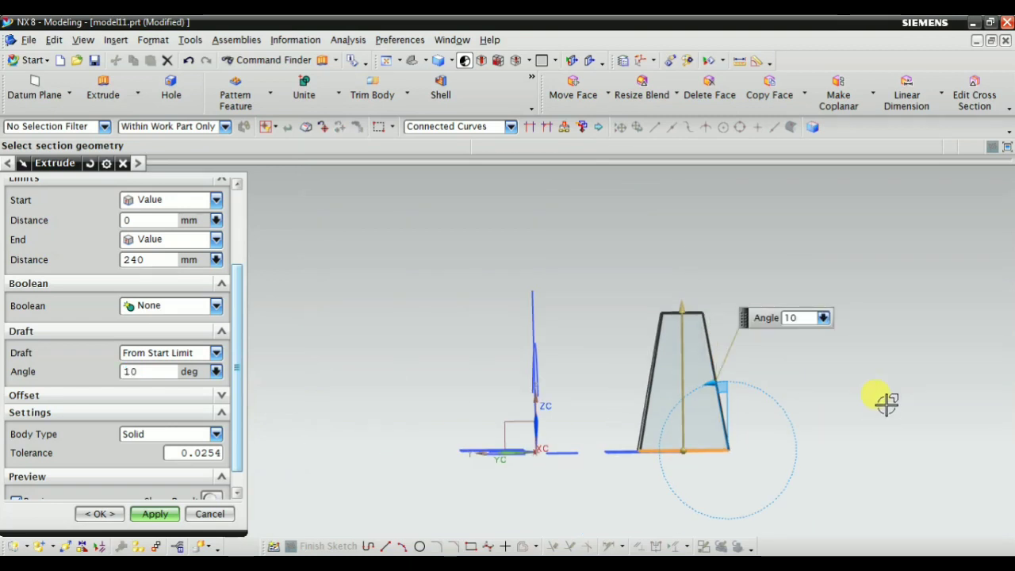
mouse_move(887, 403)
middle_down()
mouse_move(864, 447)
mouse_move(770, 471)
mouse_move(743, 462)
mouse_move(651, 315)
middle_up()
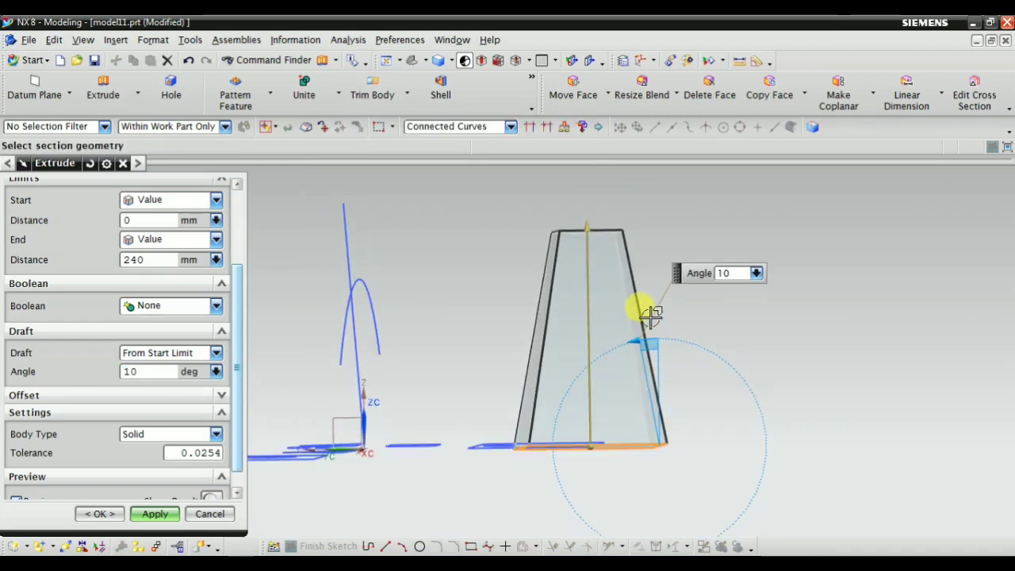
scroll(650, 347, up, 2)
Step: Increase the draft angle to 14° and inspect the tapered pyramid preview
drag(637, 334, 622, 331)
mouse_move(786, 410)
middle_down()
mouse_move(770, 426)
mouse_move(444, 353)
middle_up()
scroll(444, 353, down, 2)
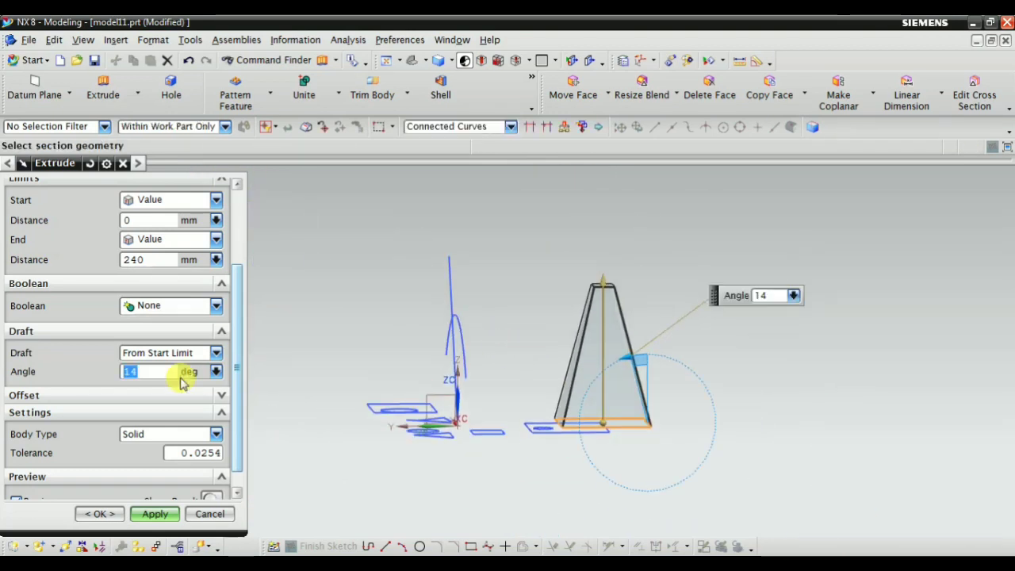
click(131, 357)
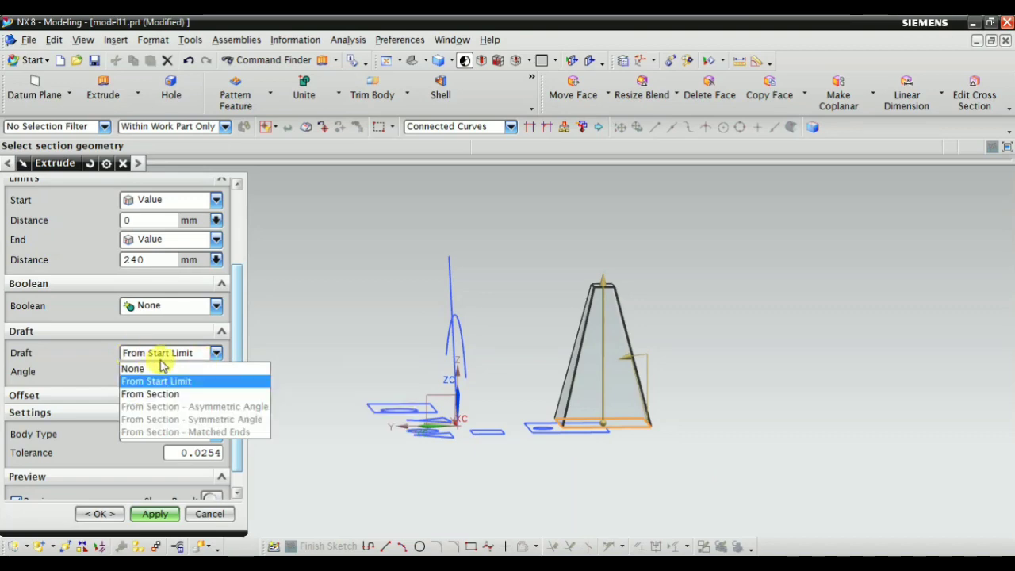
scroll(639, 443, up, 2)
scroll(600, 389, up, 2)
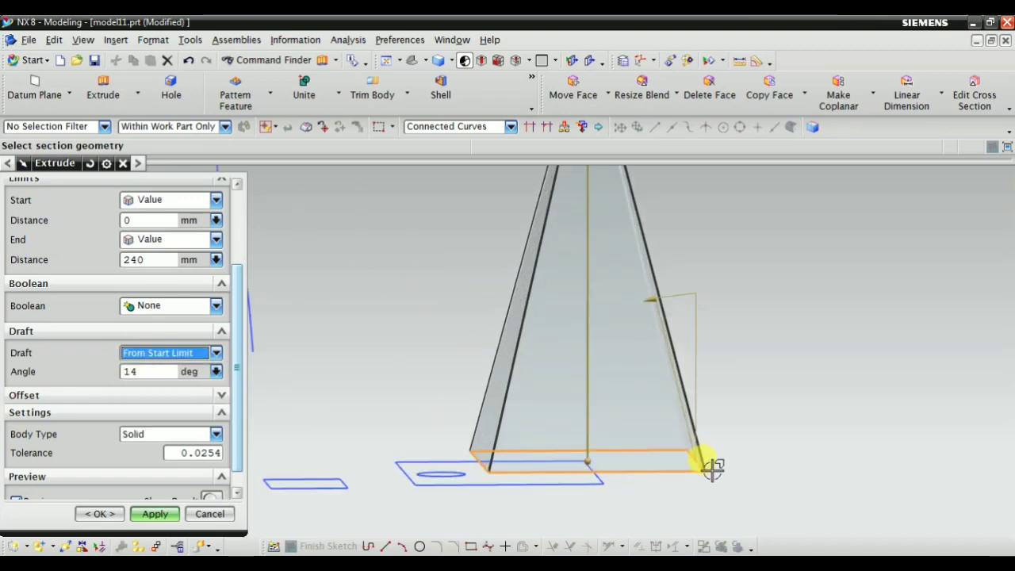
mouse_move(709, 465)
middle_down()
mouse_move(657, 488)
mouse_move(690, 426)
middle_up()
scroll(690, 426, up, 2)
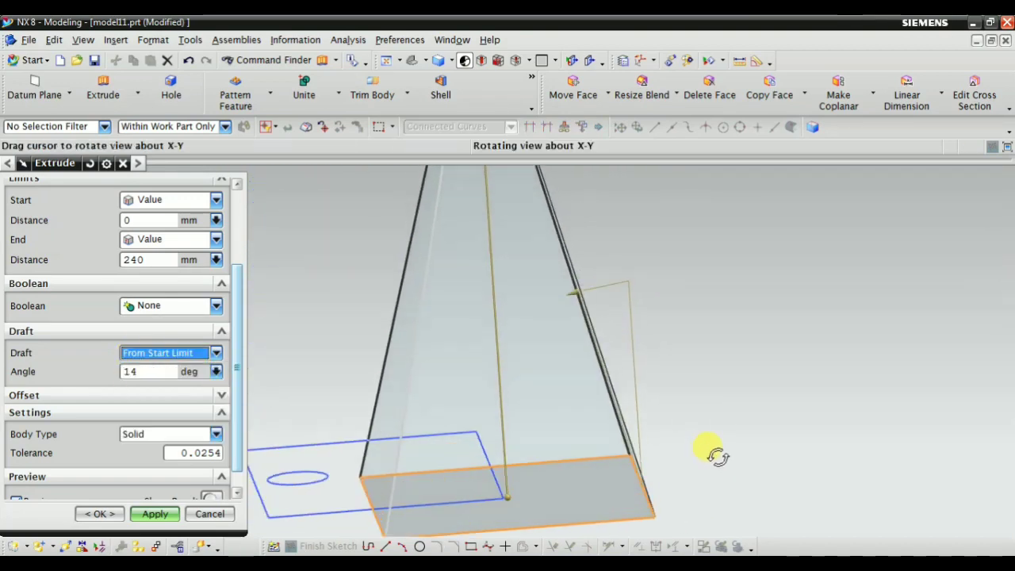
mouse_move(707, 471)
middle_down()
mouse_move(726, 468)
mouse_move(714, 465)
middle_up()
scroll(646, 483, down, 2)
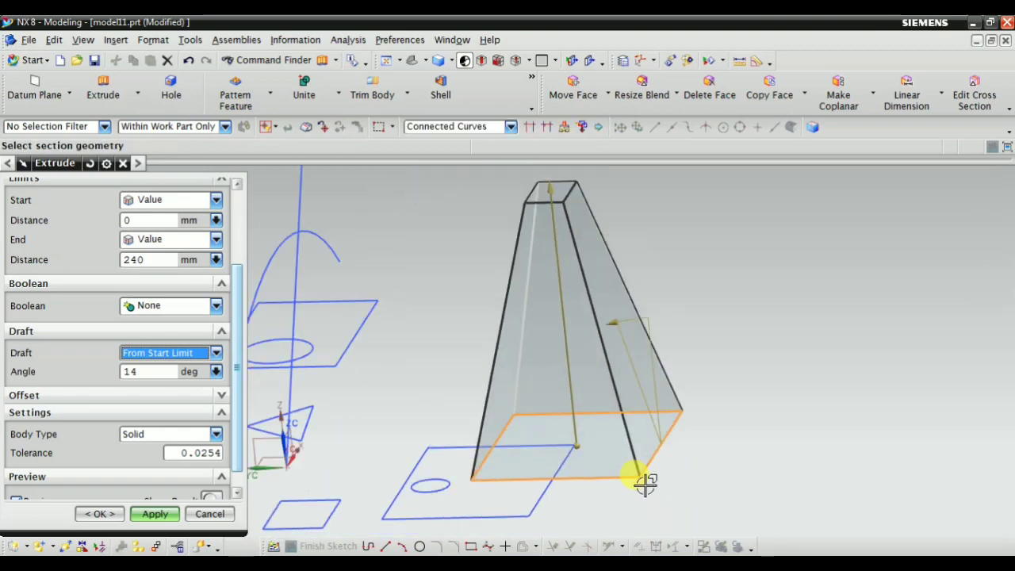
scroll(608, 344, up, 1)
Step: Reduce the draft angle and shorten the end distance to 140 mm
drag(639, 352, 623, 349)
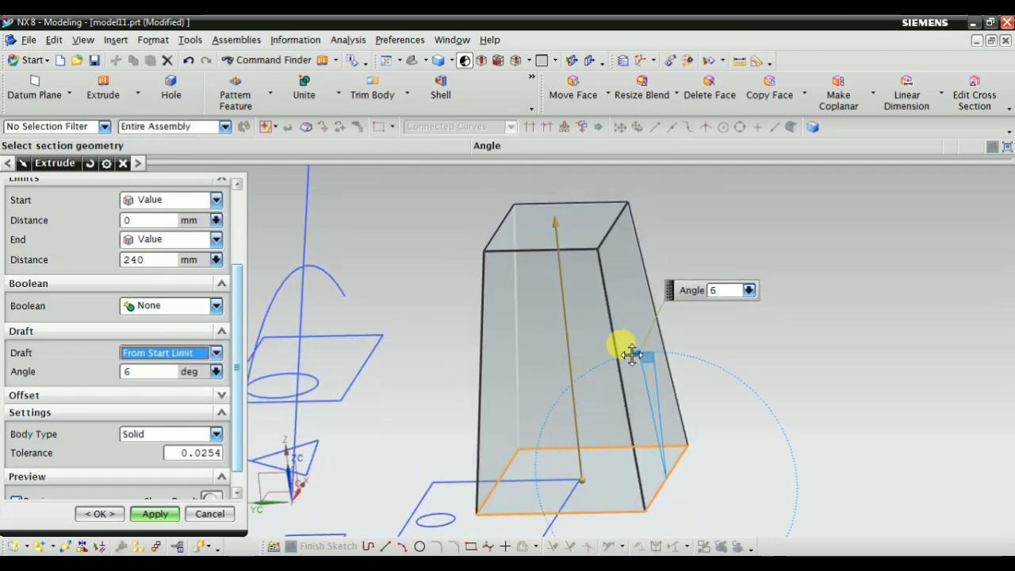
mouse_move(560, 225)
mouse_down()
mouse_move(560, 366)
mouse_move(565, 325)
mouse_up()
click(155, 354)
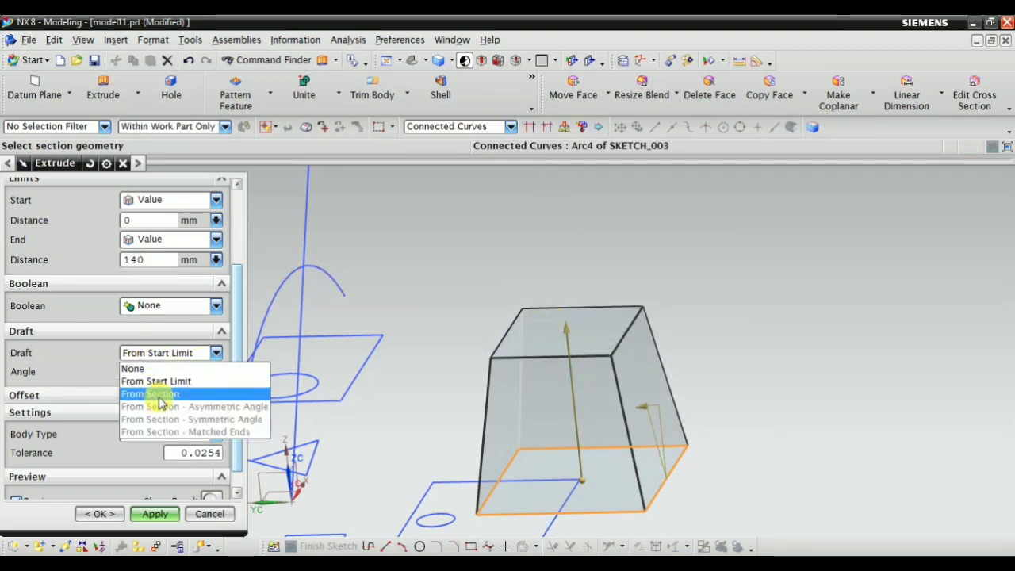
Step: Try a From Section draft on the square and raise the extrusion start to 43 mm
click(182, 392)
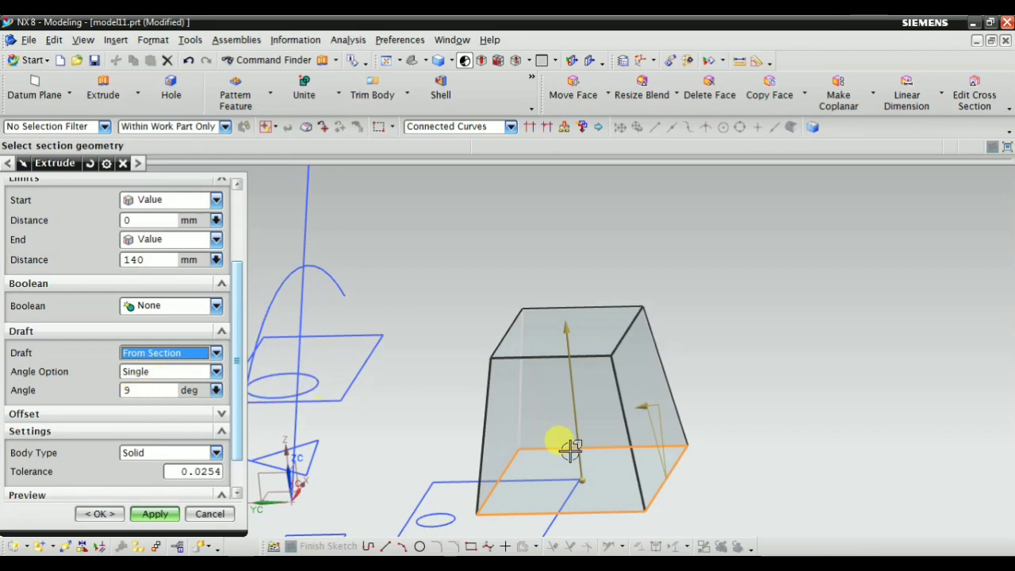
middle_drag(570, 450, 524, 435)
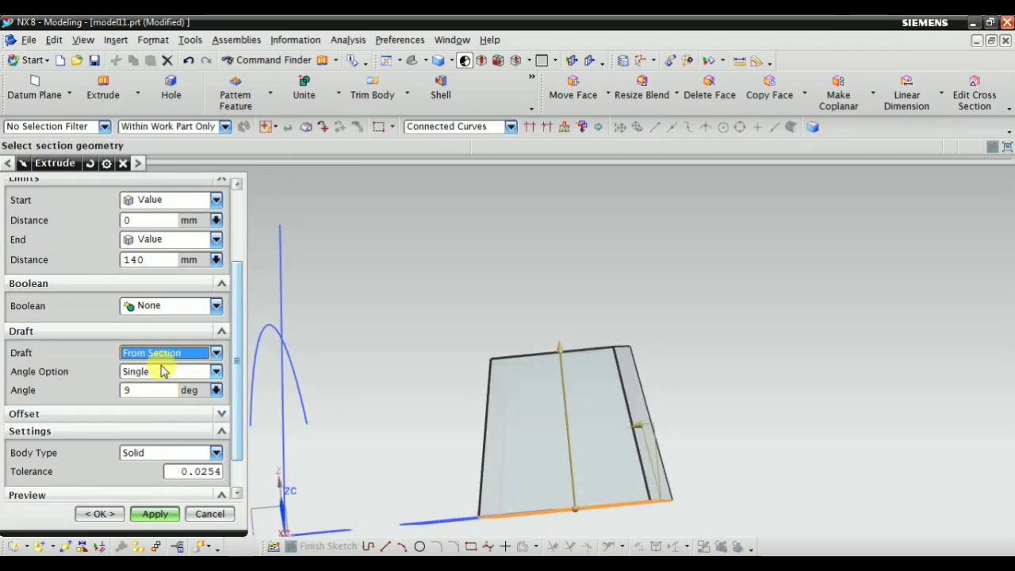
scroll(571, 448, up, 3)
drag(565, 454, 560, 369)
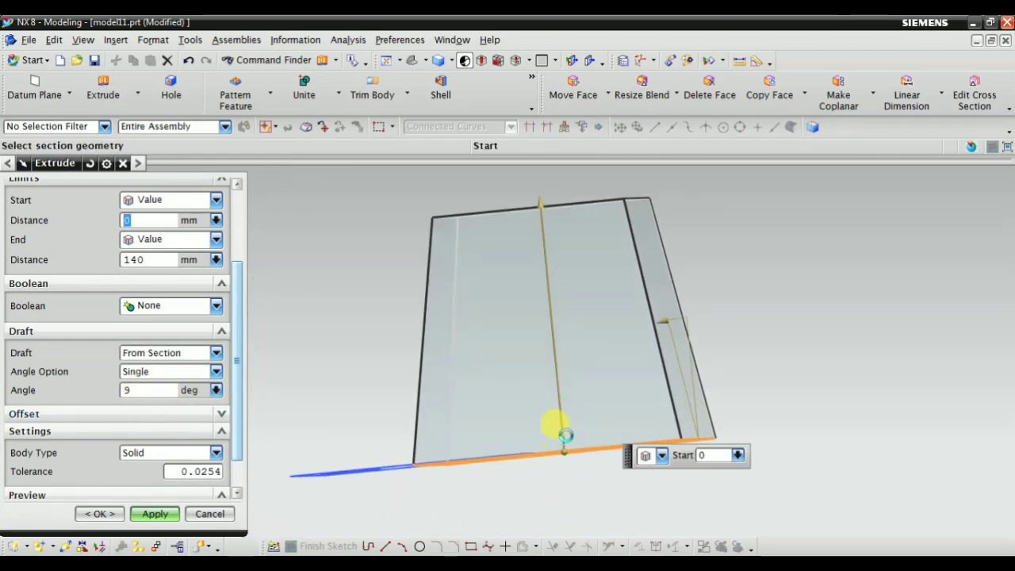
middle_drag(609, 445, 617, 440)
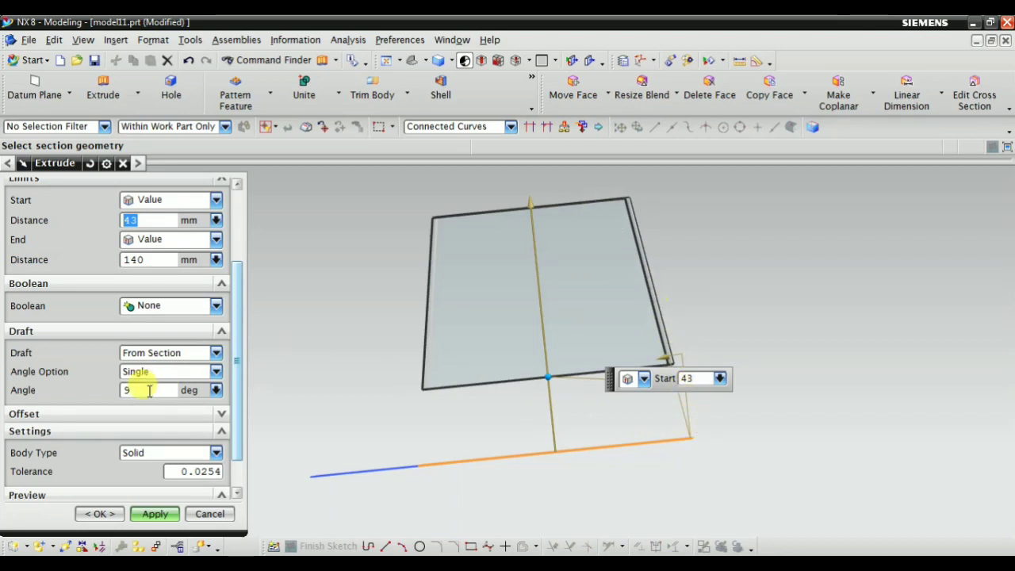
Step: Switch the draft back to From Start Limit, with start 108 mm and angle 8°
click(163, 354)
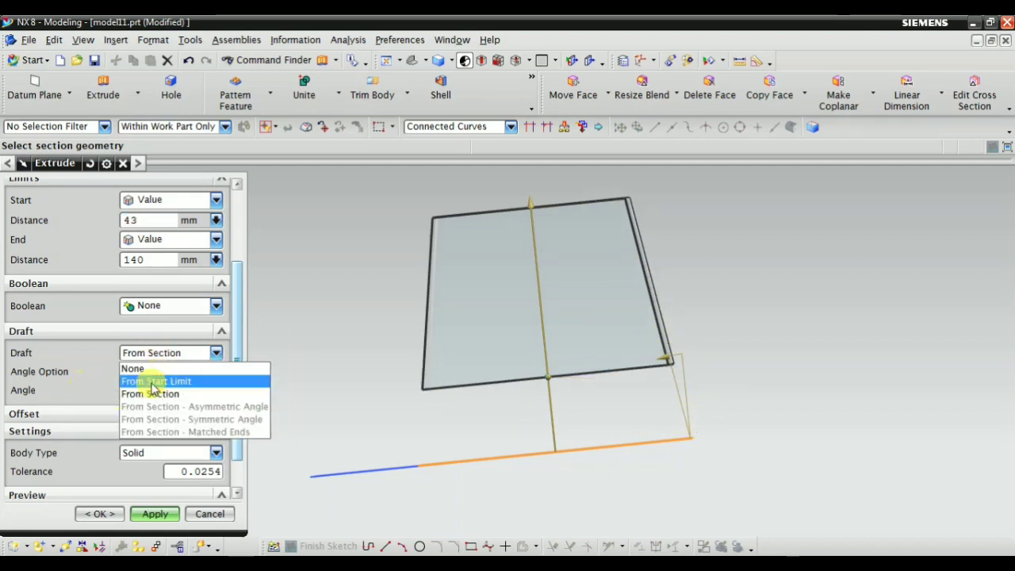
click(150, 381)
middle_drag(583, 431, 578, 434)
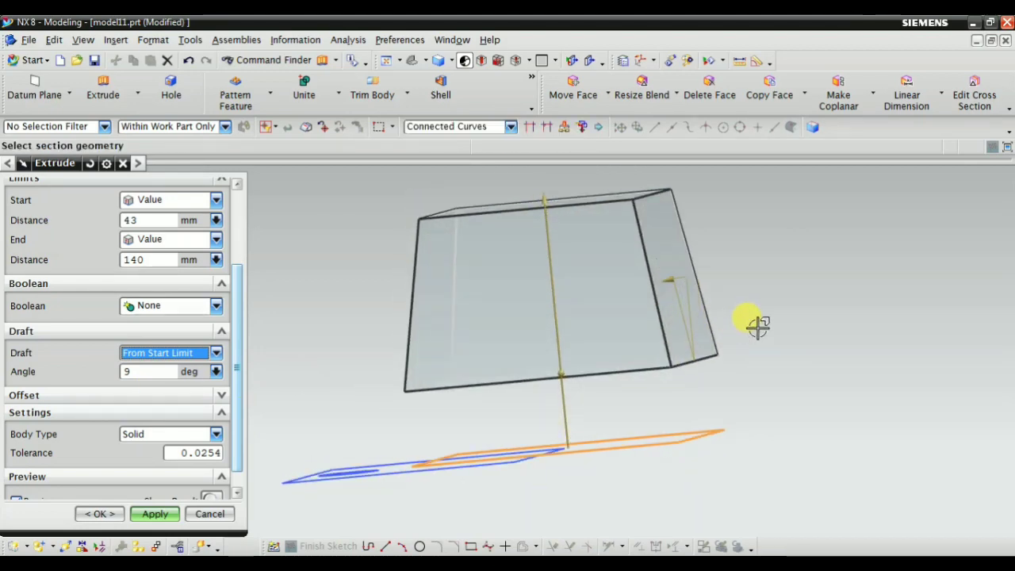
middle_drag(606, 453, 691, 442)
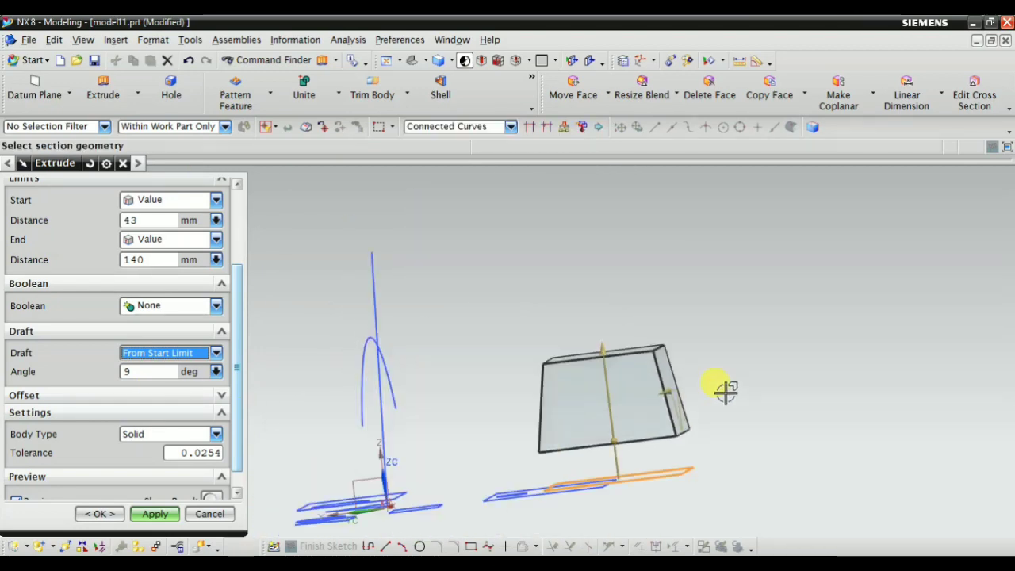
mouse_move(725, 389)
middle_down()
mouse_move(680, 373)
mouse_move(739, 325)
middle_up()
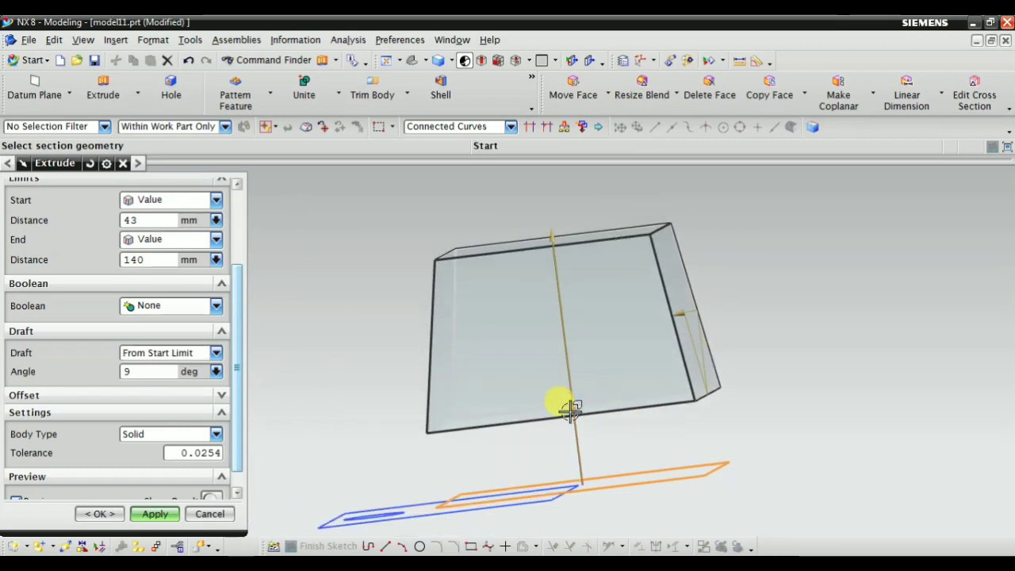
drag(570, 409, 560, 295)
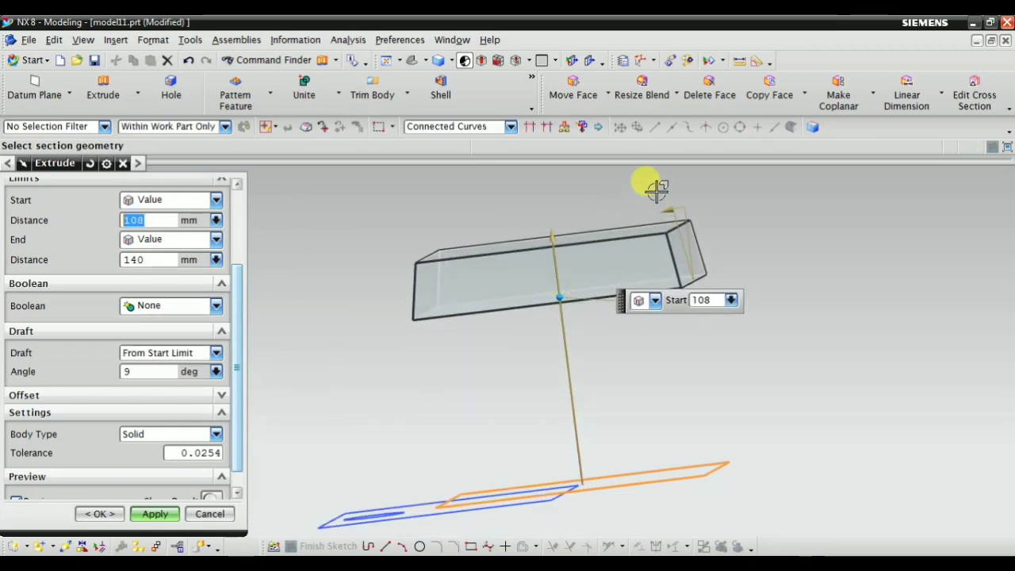
mouse_move(656, 188)
mouse_down()
mouse_move(662, 220)
mouse_move(685, 220)
mouse_move(671, 217)
mouse_move(678, 230)
mouse_up()
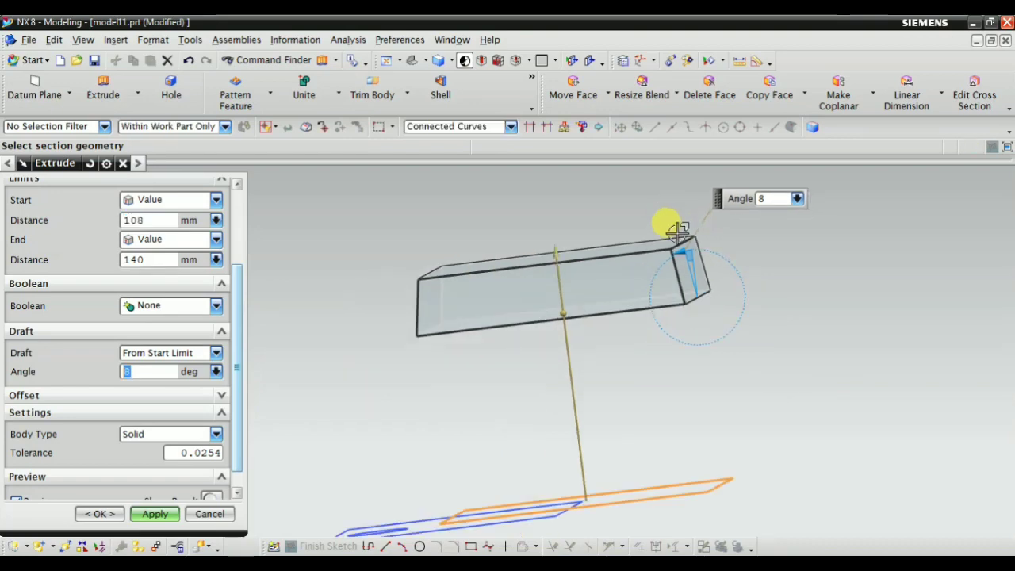
Step: Set the draft to From Section and create the 108–140 mm, 8° drafted block
mouse_move(678, 230)
middle_down()
mouse_move(754, 325)
mouse_move(753, 312)
middle_up()
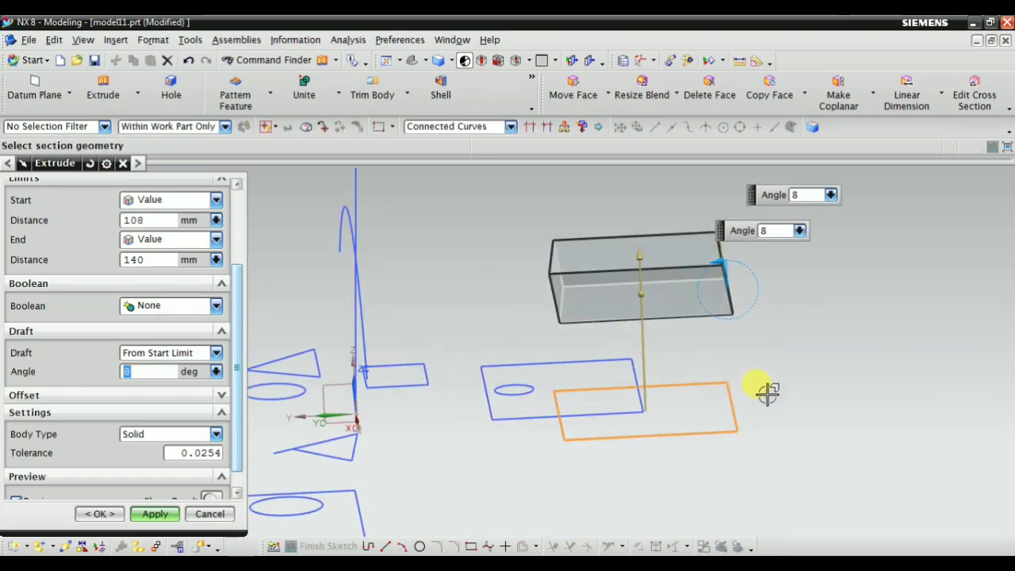
mouse_move(767, 392)
middle_down()
mouse_move(764, 413)
mouse_move(754, 363)
mouse_move(710, 426)
middle_up()
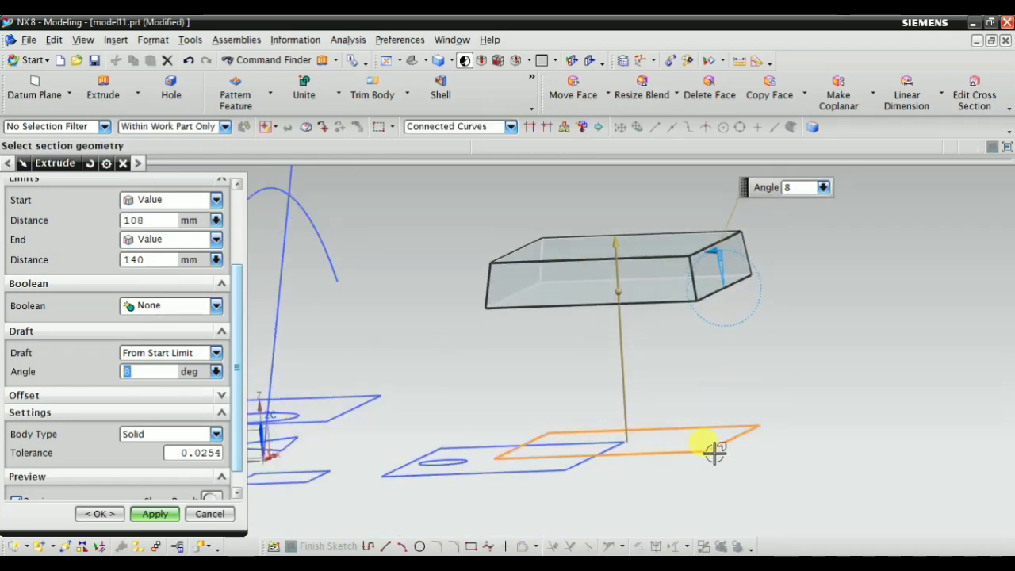
mouse_move(716, 361)
middle_down()
mouse_move(768, 335)
mouse_move(758, 341)
middle_up()
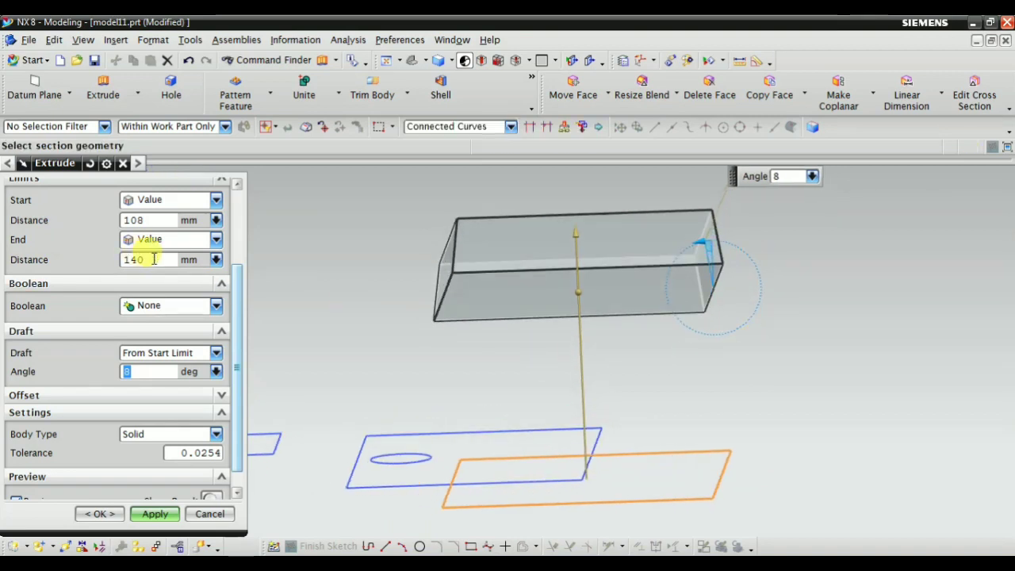
middle_drag(706, 388, 651, 373)
mouse_move(673, 333)
middle_down()
mouse_move(650, 374)
mouse_move(678, 342)
mouse_move(717, 331)
mouse_move(702, 317)
middle_up()
scroll(635, 341, up, 3)
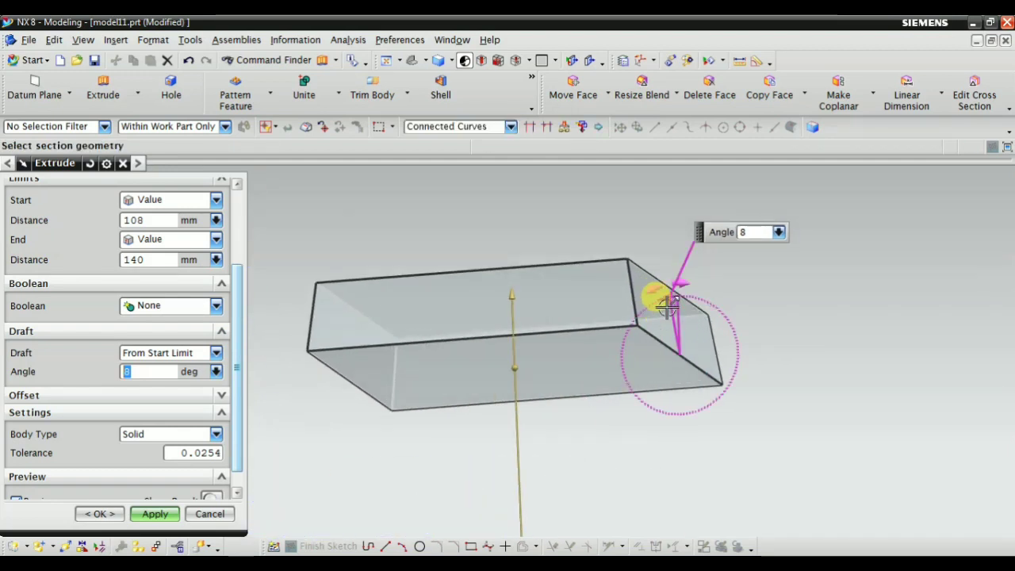
click(159, 357)
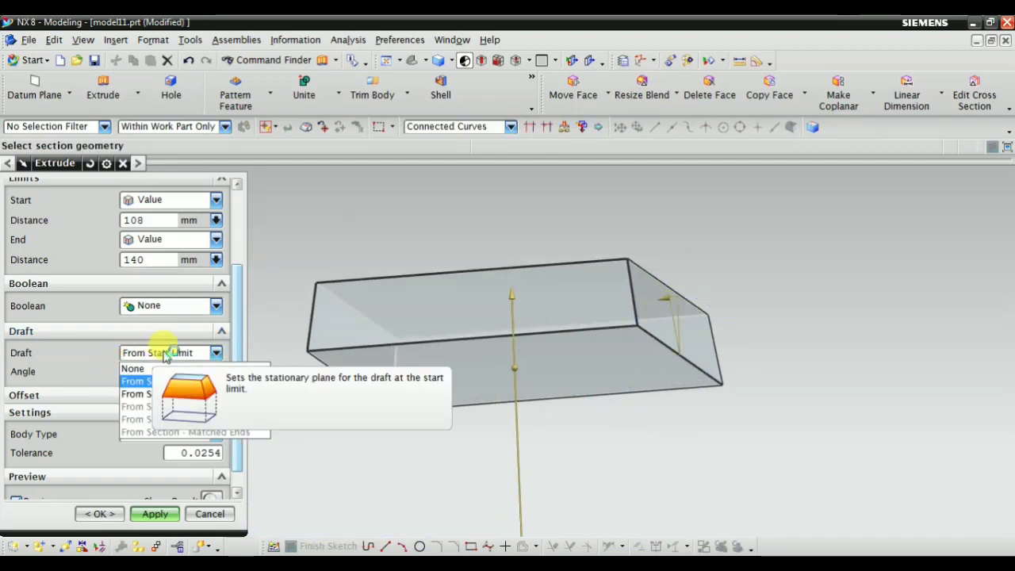
click(164, 395)
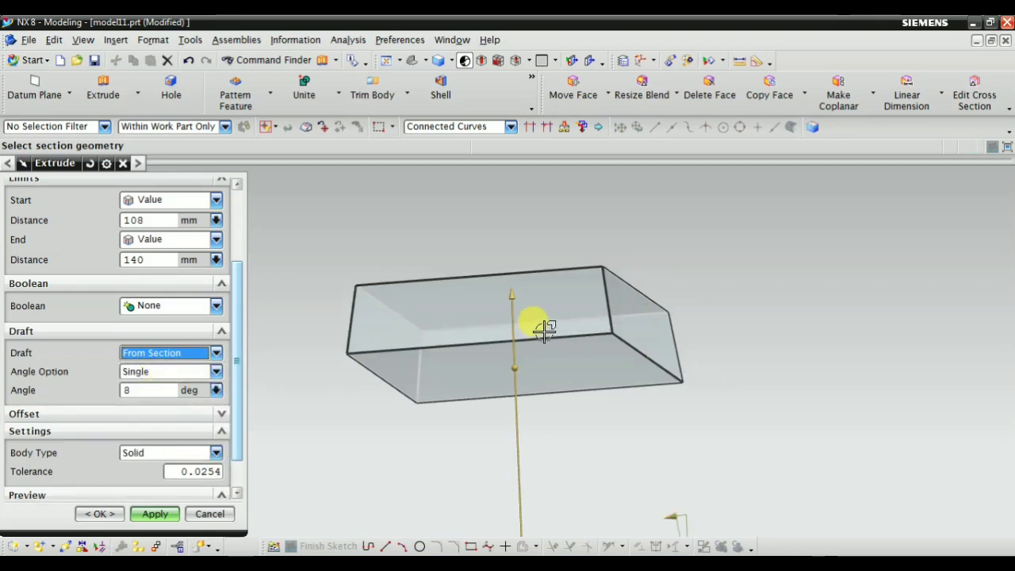
mouse_move(544, 329)
middle_down()
mouse_move(641, 471)
mouse_move(647, 460)
middle_up()
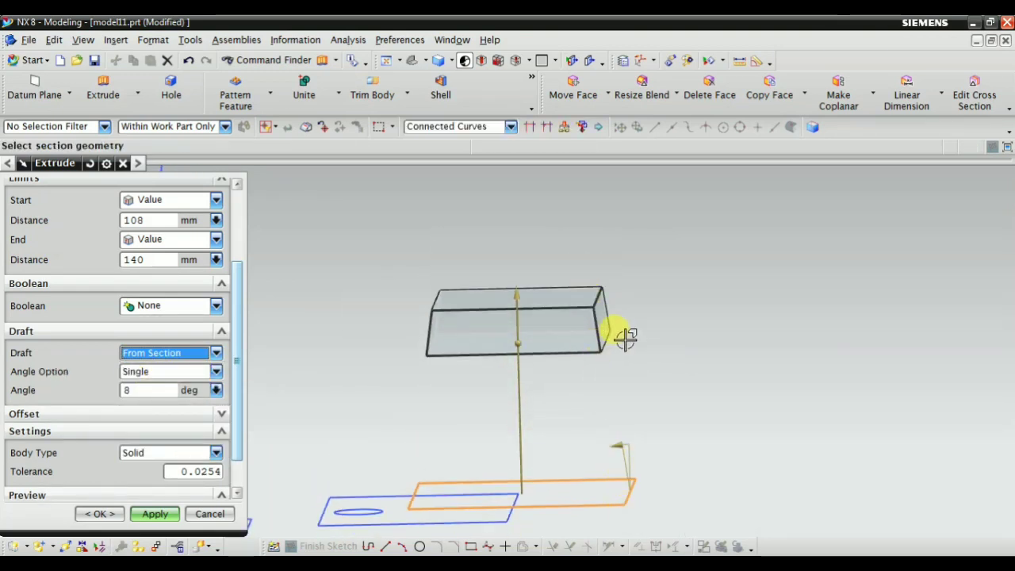
scroll(623, 338, down, 3)
mouse_move(578, 456)
middle_down()
mouse_move(562, 487)
mouse_move(555, 476)
middle_up()
click(146, 516)
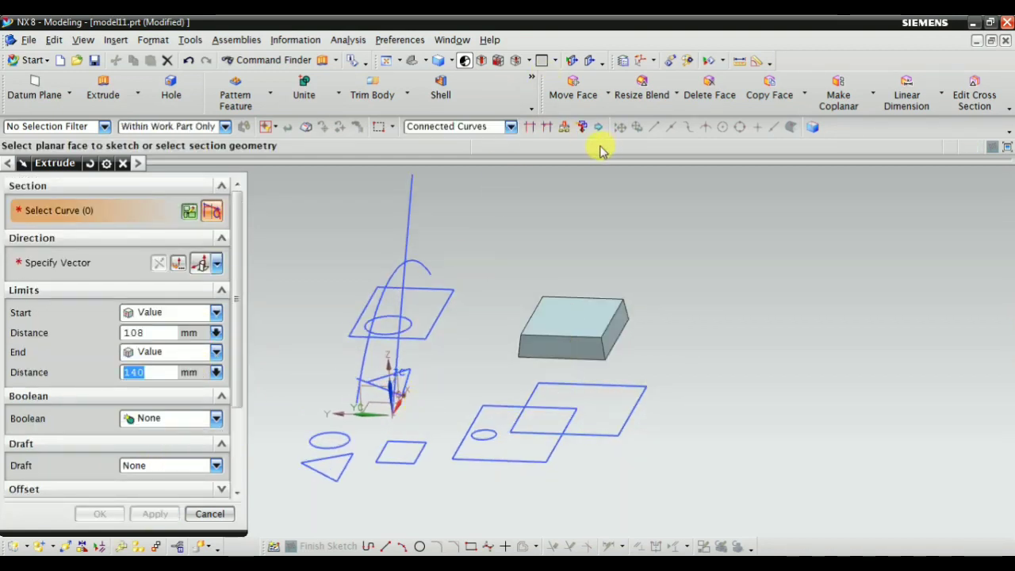
Step: Cancel the Extrude dialog and reorient the view of the model
click(211, 514)
scroll(579, 403, down, 2)
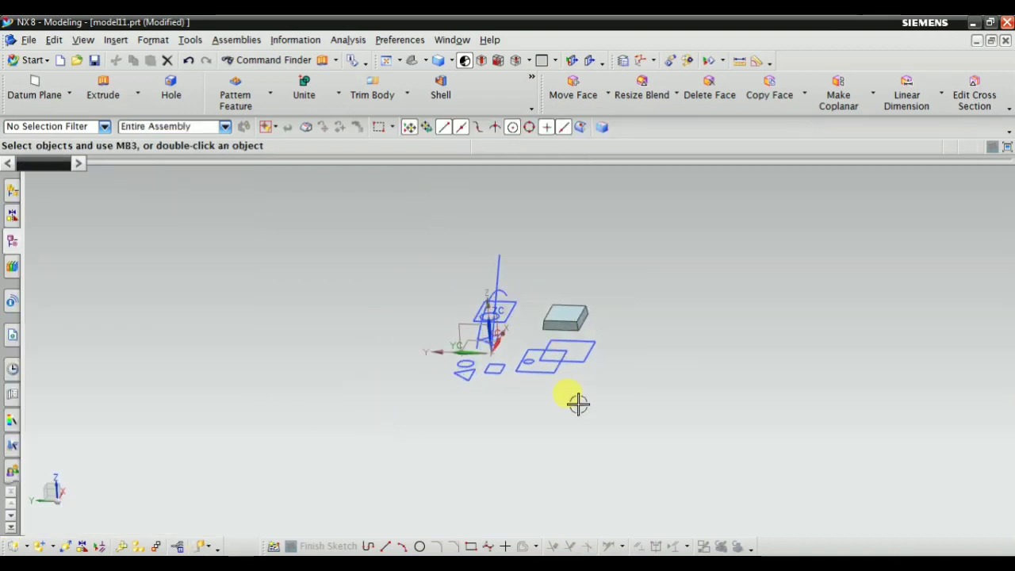
mouse_move(579, 402)
middle_down()
mouse_move(548, 261)
mouse_move(596, 278)
mouse_move(650, 261)
mouse_move(594, 426)
mouse_move(716, 277)
mouse_move(682, 412)
mouse_move(415, 294)
middle_up()
right_click(644, 261)
Step: Delete the Extrude (18) feature from the Part Navigator's model history, then hide the navigator
click(13, 242)
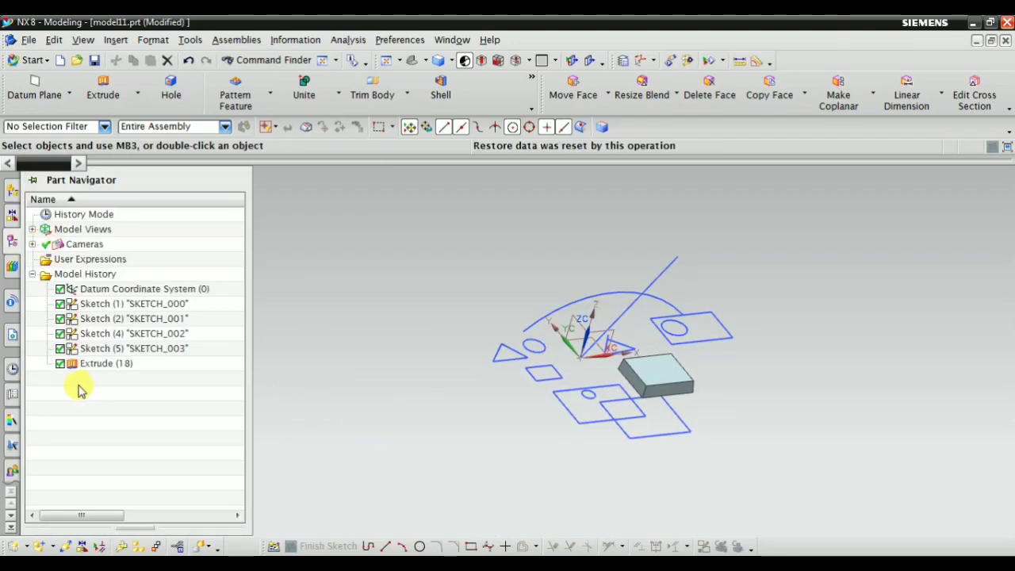
click(103, 363)
right_click(103, 364)
click(159, 283)
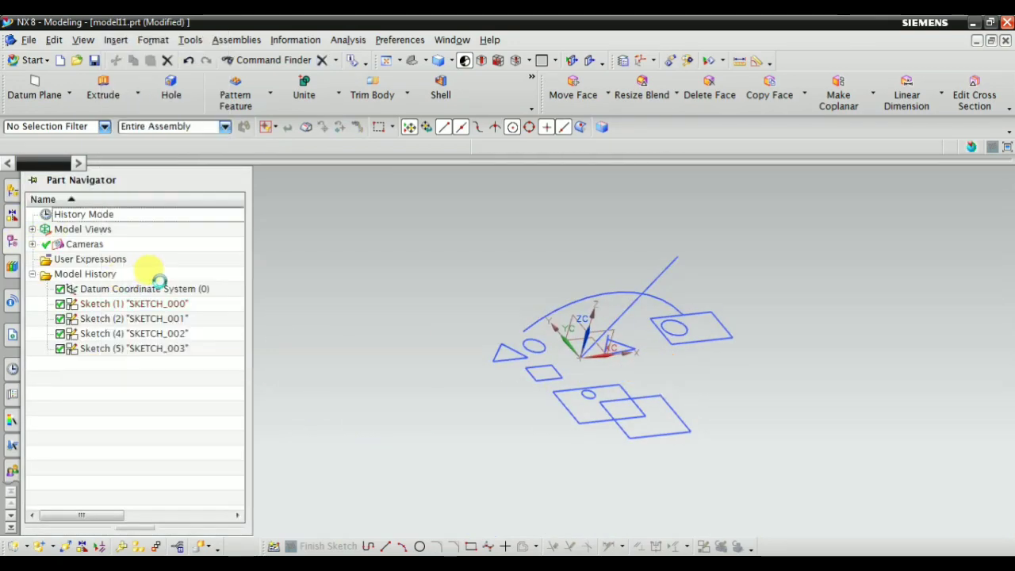
right_click(423, 236)
click(460, 250)
mouse_move(460, 245)
middle_down()
mouse_move(528, 331)
mouse_move(390, 345)
mouse_move(467, 390)
mouse_move(495, 358)
mouse_move(491, 408)
mouse_move(605, 342)
mouse_move(585, 352)
mouse_move(624, 310)
middle_up()
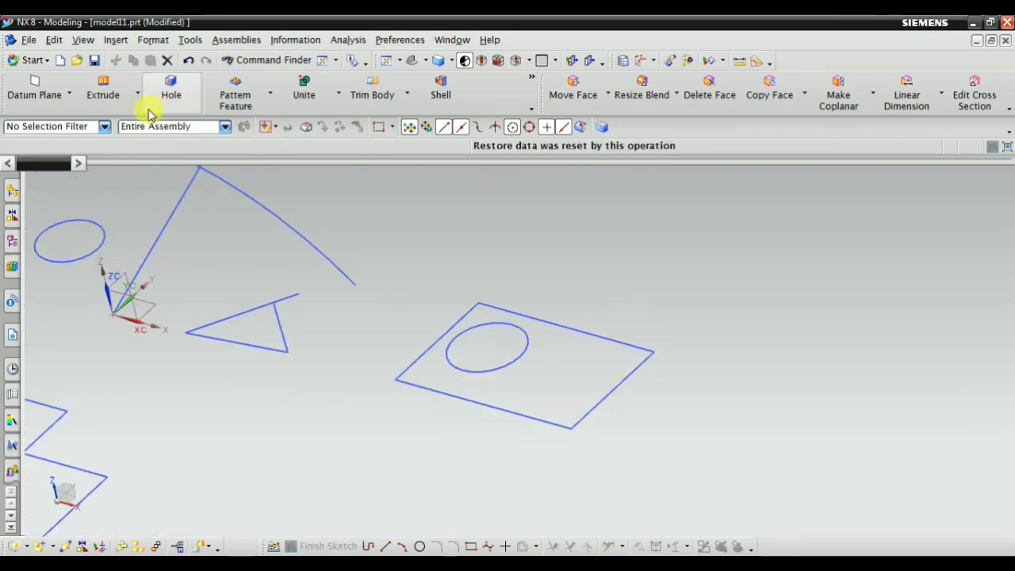
Step: Start a new extrusion of the rectangle and adjust its start distance
click(103, 87)
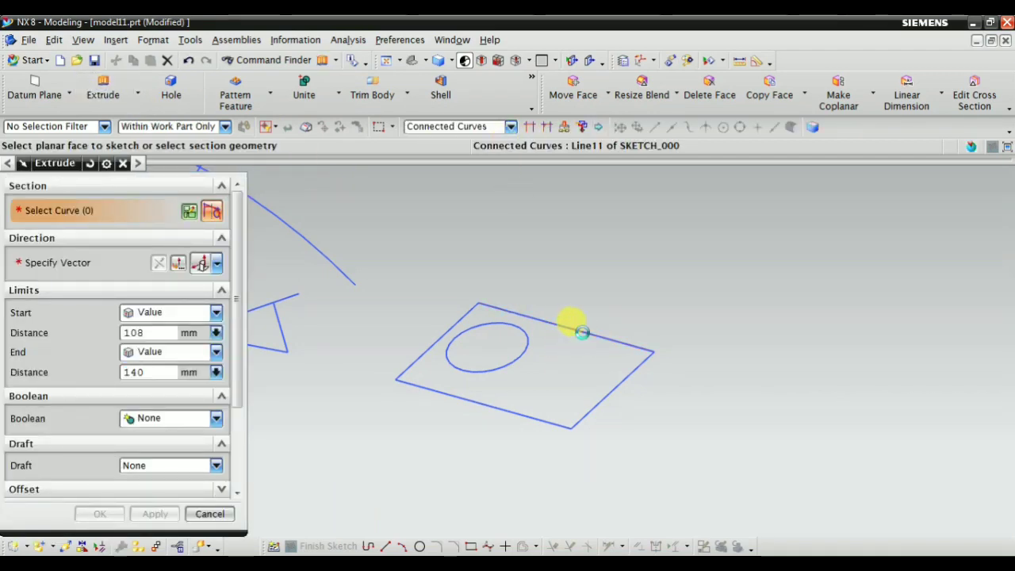
click(581, 332)
click(146, 332)
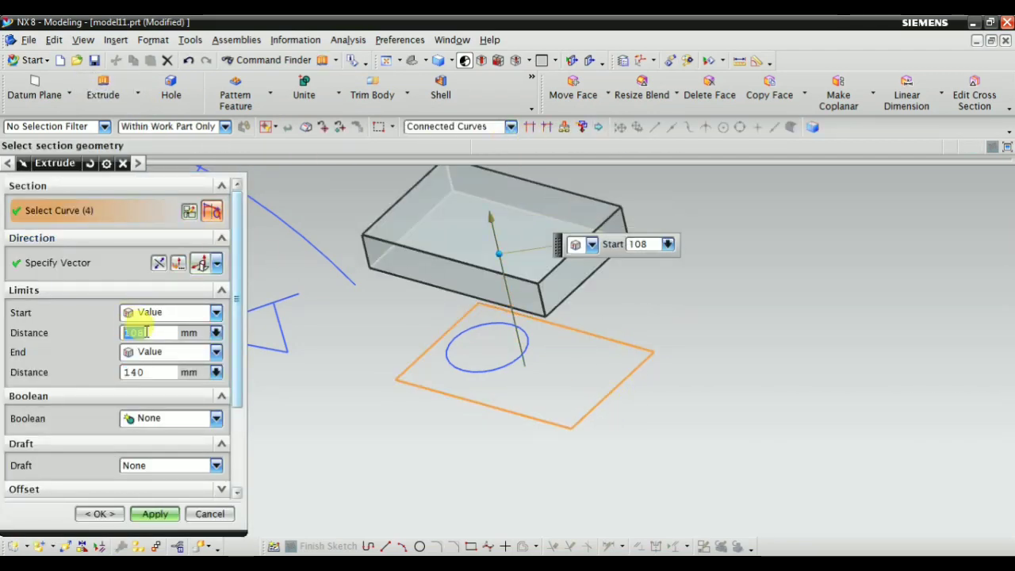
text(0)
scroll(293, 361, down, 2)
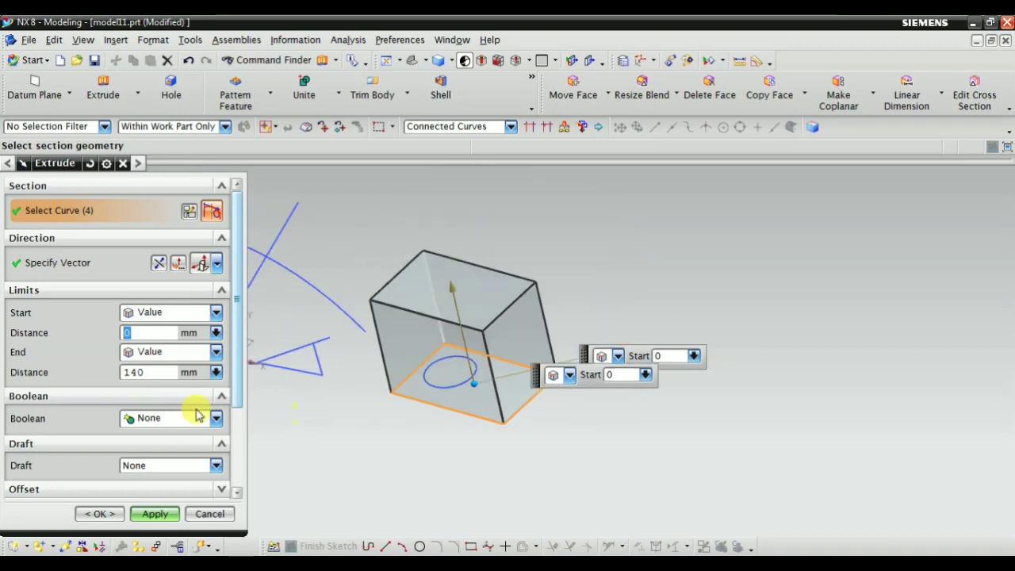
mouse_move(460, 402)
middle_down()
mouse_move(481, 341)
mouse_move(481, 373)
mouse_move(453, 301)
middle_up()
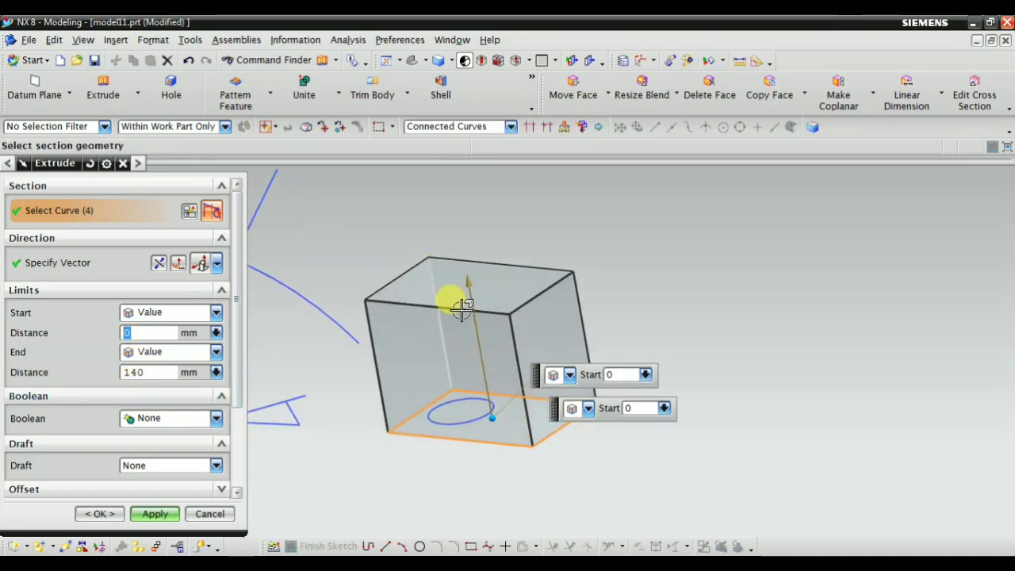
click(114, 397)
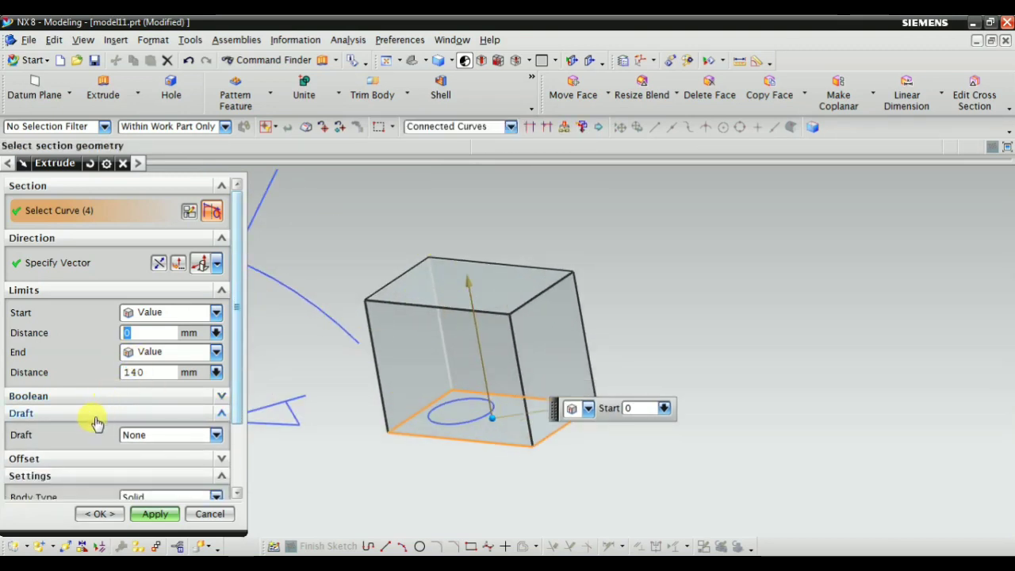
Step: Give it a −22° draft, From Start Limit then From Section, with start at 55 mm
click(155, 438)
click(159, 462)
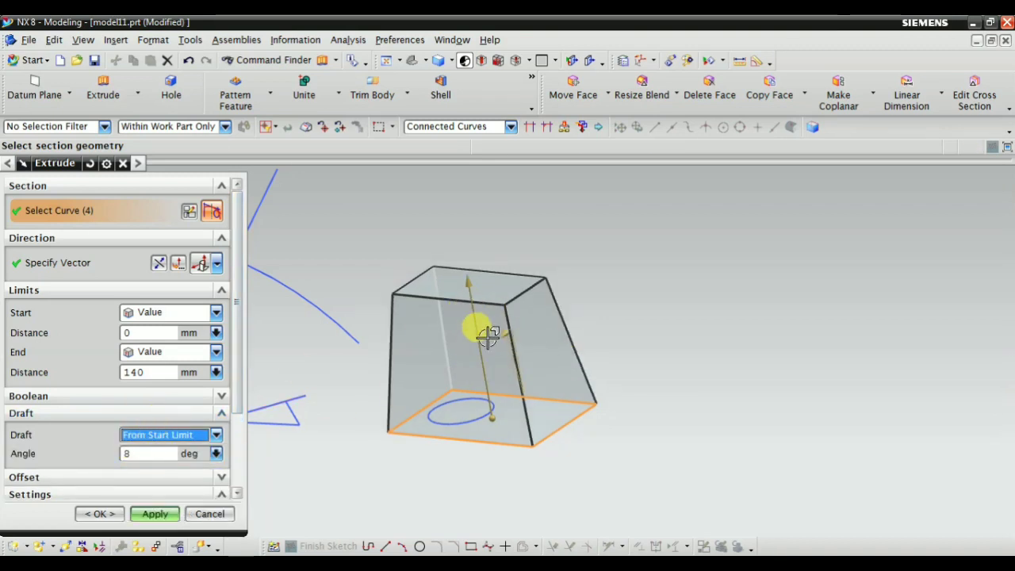
mouse_move(505, 333)
mouse_down()
mouse_move(520, 328)
mouse_move(499, 341)
mouse_move(524, 347)
mouse_up()
mouse_move(578, 390)
middle_down()
mouse_move(616, 437)
mouse_move(616, 403)
mouse_move(628, 413)
mouse_move(526, 318)
mouse_move(540, 367)
mouse_move(526, 399)
mouse_move(555, 426)
middle_up()
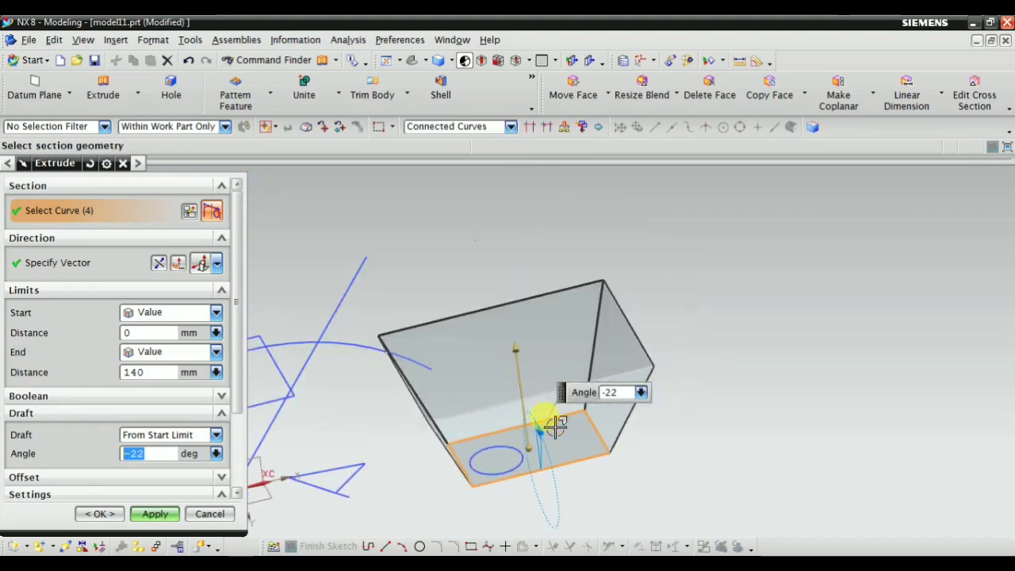
click(158, 441)
click(155, 475)
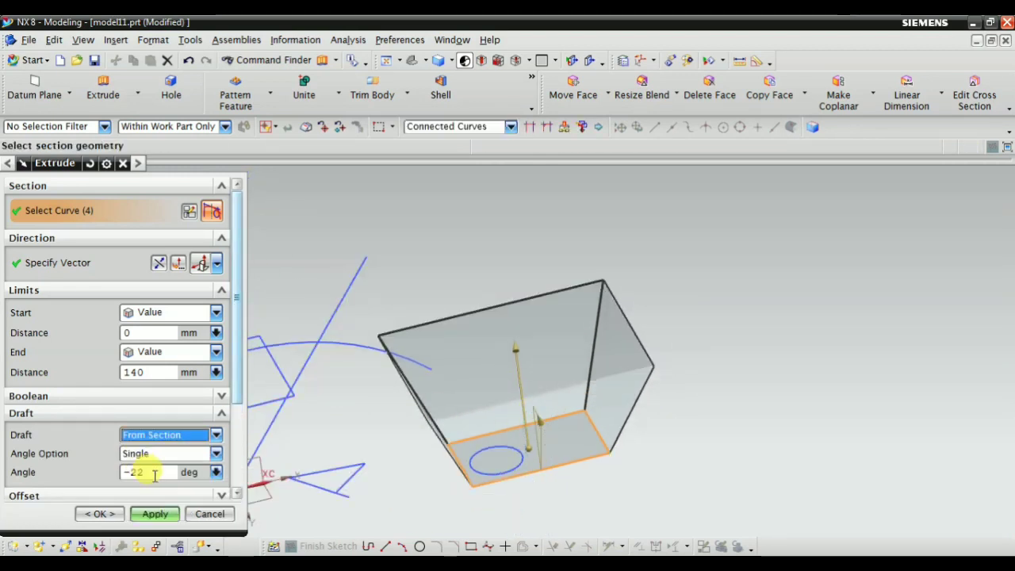
mouse_move(521, 464)
middle_down()
mouse_move(555, 494)
mouse_move(546, 512)
middle_up()
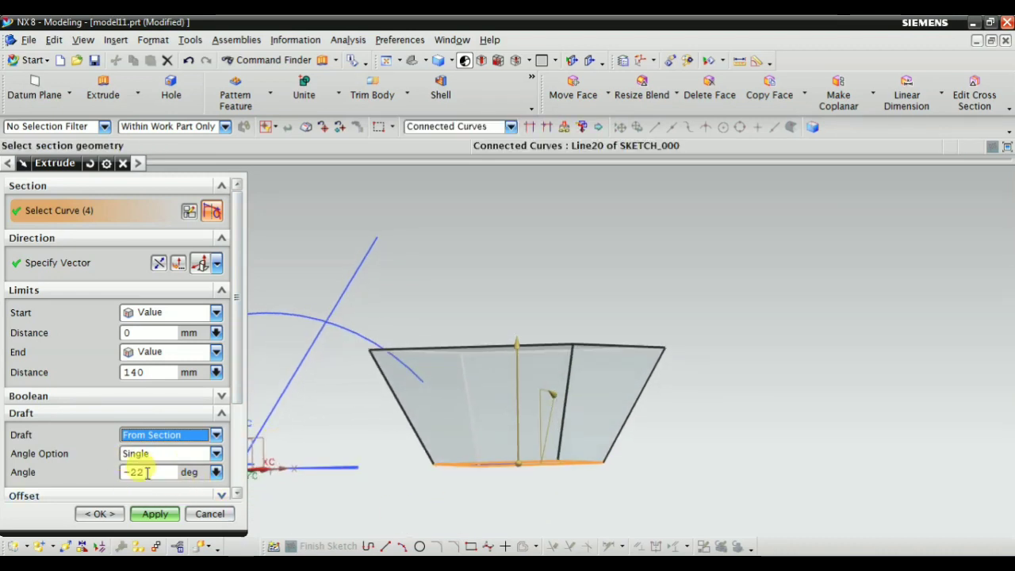
mouse_move(446, 465)
middle_down()
mouse_move(431, 478)
mouse_move(440, 472)
middle_up()
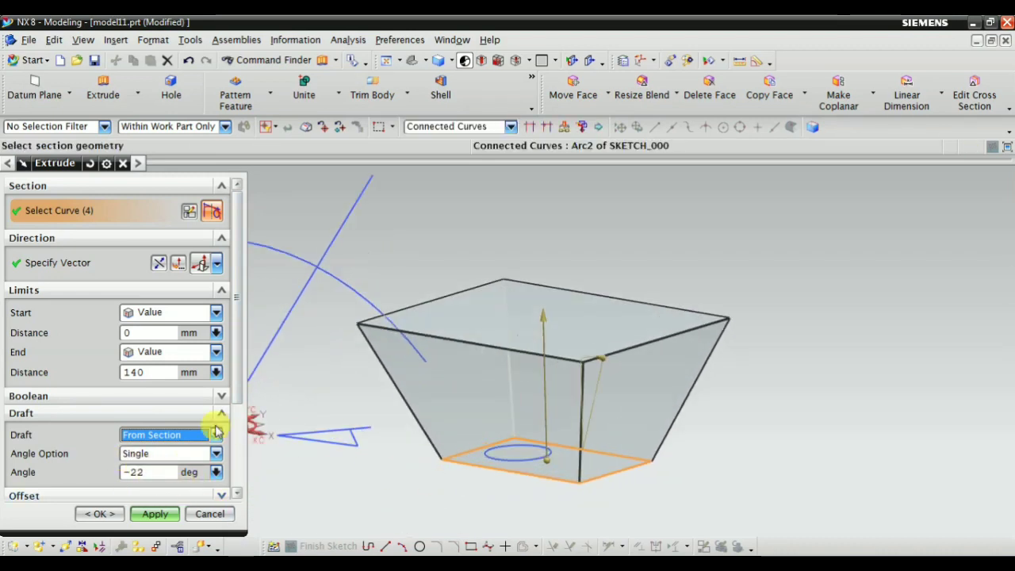
click(151, 333)
text(55)
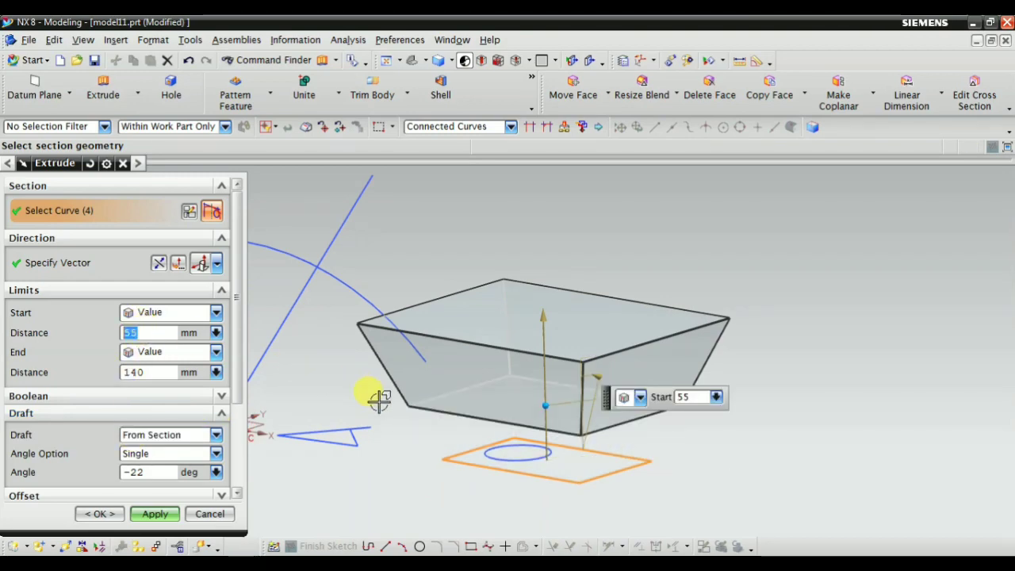
Step: Compare From Start Limit and From Section drafts, keep From Section, and create the 55–140 mm −22° box
mouse_move(376, 399)
middle_down()
mouse_move(431, 369)
mouse_move(442, 309)
mouse_move(431, 438)
mouse_move(446, 373)
mouse_move(457, 397)
middle_up()
click(174, 436)
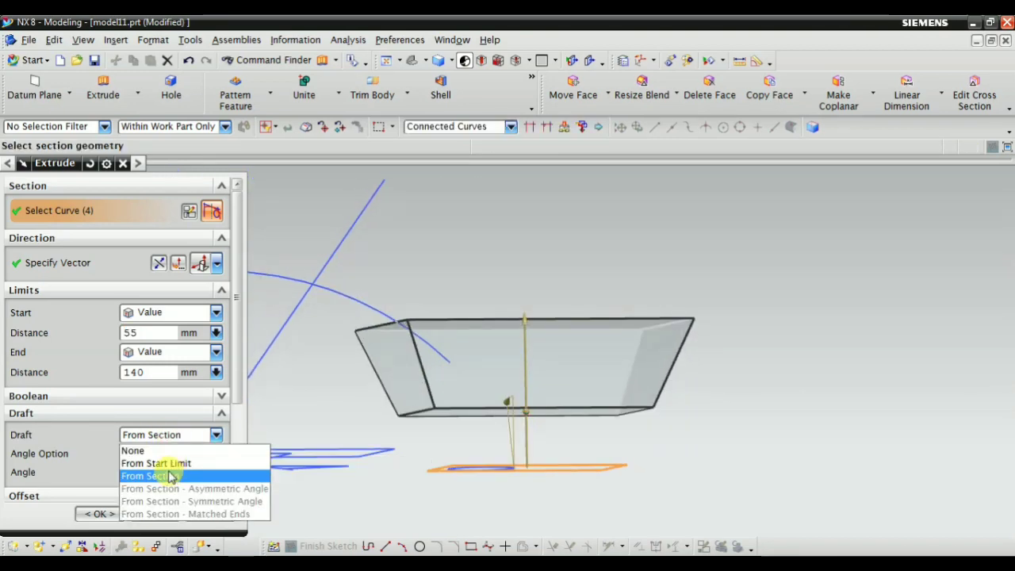
click(155, 463)
mouse_move(566, 460)
middle_down()
mouse_move(555, 519)
mouse_move(560, 469)
mouse_move(547, 471)
mouse_move(603, 498)
middle_up()
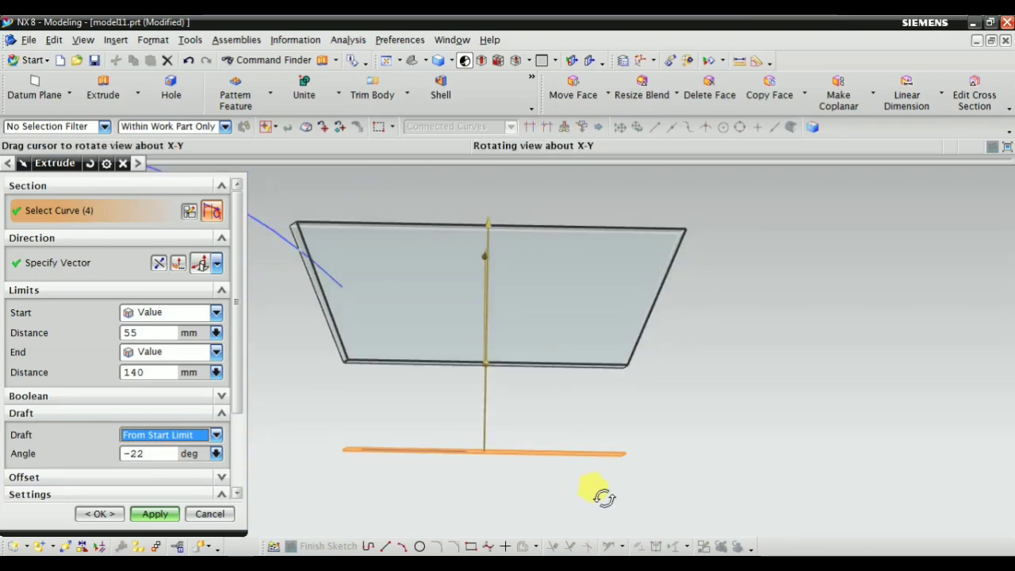
scroll(147, 436, down, 3)
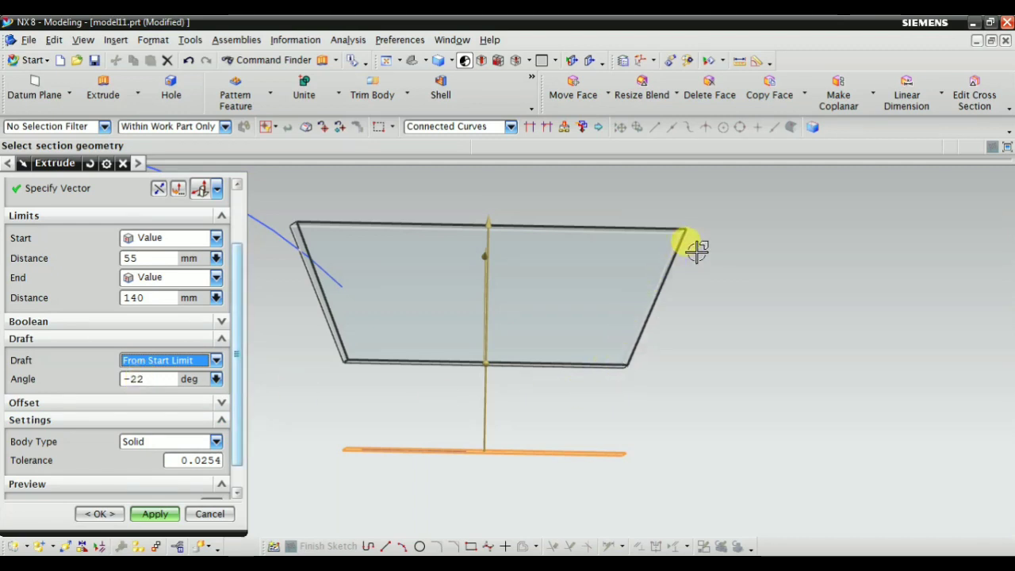
click(198, 361)
click(170, 402)
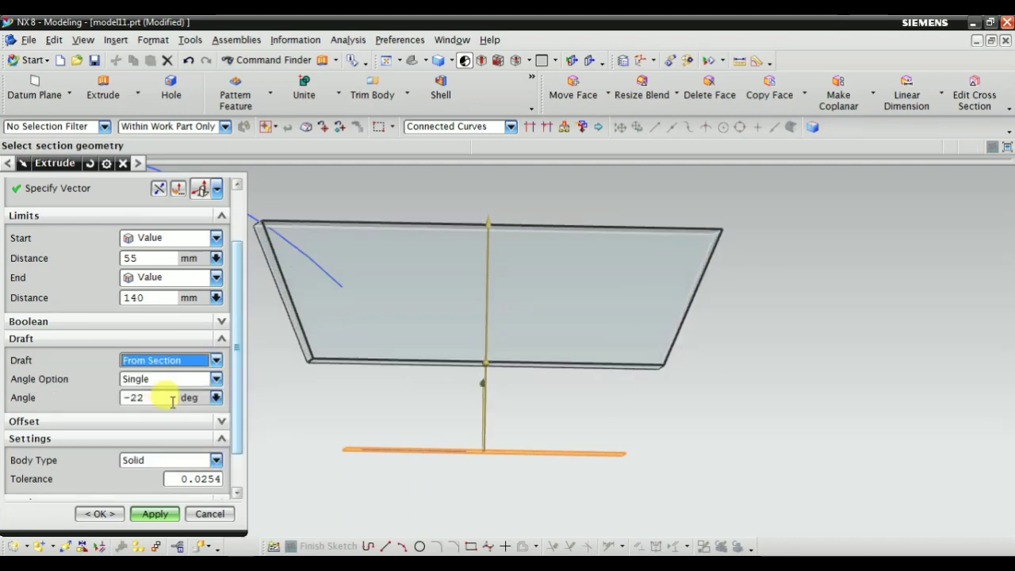
mouse_move(668, 458)
middle_down()
mouse_move(632, 458)
mouse_move(628, 430)
mouse_move(571, 465)
middle_up()
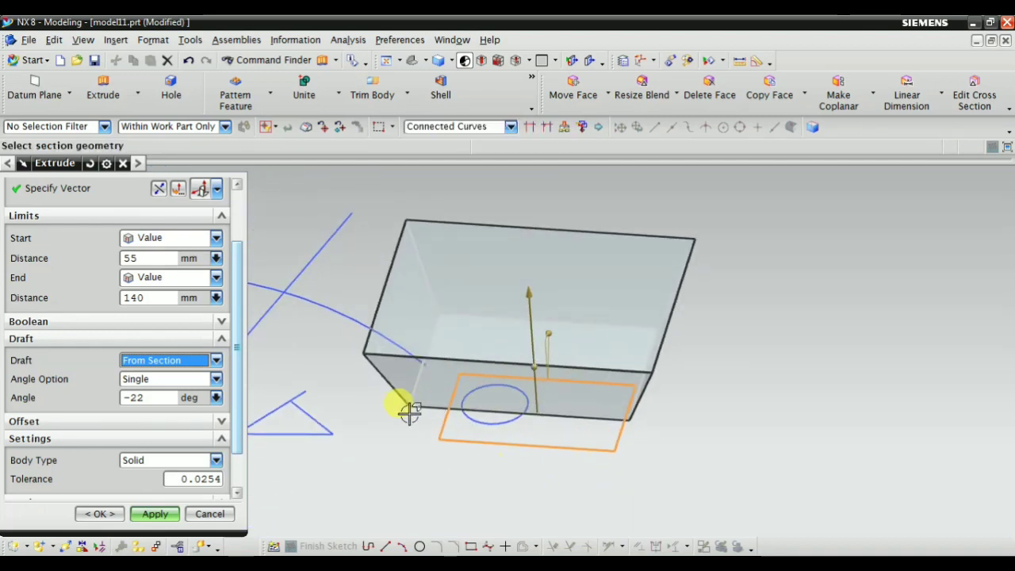
scroll(151, 492, down, 2)
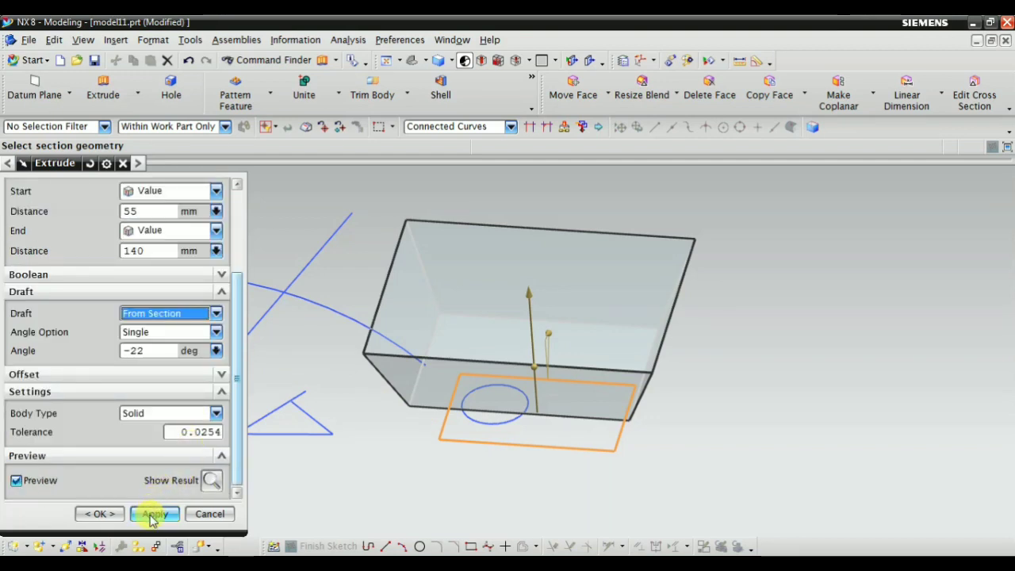
click(152, 514)
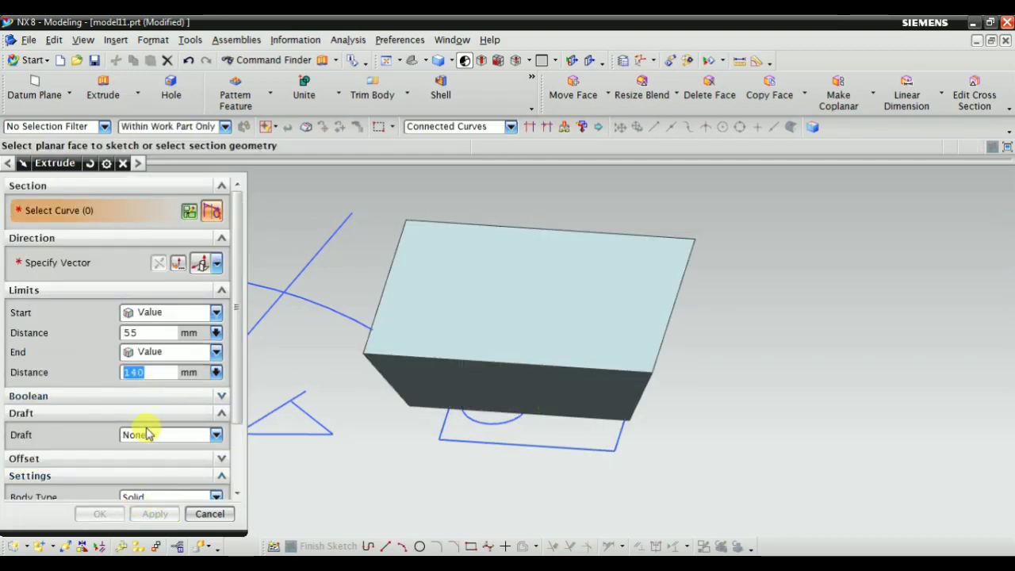
Step: Expand the Boolean and Offset option groups in the Extrude dialog
scroll(453, 404, down, 5)
scroll(427, 506, up, 3)
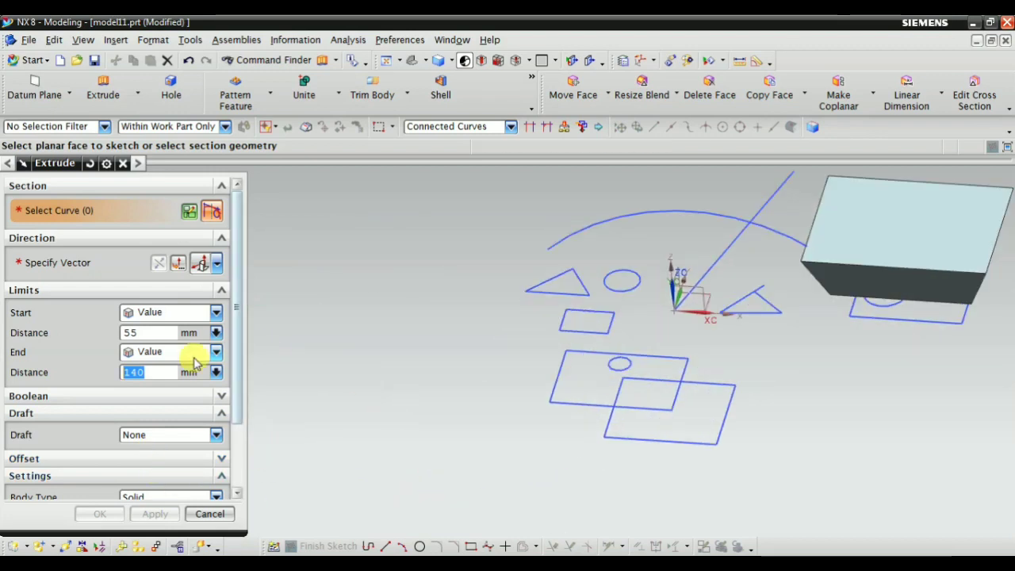
click(146, 396)
scroll(150, 414, down, 2)
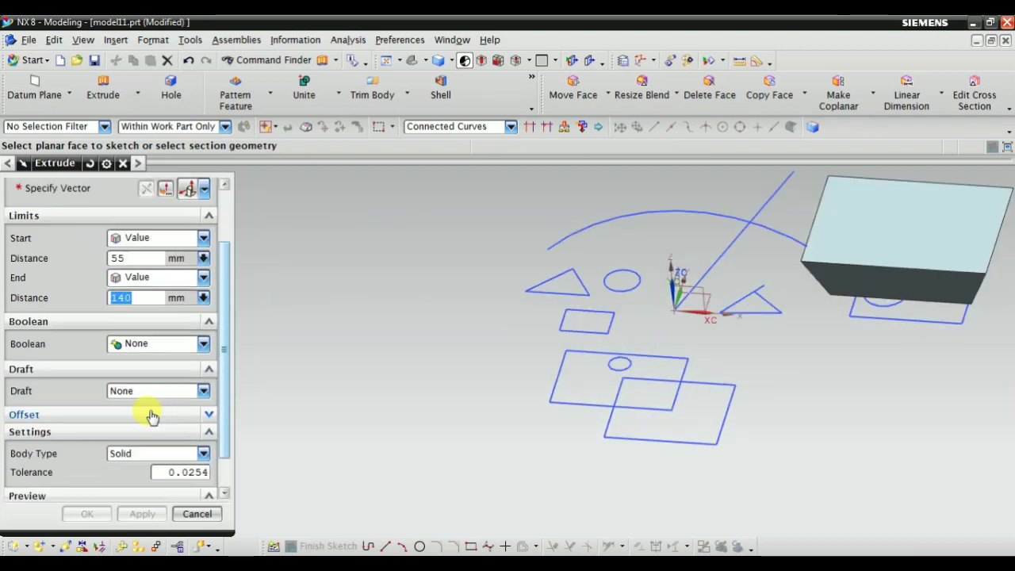
scroll(159, 413, down, 3)
click(94, 376)
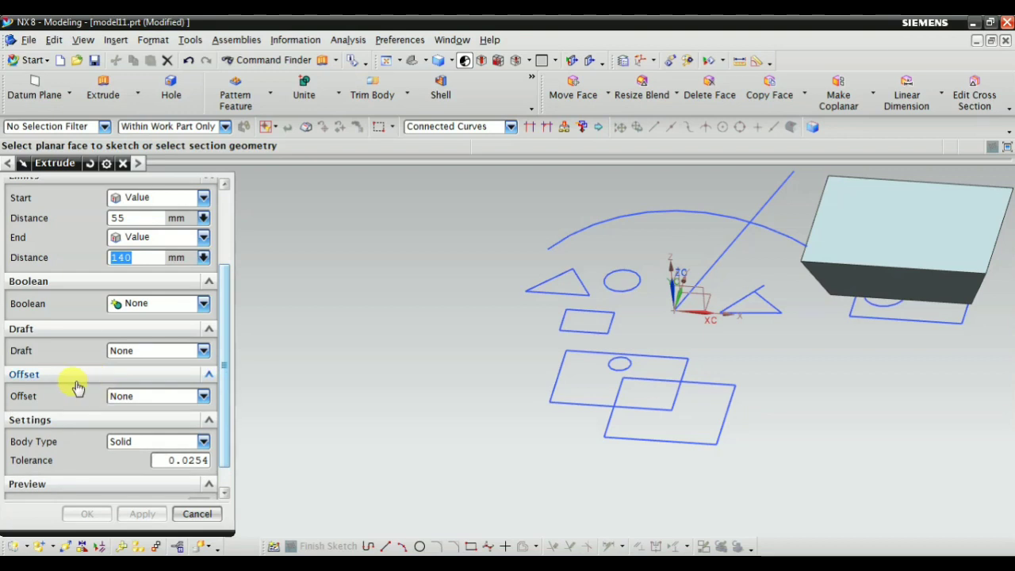
Step: Extrude the second square from 0 to 140 mm as a solid box
click(655, 436)
middle_drag(566, 453, 556, 363)
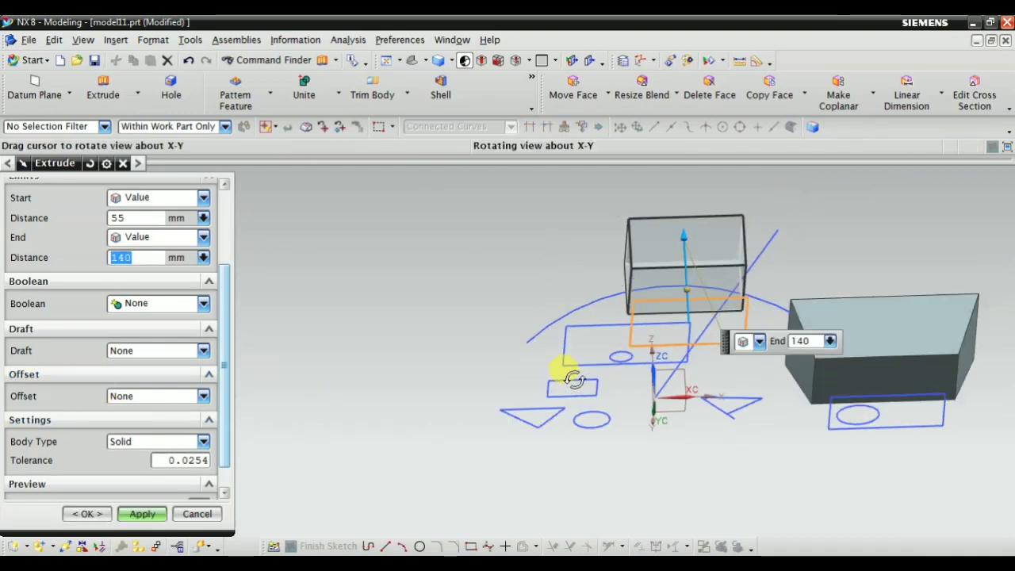
click(153, 219)
text(0)
click(156, 216)
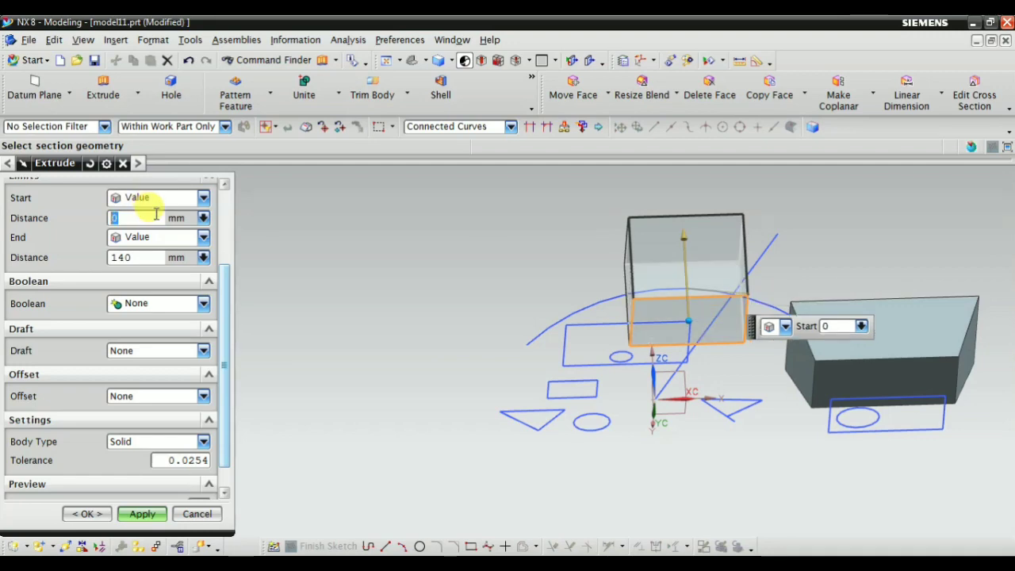
middle_drag(545, 327, 680, 290)
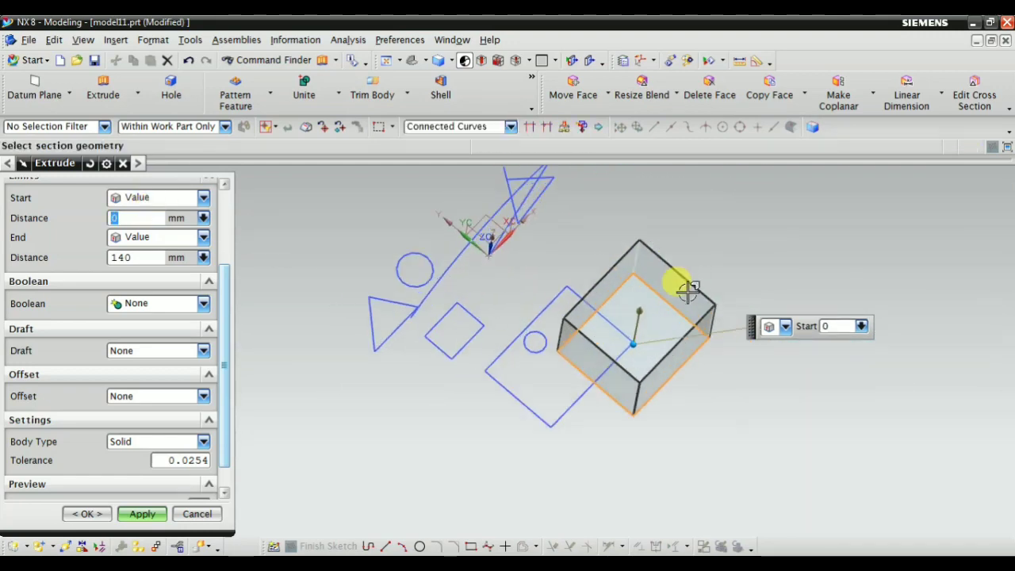
scroll(745, 286, up, 3)
middle_click(765, 281)
middle_drag(759, 265, 472, 379)
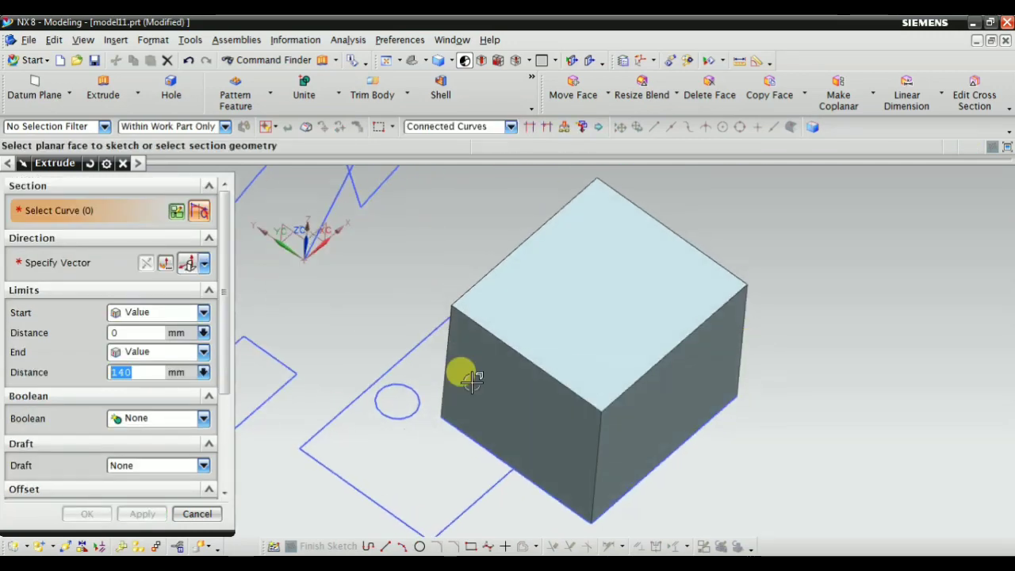
click(198, 514)
Step: Reopen the box's extrusion and give it a Single-Sided 5 mm offset
scroll(500, 231, down, 2)
double_click(603, 394)
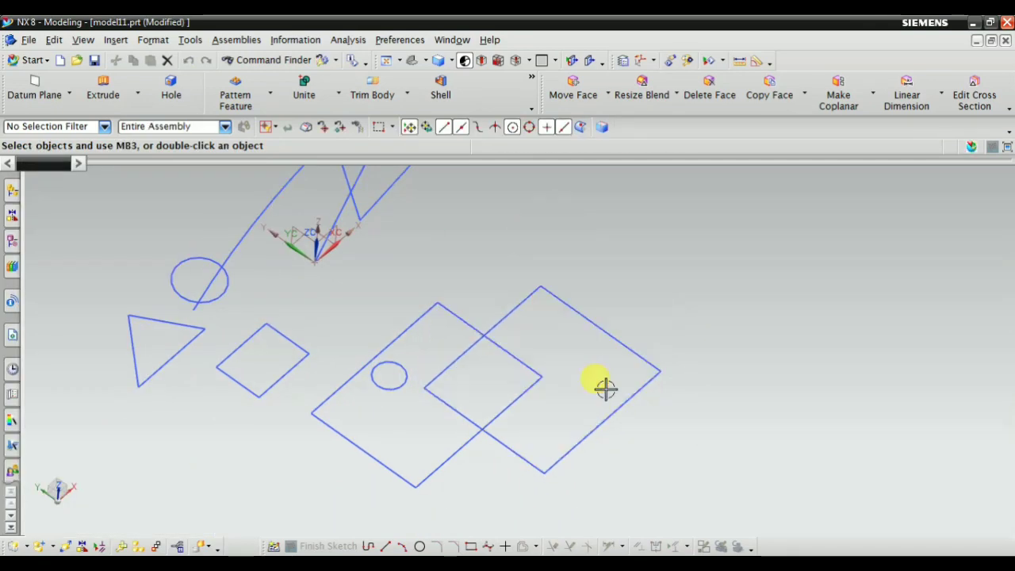
middle_drag(432, 423, 453, 418)
scroll(145, 468, down, 3)
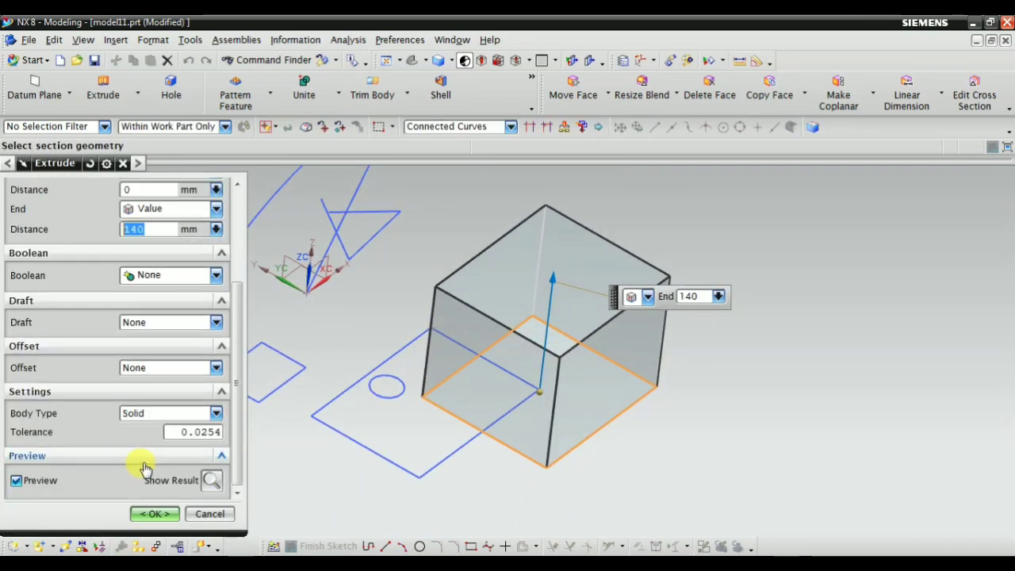
click(141, 370)
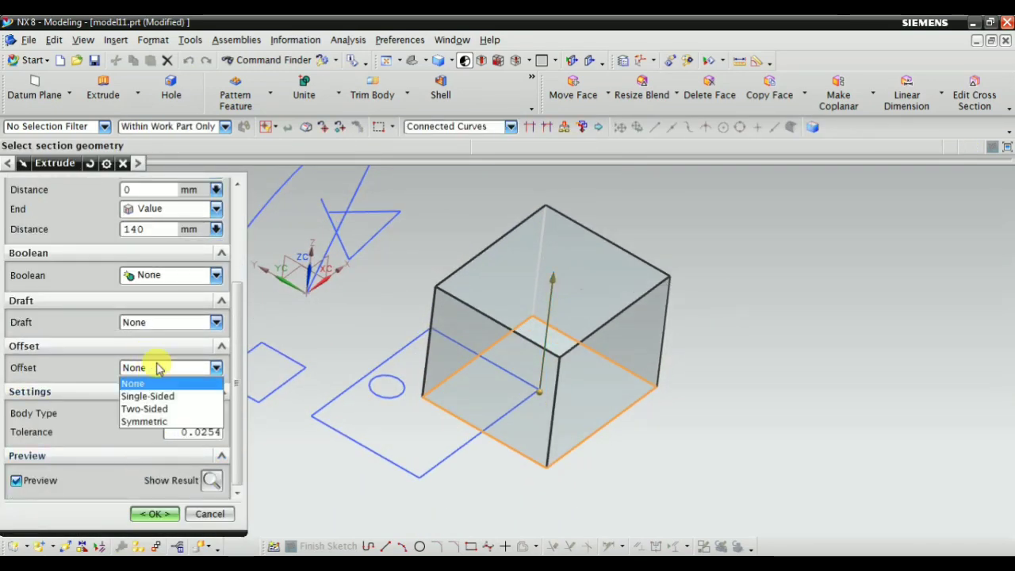
click(134, 397)
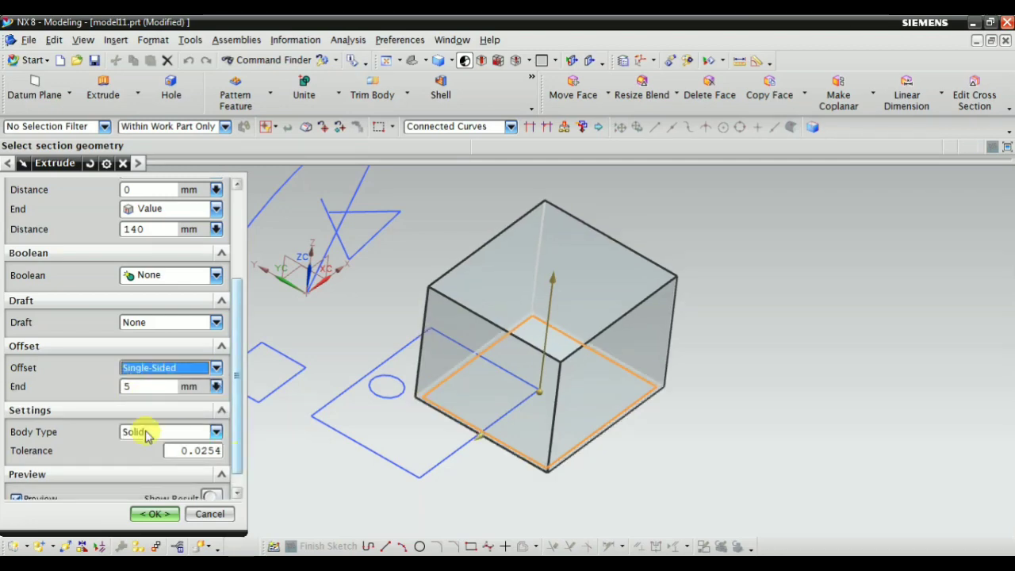
mouse_move(311, 409)
middle_down()
mouse_move(545, 480)
mouse_move(535, 404)
mouse_move(537, 424)
mouse_move(486, 359)
middle_up()
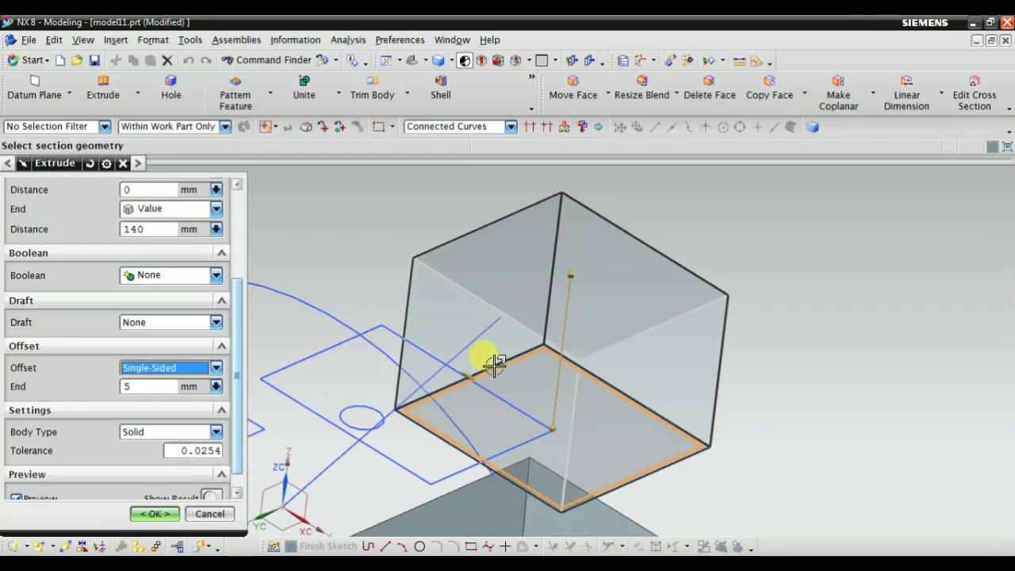
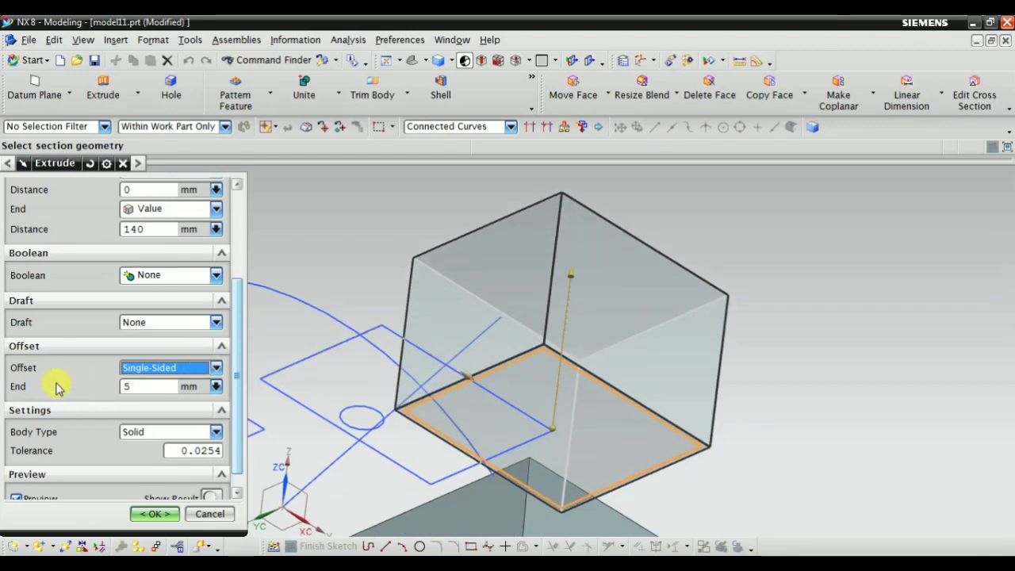
Step: Give the 140 mm box extrusion a single-sided offset ending at -10 mm
click(151, 381)
text(10)
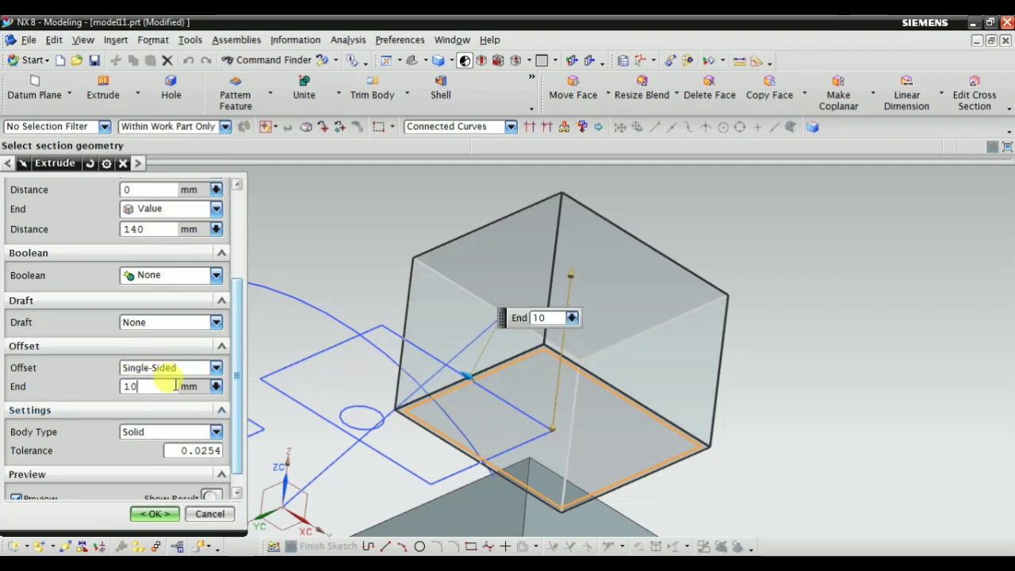
key(Return)
middle_drag(516, 453, 585, 380)
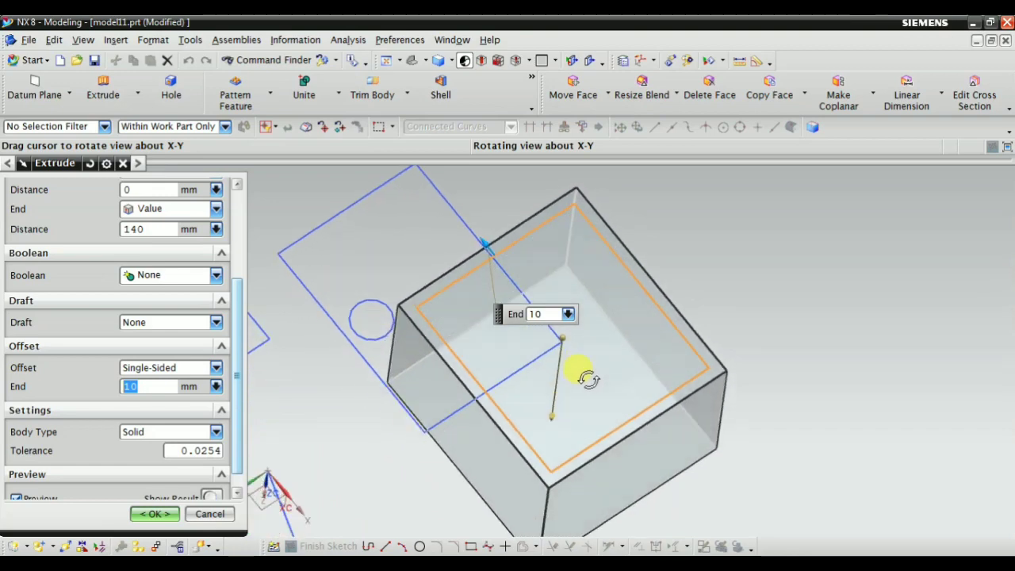
scroll(461, 249, down, 3)
scroll(461, 249, up, 3)
middle_drag(482, 276, 593, 227)
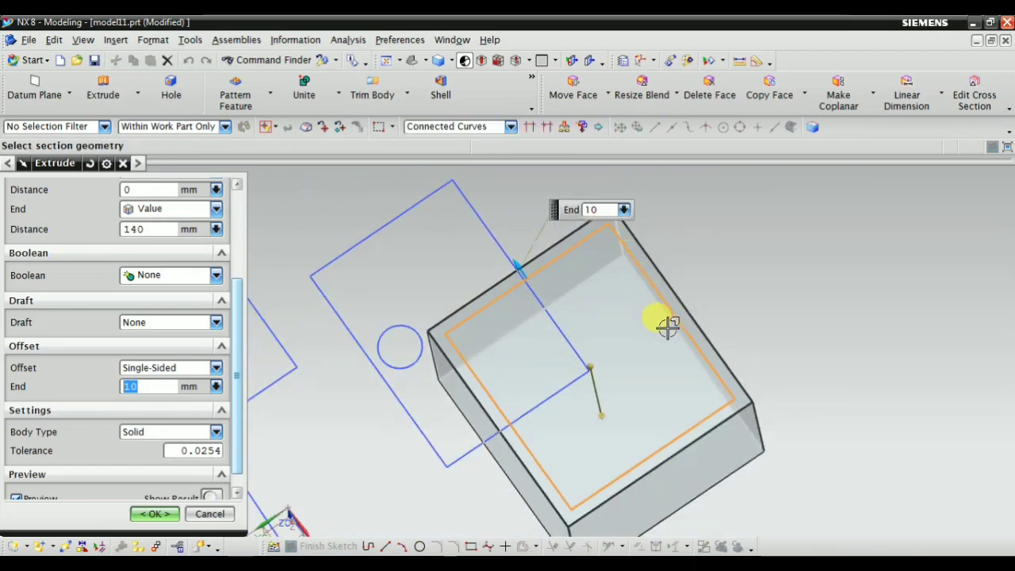
scroll(517, 254, down, 2)
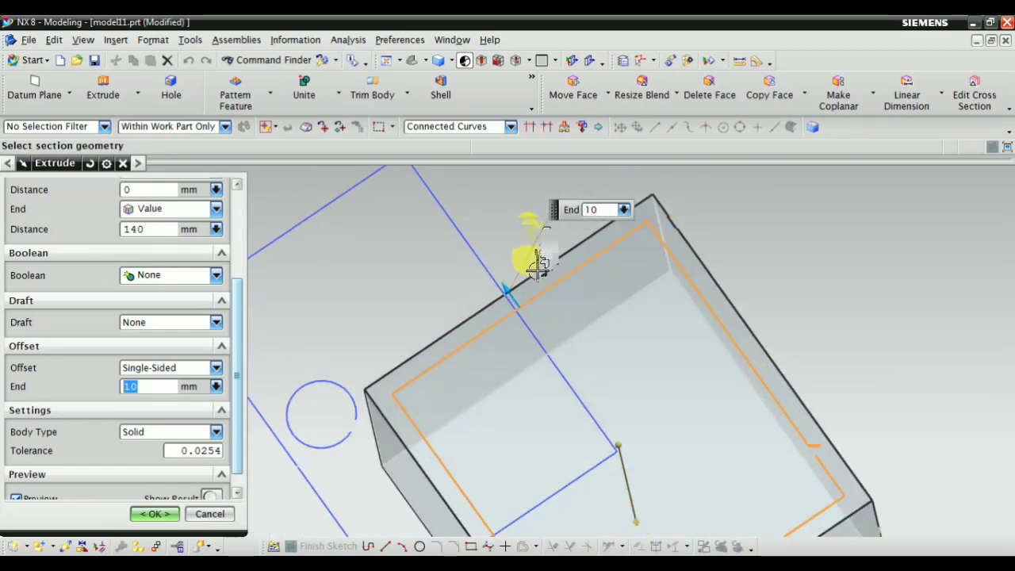
scroll(528, 261, down, 2)
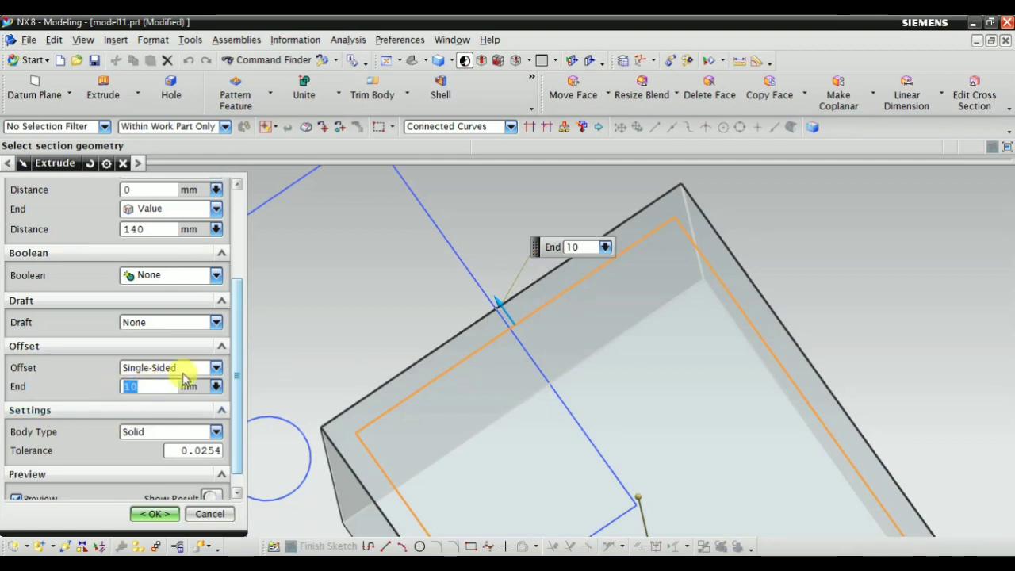
scroll(507, 305, down, 2)
scroll(520, 361, down, 2)
scroll(479, 306, up, 2)
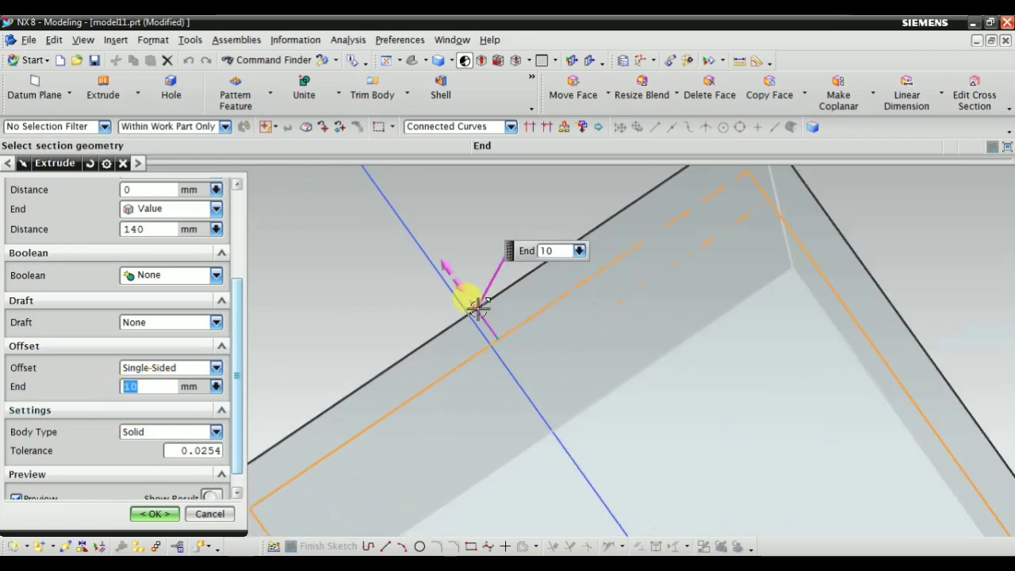
scroll(471, 295, up, 2)
scroll(471, 339, up, 2)
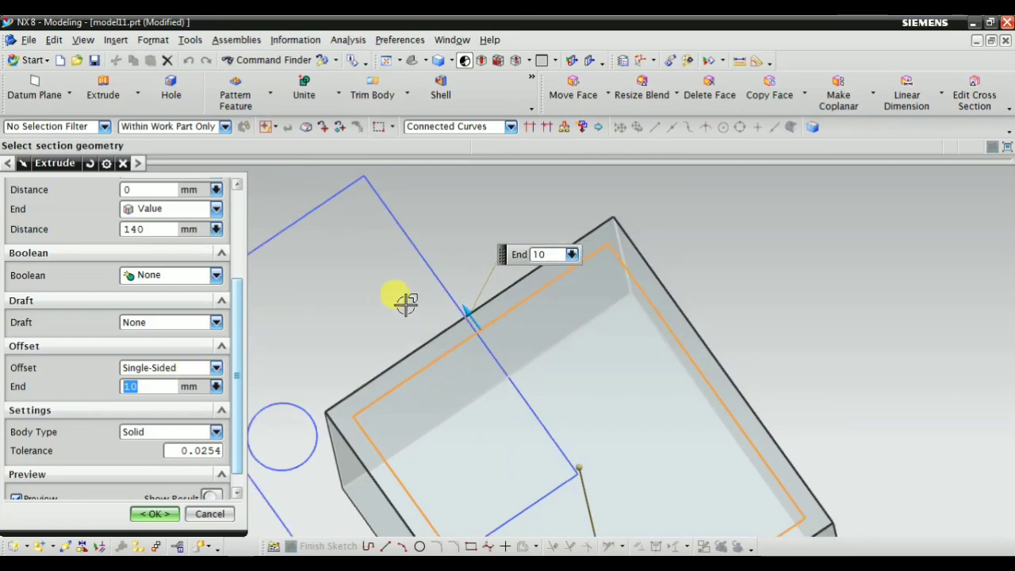
scroll(406, 303, down, 2)
scroll(431, 306, up, 1)
scroll(484, 301, down, 3)
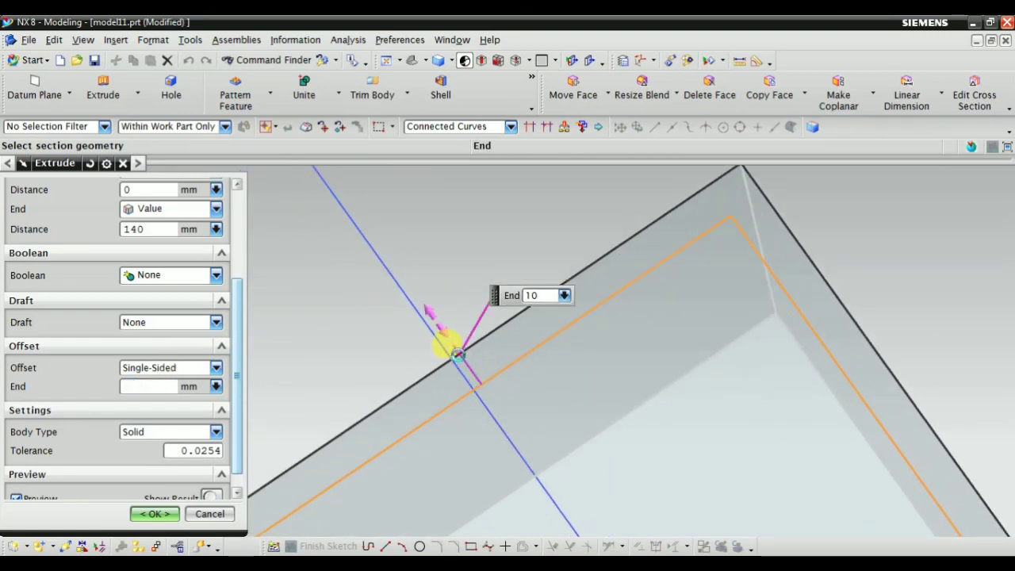
drag(452, 349, 491, 417)
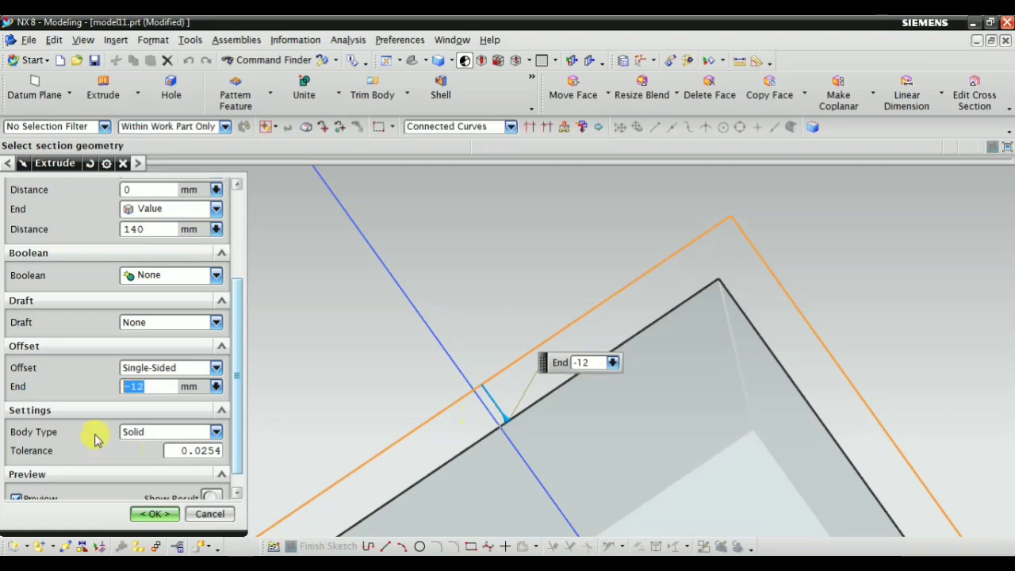
scroll(447, 381, down, 2)
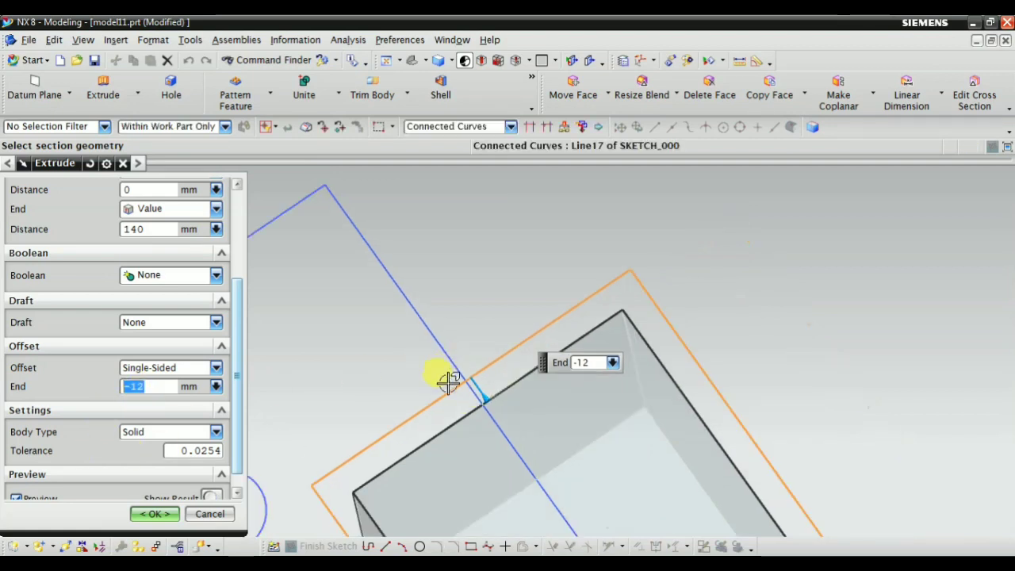
scroll(447, 380, up, 2)
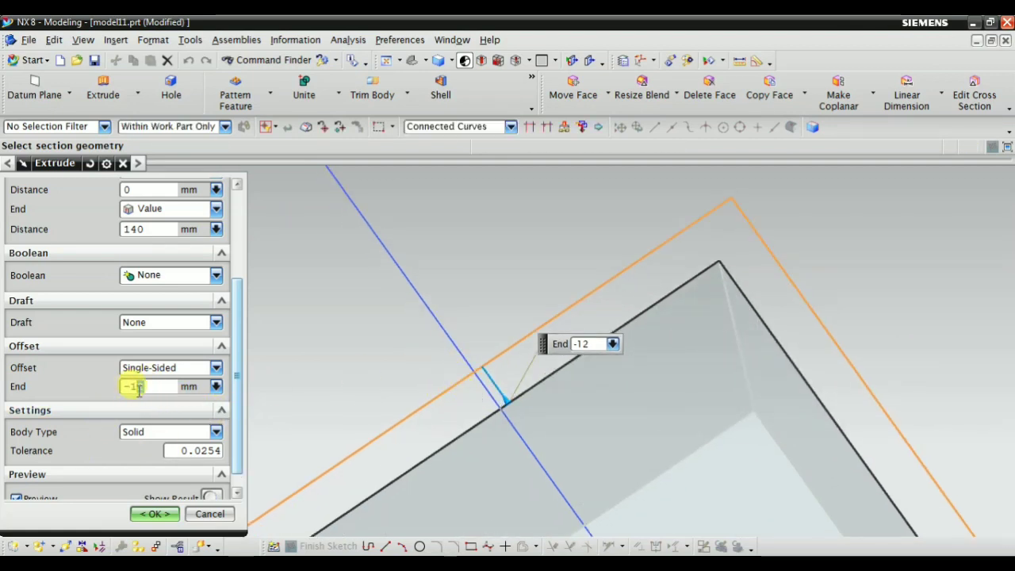
text(-10)
scroll(491, 341, up, 3)
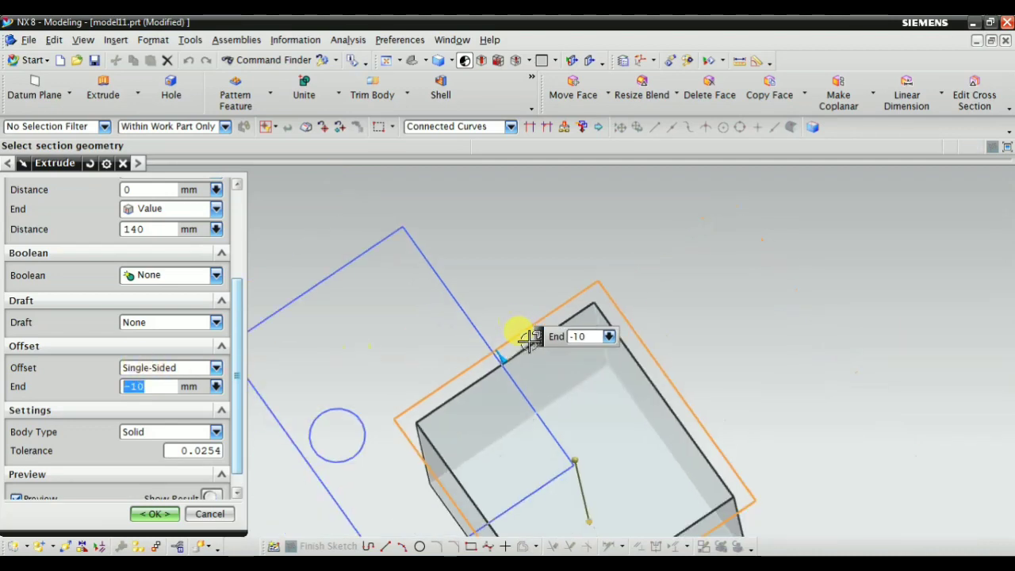
mouse_move(517, 333)
middle_down()
mouse_move(594, 521)
mouse_move(643, 488)
mouse_move(809, 320)
middle_up()
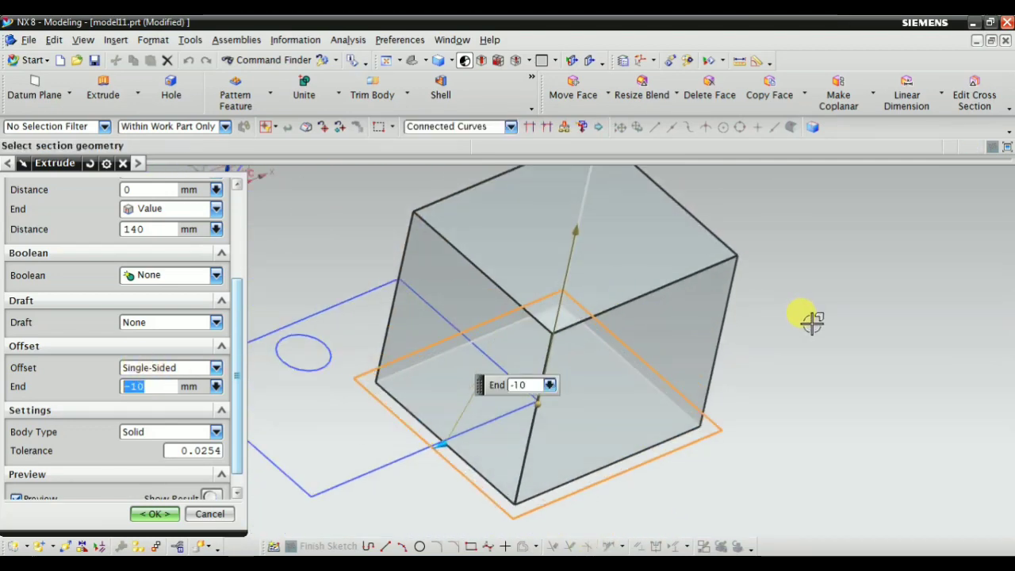
Step: Create the offset box extrusion as Extrude(20), then start another extrusion
click(178, 514)
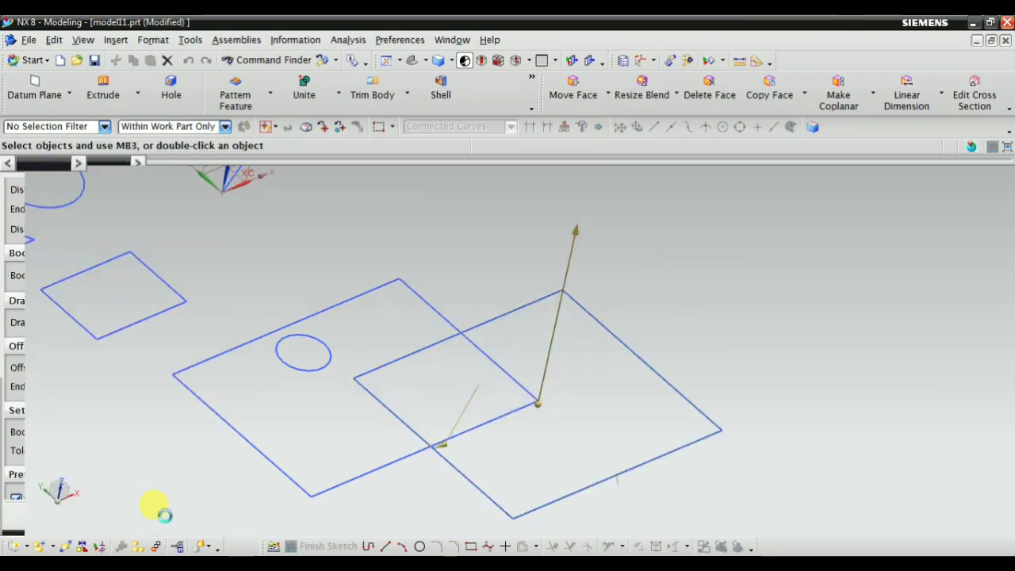
mouse_move(483, 403)
middle_down()
mouse_move(492, 494)
mouse_move(521, 368)
middle_up()
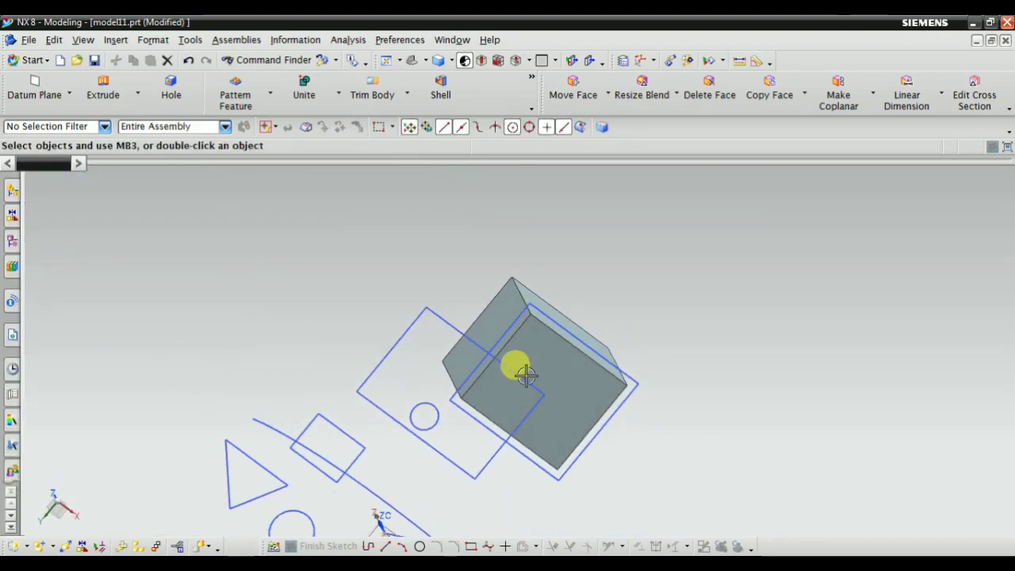
scroll(601, 352, up, 2)
mouse_move(600, 352)
middle_down()
mouse_move(539, 417)
mouse_move(530, 474)
mouse_move(544, 415)
mouse_move(472, 416)
mouse_move(562, 430)
middle_up()
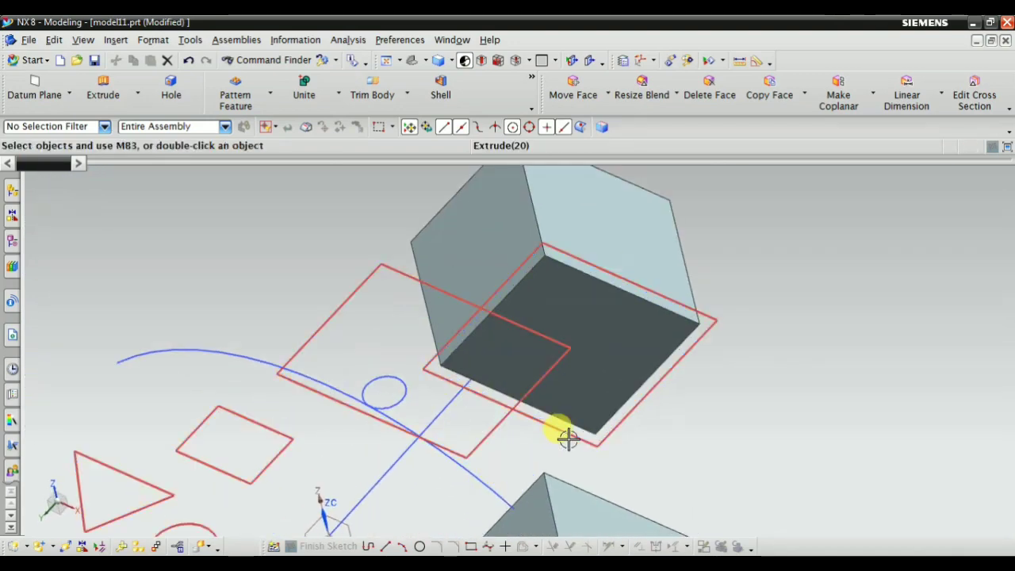
middle_drag(537, 357, 600, 284)
scroll(510, 244, down, 3)
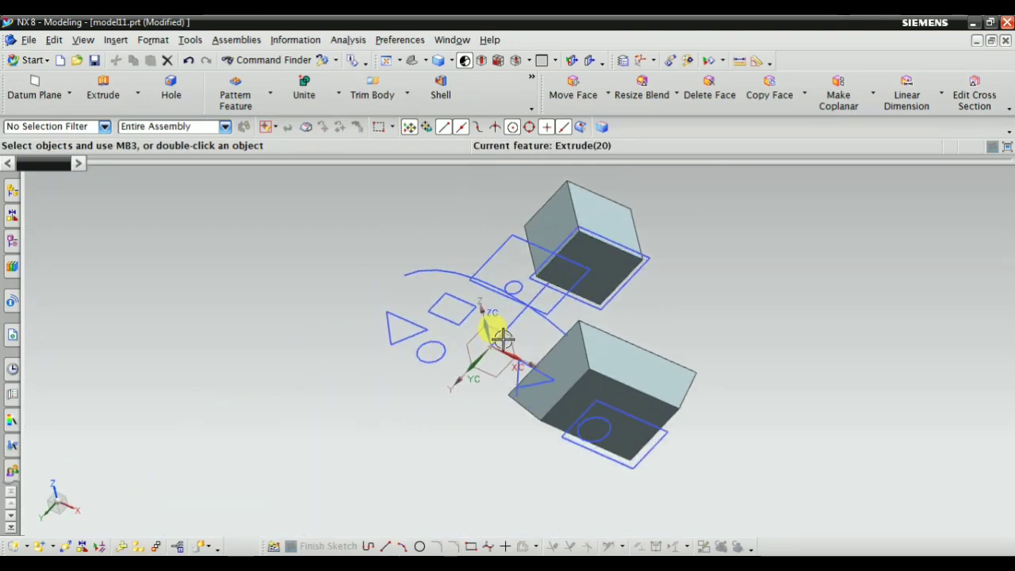
mouse_move(494, 329)
middle_down()
mouse_move(499, 397)
mouse_move(476, 370)
middle_up()
scroll(391, 321, up, 3)
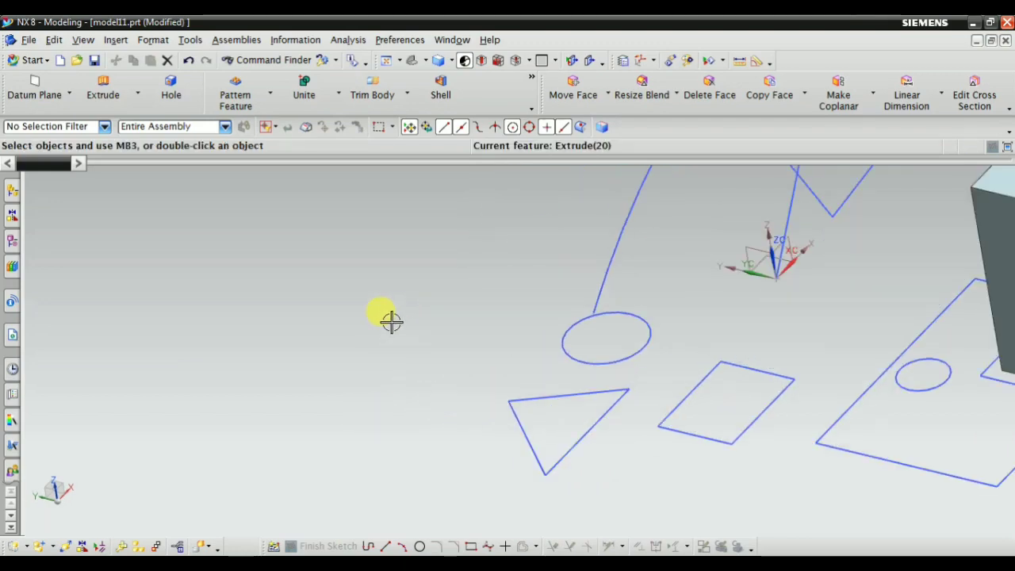
click(103, 87)
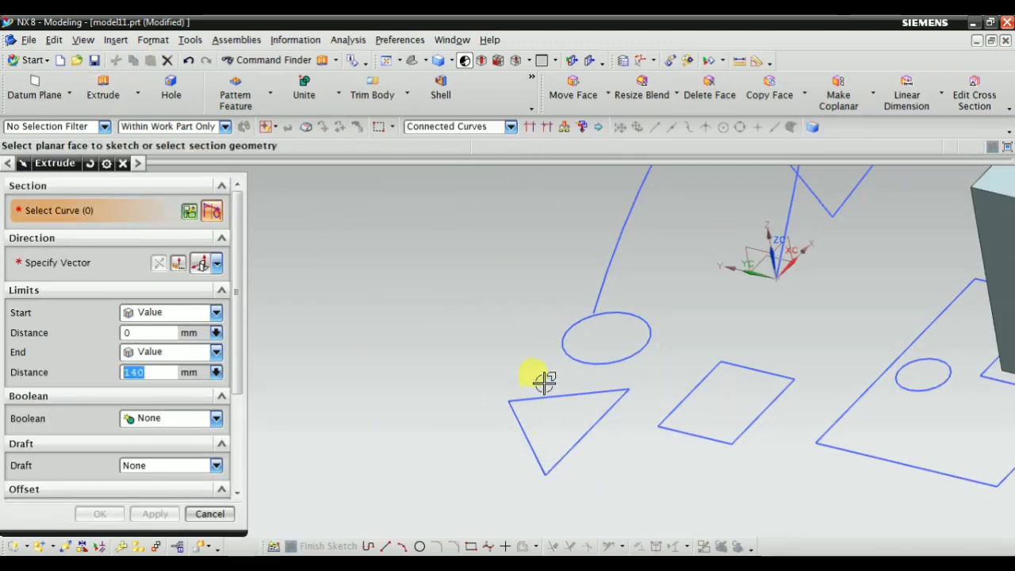
Step: Use the triangle sketch as the section and shorten the extrusion to 100 mm
click(544, 395)
middle_drag(410, 389, 435, 286)
scroll(434, 286, up, 3)
drag(483, 245, 478, 279)
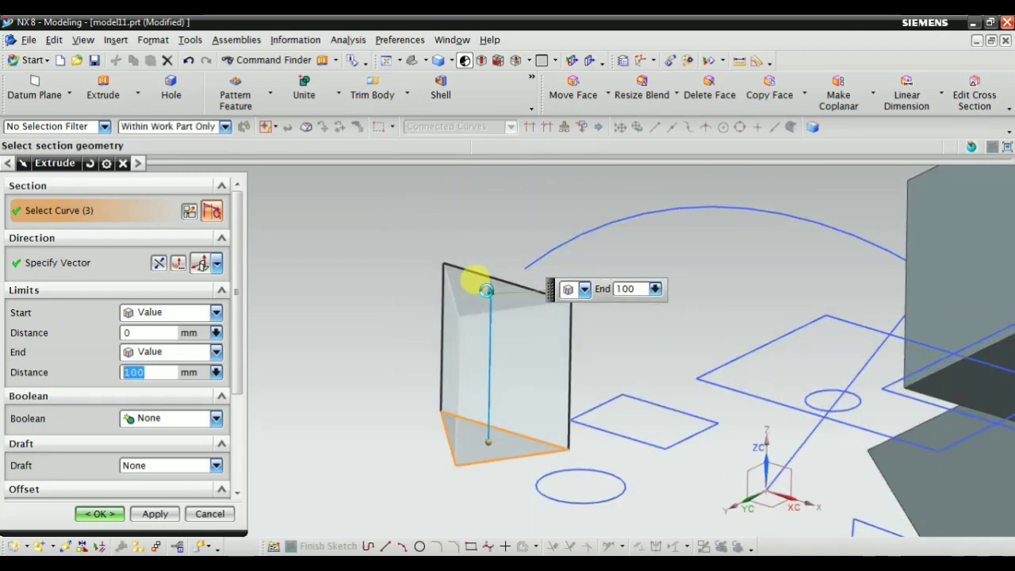
scroll(478, 279, down, 2)
scroll(121, 460, down, 3)
Step: Try single-sided and then two-sided offsets on the triangular prism preview
click(131, 367)
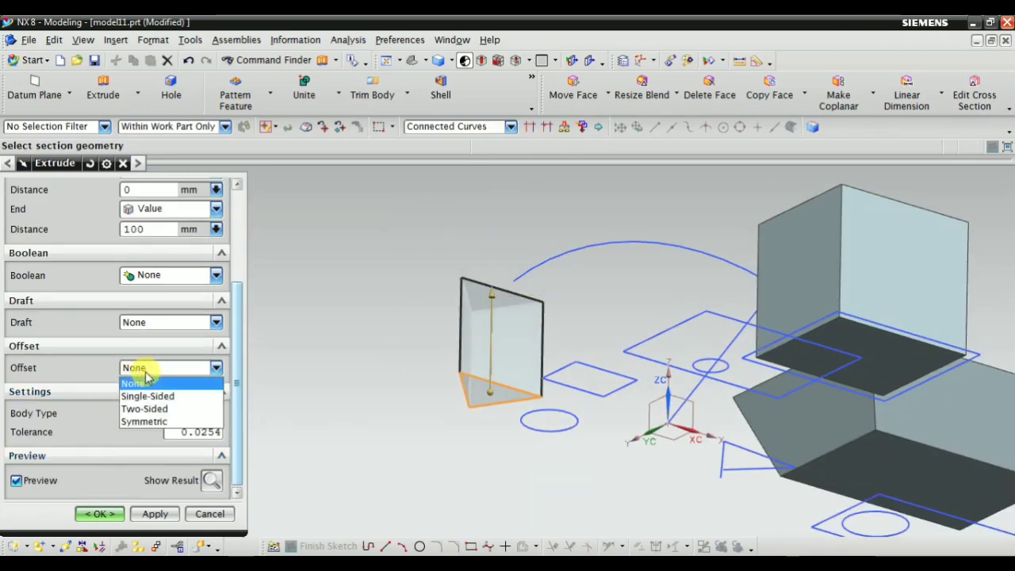
click(141, 401)
scroll(504, 389, up, 5)
scroll(503, 389, down, 3)
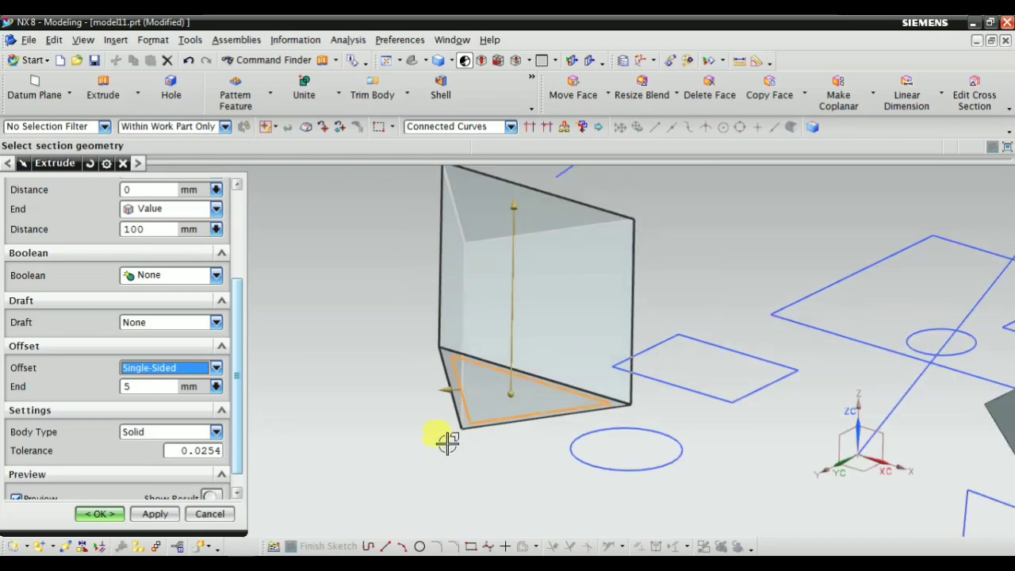
middle_drag(449, 437, 468, 199)
scroll(389, 378, up, 3)
middle_drag(389, 379, 463, 395)
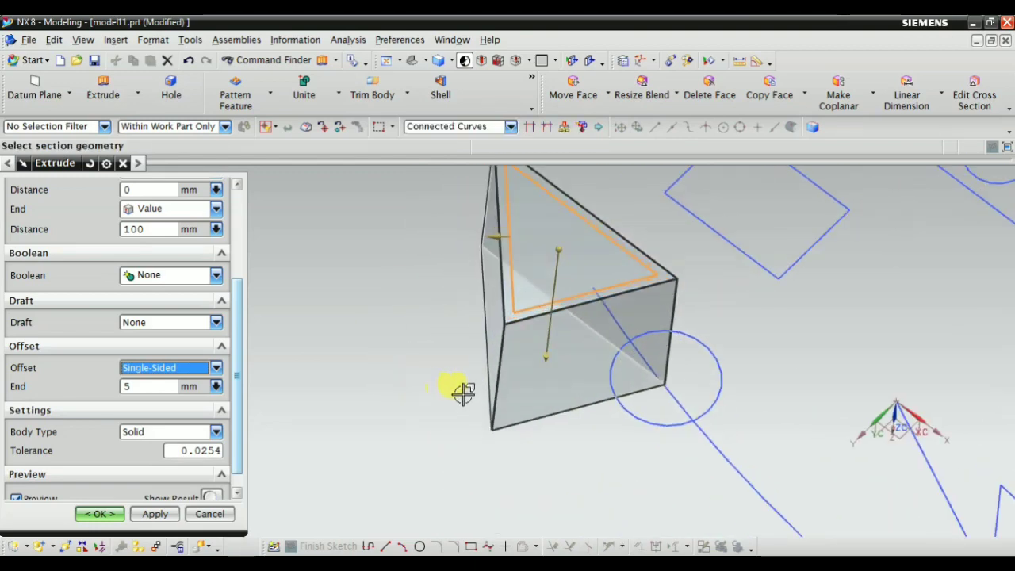
click(158, 367)
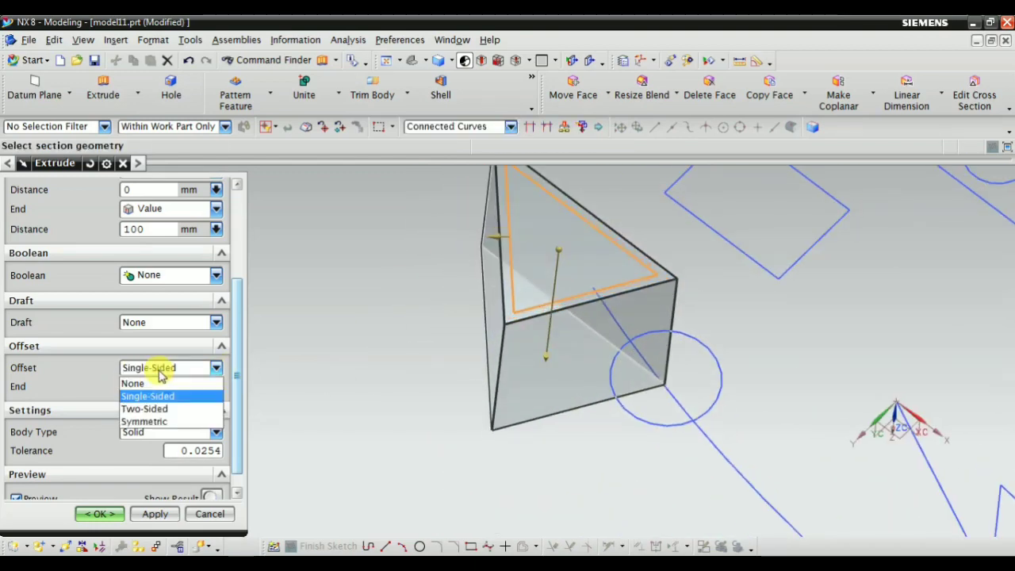
click(149, 410)
scroll(446, 392, down, 2)
mouse_move(446, 392)
middle_down()
mouse_move(374, 424)
mouse_move(373, 498)
mouse_move(403, 483)
middle_up()
scroll(403, 483, up, 2)
mouse_move(458, 404)
middle_down()
mouse_move(432, 427)
mouse_move(483, 405)
middle_up()
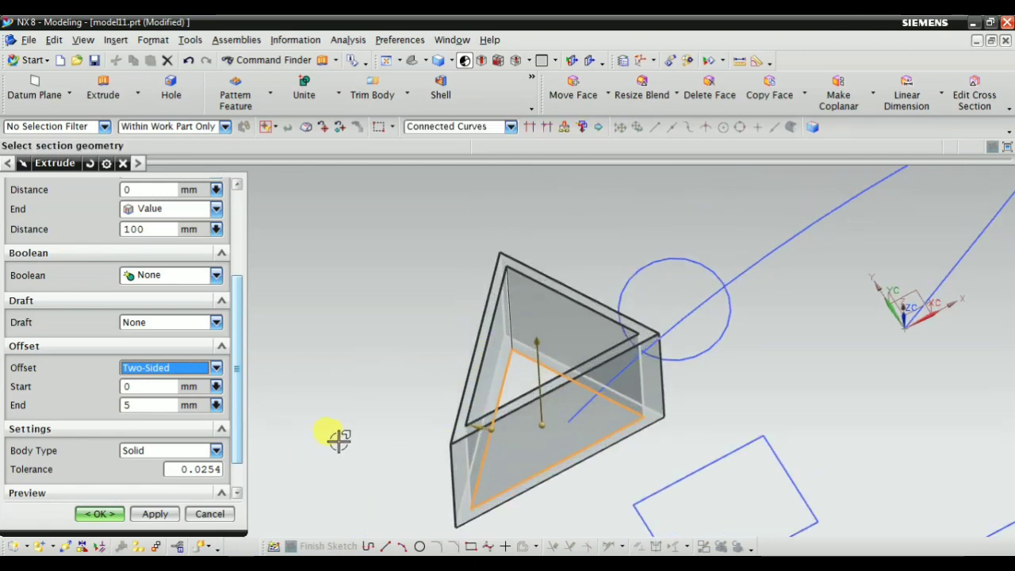
Step: Drag the two-sided offset to start at -8 mm and end at 32 mm
scroll(476, 337, down, 2)
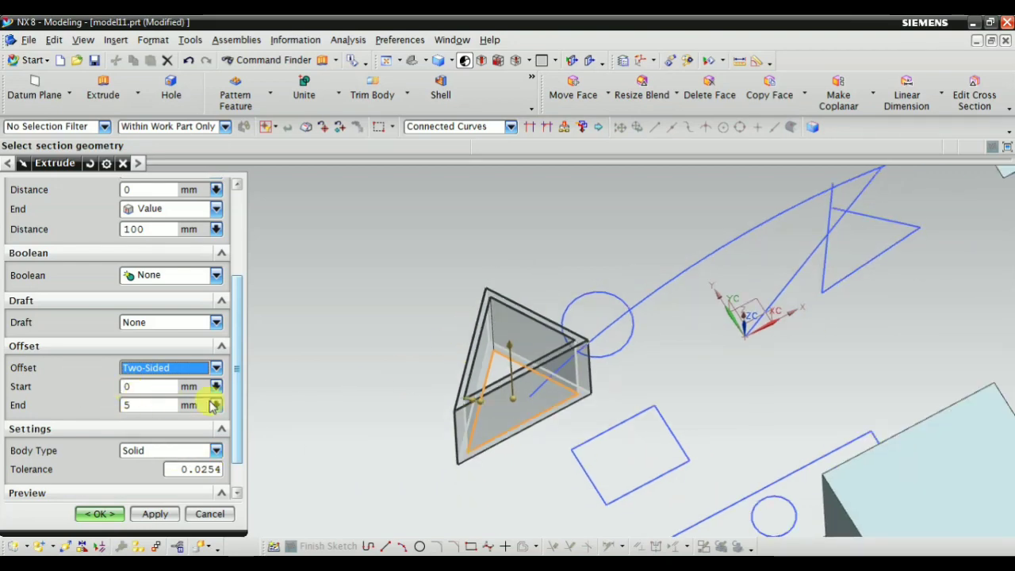
middle_drag(333, 433, 137, 409)
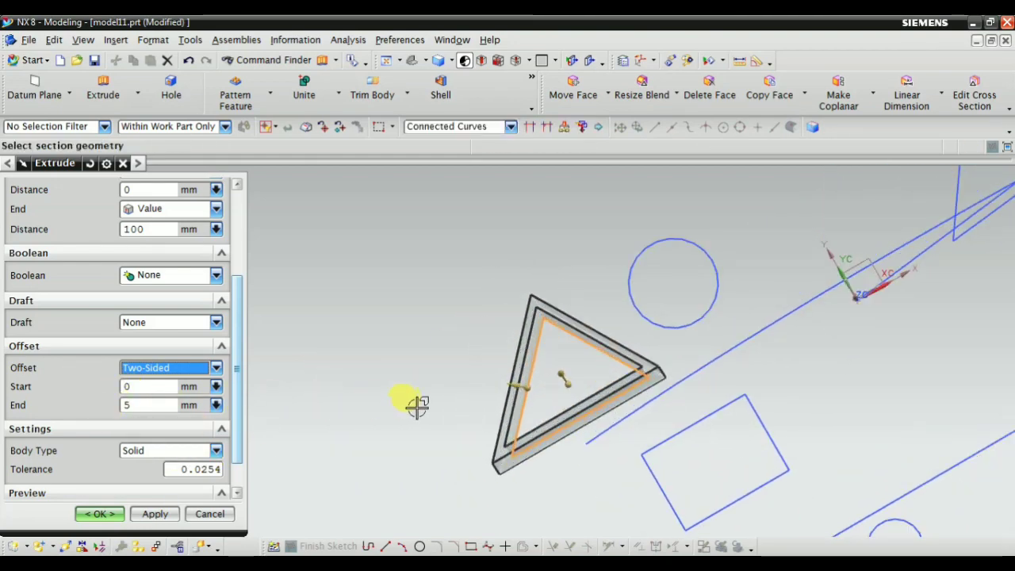
middle_drag(417, 405, 431, 390)
scroll(522, 384, up, 3)
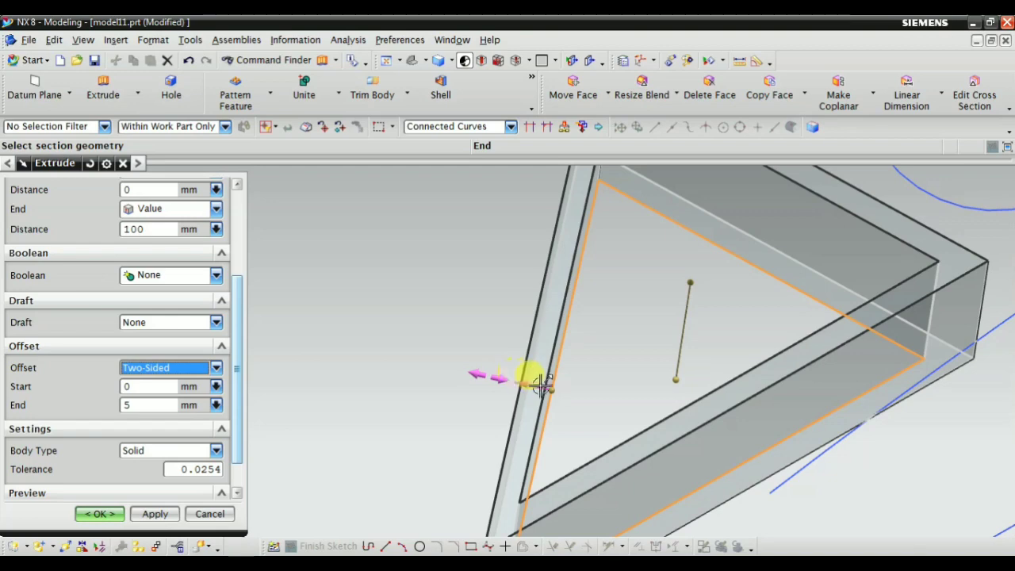
scroll(527, 442, down, 2)
scroll(544, 415, up, 2)
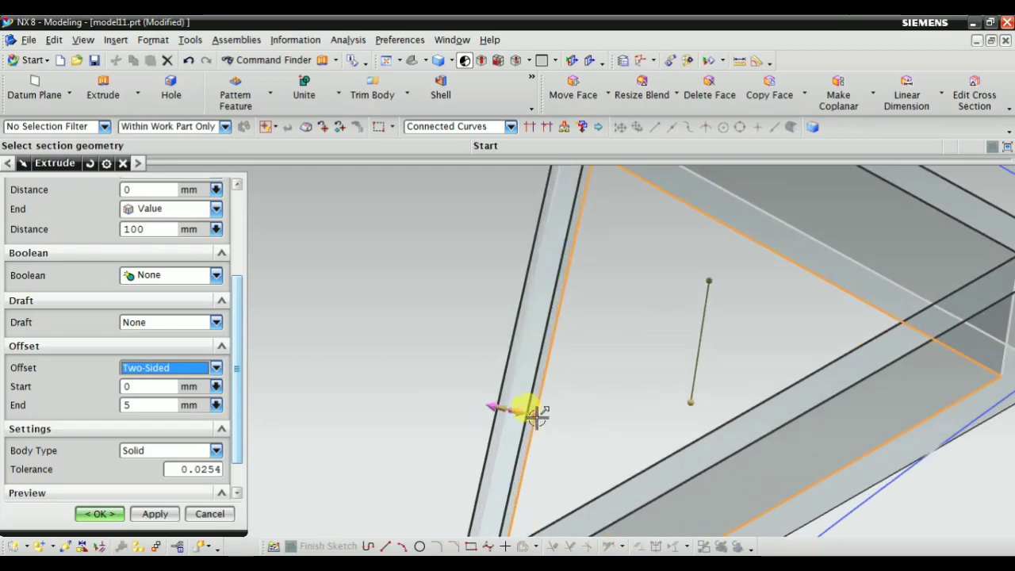
mouse_move(537, 416)
mouse_down()
mouse_move(588, 426)
mouse_move(578, 415)
mouse_up()
scroll(483, 436, down, 2)
mouse_move(483, 435)
middle_down()
mouse_move(505, 331)
mouse_move(517, 358)
middle_up()
scroll(523, 370, up, 2)
drag(523, 370, 461, 375)
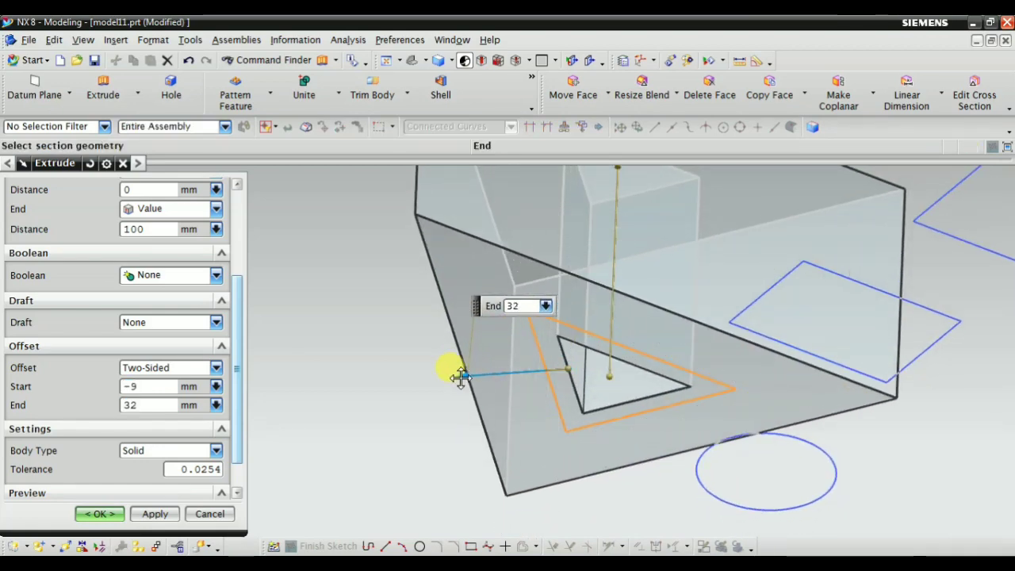
scroll(399, 399, down, 2)
mouse_move(399, 399)
middle_down()
mouse_move(356, 426)
mouse_move(356, 453)
middle_up()
scroll(213, 401, down, 1)
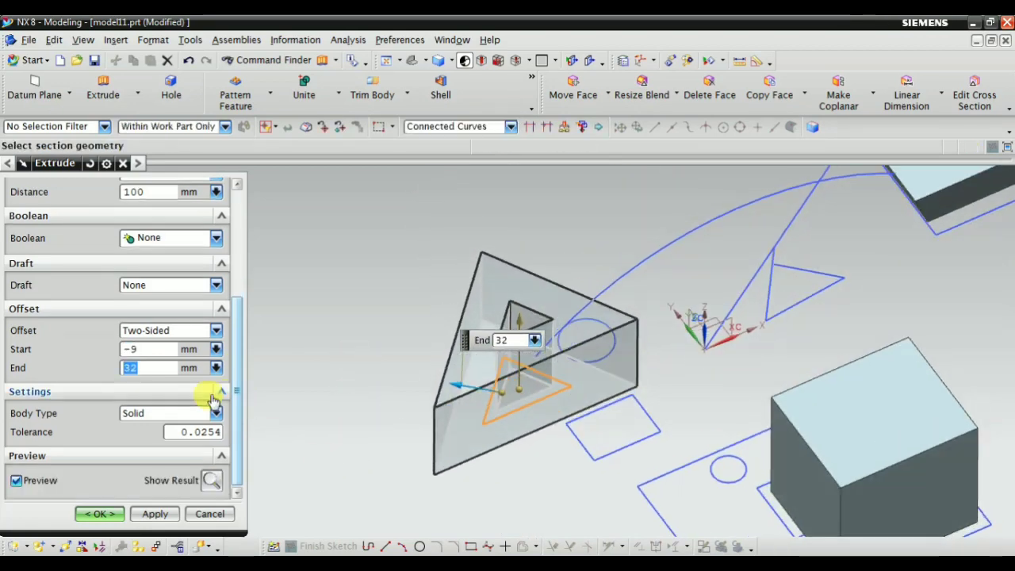
Step: Apply a symmetric 5 mm offset to create the hollow triangular extrusion
click(173, 332)
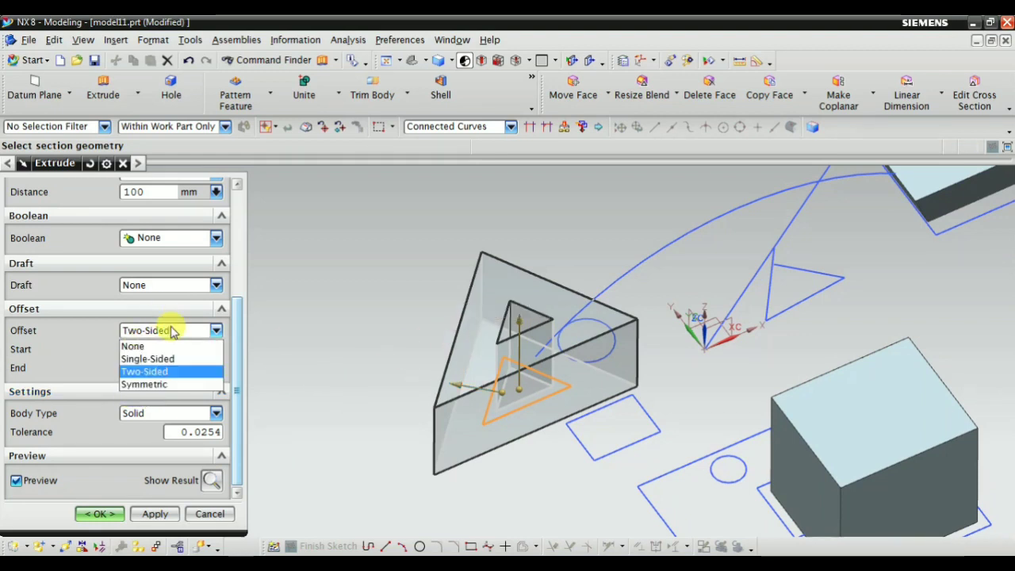
click(165, 384)
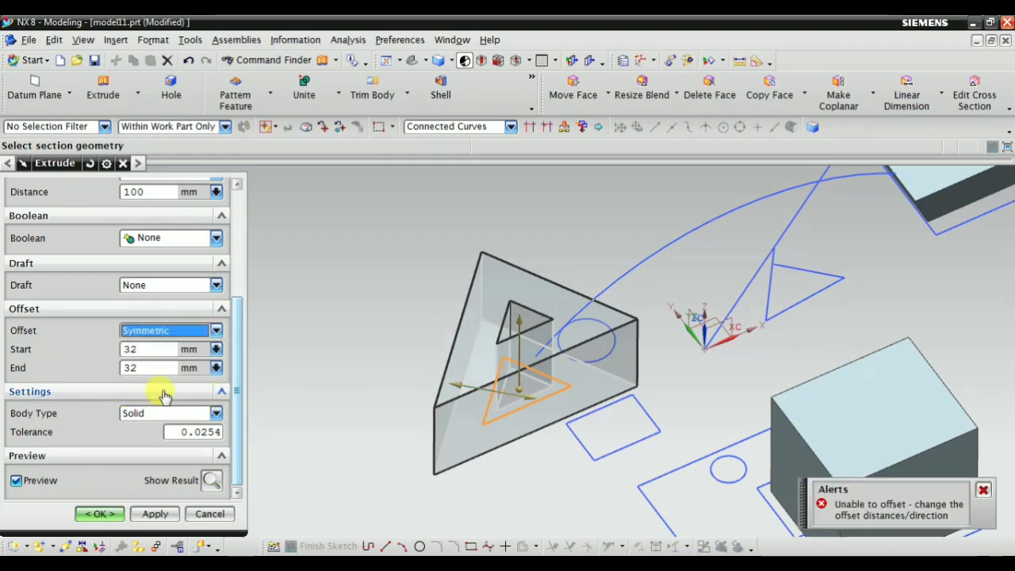
click(143, 350)
text(5)
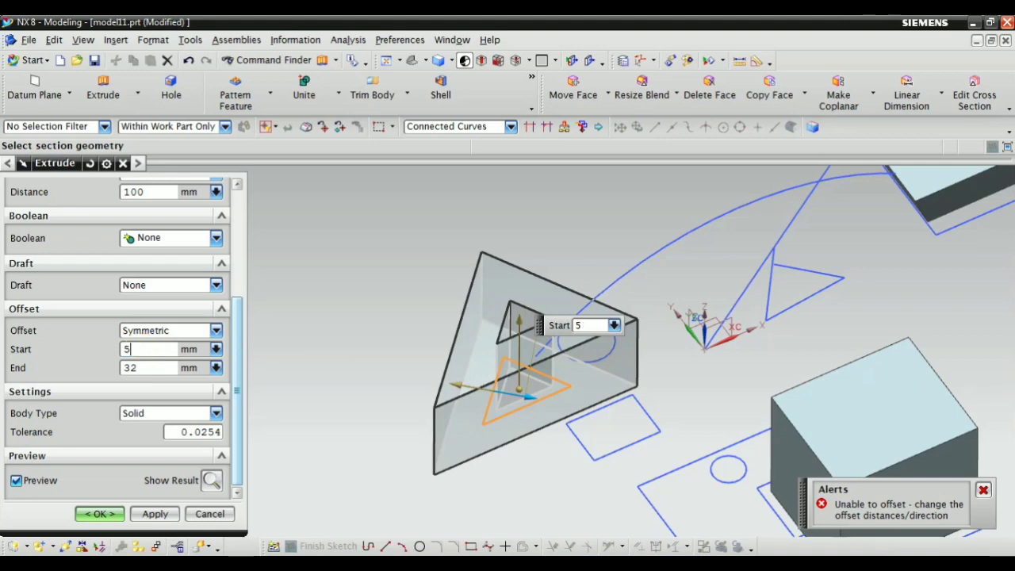
key(Return)
scroll(503, 404, up, 3)
mouse_move(503, 404)
middle_down()
mouse_move(385, 448)
mouse_move(430, 283)
mouse_move(363, 385)
mouse_move(387, 247)
mouse_move(310, 209)
middle_up()
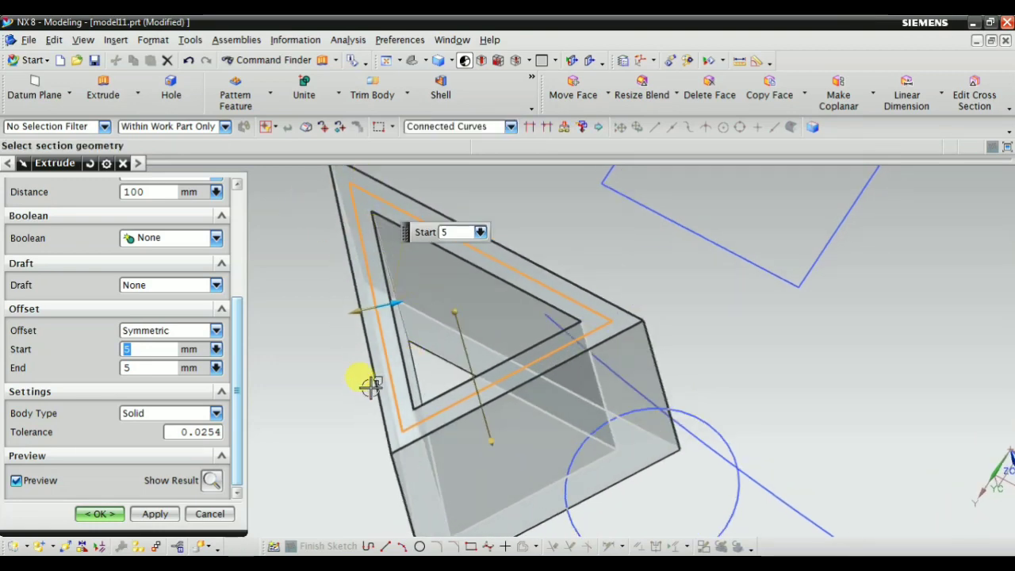
middle_drag(370, 385, 355, 339)
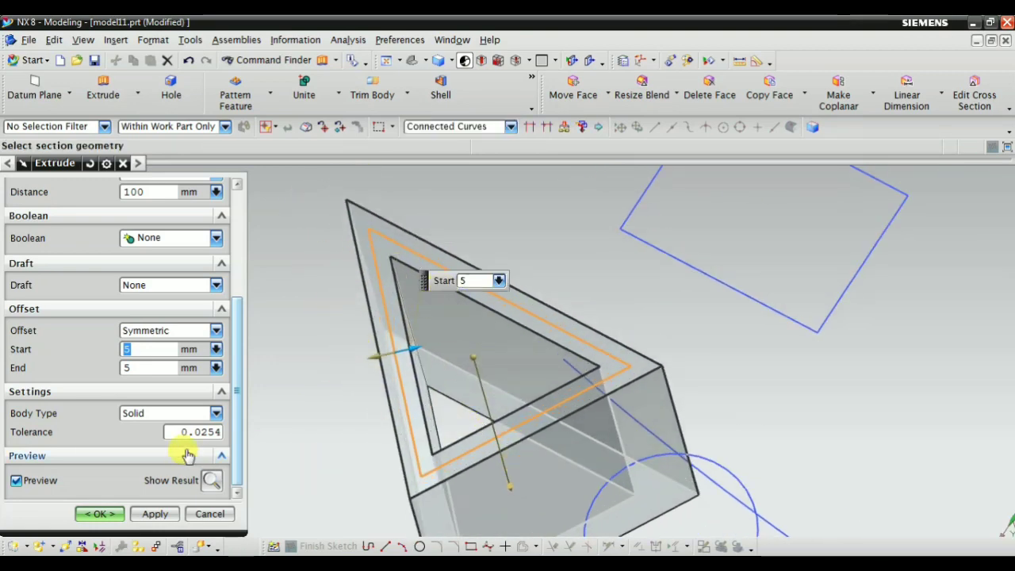
click(156, 514)
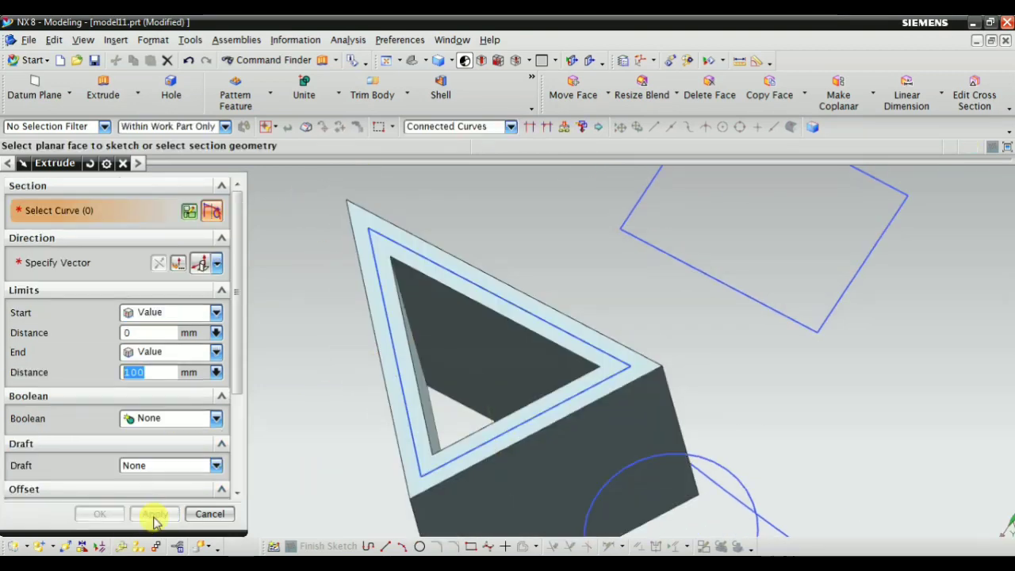
click(209, 516)
scroll(465, 370, down, 3)
mouse_move(465, 370)
middle_down()
mouse_move(385, 381)
mouse_move(431, 419)
mouse_move(353, 387)
middle_up()
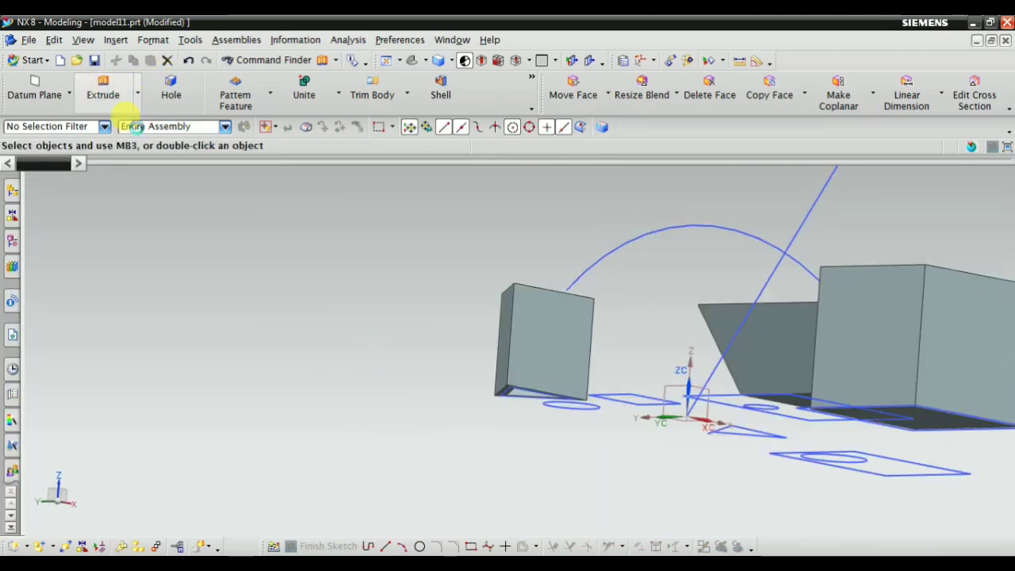
click(103, 87)
scroll(155, 373, down, 3)
scroll(155, 373, down, 2)
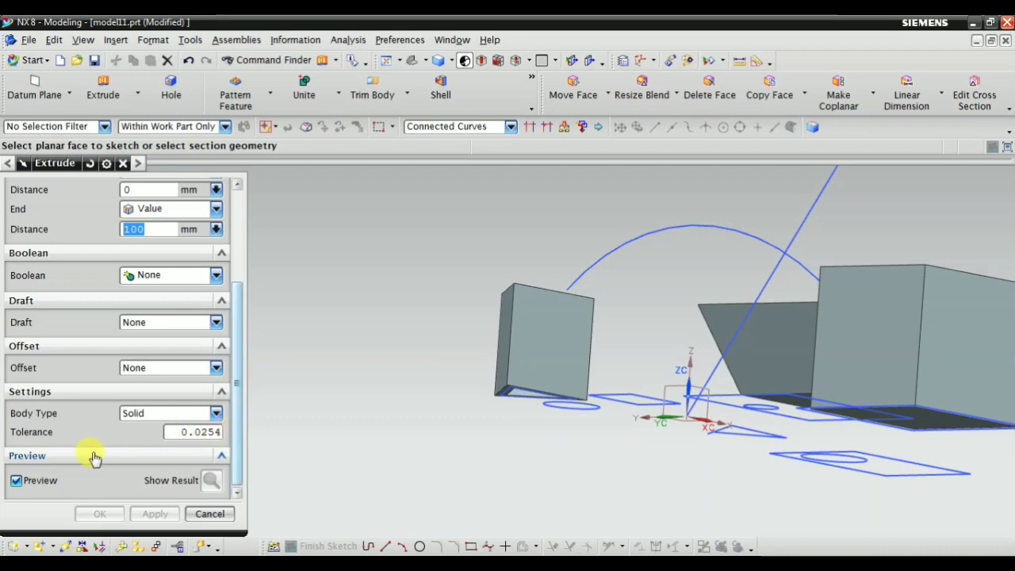
click(144, 371)
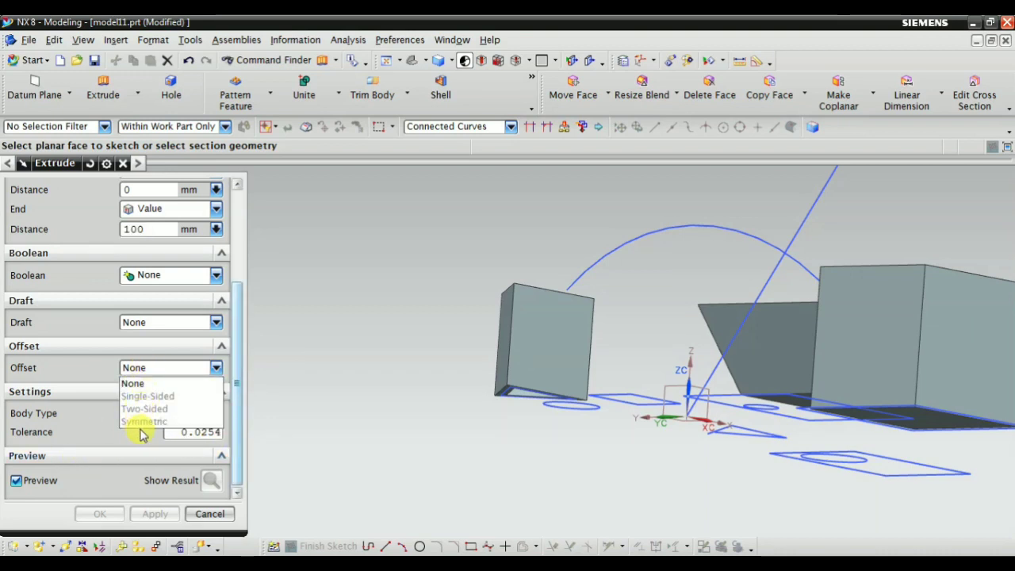
scroll(373, 415, down, 3)
click(210, 514)
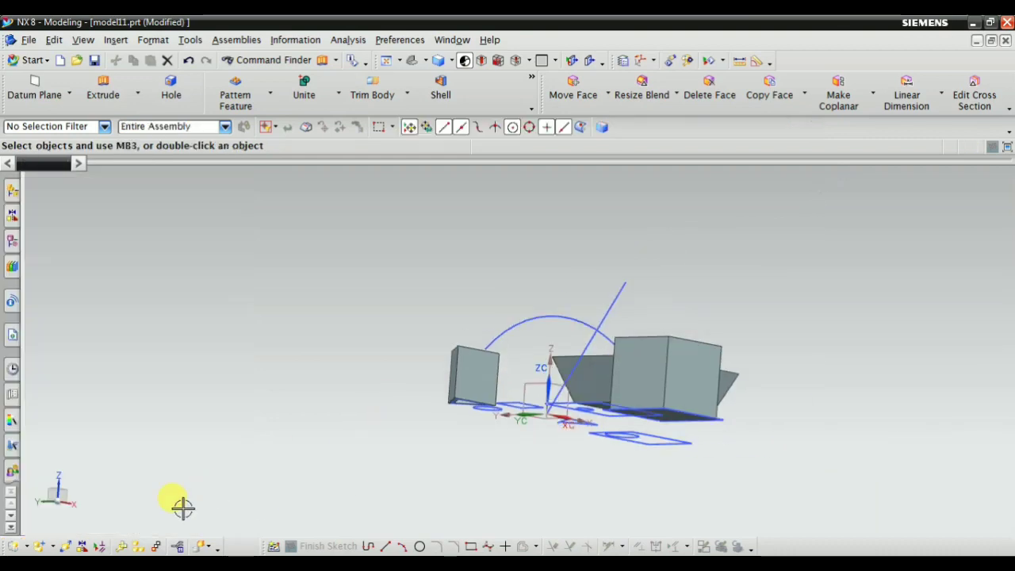
mouse_move(181, 508)
middle_down()
mouse_move(476, 472)
mouse_move(498, 408)
middle_up()
middle_drag(527, 315, 494, 317)
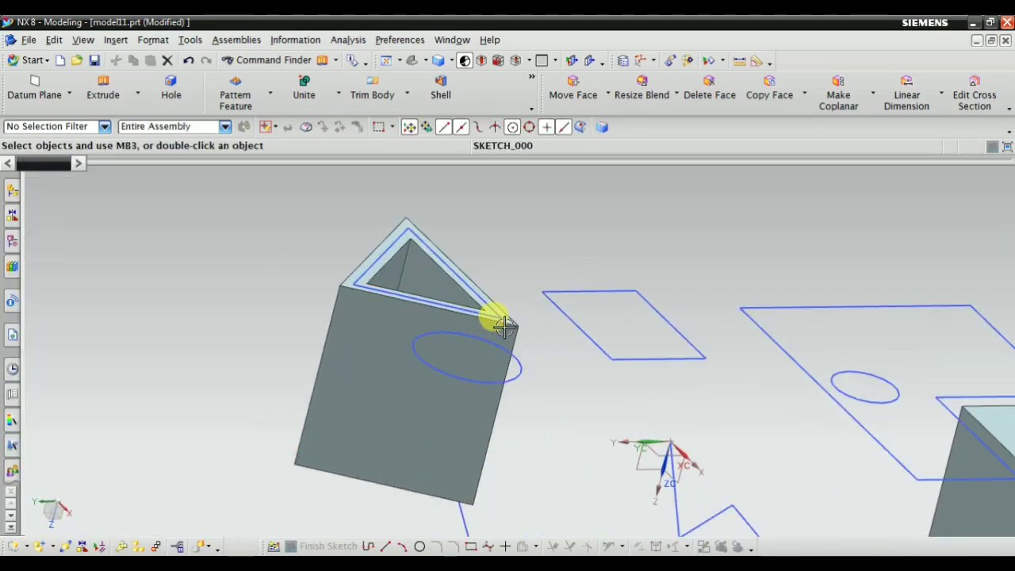
Step: Start a new extrusion with the rectangle sketch as its section
click(102, 87)
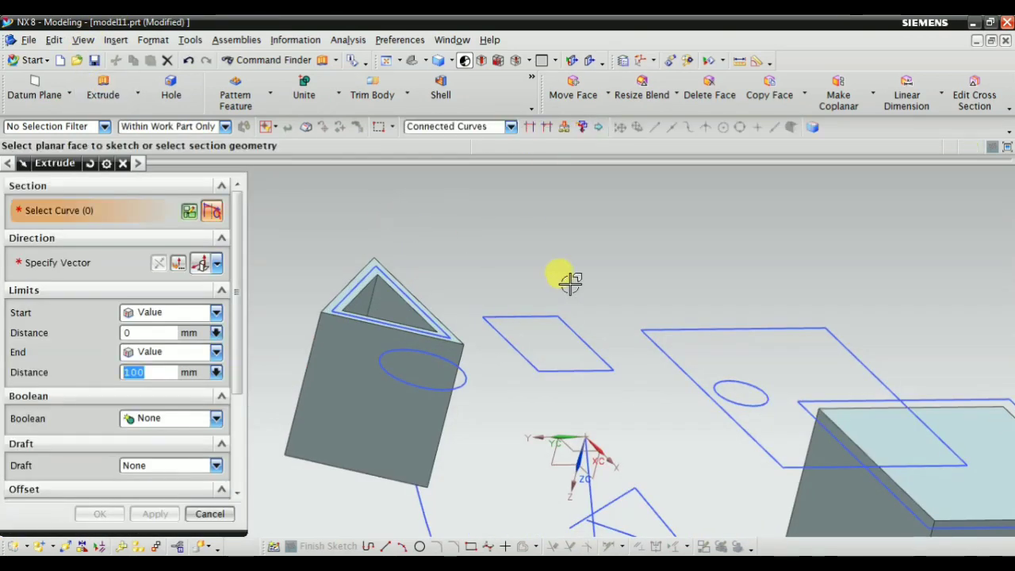
scroll(559, 274, down, 3)
click(484, 315)
scroll(527, 317, up, 2)
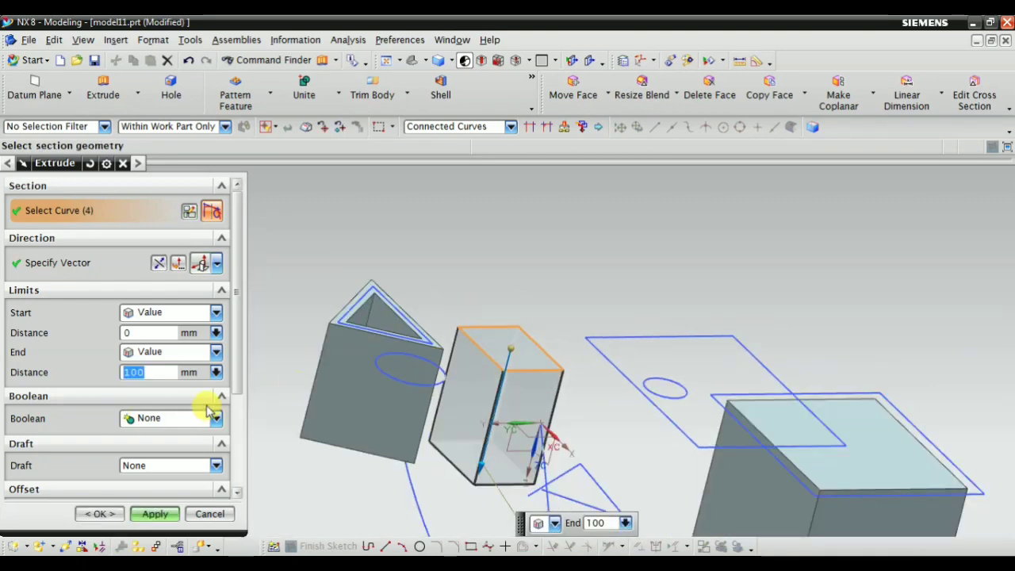
mouse_move(431, 317)
middle_down()
mouse_move(377, 547)
mouse_move(430, 310)
middle_up()
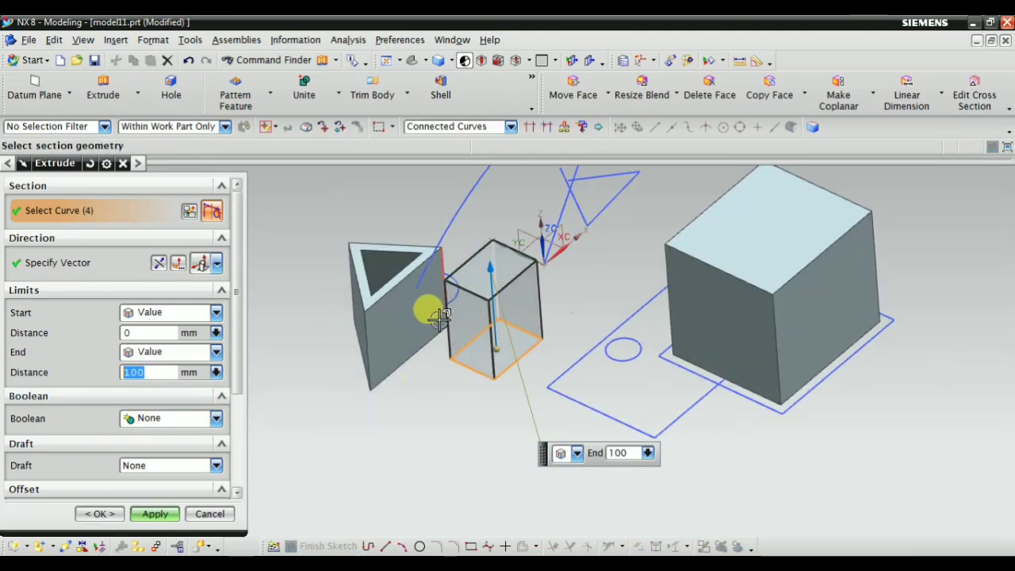
scroll(431, 310, down, 2)
scroll(87, 412, down, 3)
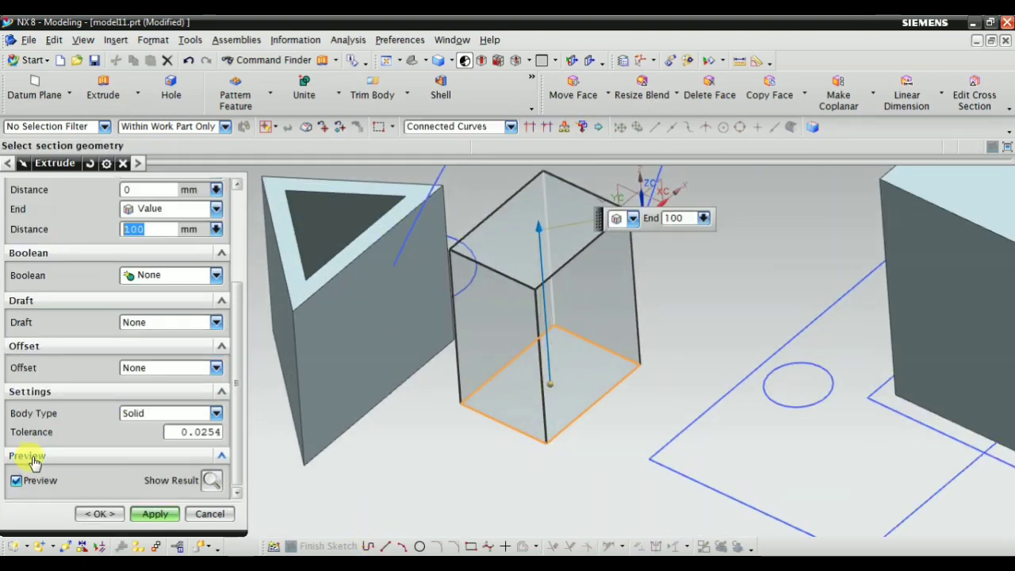
Step: Try symmetric walls widened to 10 mm, then set the offset back to None
click(139, 371)
click(151, 423)
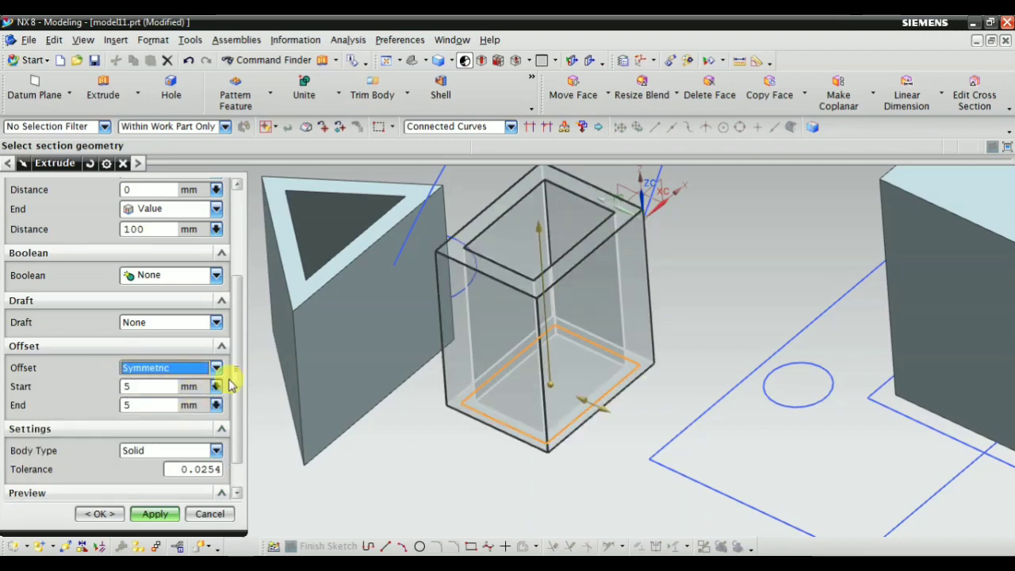
mouse_move(514, 435)
middle_down()
mouse_move(487, 471)
mouse_move(497, 474)
middle_up()
scroll(544, 389, down, 2)
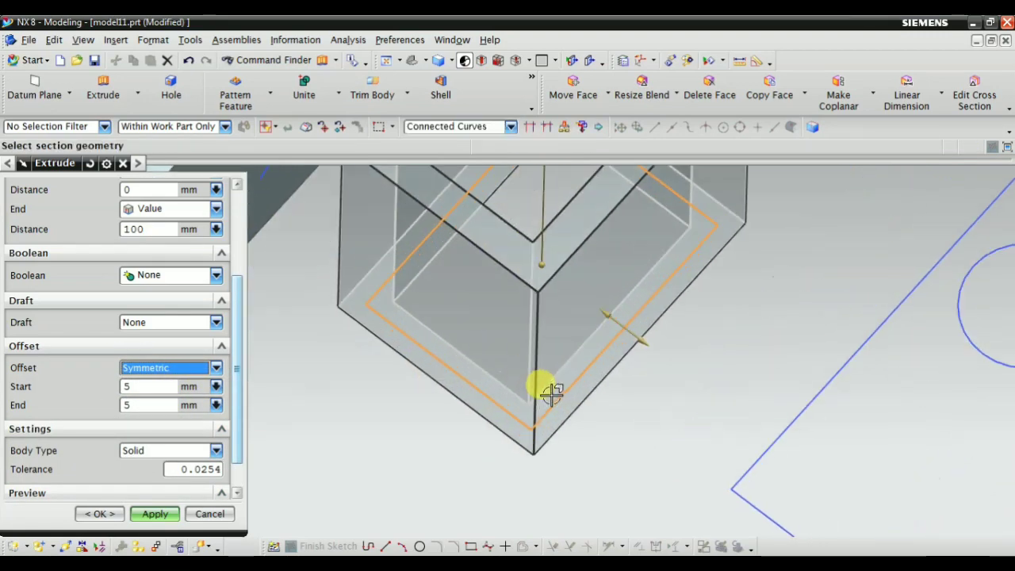
scroll(641, 336, down, 2)
scroll(641, 335, up, 2)
scroll(653, 408, down, 2)
mouse_move(632, 370)
mouse_down()
mouse_move(652, 392)
mouse_move(537, 399)
mouse_up()
click(140, 370)
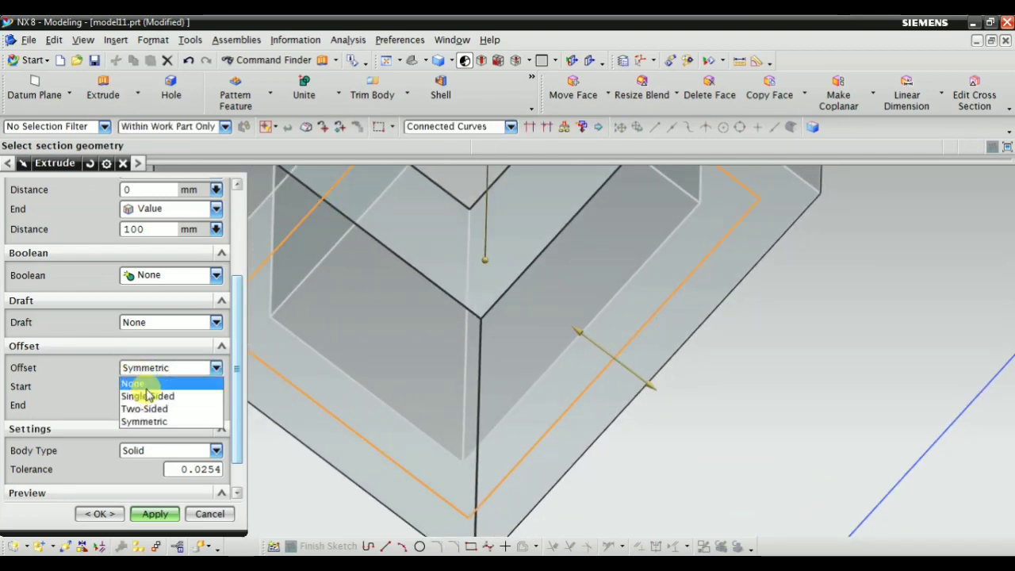
click(141, 381)
scroll(528, 410, up, 3)
mouse_move(528, 410)
middle_down()
mouse_move(497, 347)
mouse_move(503, 406)
mouse_move(599, 403)
mouse_move(594, 457)
mouse_move(595, 438)
middle_up()
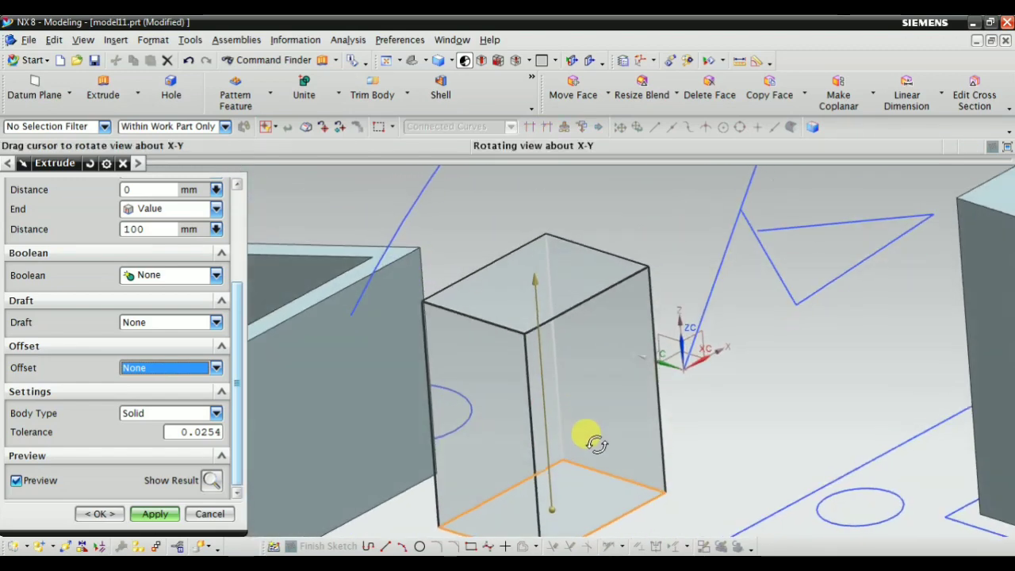
Step: Give the box extrusion a 14 mm single-sided offset
click(167, 367)
click(148, 394)
mouse_move(445, 373)
middle_down()
mouse_move(534, 328)
mouse_move(524, 458)
mouse_move(528, 389)
middle_up()
scroll(528, 390, down, 3)
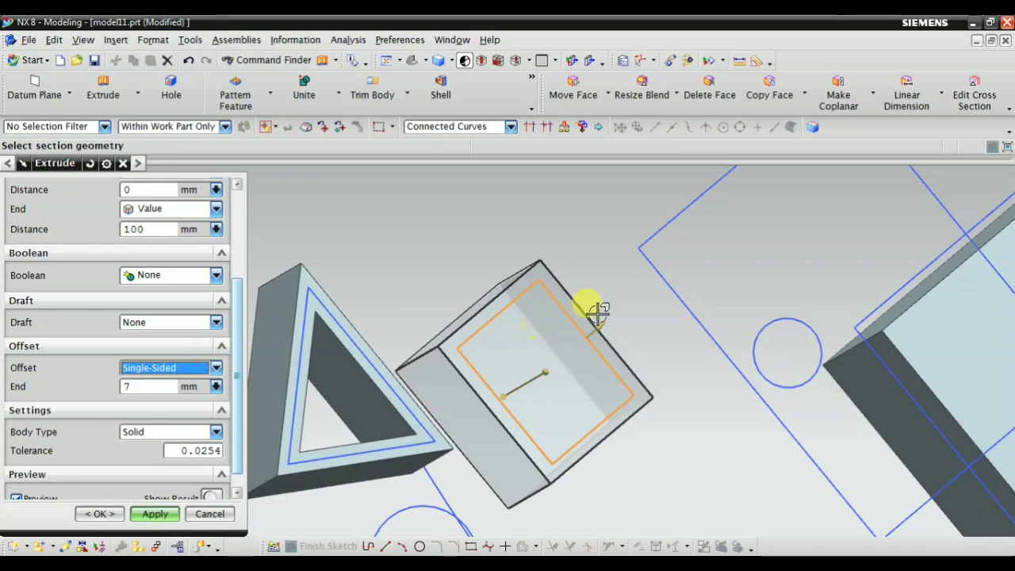
mouse_move(601, 336)
mouse_down()
mouse_move(588, 347)
mouse_move(600, 329)
mouse_move(616, 329)
mouse_move(563, 369)
mouse_up()
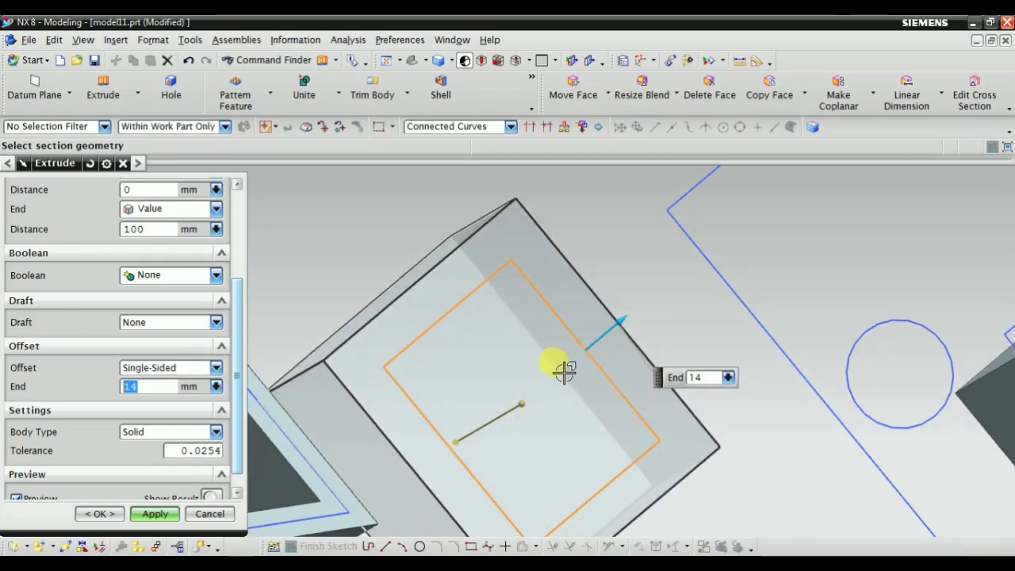
mouse_move(563, 370)
middle_down()
mouse_move(387, 381)
mouse_move(358, 476)
middle_up()
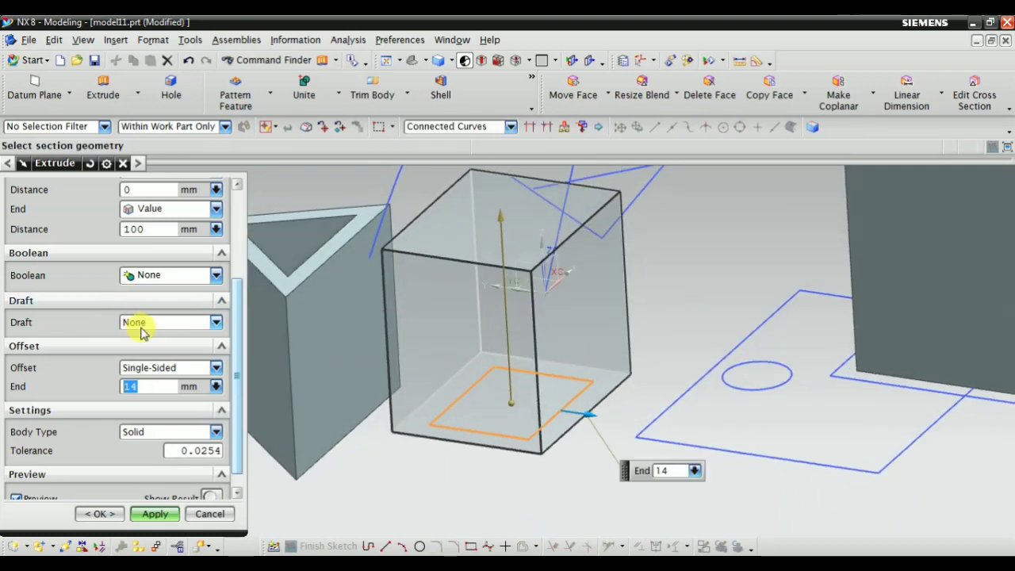
Step: Add a From Start Limit draft, tapering the box at -22°
click(199, 322)
click(142, 351)
mouse_move(254, 381)
middle_down()
mouse_move(494, 469)
mouse_move(508, 305)
mouse_move(487, 363)
mouse_move(516, 413)
middle_up()
scroll(524, 421, up, 2)
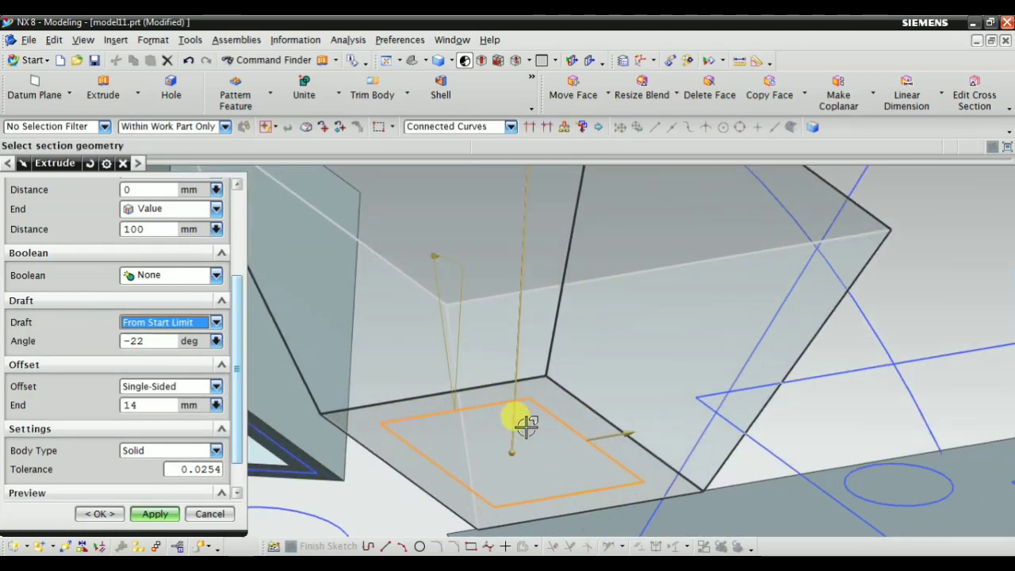
scroll(459, 357, down, 3)
mouse_move(458, 357)
middle_down()
mouse_move(482, 389)
mouse_move(476, 426)
mouse_move(535, 317)
middle_up()
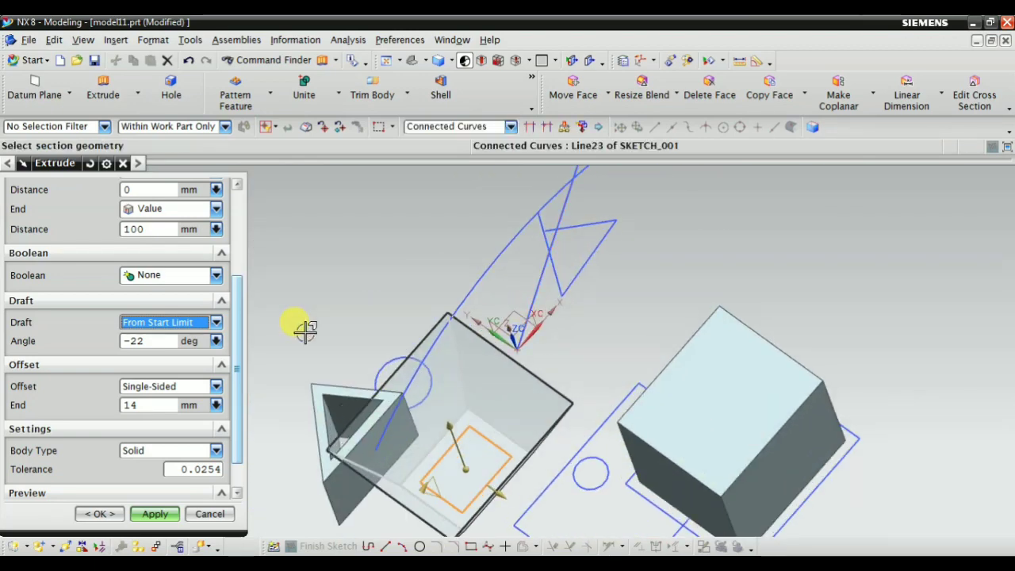
scroll(243, 371, down, 2)
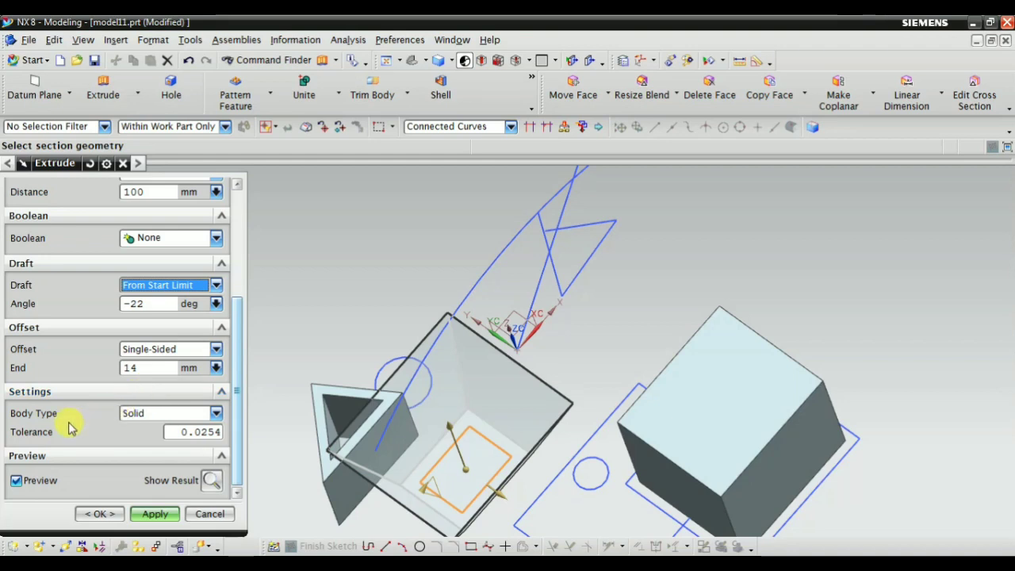
Step: Switch the body type to Sheet and then back to Solid
click(145, 418)
click(140, 444)
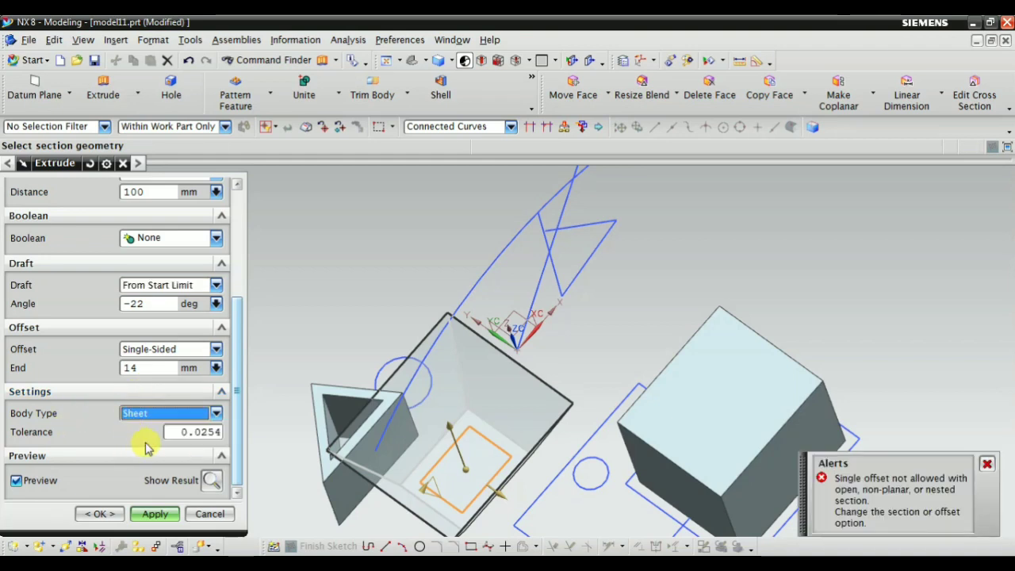
click(157, 414)
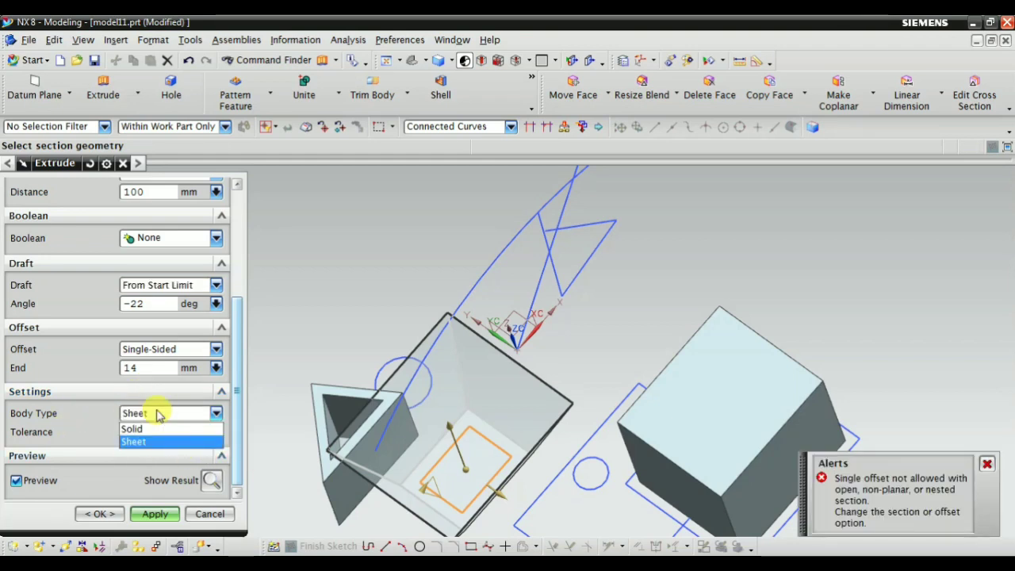
click(141, 429)
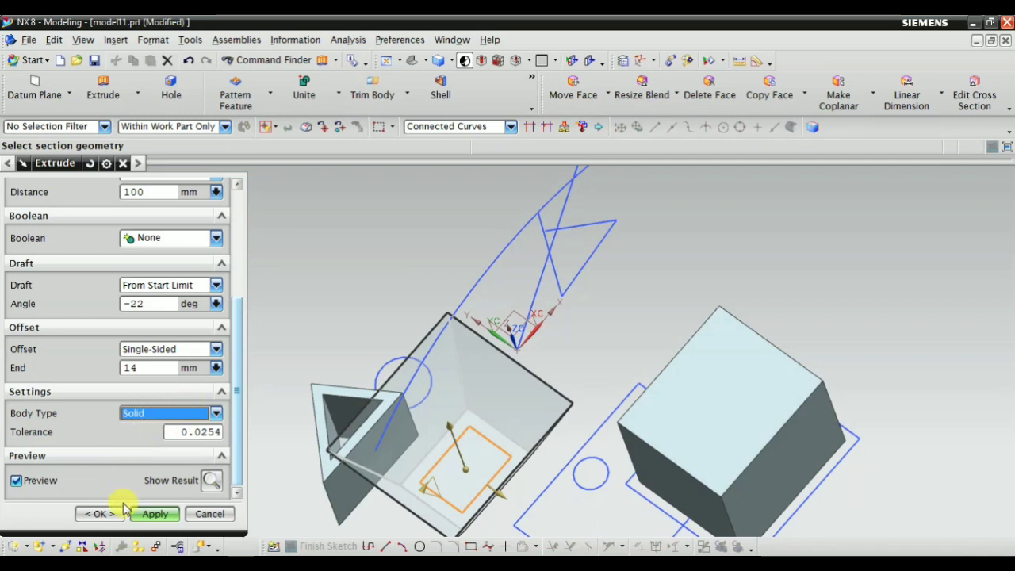
scroll(190, 317, up, 5)
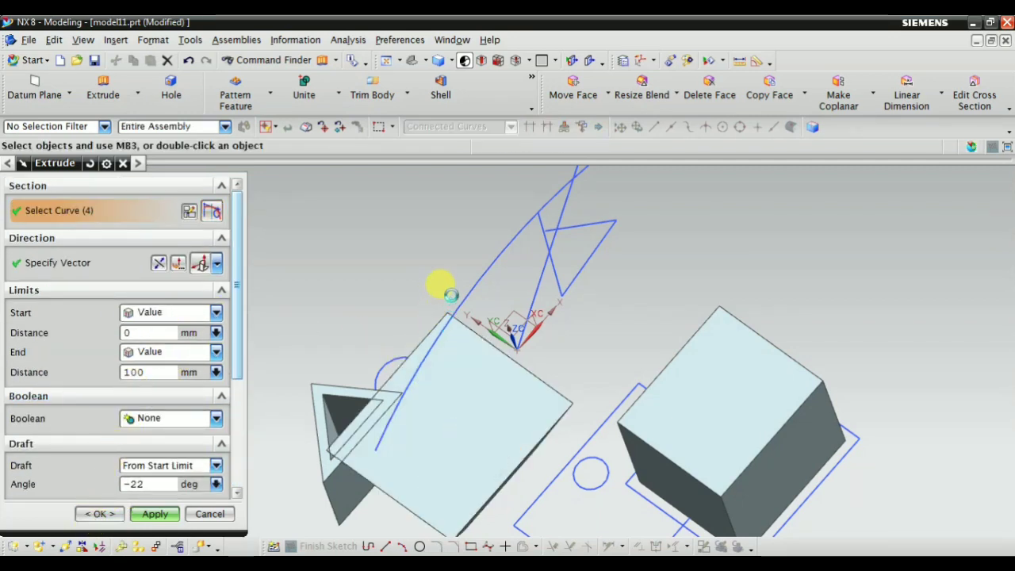
Step: Accept the tapered extrusion and cancel the accidentally started sketch
middle_click(441, 283)
key(s)
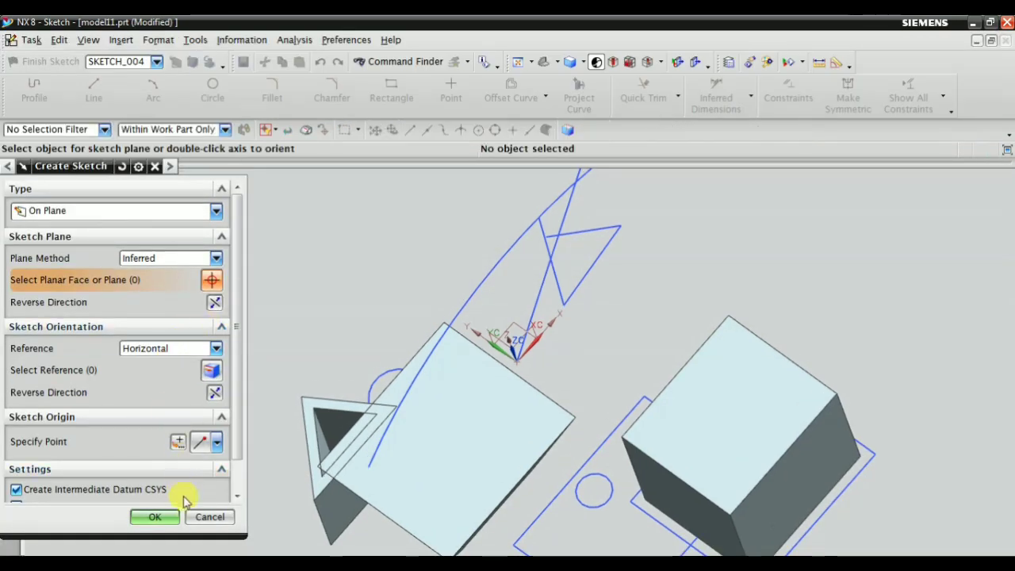
middle_click(193, 494)
key(ctrl+q)
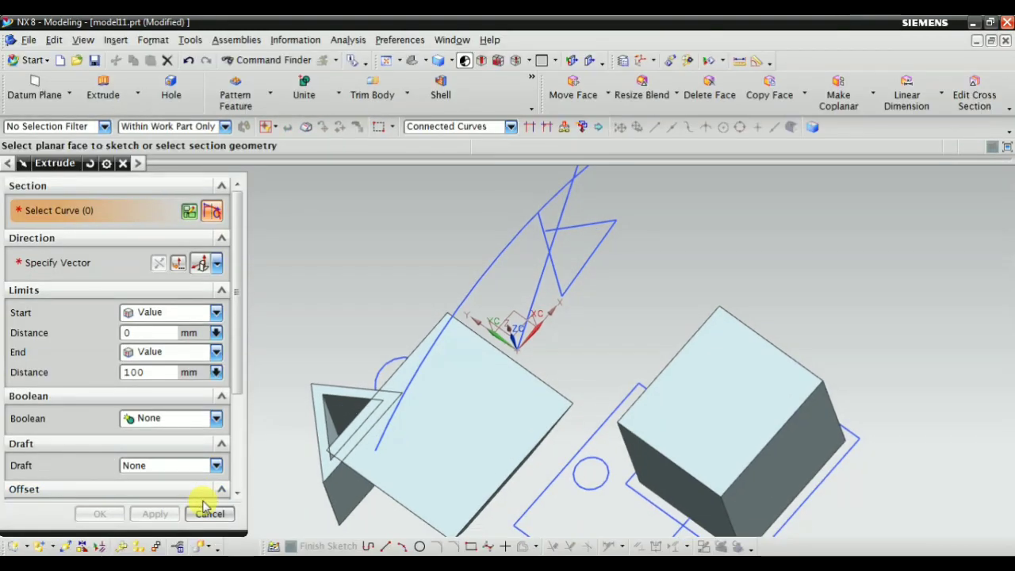
click(210, 512)
Step: Orbit around the finished tapered solid, then start a fresh extrusion
mouse_move(367, 304)
middle_down()
mouse_move(330, 344)
mouse_move(389, 355)
middle_up()
scroll(367, 421, up, 3)
mouse_move(367, 421)
middle_down()
mouse_move(462, 319)
mouse_move(377, 394)
mouse_move(392, 347)
mouse_move(424, 385)
mouse_move(423, 376)
middle_up()
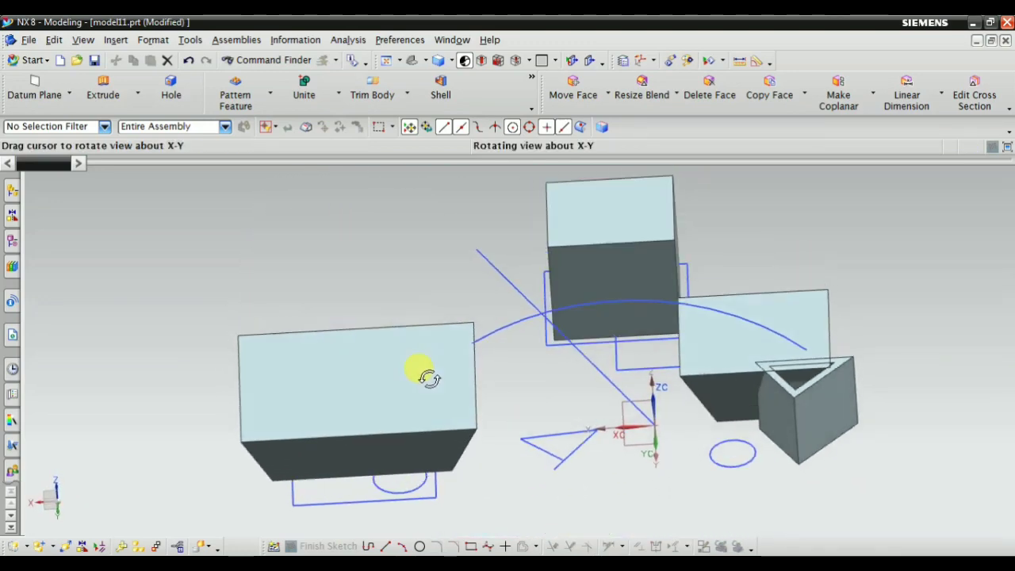
scroll(558, 450, up, 3)
scroll(558, 450, down, 2)
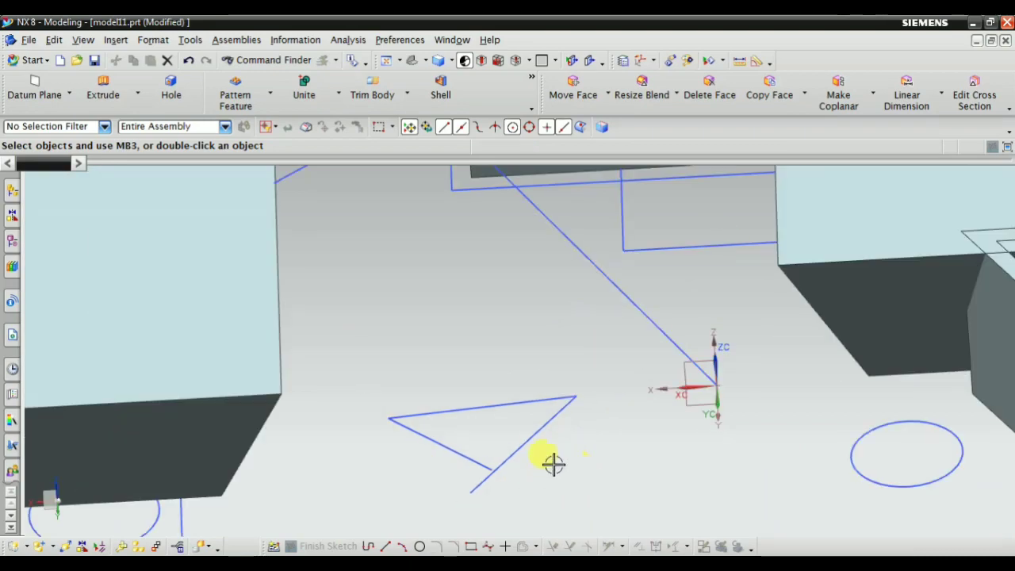
scroll(553, 464, down, 3)
scroll(408, 336, up, 1)
mouse_move(476, 317)
middle_down()
mouse_move(507, 337)
mouse_move(494, 325)
mouse_move(494, 254)
middle_up()
scroll(500, 230, up, 2)
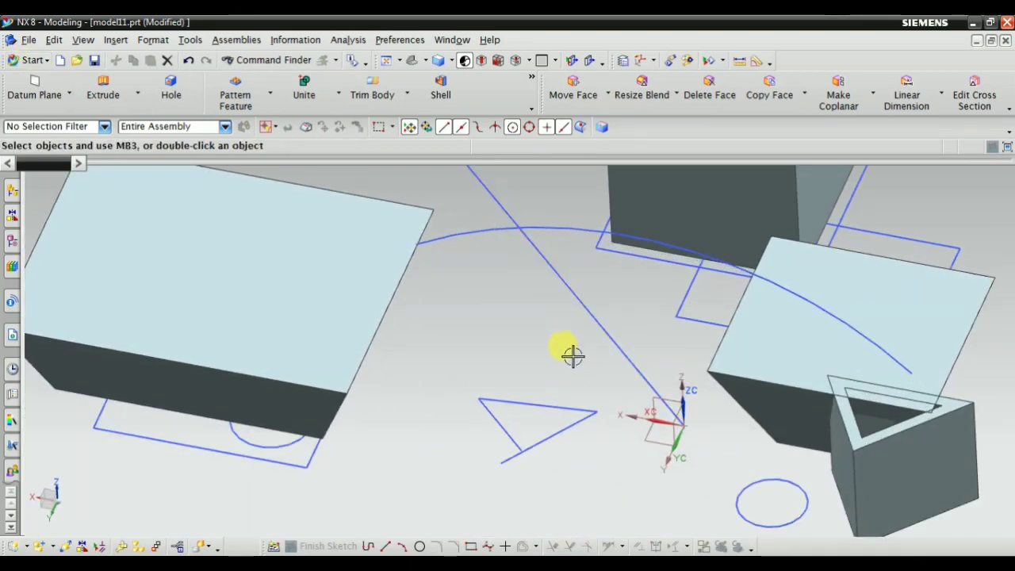
click(102, 88)
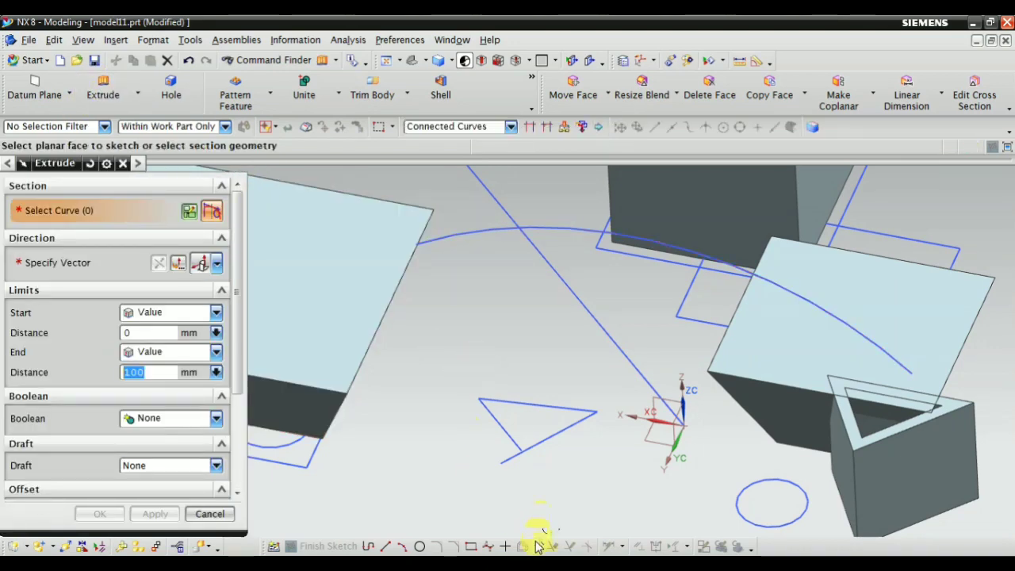
Step: Select the triangle sketch curves as the extrusion section
scroll(530, 513, up, 3)
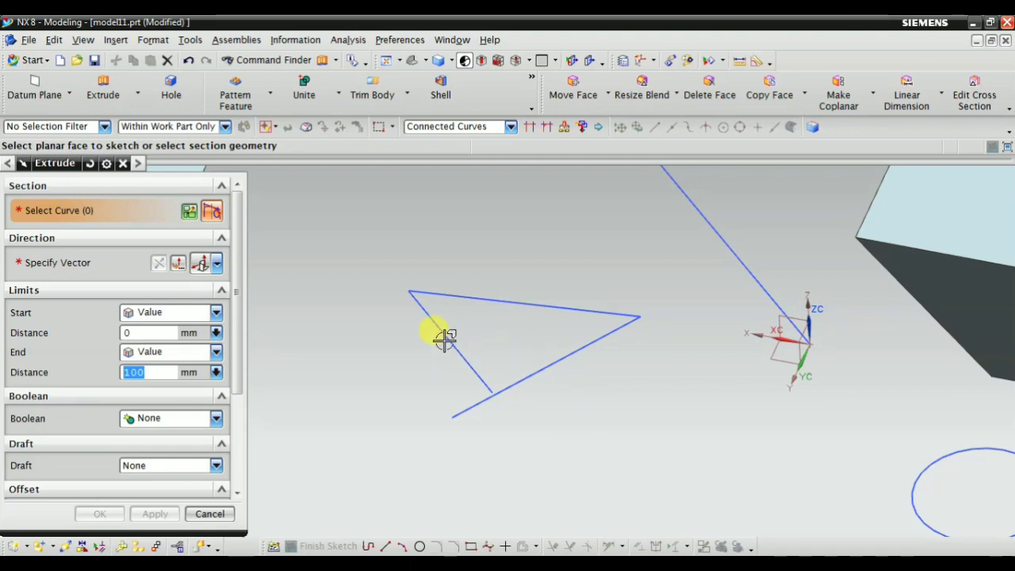
scroll(495, 423, up, 3)
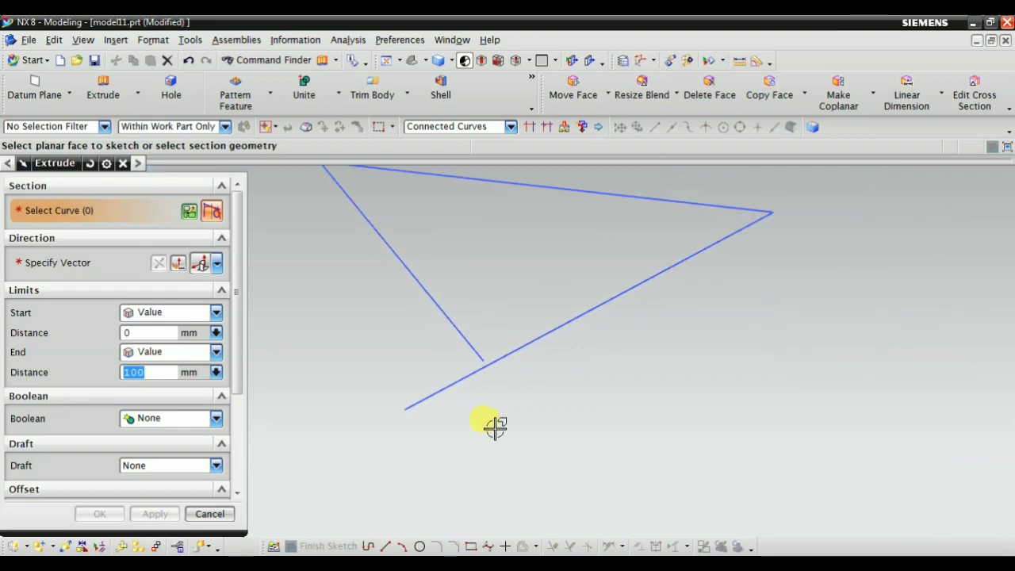
scroll(495, 452, down, 3)
click(504, 330)
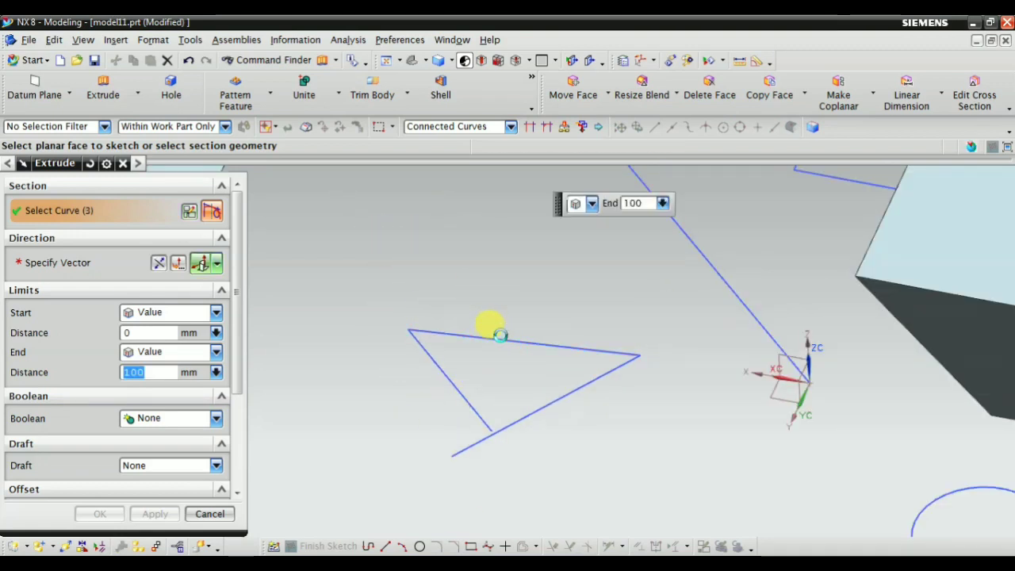
scroll(495, 454, up, 3)
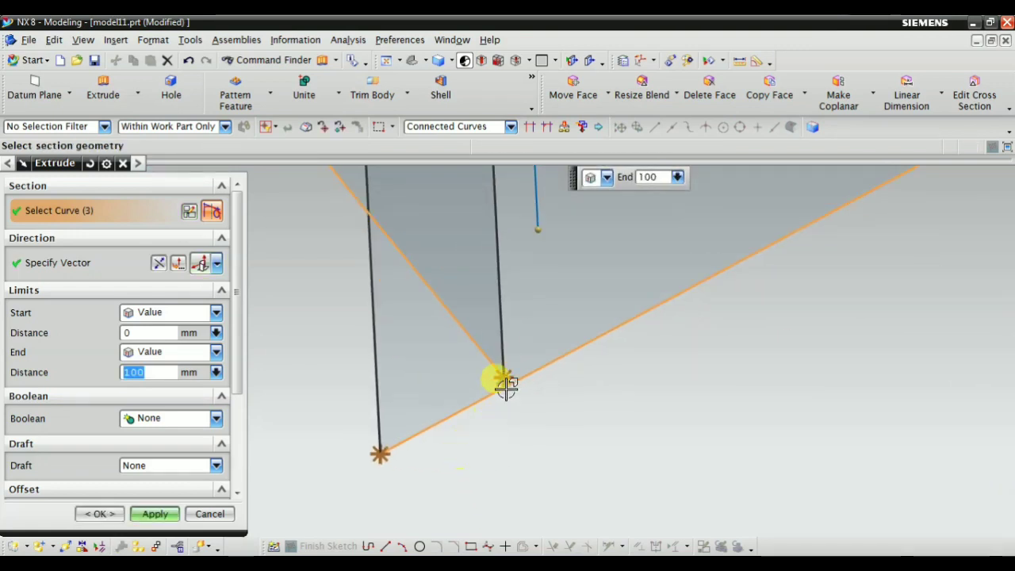
scroll(508, 385, up, 2)
scroll(512, 353, down, 2)
scroll(510, 394, down, 2)
scroll(514, 389, up, 1)
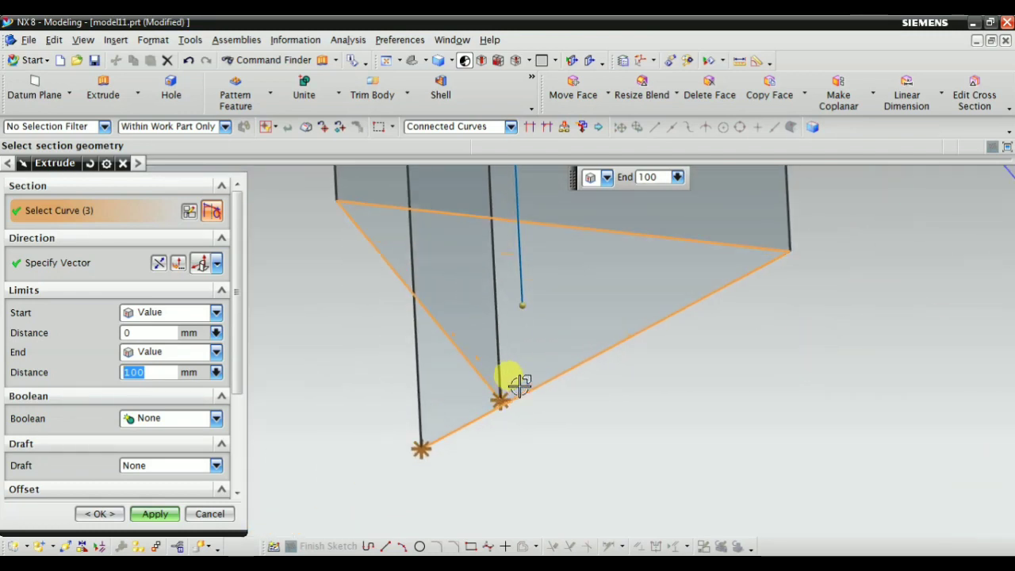
scroll(499, 393, up, 2)
scroll(490, 406, up, 1)
scroll(500, 401, down, 1)
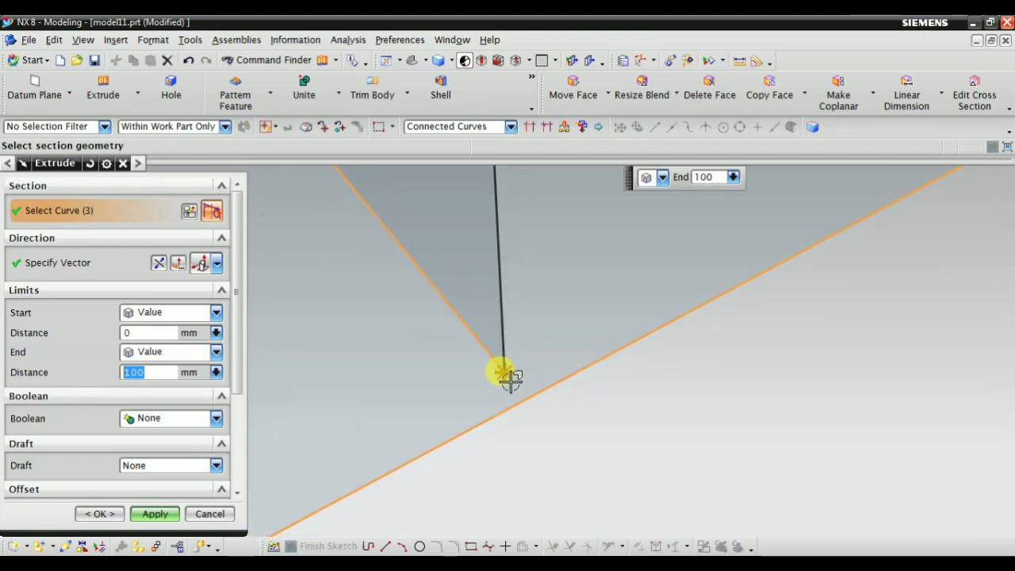
scroll(524, 377, down, 2)
scroll(531, 410, down, 2)
scroll(511, 416, up, 2)
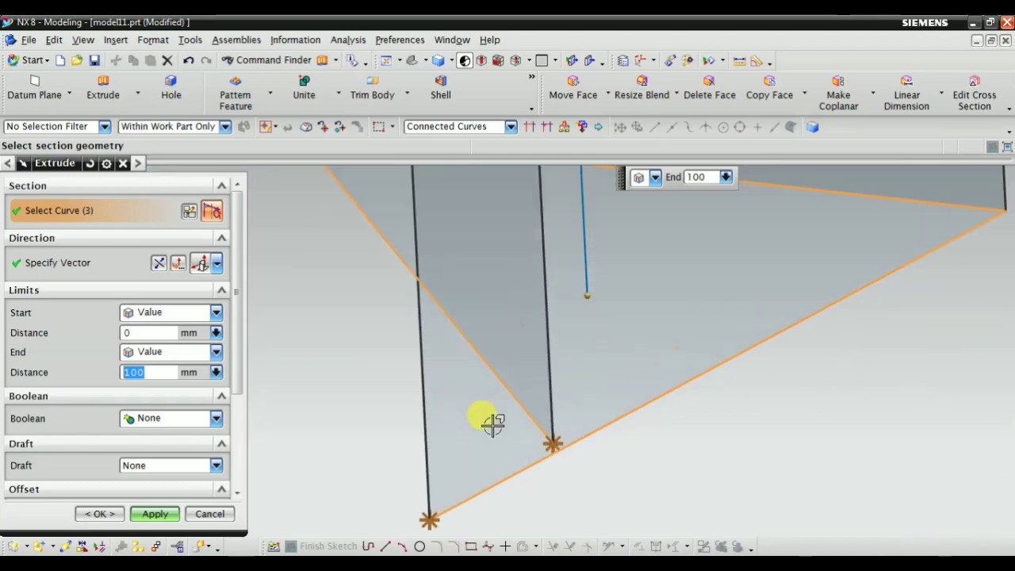
scroll(548, 452, up, 1)
scroll(540, 460, down, 2)
scroll(525, 444, down, 1)
scroll(158, 436, down, 3)
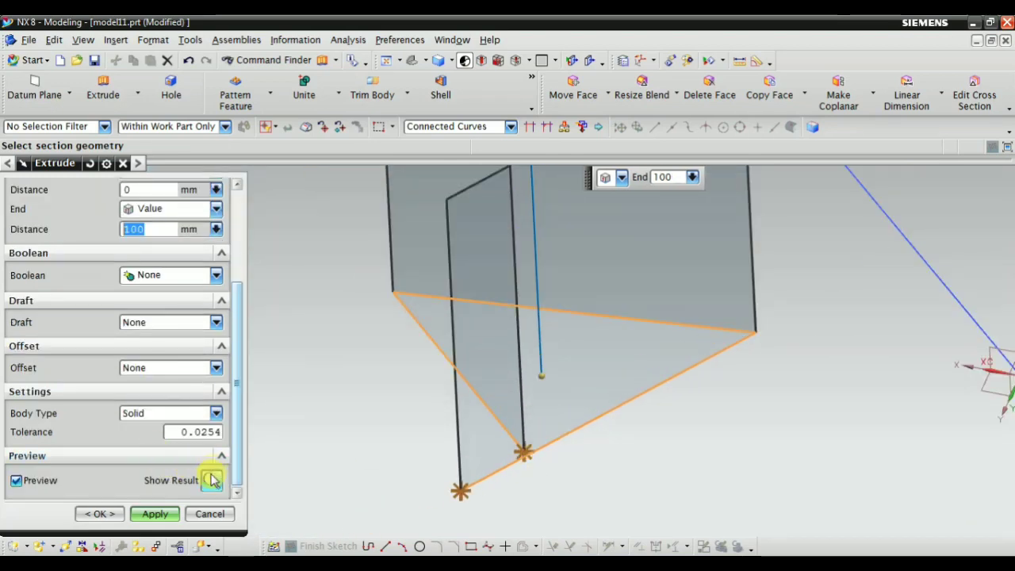
Step: Toggle the result preview to inspect the 100 mm triangle prism from different angles
click(212, 481)
mouse_move(523, 444)
middle_down()
mouse_move(548, 437)
mouse_move(559, 496)
mouse_move(553, 468)
middle_up()
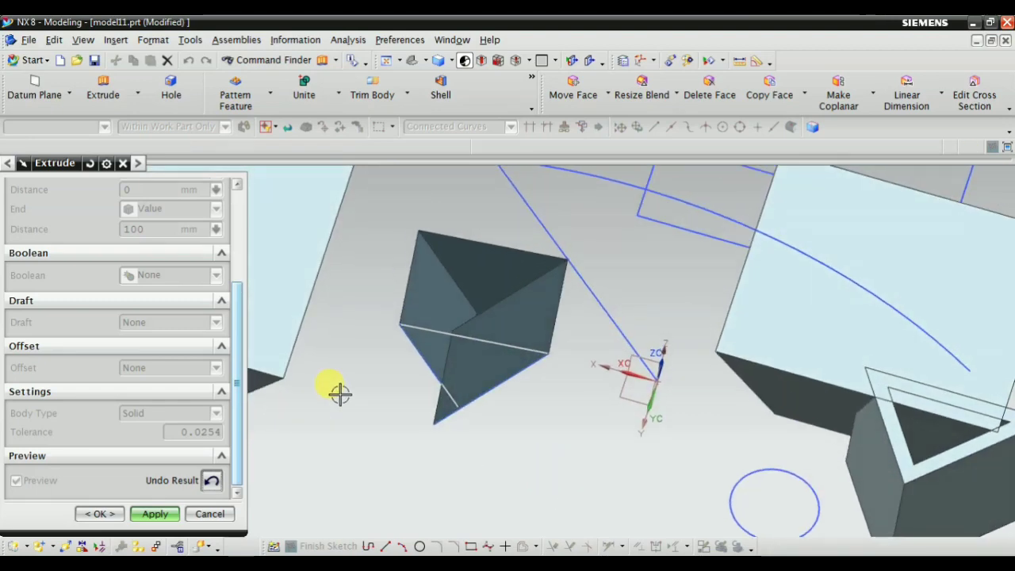
click(213, 484)
mouse_move(497, 410)
middle_down()
mouse_move(487, 340)
mouse_move(410, 342)
mouse_move(407, 374)
mouse_move(419, 362)
mouse_move(389, 374)
mouse_move(422, 376)
mouse_move(404, 331)
mouse_move(465, 356)
middle_up()
scroll(403, 331, up, 3)
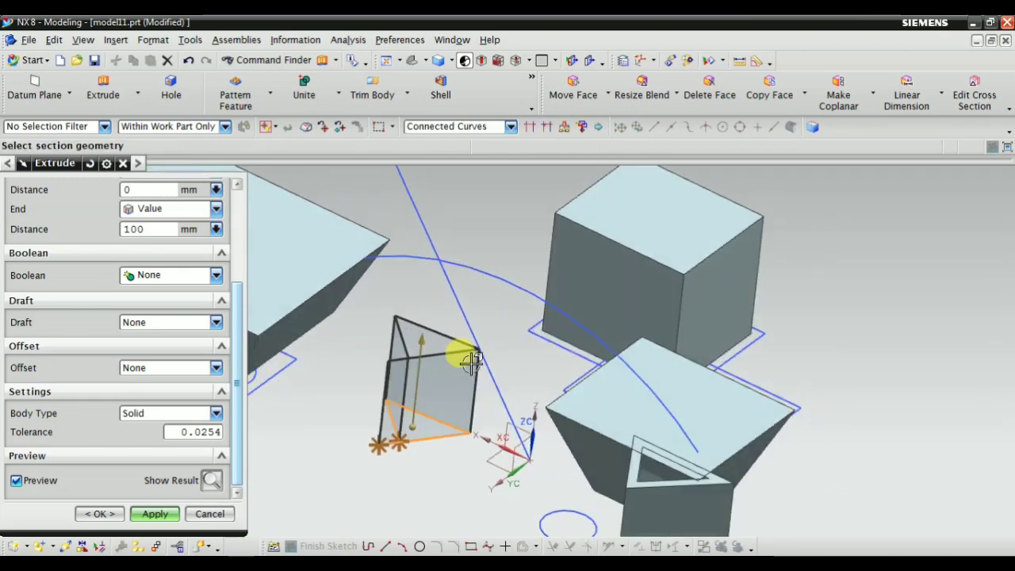
scroll(465, 356, down, 3)
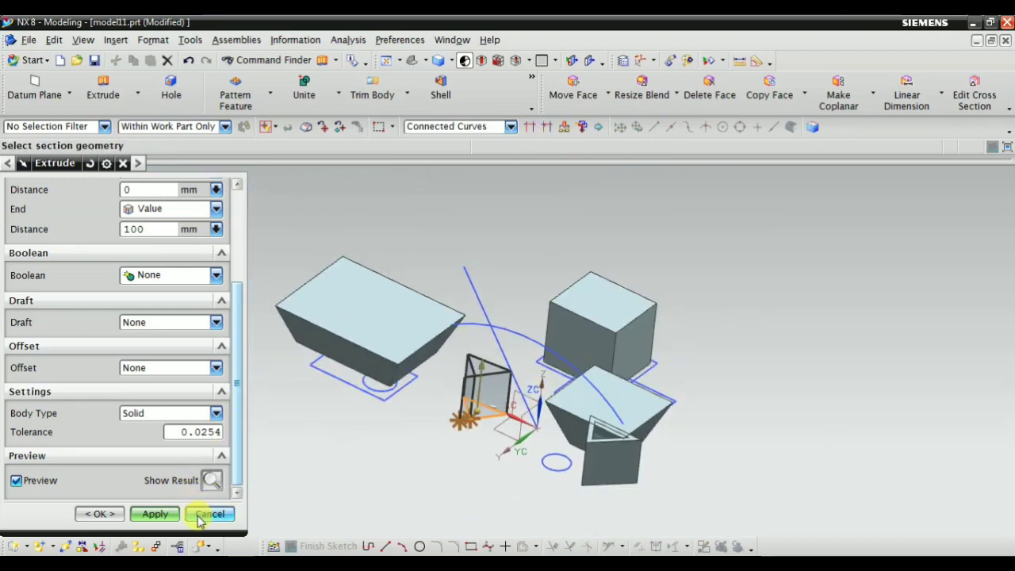
Step: Cancel the triangle extrusion and display the model history in the Part Navigator
scroll(190, 429, up, 3)
scroll(185, 386, up, 3)
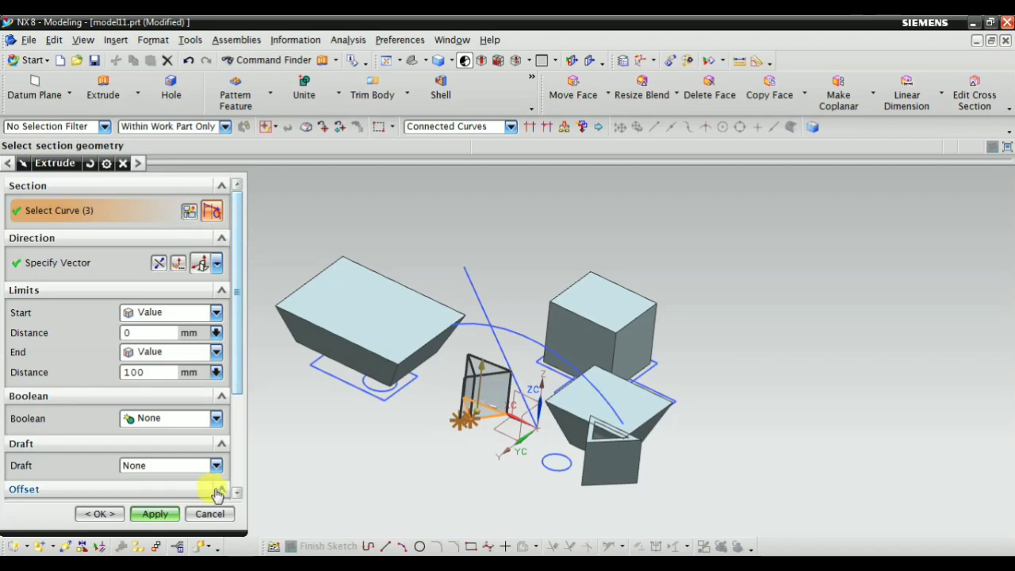
click(210, 514)
scroll(489, 280, down, 2)
click(10, 242)
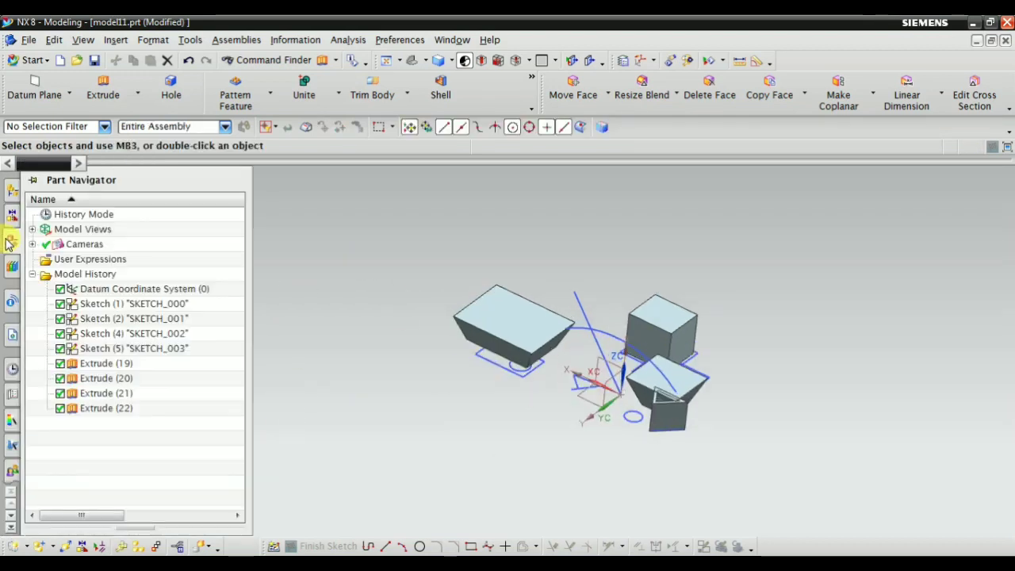
Step: Delete all features from Sketch (1) through Extrude (22) in the Part Navigator
scroll(585, 351, up, 1)
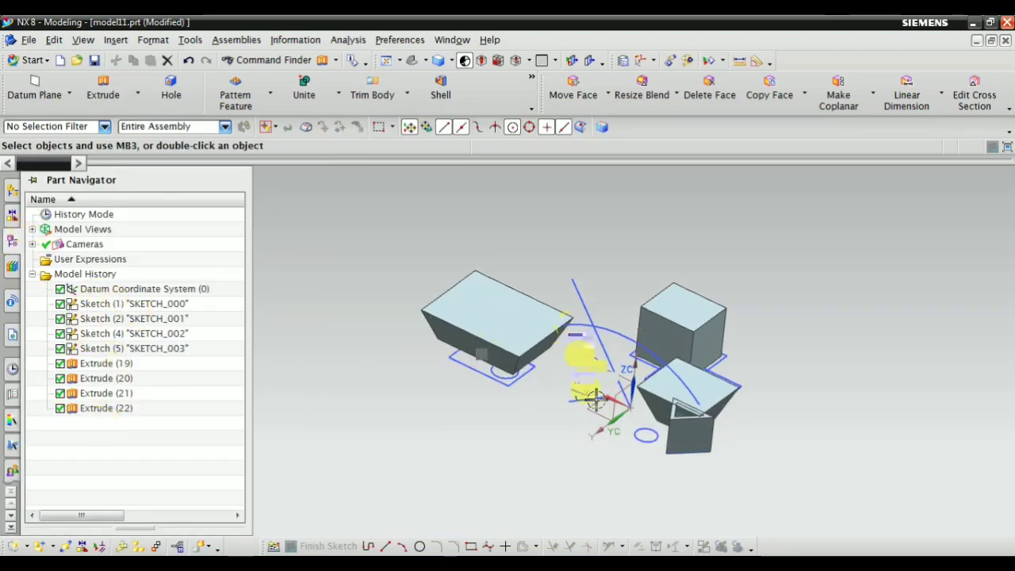
mouse_move(585, 352)
middle_down()
mouse_move(481, 408)
mouse_move(487, 363)
mouse_move(520, 424)
mouse_move(582, 389)
middle_up()
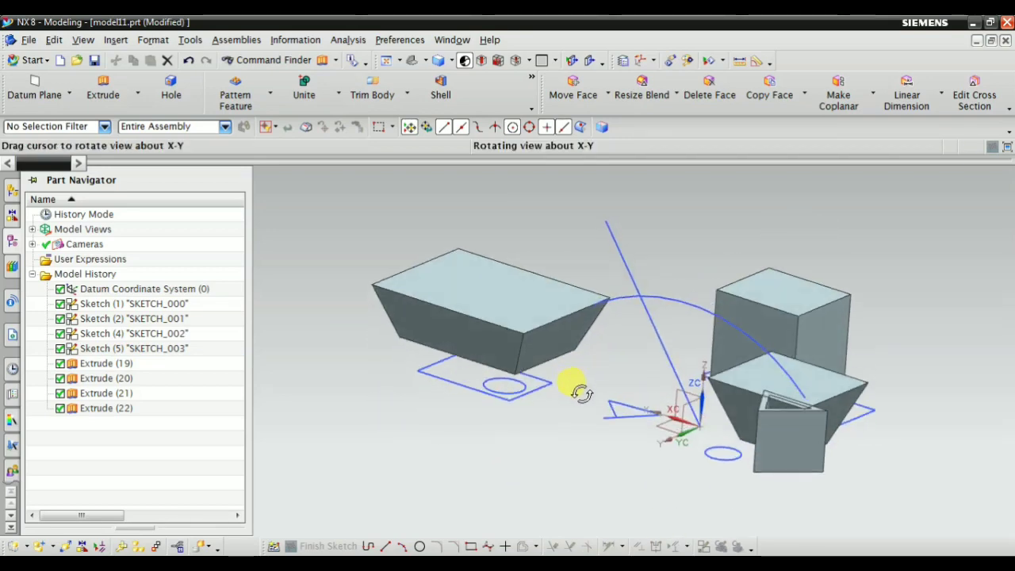
click(101, 305)
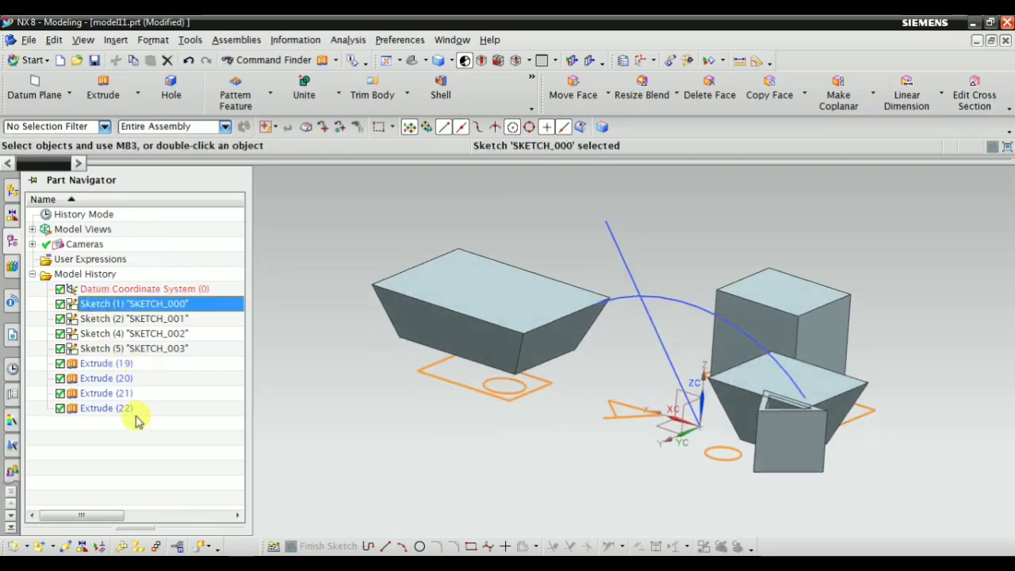
shift+click(103, 408)
right_click(111, 406)
click(128, 354)
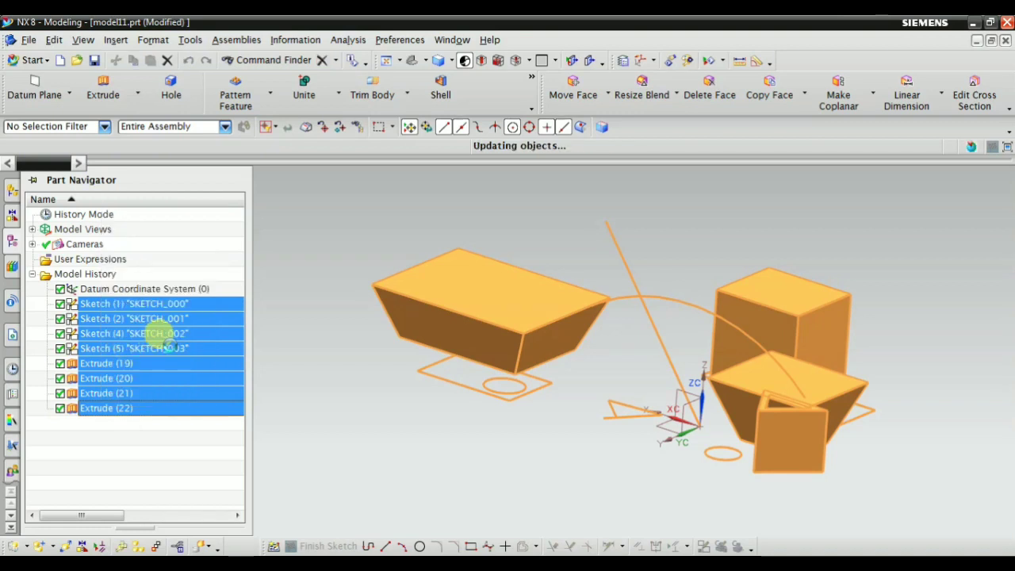
Step: Fit the view to the remaining datum coordinate system and reorient it
right_click(530, 238)
click(563, 265)
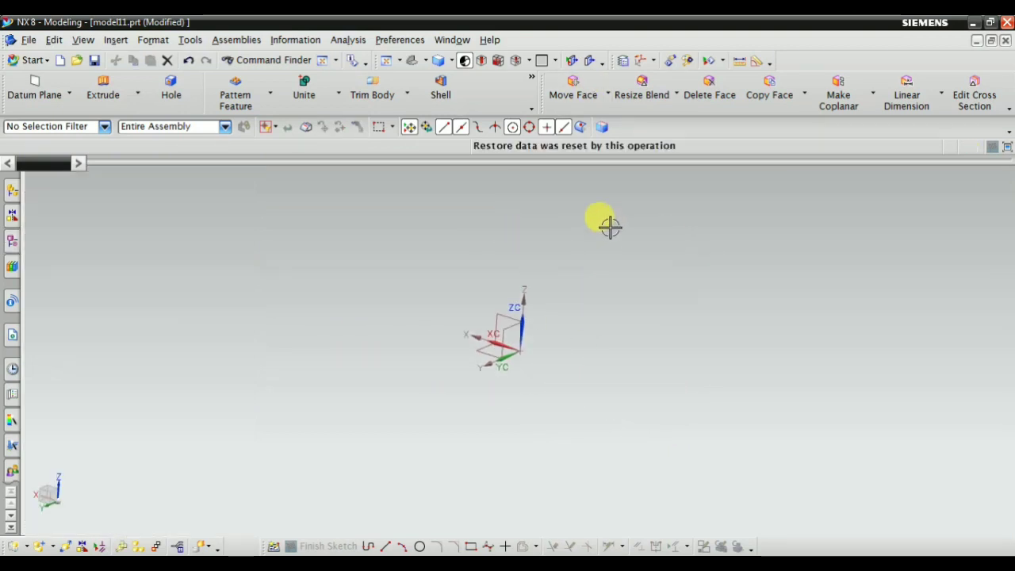
click(412, 61)
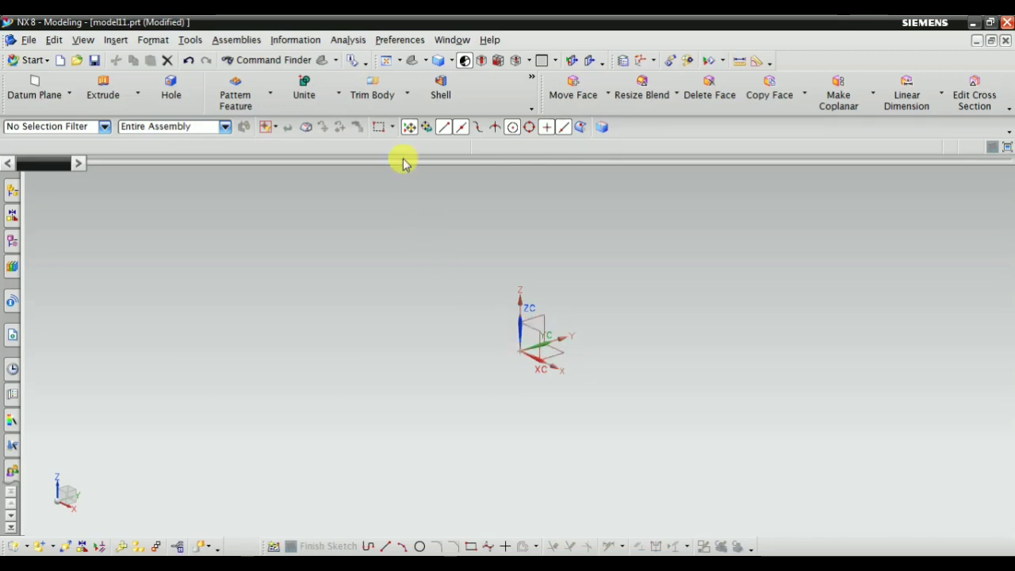
Step: Start a new extrusion with a new sketch on the XY datum plane
click(102, 93)
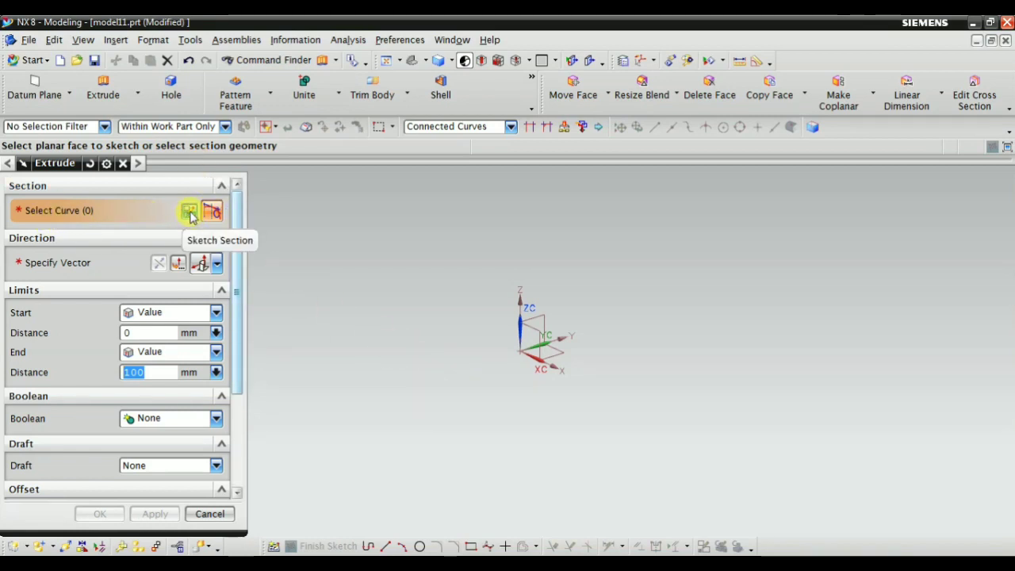
click(190, 212)
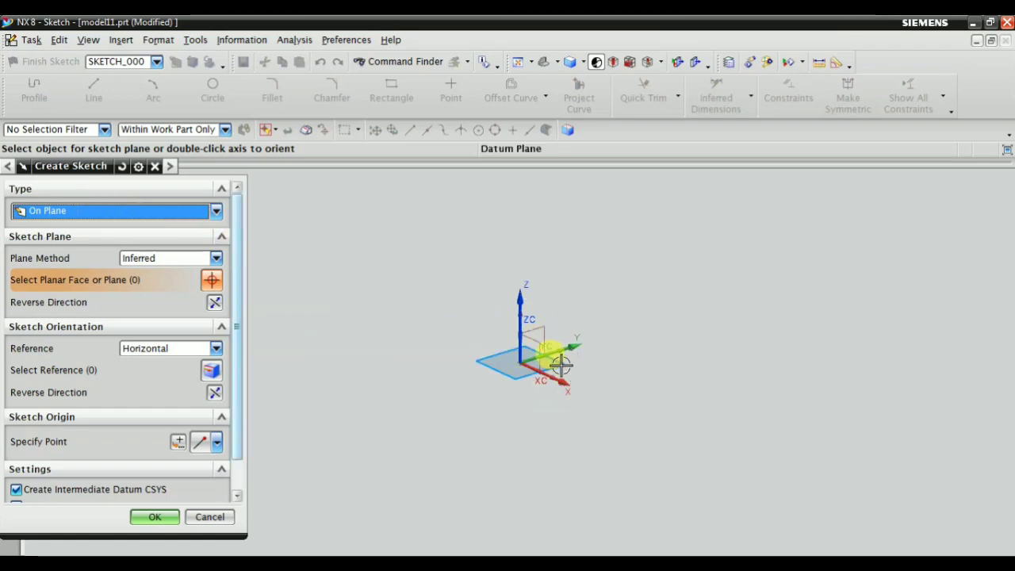
click(561, 364)
click(176, 533)
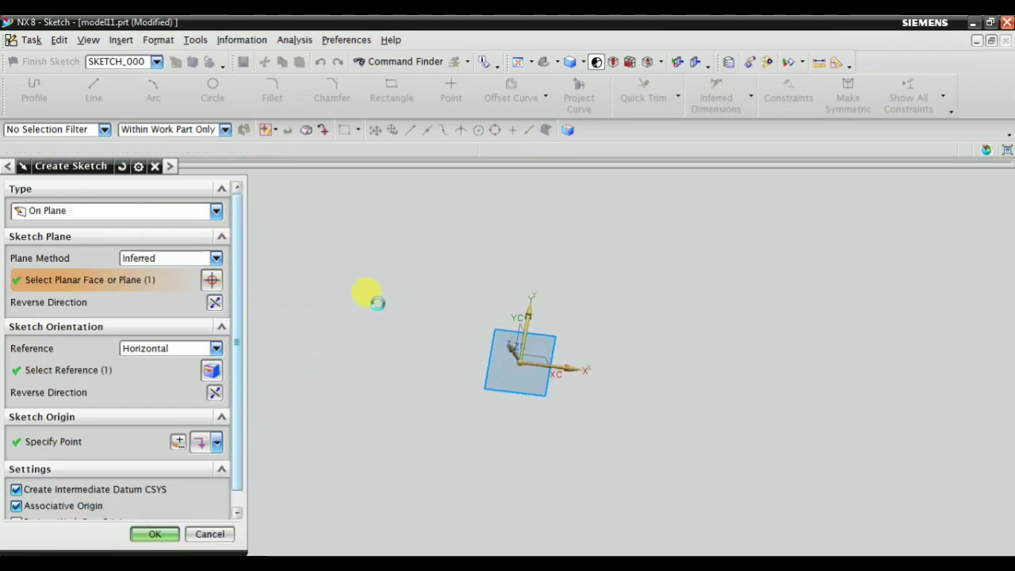
Step: Draw a 67.3 diameter circle and finish the sketch
click(208, 93)
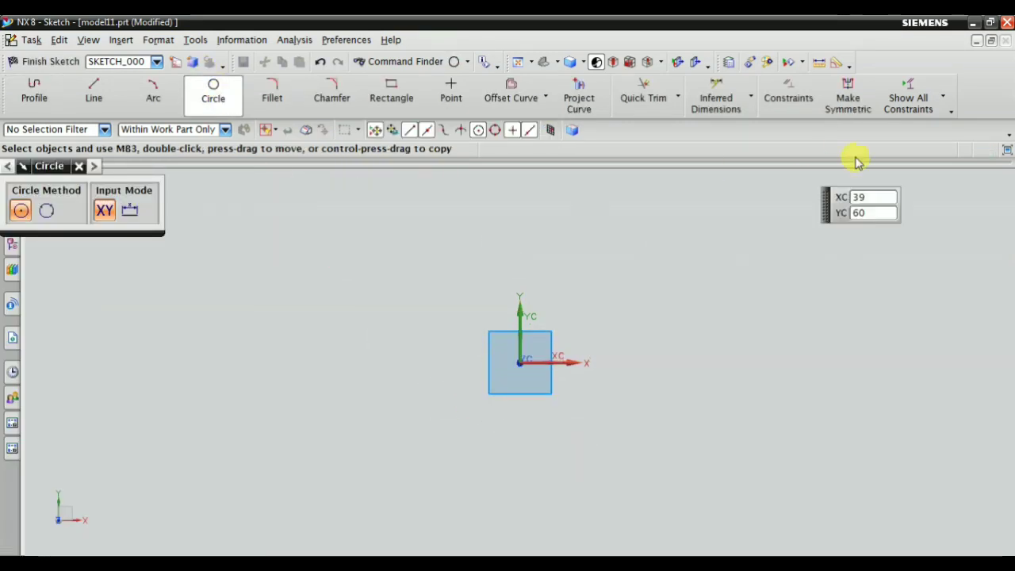
click(364, 311)
text(67.3)
key(Return)
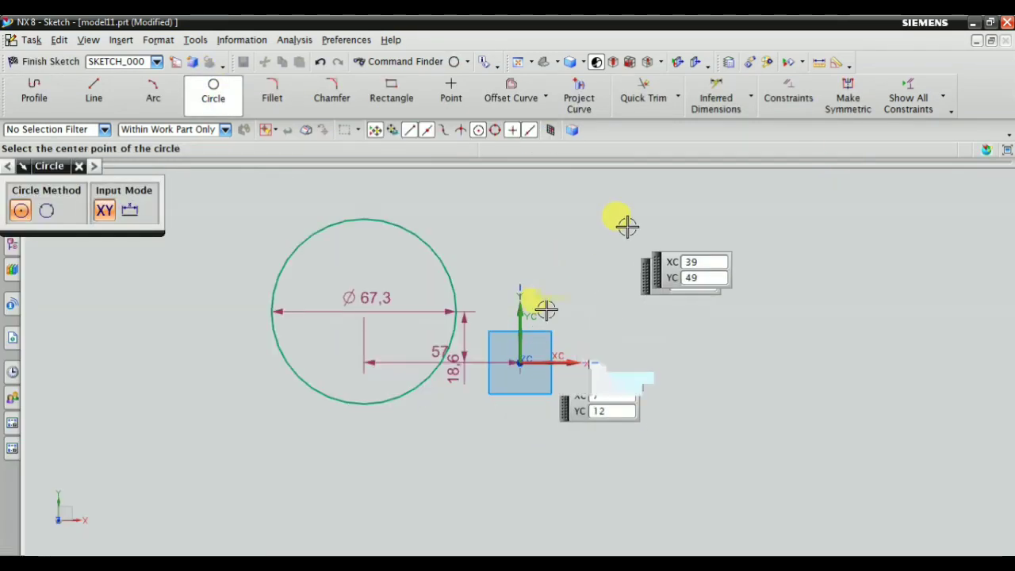
key(Escape)
click(56, 70)
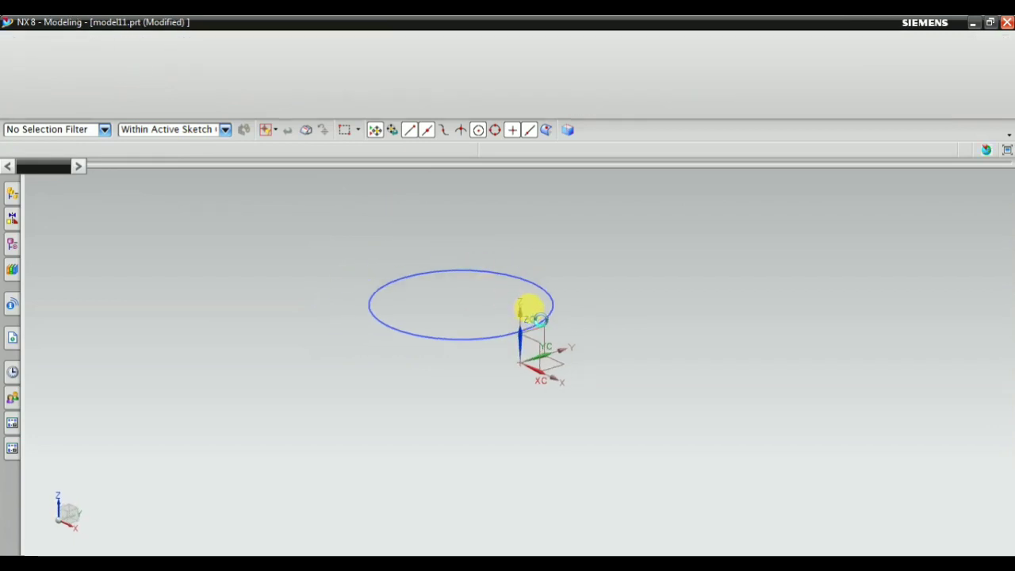
Step: Extrude the circle 100 mm into a solid cylinder and close the Extrude dialog
key(x)
scroll(504, 310, up, 4)
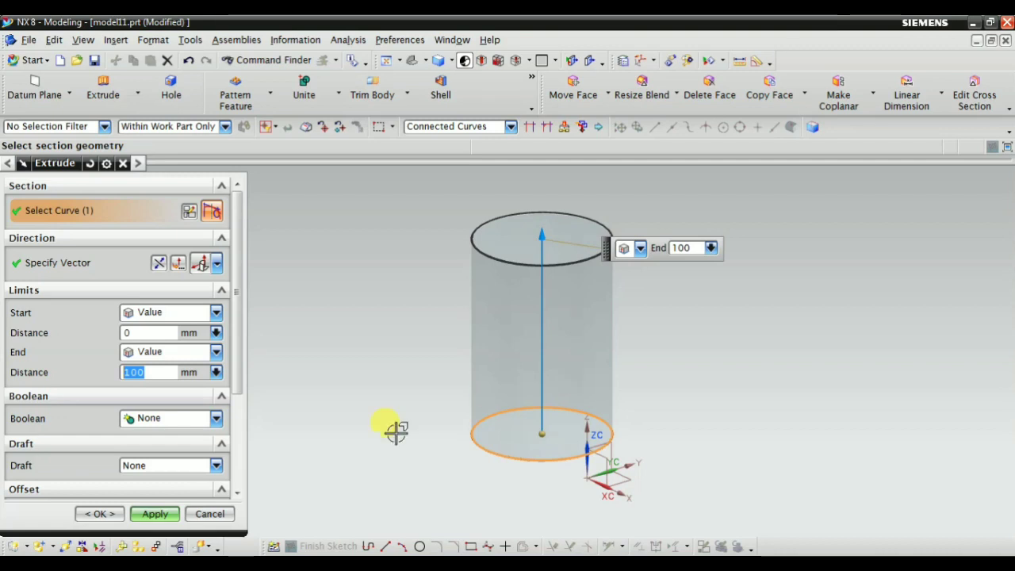
click(161, 516)
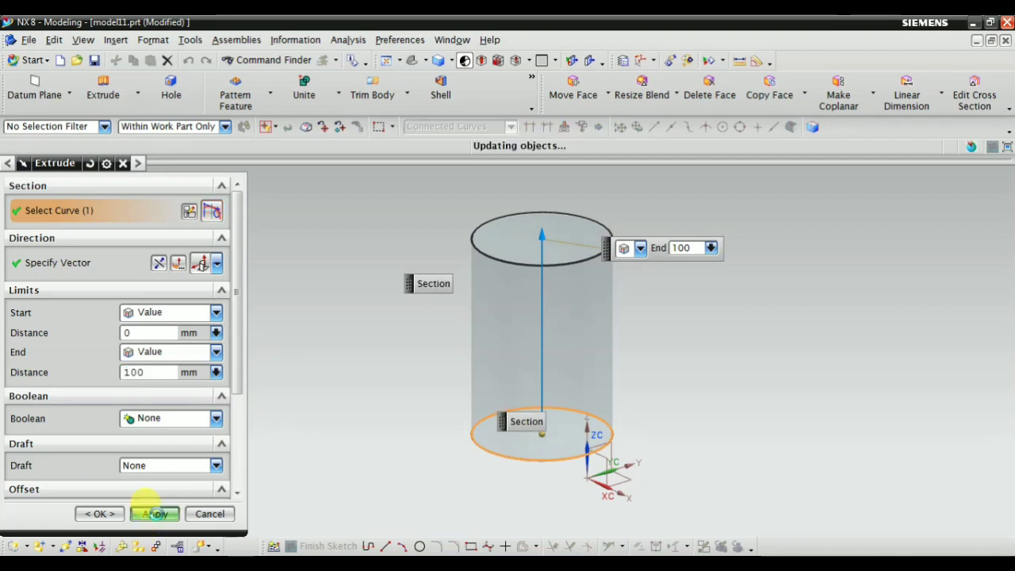
click(210, 514)
scroll(431, 370, down, 2)
scroll(405, 432, up, 2)
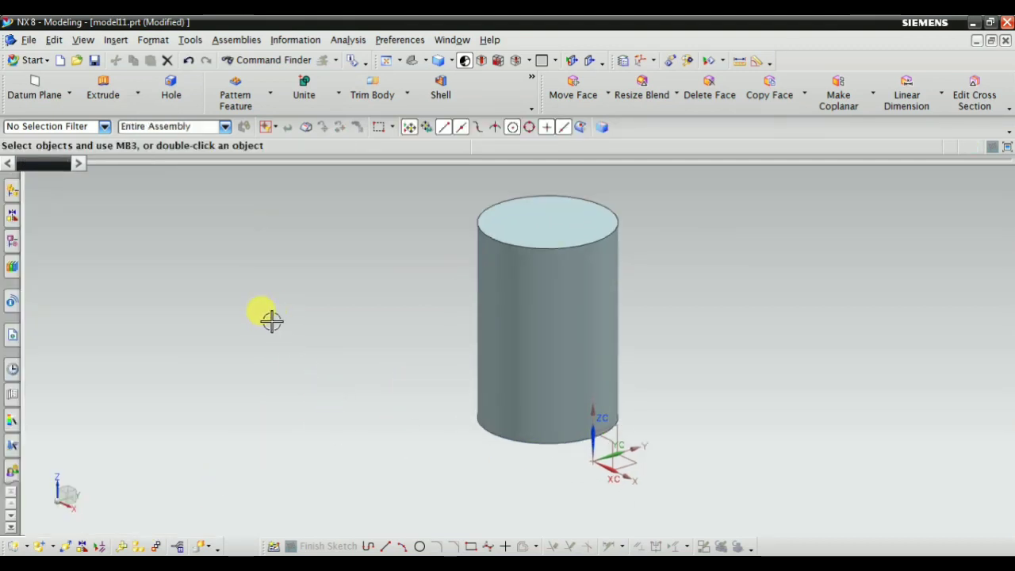
Step: Make the sketch of Extrude (1) external so it appears as its own feature
click(13, 242)
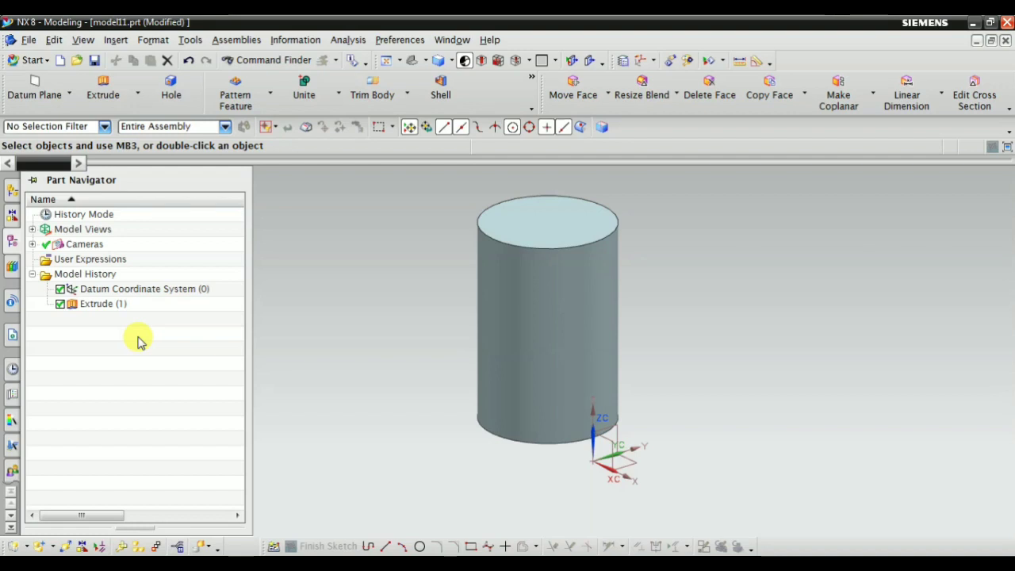
click(96, 306)
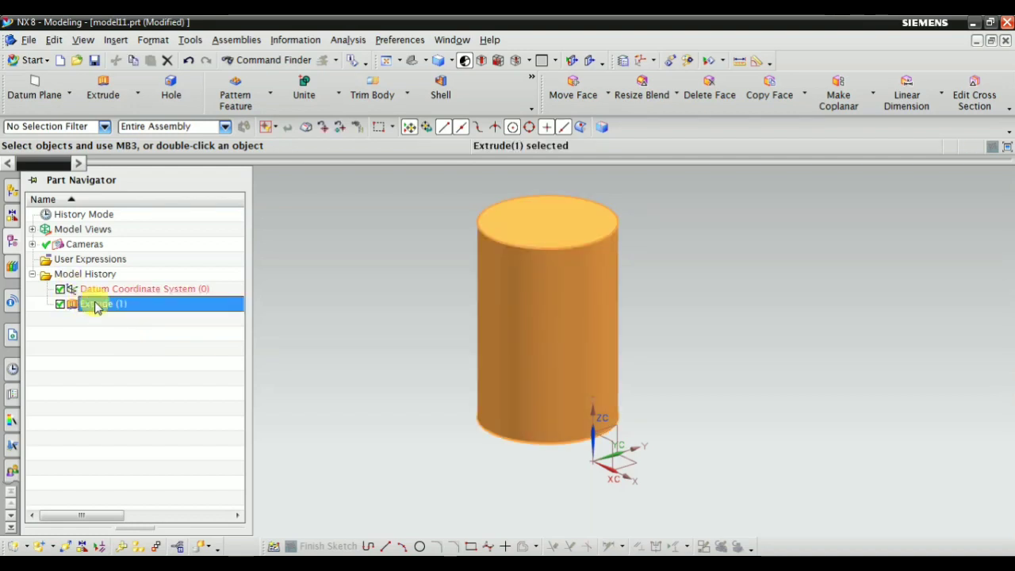
middle_drag(397, 369, 389, 399)
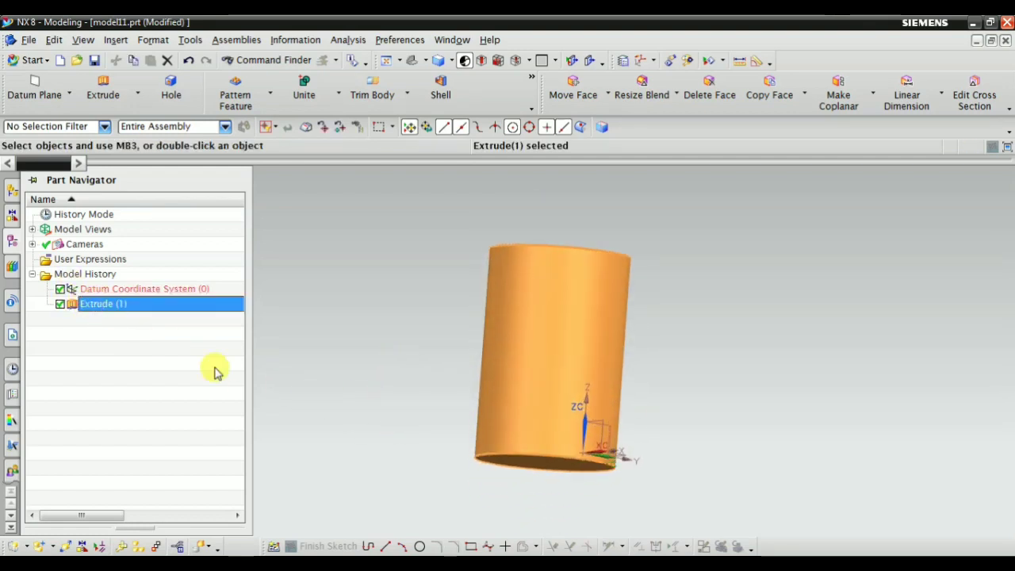
right_click(106, 311)
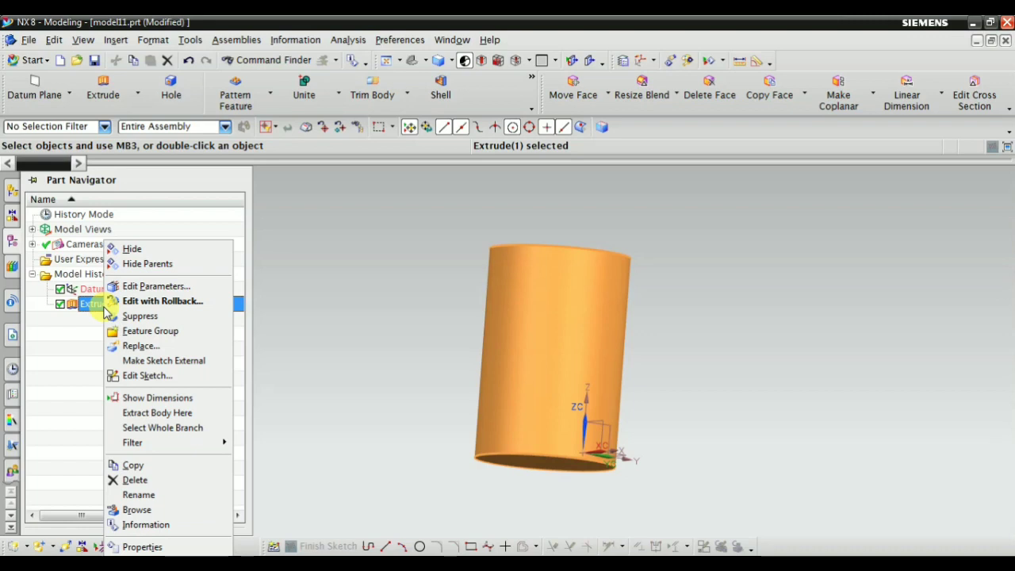
click(156, 361)
middle_drag(318, 376, 362, 333)
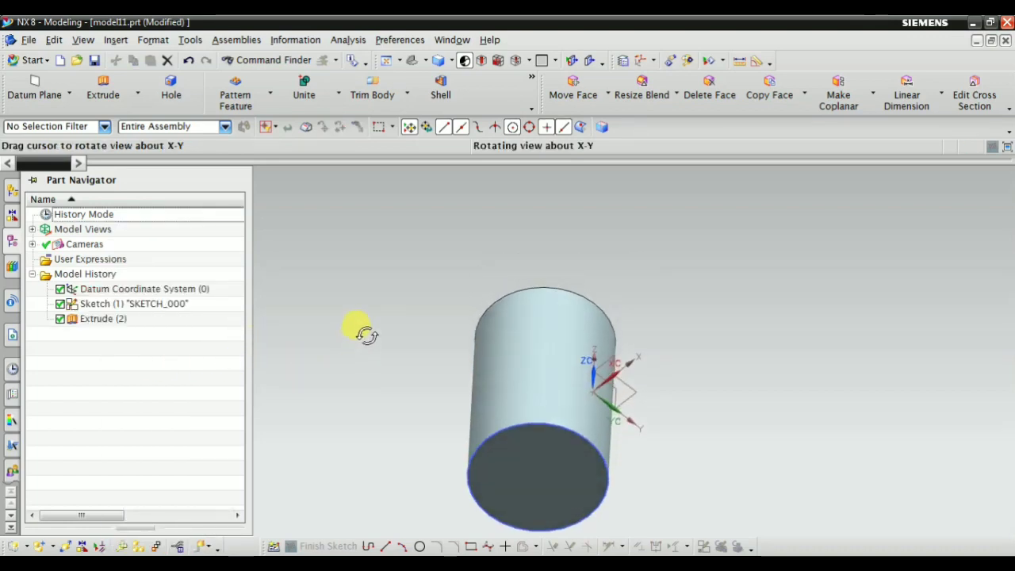
scroll(422, 419, down, 3)
scroll(503, 231, up, 4)
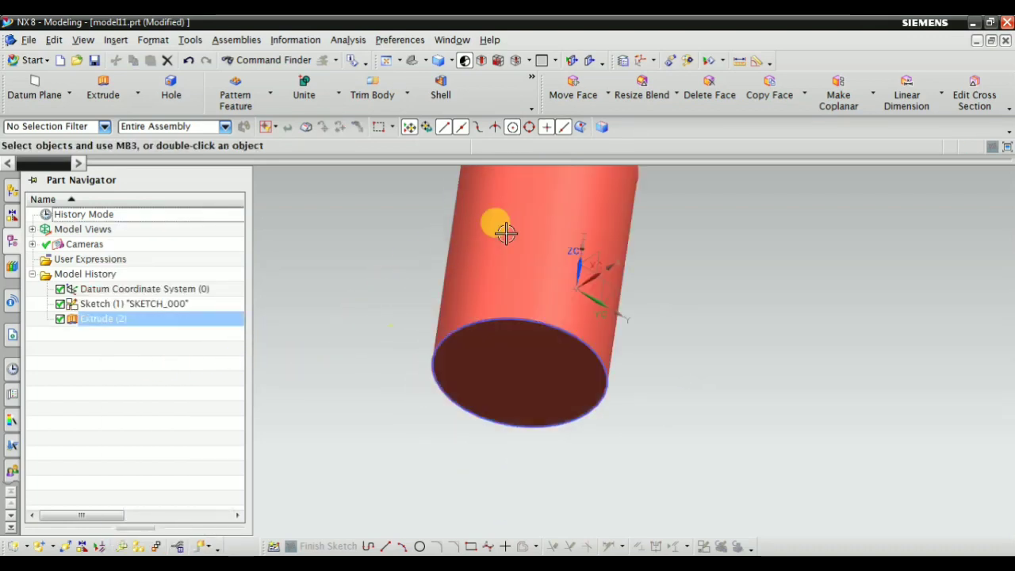
Step: Delete Extrude (2), then undo the deletion to restore the cylinder
click(105, 320)
right_click(99, 319)
click(147, 480)
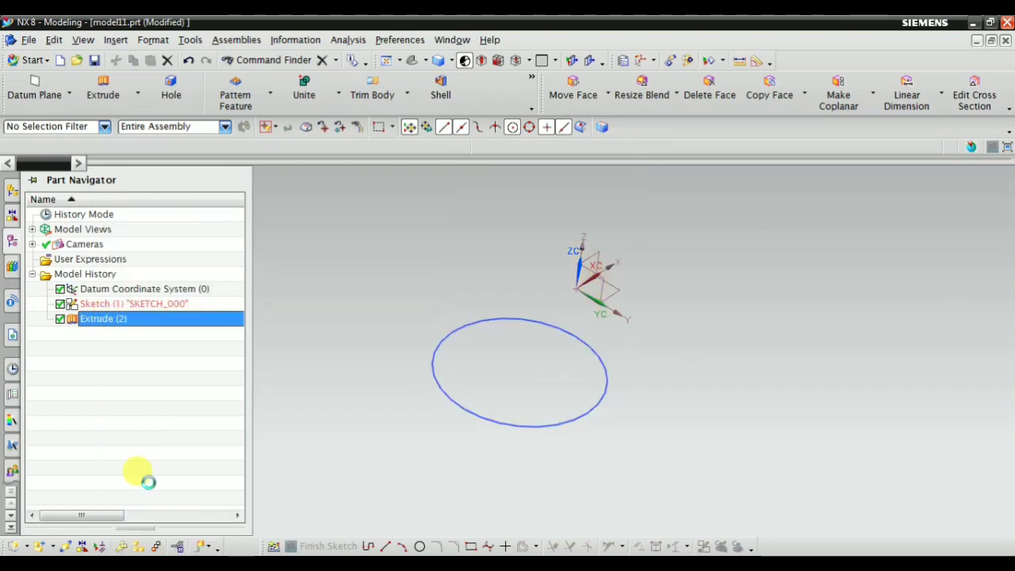
scroll(279, 365, down, 2)
click(134, 303)
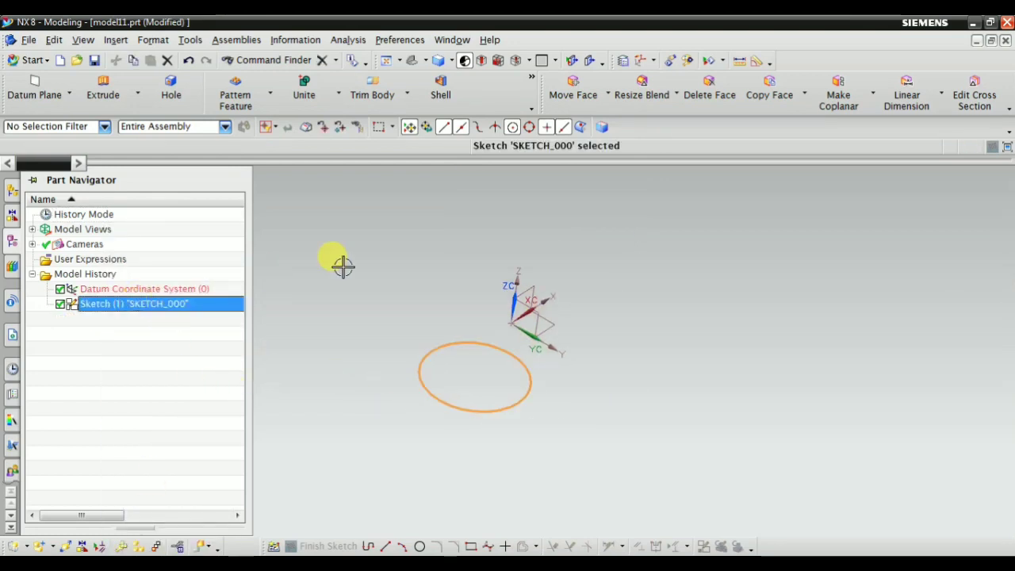
click(402, 252)
click(190, 64)
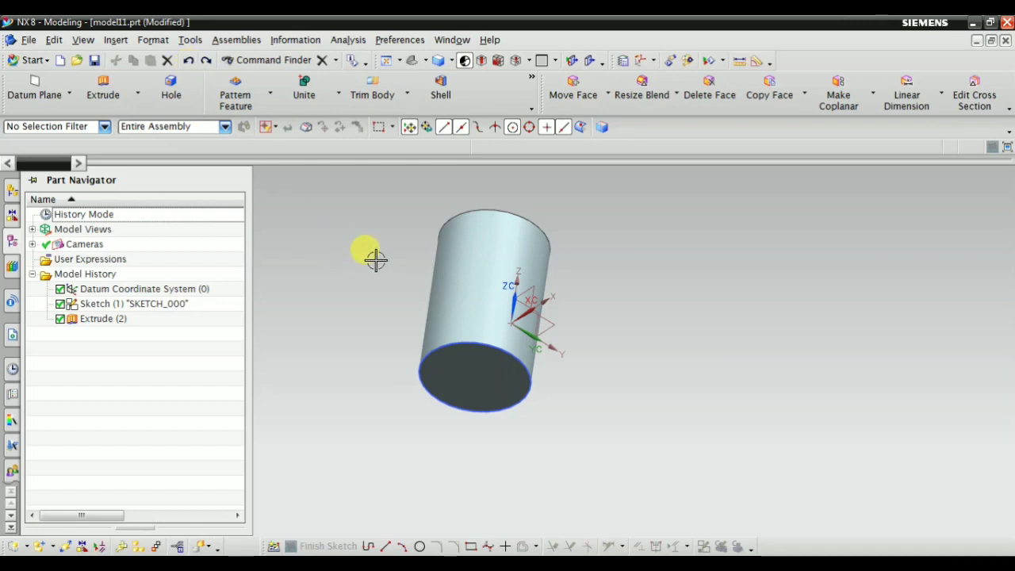
middle_drag(309, 324, 342, 361)
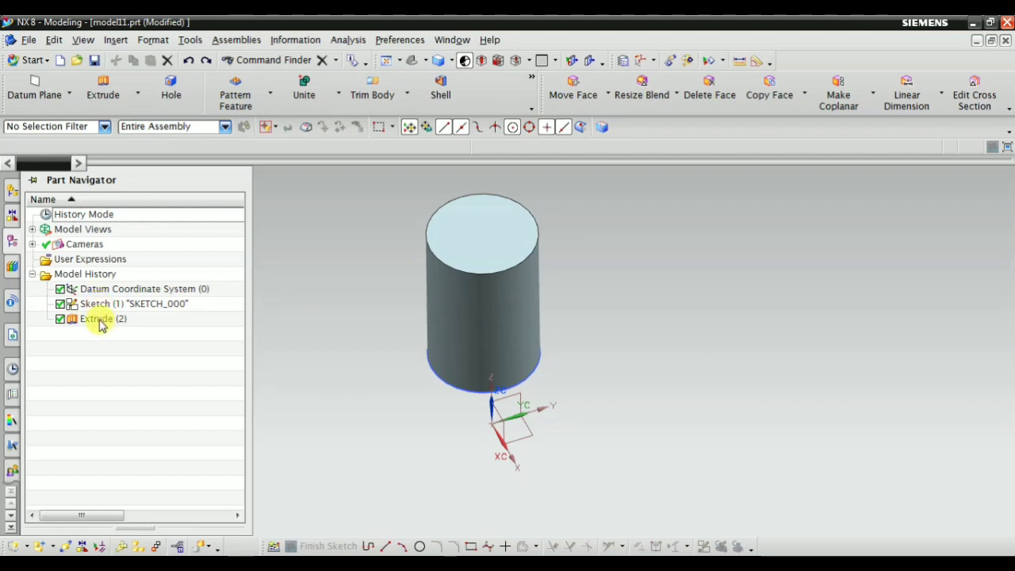
Step: Make the sketch internal to Extrude (2) and rotate around the cylinder
click(100, 321)
right_click(100, 321)
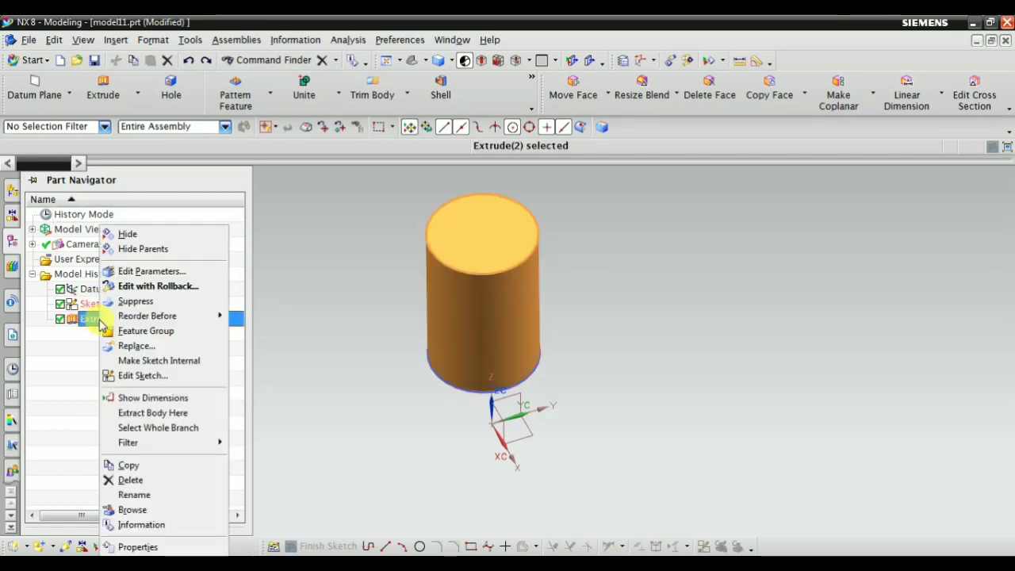
click(187, 364)
mouse_move(341, 365)
middle_down()
mouse_move(381, 362)
mouse_move(385, 317)
middle_up()
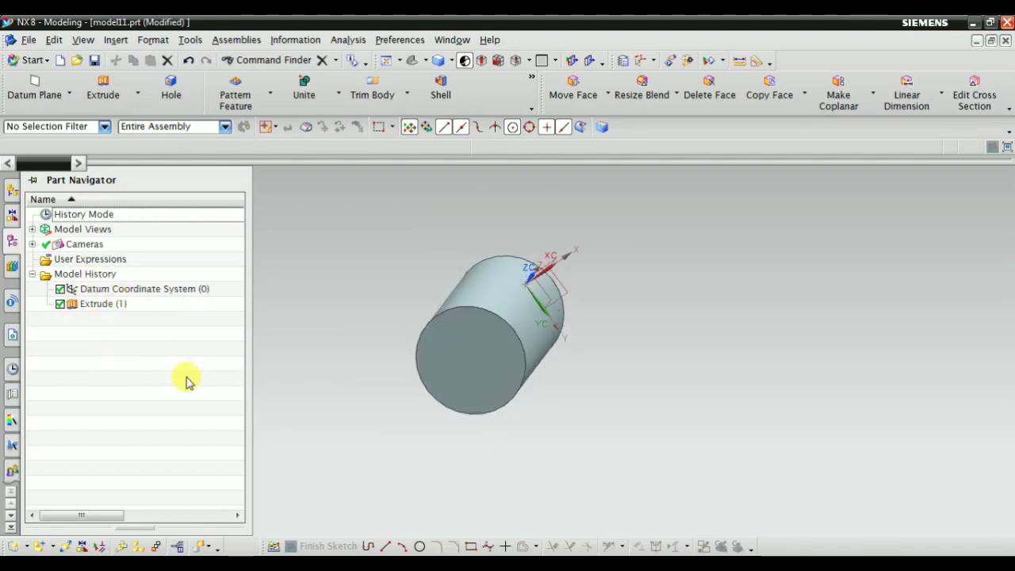
mouse_move(389, 380)
middle_down()
mouse_move(385, 455)
mouse_move(374, 453)
mouse_move(389, 403)
mouse_move(385, 481)
mouse_move(307, 408)
mouse_move(333, 374)
middle_up()
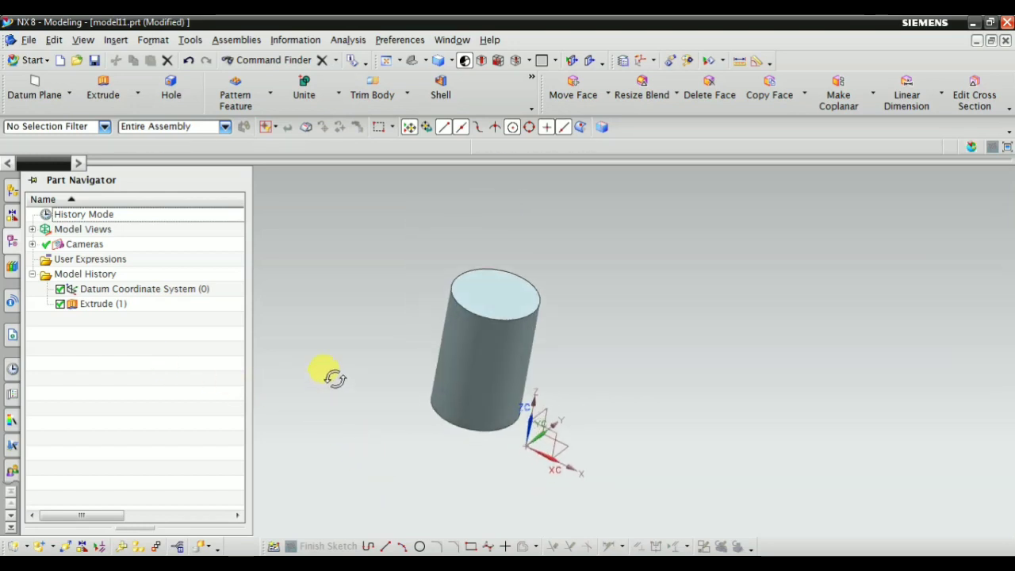
Step: Start a new extrusion using the Face Edges rule on the cylinder's top face
click(109, 90)
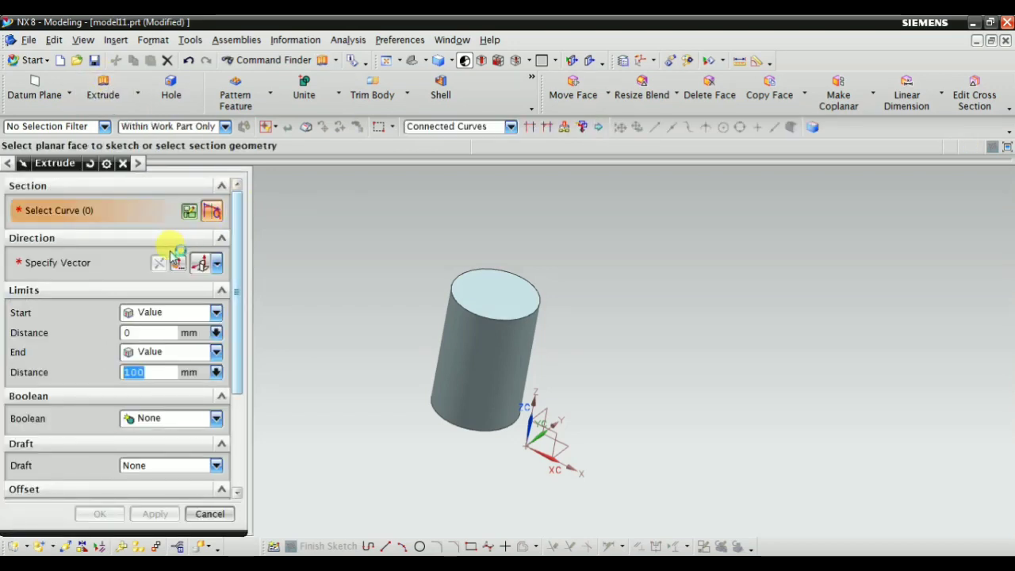
click(433, 127)
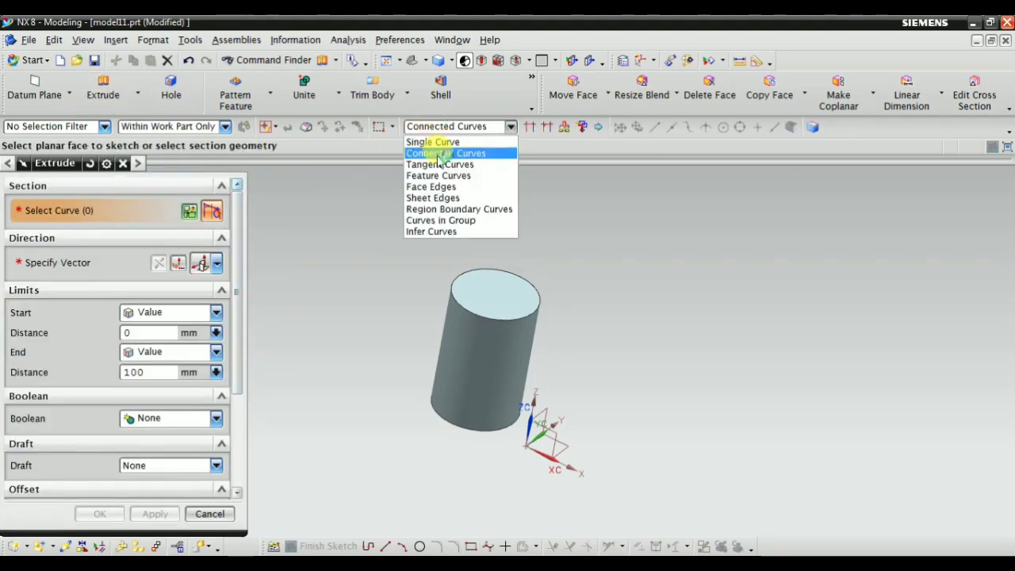
click(441, 184)
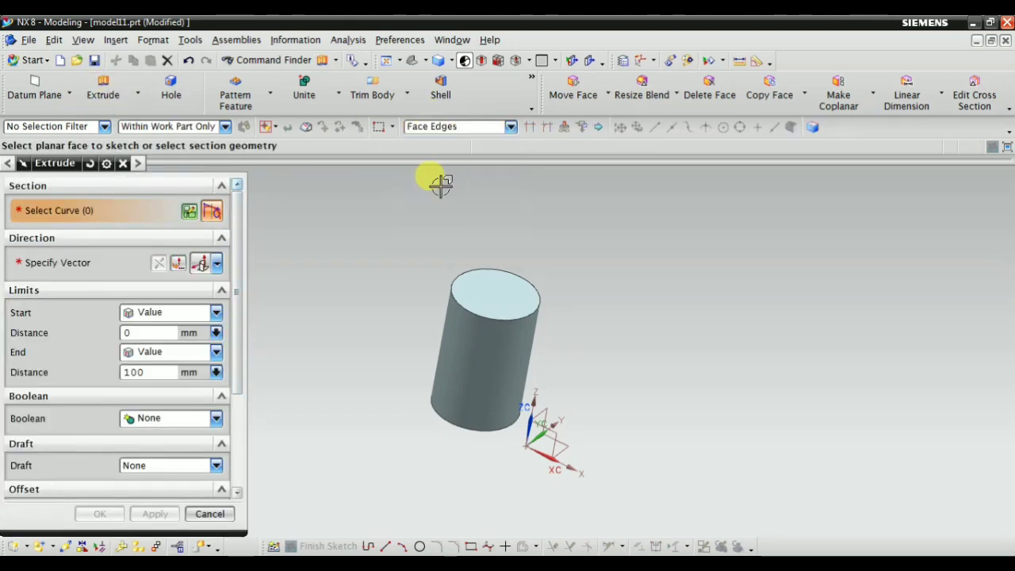
click(464, 287)
mouse_move(457, 395)
middle_down()
mouse_move(474, 341)
mouse_move(460, 267)
mouse_move(430, 397)
mouse_move(465, 322)
mouse_move(444, 352)
middle_up()
scroll(129, 426, down, 3)
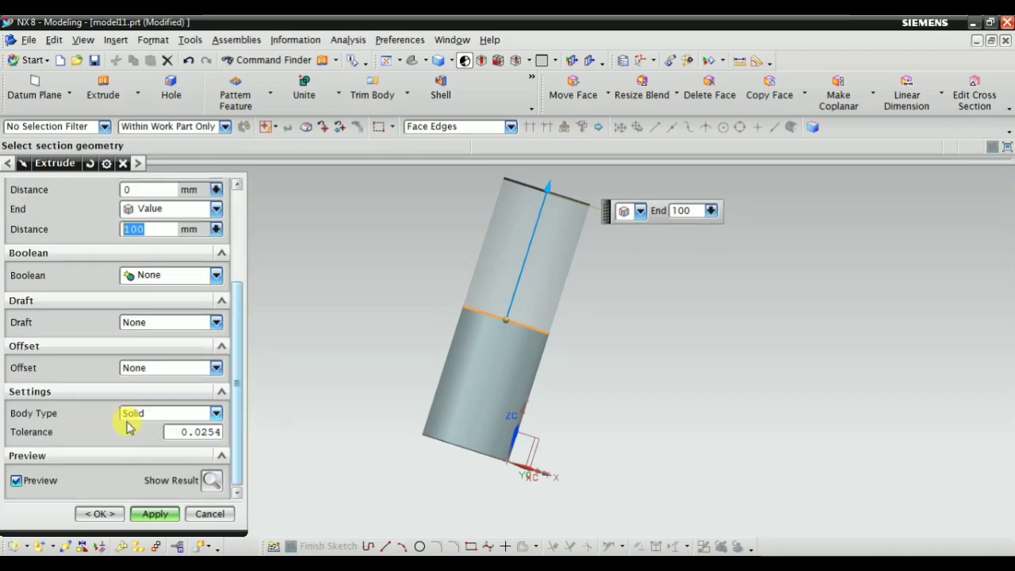
Step: Apply a 14 mm single-sided offset, unite with the cylinder, and create the extrusion
click(131, 368)
click(143, 397)
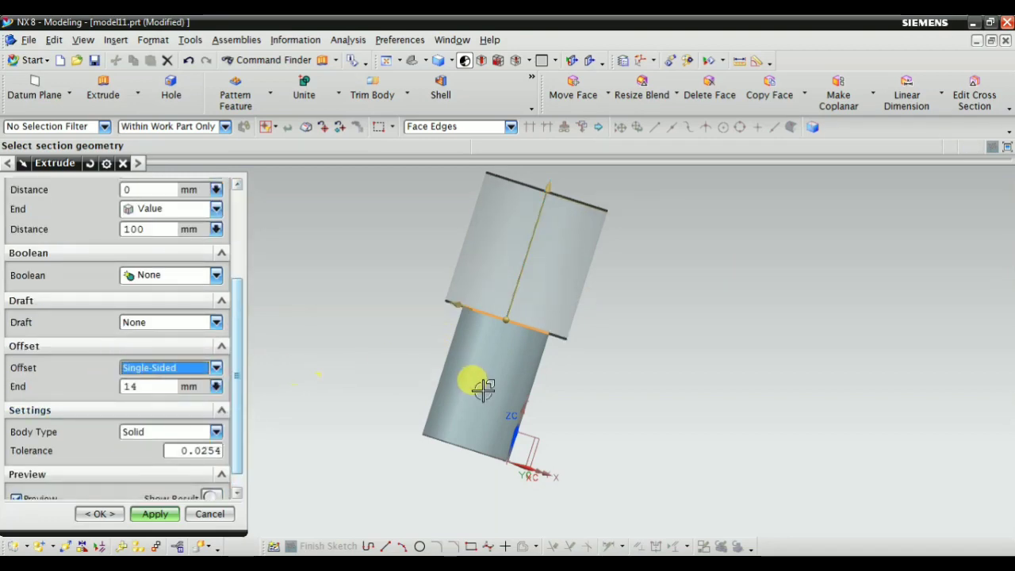
mouse_move(476, 386)
middle_down()
mouse_move(532, 298)
mouse_move(516, 385)
mouse_move(574, 335)
mouse_move(443, 333)
middle_up()
click(143, 275)
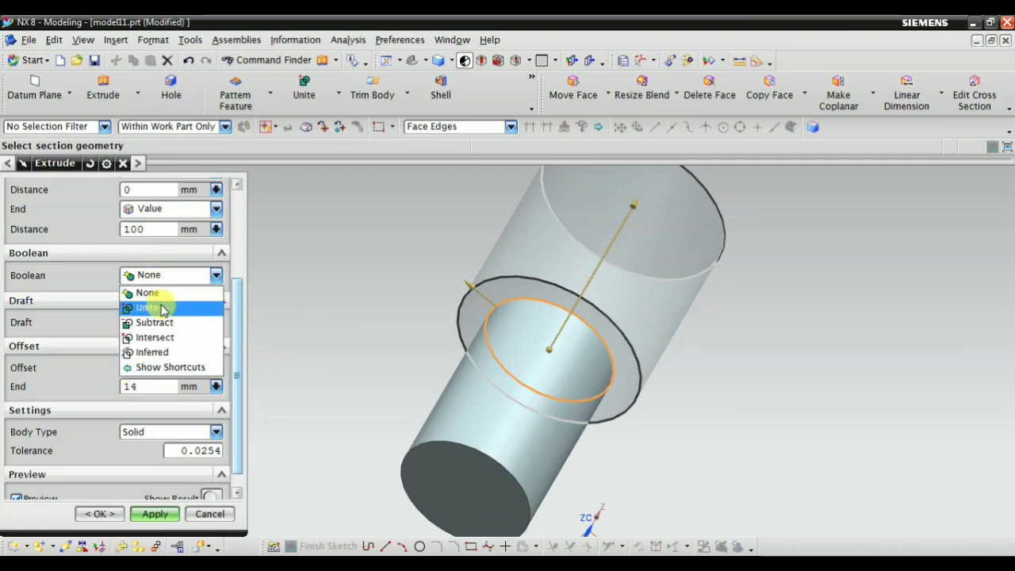
click(141, 308)
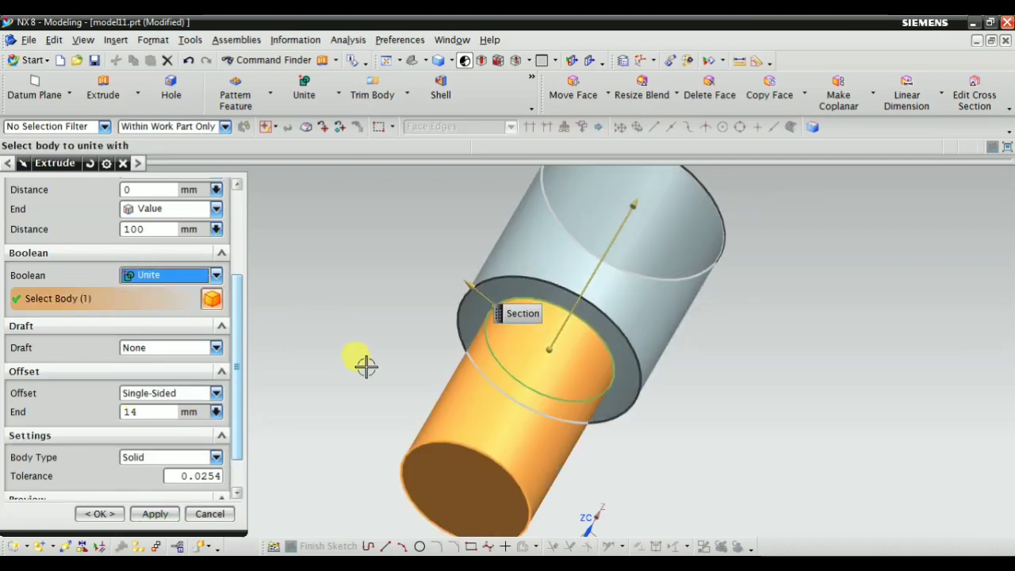
click(156, 515)
mouse_move(453, 437)
middle_down()
mouse_move(385, 483)
mouse_move(445, 428)
mouse_move(254, 503)
middle_up()
click(210, 514)
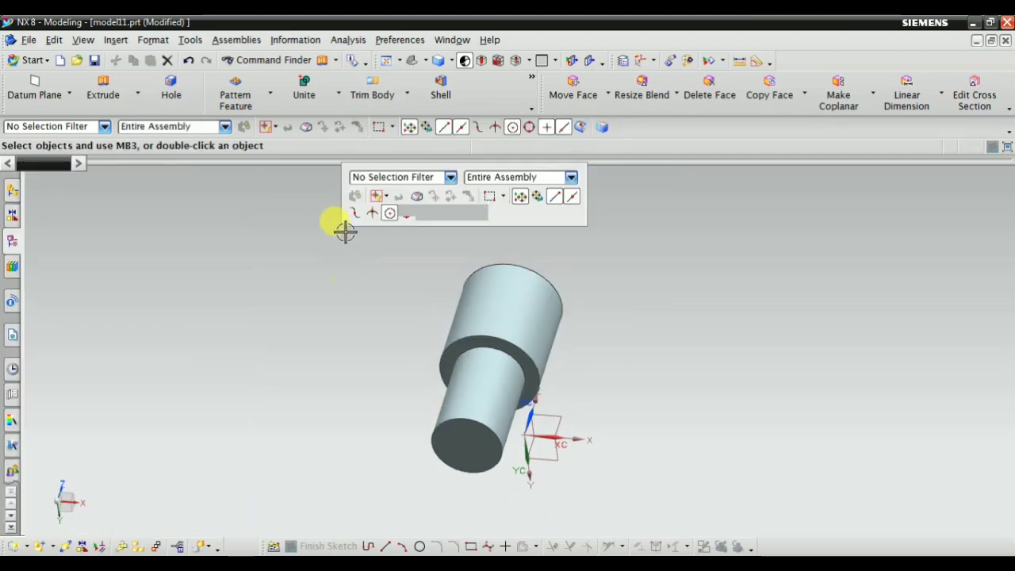
click(367, 258)
mouse_move(357, 249)
middle_down()
mouse_move(674, 368)
mouse_move(611, 394)
mouse_move(618, 408)
mouse_move(687, 352)
mouse_move(662, 379)
middle_up()
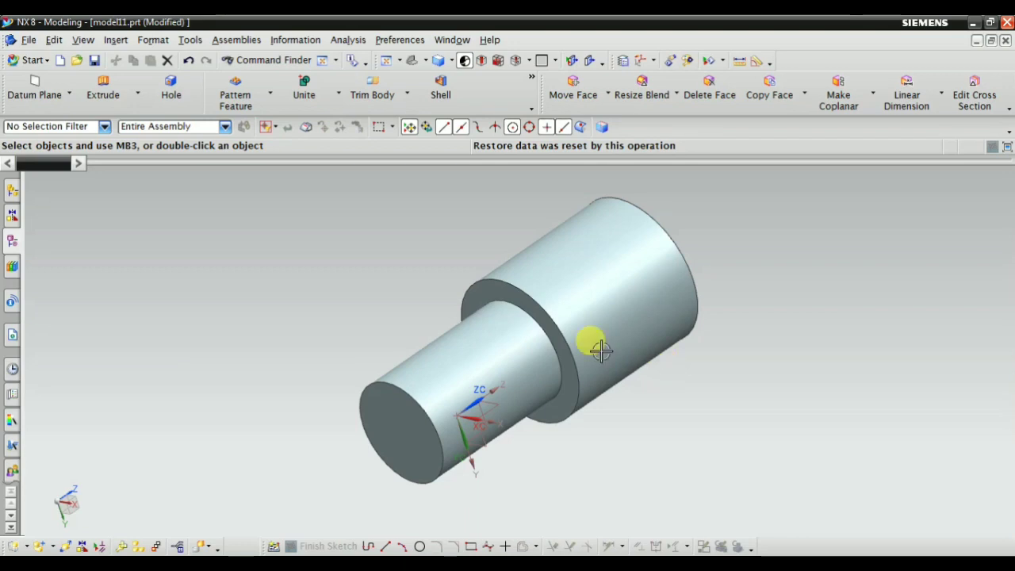
mouse_move(328, 281)
middle_down()
mouse_move(302, 340)
mouse_move(331, 316)
middle_up()
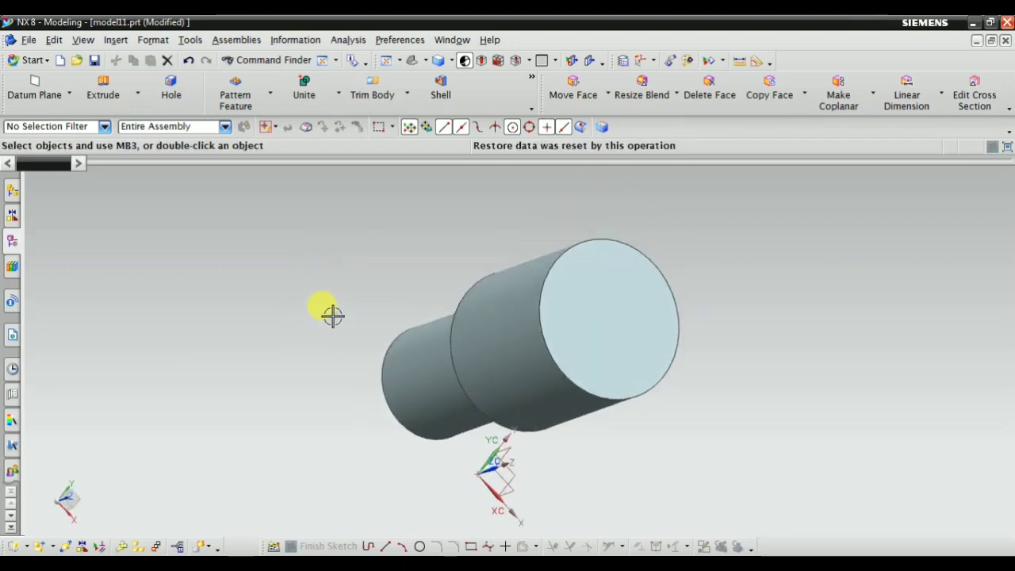